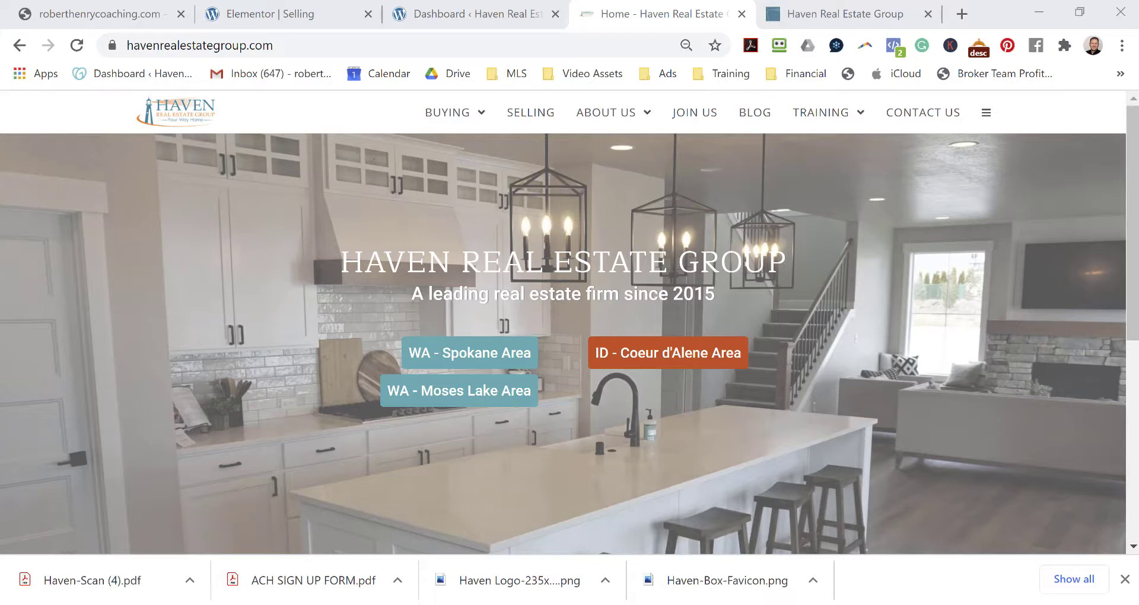
Look over the findyourhavenhome.com site in its tab.
click(840, 18)
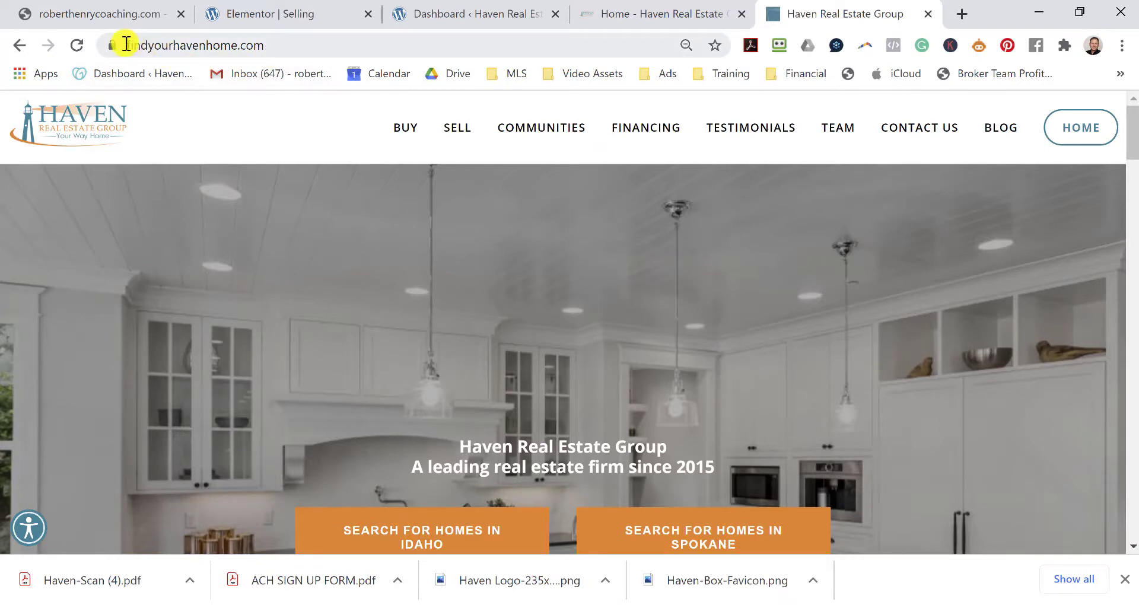
mouse_move(383, 156)
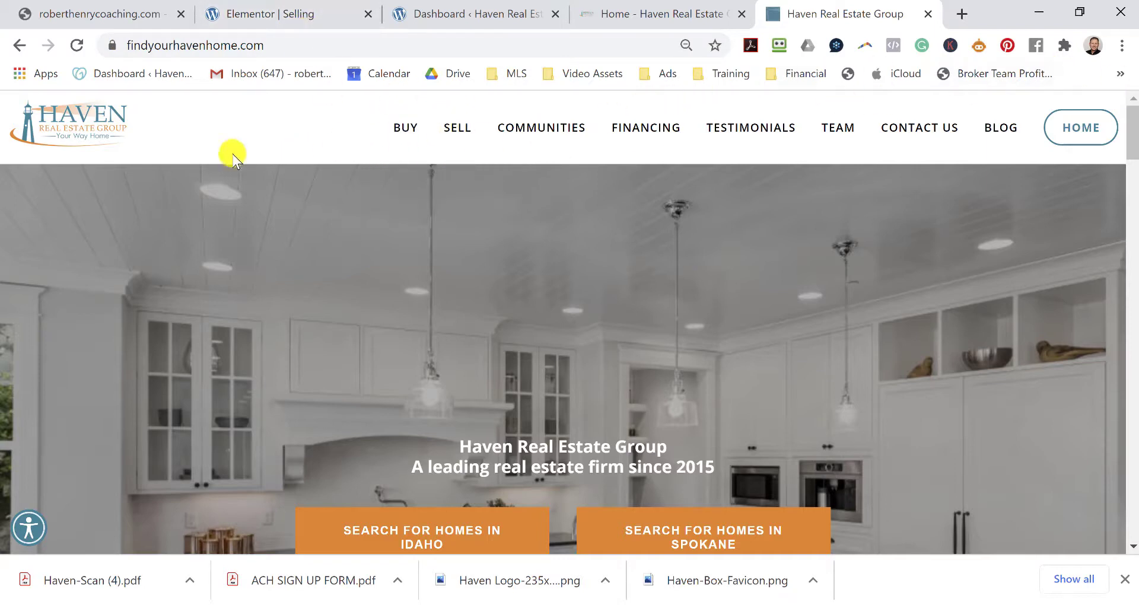
scroll(811, 285, down, 9)
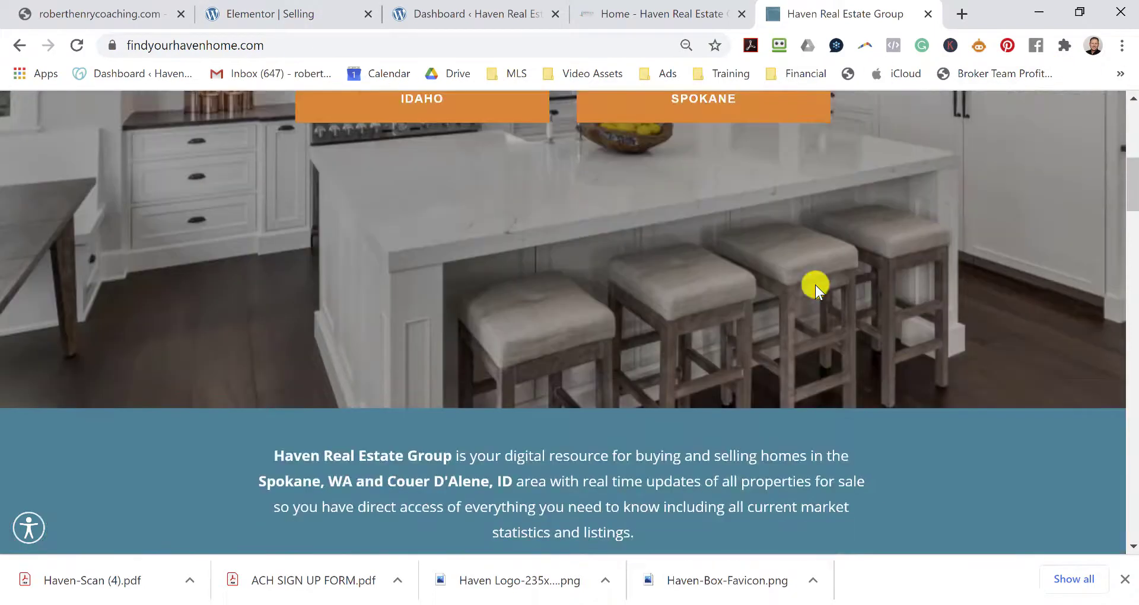
scroll(815, 284, up, 10)
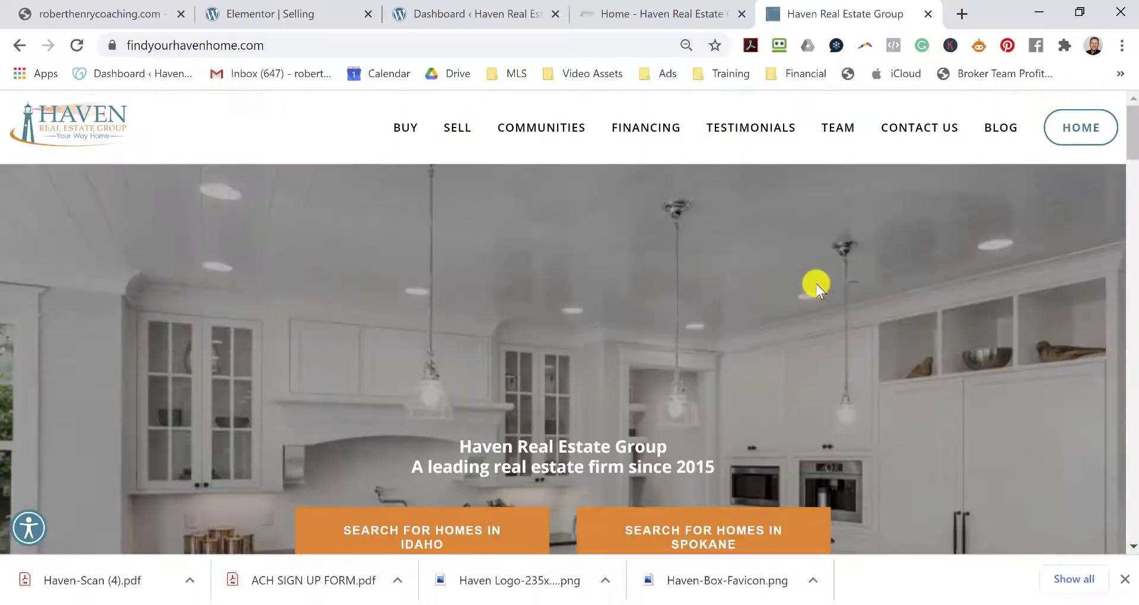
On havenrealestategroup.com, view the Spokane, WA Area listings under BUYING, then go back.
click(672, 16)
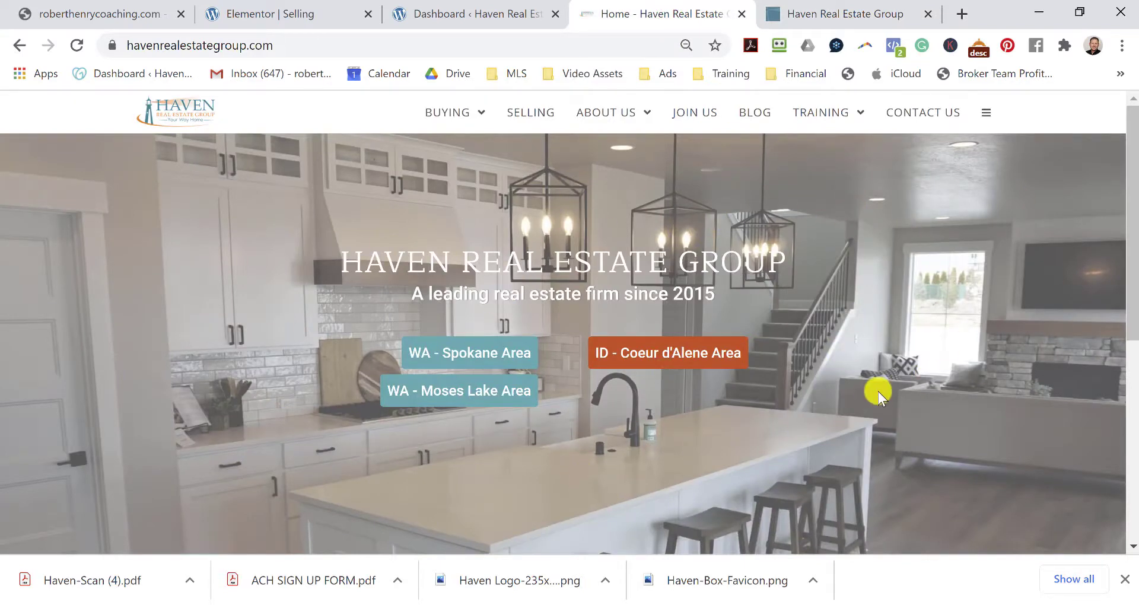
mouse_move(468, 114)
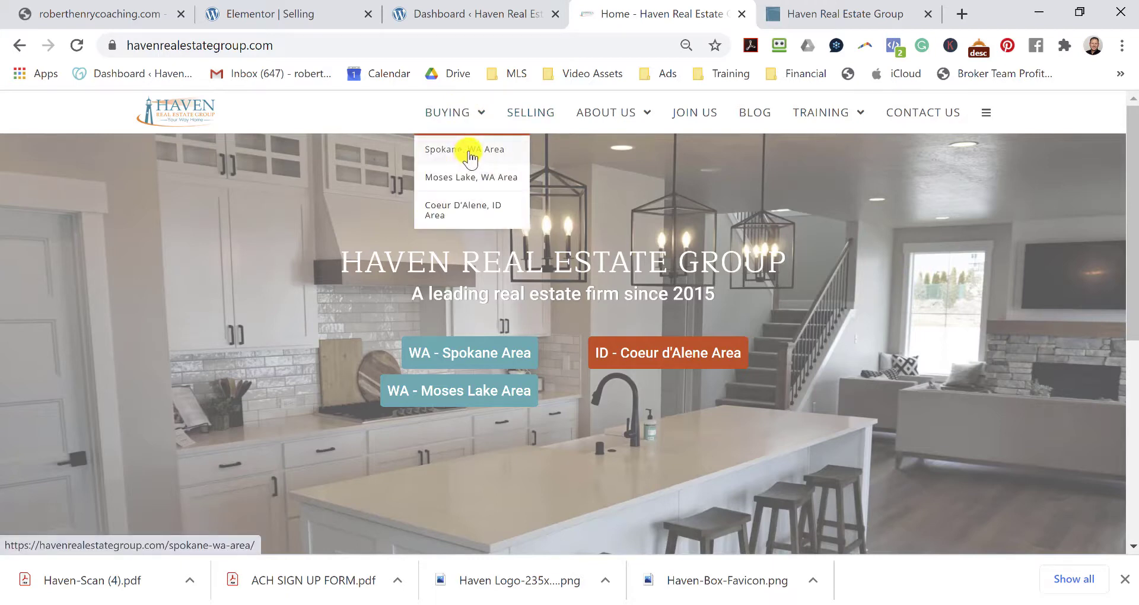
click(469, 156)
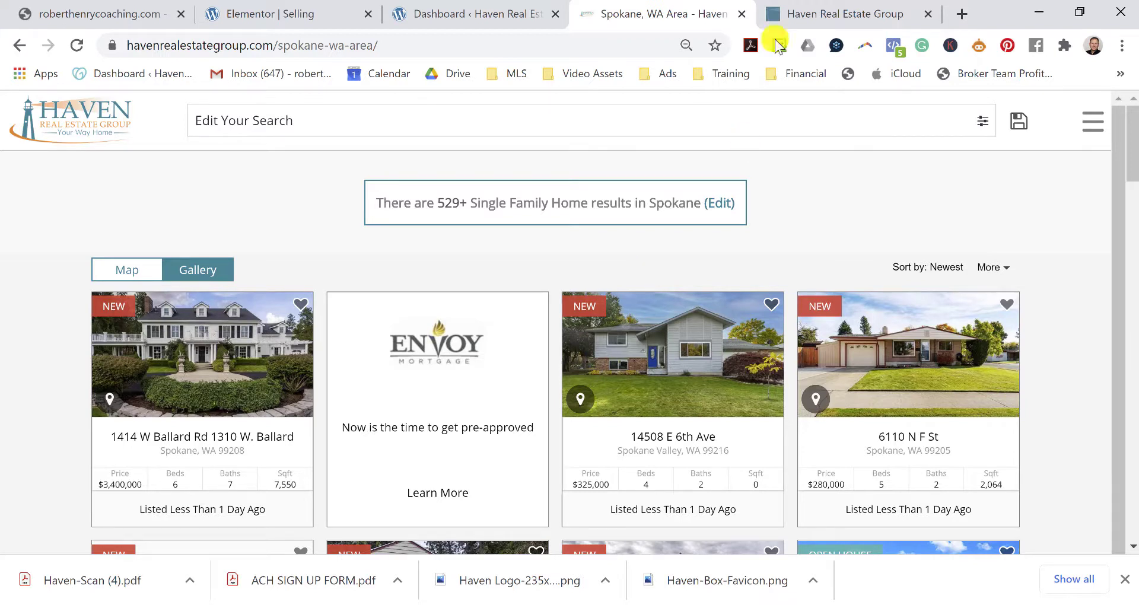
click(19, 46)
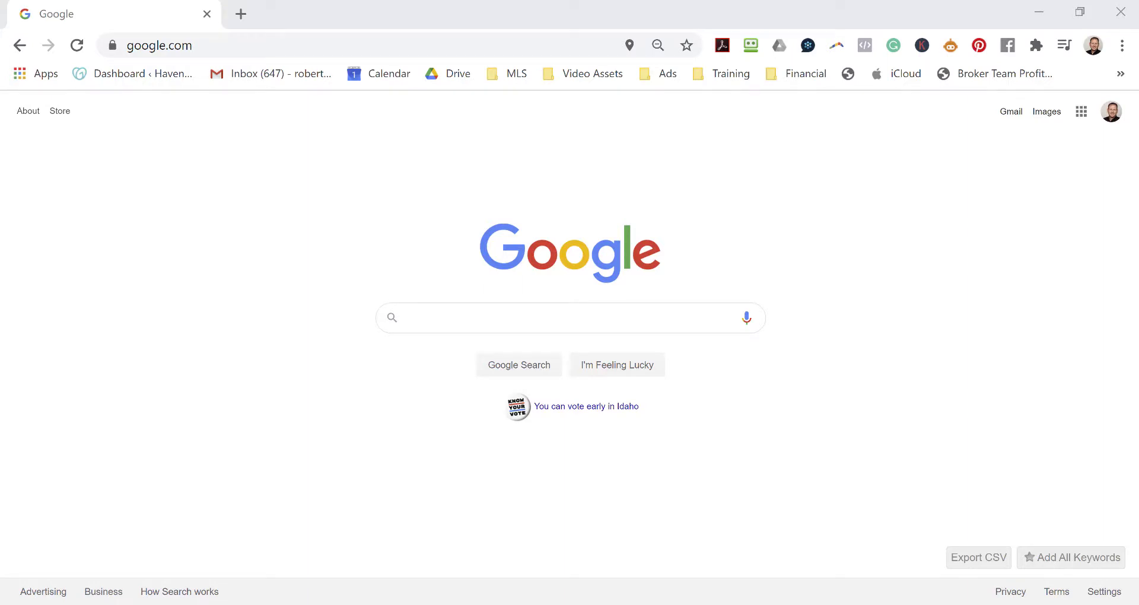
Go to realestatebrandingstore.com from the address bar suggestion.
click(216, 50)
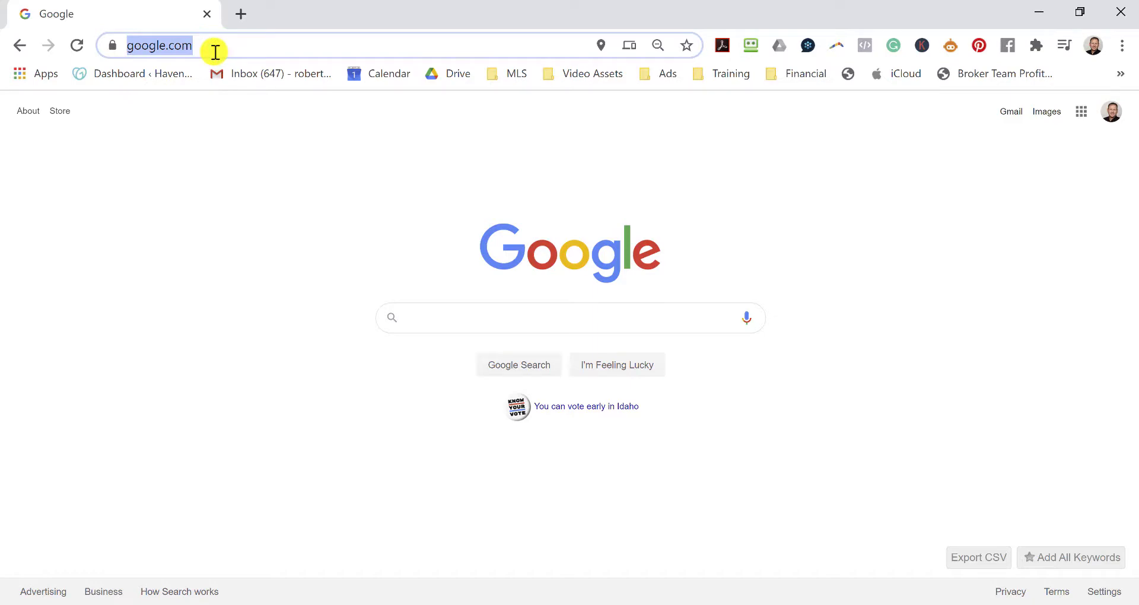
text(realestatebrandingstor)
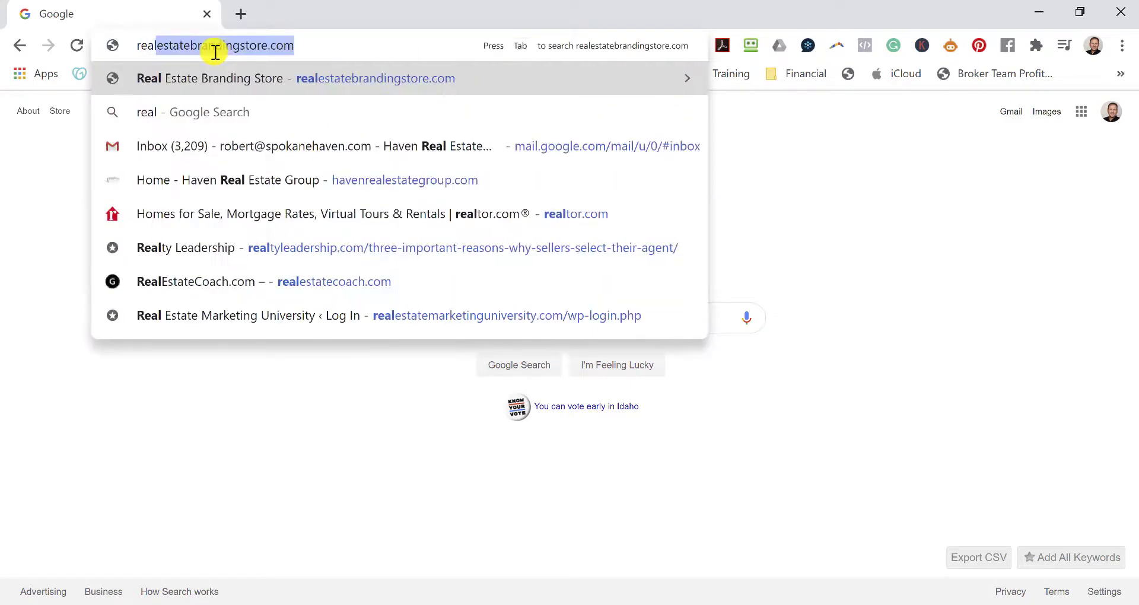
key(Return)
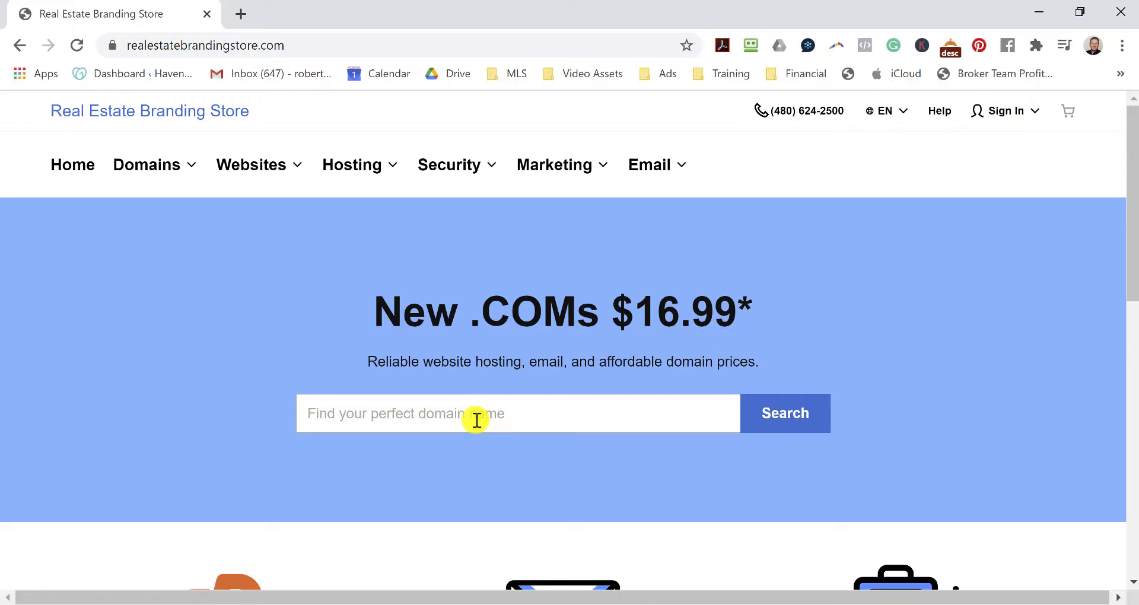
Search for the owner's name plus 'coaching' as a domain; its .com is $16.99.
click(476, 420)
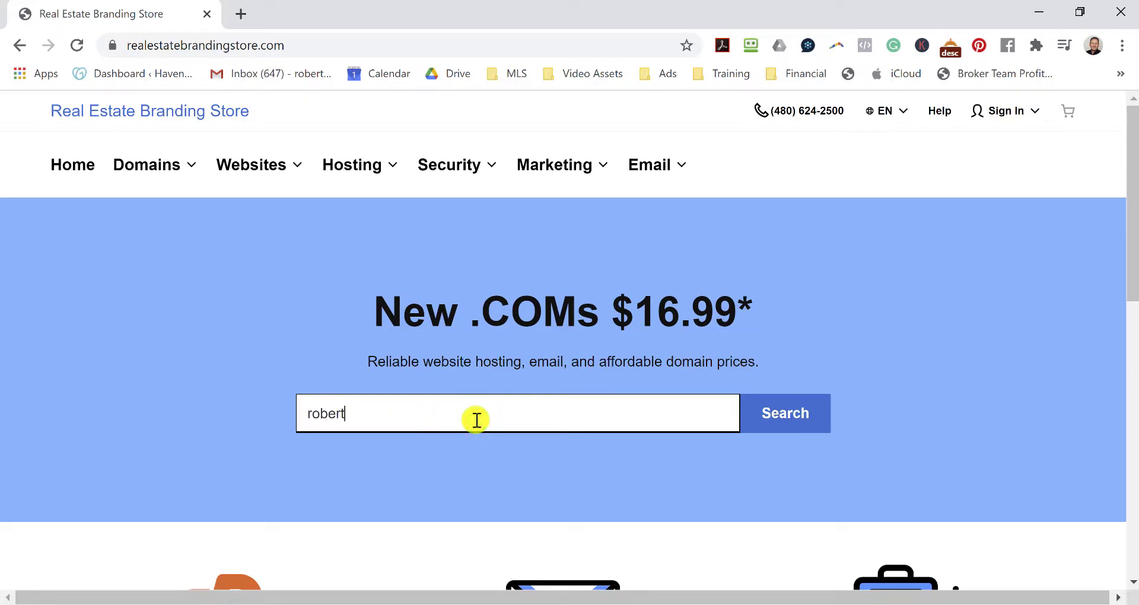
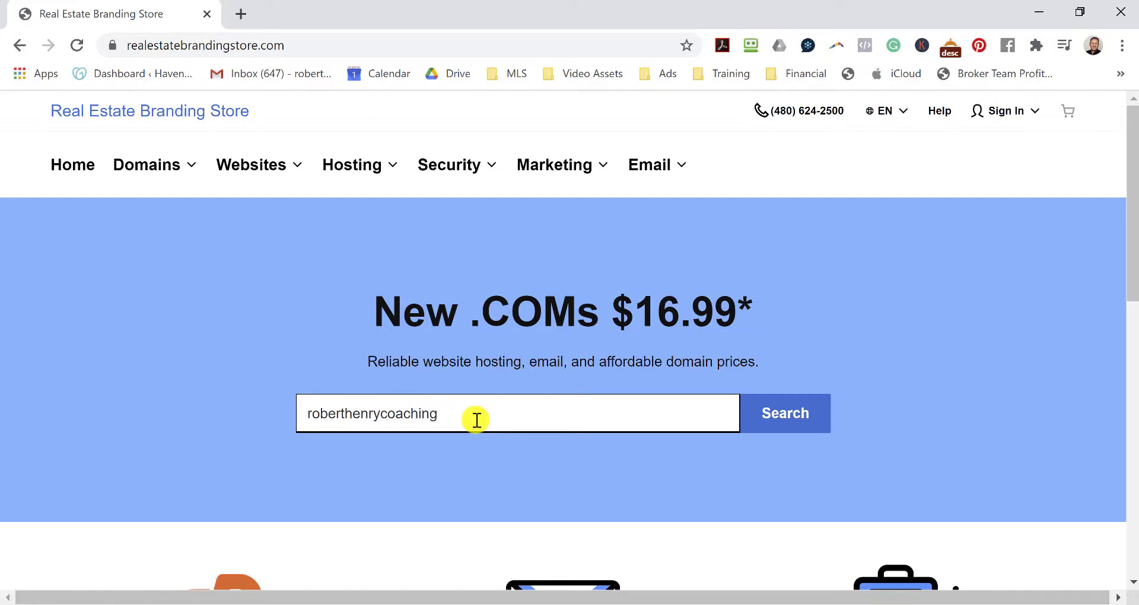
key(Return)
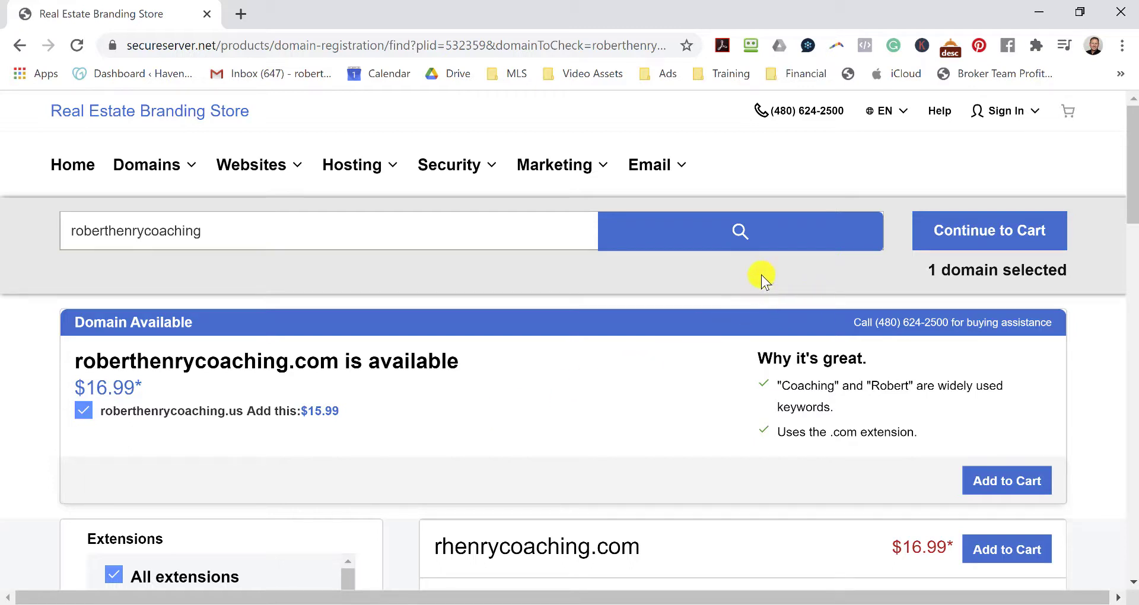
click(278, 241)
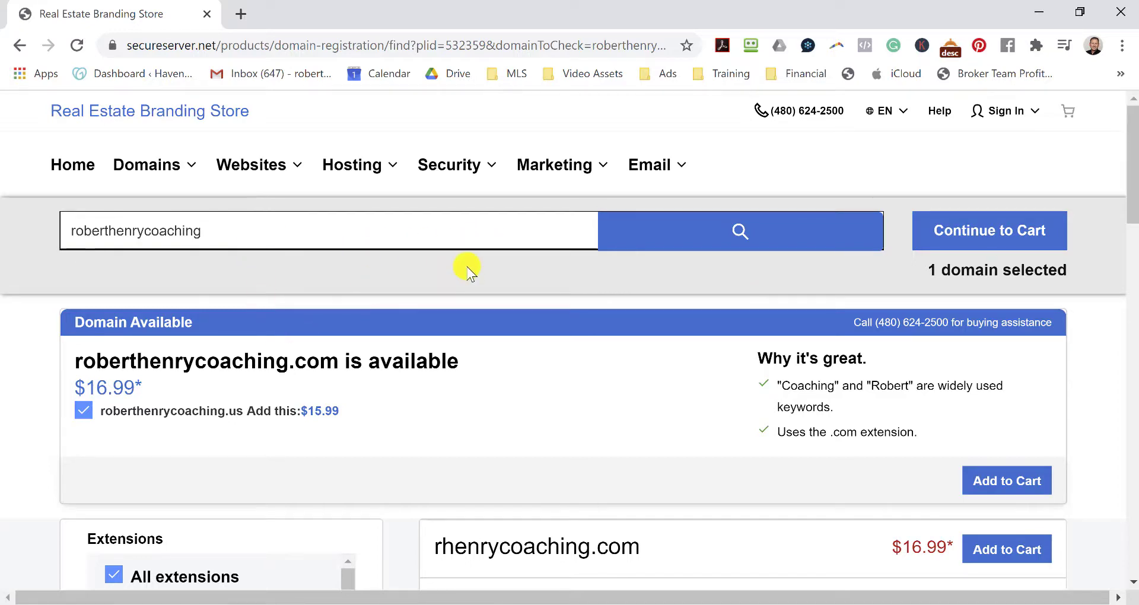
Review the domain search results and continue to the cart with the chosen domains.
scroll(451, 303, down, 2)
scroll(310, 295, up, 2)
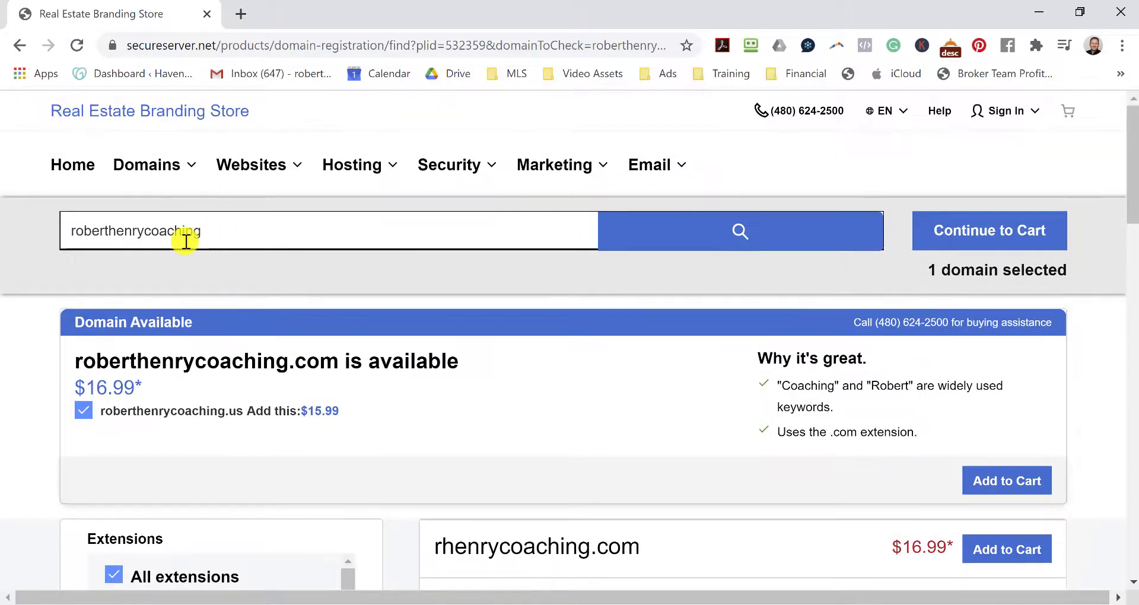
scroll(473, 343, down, 3)
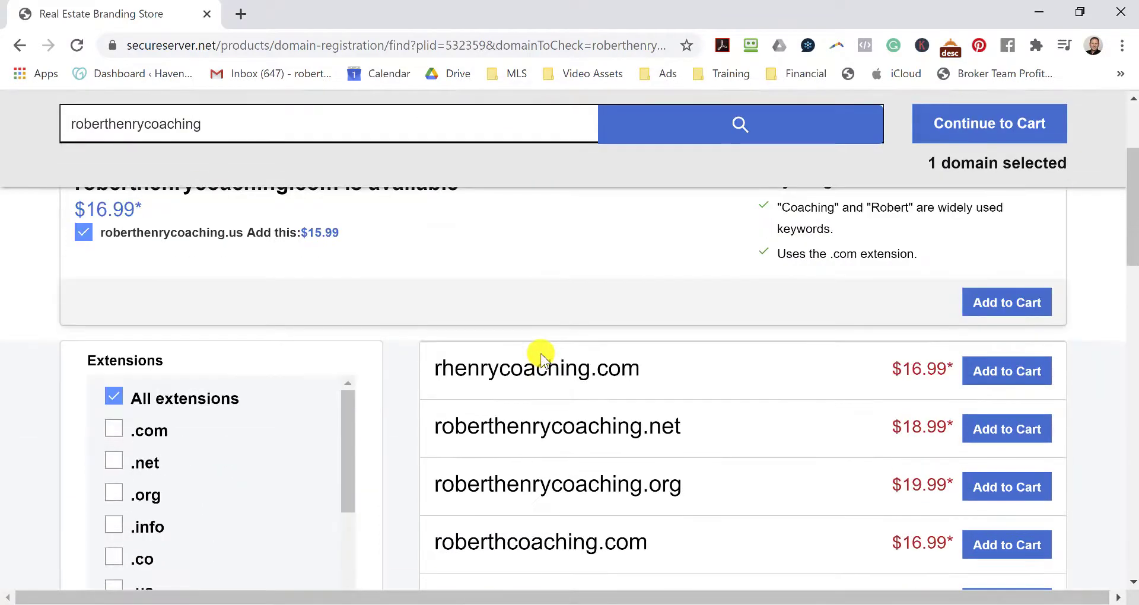
scroll(403, 358, up, 3)
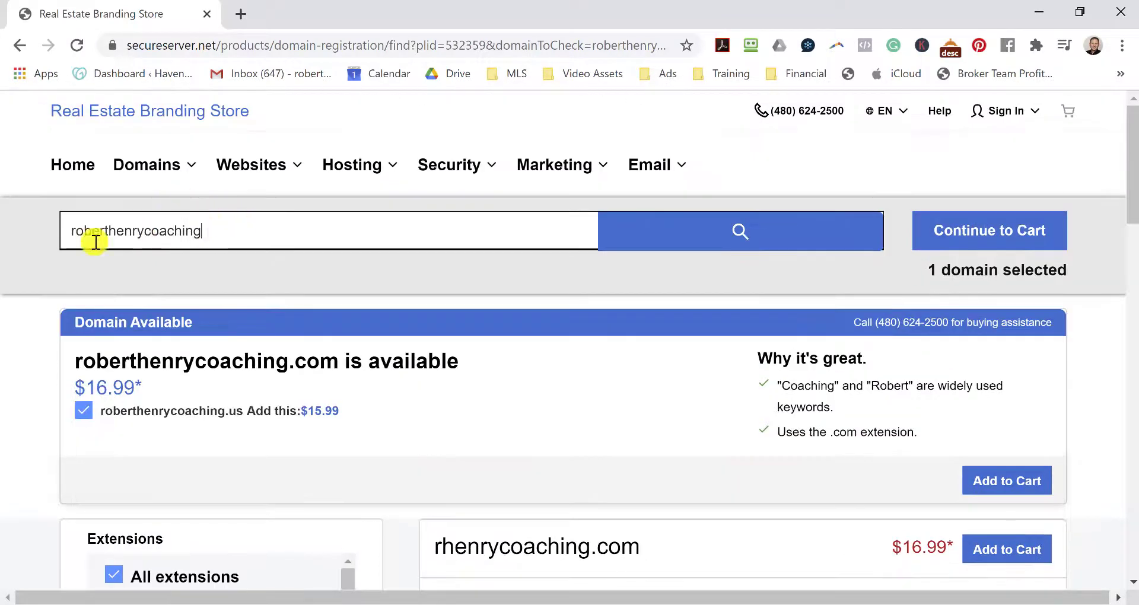
scroll(449, 323, down, 5)
scroll(570, 292, down, 2)
scroll(508, 284, up, 2)
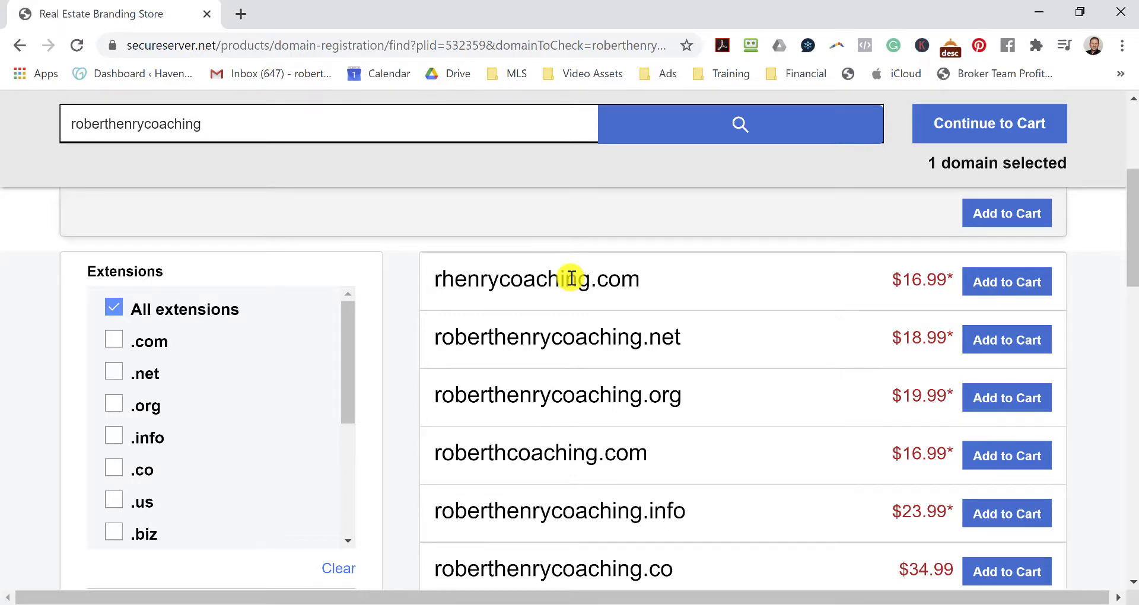
scroll(628, 333, down, 9)
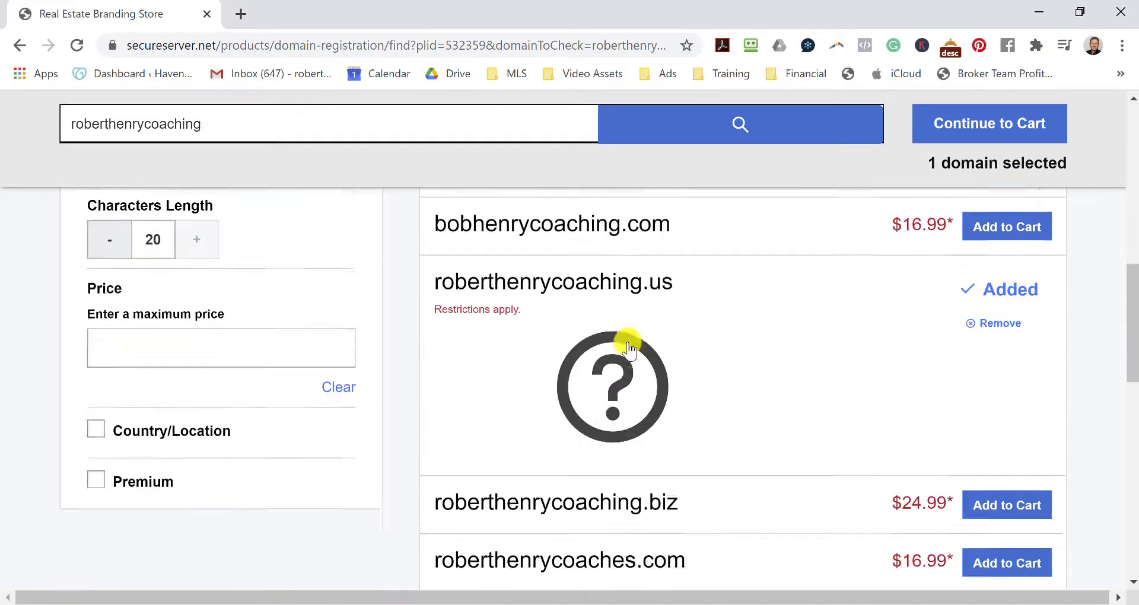
scroll(622, 359, up, 15)
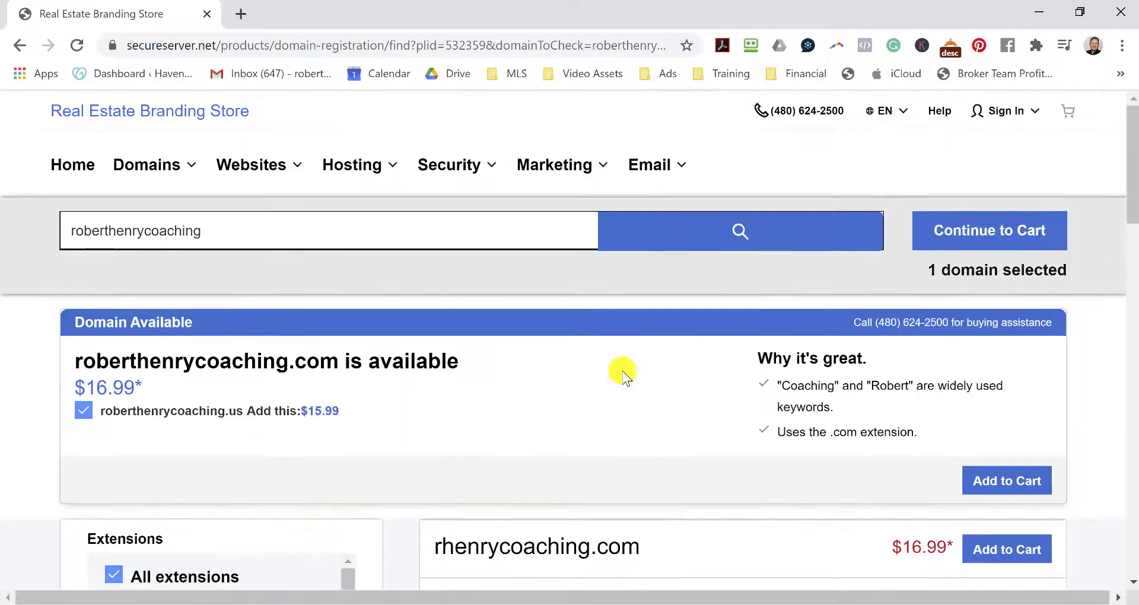
click(1018, 232)
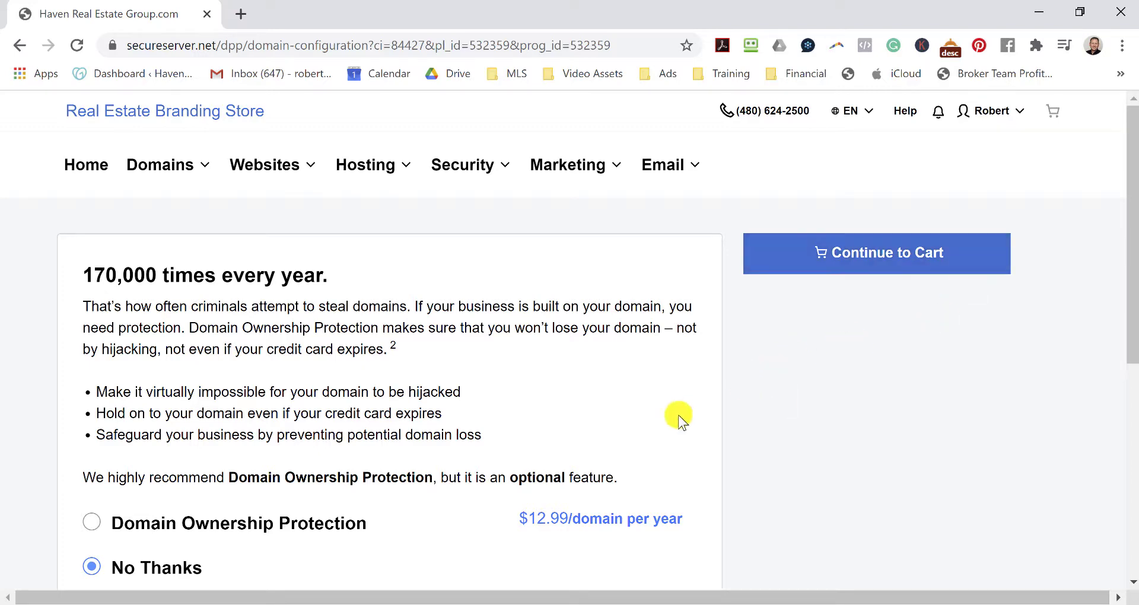
Decline the $12.99/year Domain Ownership Protection offer and continue.
scroll(635, 391, down, 5)
scroll(632, 394, up, 4)
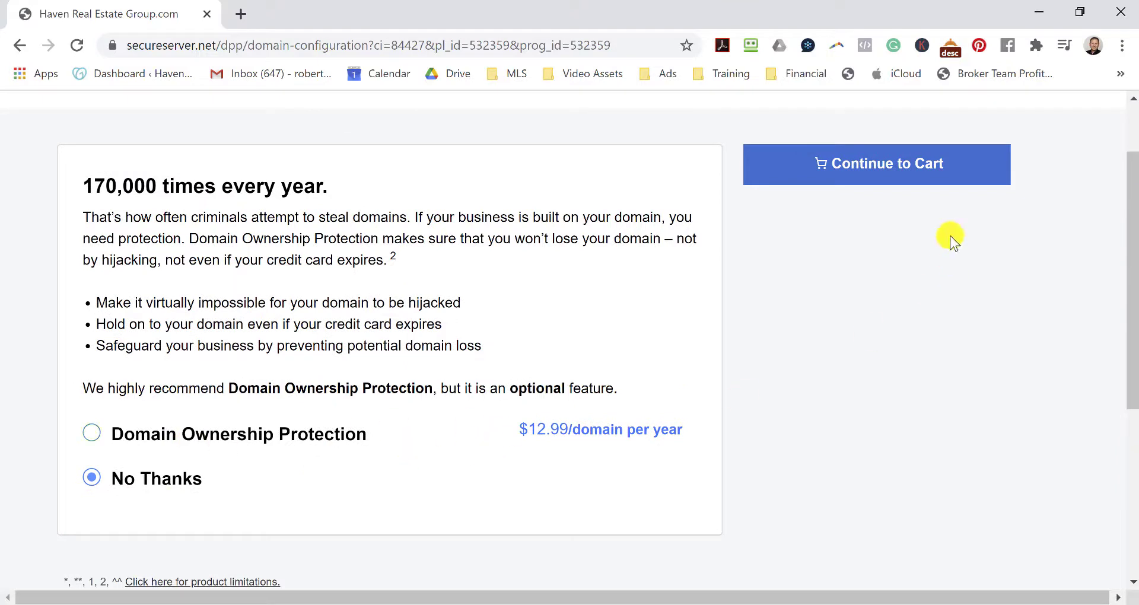
click(949, 177)
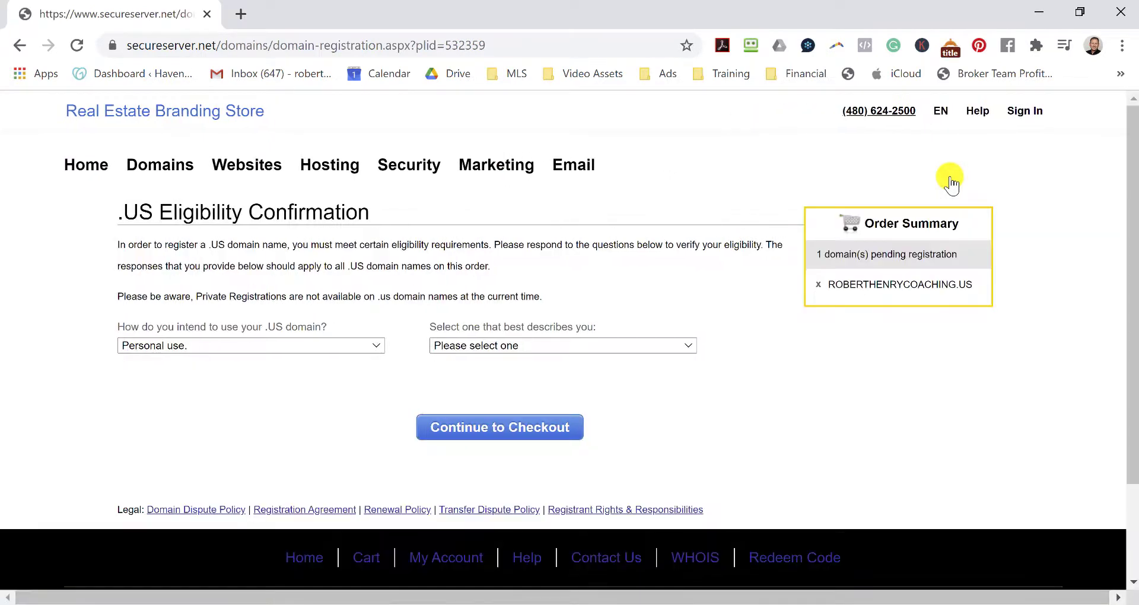
Declare .US use as Business use for profit by a US citizen and continue to checkout.
click(321, 350)
click(283, 385)
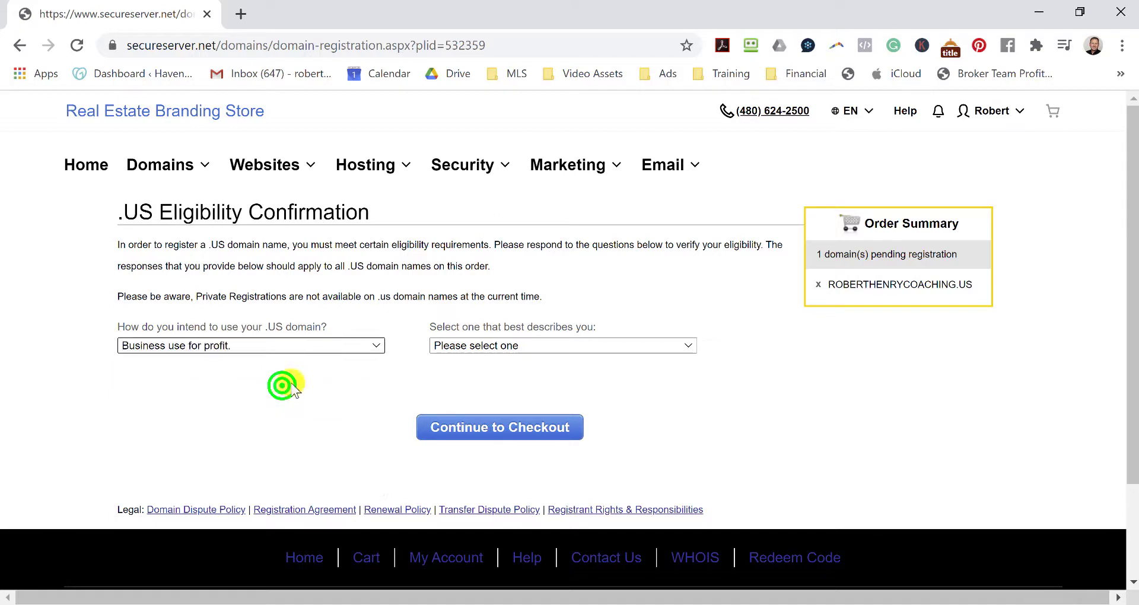
click(619, 344)
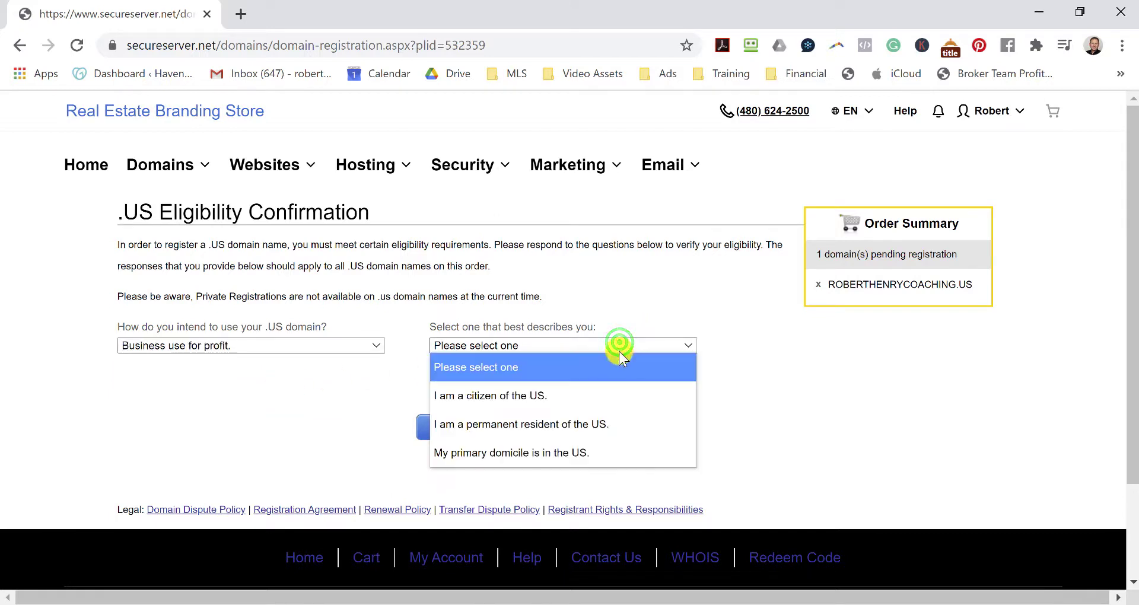
click(582, 394)
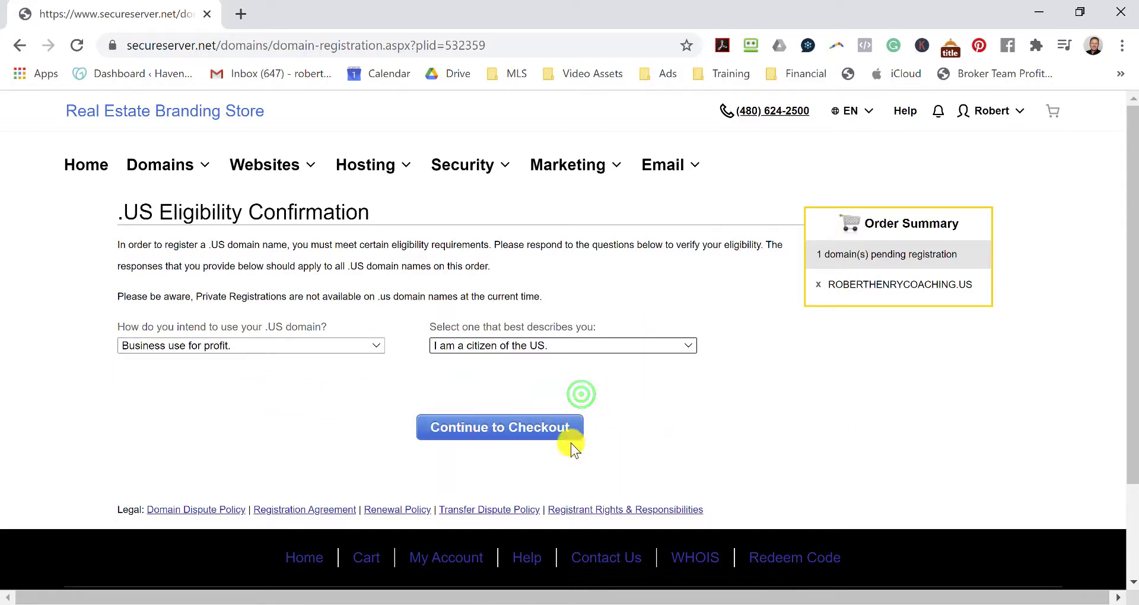
click(546, 440)
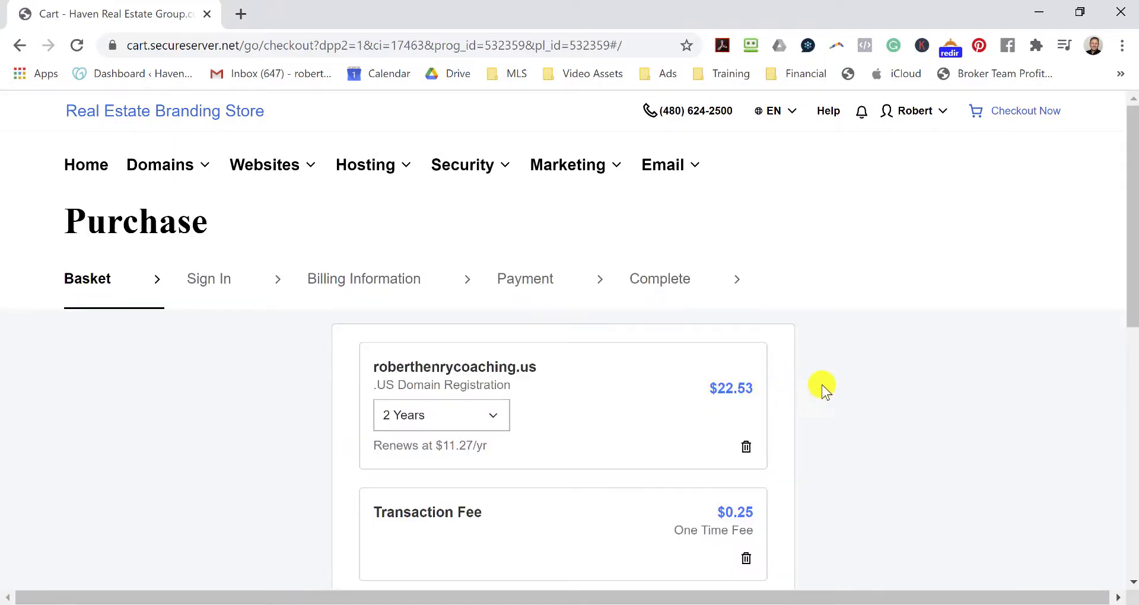
Remove the .US domain registration from the basket.
scroll(880, 361, down, 1)
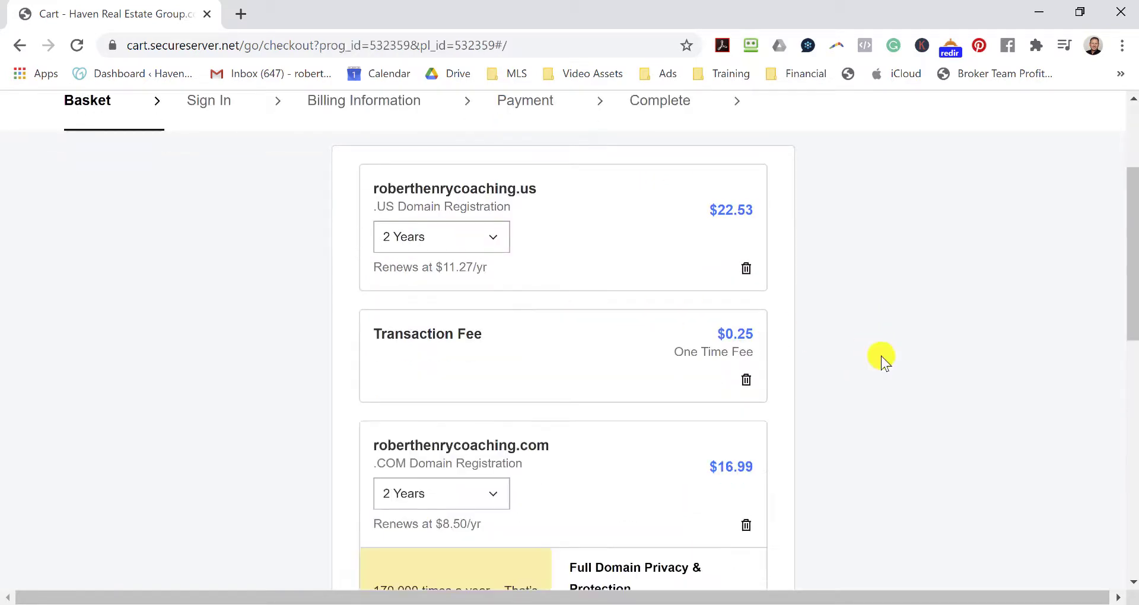
scroll(880, 356, down, 2)
scroll(880, 356, up, 2)
click(747, 269)
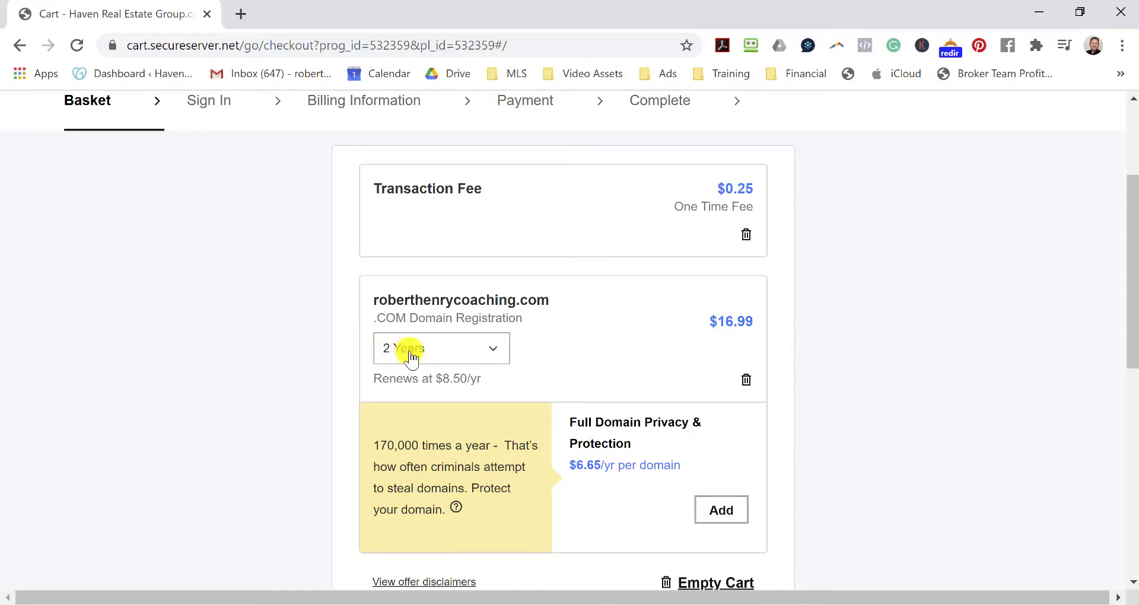
Check out, sign in with the saved credentials, and complete the $17.60 .COM purchase.
scroll(642, 325, down, 6)
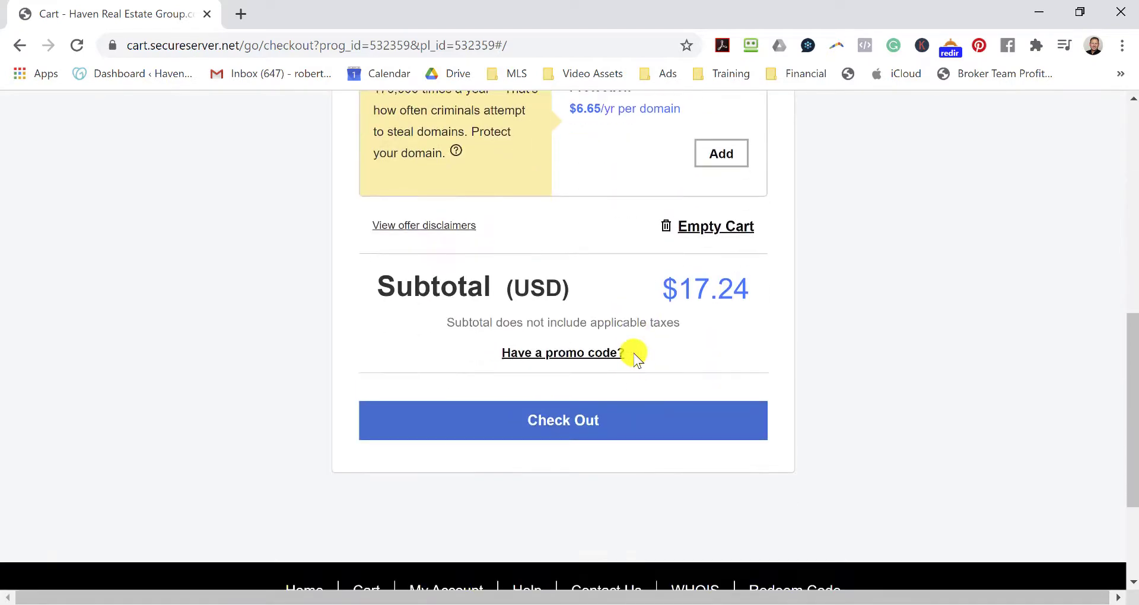
click(590, 421)
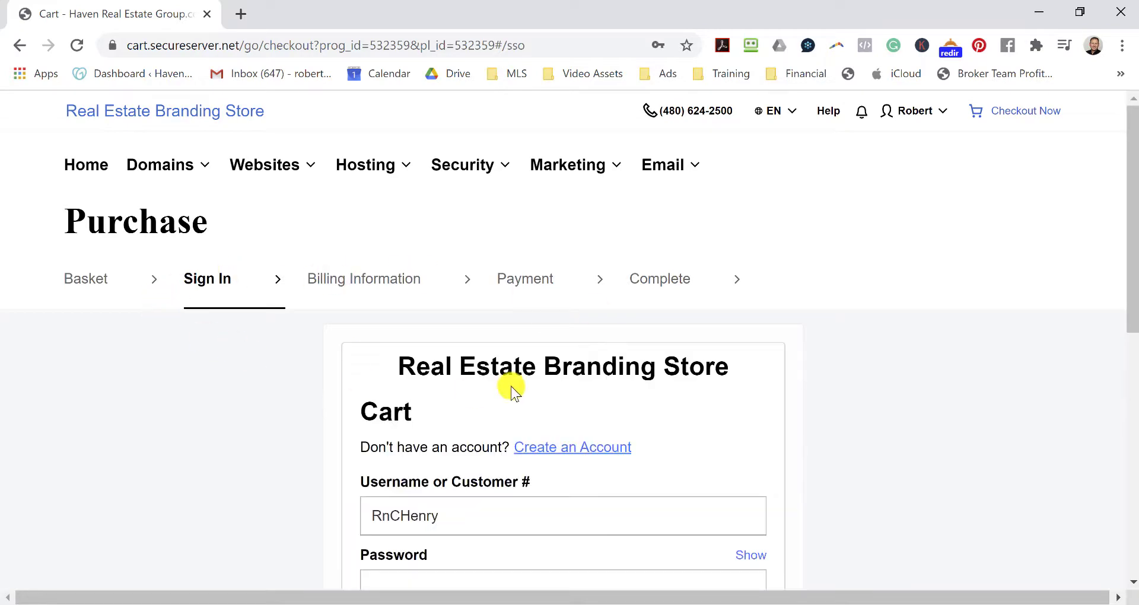
scroll(648, 326, down, 4)
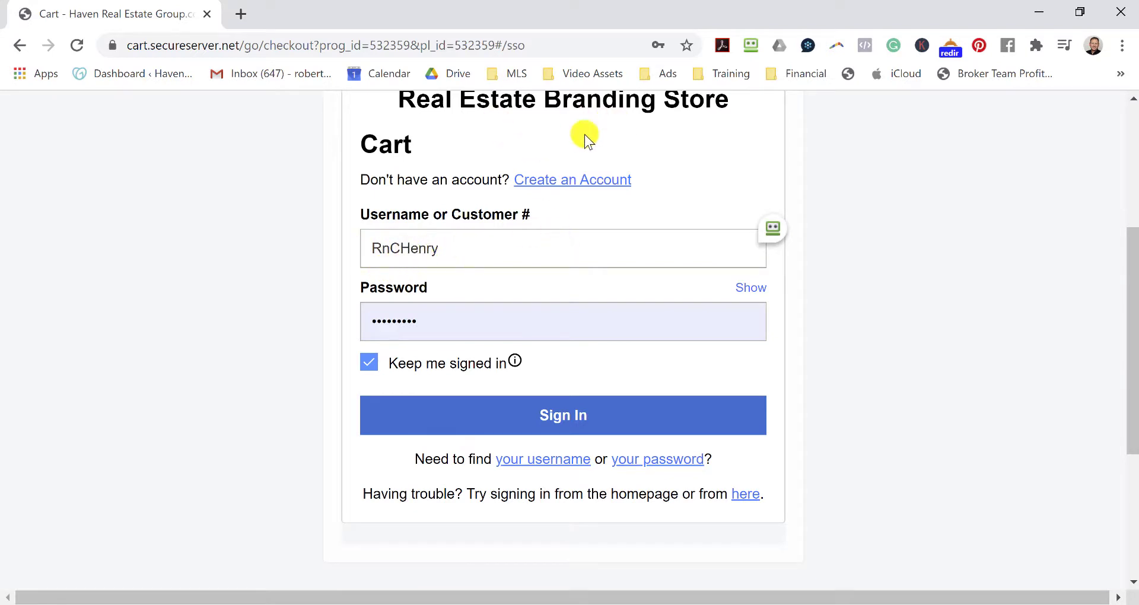
click(566, 422)
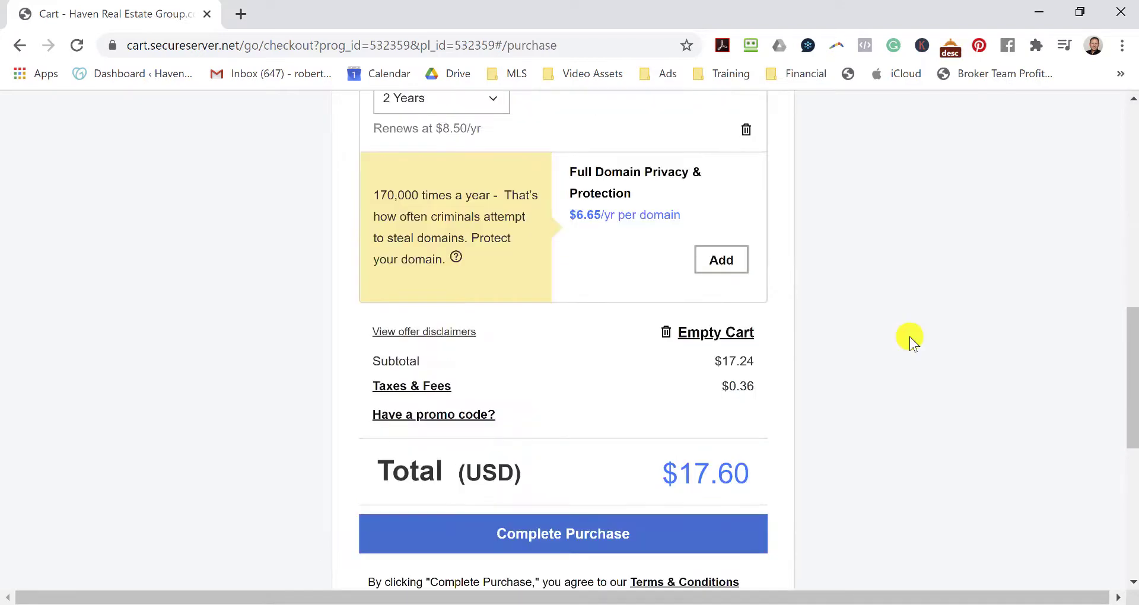
scroll(909, 336, down, 3)
click(519, 279)
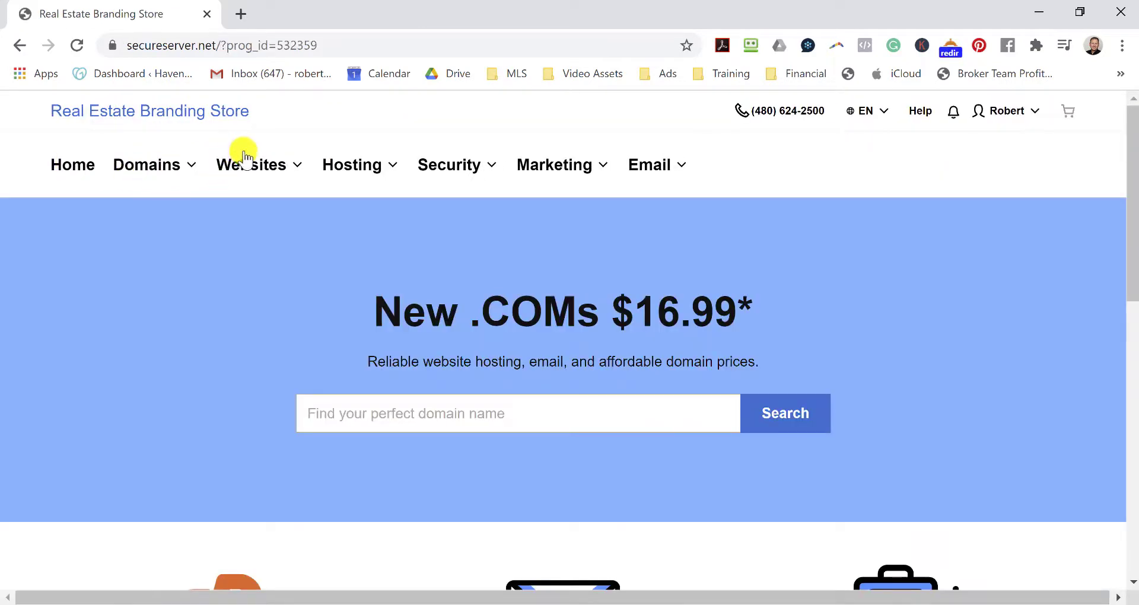
From Websites > WordPress, add Managed WordPress Deluxe (12 months, $79.83) to the cart.
click(240, 161)
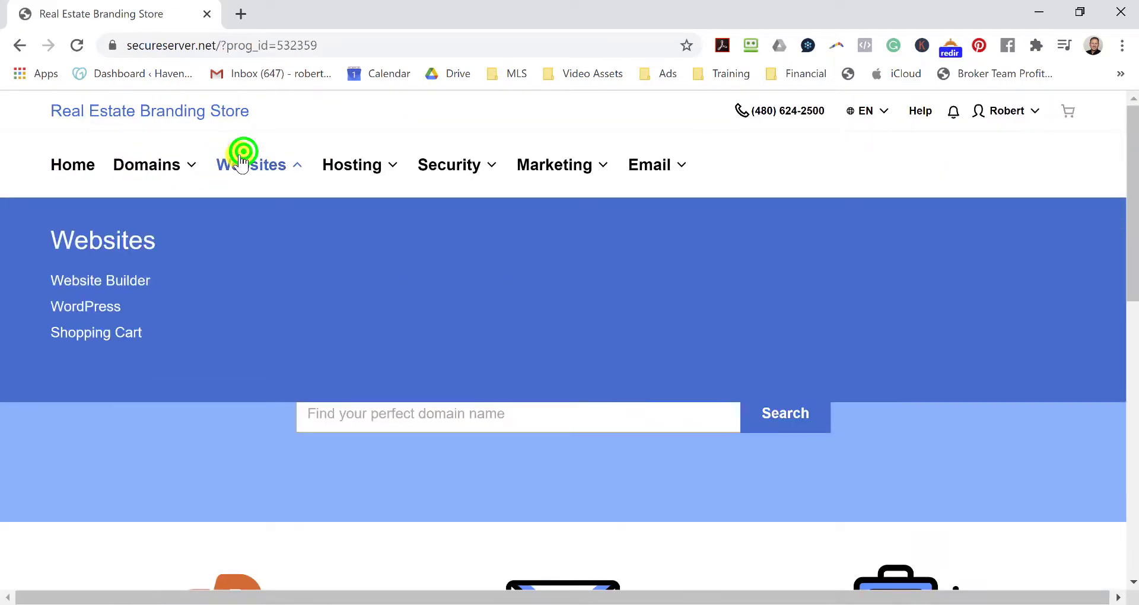
click(98, 310)
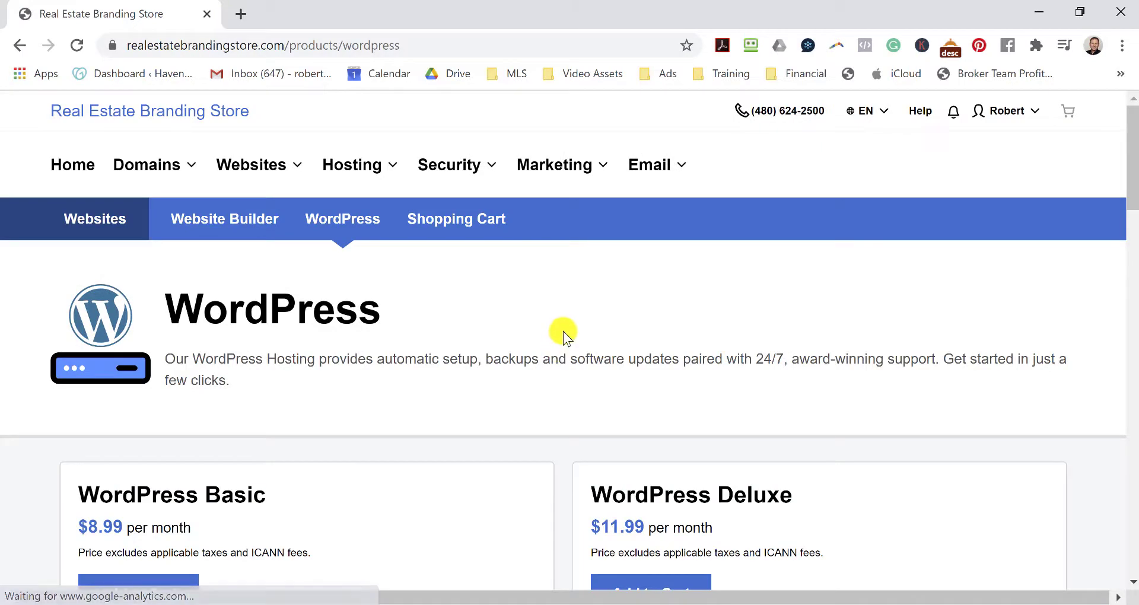
scroll(574, 310, down, 2)
scroll(460, 338, down, 4)
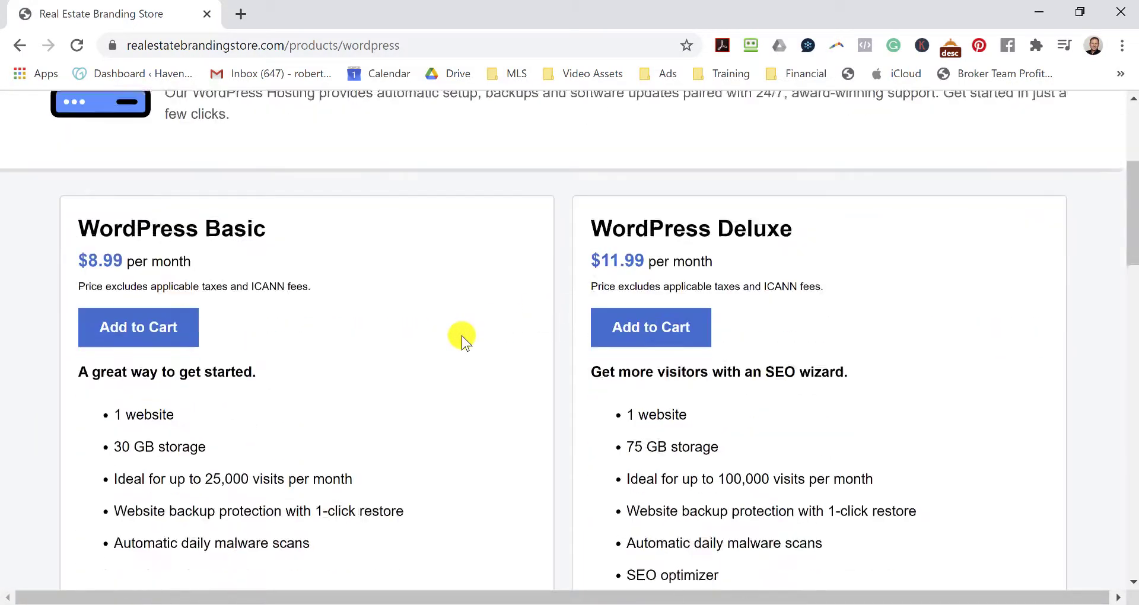
scroll(461, 392, up, 4)
scroll(469, 389, down, 3)
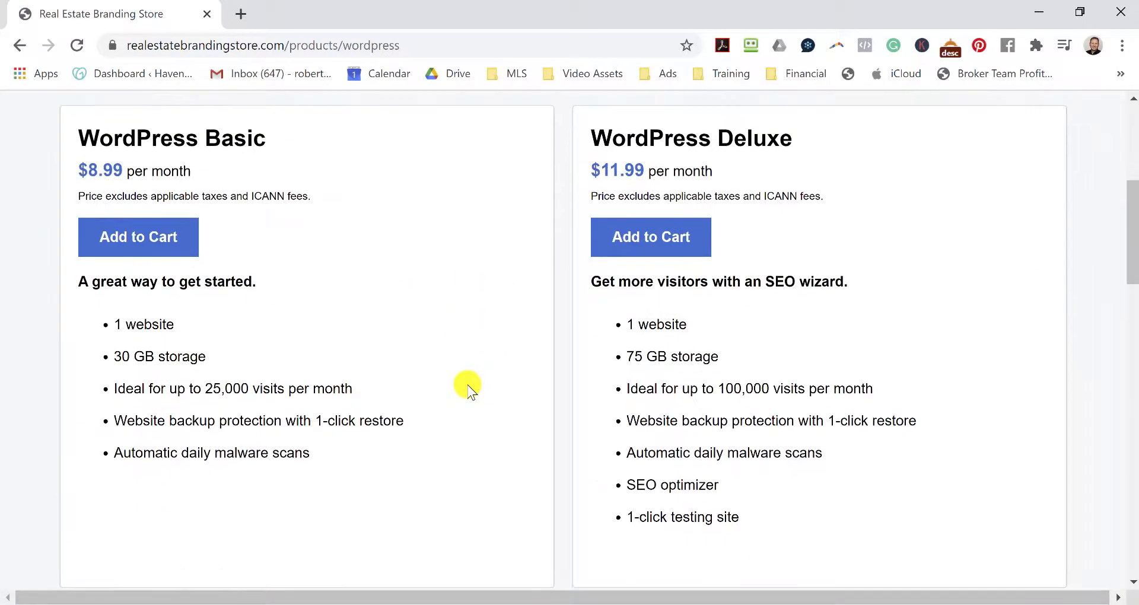
click(685, 244)
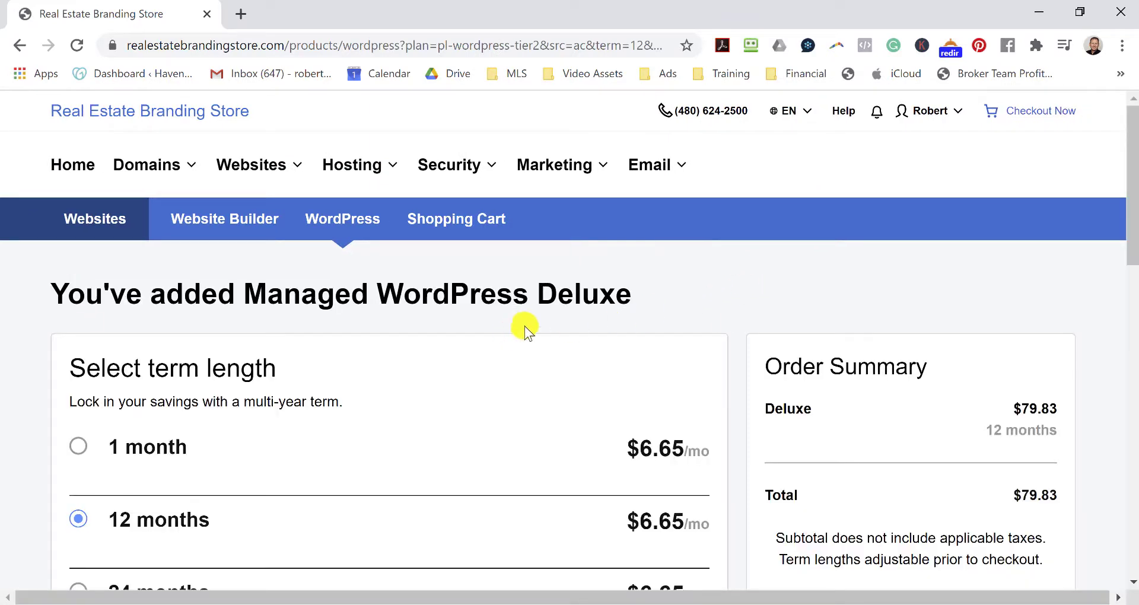
Tick Essential Website Security as an extra and continue to the cart.
scroll(534, 318, down, 5)
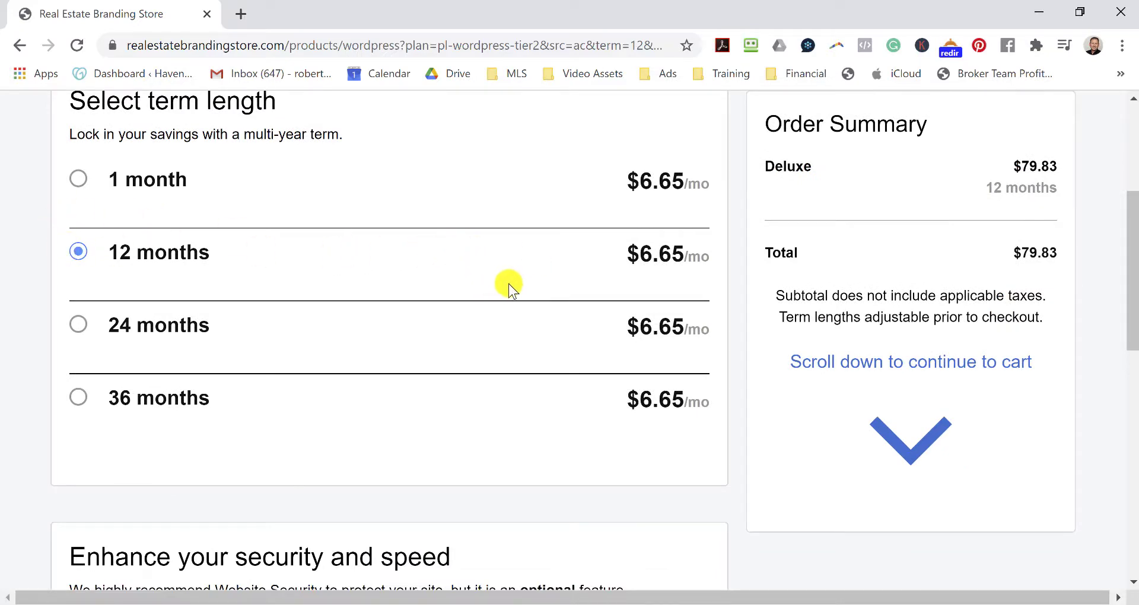
scroll(531, 269, down, 5)
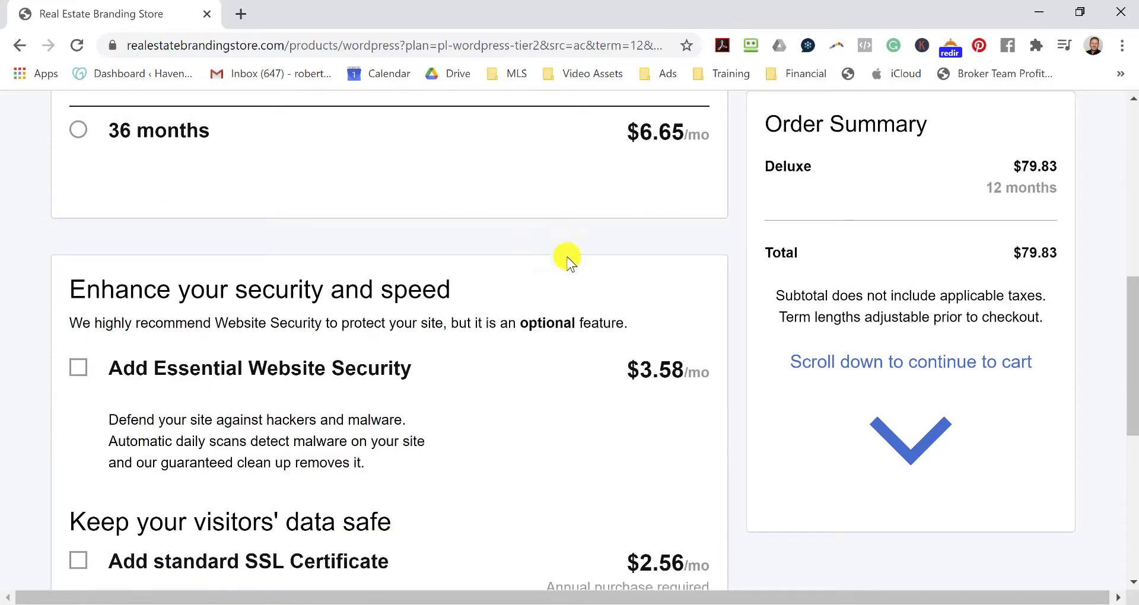
scroll(581, 299, down, 3)
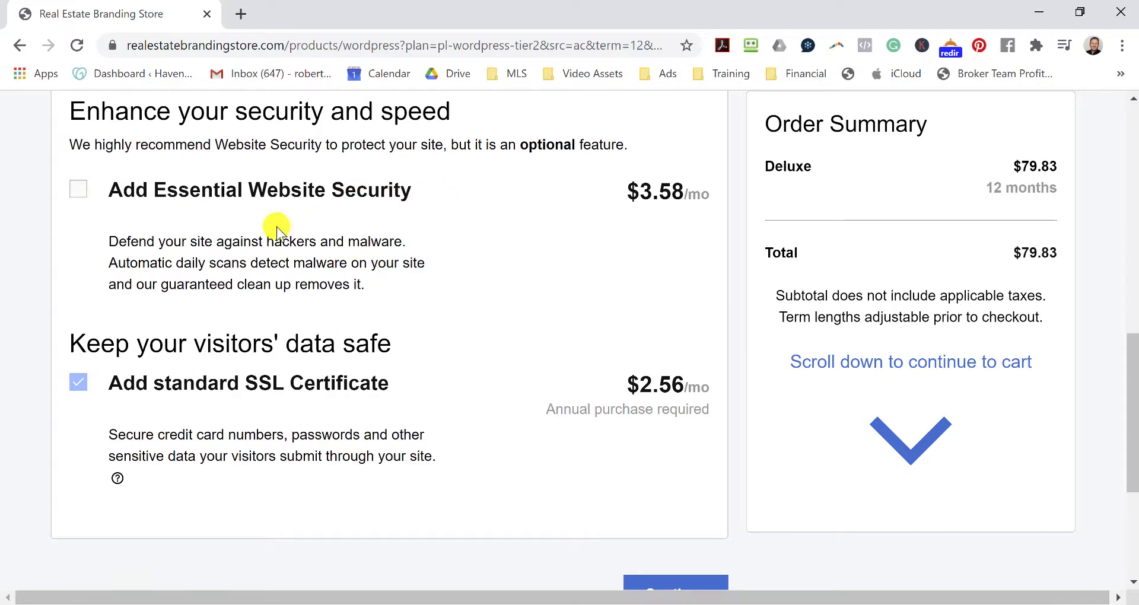
click(77, 194)
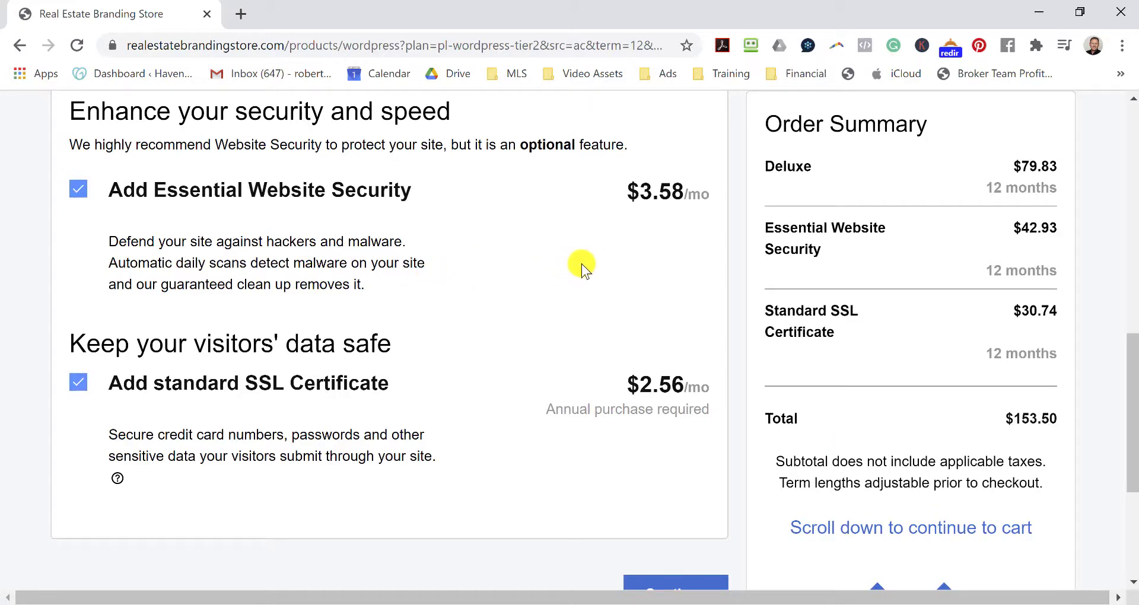
scroll(581, 263, down, 4)
click(678, 329)
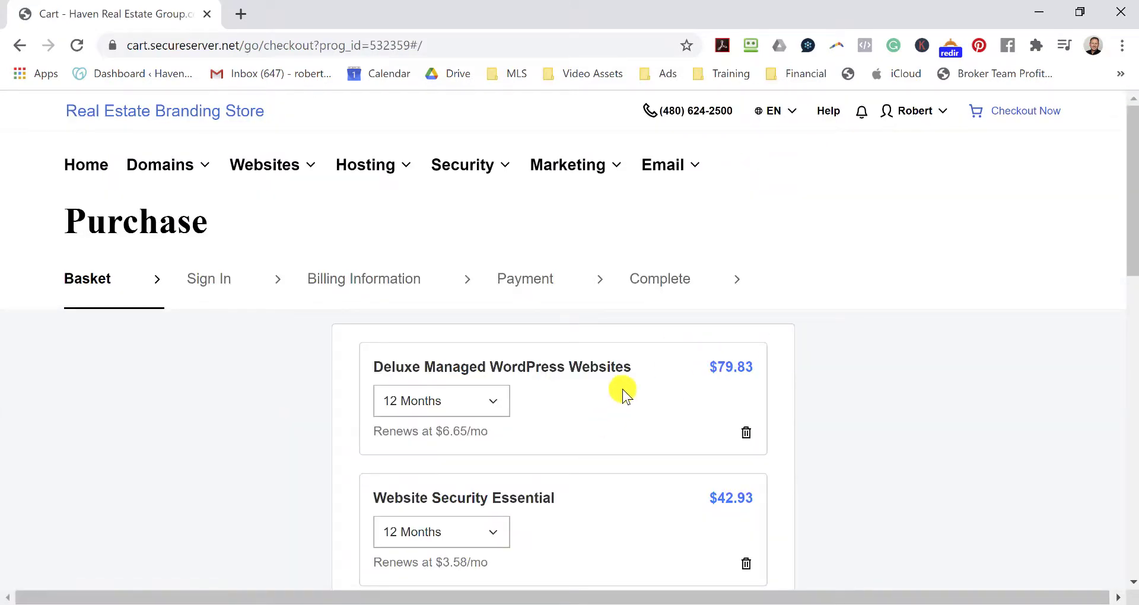
Keep the Deluxe WordPress term at 12 Months and check the $153.75 subtotal.
scroll(622, 389, down, 3)
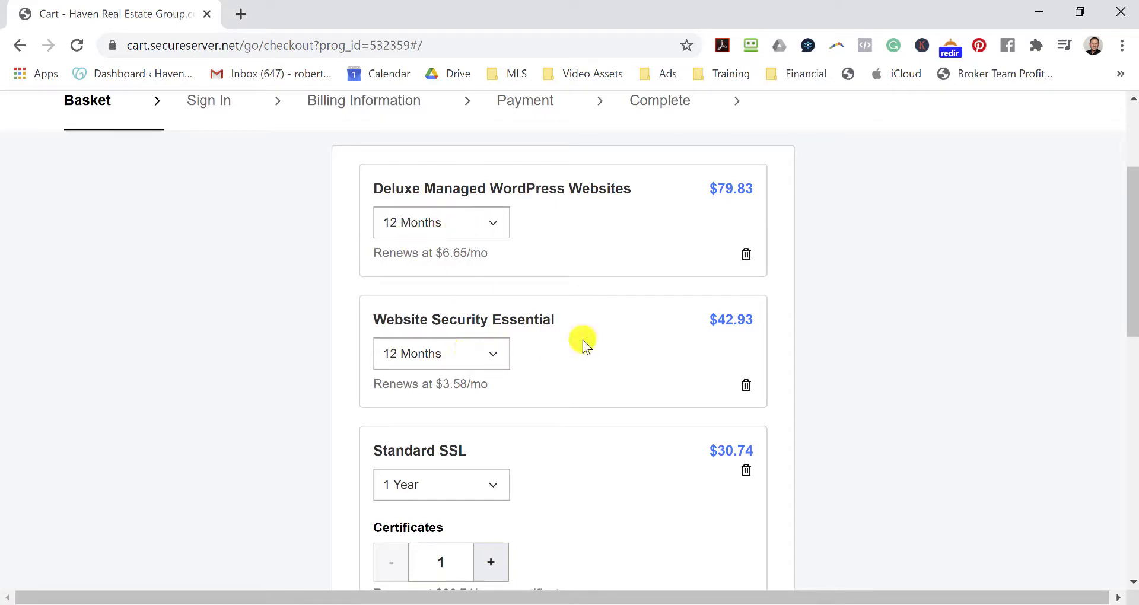
click(478, 229)
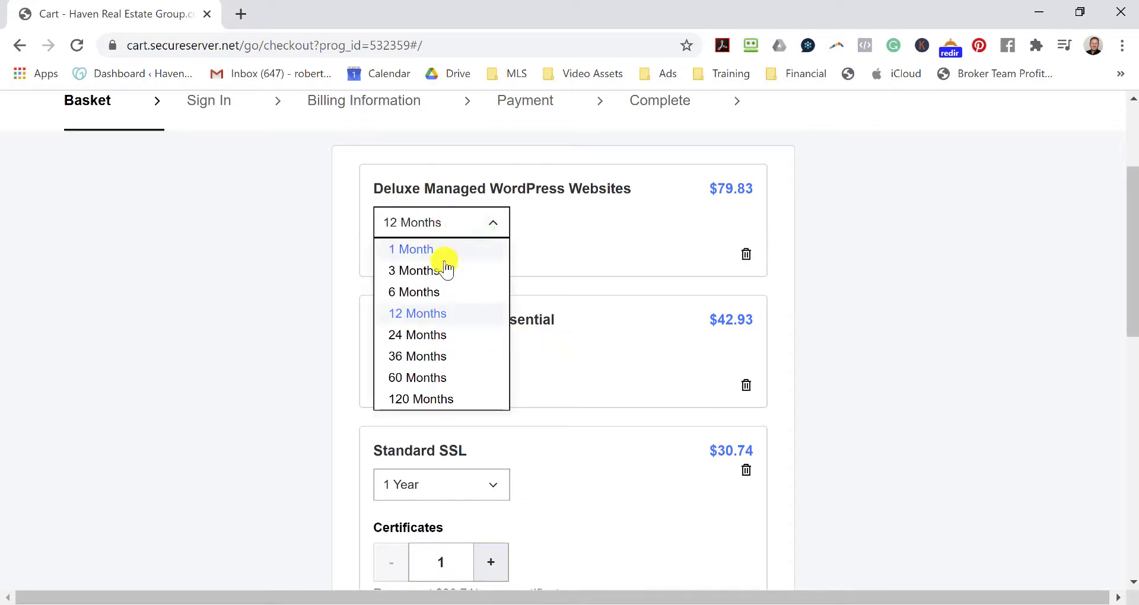
click(601, 224)
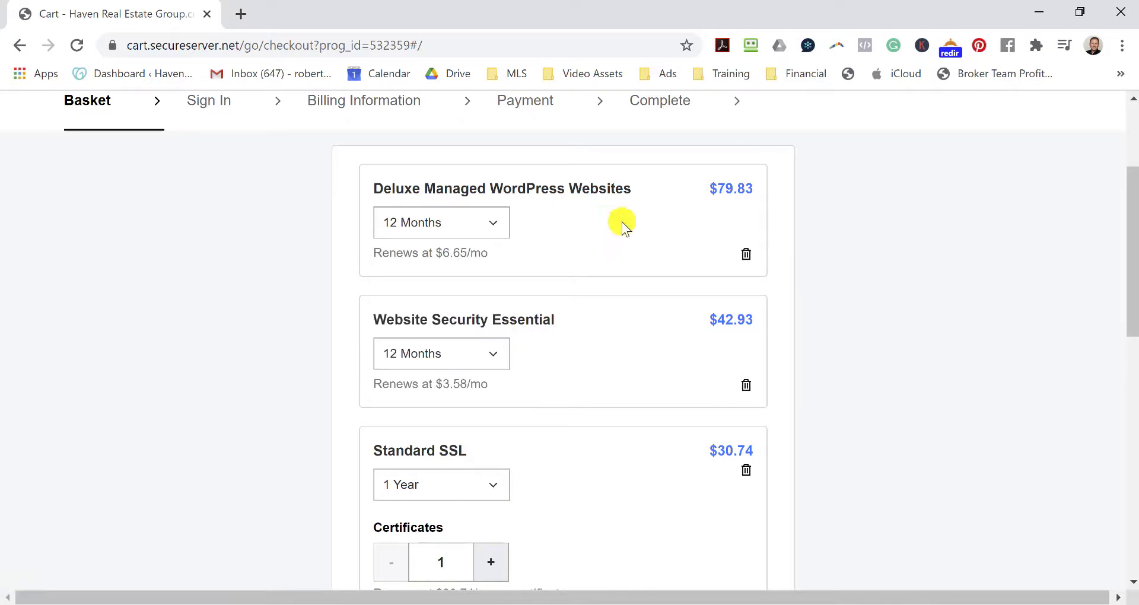
scroll(623, 228, down, 3)
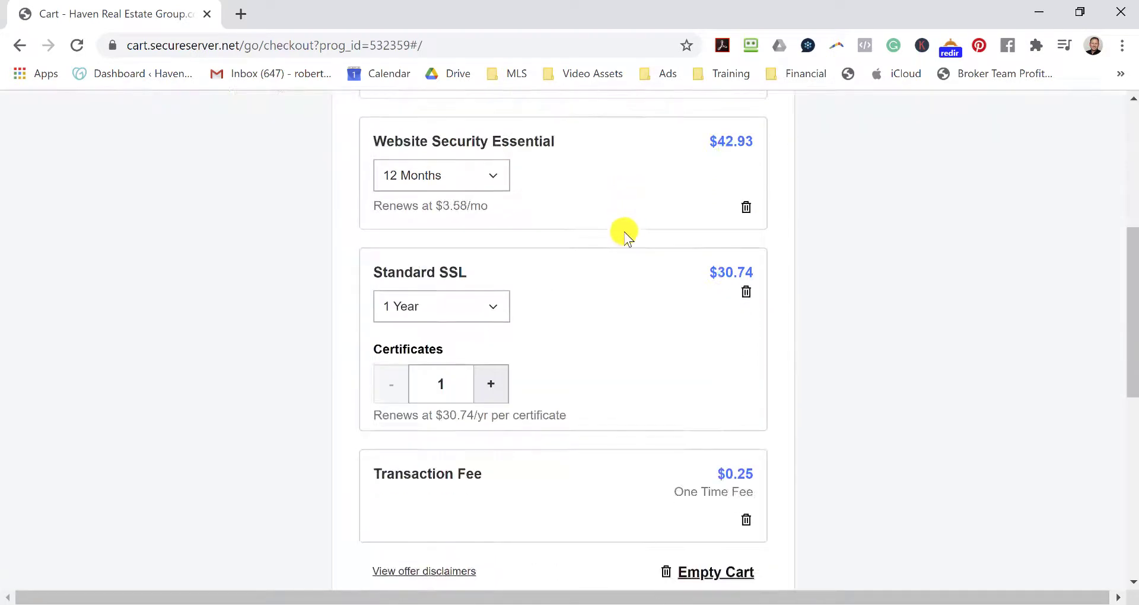
scroll(623, 234, up, 5)
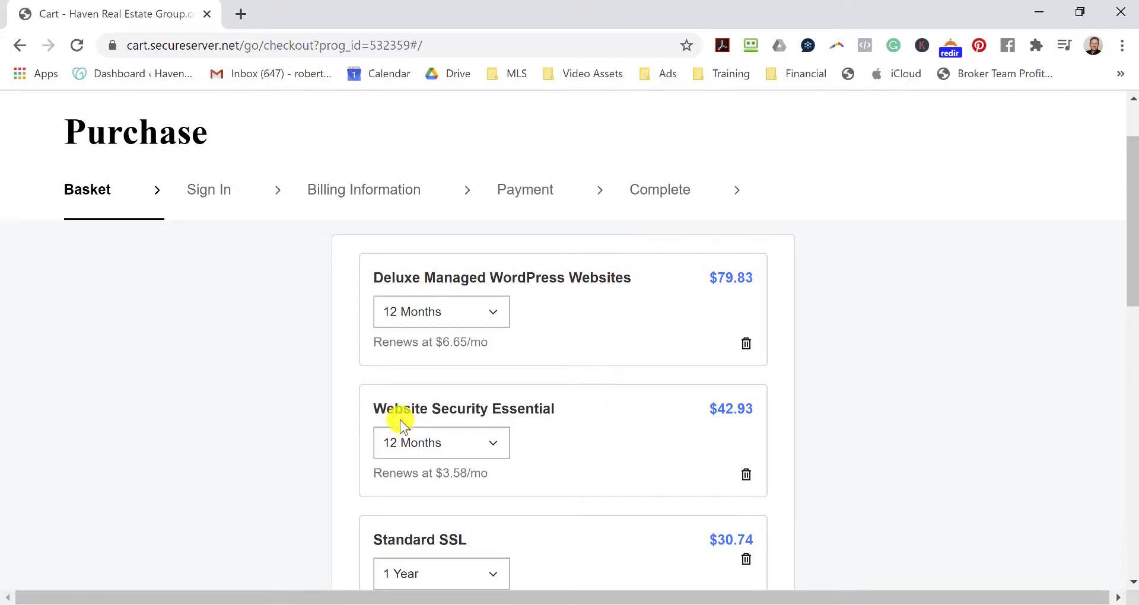
scroll(593, 415, down, 2)
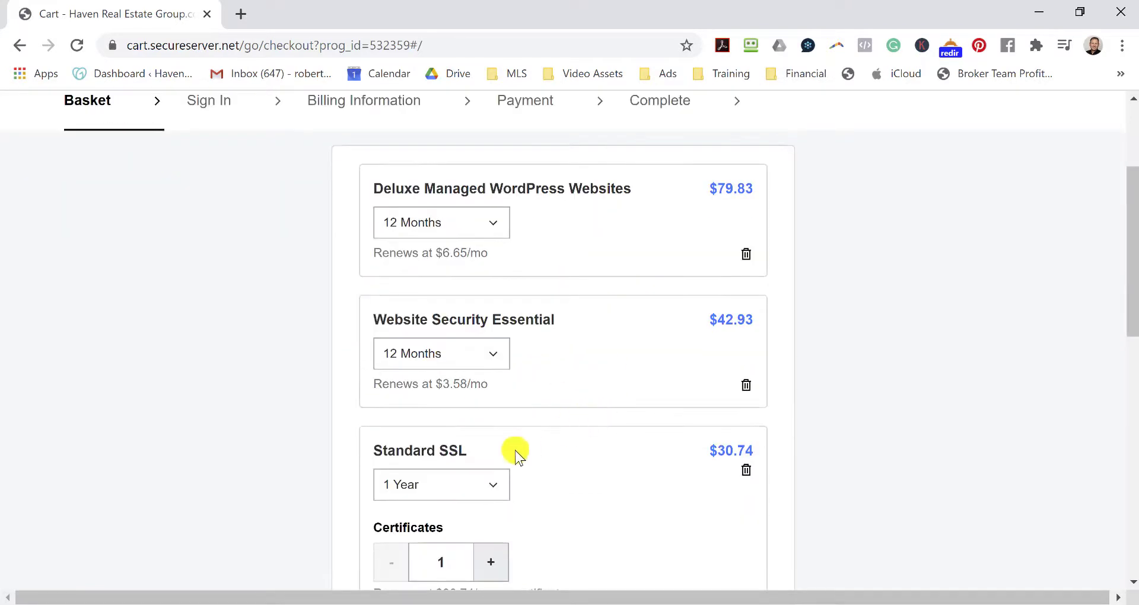
scroll(515, 454, down, 3)
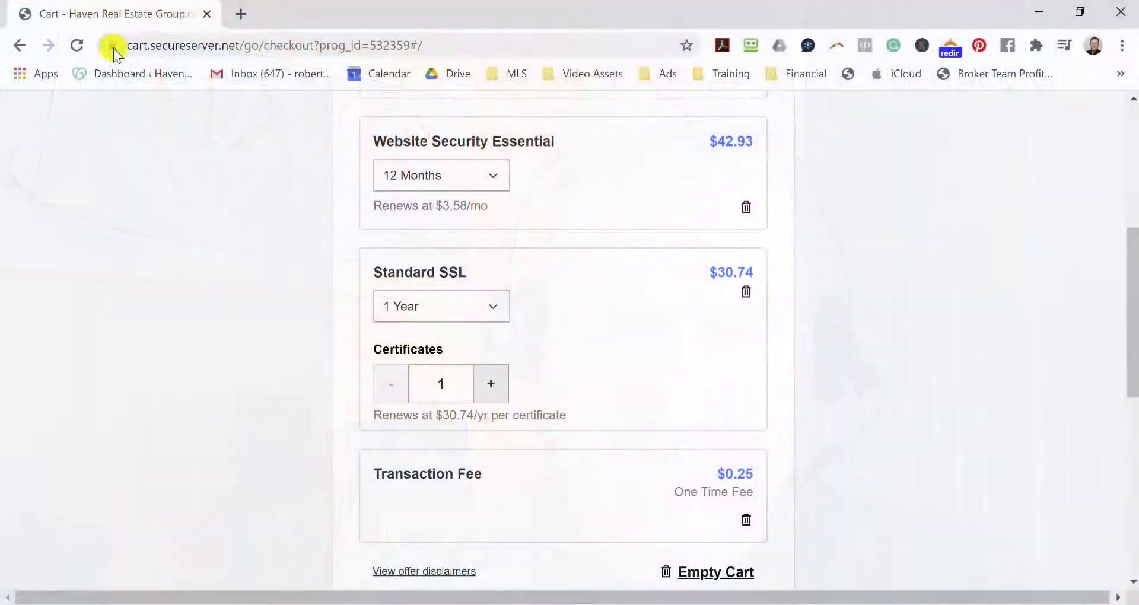
scroll(593, 357, down, 7)
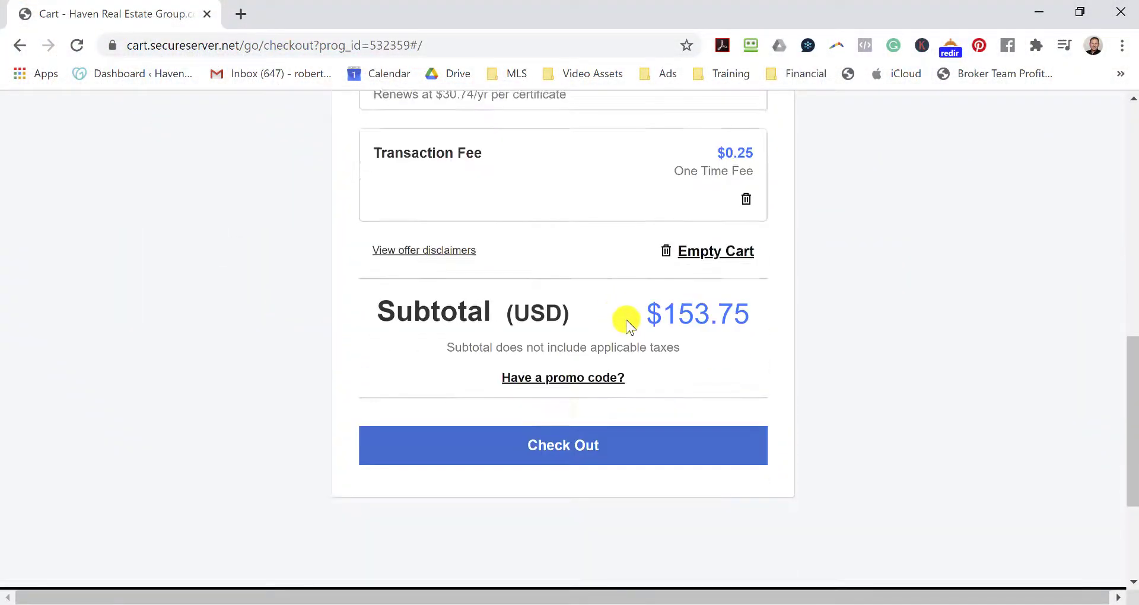
Check out with the saved card, complete the $153.75 purchase, and go to My Products.
click(603, 335)
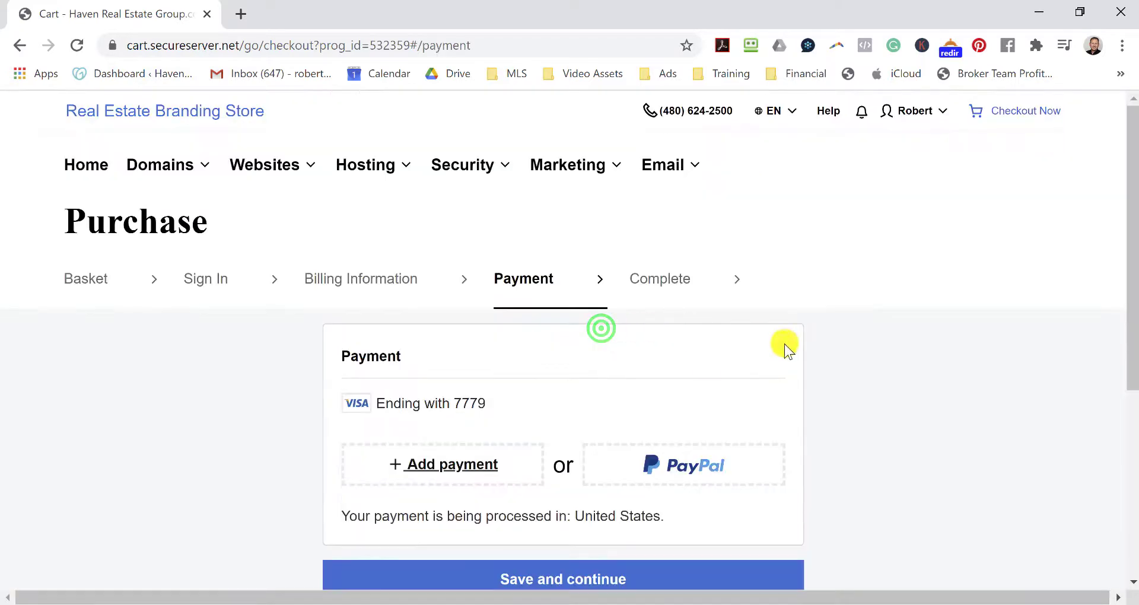
scroll(842, 300, down, 4)
click(611, 330)
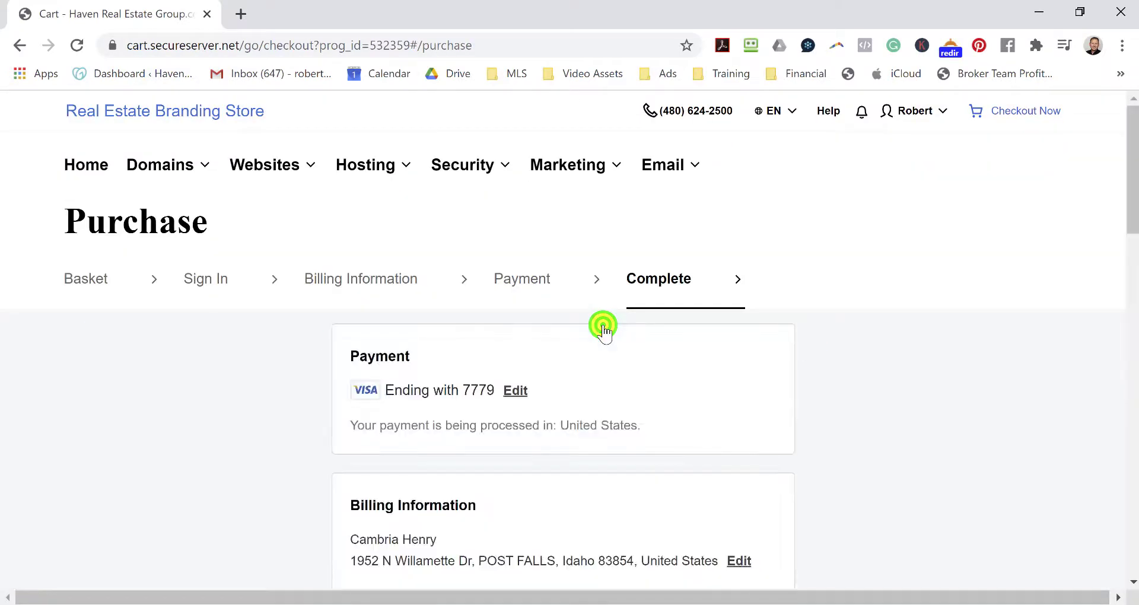
scroll(923, 315, down, 19)
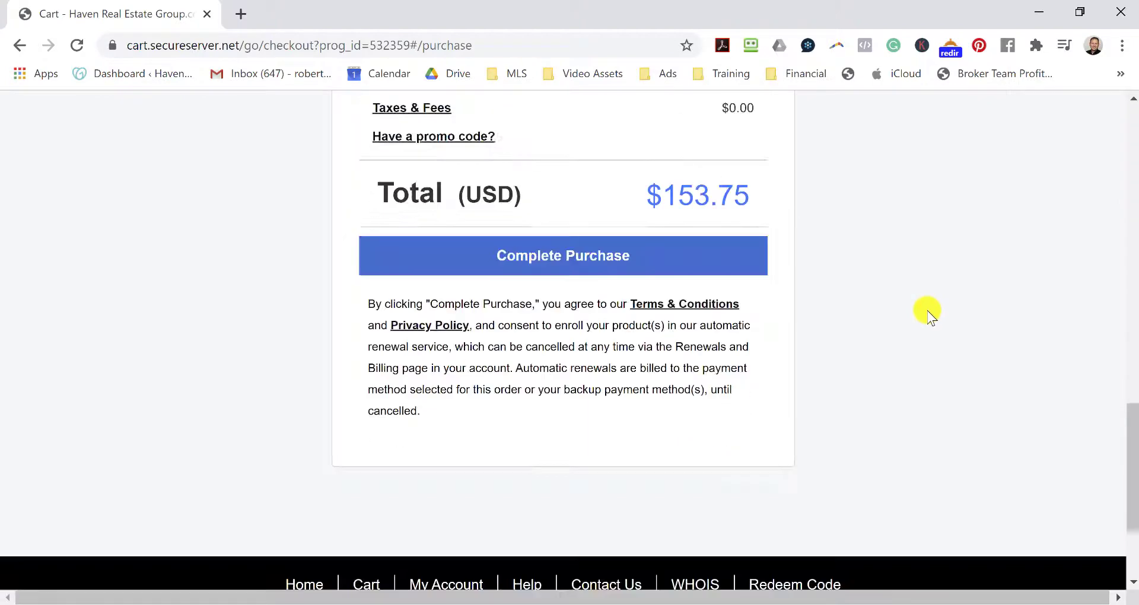
click(615, 255)
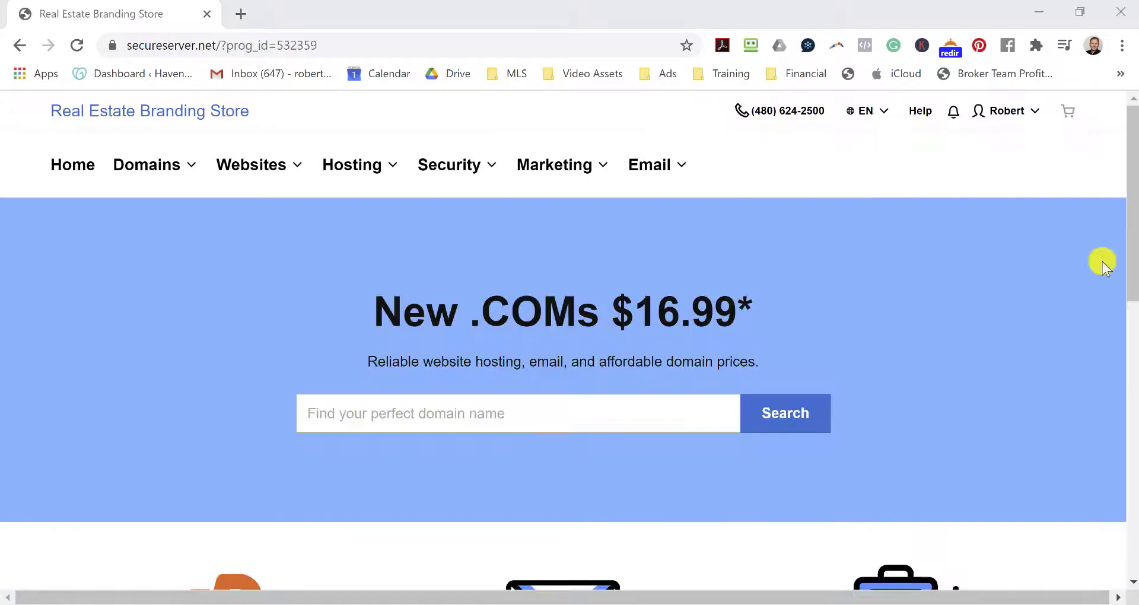
click(1007, 113)
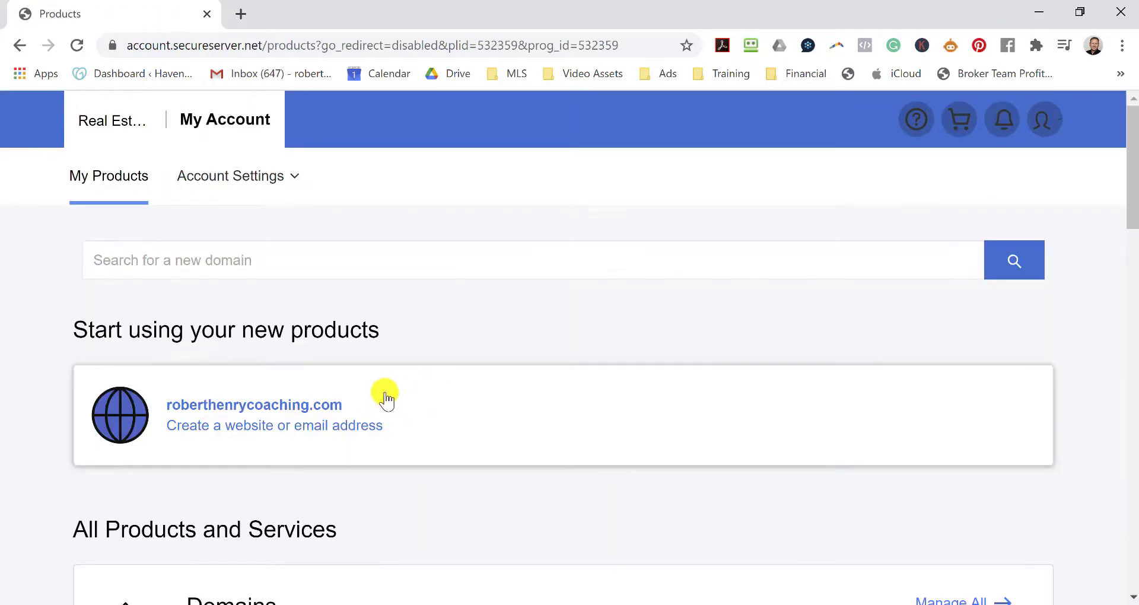
scroll(445, 309, down, 2)
Choose Build on the new coaching .com domain and set up Managed WordPress.
click(283, 320)
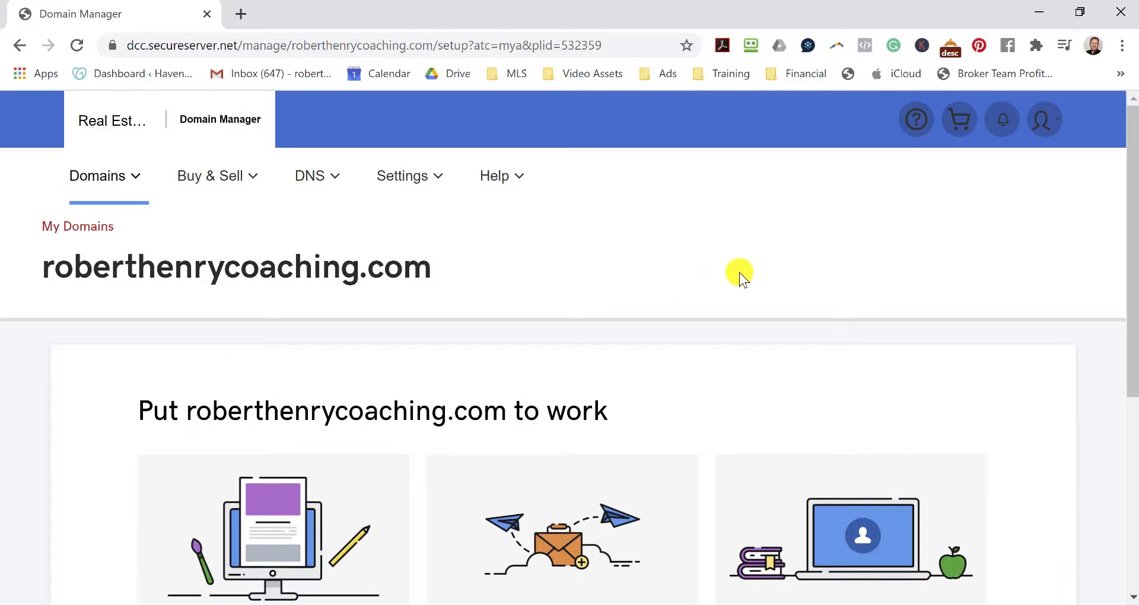
scroll(744, 255, down, 2)
scroll(755, 231, down, 1)
scroll(754, 231, down, 2)
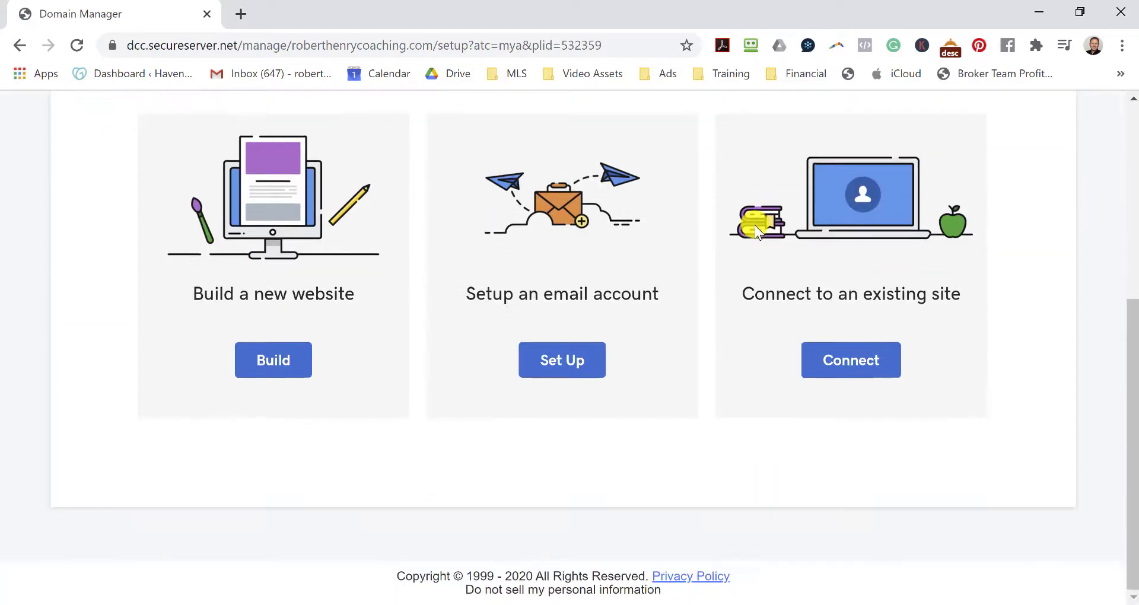
click(274, 363)
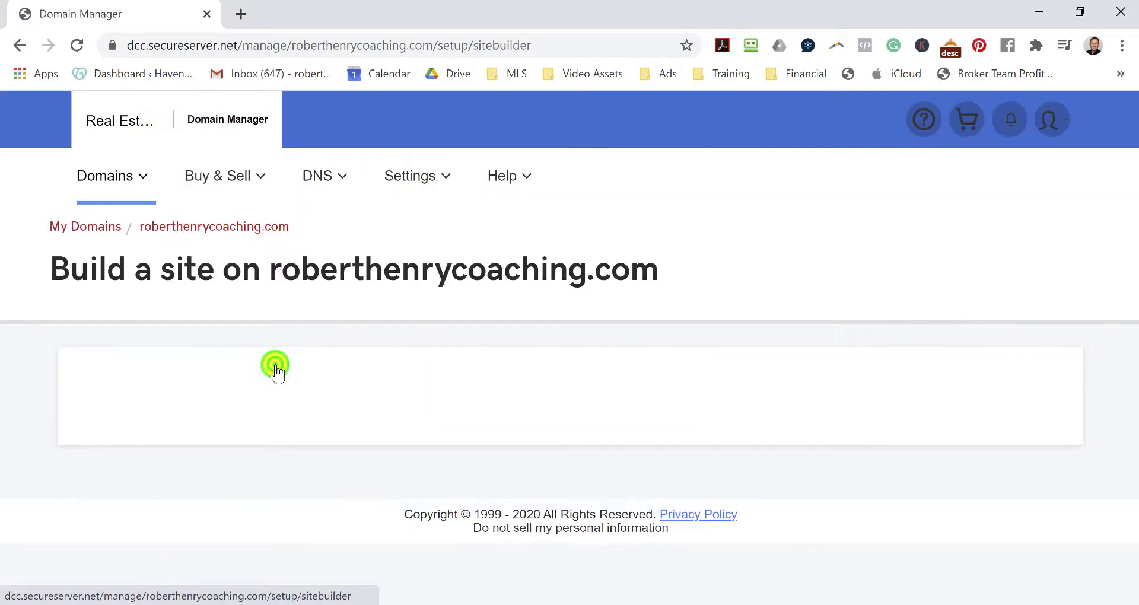
scroll(784, 280, down, 3)
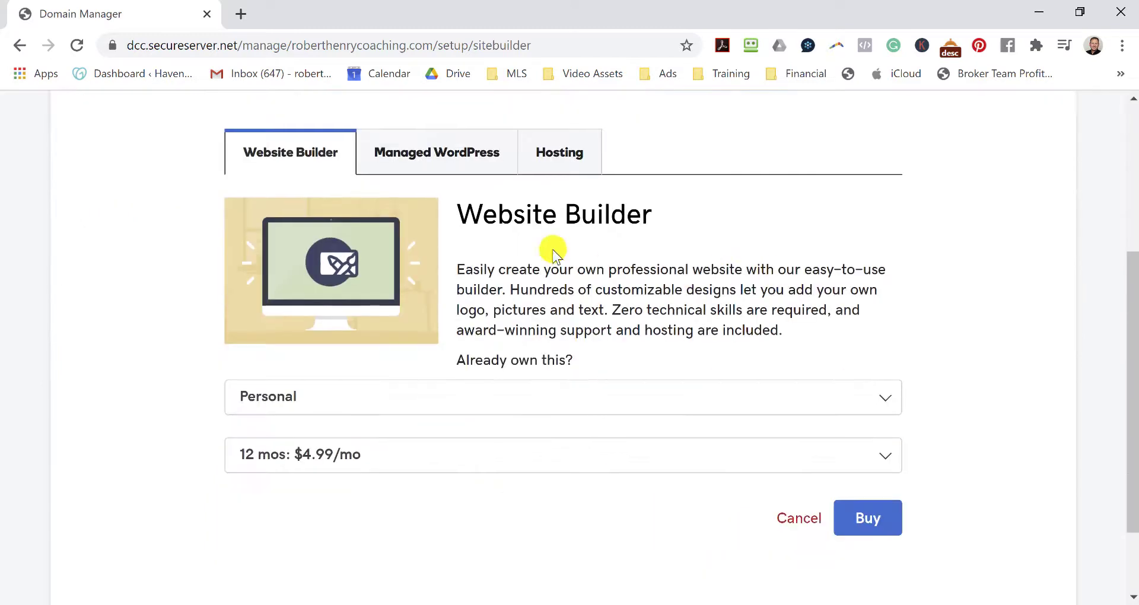
click(476, 161)
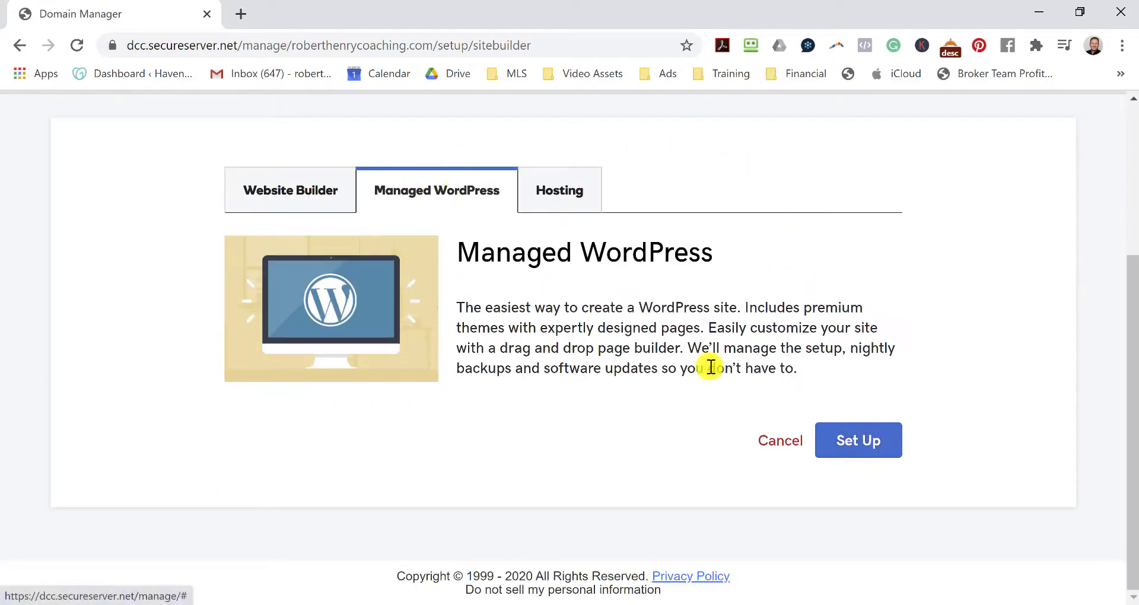
click(870, 443)
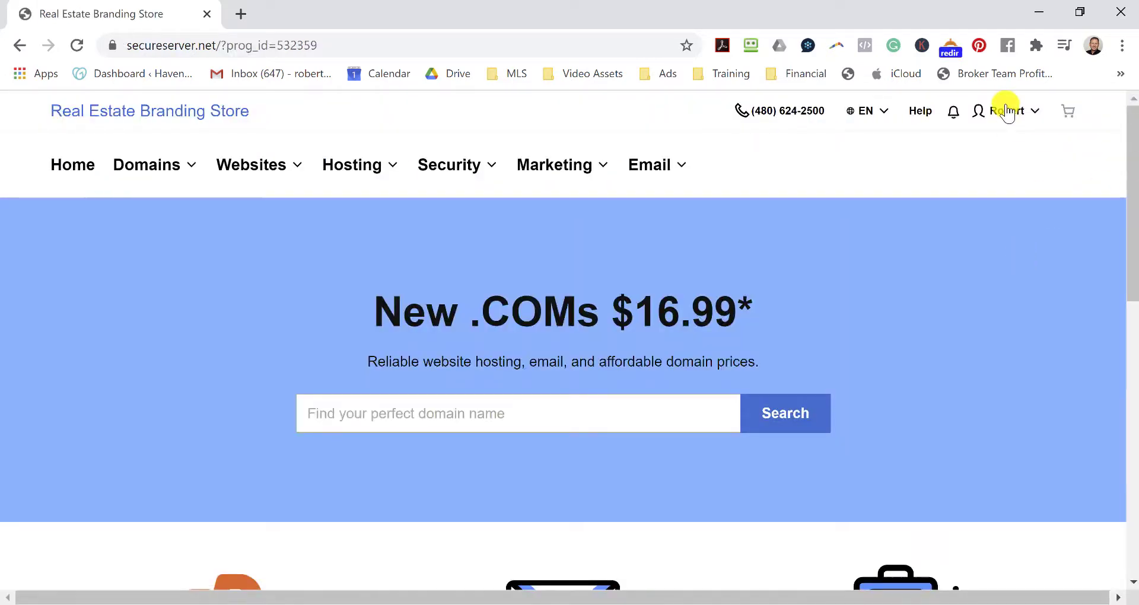
click(1006, 112)
Go to My Products and start setting up the unassigned Deluxe Managed WordPress plan.
click(567, 221)
click(1018, 113)
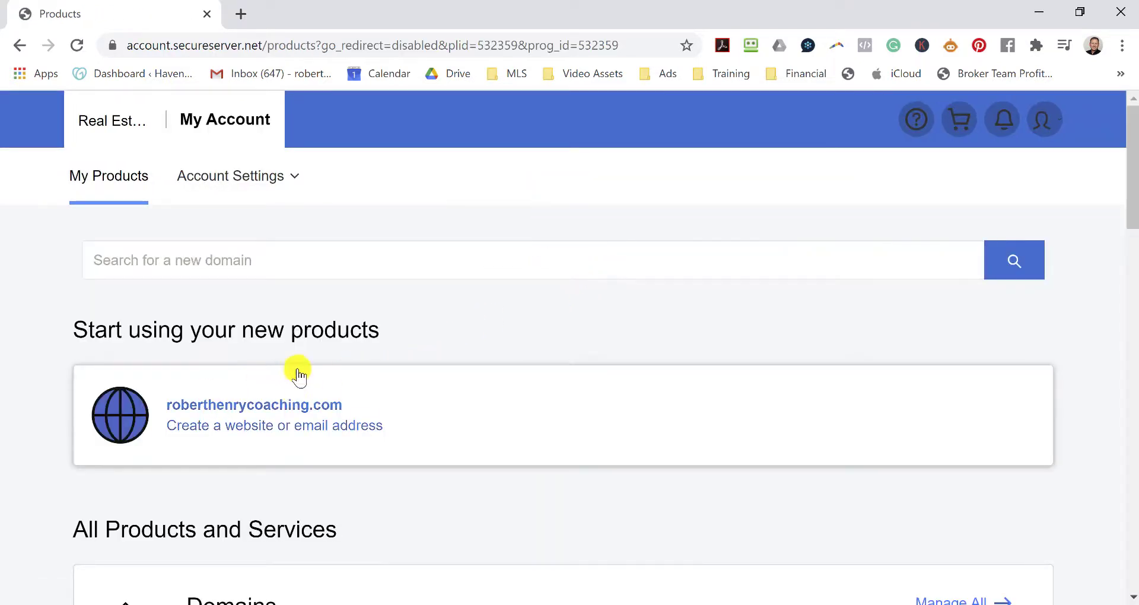
scroll(562, 306, down, 6)
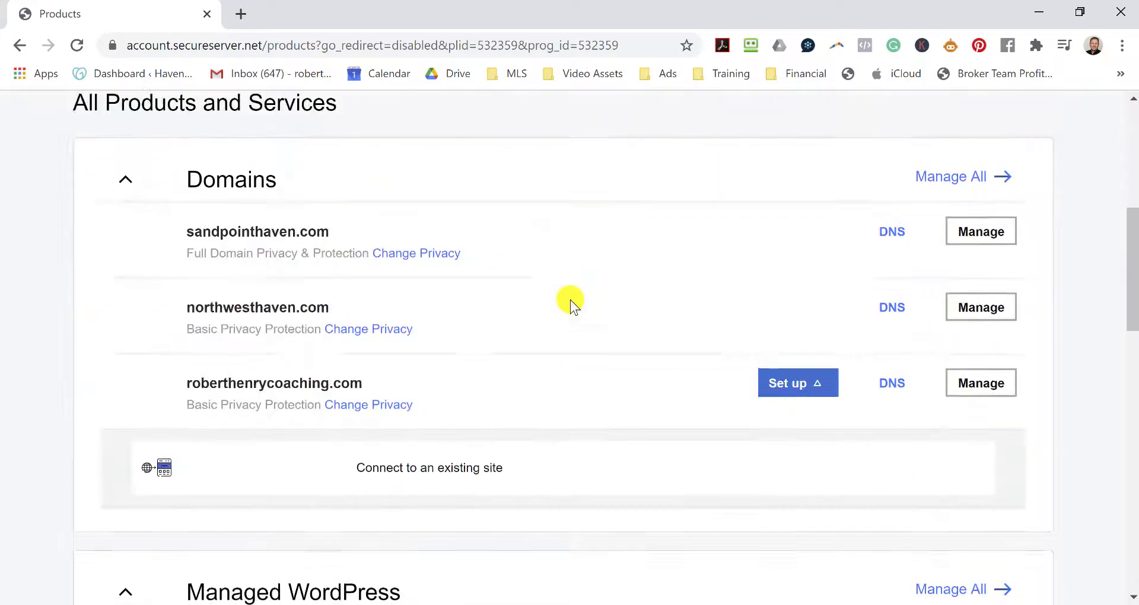
scroll(571, 300, down, 6)
scroll(498, 255, up, 1)
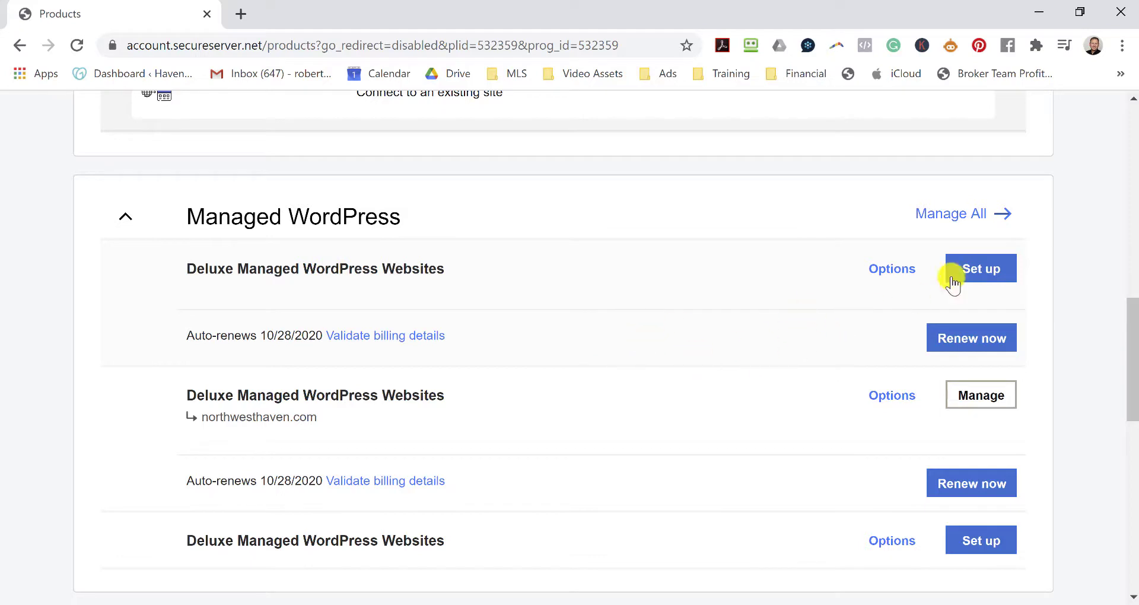
click(989, 268)
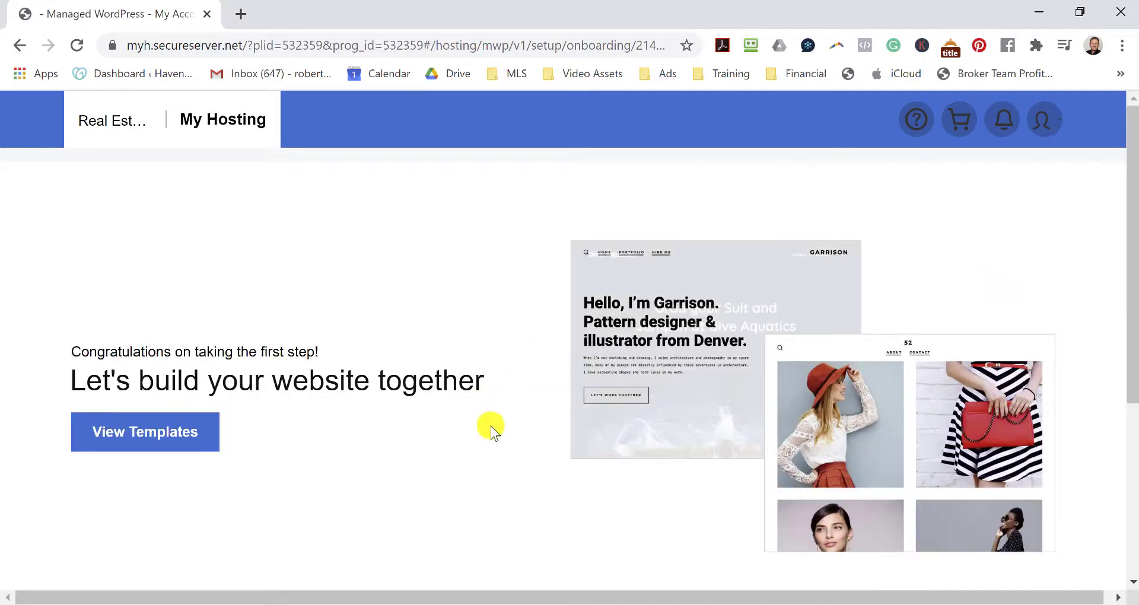
Choose the Manual WordPress setup option.
scroll(451, 415, down, 3)
scroll(483, 349, down, 2)
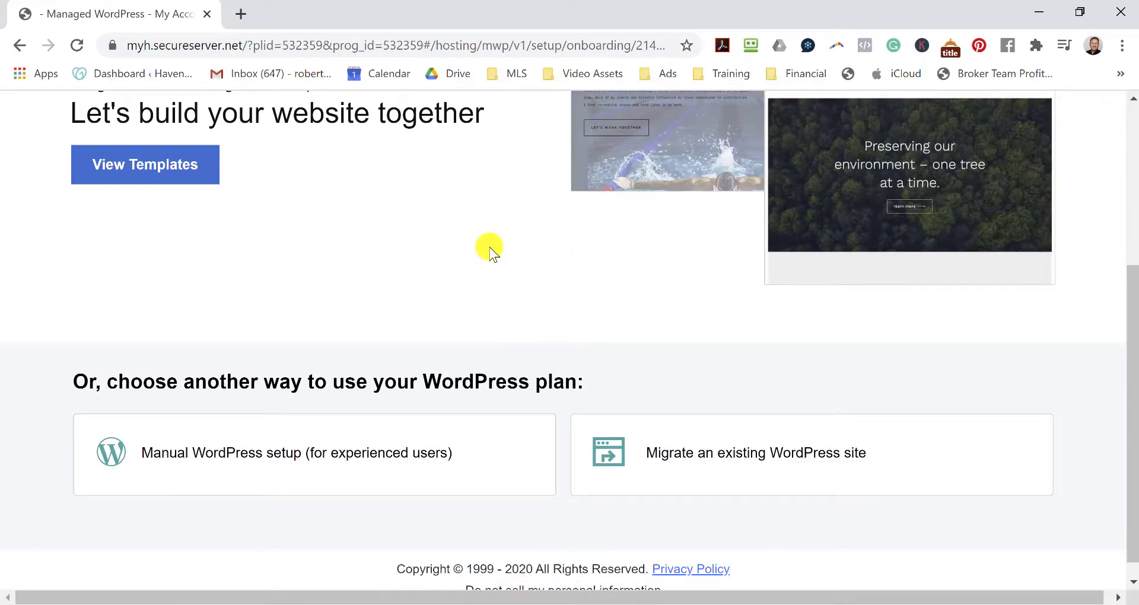
click(254, 457)
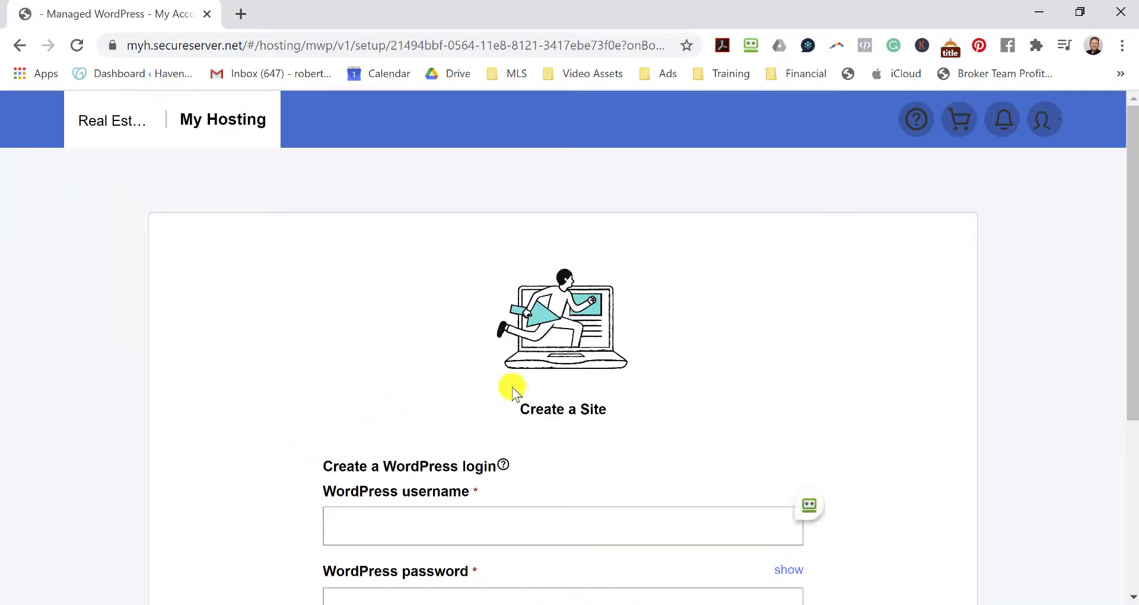
Create the WordPress login with a username and password, then continue.
scroll(713, 327, down, 1)
scroll(713, 326, down, 1)
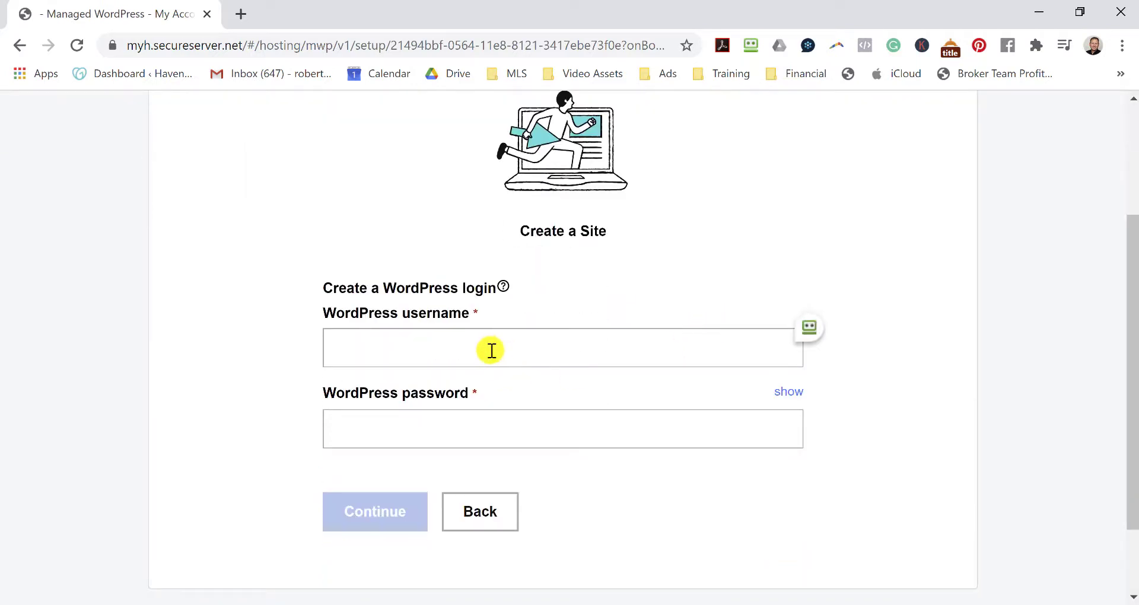
click(491, 350)
text(robert)
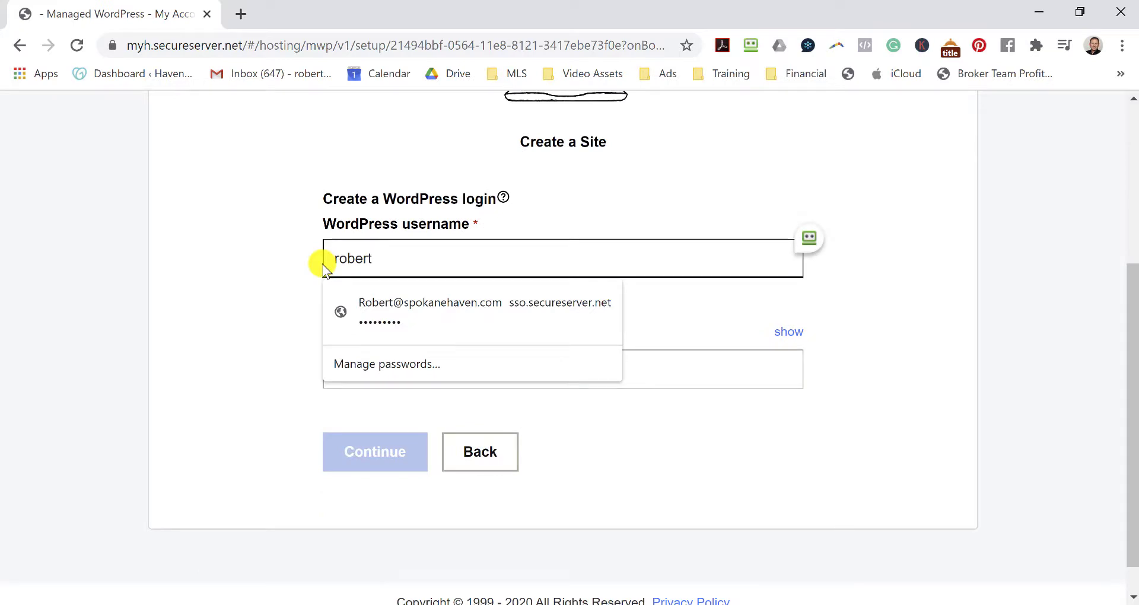
text(havenrealestate)
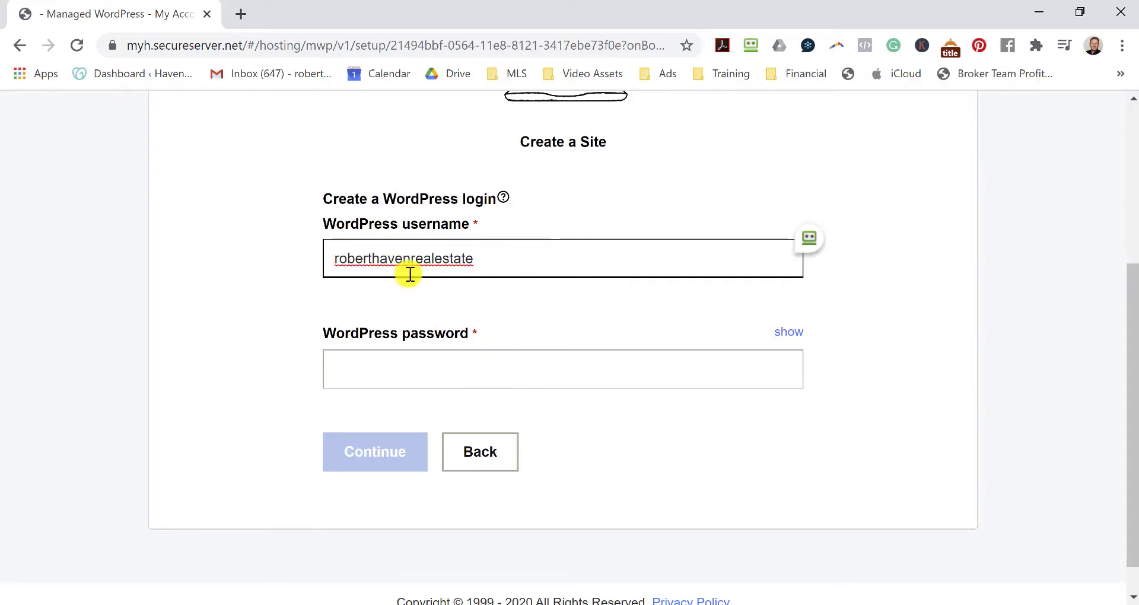
click(397, 356)
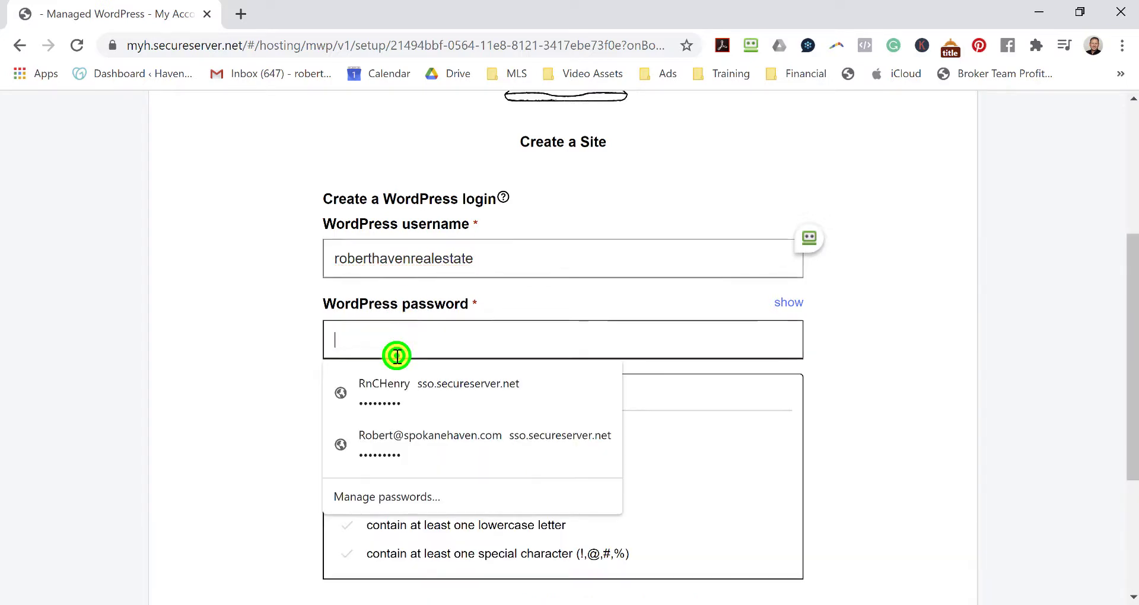
text(•••••••••)
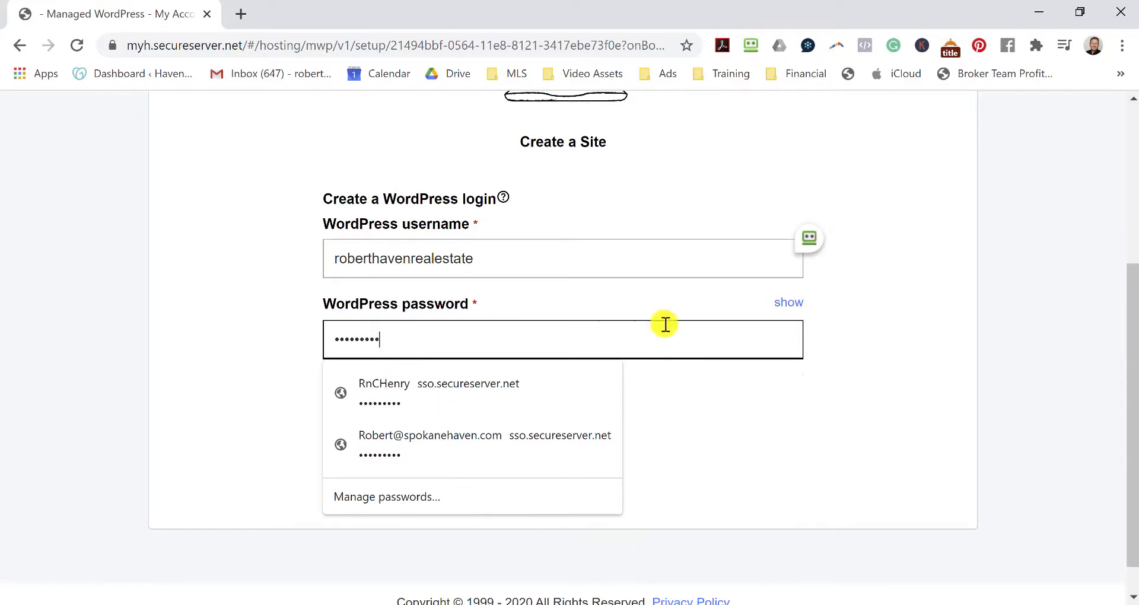
click(919, 323)
click(390, 424)
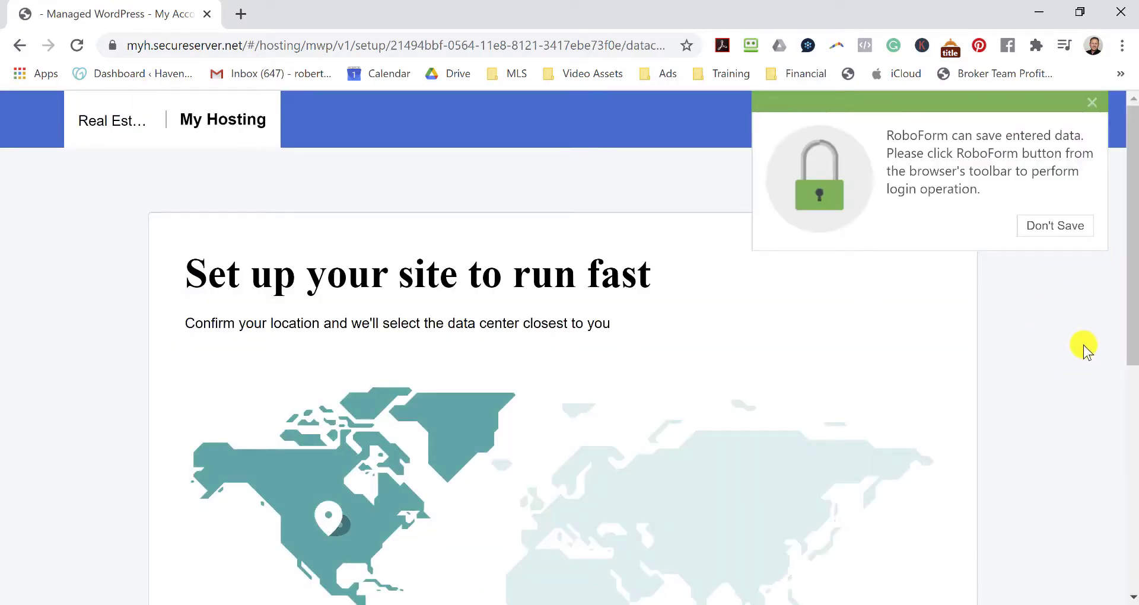
Pick North America as the data-center location and create the site.
click(1091, 99)
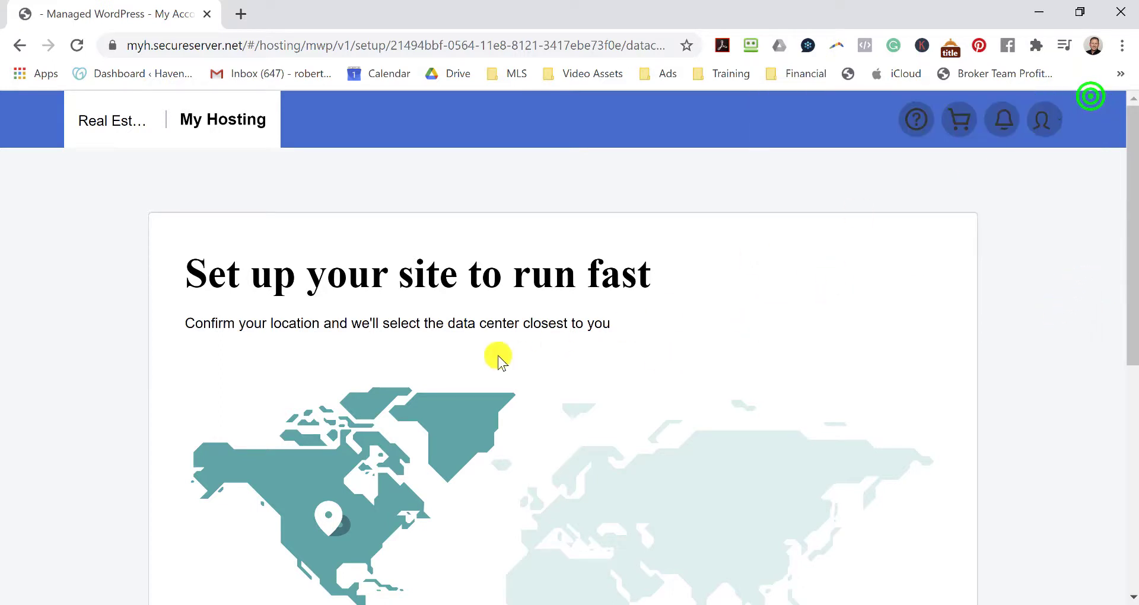
scroll(538, 333, down, 6)
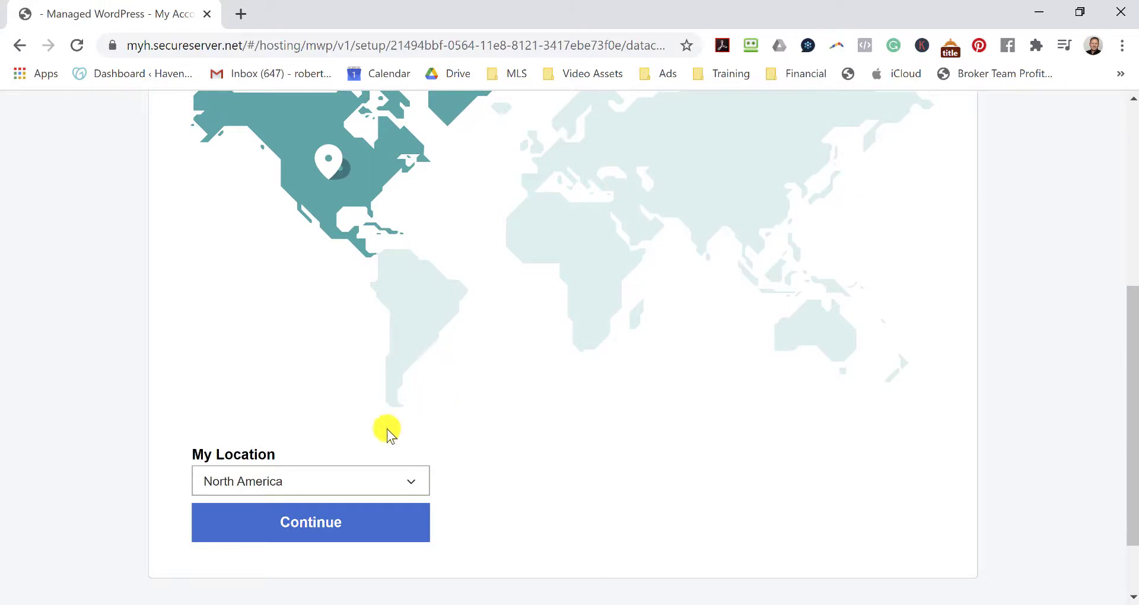
click(352, 479)
click(285, 344)
click(321, 438)
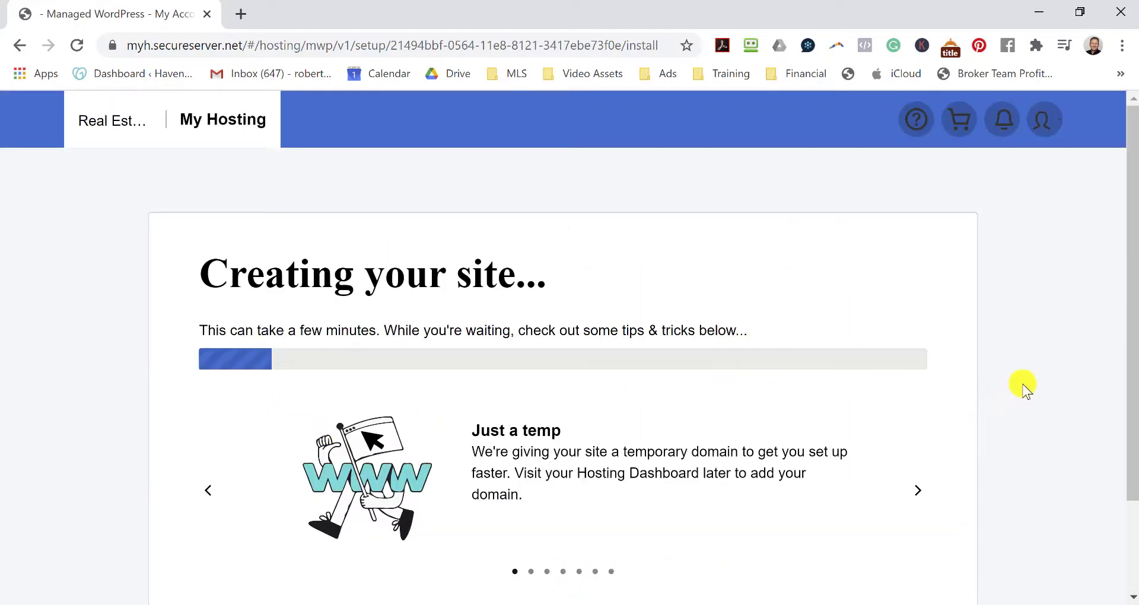
Go to the new site's hosting Overview dashboard for r5a.2ff.myftpupload.com.
scroll(1023, 404, down, 2)
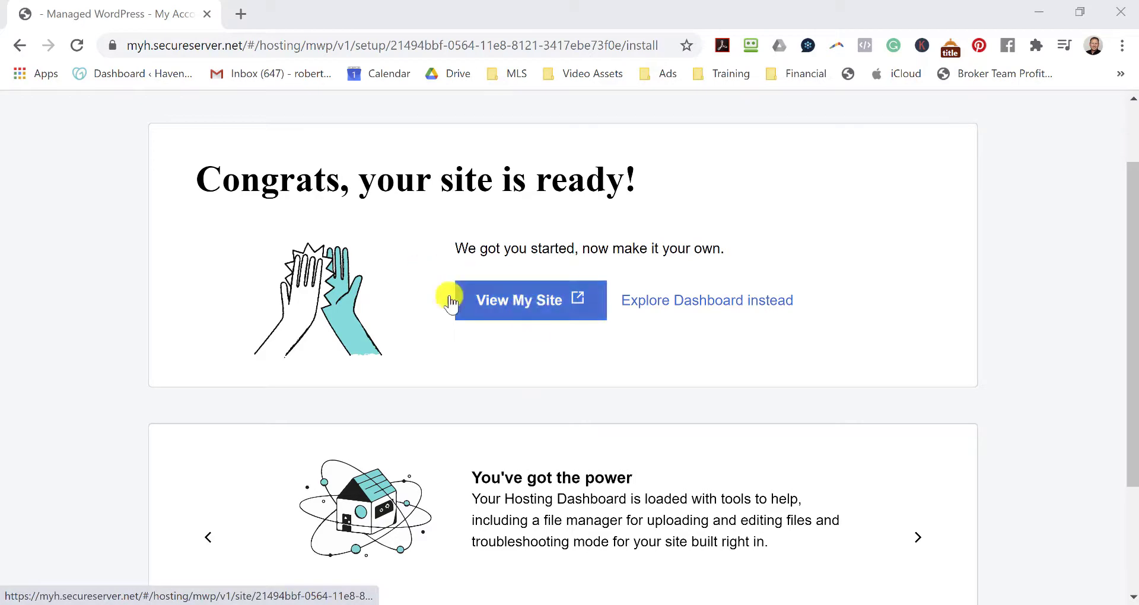
scroll(406, 272, down, 2)
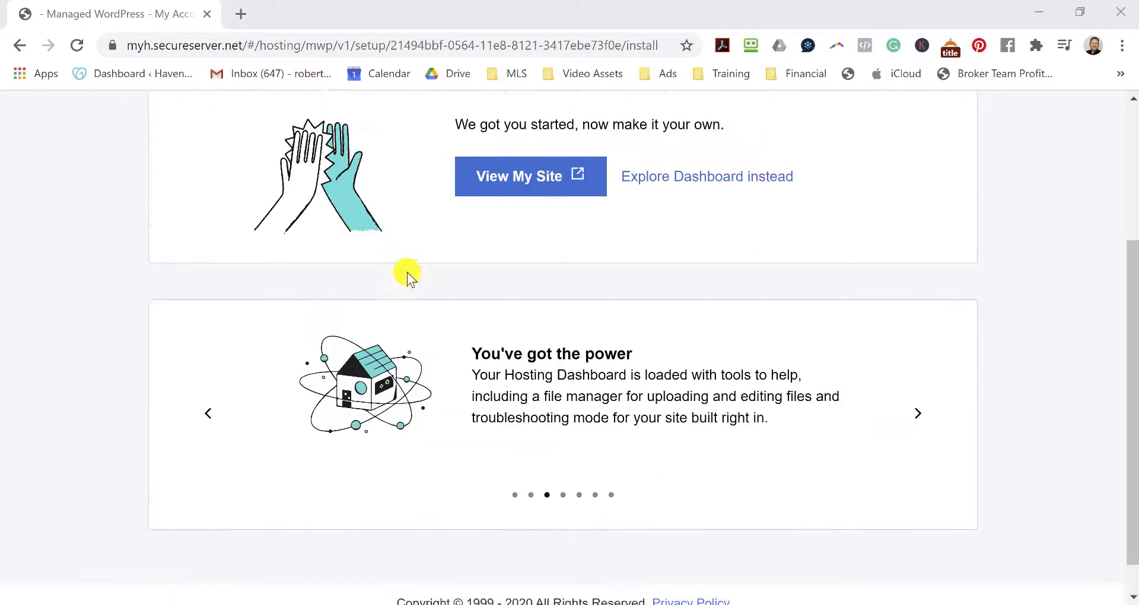
scroll(401, 285, up, 4)
scroll(388, 309, down, 1)
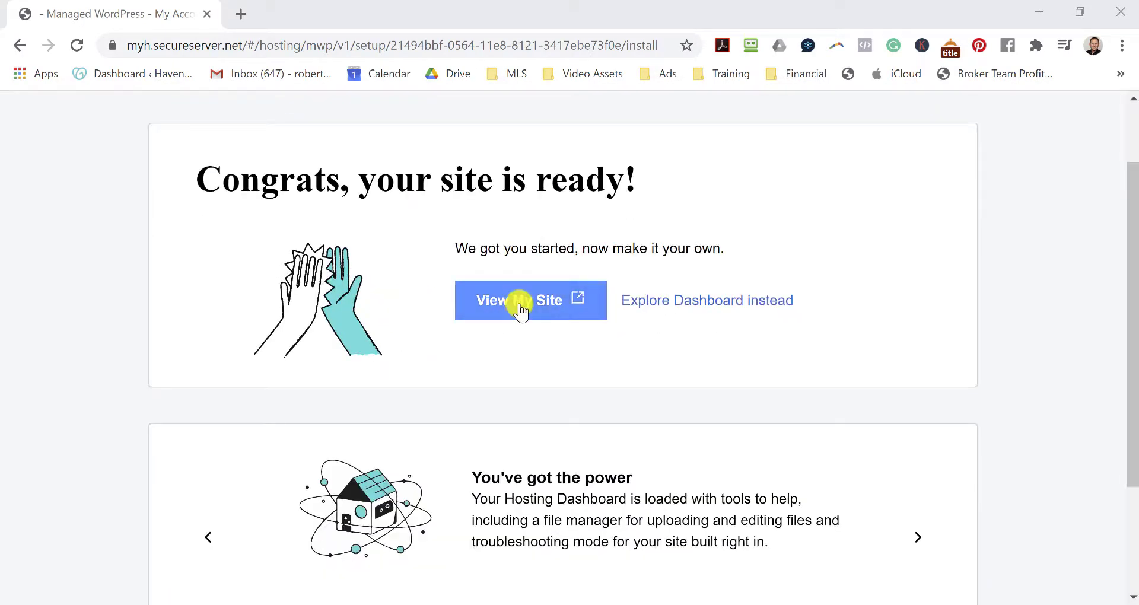
click(692, 308)
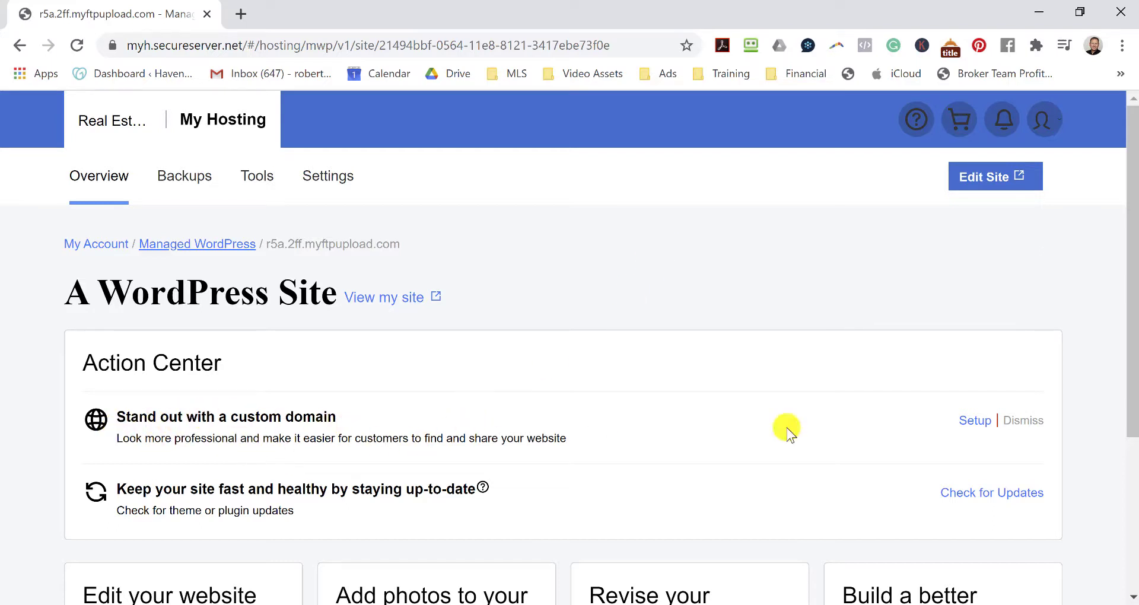
Attach the purchased coaching .com domain as primary and open the site's WordPress admin.
click(975, 421)
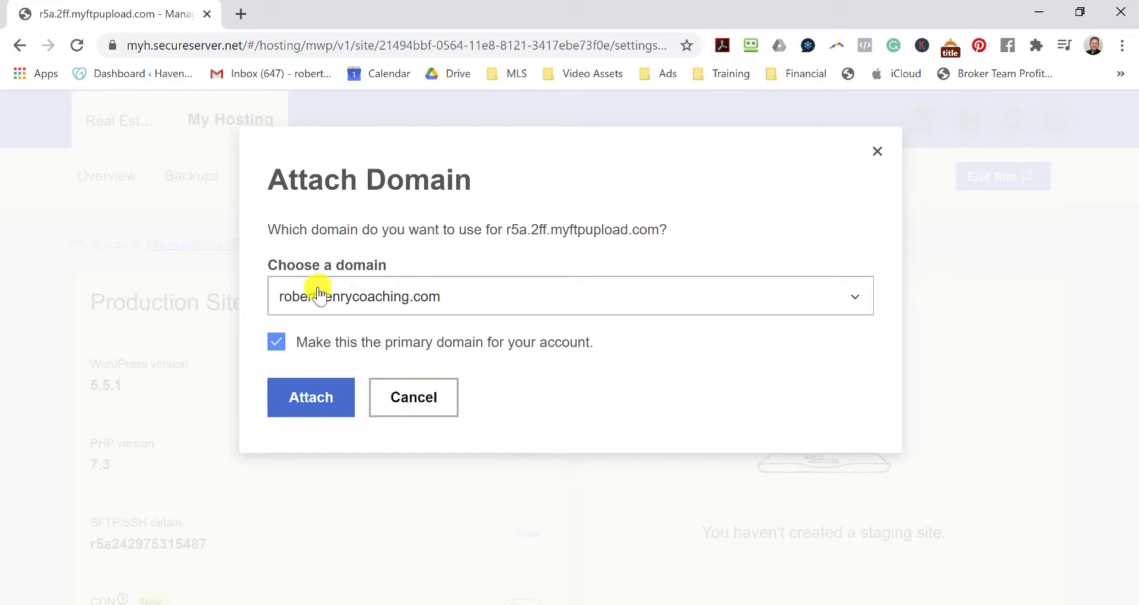
click(321, 410)
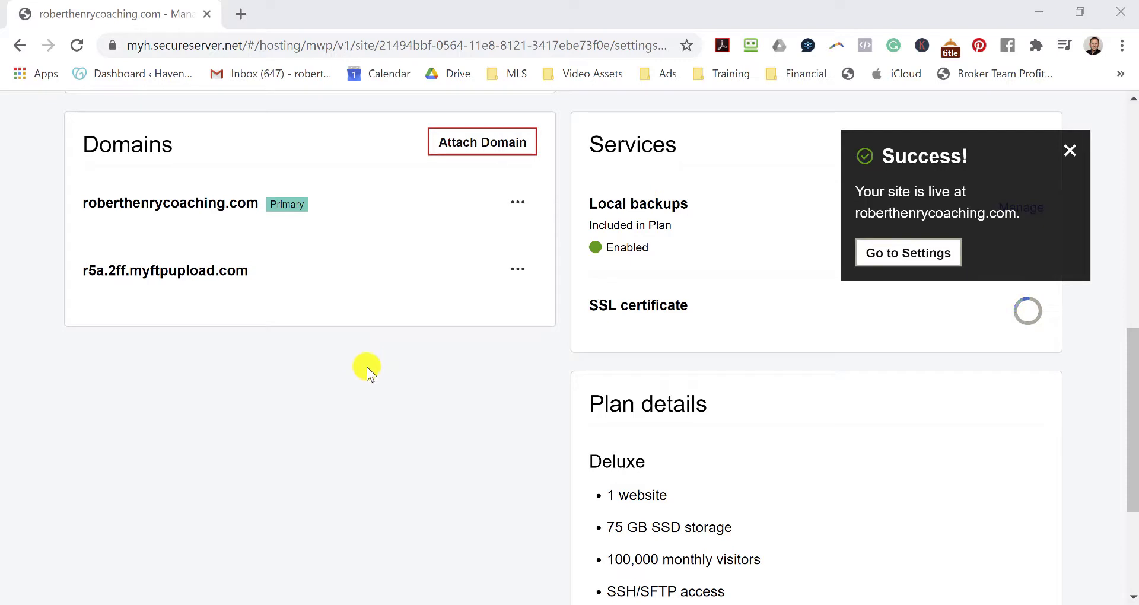
click(943, 254)
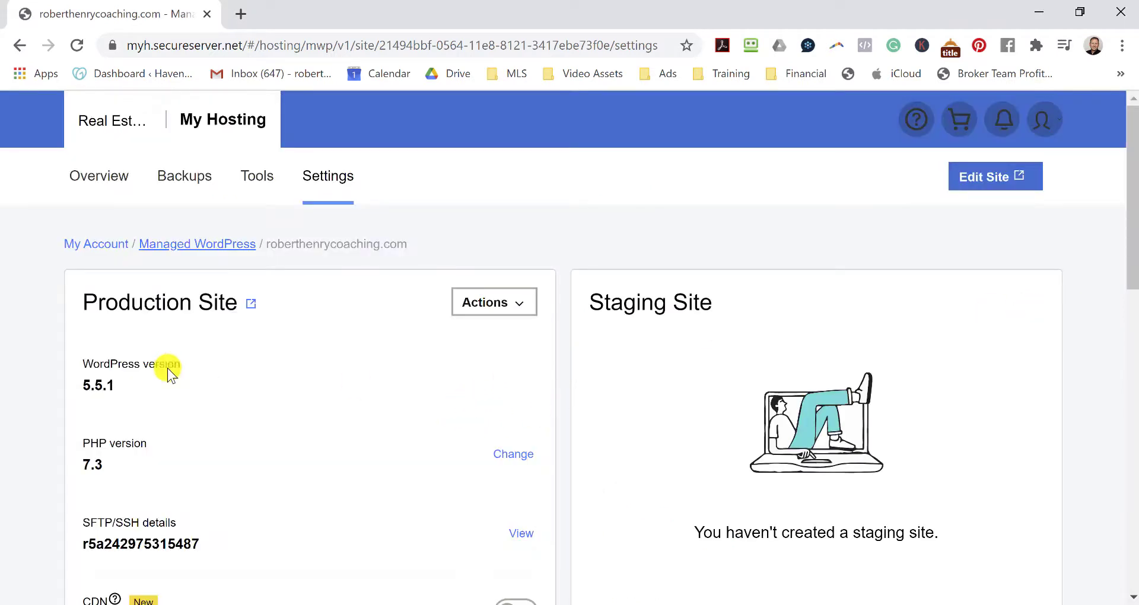
click(985, 189)
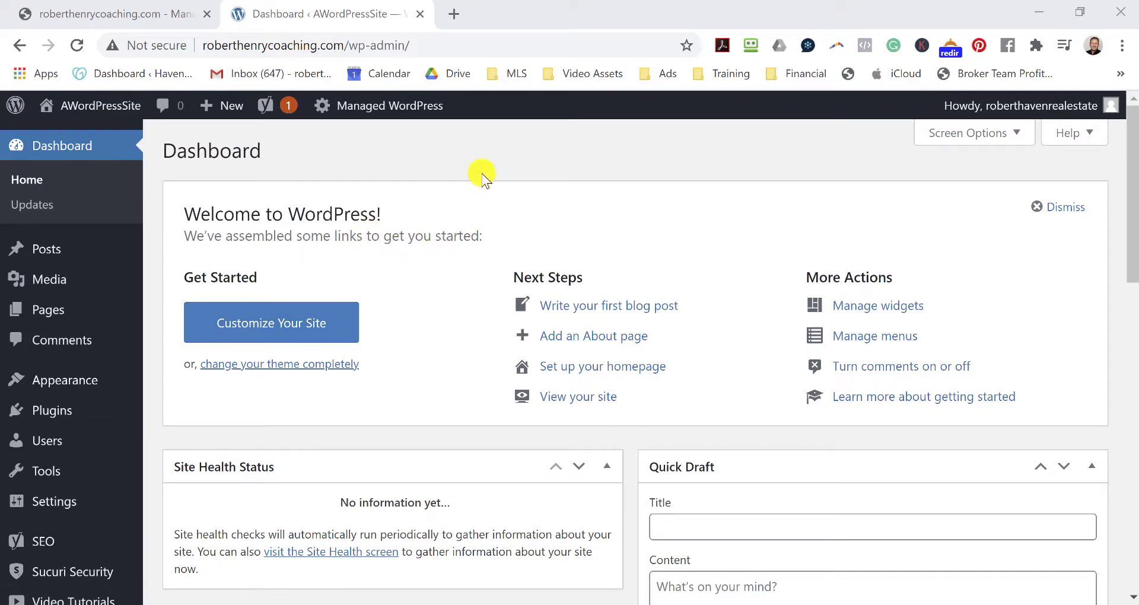
View the live public site, then return to the admin Dashboard.
mouse_move(114, 111)
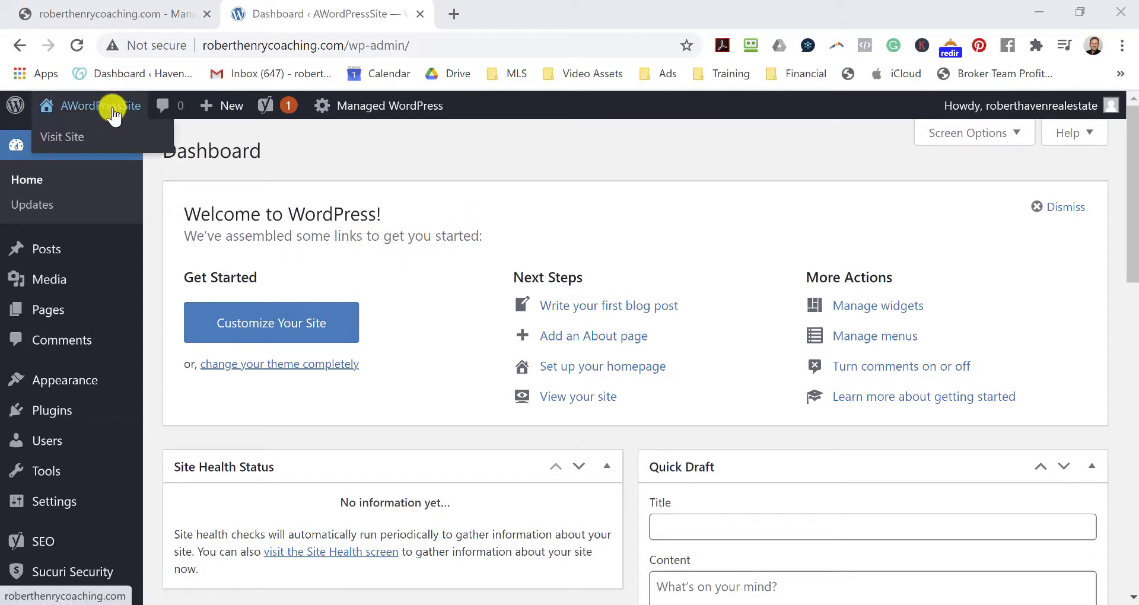
click(61, 138)
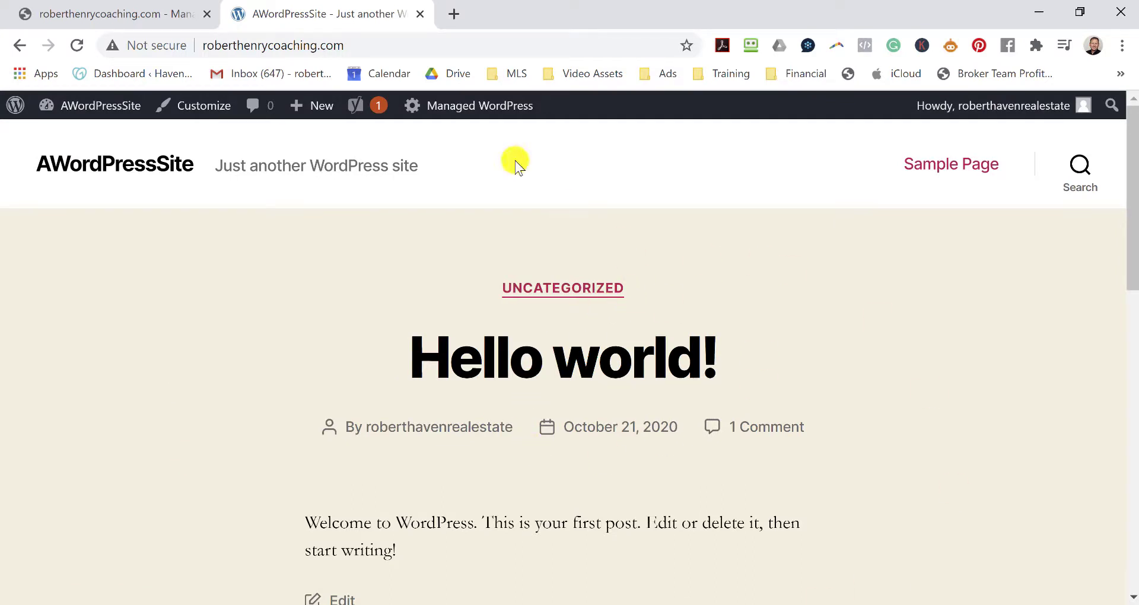
drag(349, 47, 185, 46)
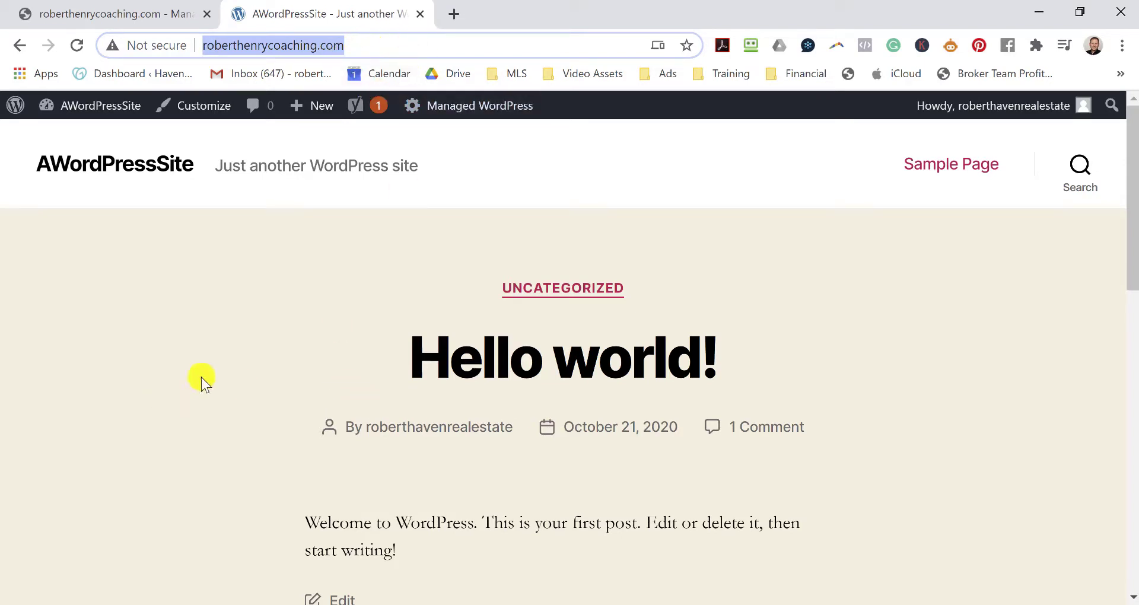
mouse_move(95, 106)
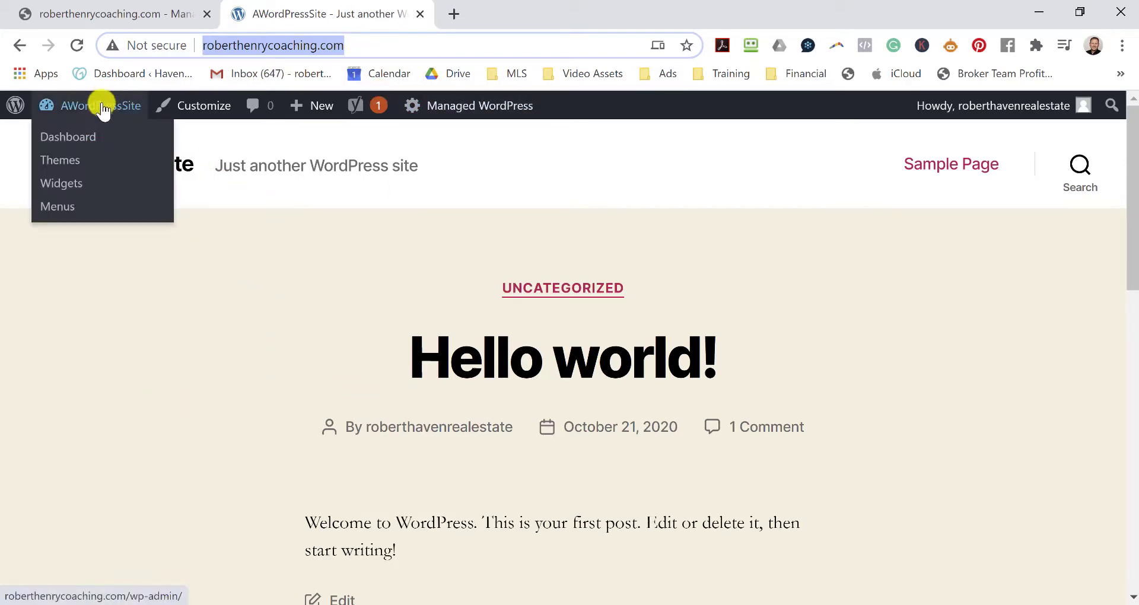
click(75, 138)
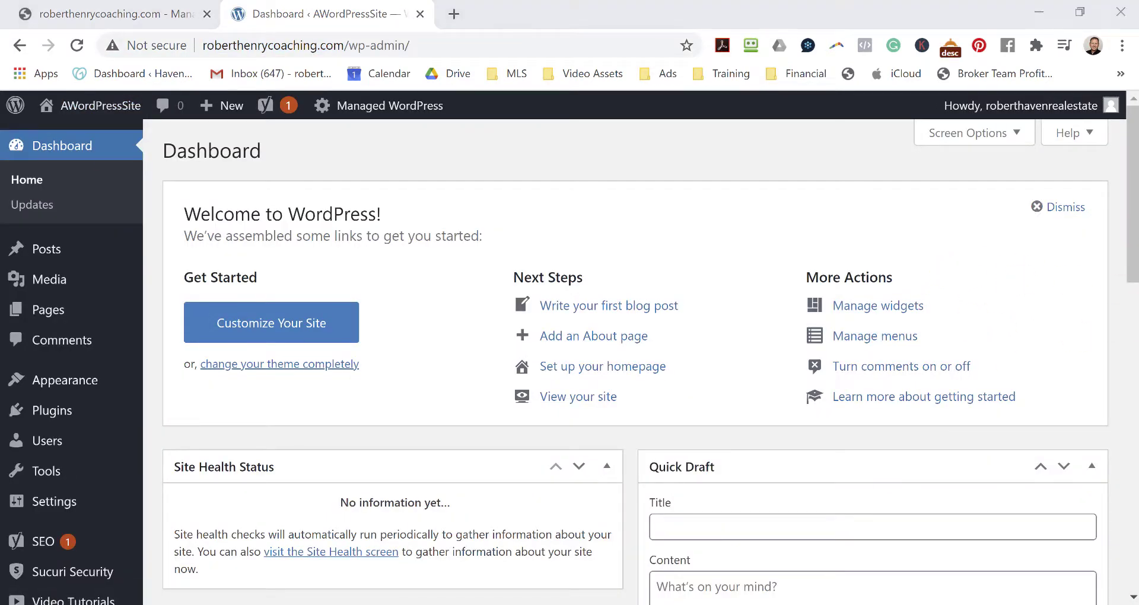
Go to Plugins > Installed Plugins, listing Akismet Anti-Spam, CoBlocks, Gravity Forms and others.
mouse_move(39, 505)
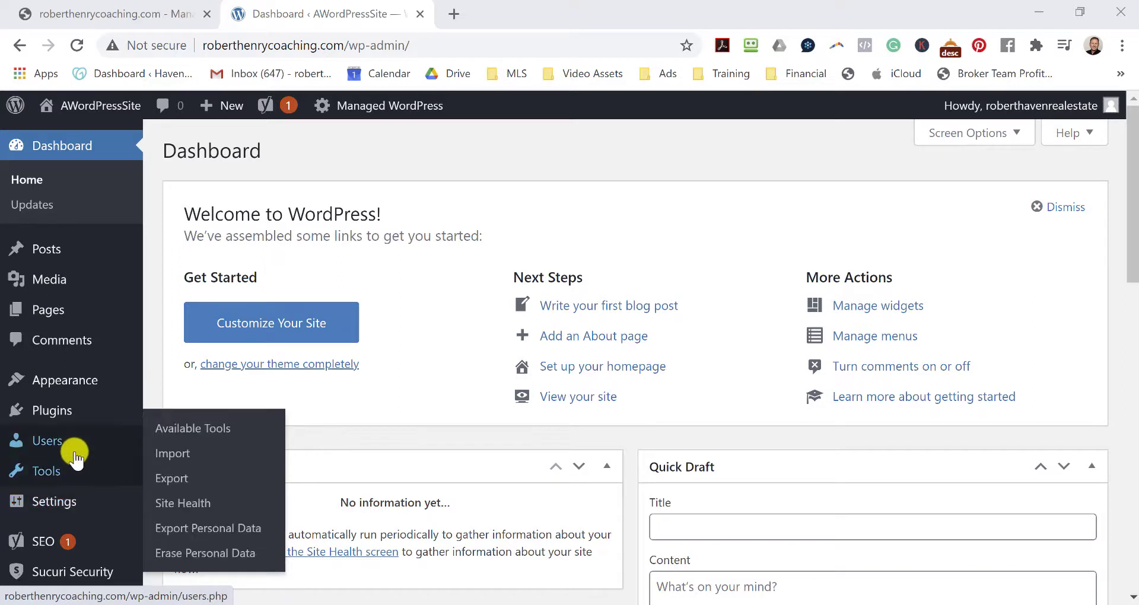
mouse_move(52, 409)
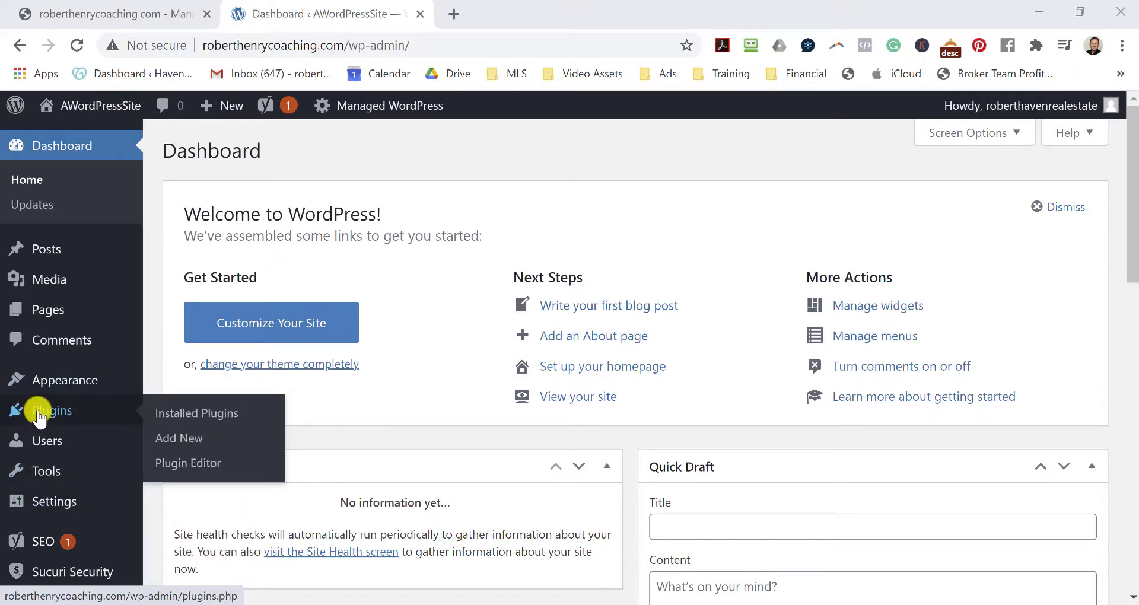
click(38, 414)
click(203, 414)
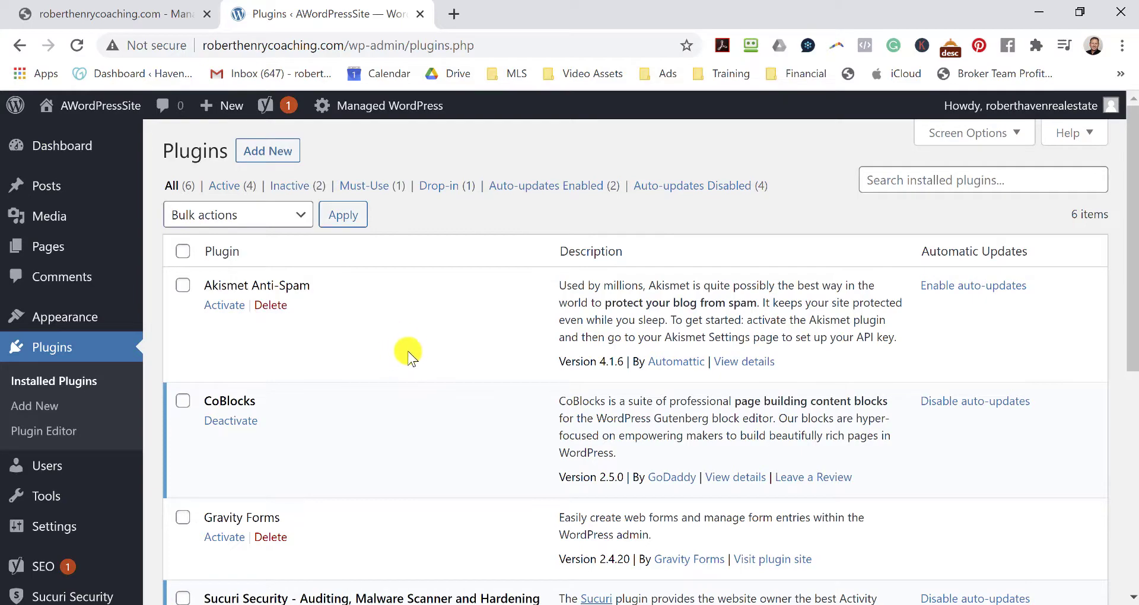
Deactivate all six installed plugins with the Deactivate bulk action.
scroll(403, 347, down, 3)
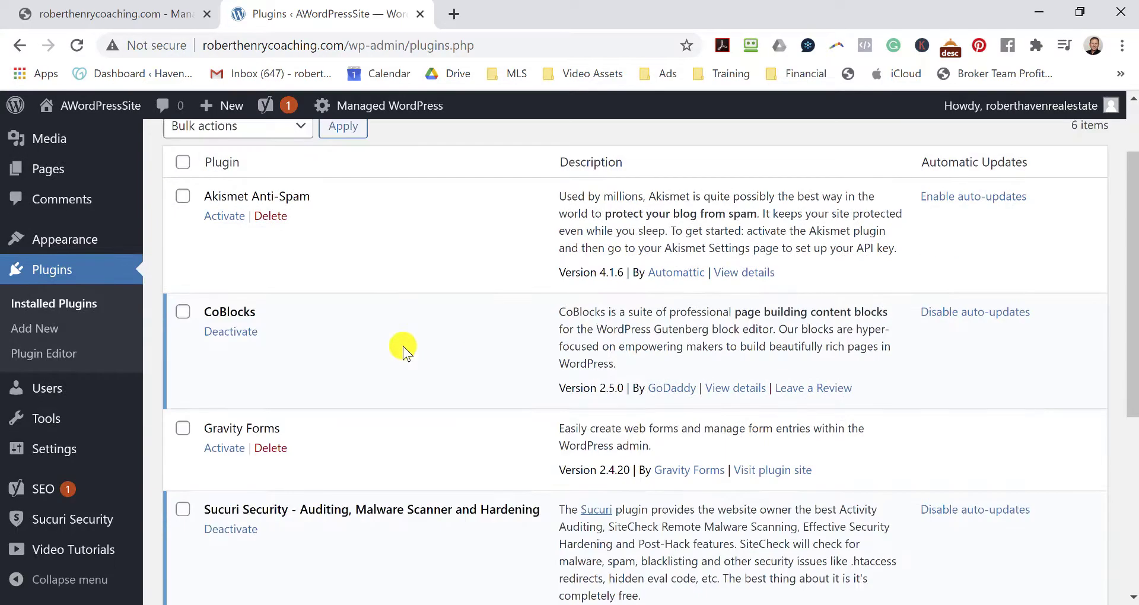
scroll(387, 451, down, 5)
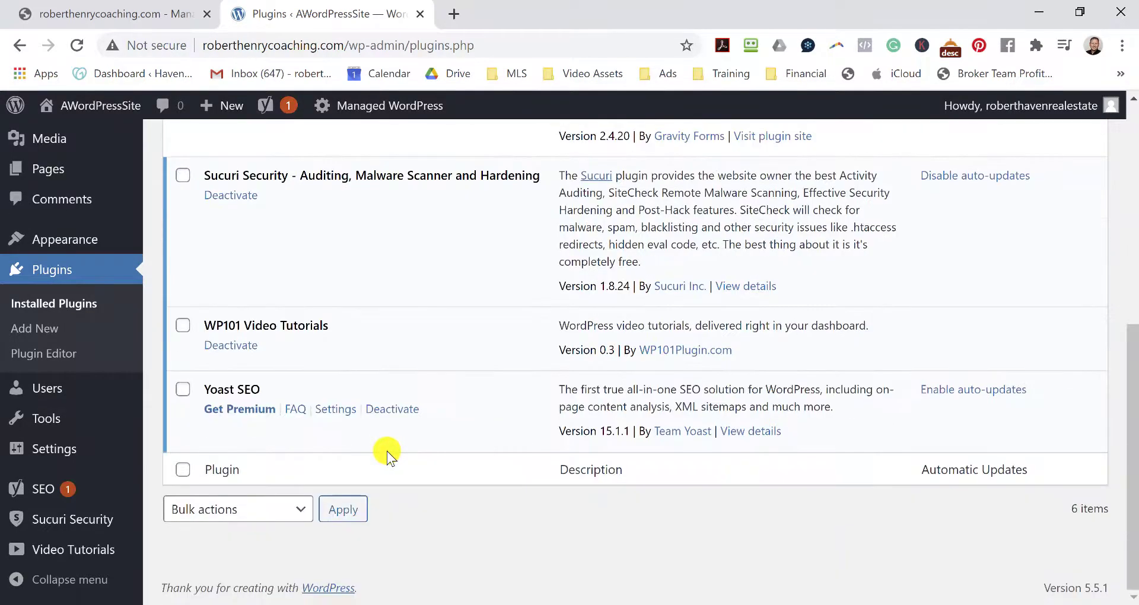
scroll(396, 432, up, 8)
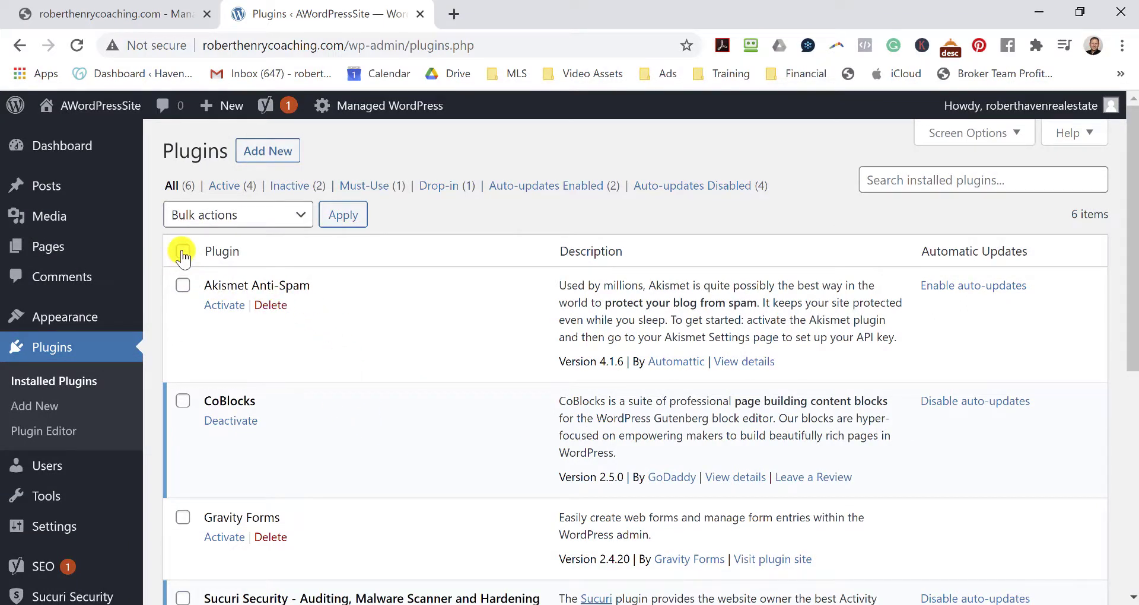
click(299, 223)
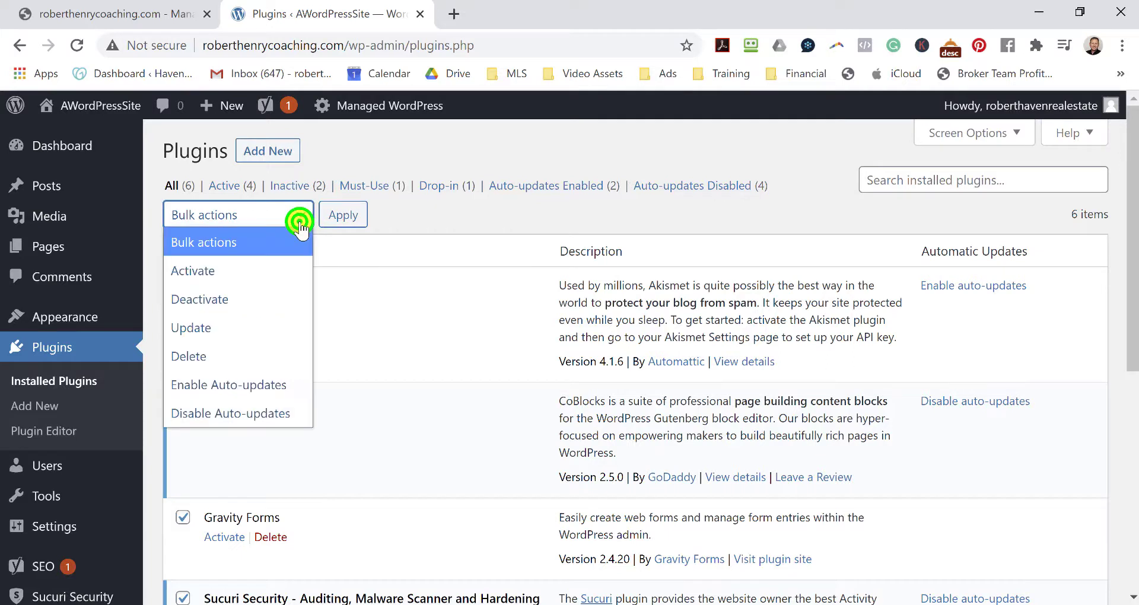
click(252, 295)
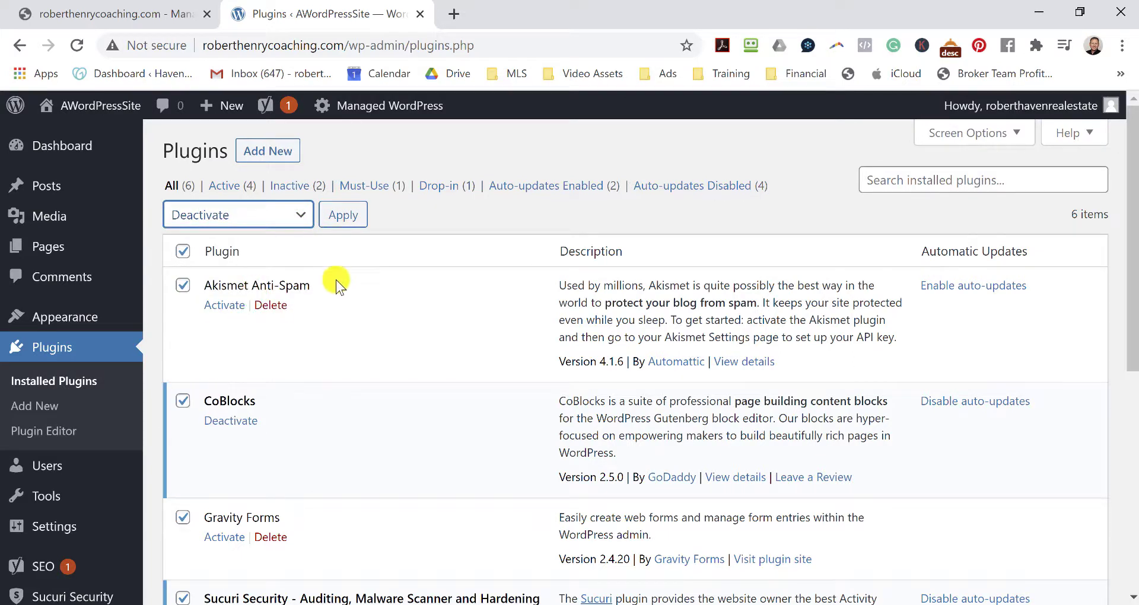
click(348, 215)
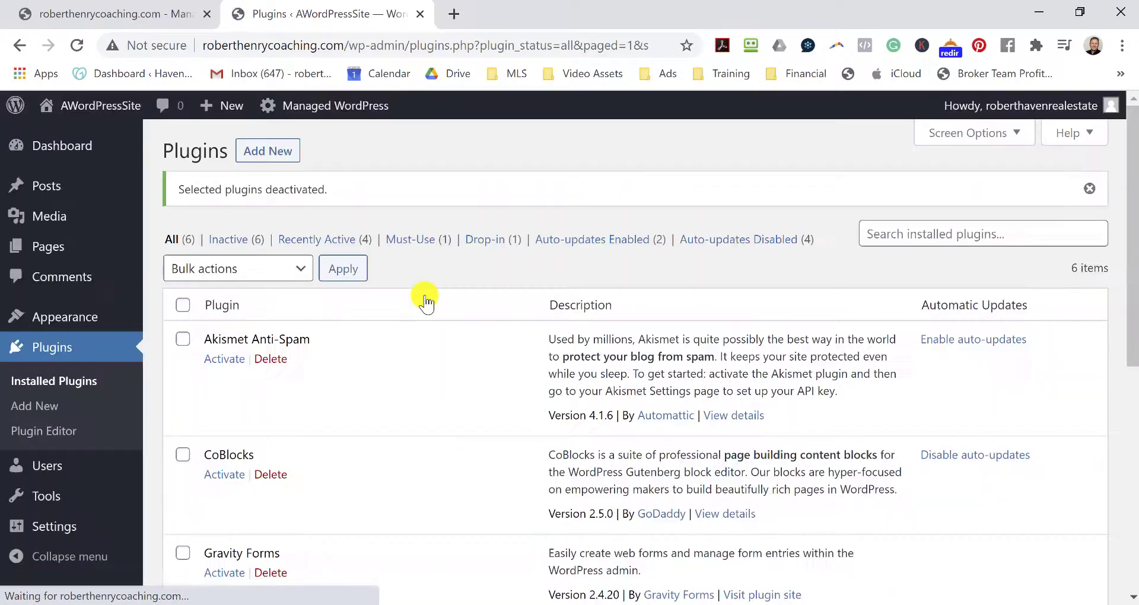
Delete all six plugins, Akismet Anti-Spam through Yoast SEO, with the Delete bulk action.
click(182, 306)
click(302, 270)
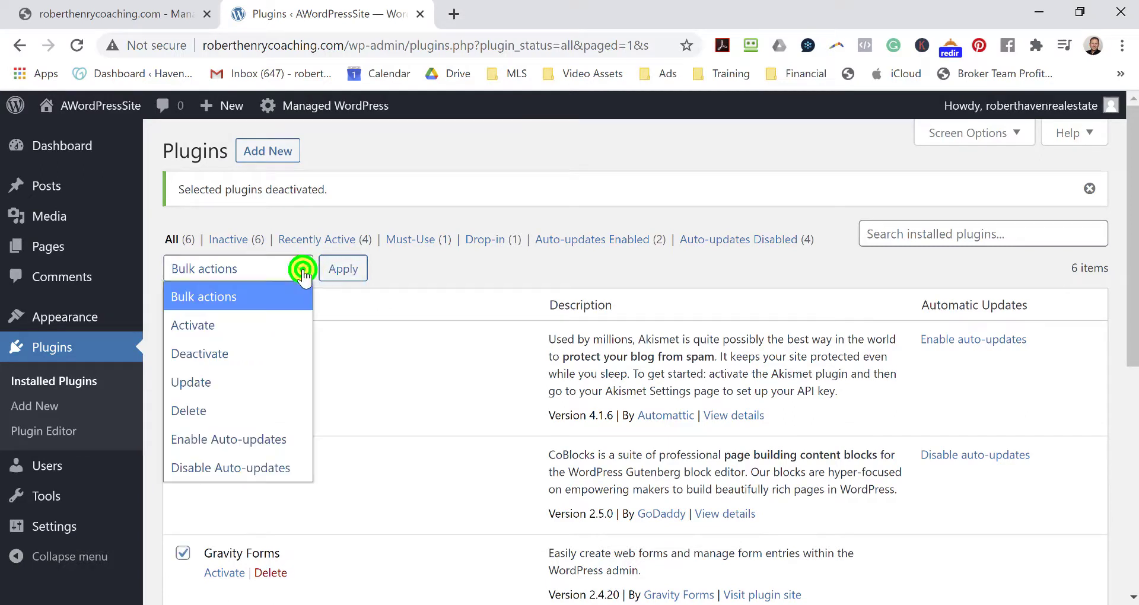
click(229, 410)
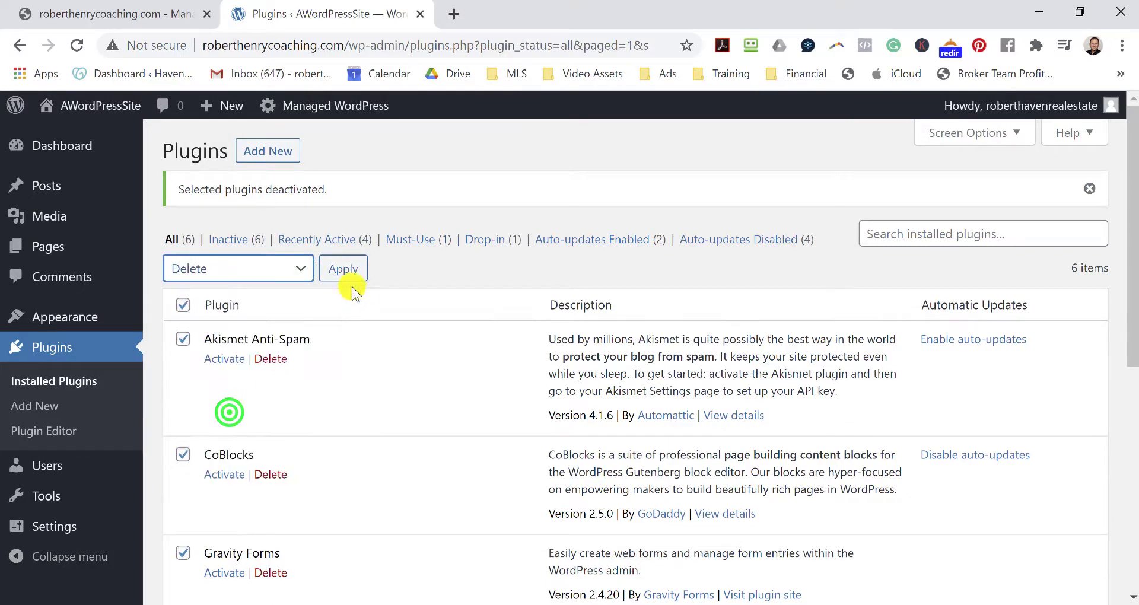
click(344, 272)
click(656, 165)
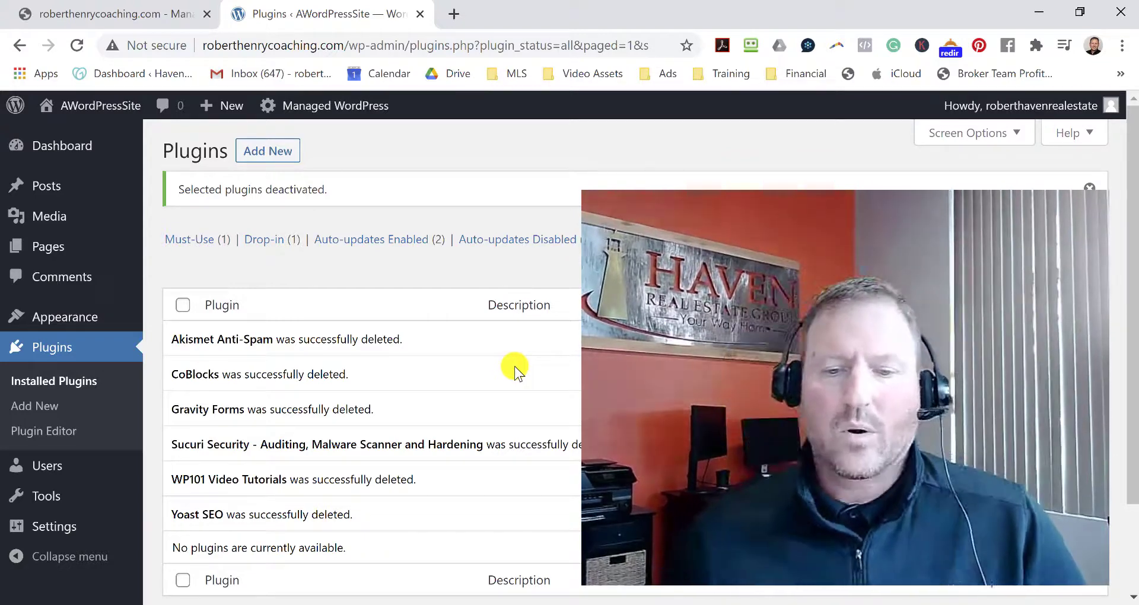
scroll(363, 440, down, 2)
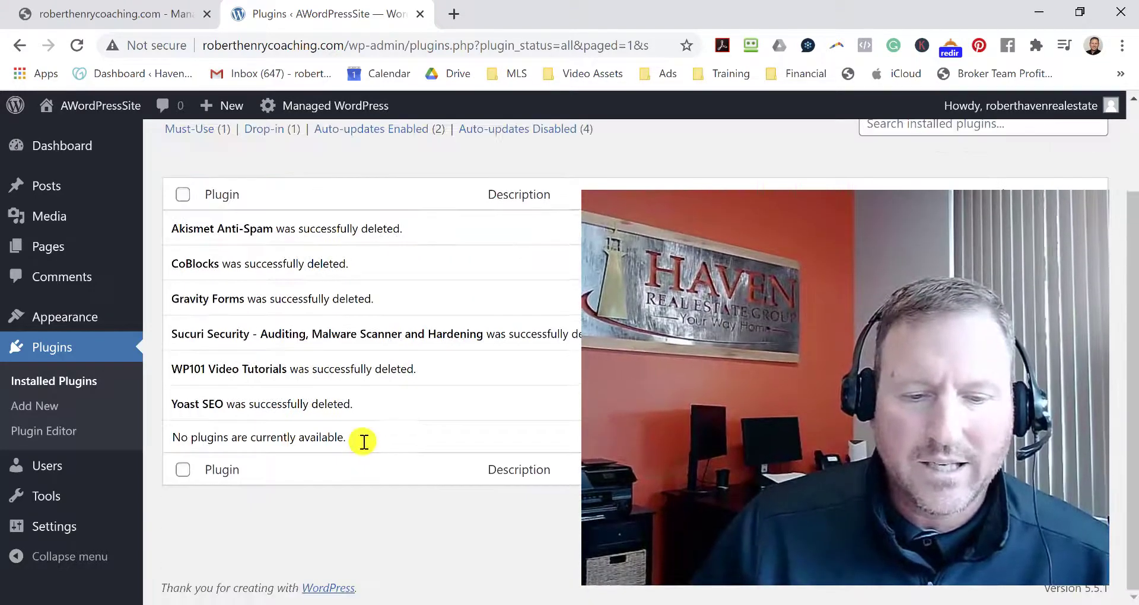
scroll(364, 440, up, 2)
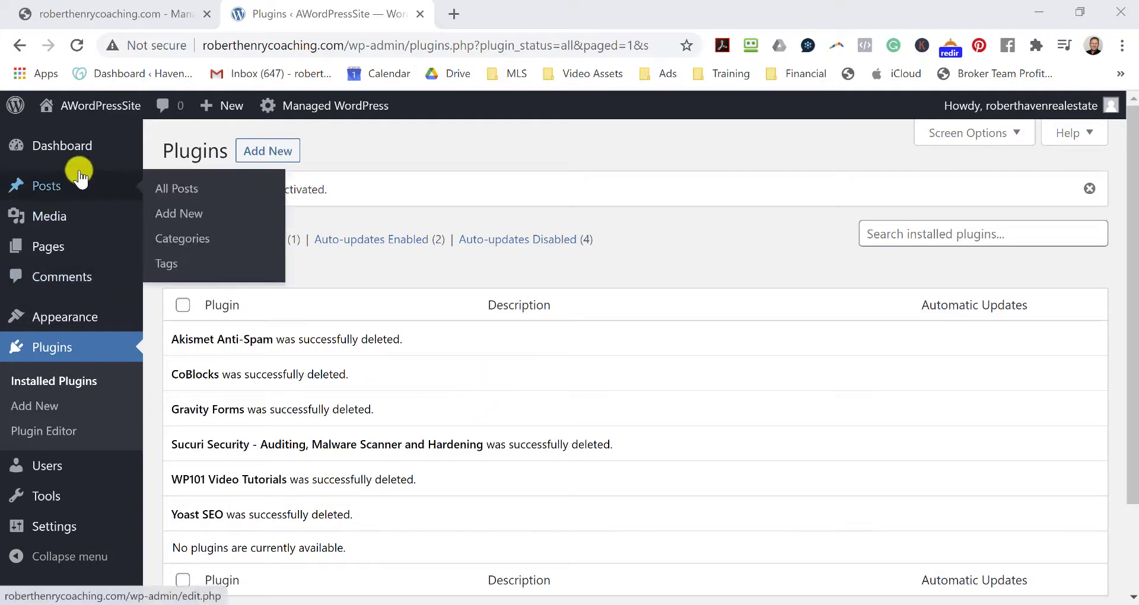
Save the permalink structure as Post name (/%postname%/) and return to the Dashboard.
click(74, 153)
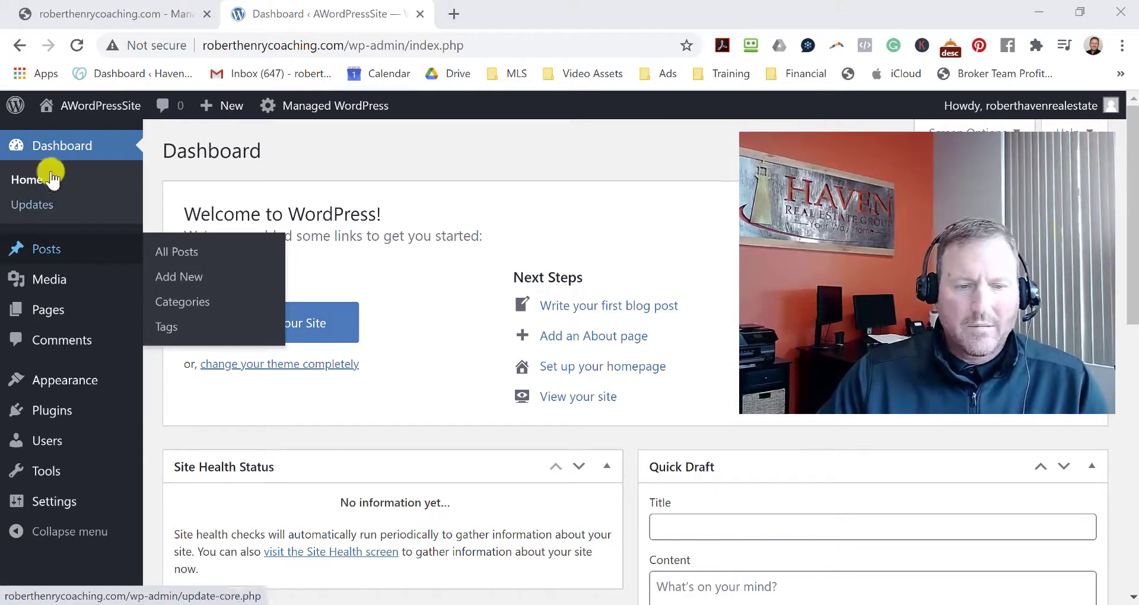
mouse_move(60, 509)
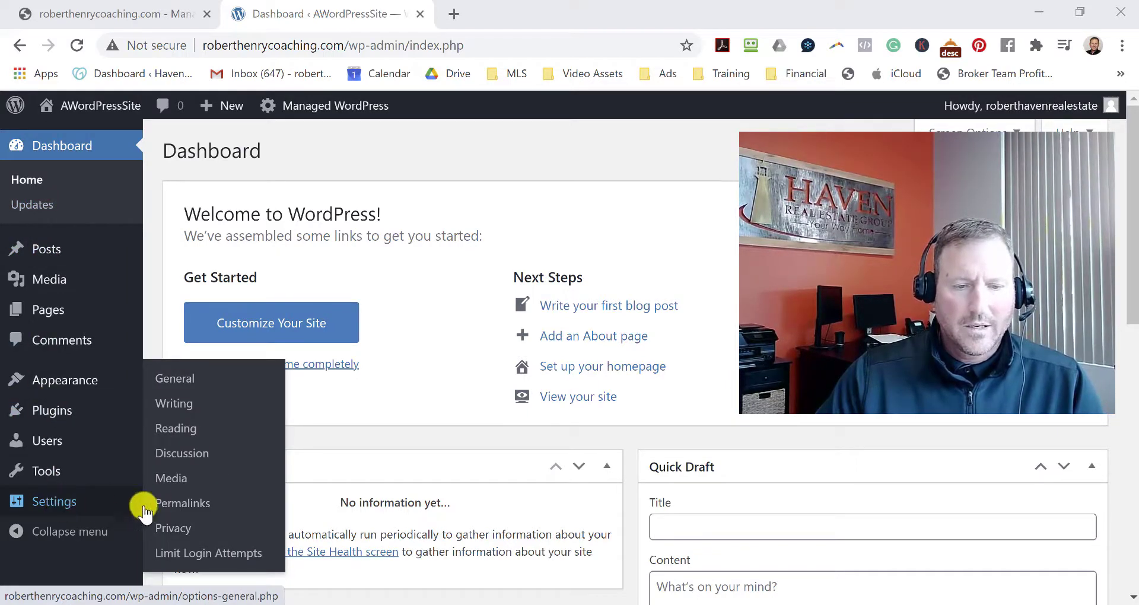
click(201, 507)
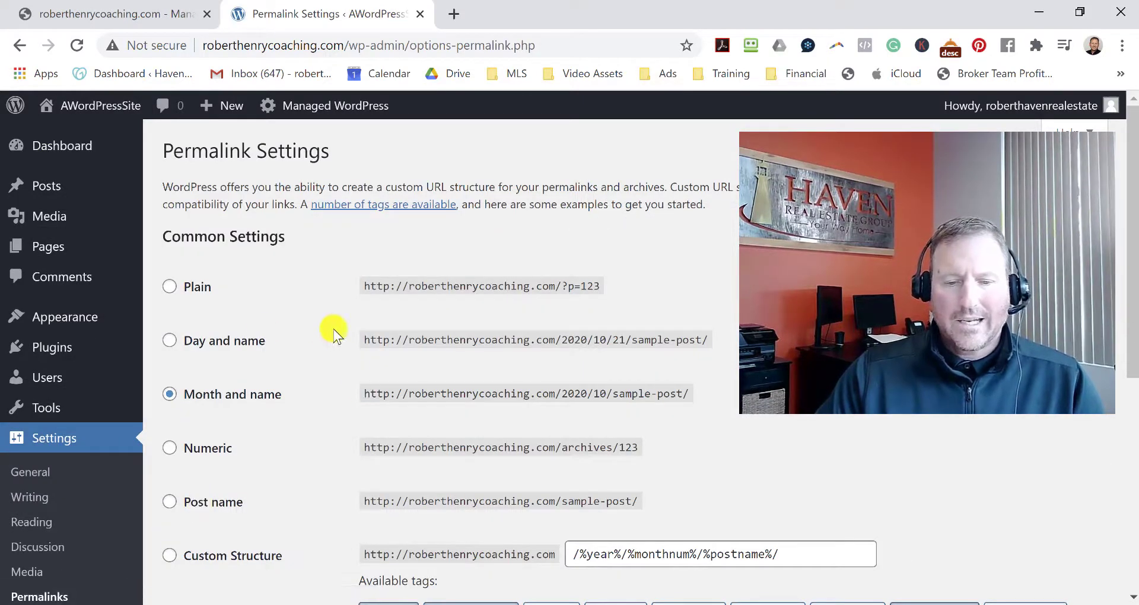
scroll(285, 347, down, 2)
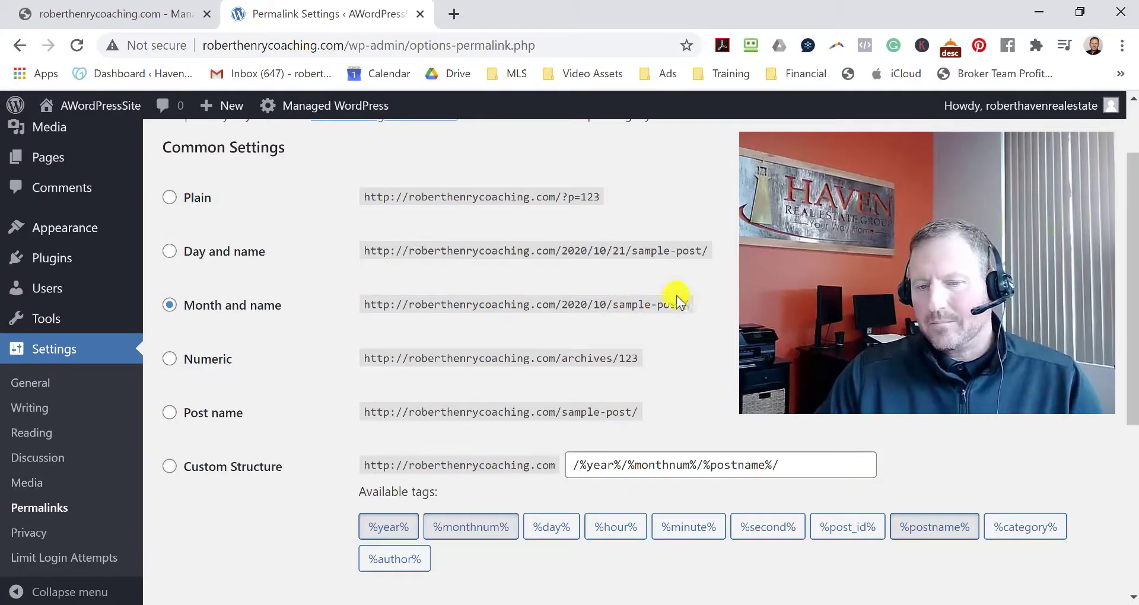
click(170, 413)
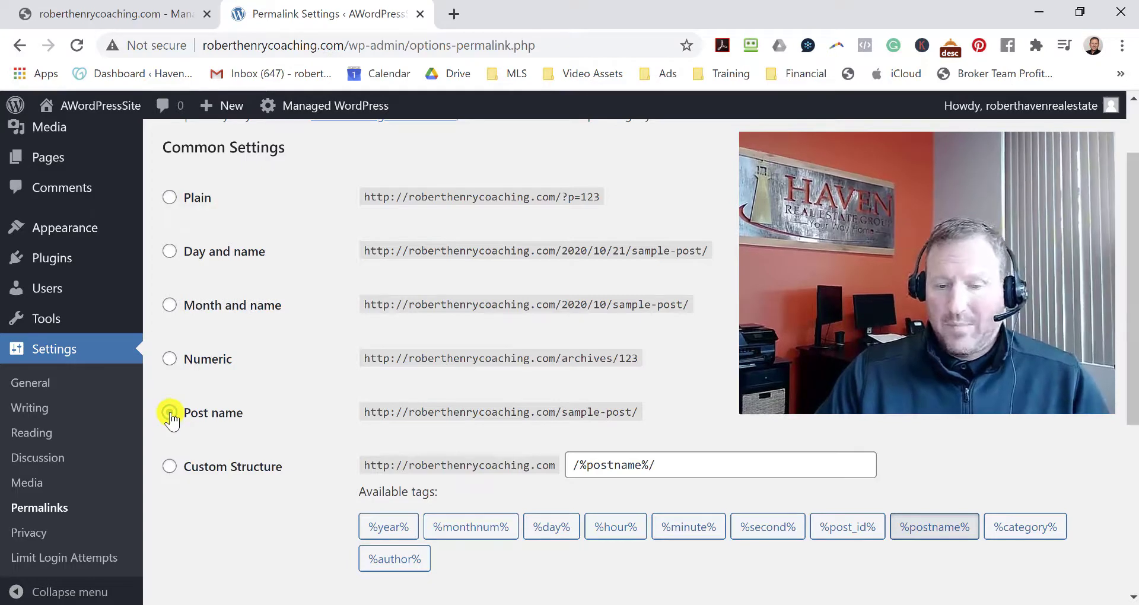
scroll(682, 301, down, 2)
scroll(519, 341, up, 2)
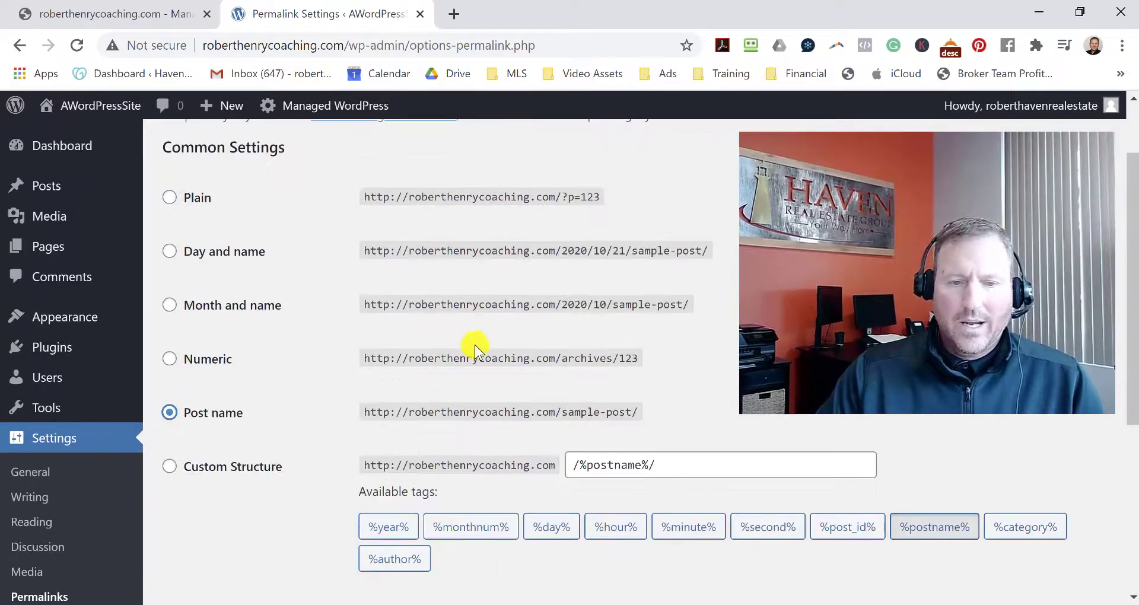
scroll(478, 343, down, 5)
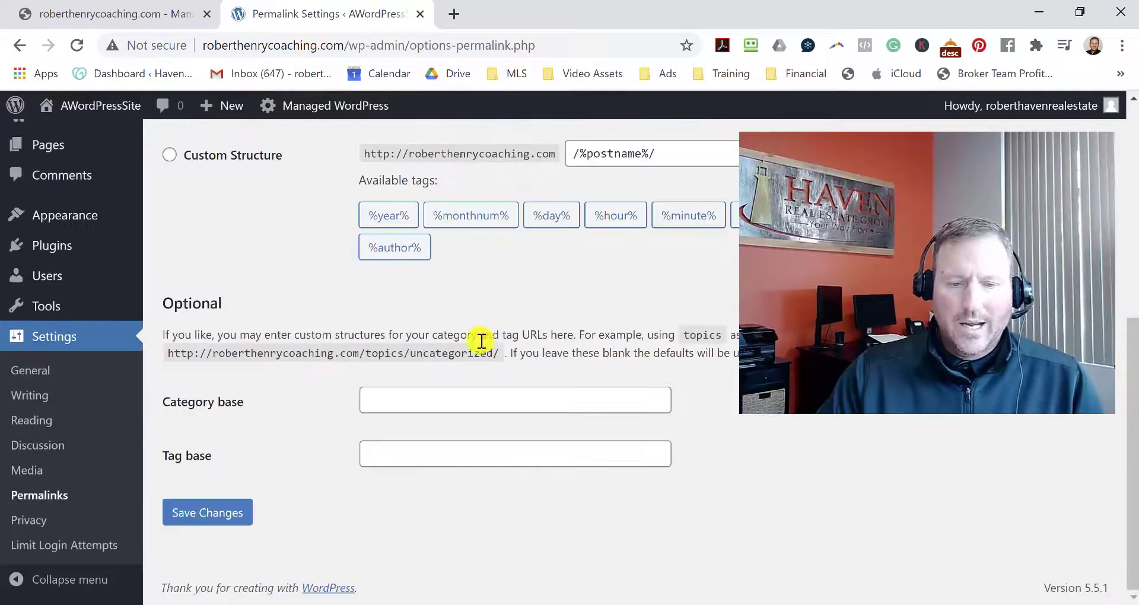
click(206, 514)
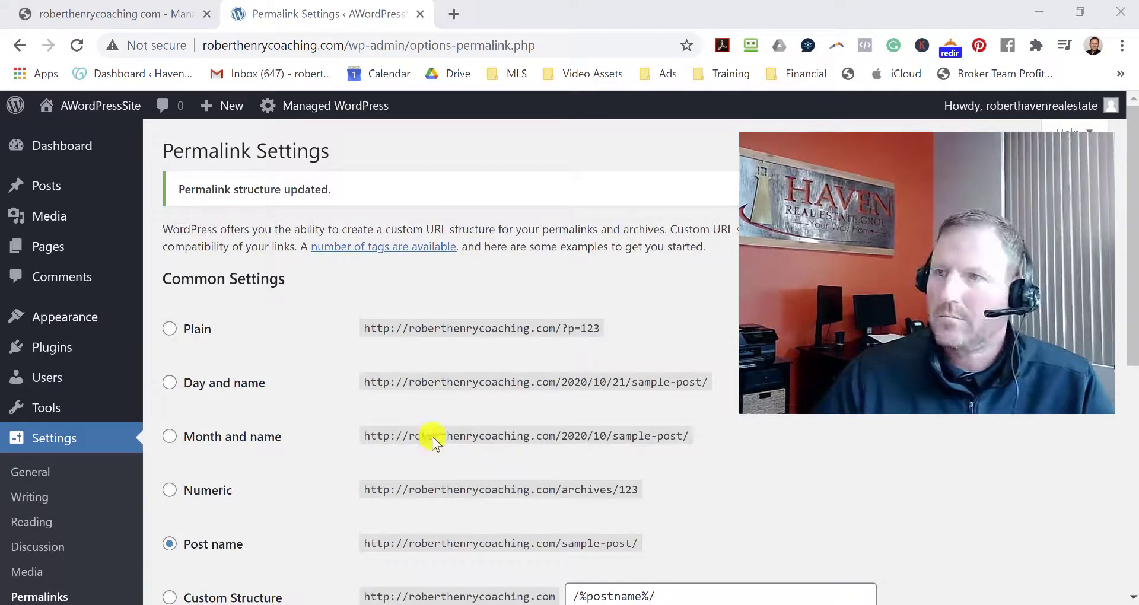
click(70, 148)
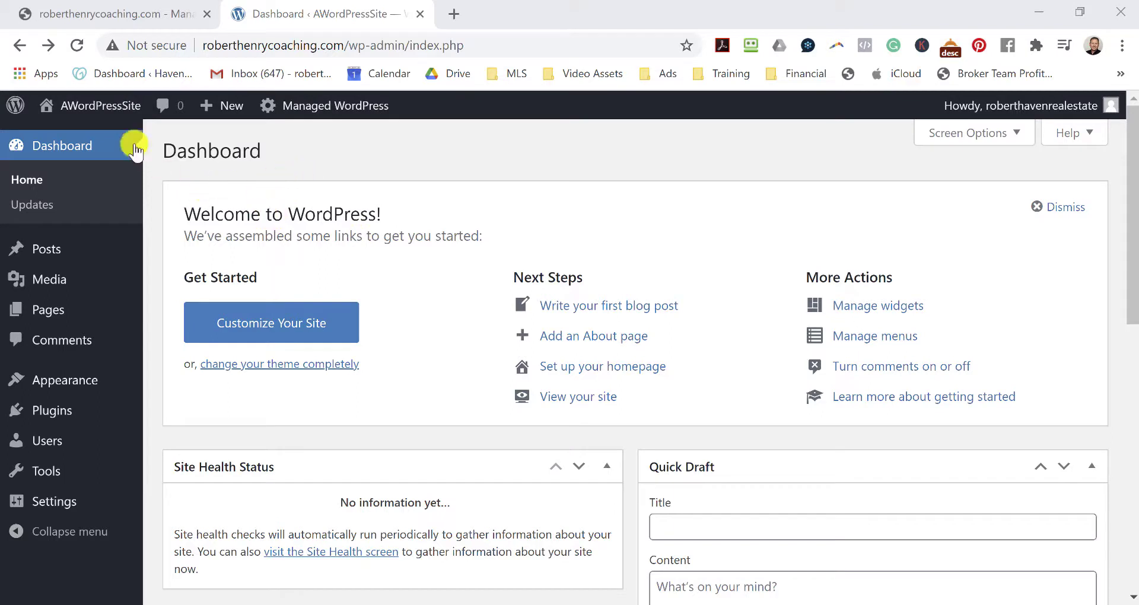
Open the site's front page in a new tab, then go back to the admin.
mouse_move(83, 107)
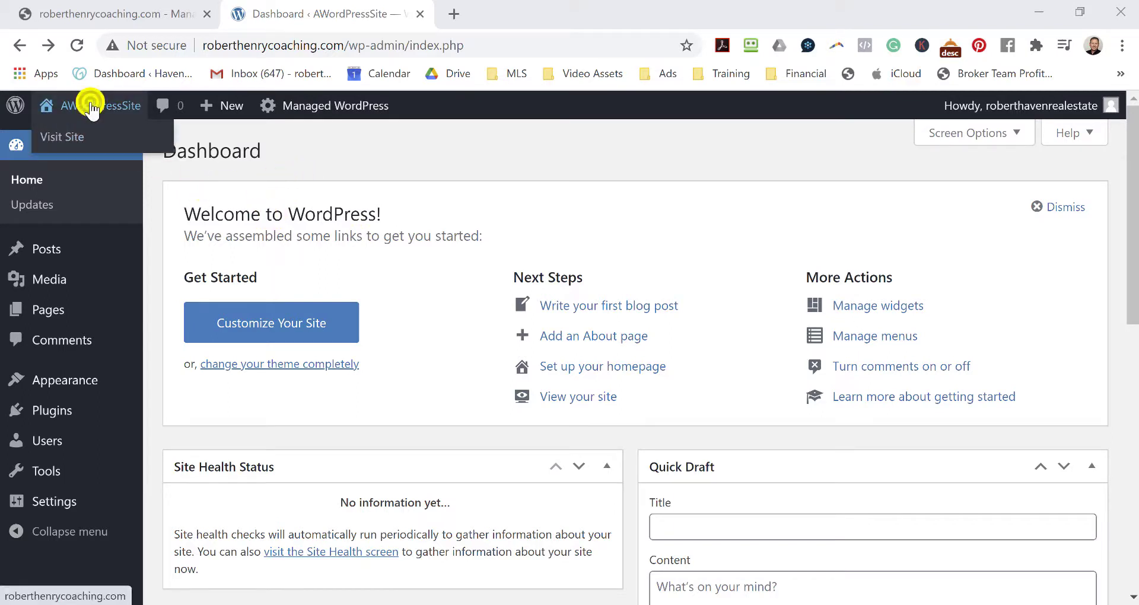
right_click(92, 108)
click(131, 117)
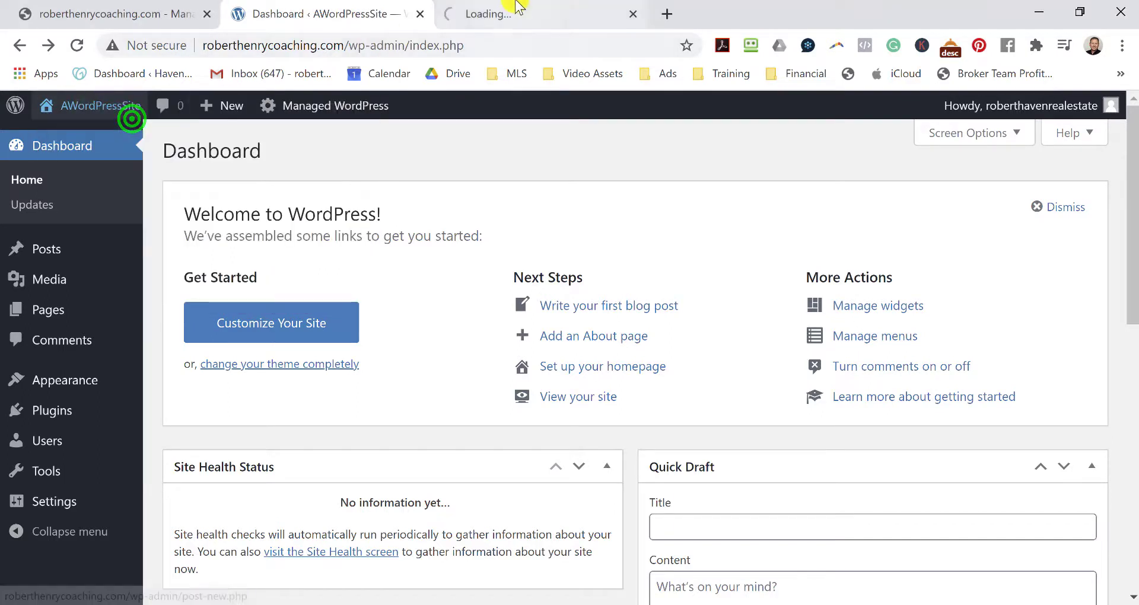
click(515, 8)
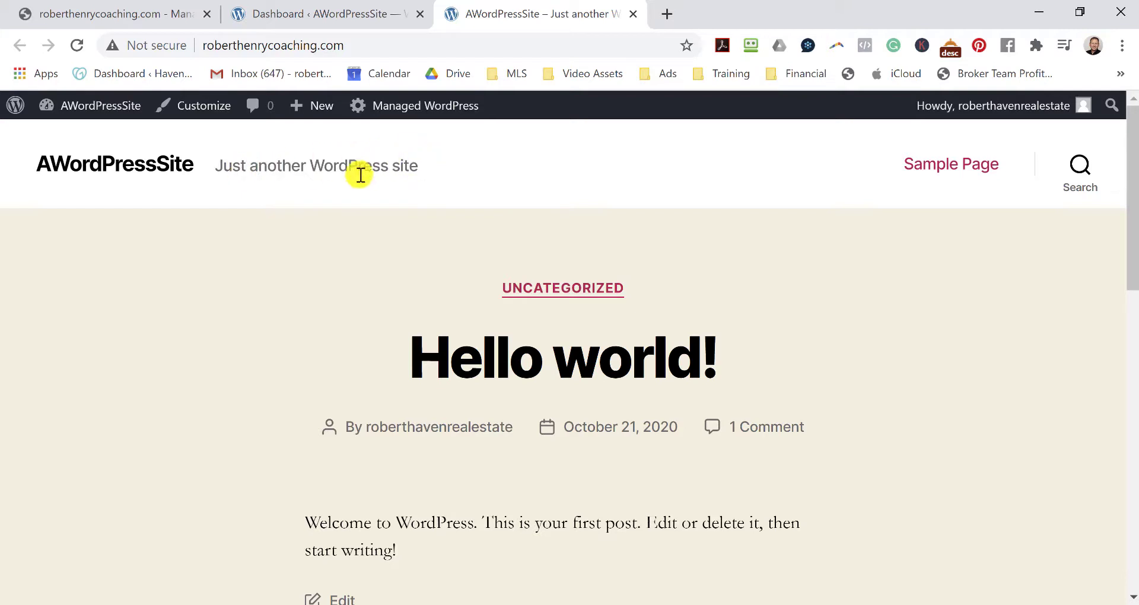
click(344, 13)
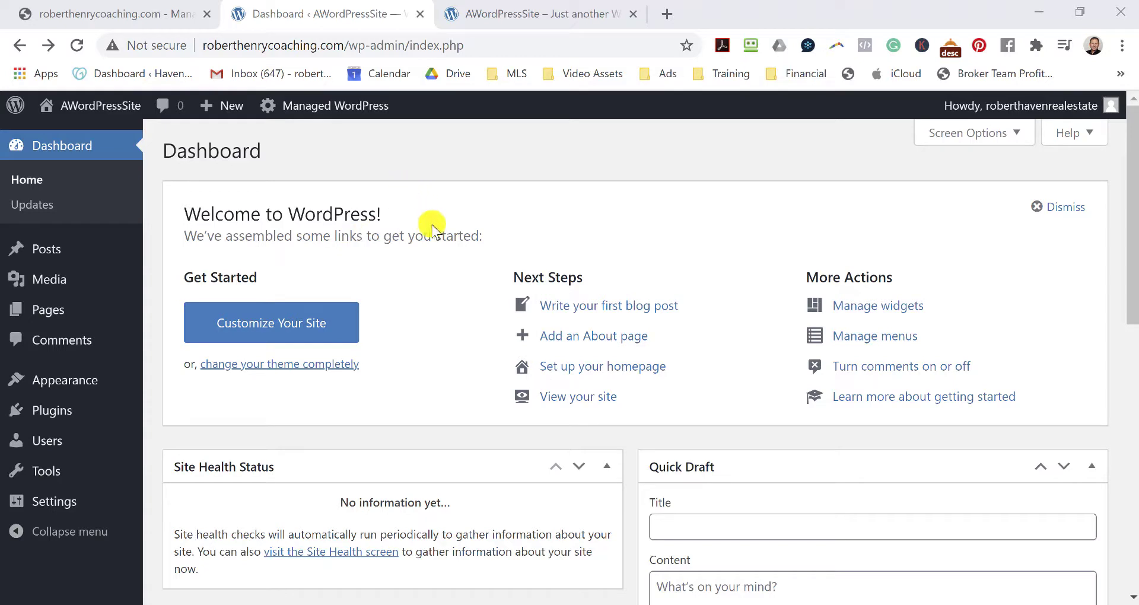
Close the duplicate front-page tabs and launch the Customizer for AWordPressSite.
mouse_move(101, 109)
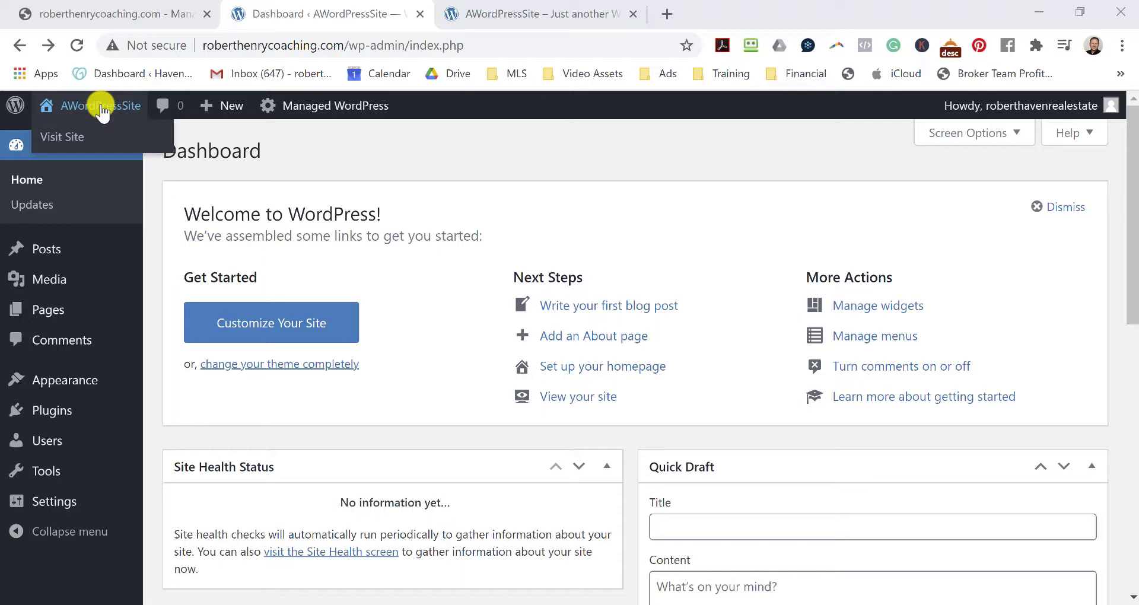
right_click(102, 112)
click(135, 120)
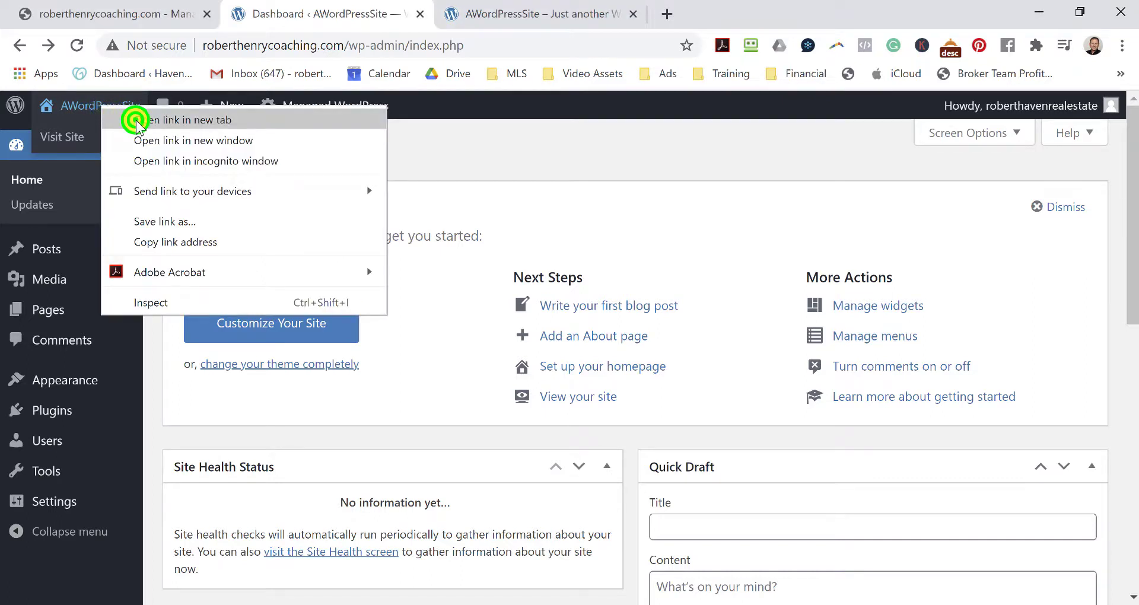
click(632, 15)
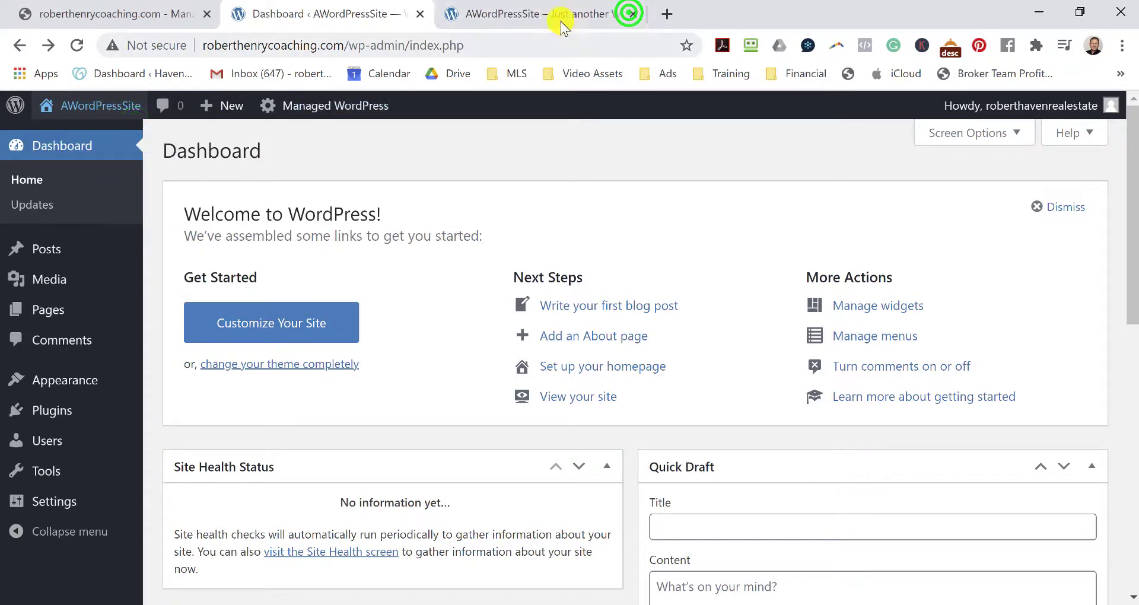
click(562, 16)
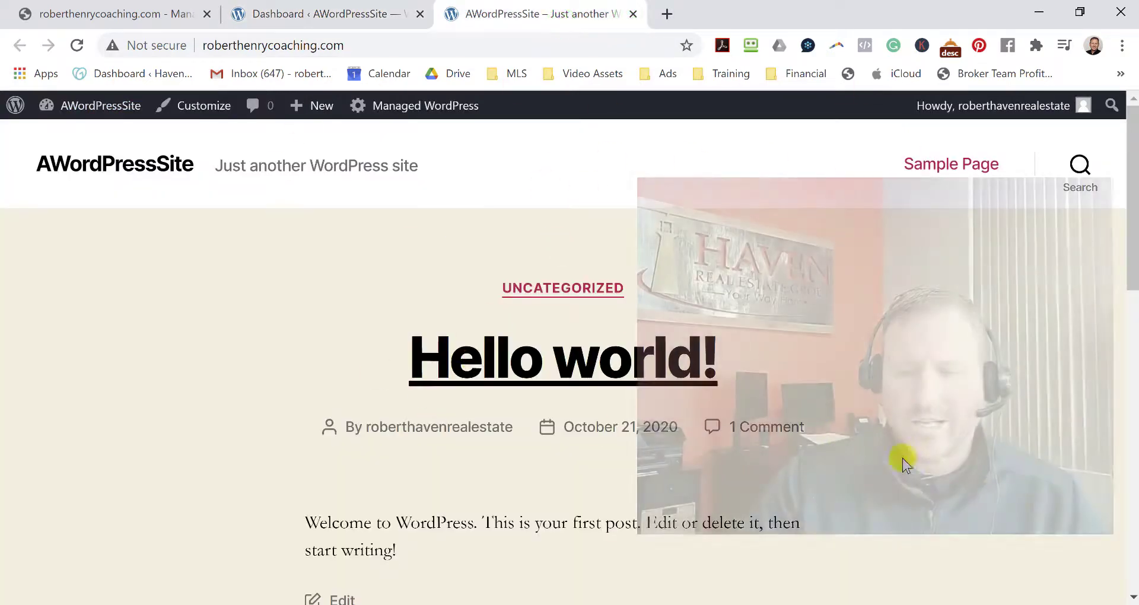
click(200, 107)
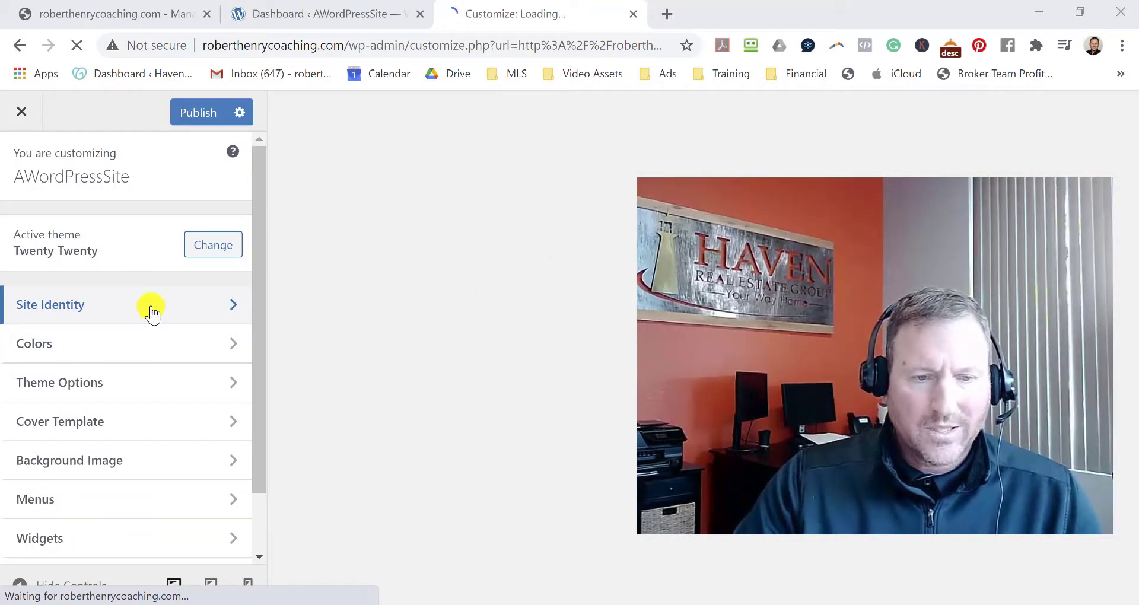
Change the Site Title to 'Haven Real Estate Group' in Site Identity.
click(151, 306)
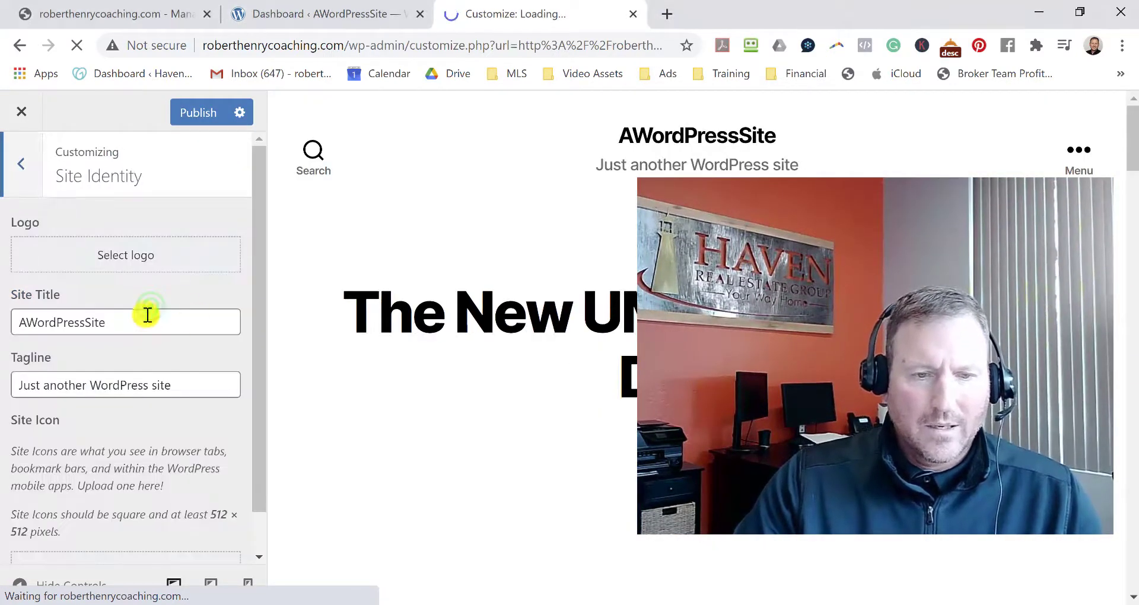
drag(140, 320, 4, 332)
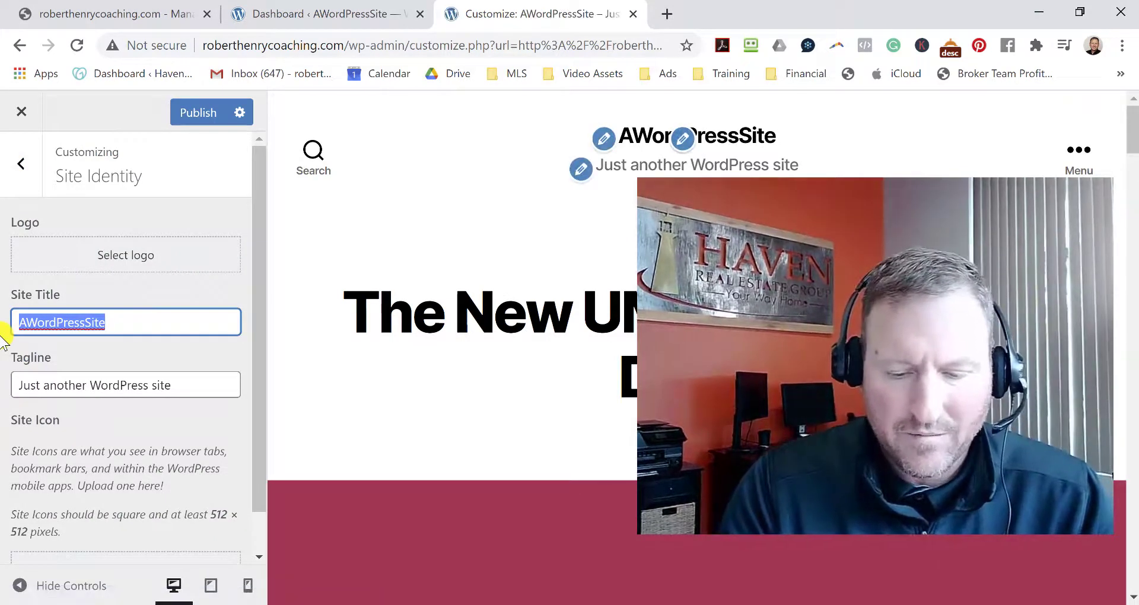
text(Haven Real Esyaye)
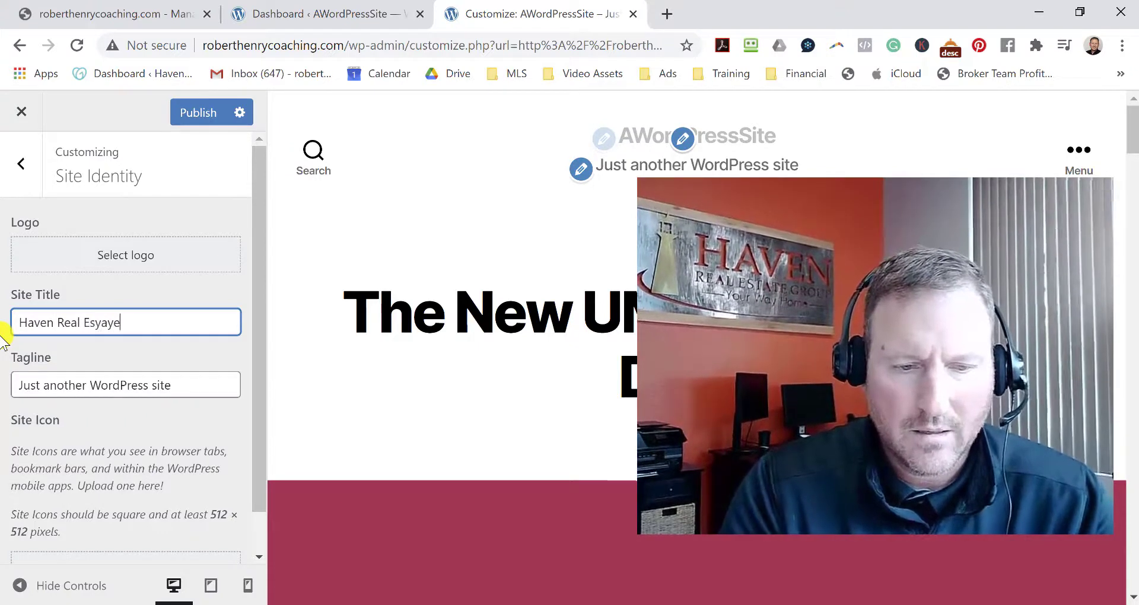
key(BackSpace)
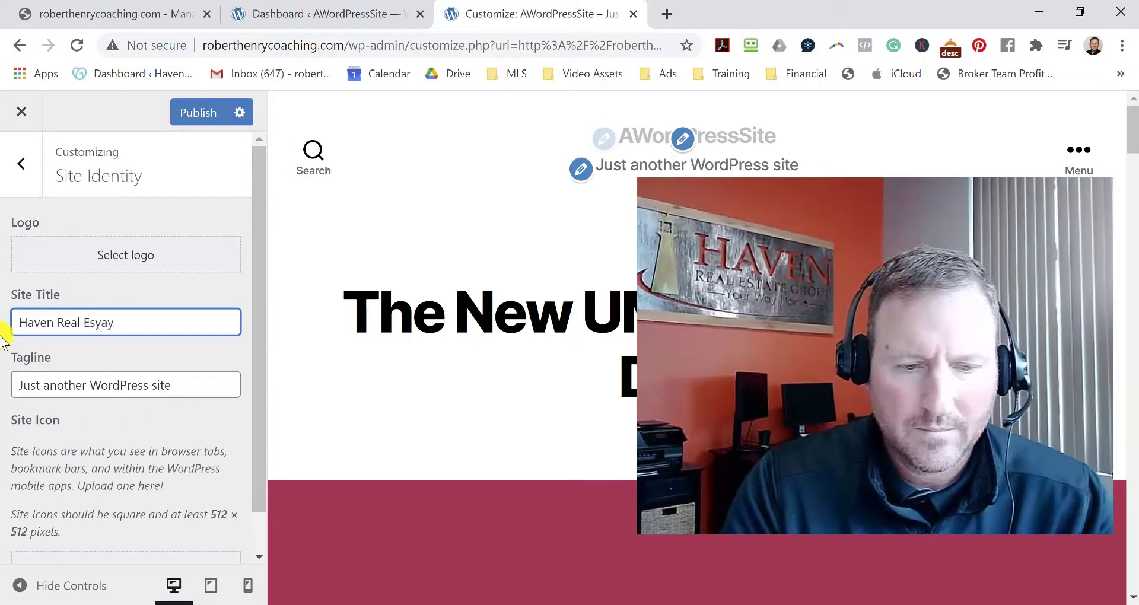
text(tate Group)
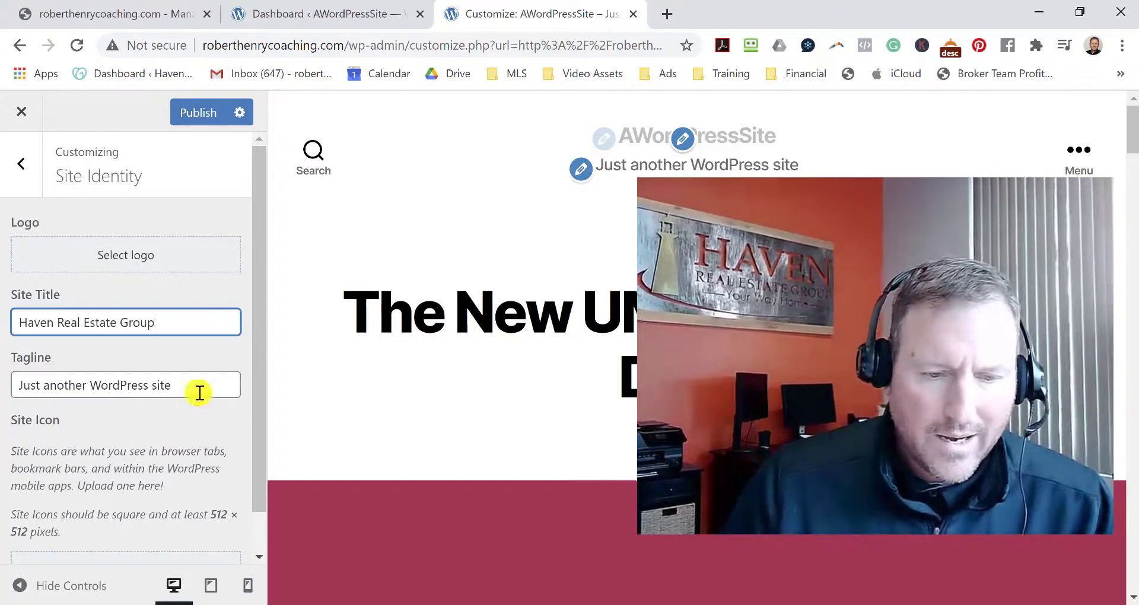
Set the tagline to 'Spokane Realtor' plus the agent's name and publish.
drag(193, 385, 3, 400)
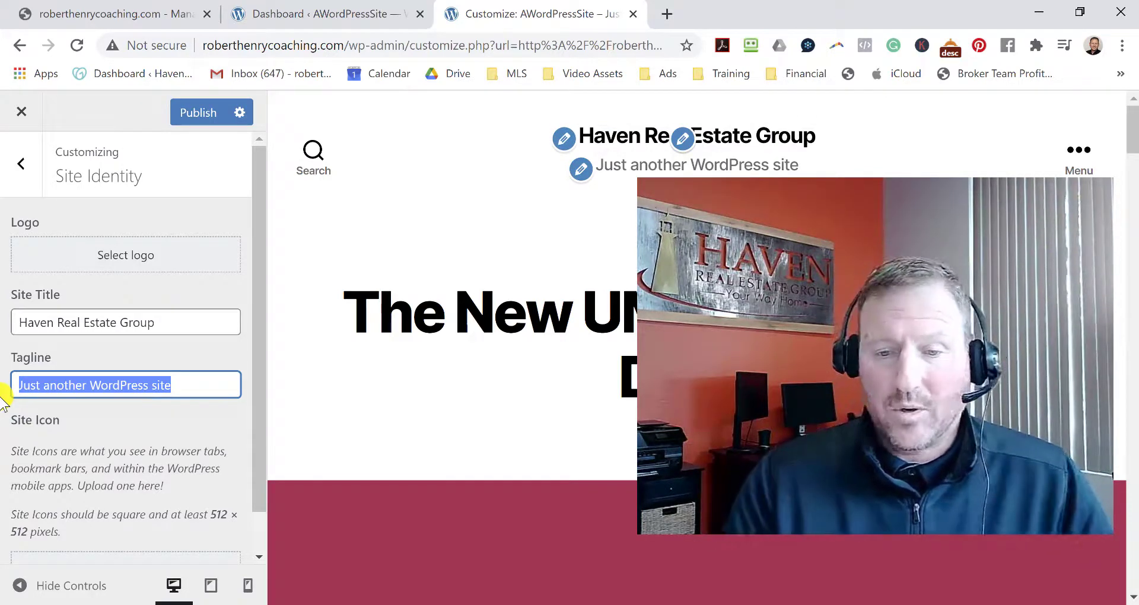
text(Spo)
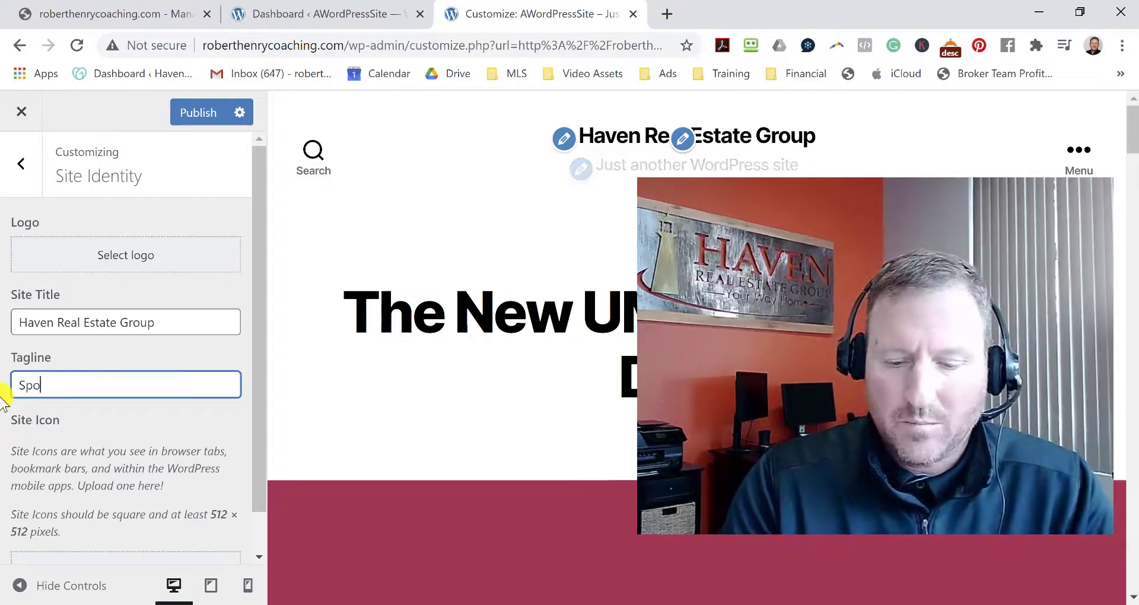
text(kame)
key(BackSpace)
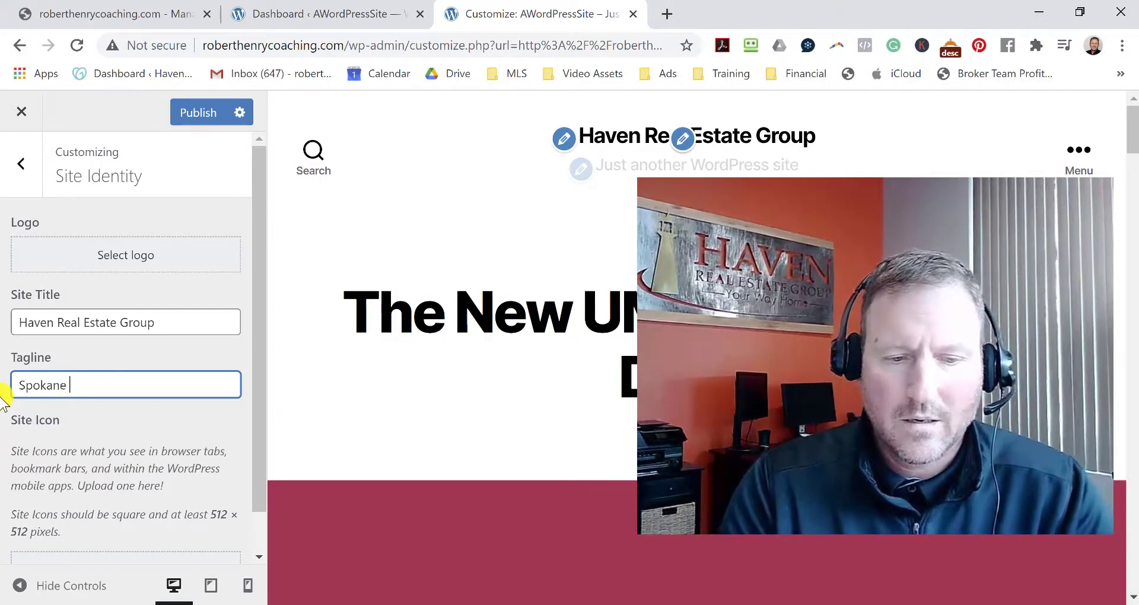
text(ne Realo)
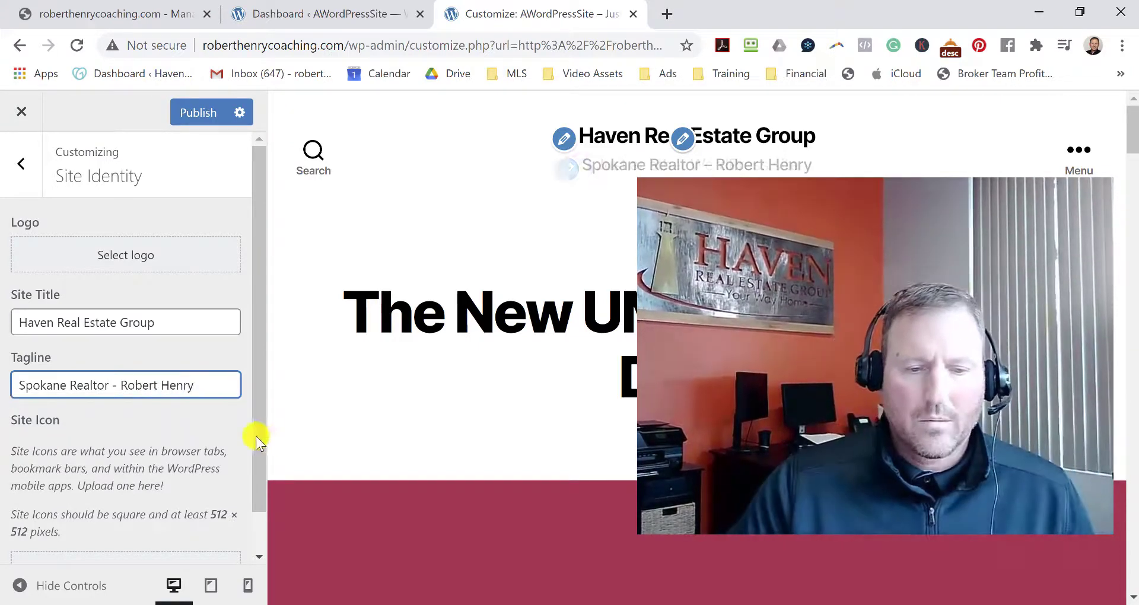
scroll(196, 429, down, 1)
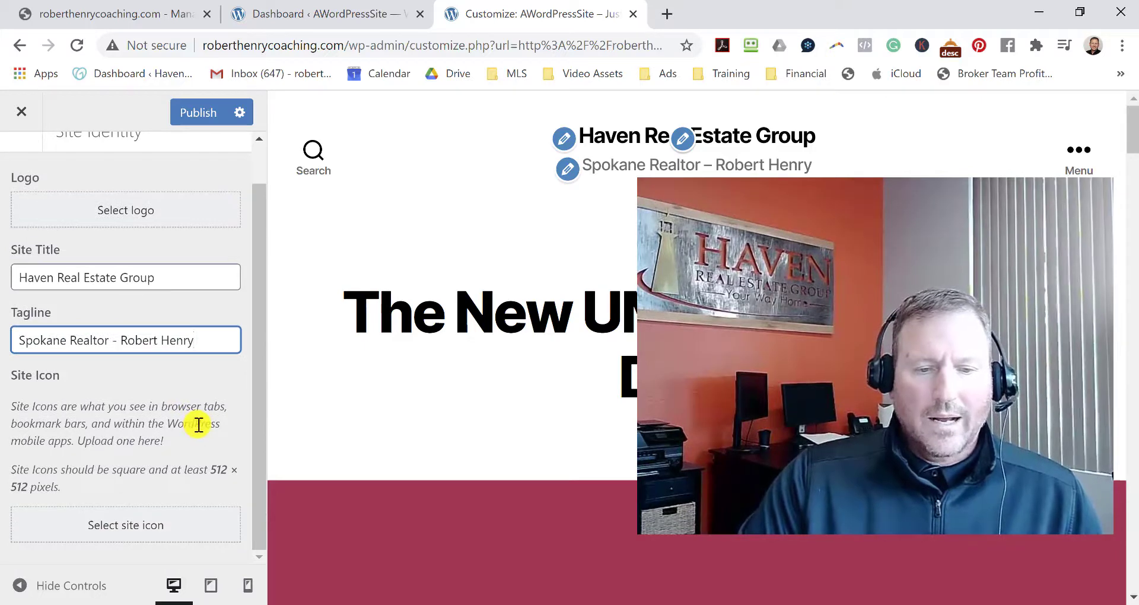
scroll(175, 449, up, 1)
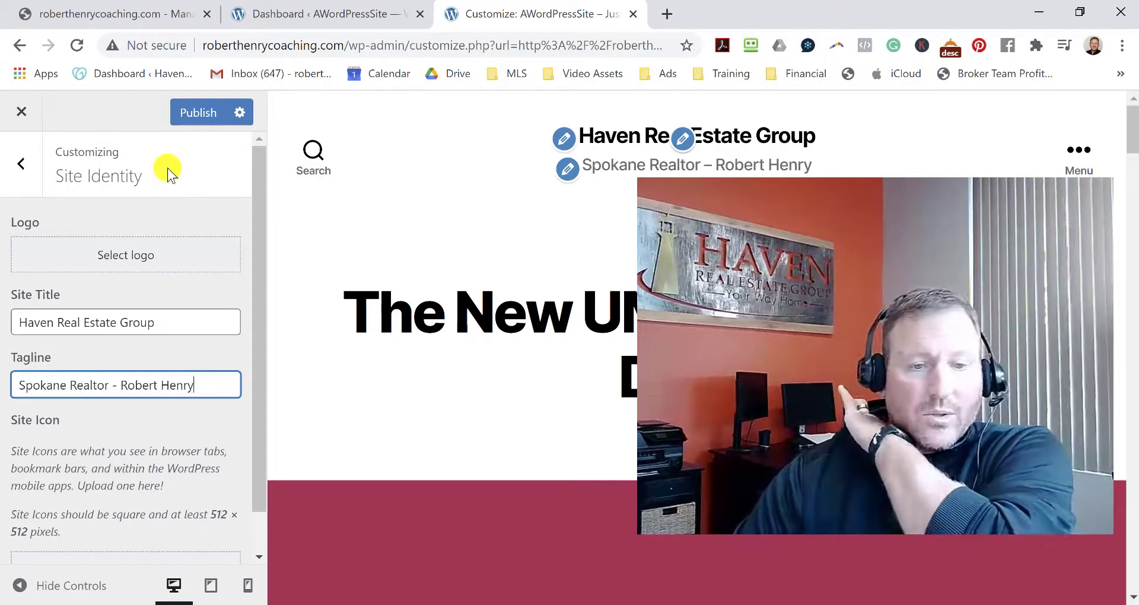
scroll(143, 466, down, 1)
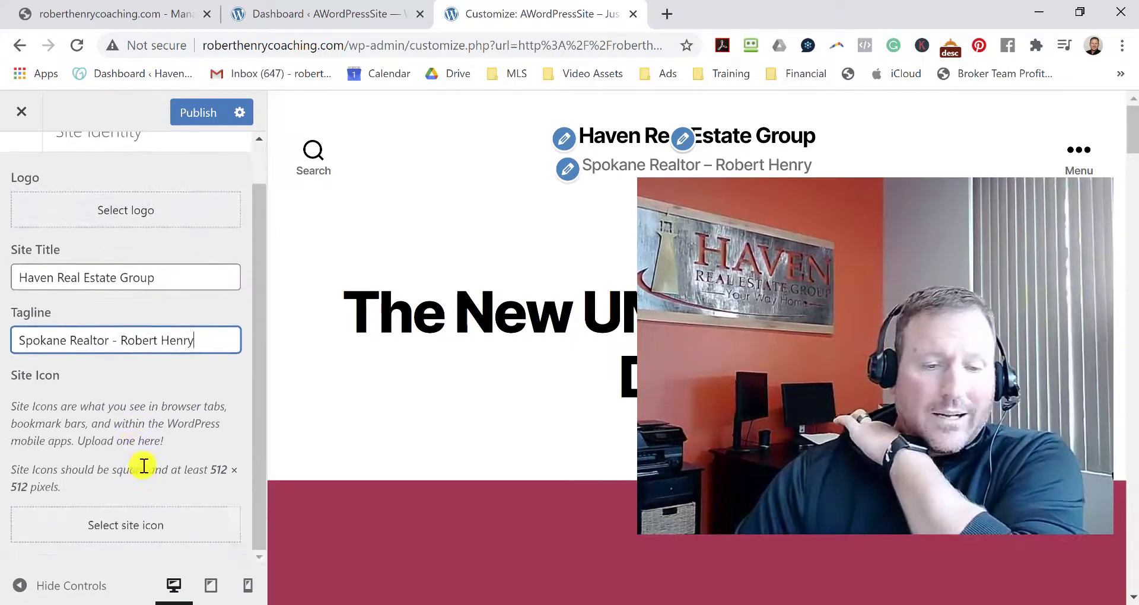
scroll(149, 467, up, 1)
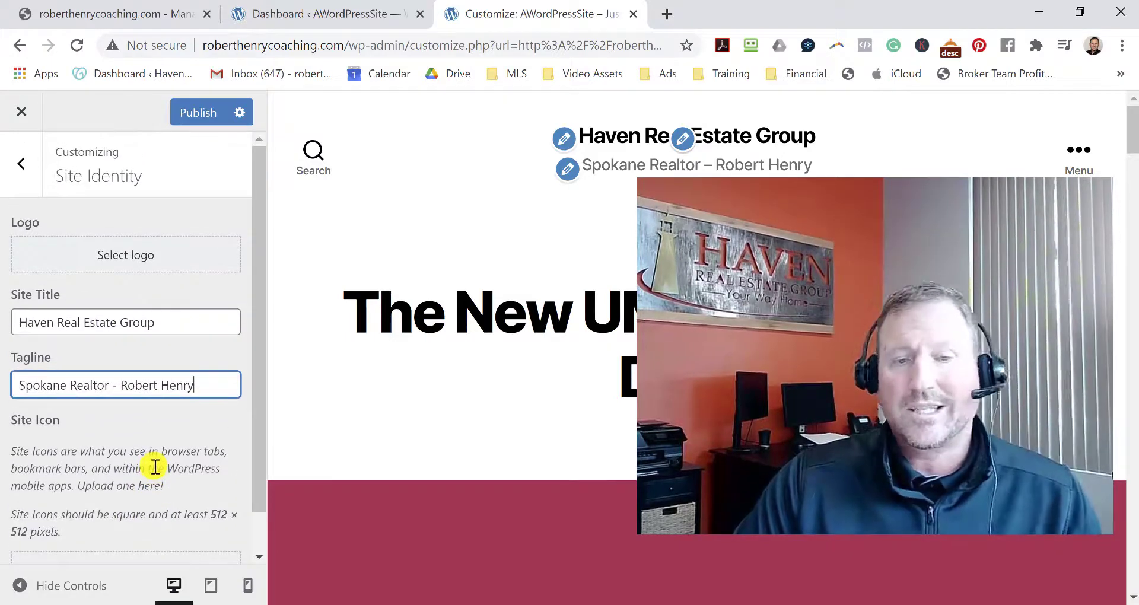
scroll(169, 450, down, 1)
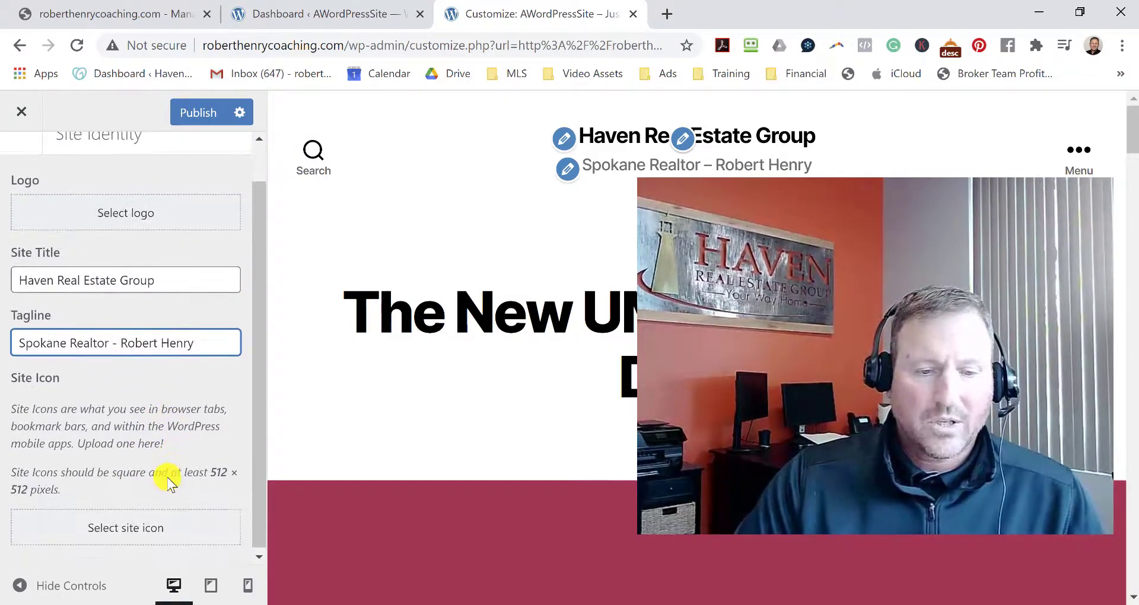
scroll(169, 484, up, 1)
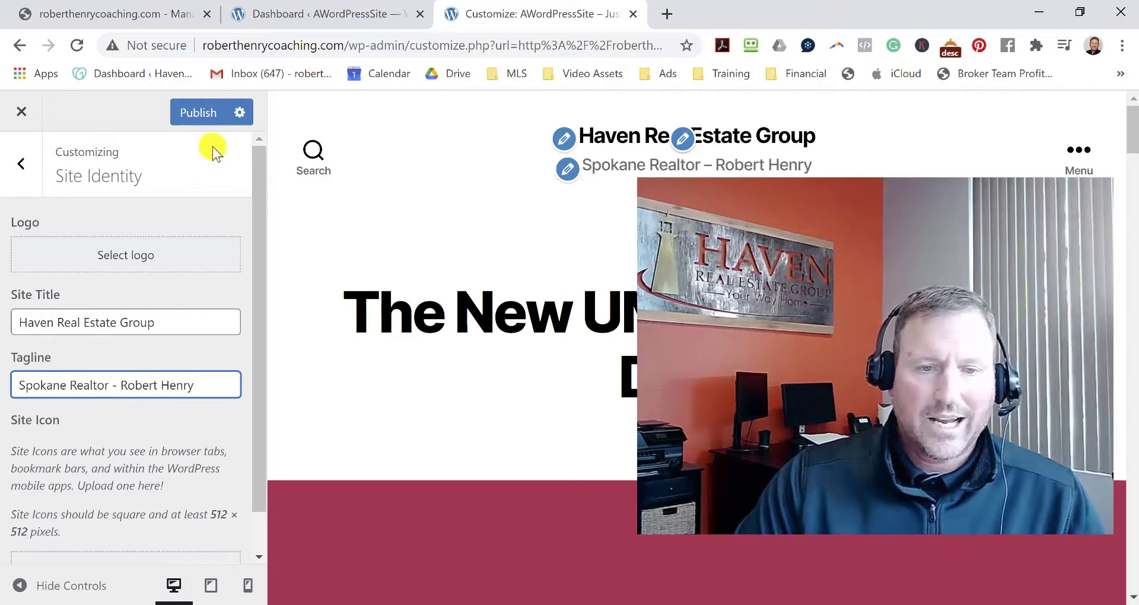
click(198, 112)
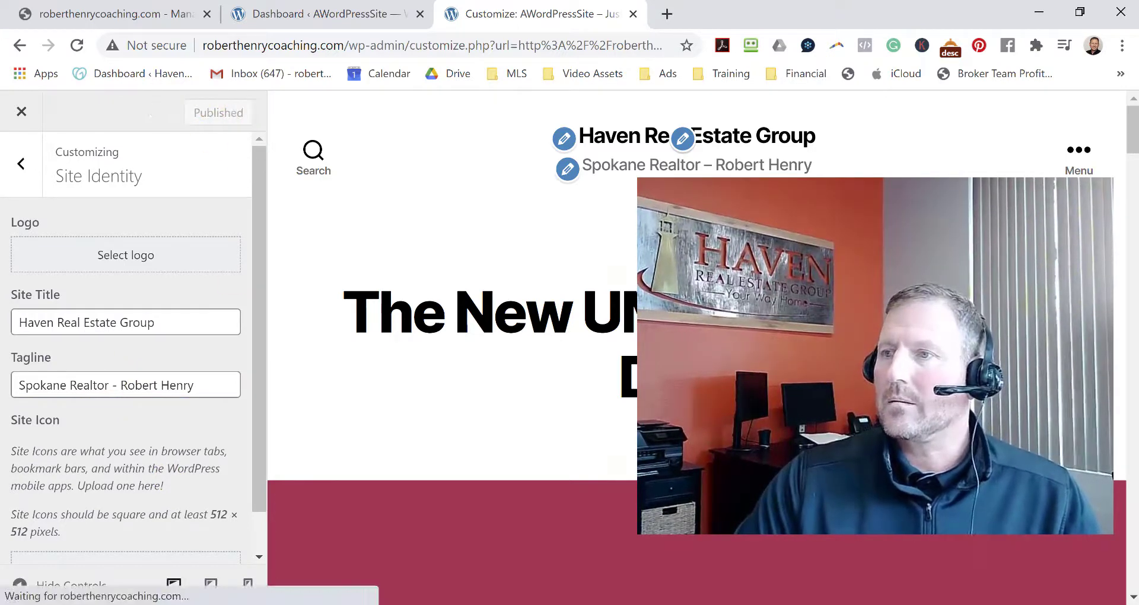
Close the Customizer and check the new title and tagline on the live homepage.
click(18, 116)
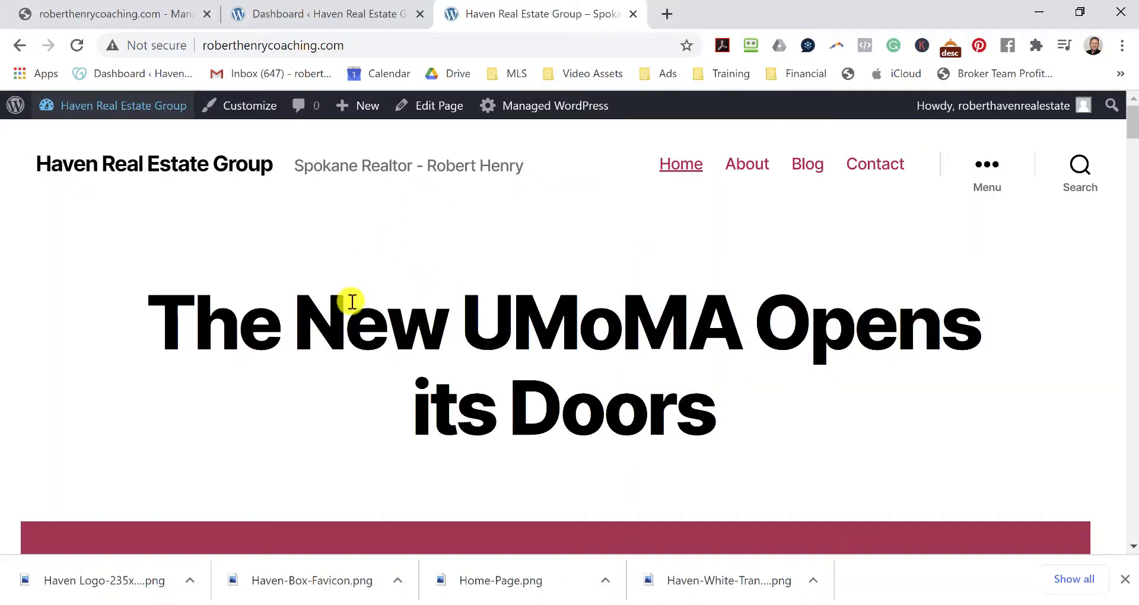
click(332, 8)
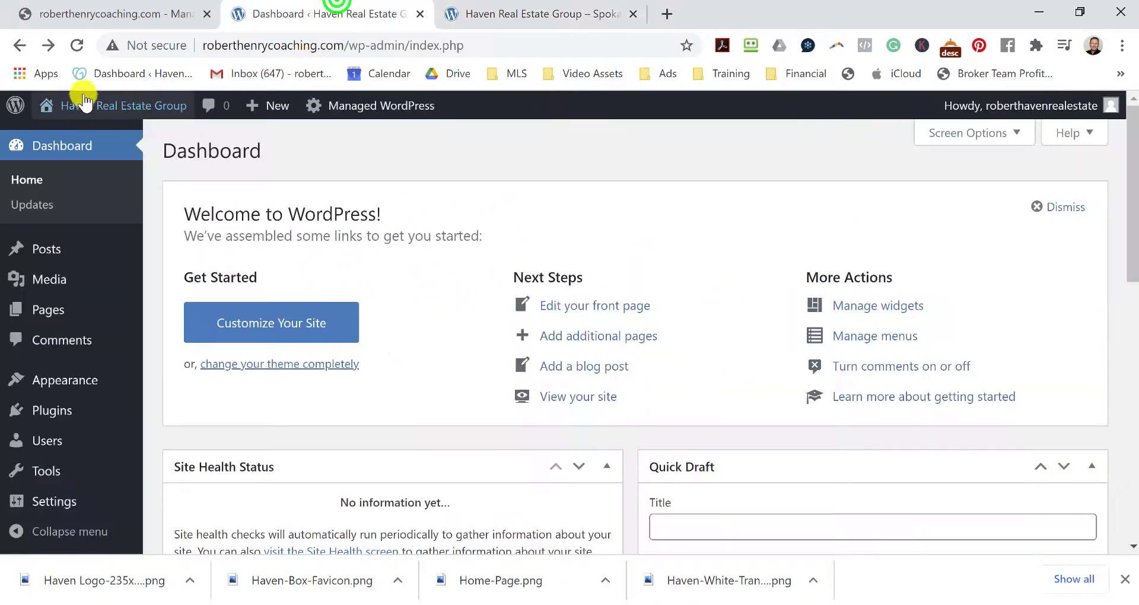
click(569, 15)
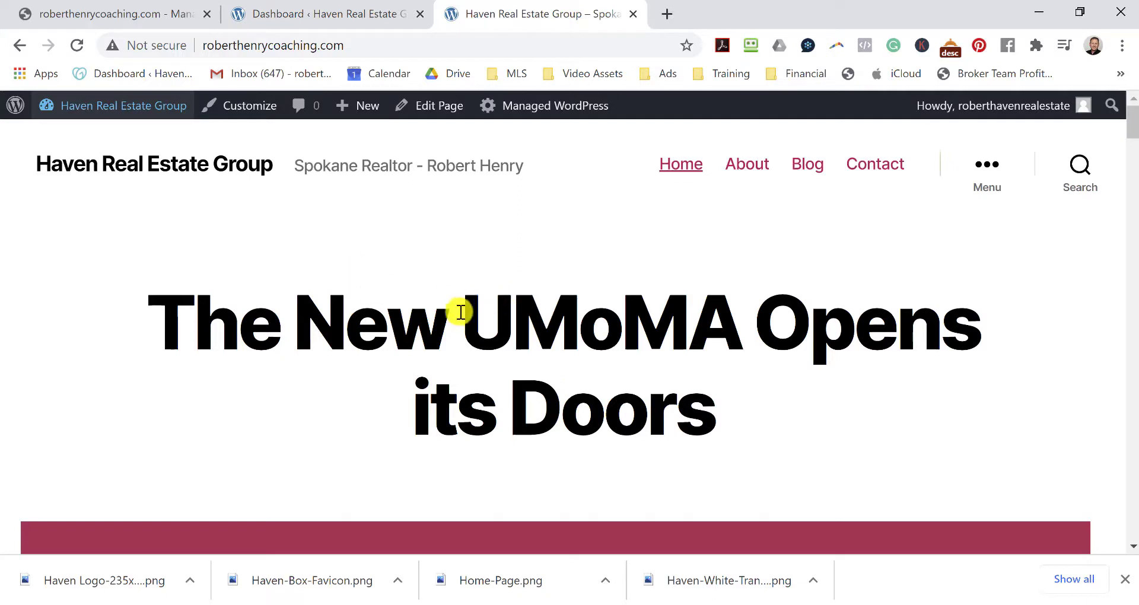
scroll(731, 249, down, 6)
scroll(733, 273, up, 6)
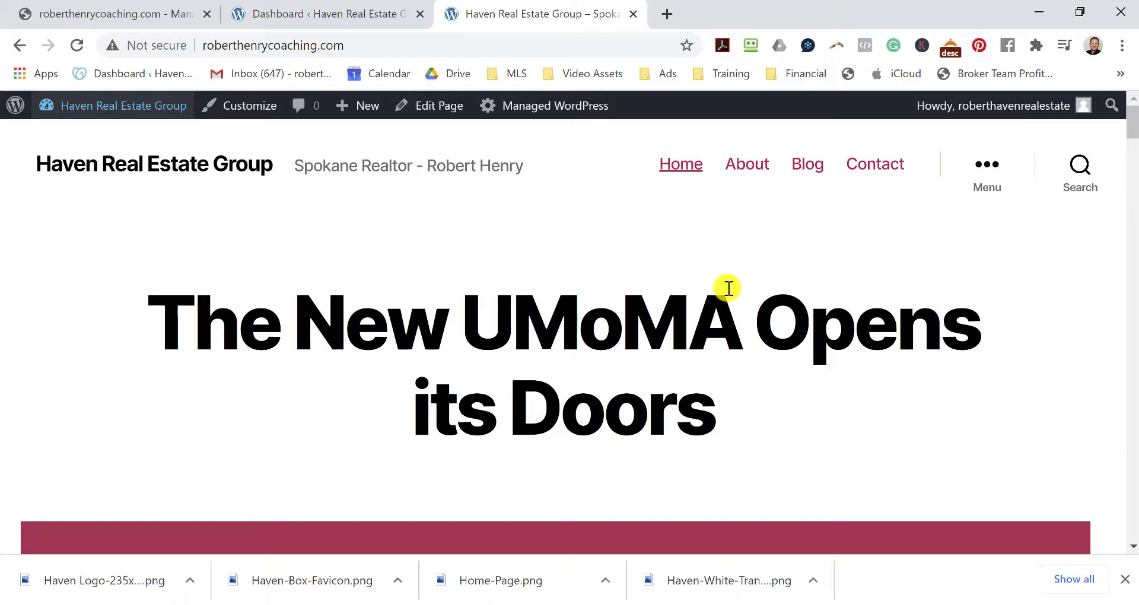
Reload the admin Dashboard and bring up the Appearance submenu.
click(346, 15)
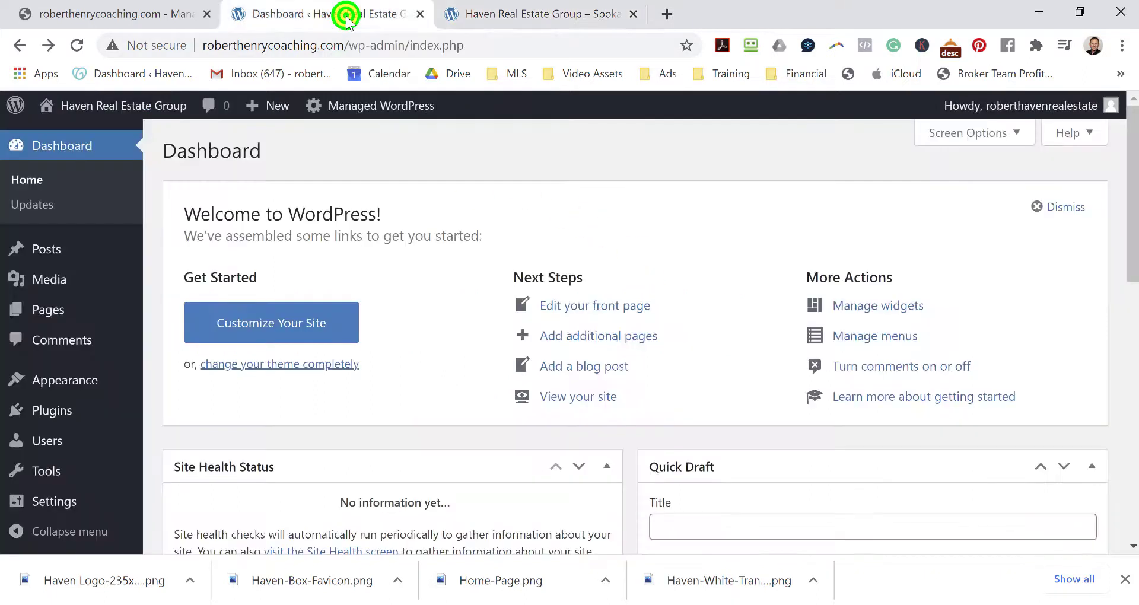
click(79, 148)
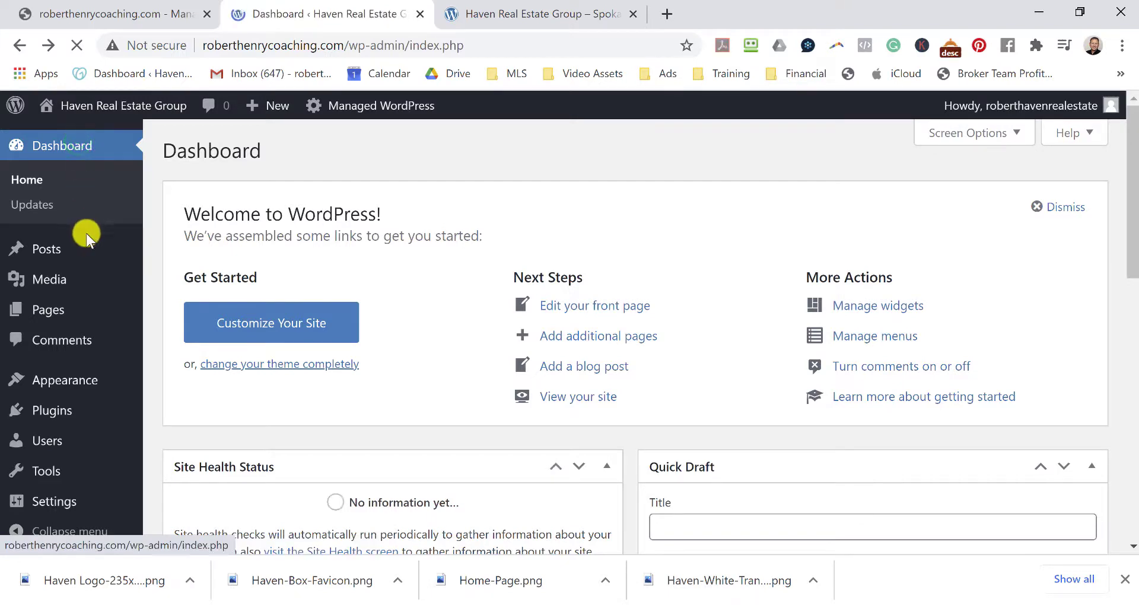
mouse_move(65, 384)
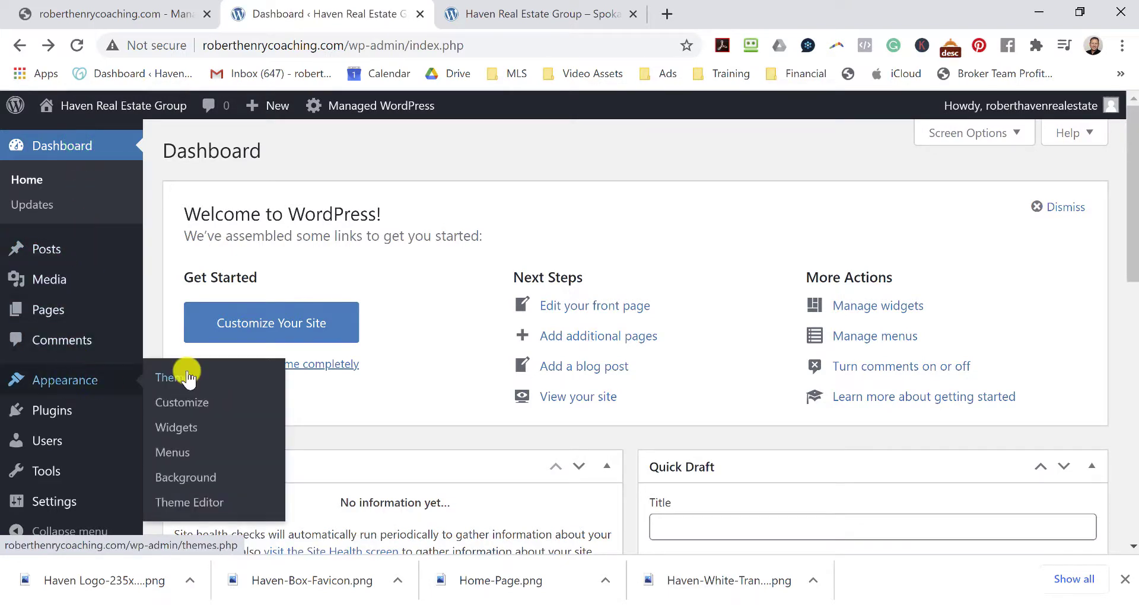
Find the Astra theme under Add New Themes, install it, and activate it.
click(185, 379)
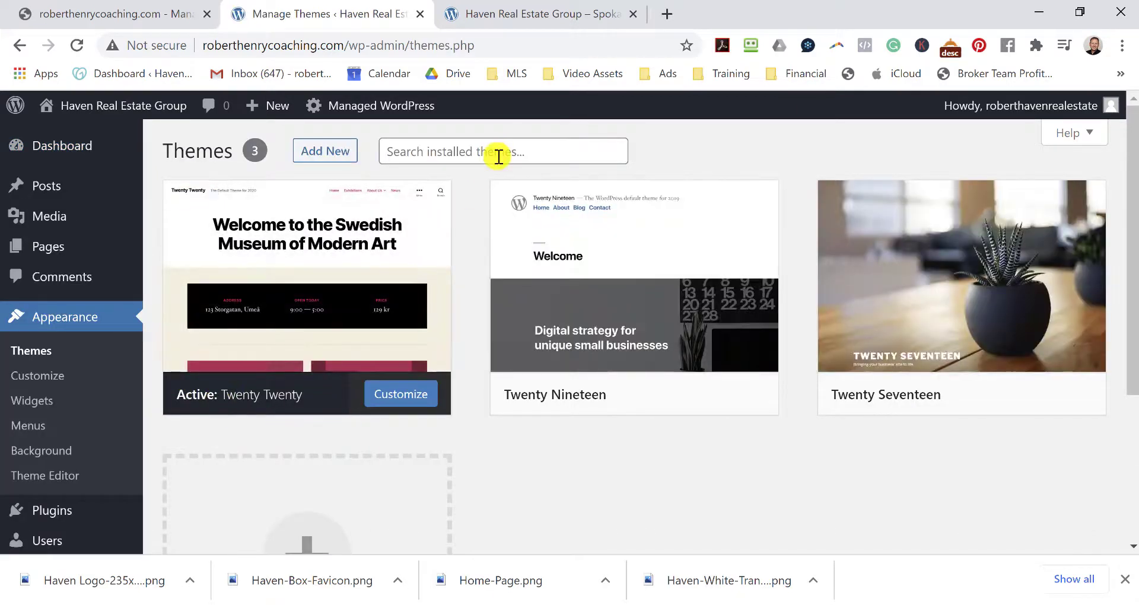
click(324, 151)
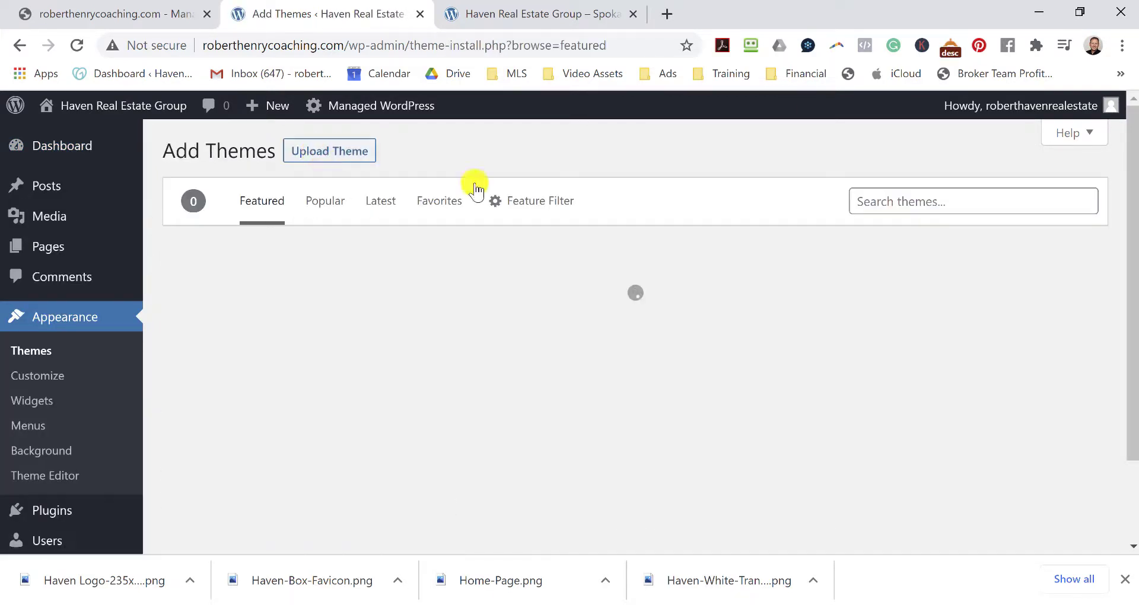
click(935, 196)
text(Astra)
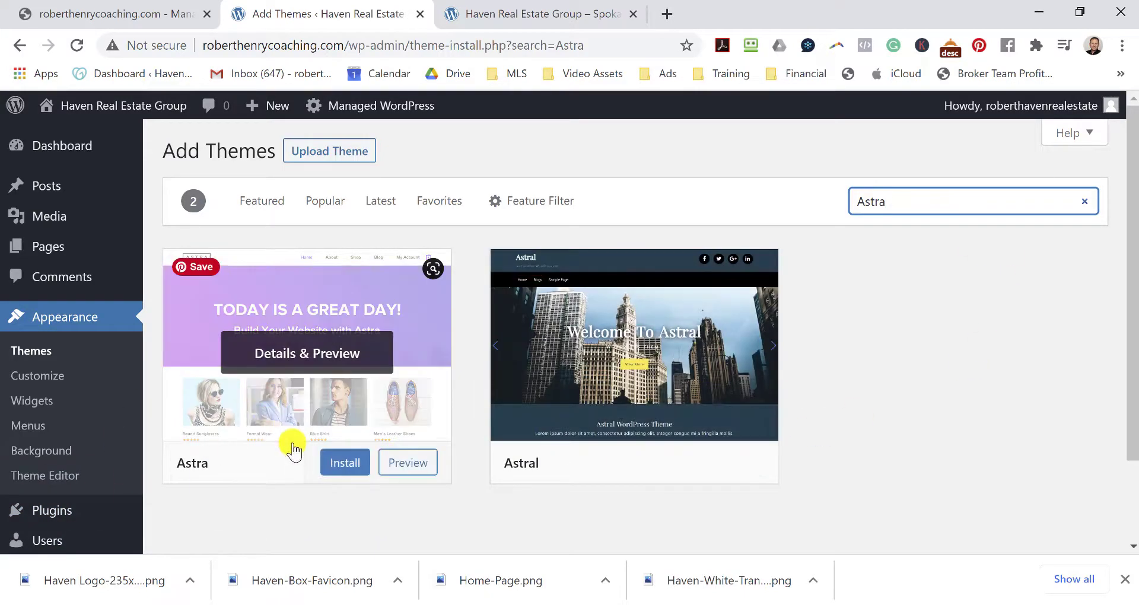
click(342, 465)
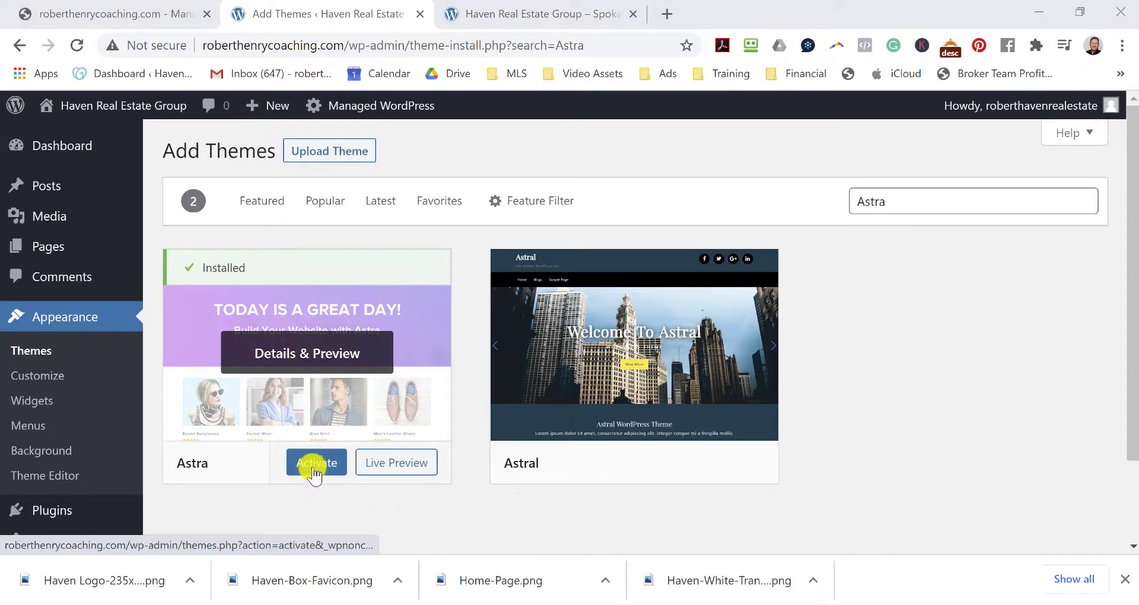
click(317, 465)
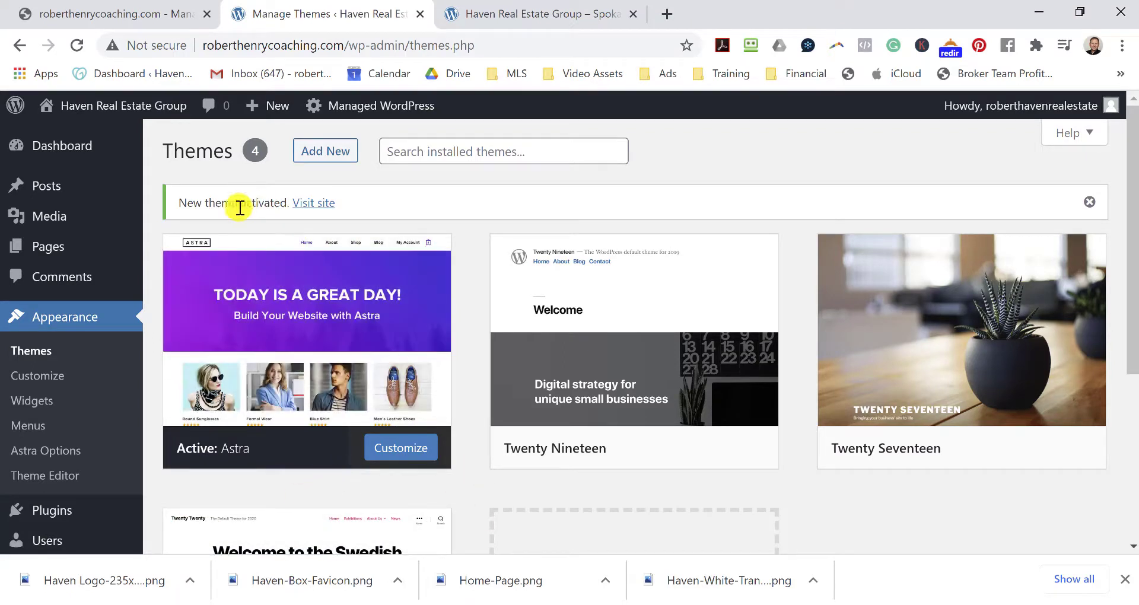
Open the live site in a new tab and scroll through its new Astra layout.
right_click(313, 206)
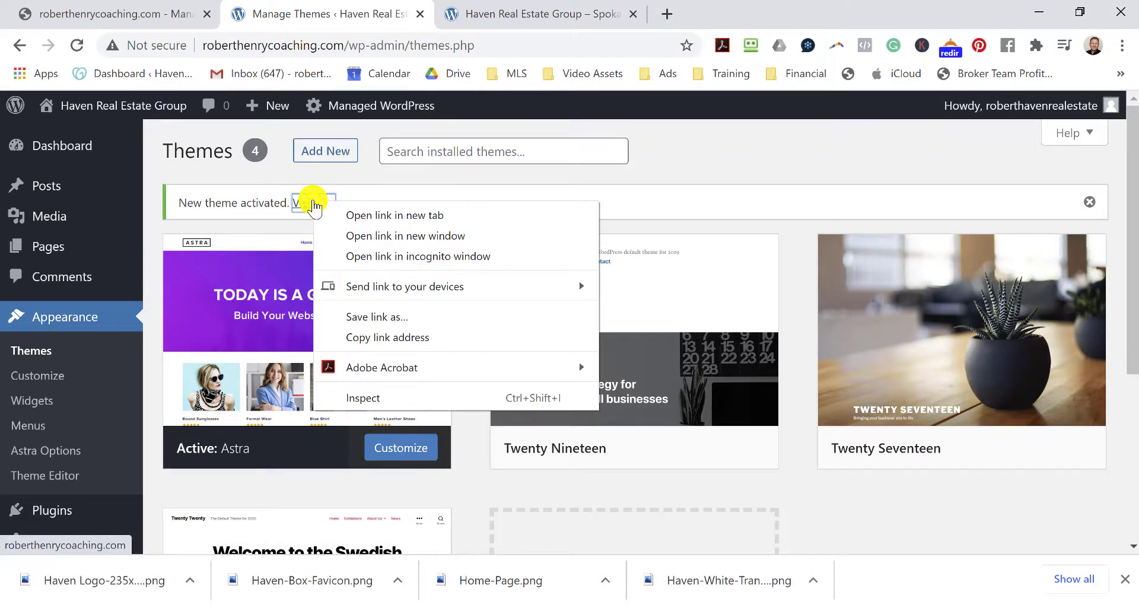
click(389, 216)
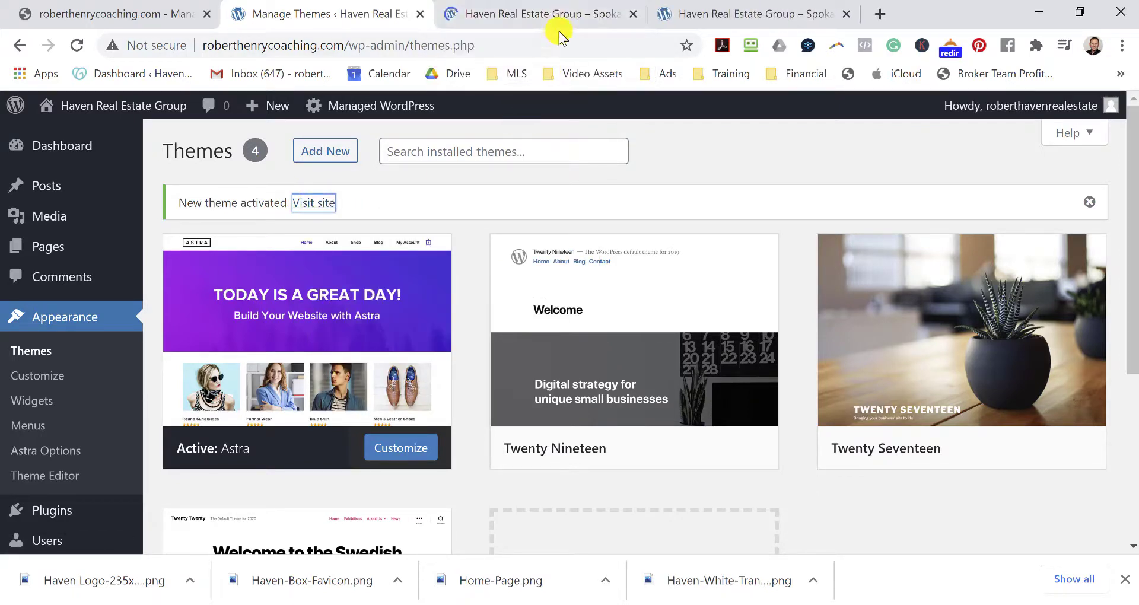
click(567, 17)
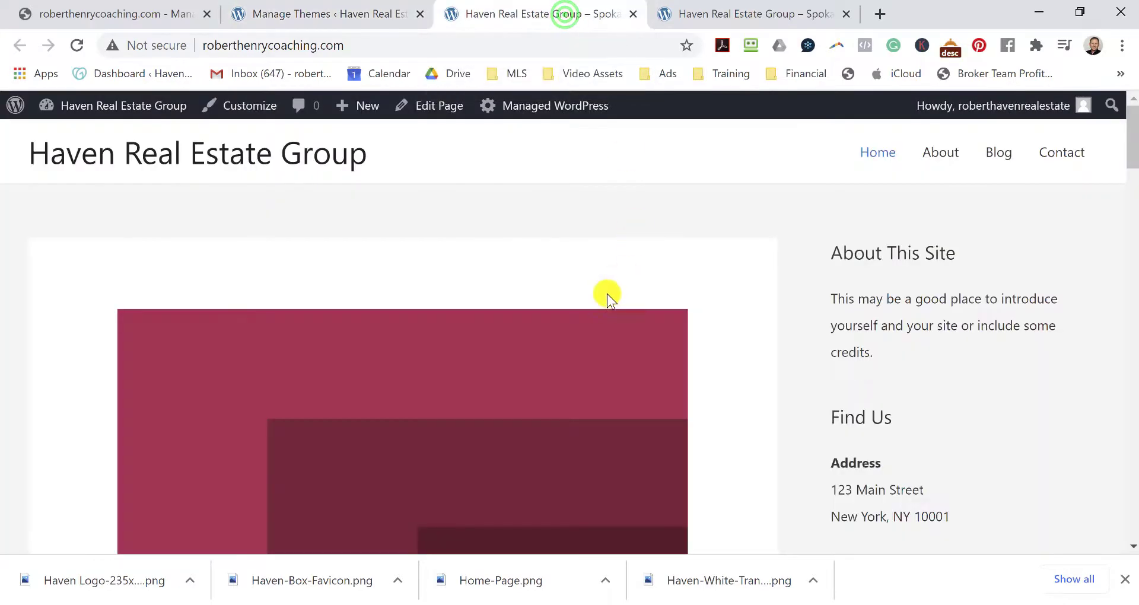
scroll(664, 269, down, 10)
scroll(668, 301, up, 10)
Compare the other site tab, then go back to the WordPress admin Dashboard.
click(803, 13)
scroll(795, 304, down, 5)
scroll(795, 305, up, 5)
click(578, 10)
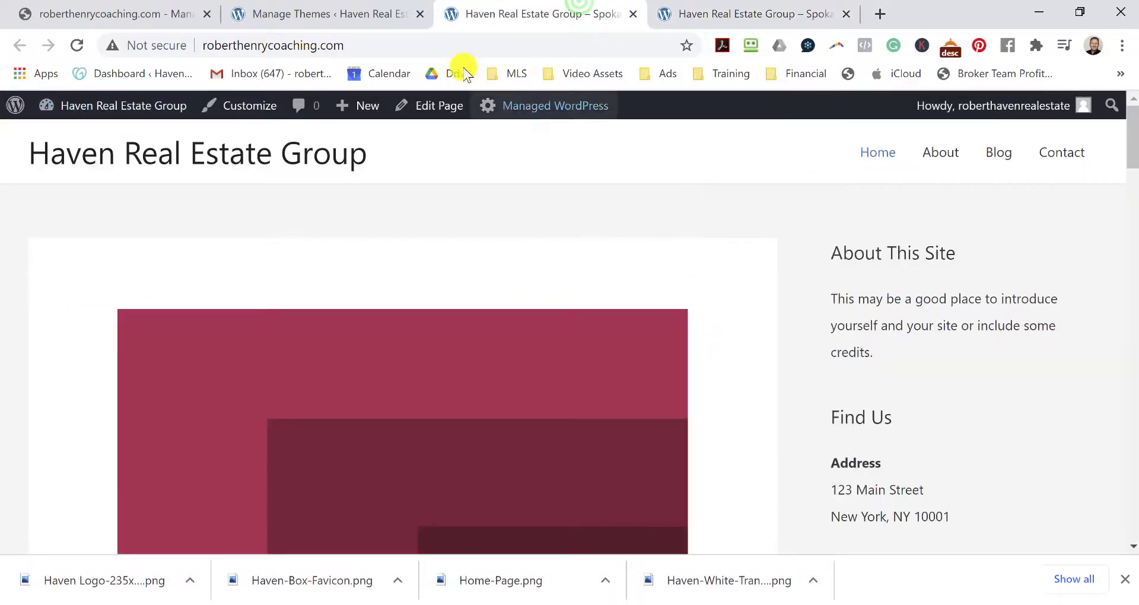
click(328, 14)
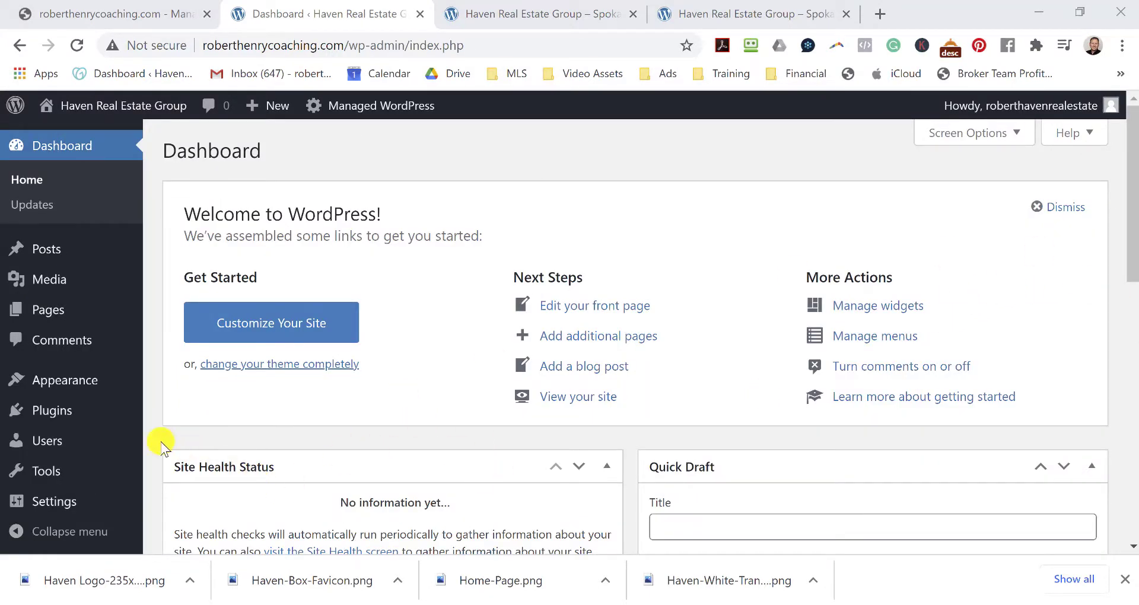
mouse_move(72, 417)
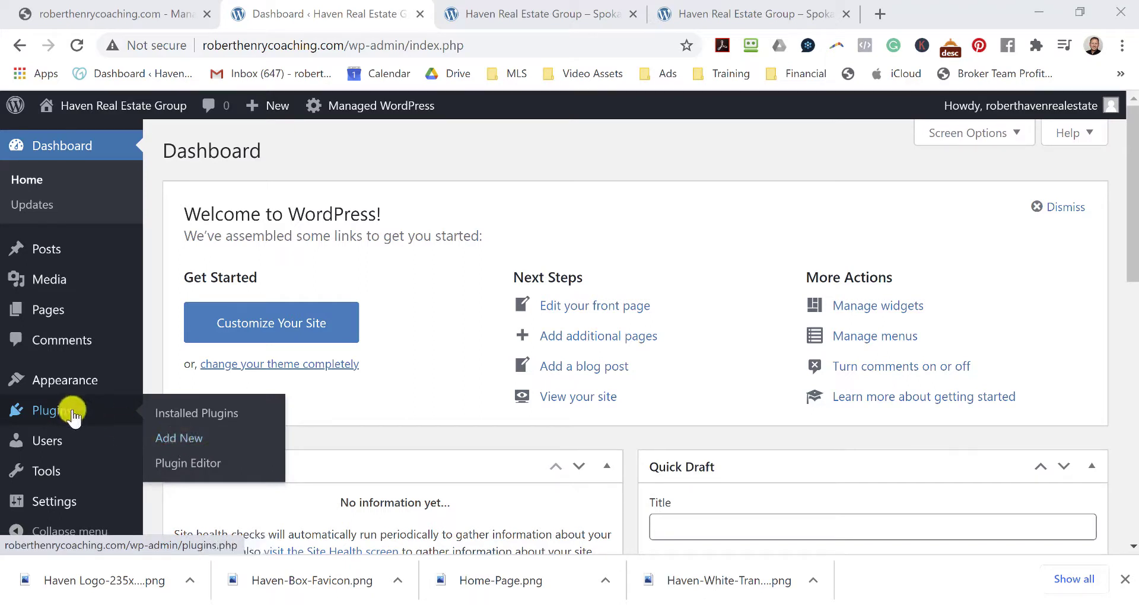
Search the plugin directory for 'starter templates' from Plugins > Add New.
click(53, 411)
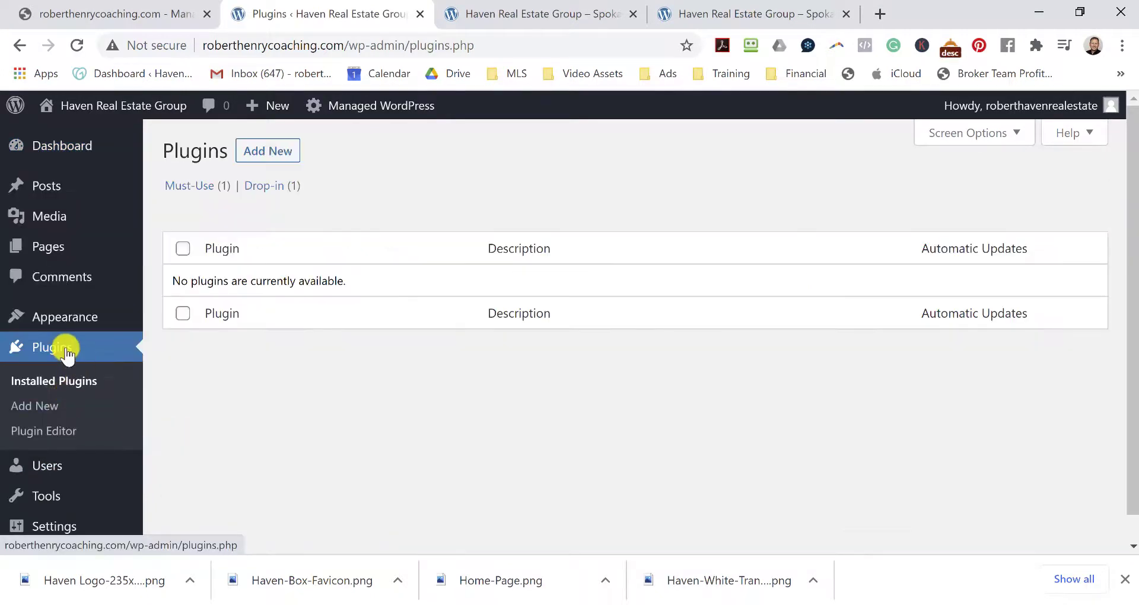
click(267, 140)
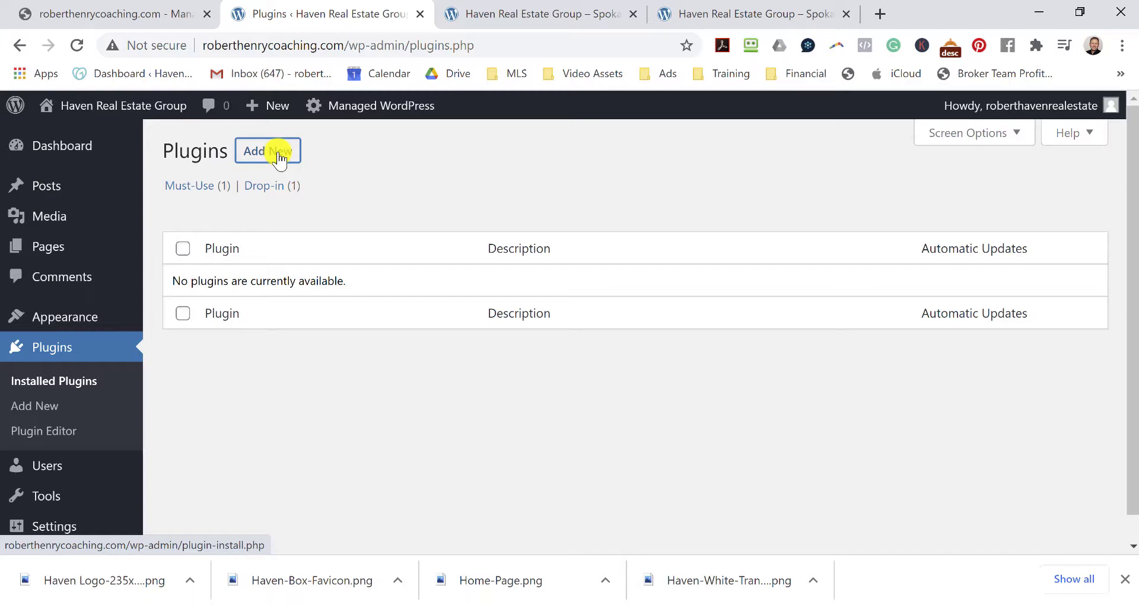
click(278, 155)
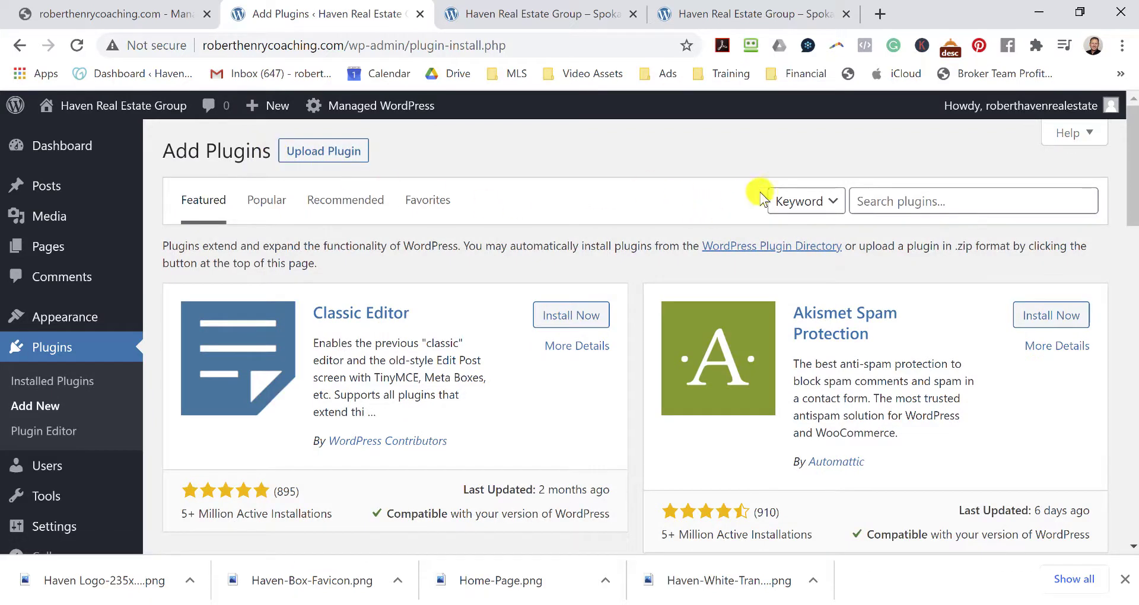
click(889, 200)
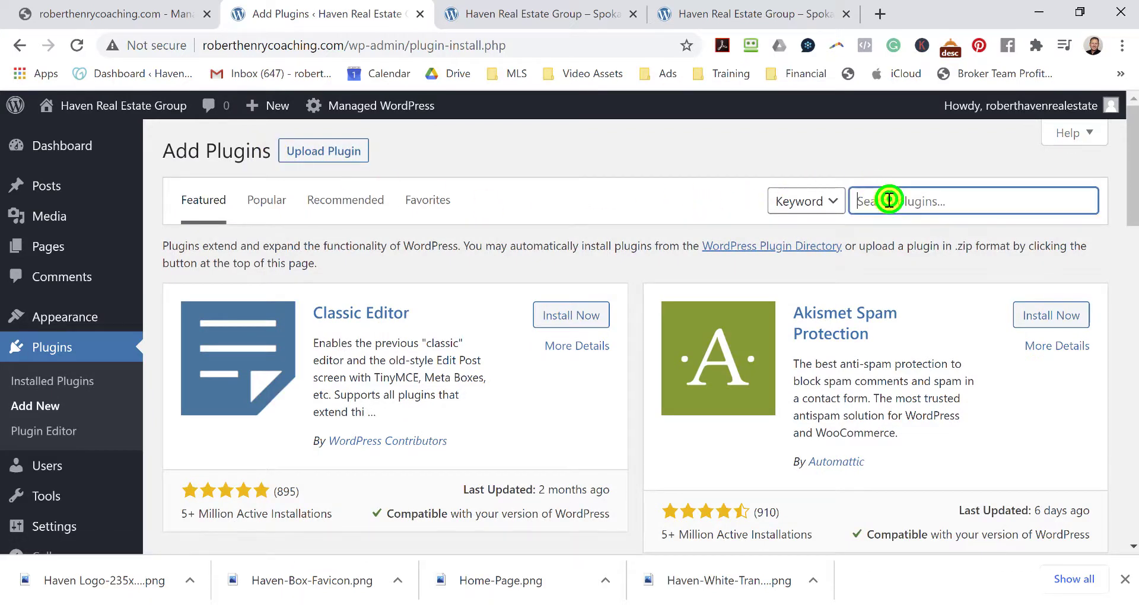
text(str)
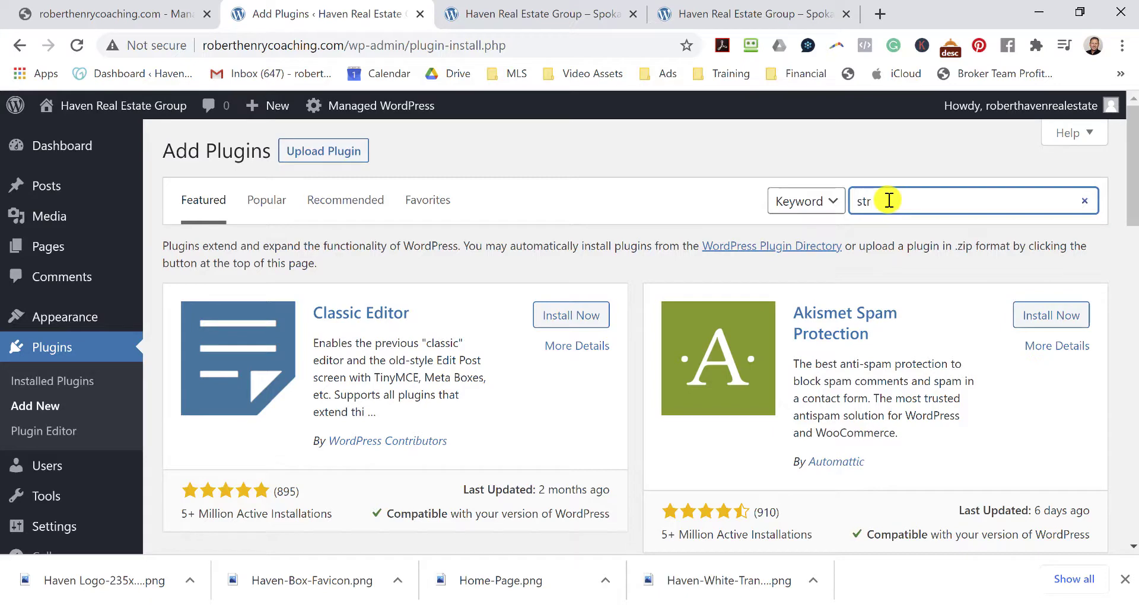
text(r)
key(BackSpace)
key(BackSpace)
text(arter temp)
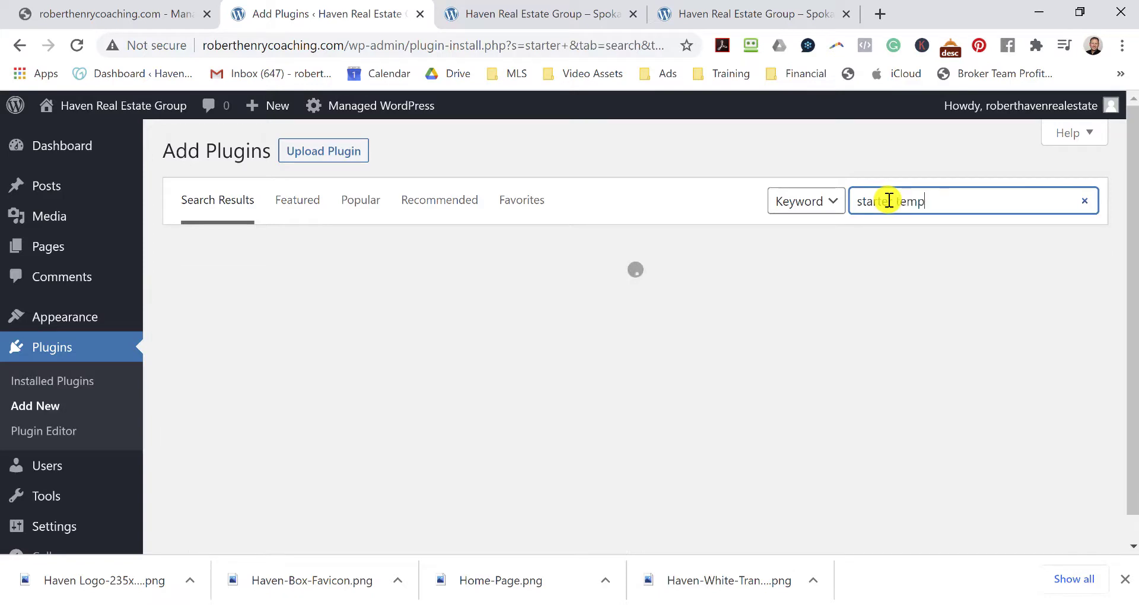
text(tes)
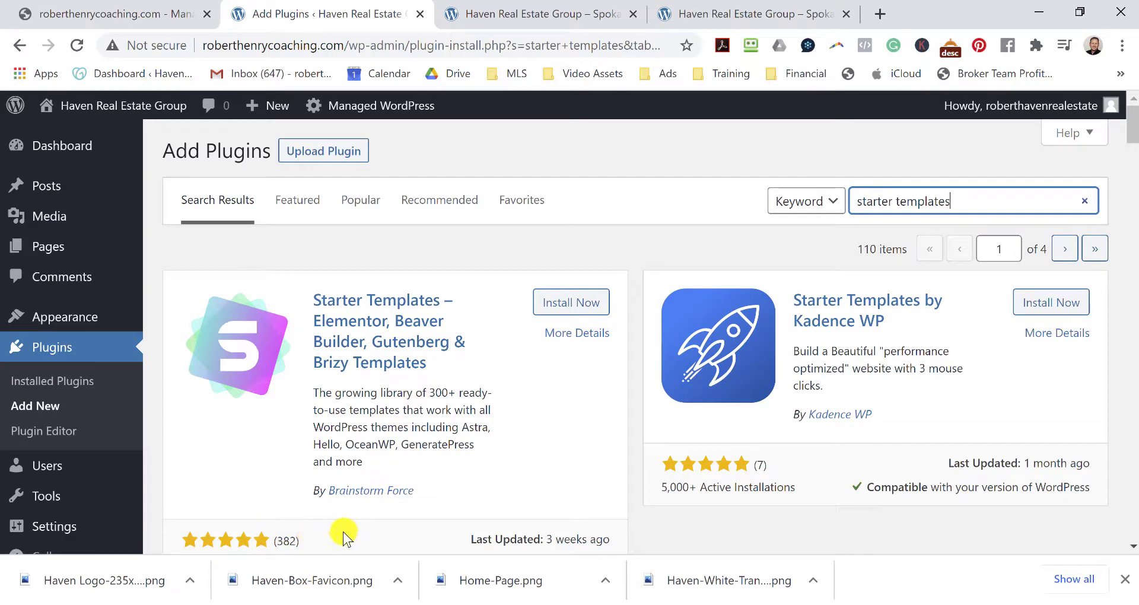
Install and activate the Starter Templates plugin by Brainstorm Force.
click(559, 302)
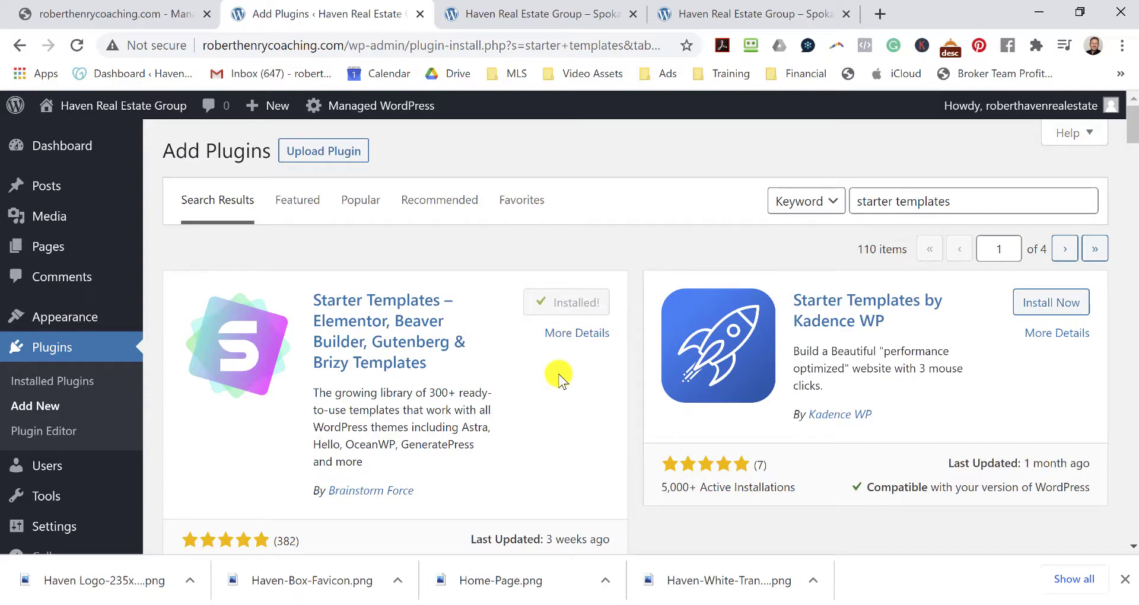
click(591, 303)
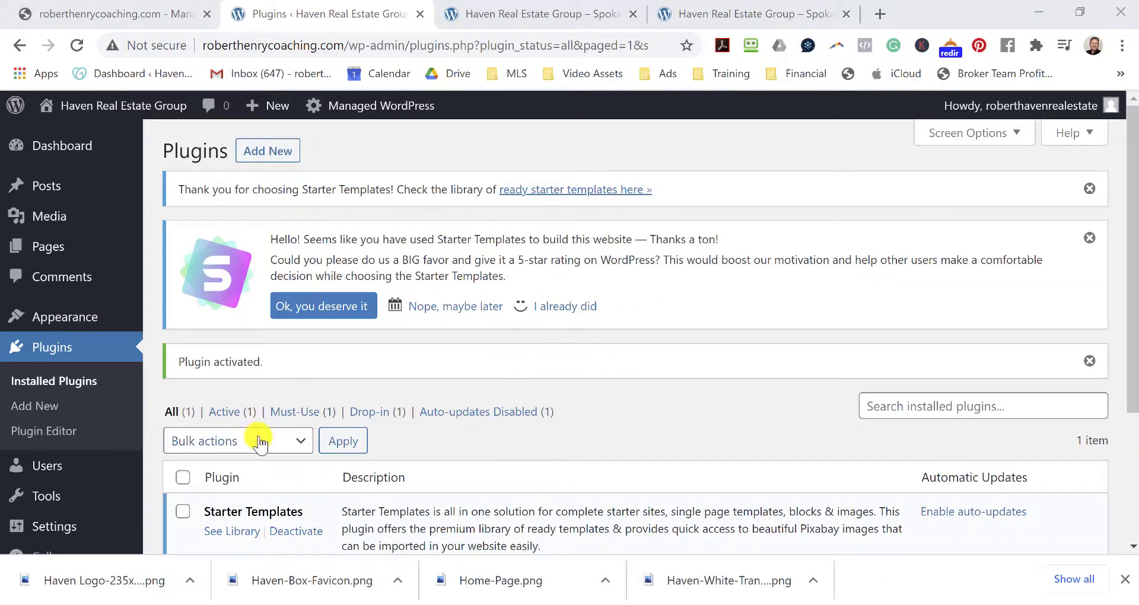
scroll(81, 367, down, 3)
scroll(81, 368, up, 1)
scroll(83, 363, down, 1)
scroll(81, 361, up, 3)
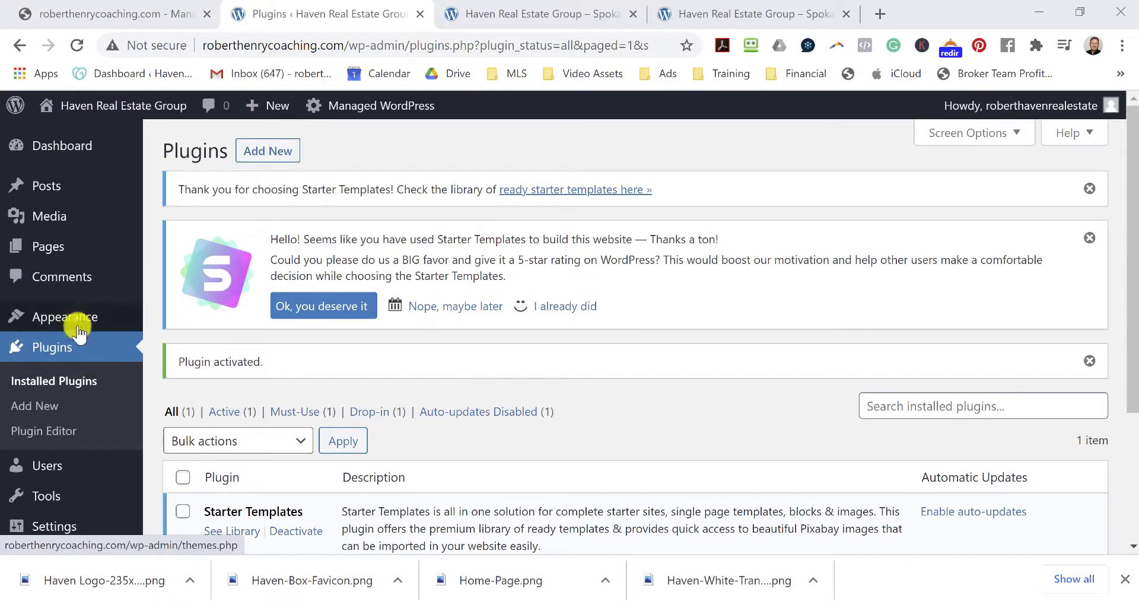
mouse_move(79, 320)
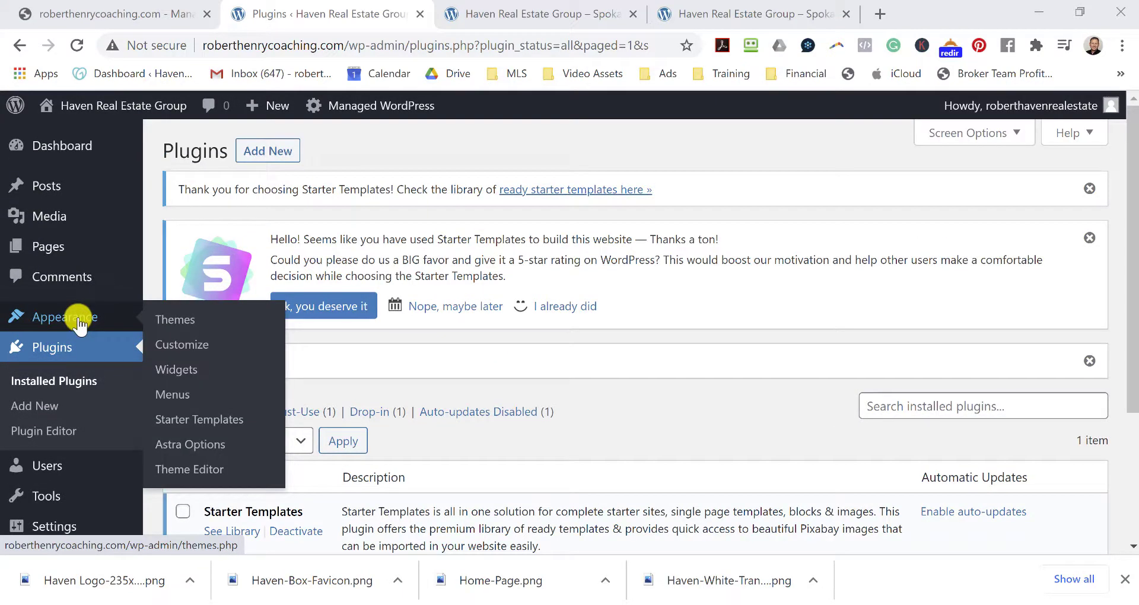
click(193, 421)
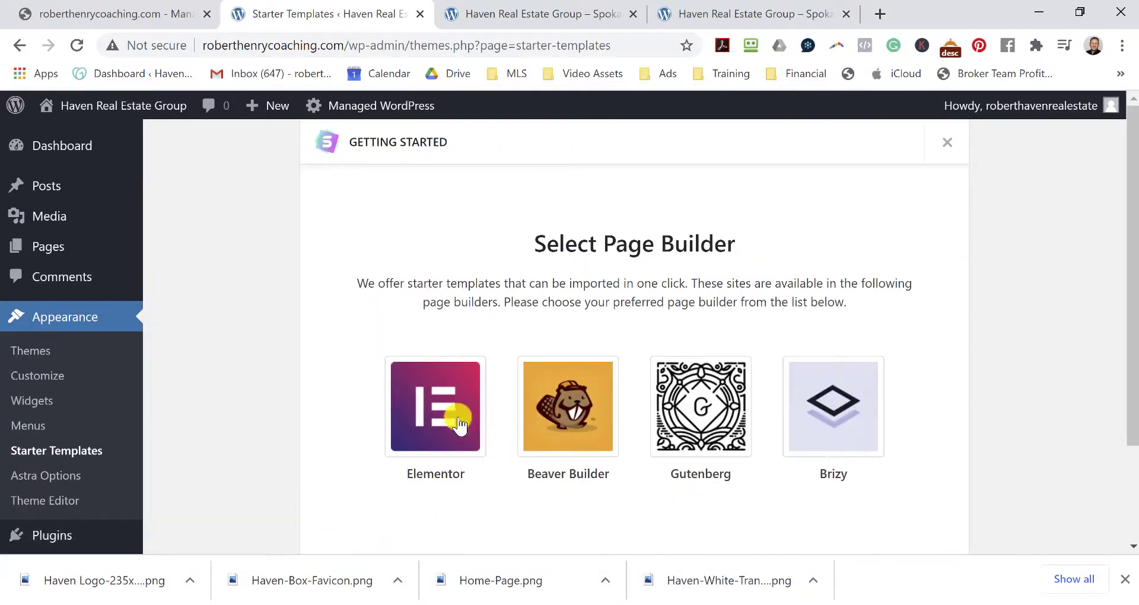
click(427, 410)
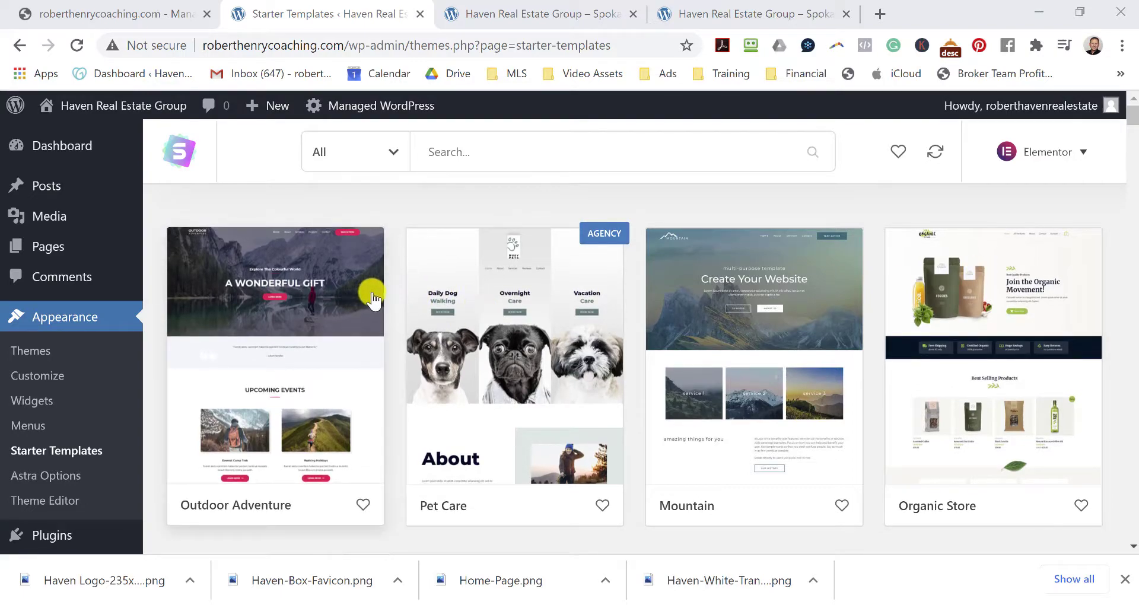
scroll(374, 296, down, 3)
scroll(372, 296, down, 7)
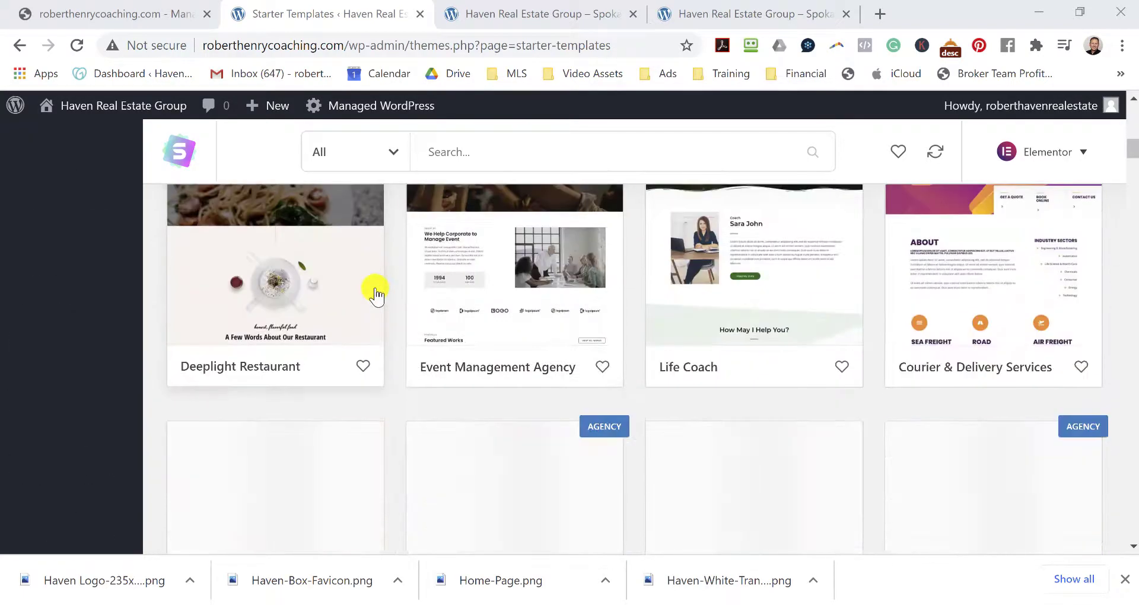
scroll(374, 293, down, 10)
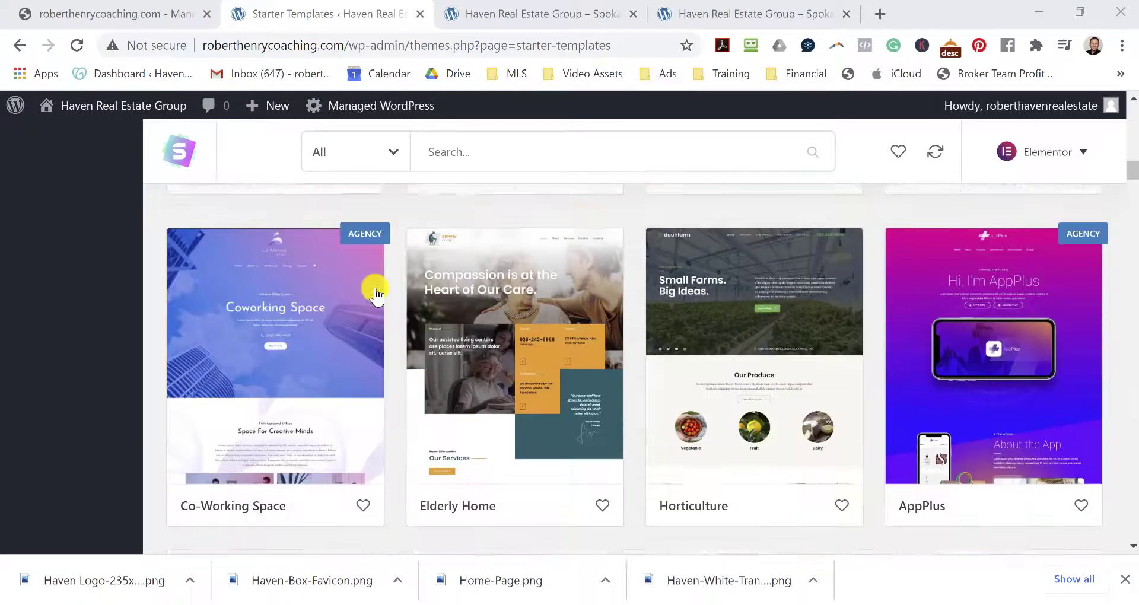
scroll(375, 293, down, 7)
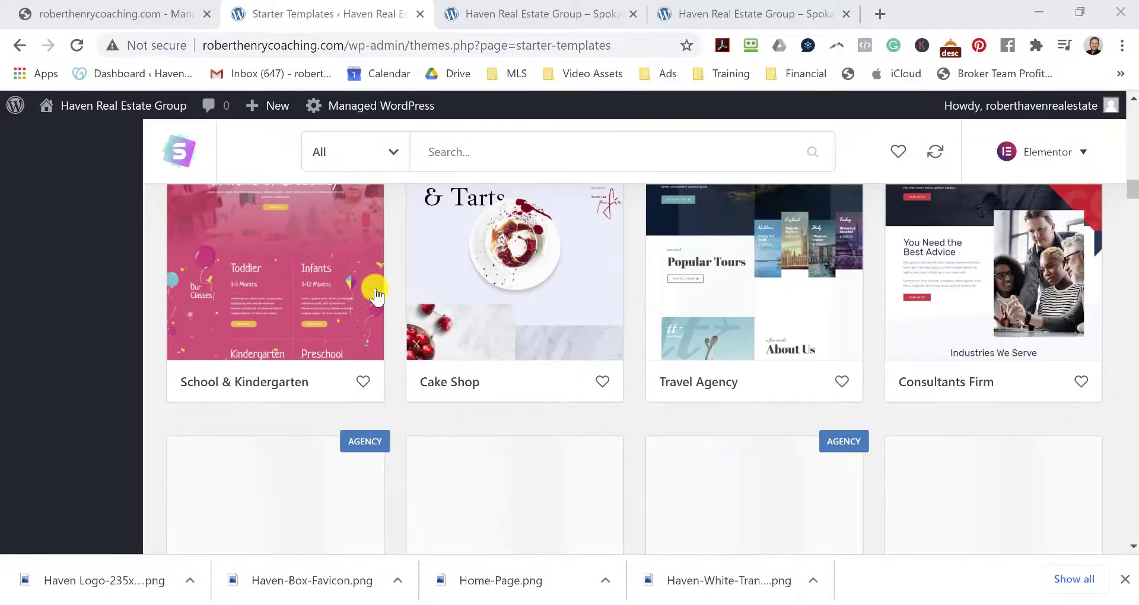
scroll(375, 294, down, 12)
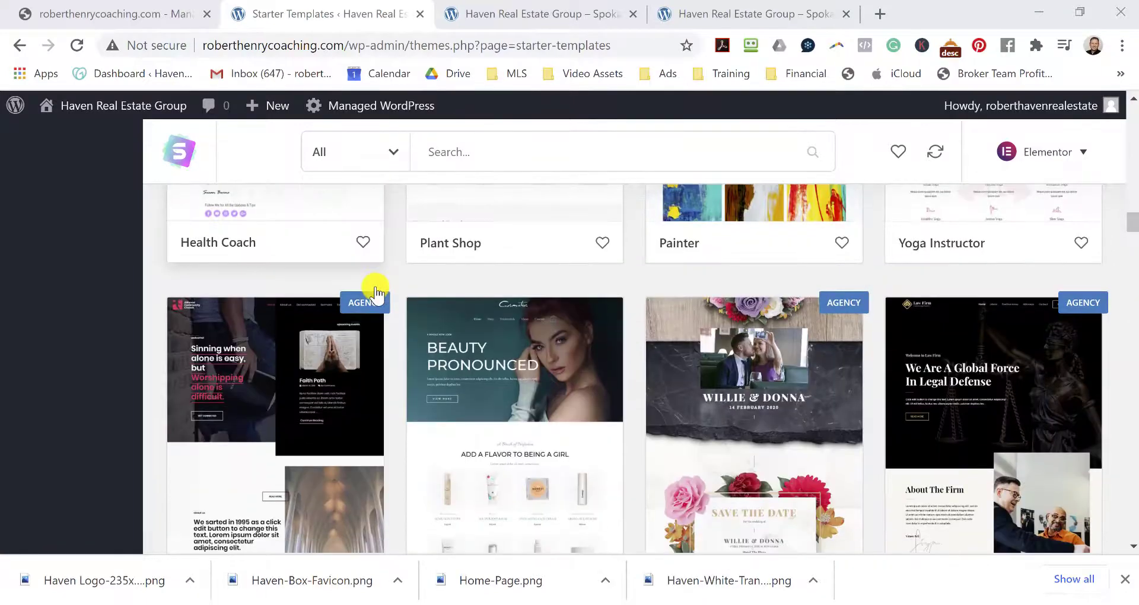
scroll(375, 293, up, 20)
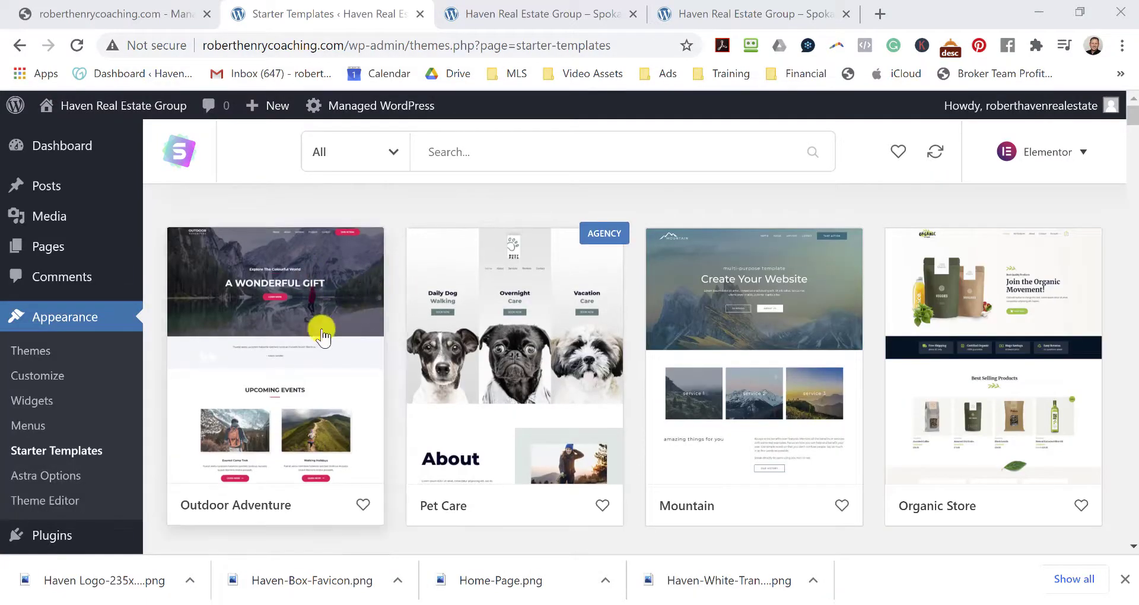
click(500, 349)
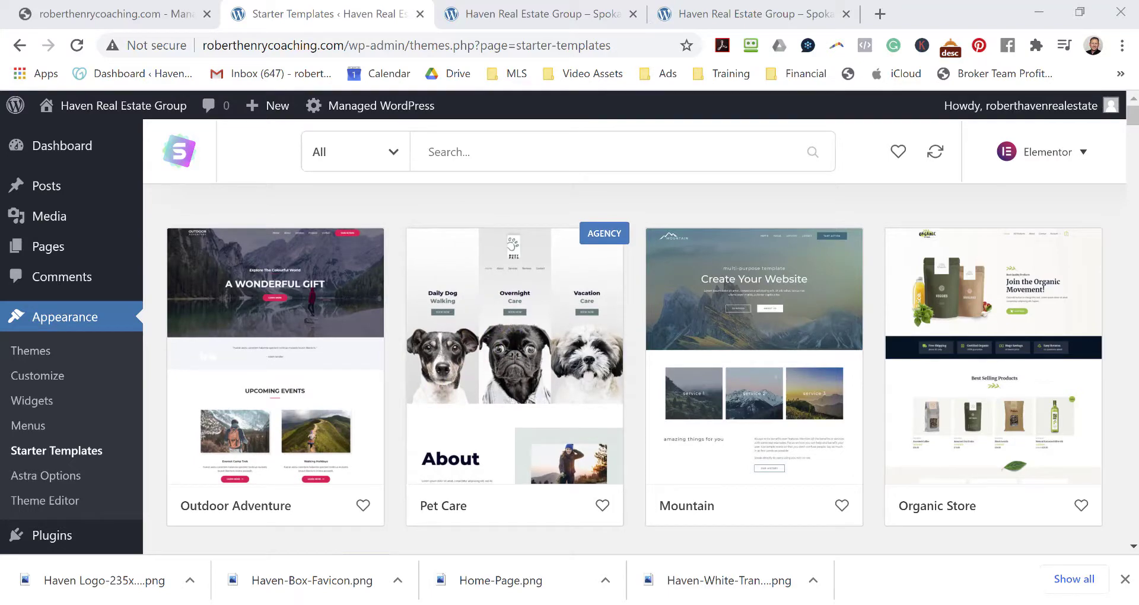
click(752, 277)
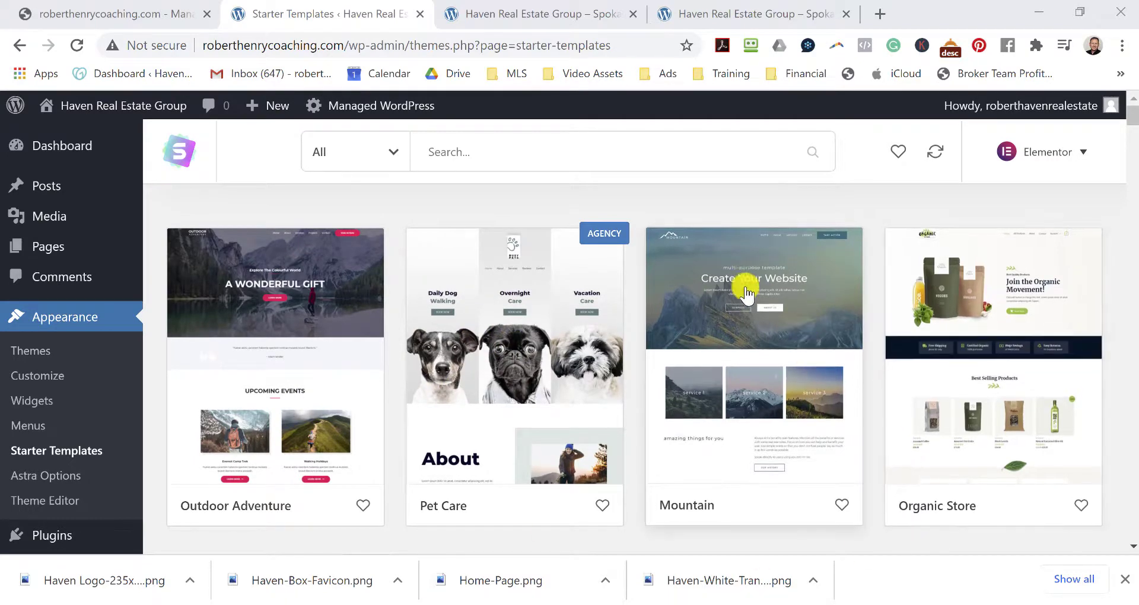
scroll(774, 303, down, 3)
scroll(774, 302, up, 3)
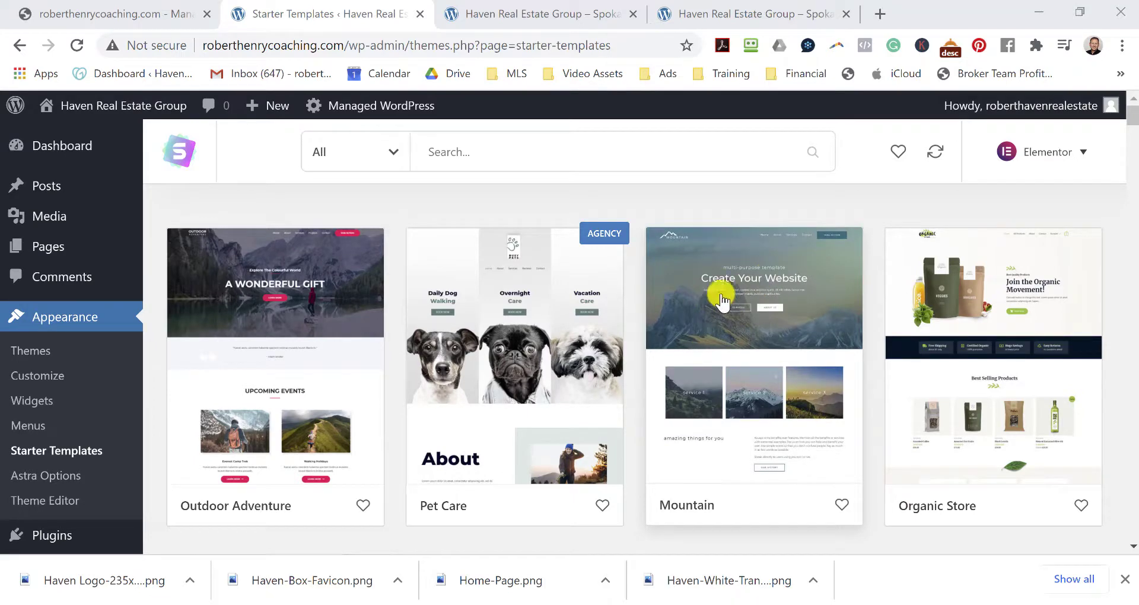
Import the Mountain template as a complete site with the default options.
click(752, 287)
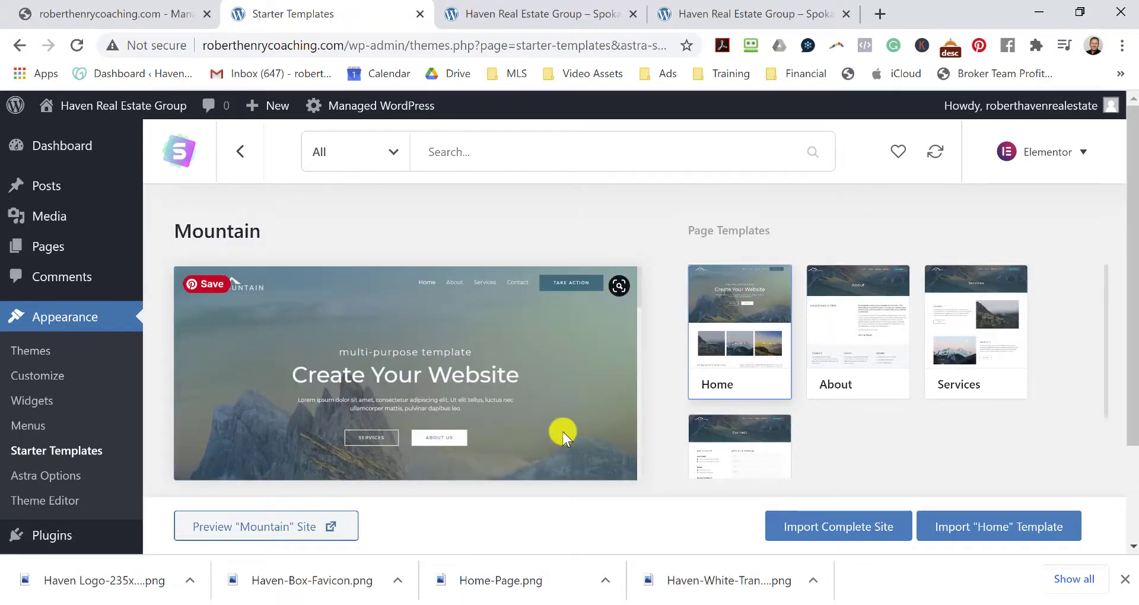
click(841, 533)
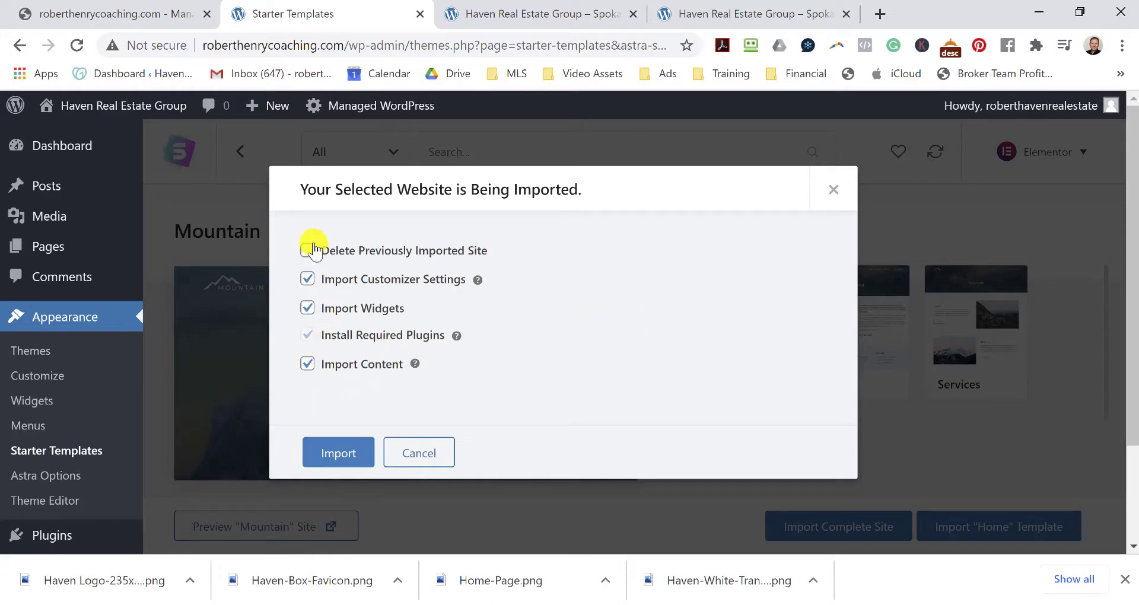
click(328, 452)
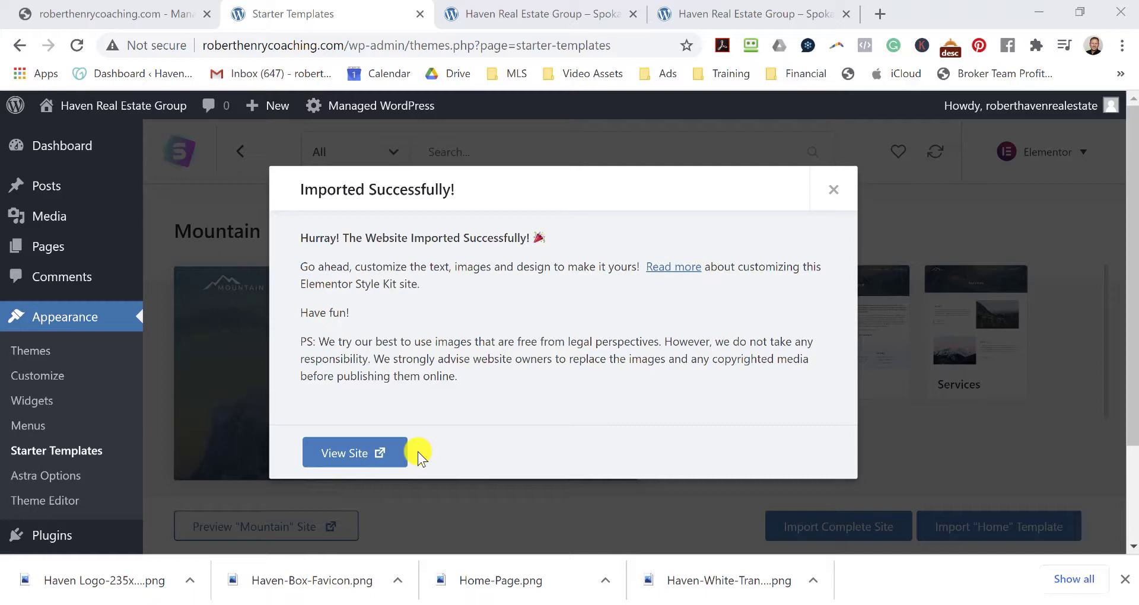
Open the imported site and scroll through the Mountain 'Create Your Website' homepage.
click(355, 455)
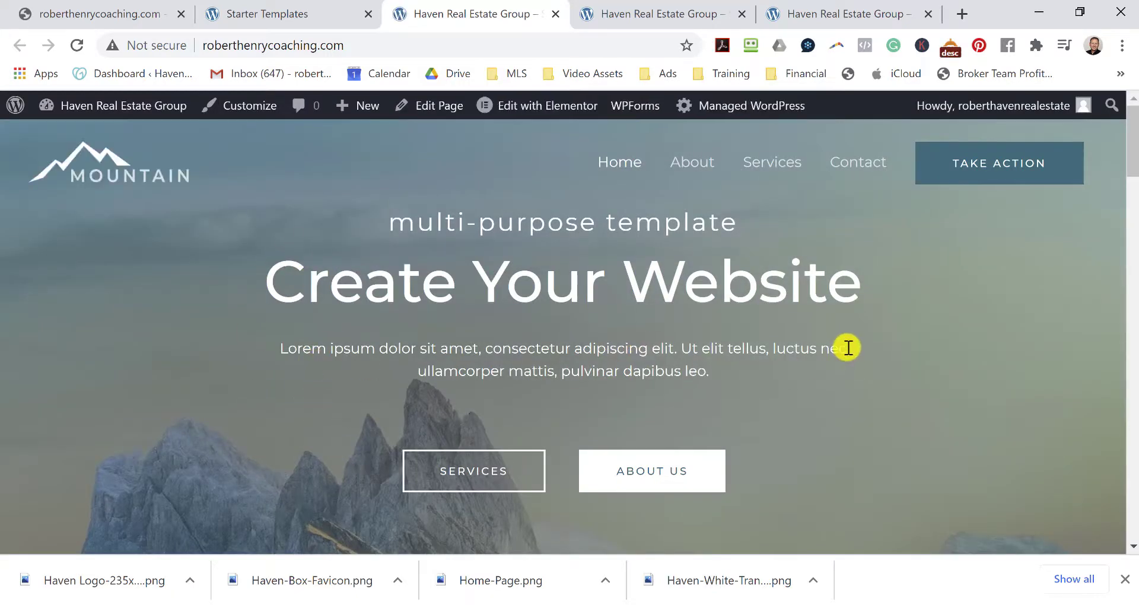
scroll(848, 353, down, 5)
scroll(850, 356, down, 12)
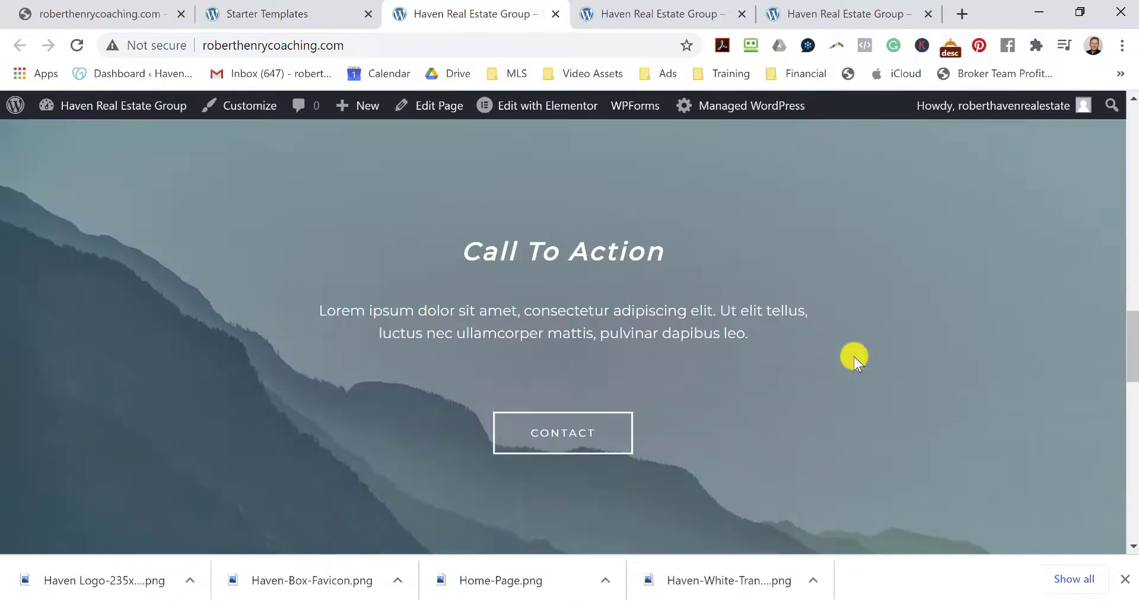
scroll(858, 356, down, 10)
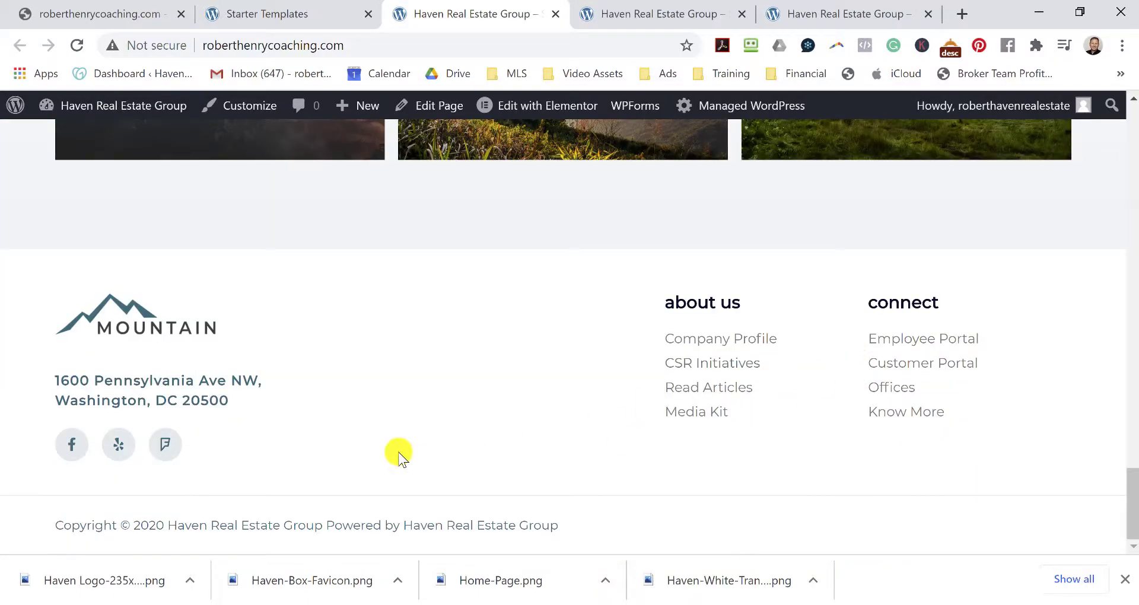
scroll(681, 389, up, 20)
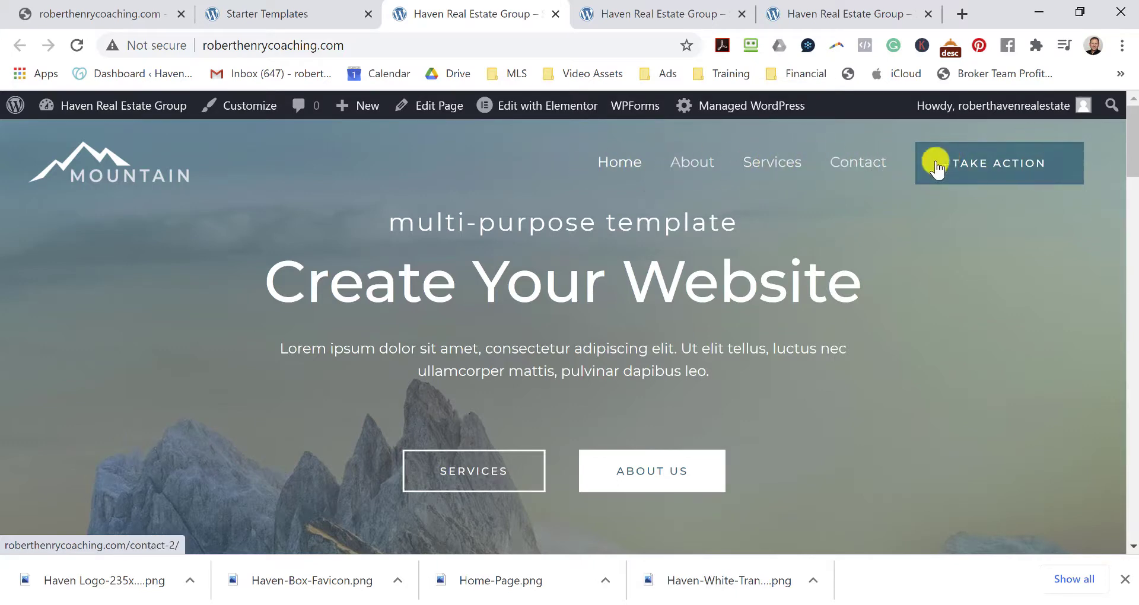
Close the extra site tabs and go back to the Starter Templates tab.
key(ctrl+w)
key(ctrl+w)
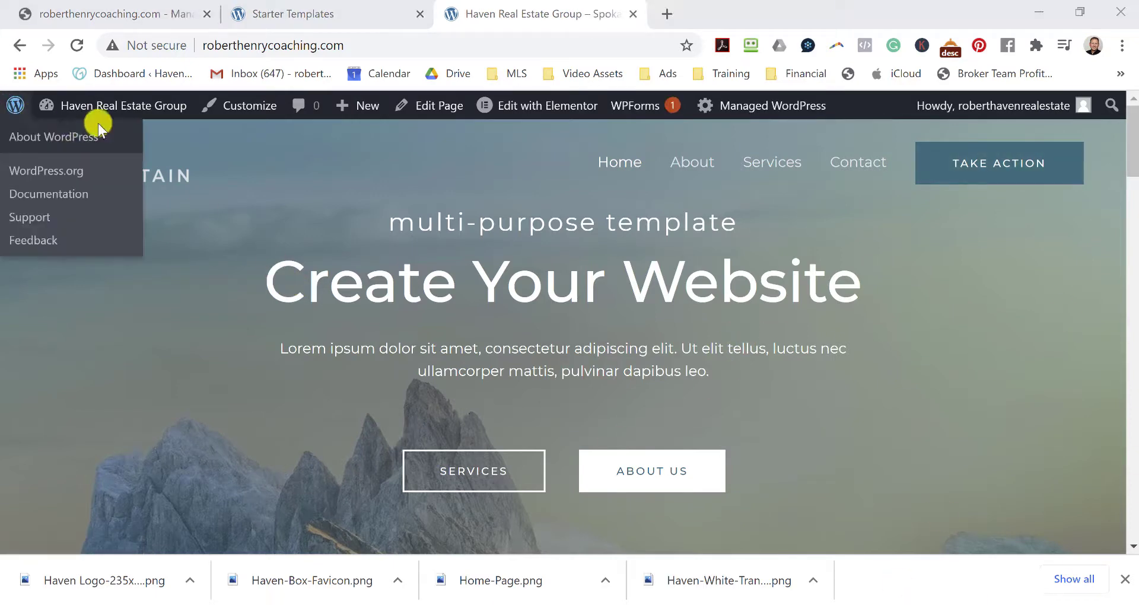
mouse_move(87, 108)
click(72, 137)
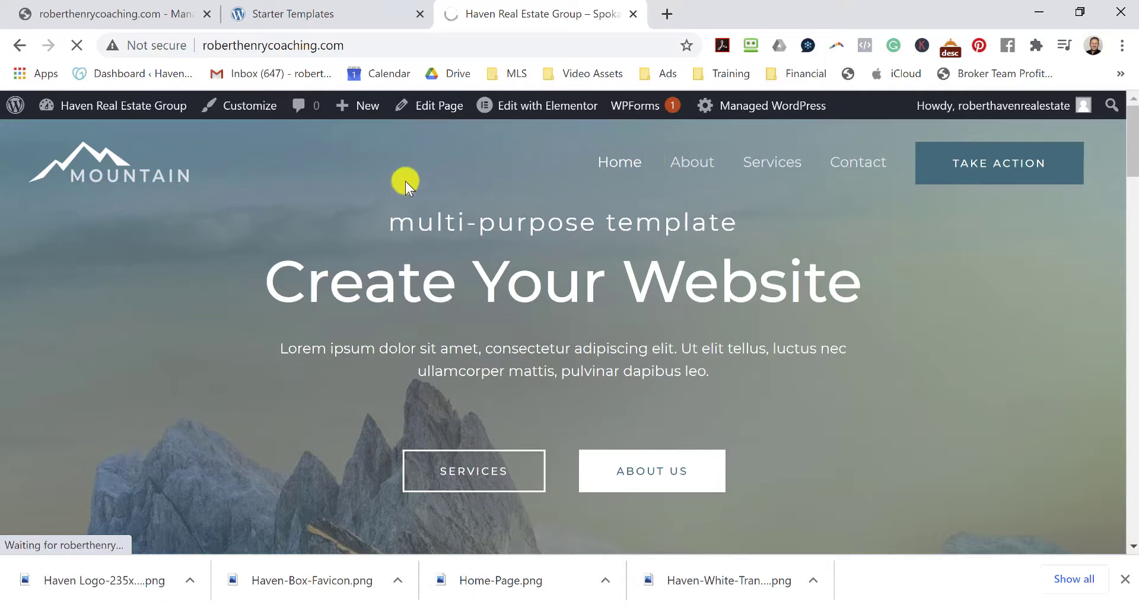
mouse_move(117, 113)
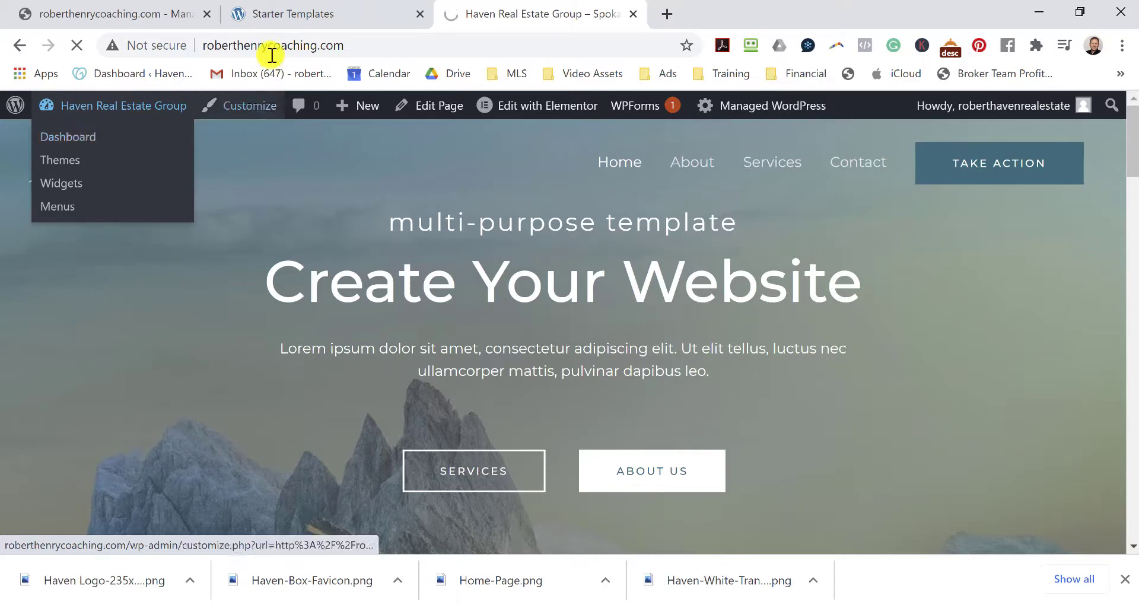
click(291, 14)
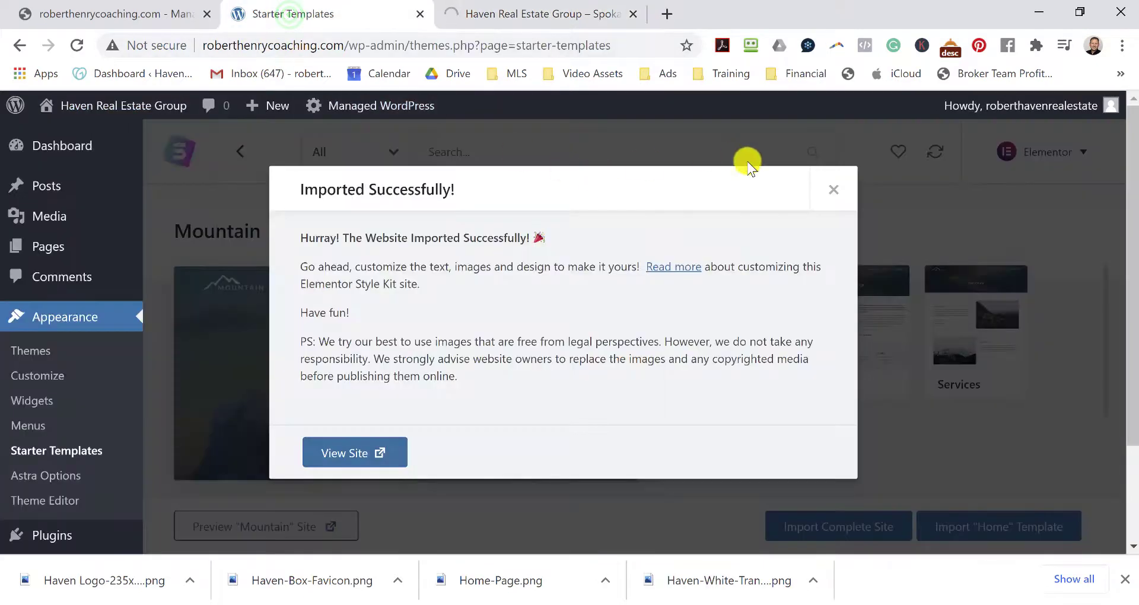
Dismiss the import success message and open the All Pages list.
click(829, 191)
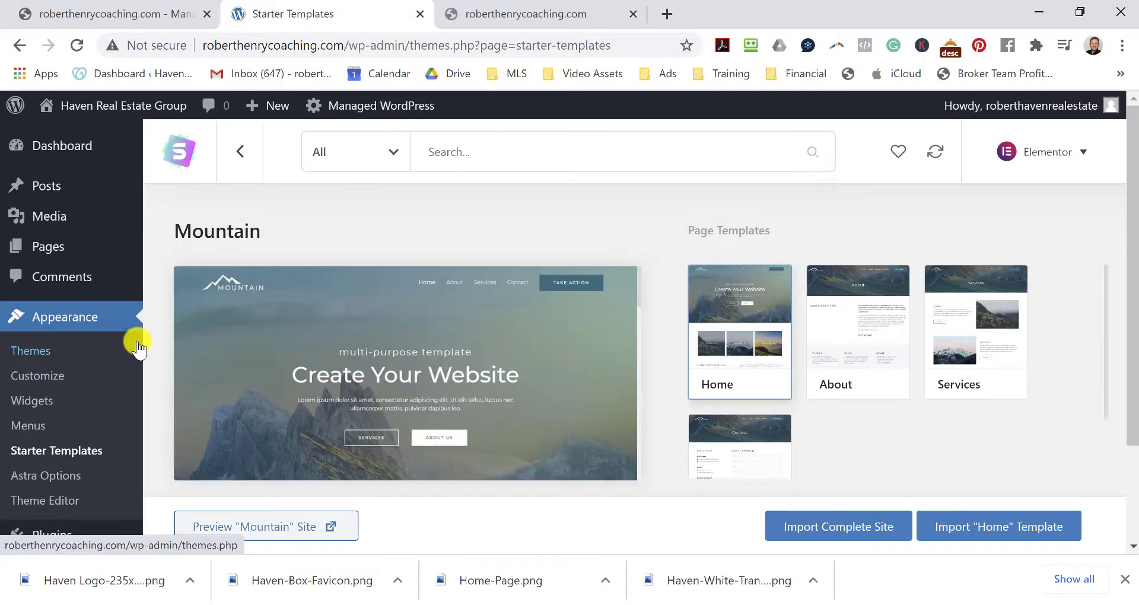
scroll(86, 367, down, 2)
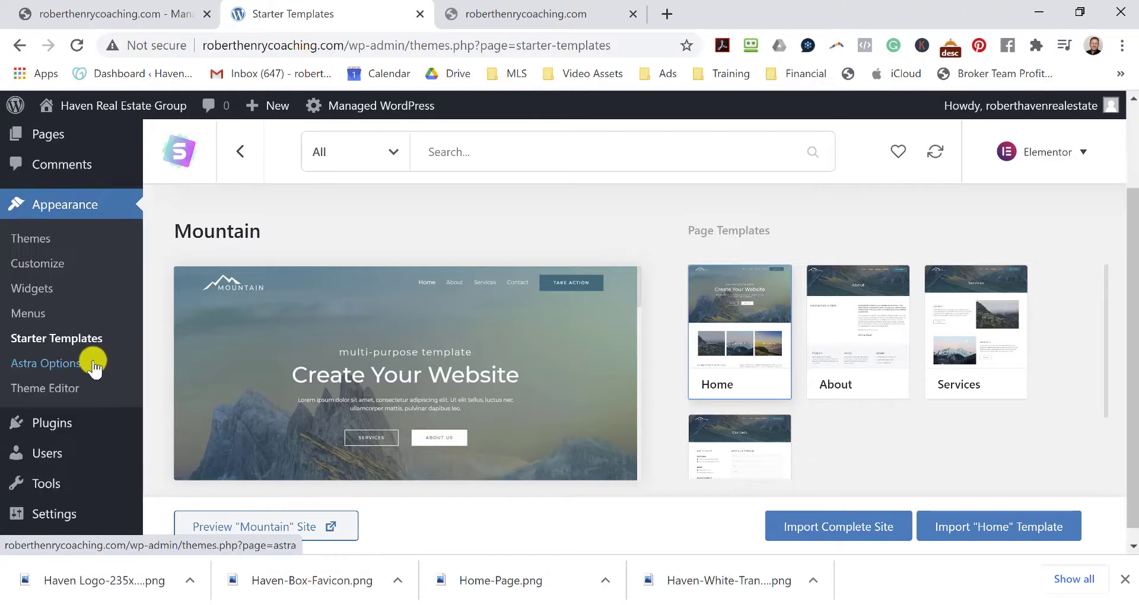
scroll(89, 356, up, 2)
mouse_move(134, 243)
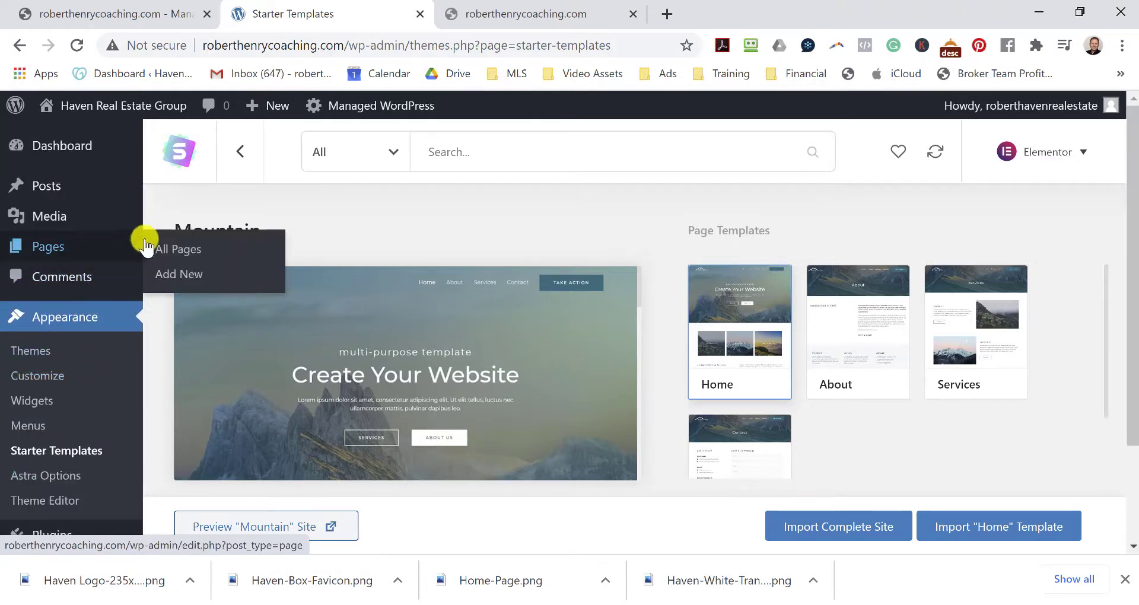
click(181, 252)
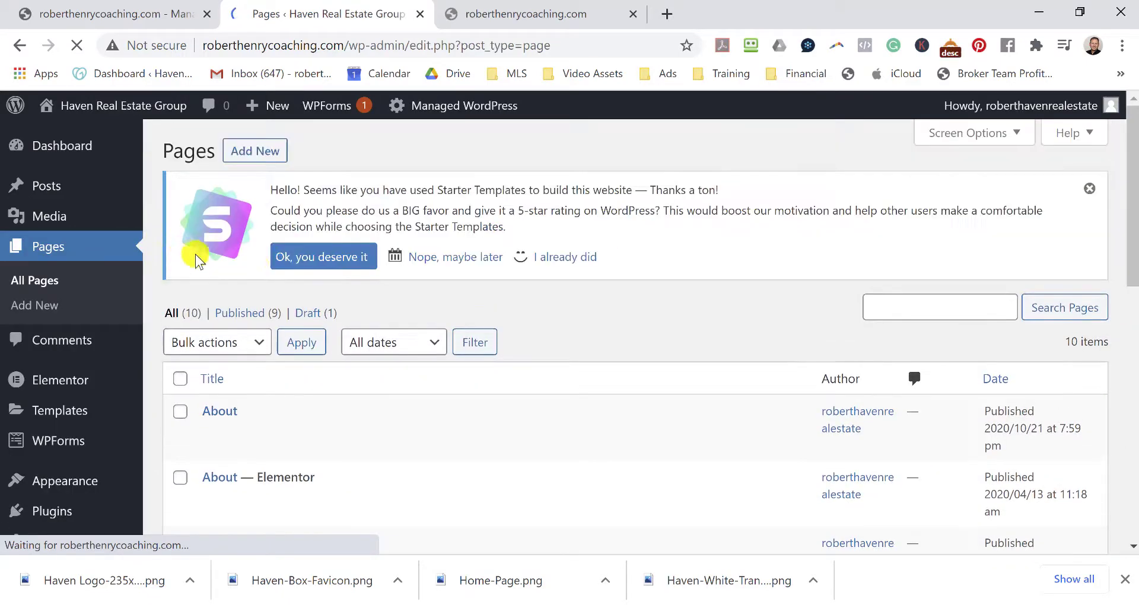
scroll(474, 371, down, 5)
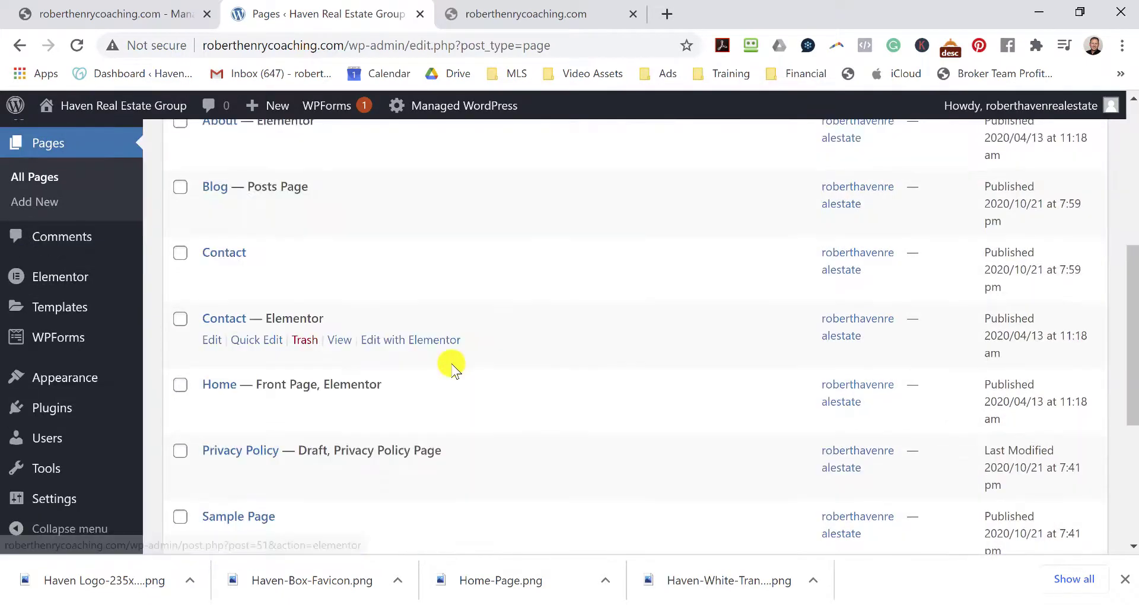
scroll(452, 369, down, 3)
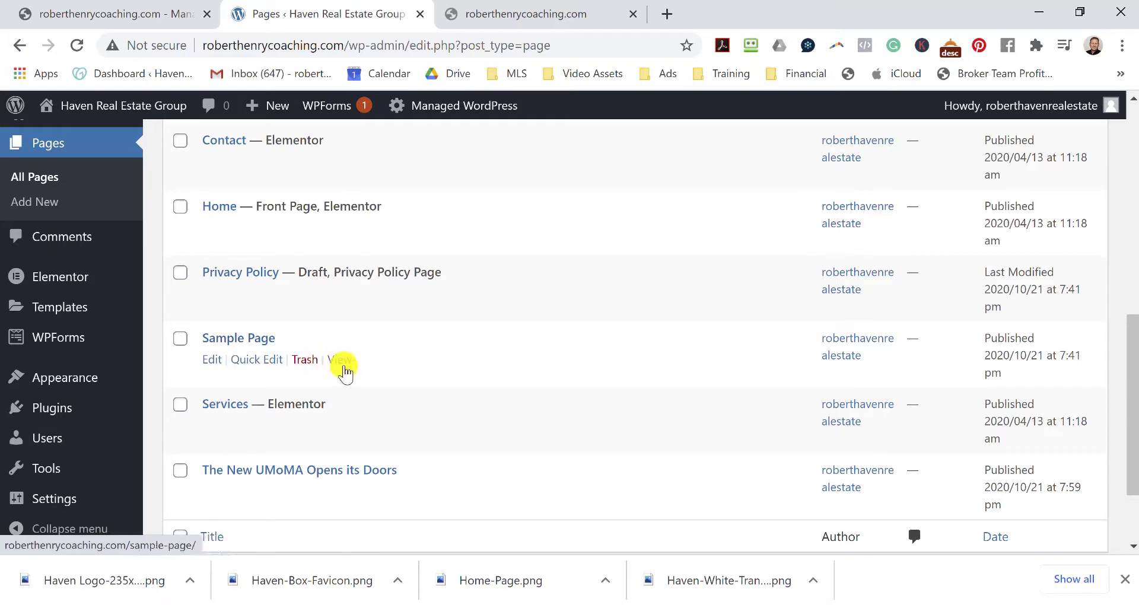
Preview the Sample Page in a separate tab, then close it.
right_click(342, 364)
click(378, 376)
click(542, 13)
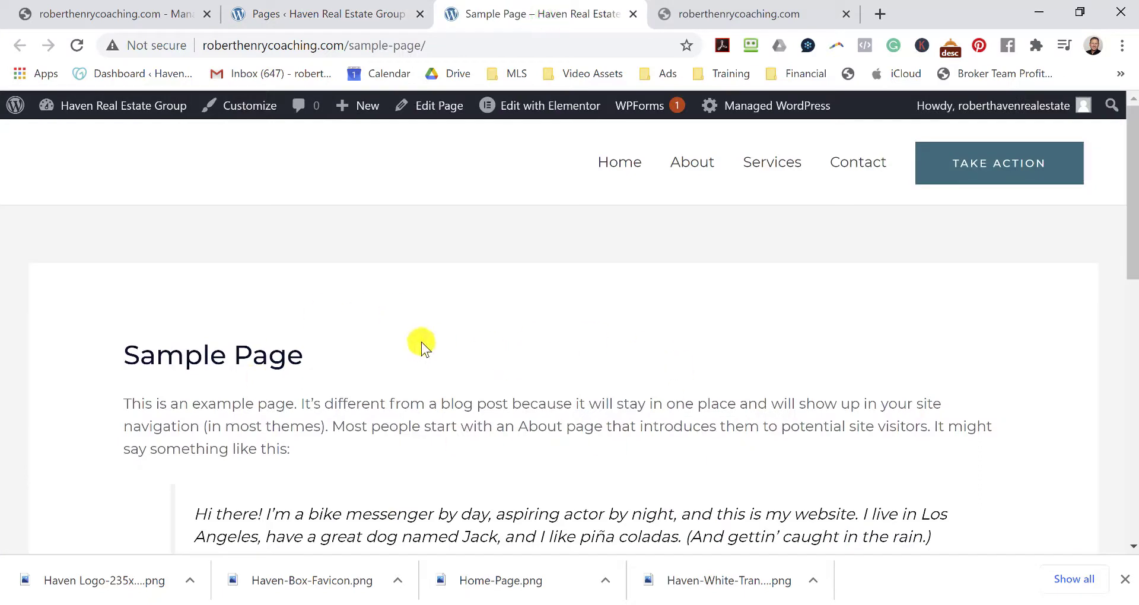
scroll(420, 343, down, 12)
scroll(422, 358, up, 12)
click(634, 14)
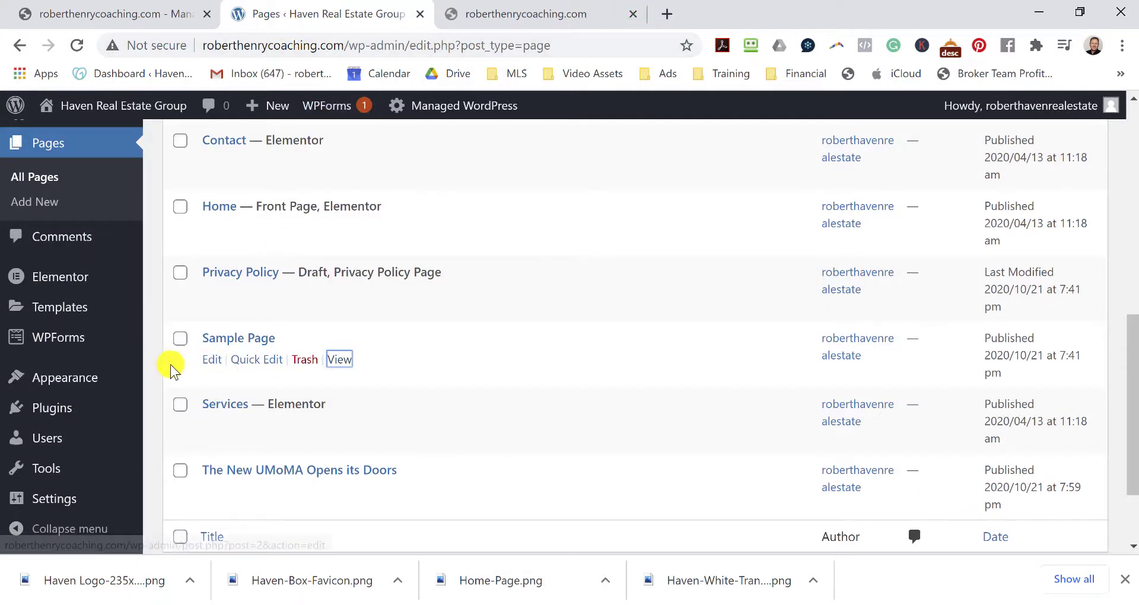
Trash the Sample Page and delete it permanently from the Trash.
click(305, 360)
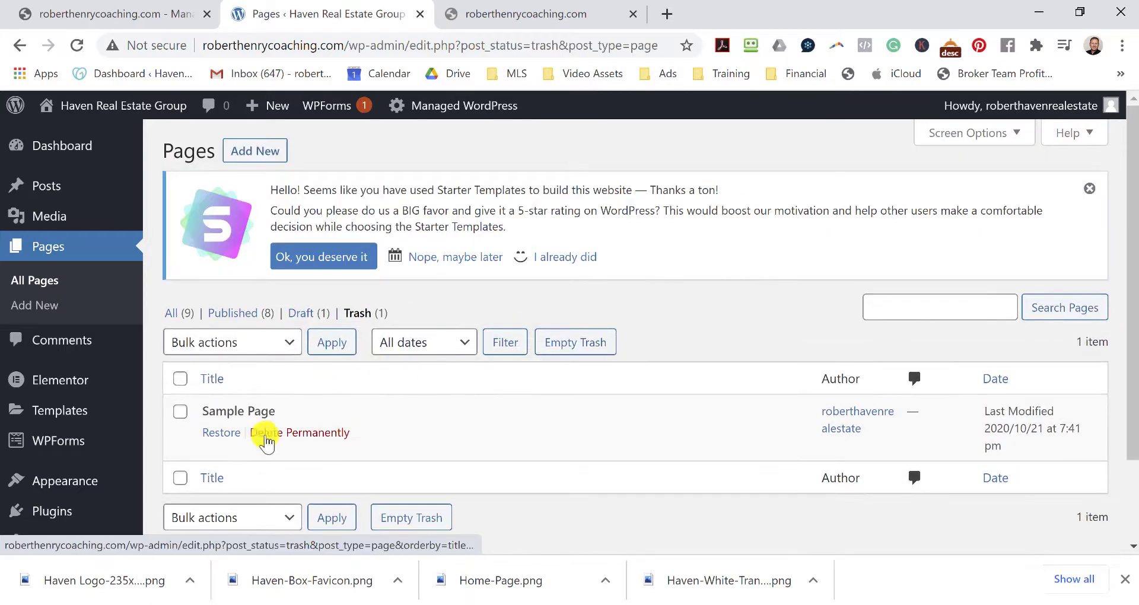
click(177, 411)
click(318, 438)
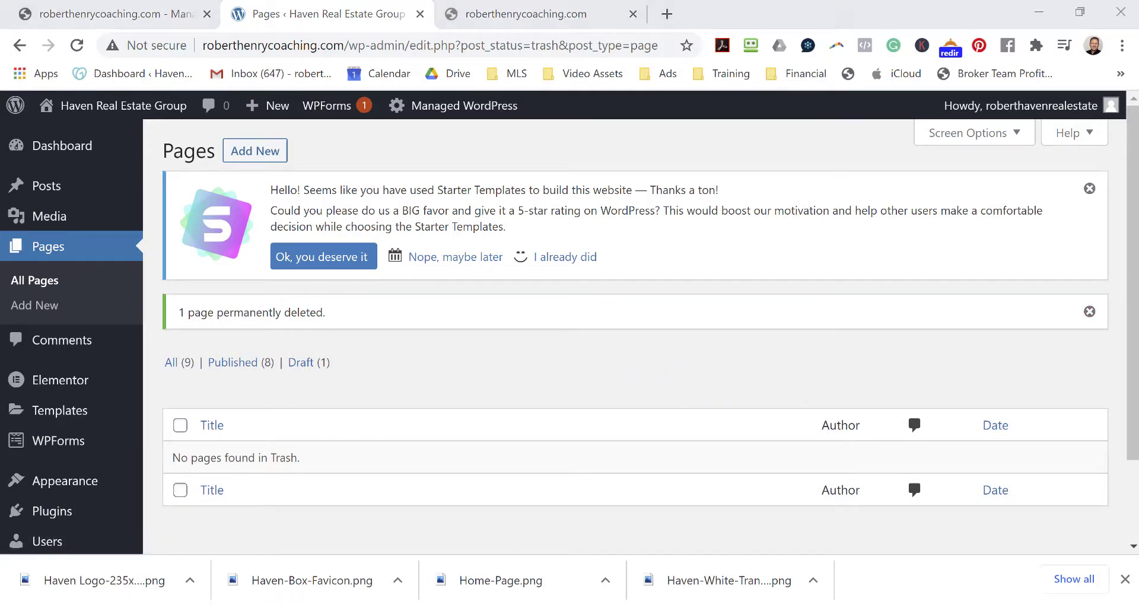
Create a new page titled 'Selling'.
click(258, 152)
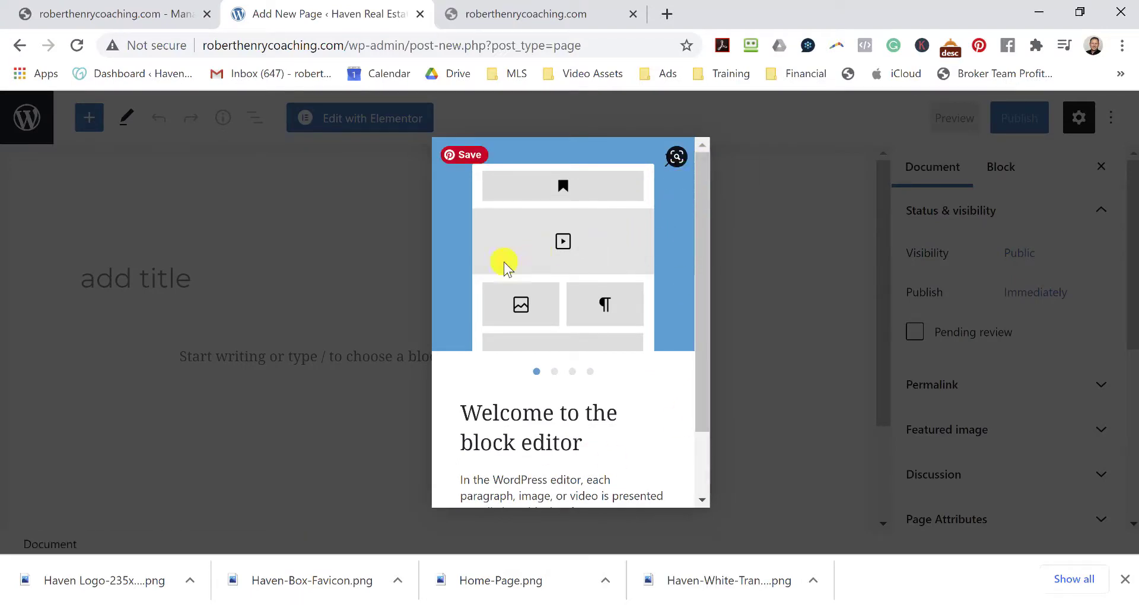
click(678, 163)
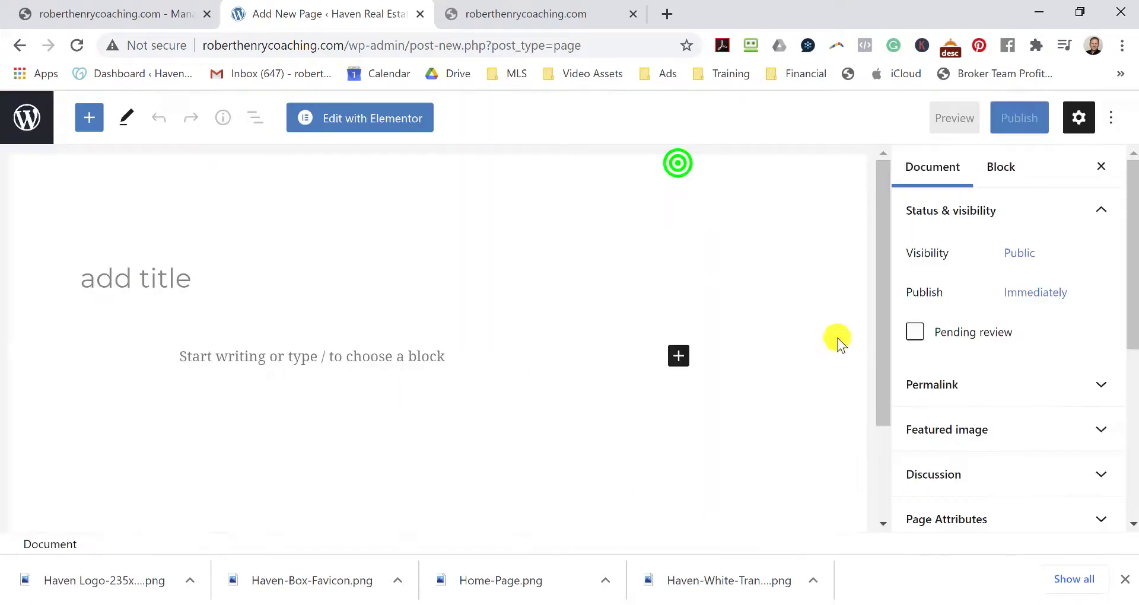
click(185, 273)
text(selling)
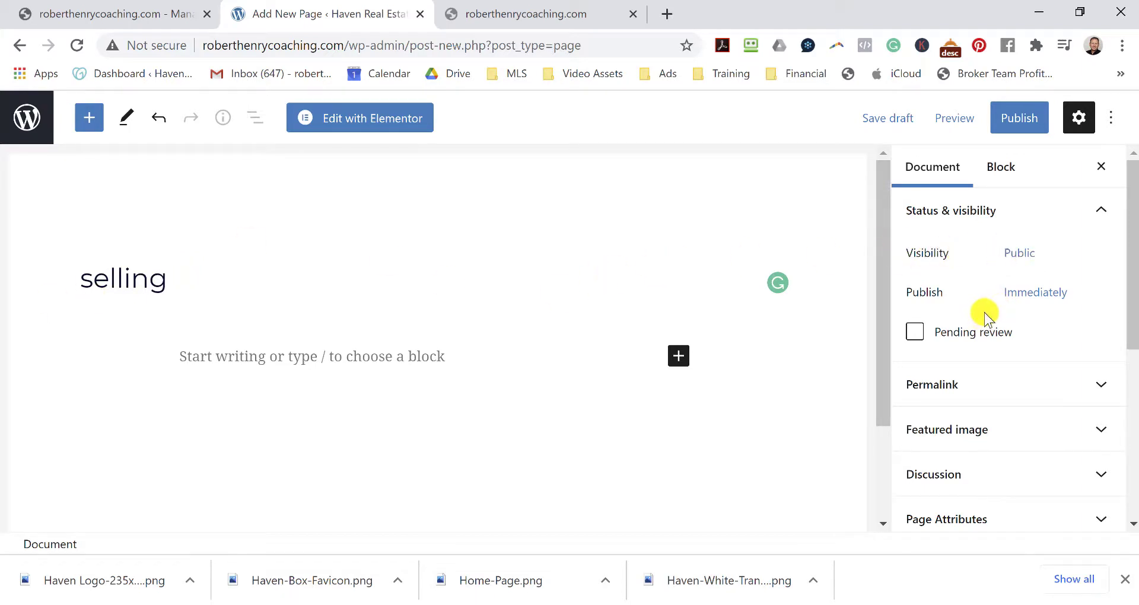
Set Transparent Header to Enabled in the page's Astra Settings.
scroll(1010, 316, down, 5)
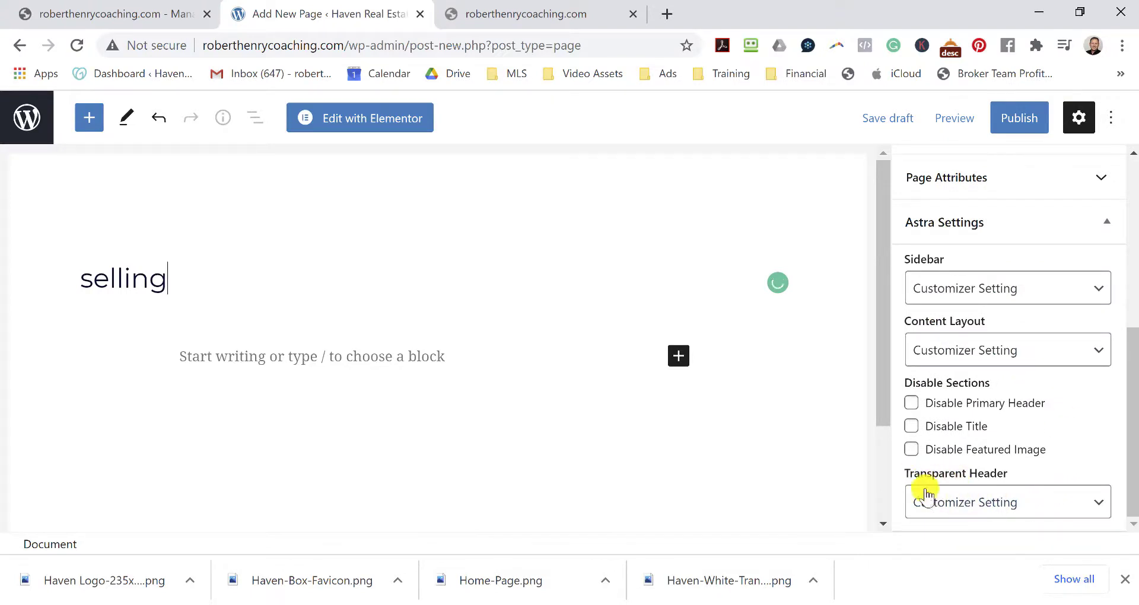
click(1053, 504)
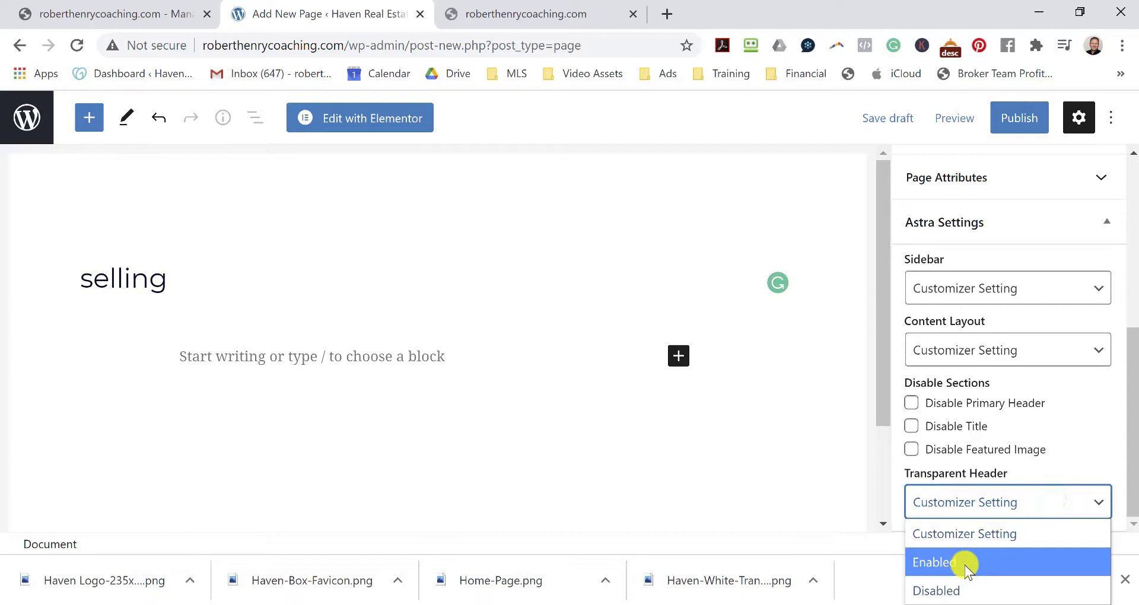
click(965, 563)
scroll(1062, 435, up, 6)
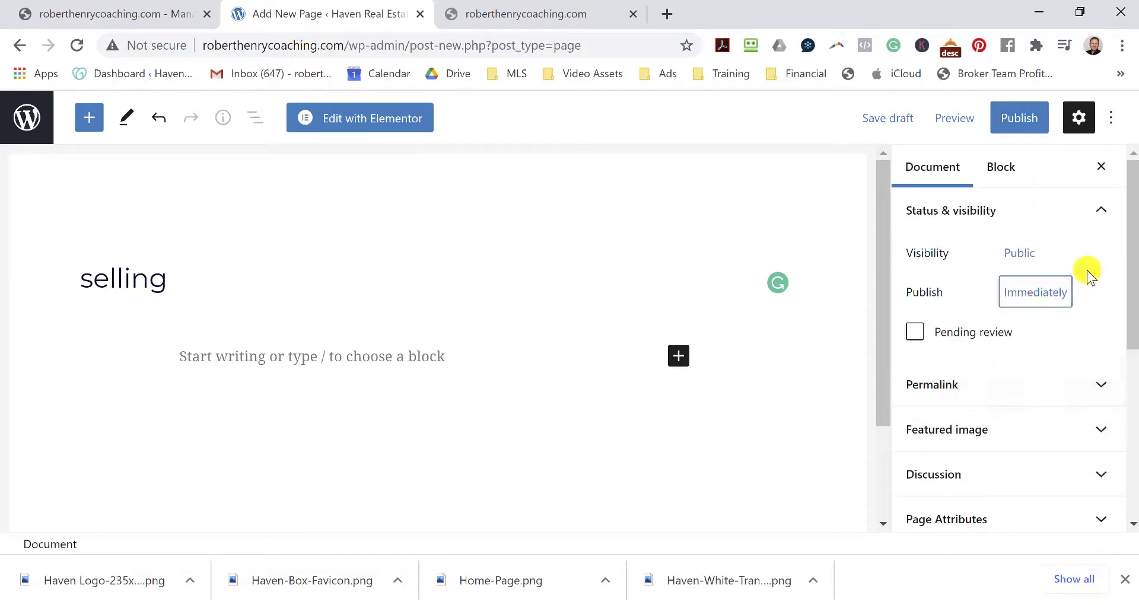
Publish the Selling page and open it in Elementor.
click(1032, 121)
click(970, 125)
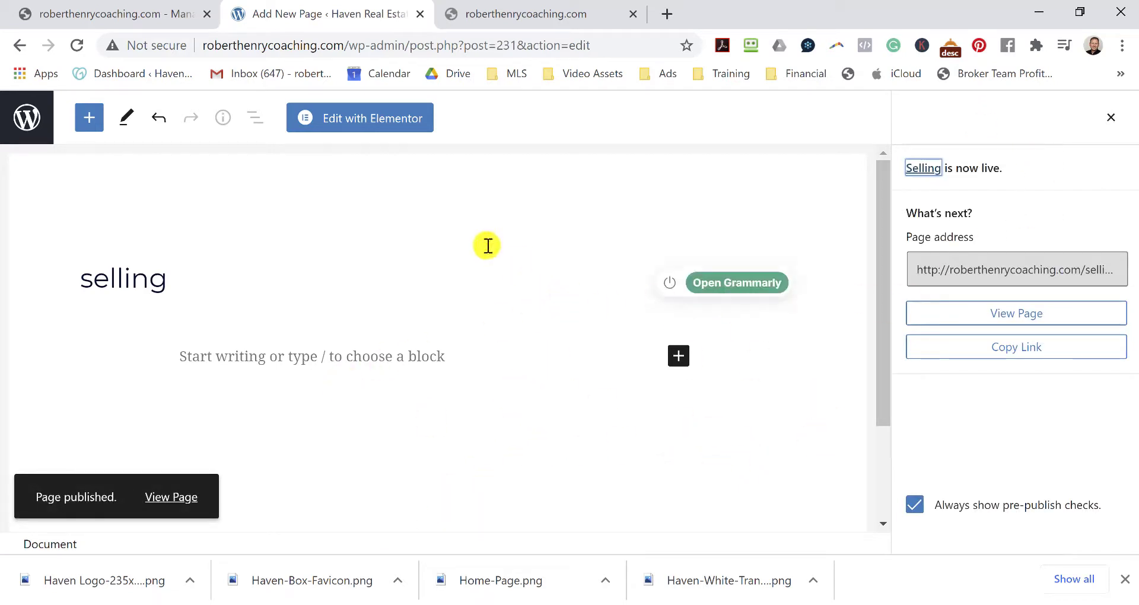
click(378, 132)
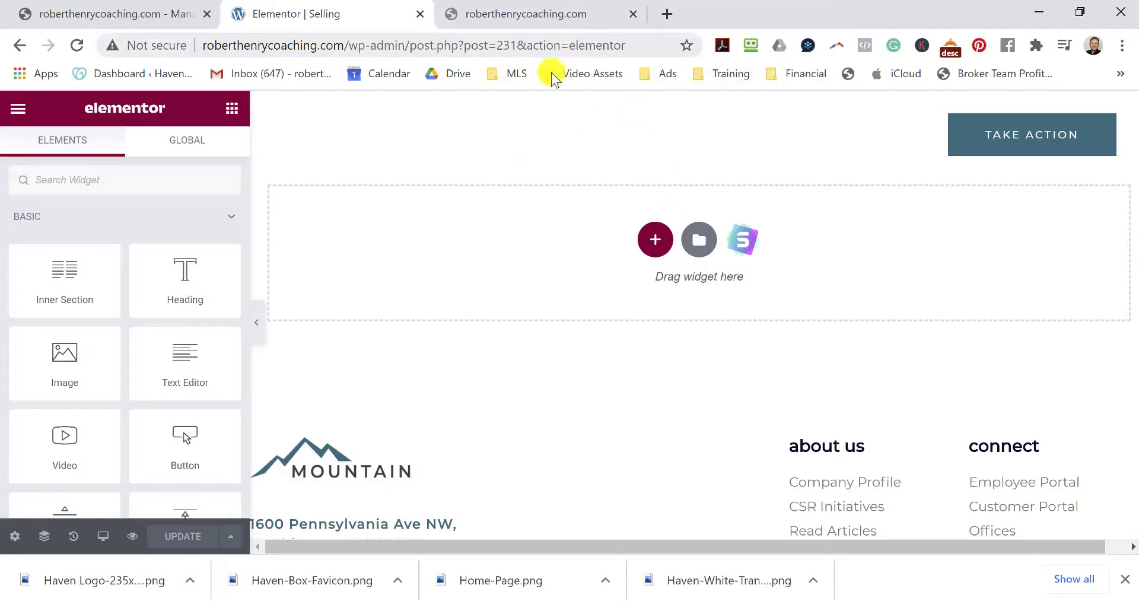
Glance at the website tab, then return to the Elementor Selling page editor.
click(564, 7)
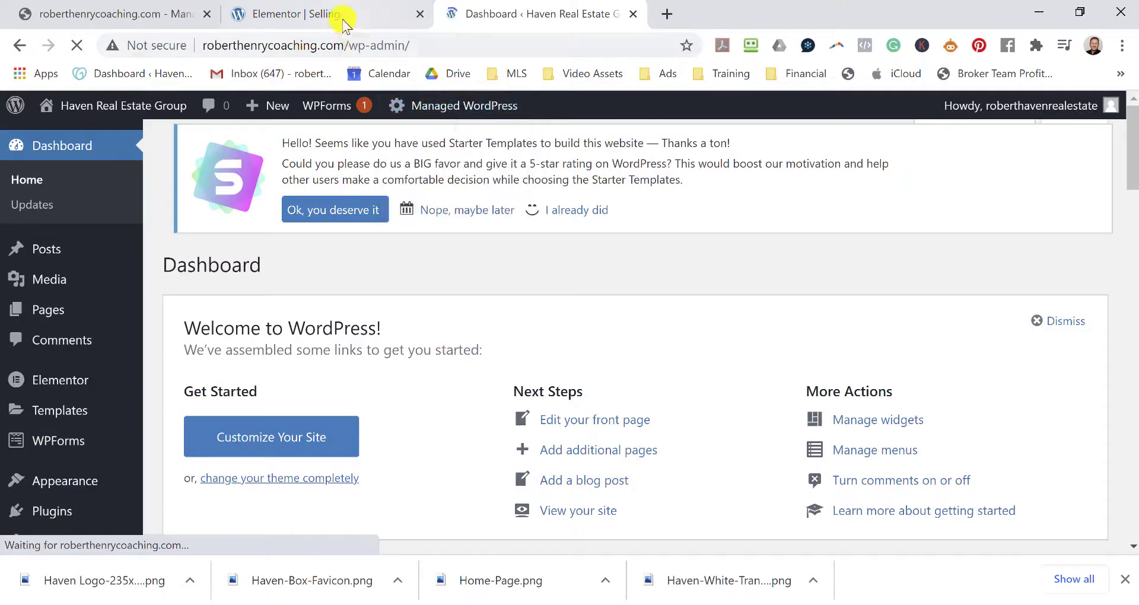
click(337, 14)
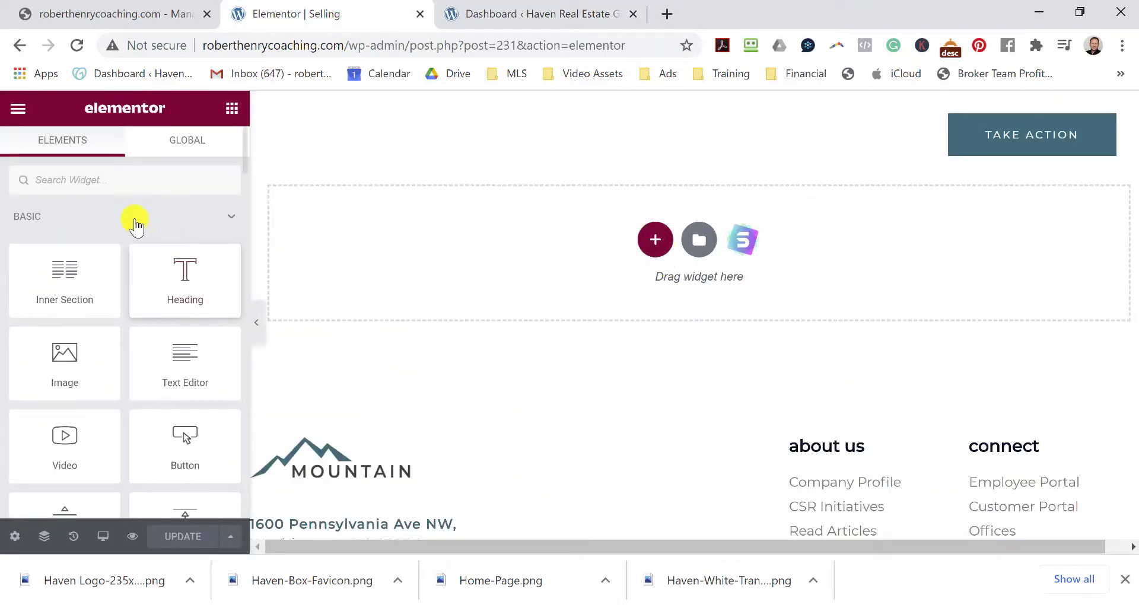
scroll(172, 270, down, 10)
scroll(181, 321, up, 10)
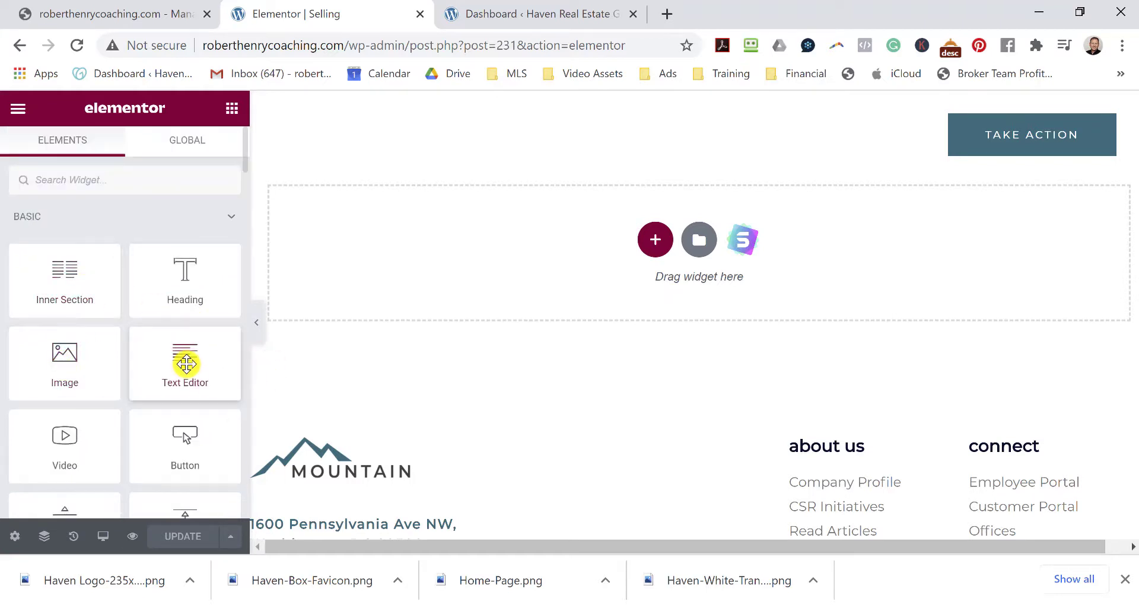
Preview the section structure picker, cancel it, and open the template Library's Pages tab.
click(656, 238)
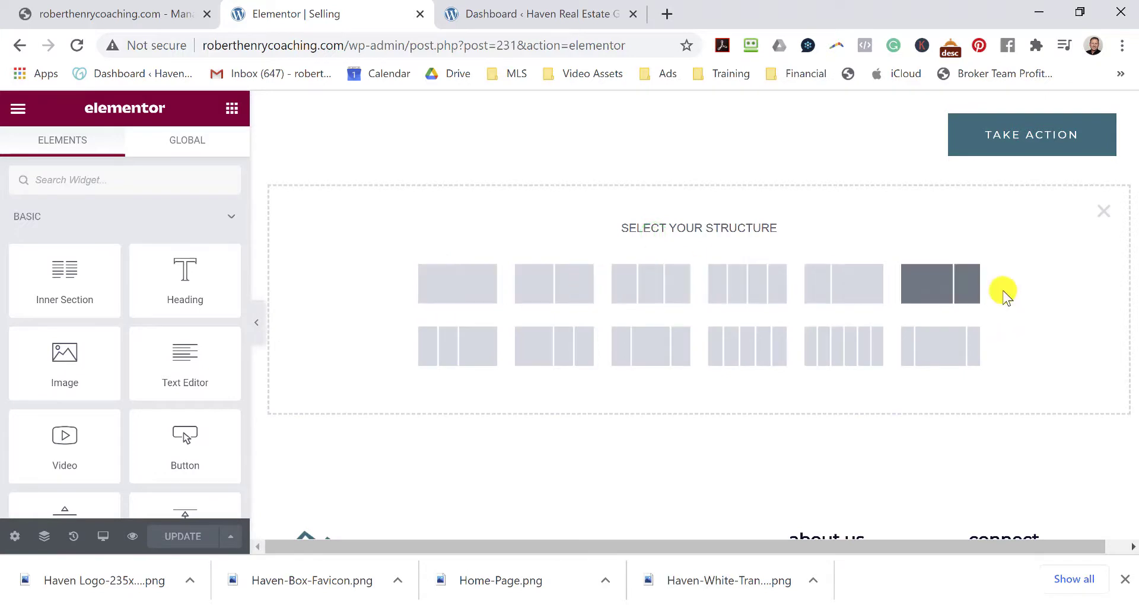
click(537, 475)
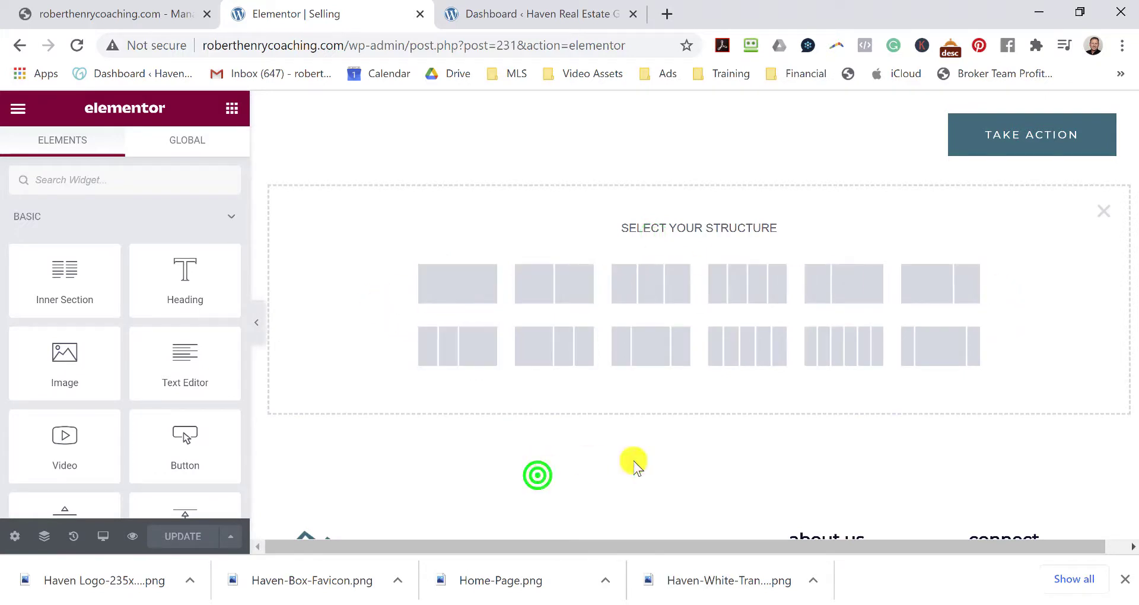
click(1102, 211)
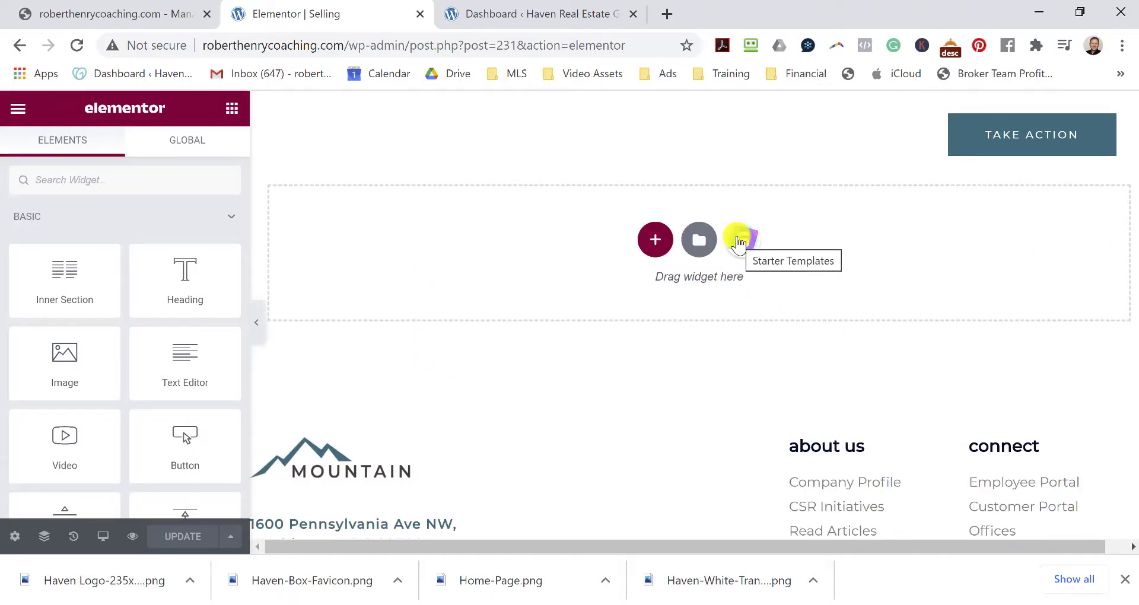
click(699, 245)
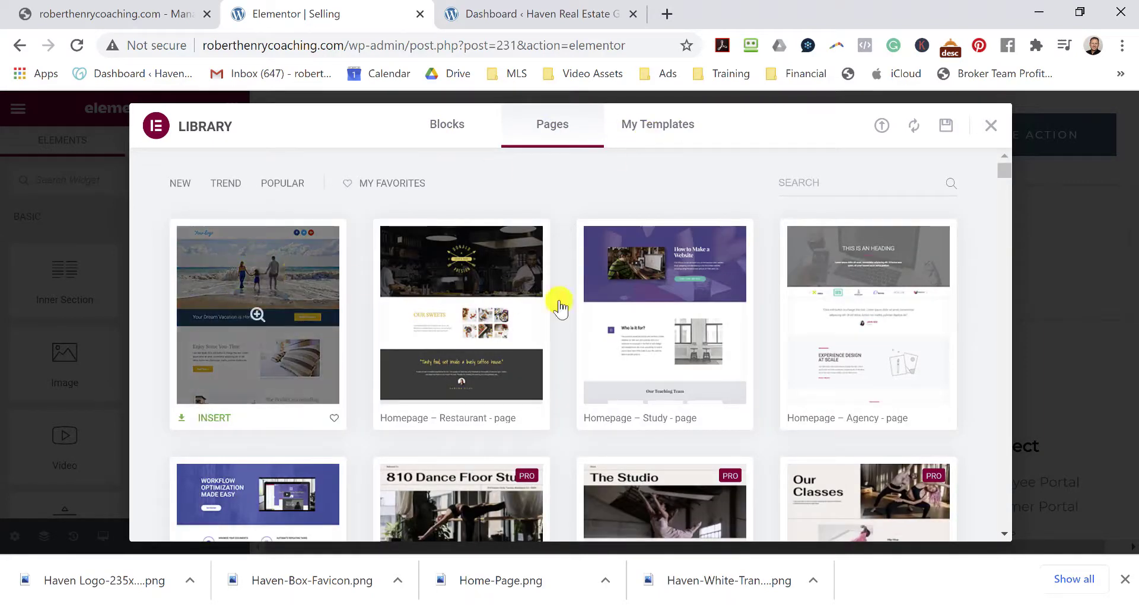
scroll(585, 368, down, 20)
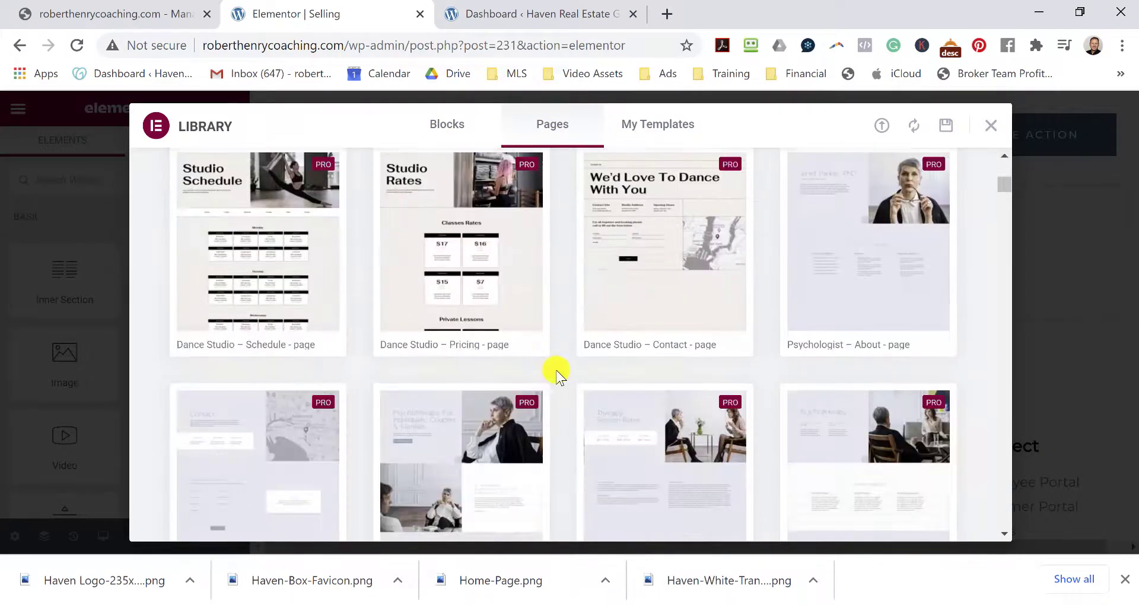
scroll(567, 369, up, 20)
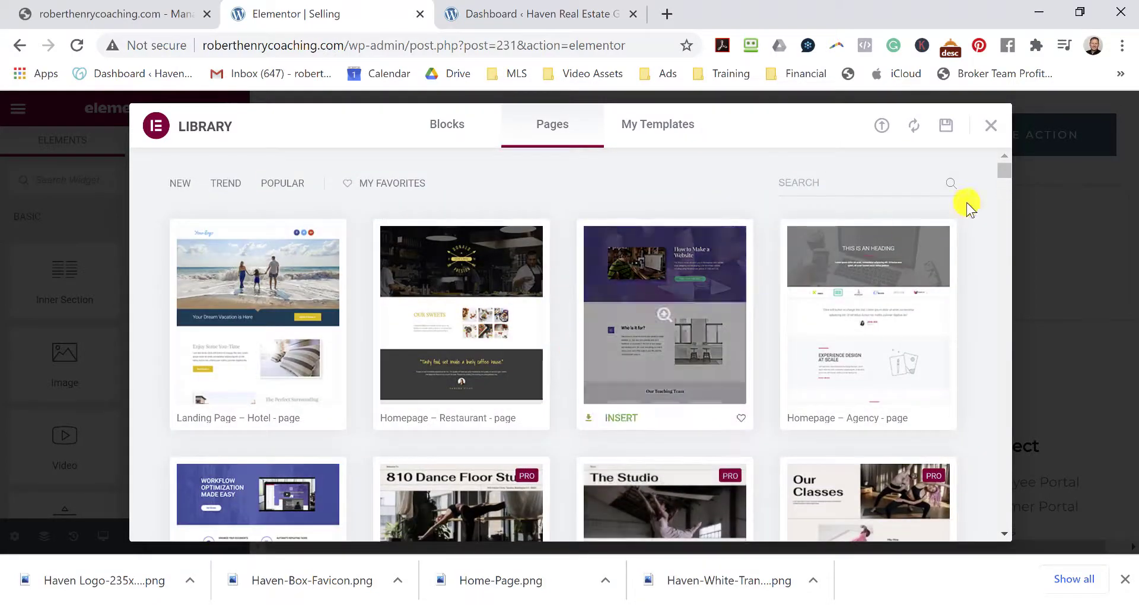
click(989, 127)
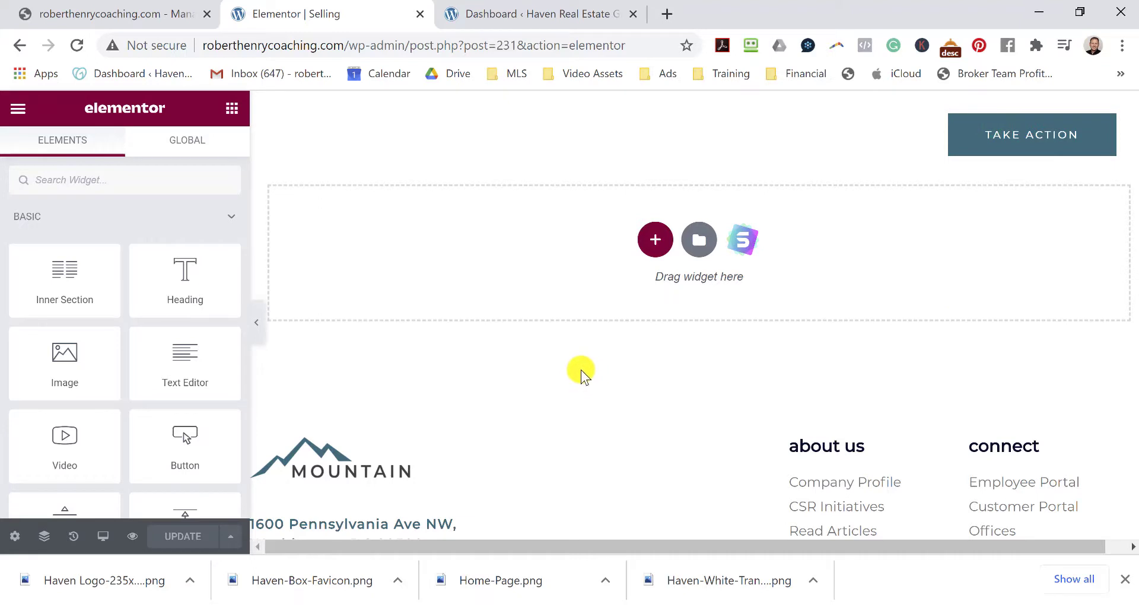
drag(67, 456, 67, 428)
click(655, 238)
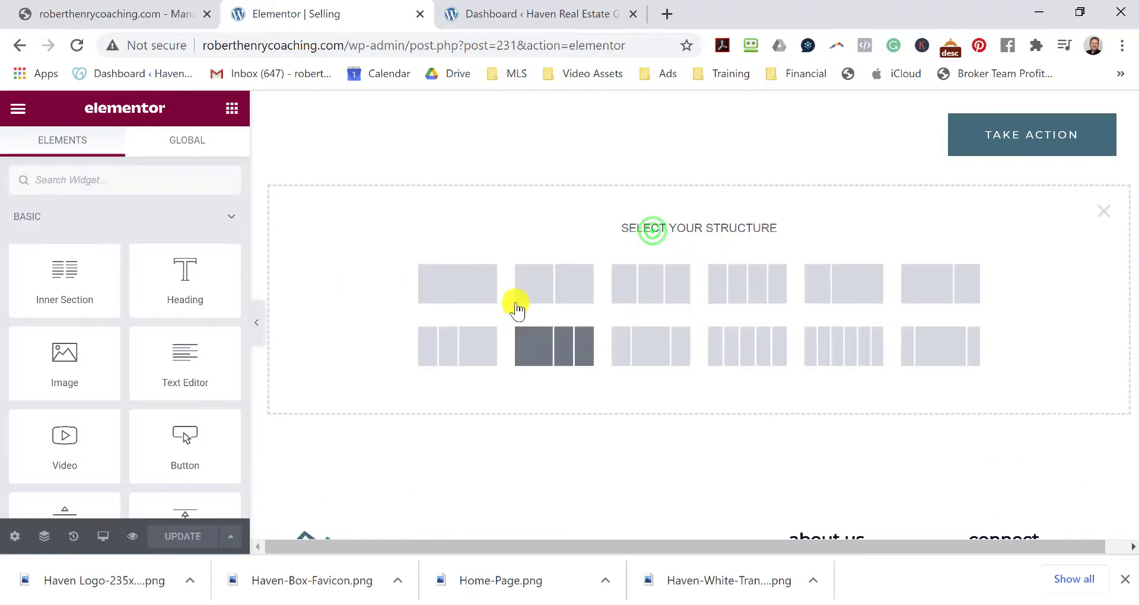
click(459, 285)
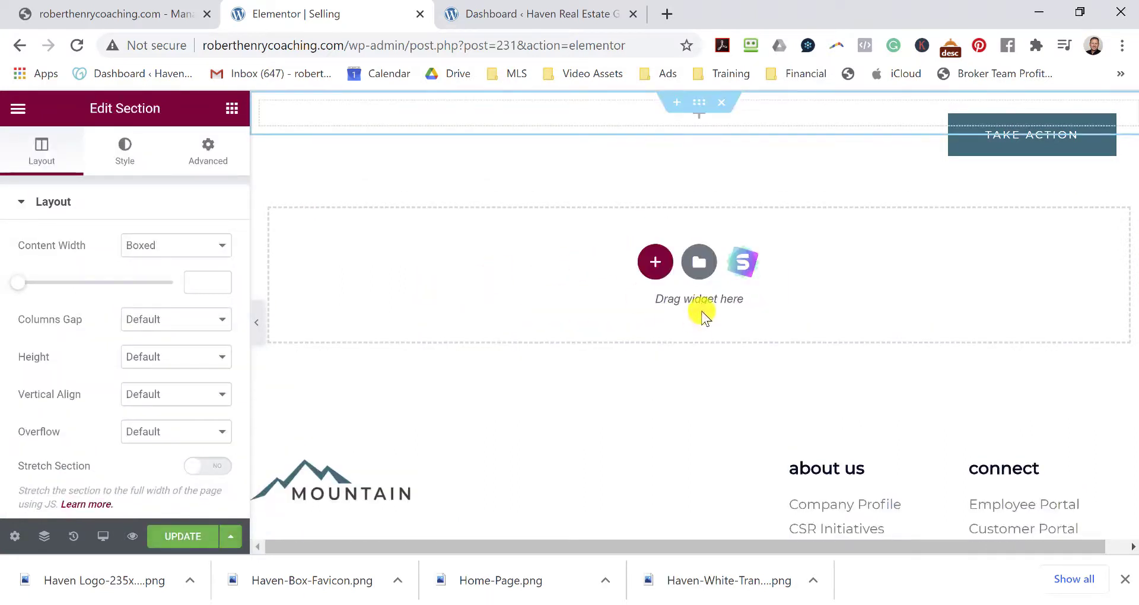
click(699, 115)
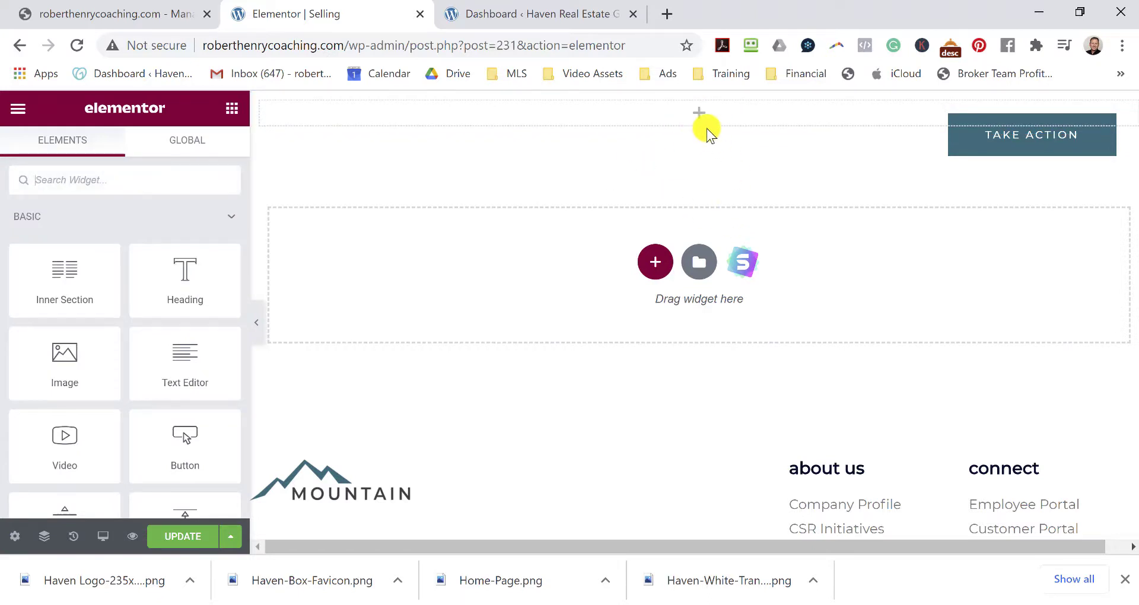
click(701, 117)
drag(53, 459, 702, 121)
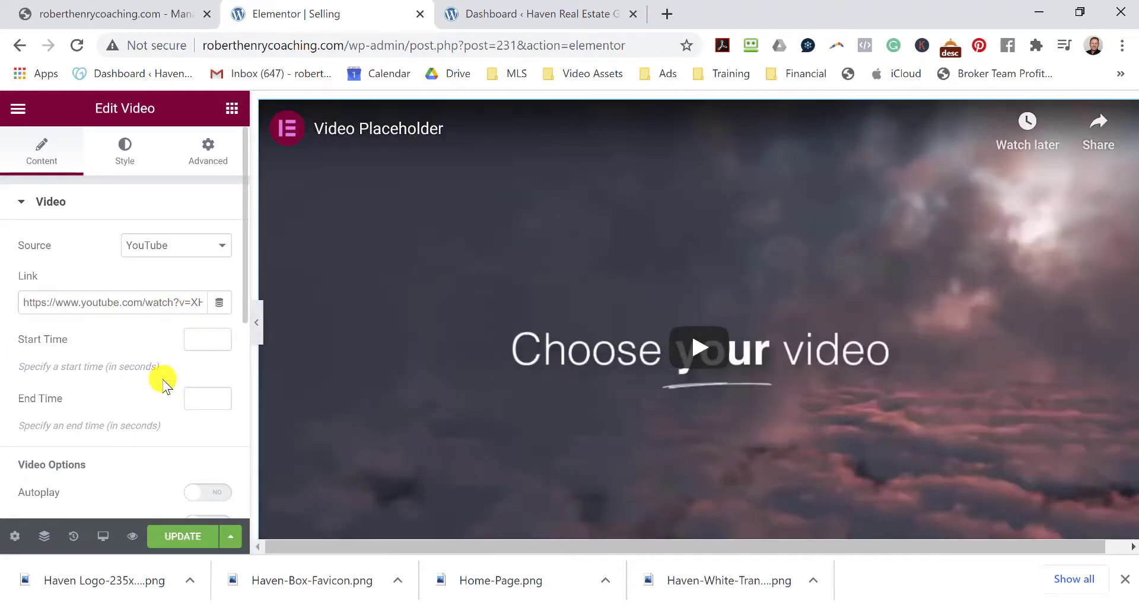
scroll(162, 376, down, 6)
scroll(202, 249, up, 6)
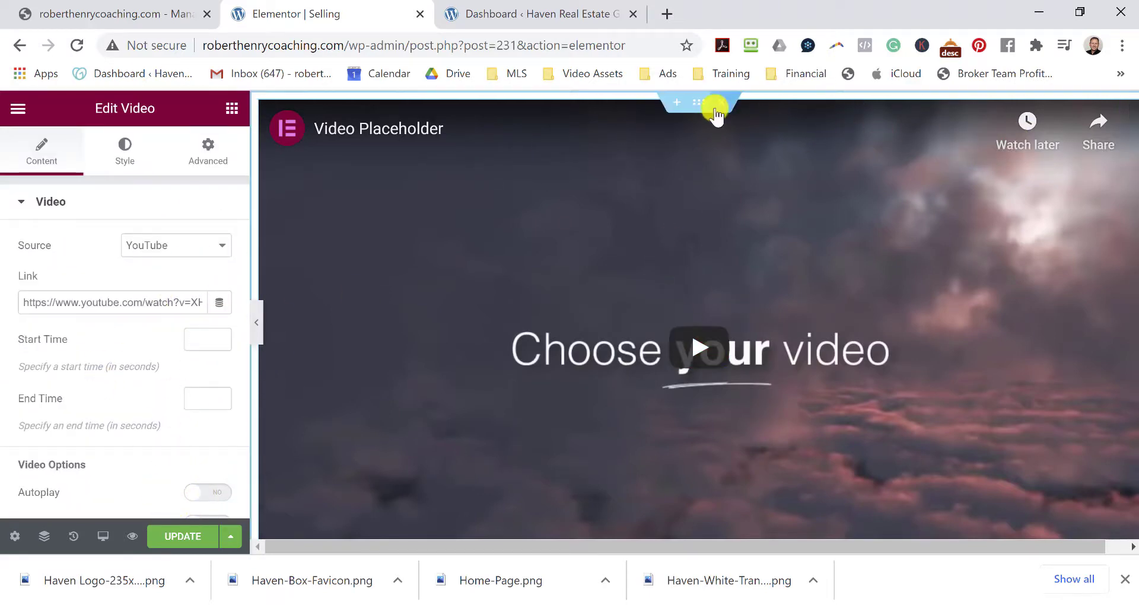
click(721, 104)
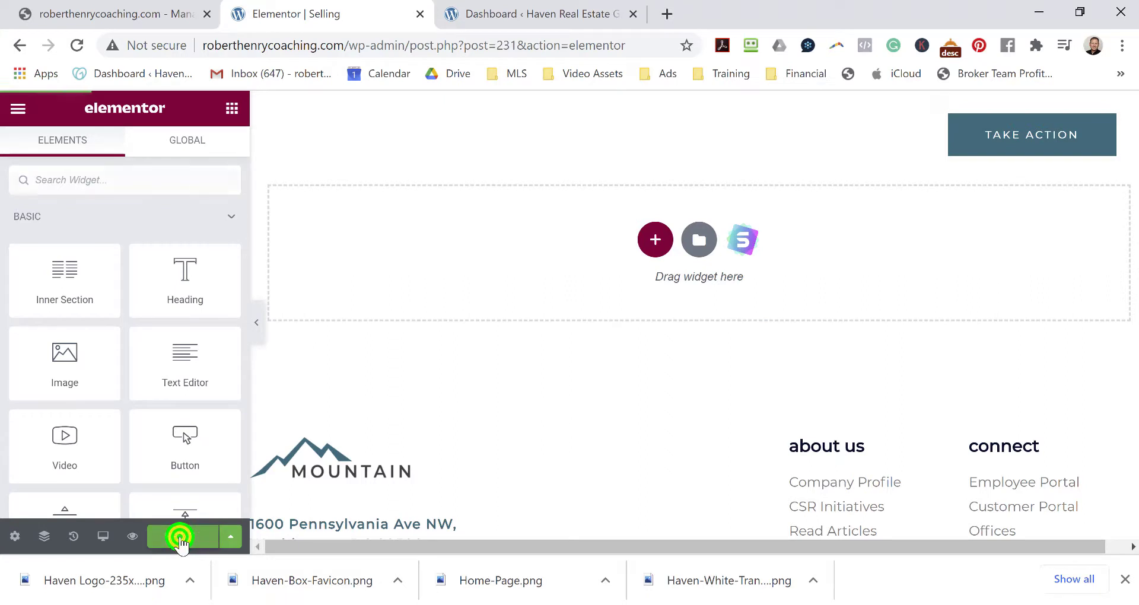
click(179, 537)
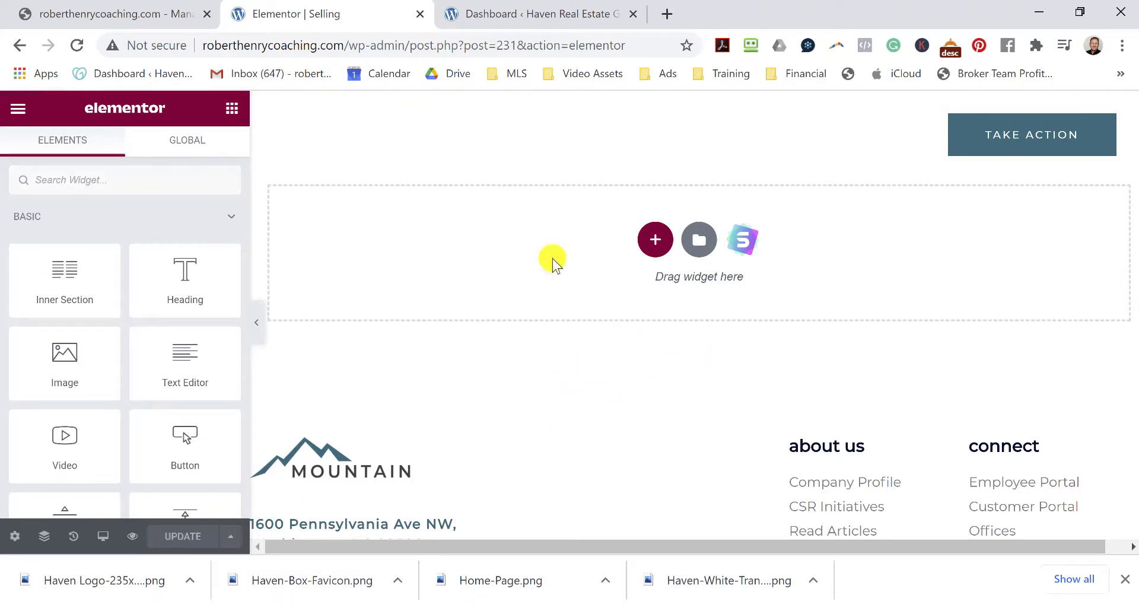
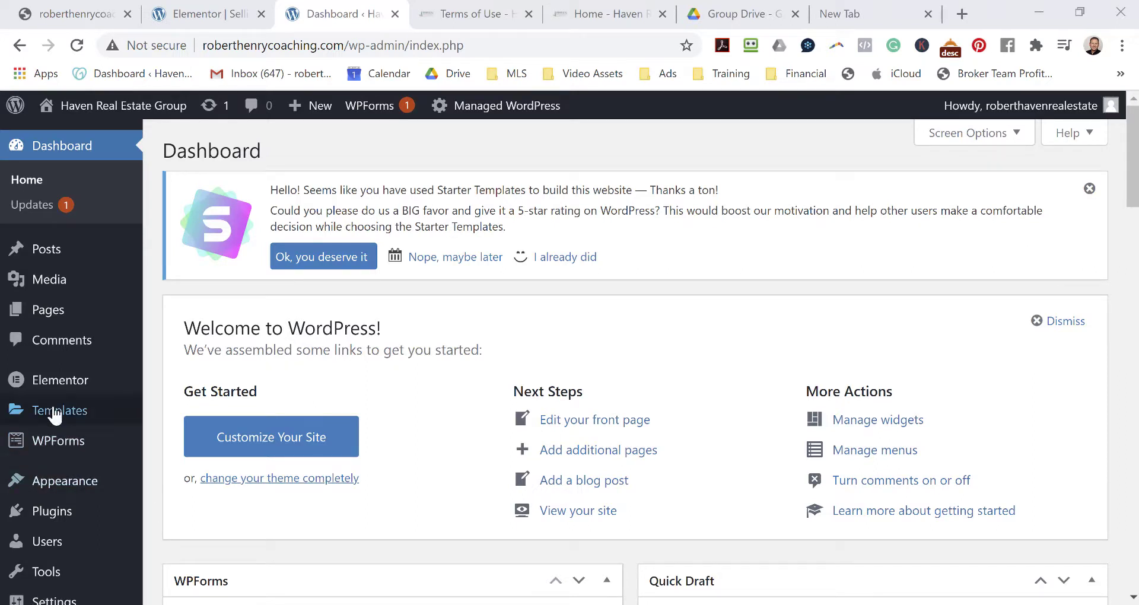
Start a new page from the admin bar's + New menu, then view the live Haven homepage.
mouse_move(312, 118)
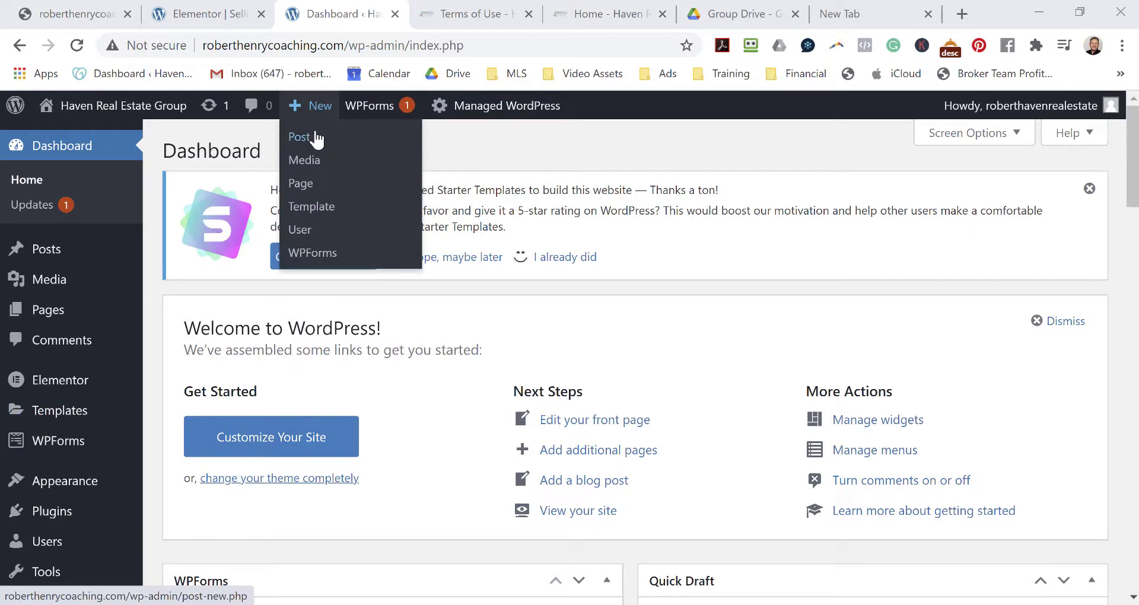
click(313, 185)
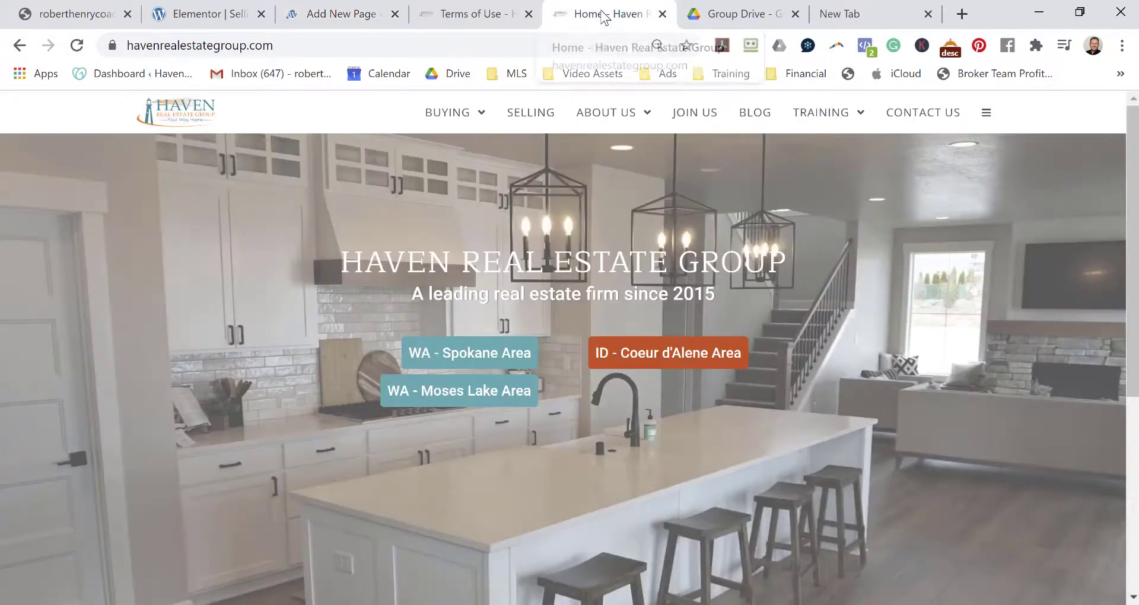
click(603, 17)
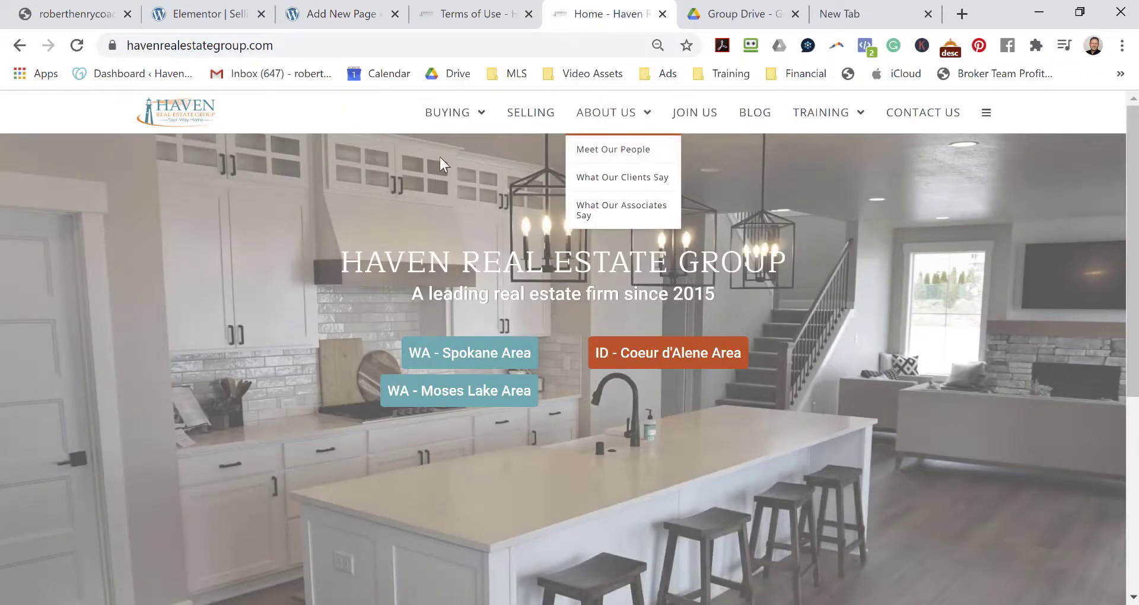
mouse_move(521, 122)
mouse_move(589, 113)
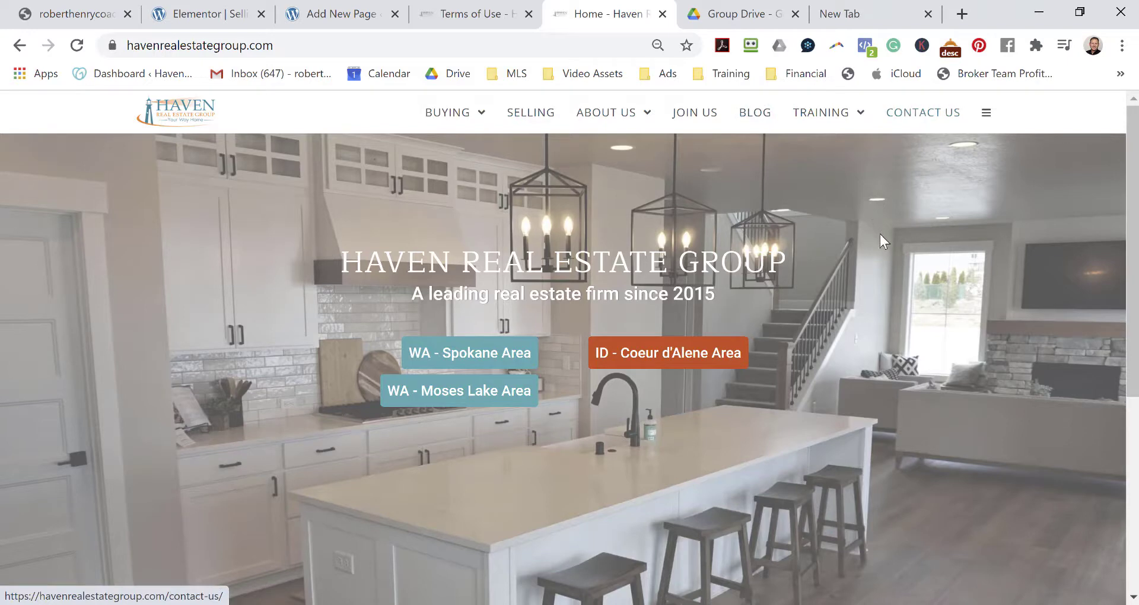
scroll(882, 256, down, 6)
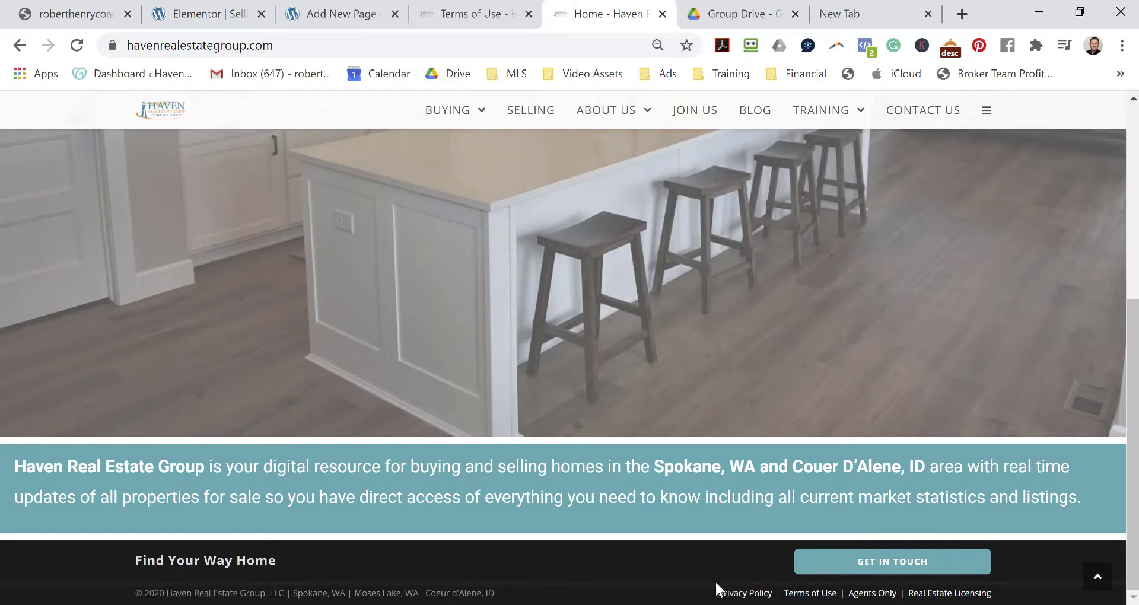
scroll(738, 547, up, 5)
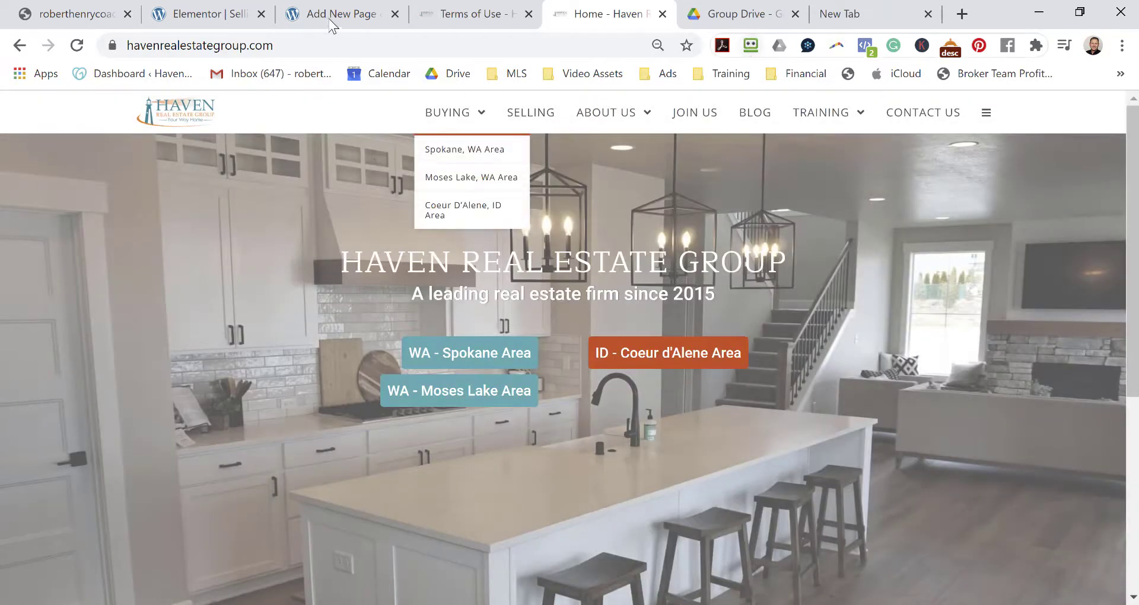
Title the new page 'buying' and set its Astra Transparent Header to Enabled.
click(342, 11)
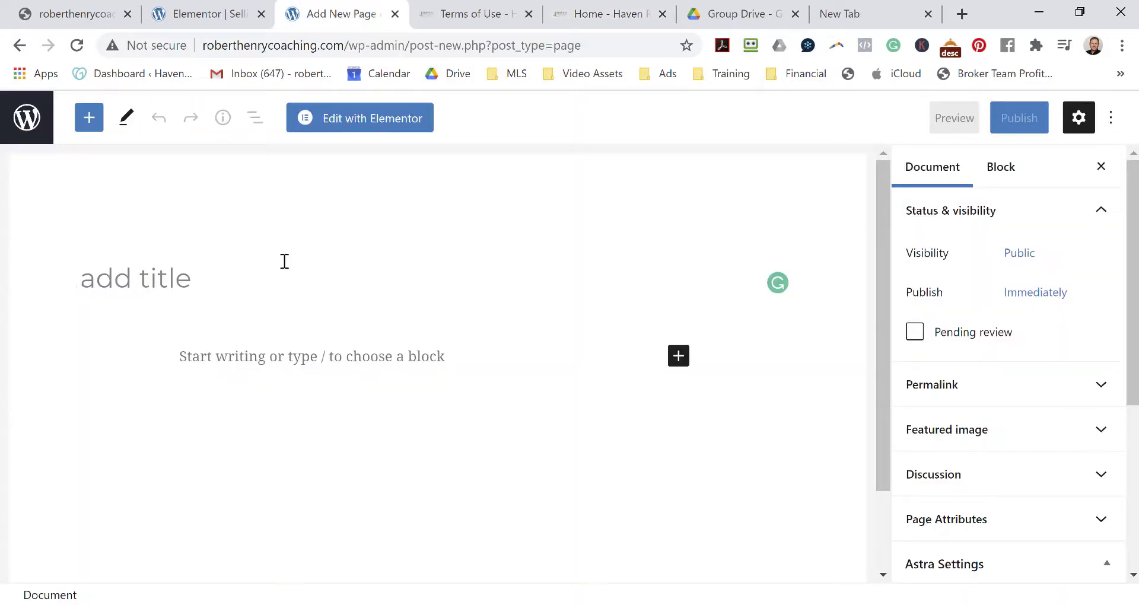
text(buying)
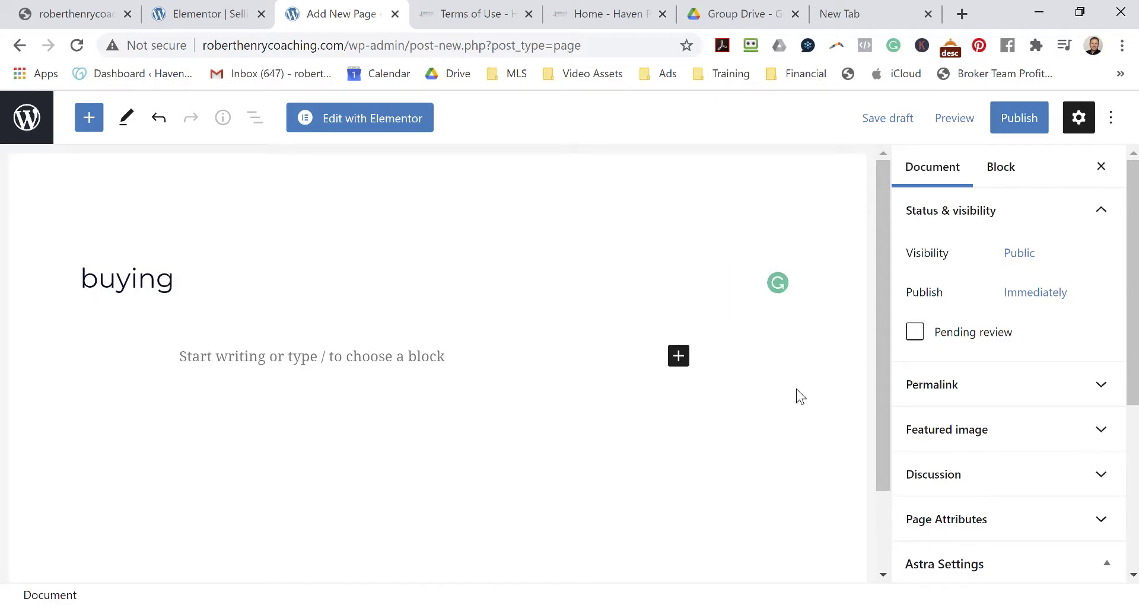
scroll(947, 325, down, 2)
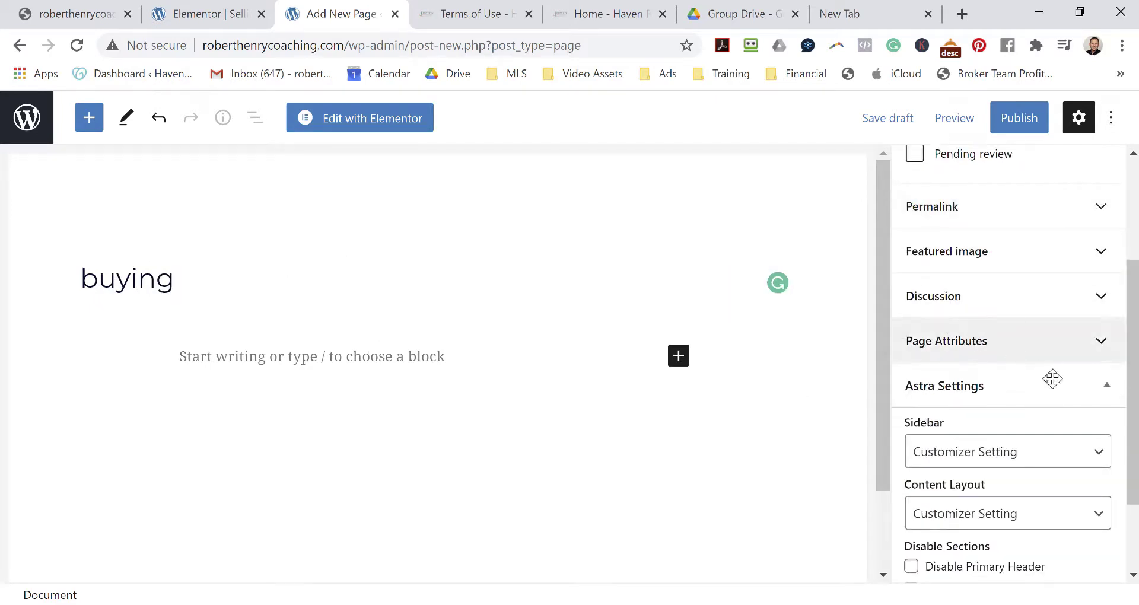
scroll(1055, 408, down, 1)
scroll(1060, 441, down, 1)
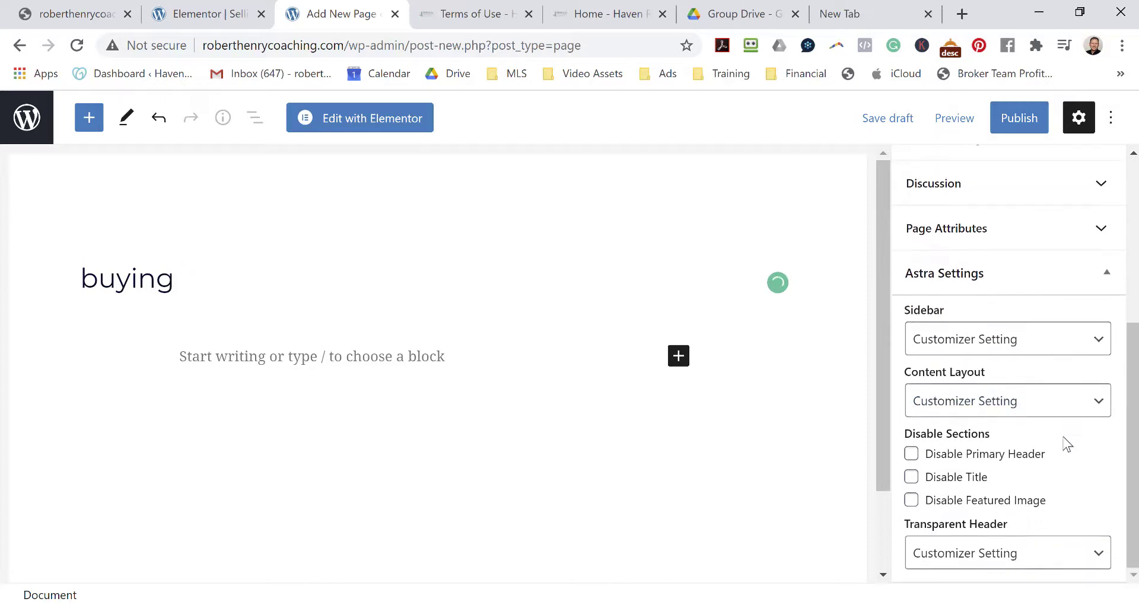
click(977, 554)
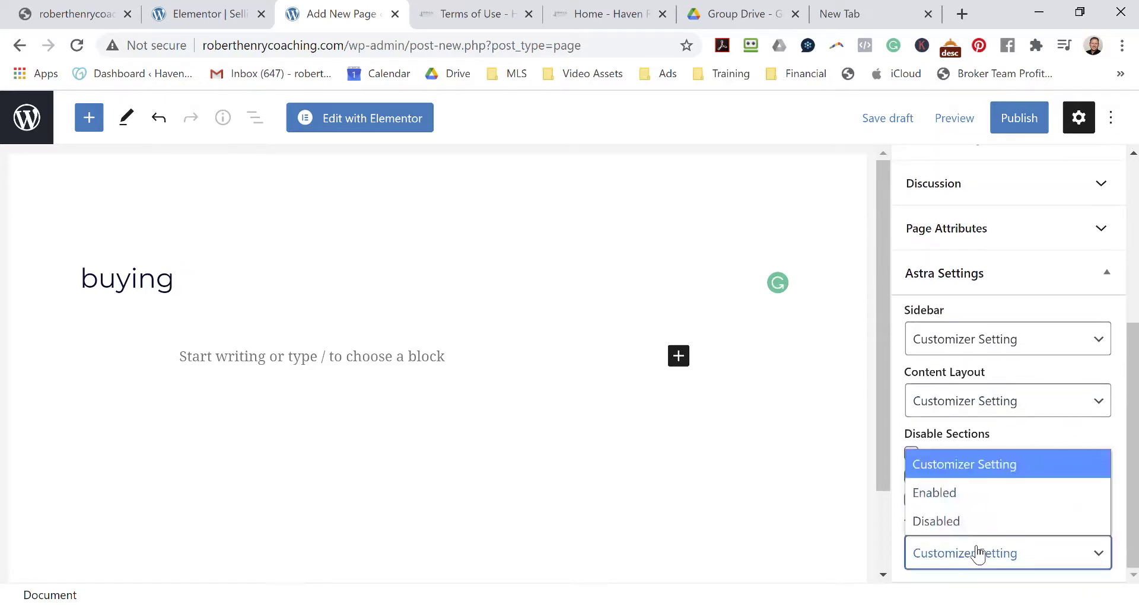
click(935, 494)
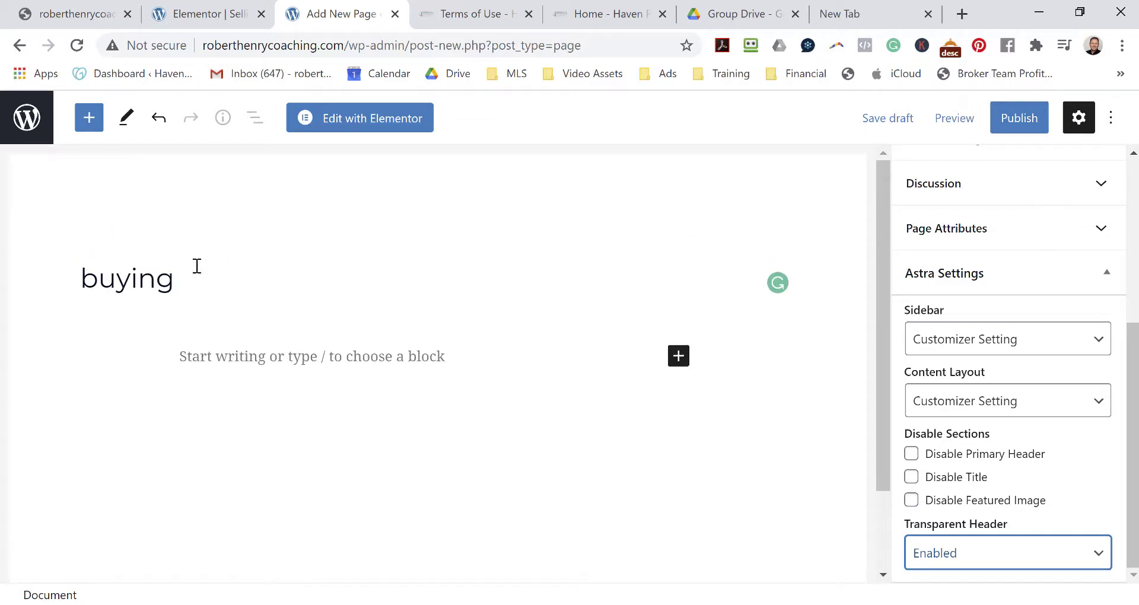
Publish the buying page and go back to the Pages list.
click(1028, 123)
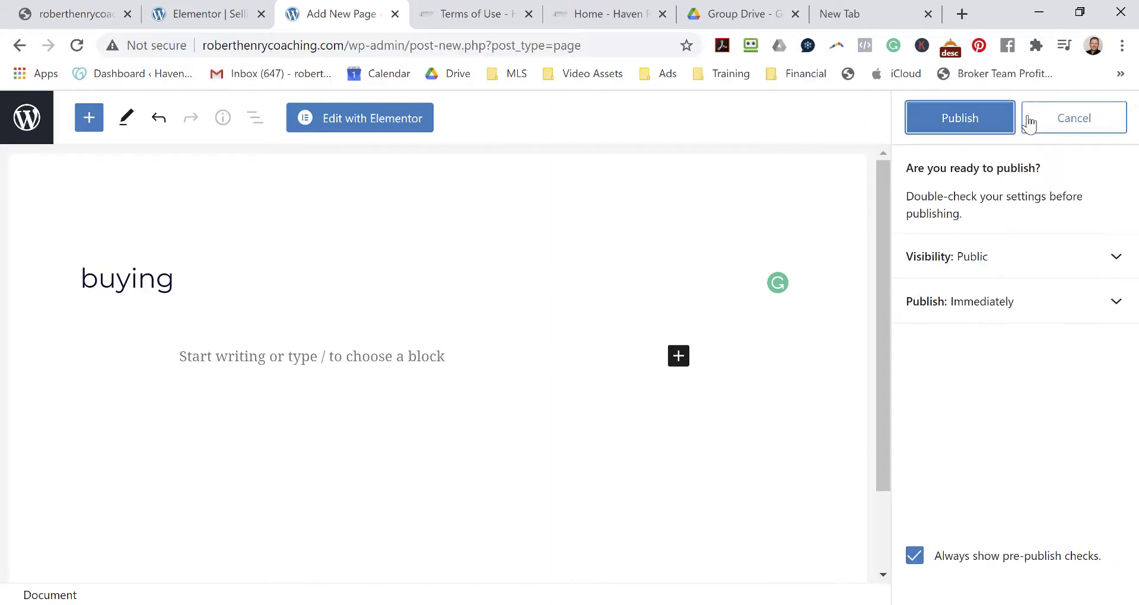
click(958, 123)
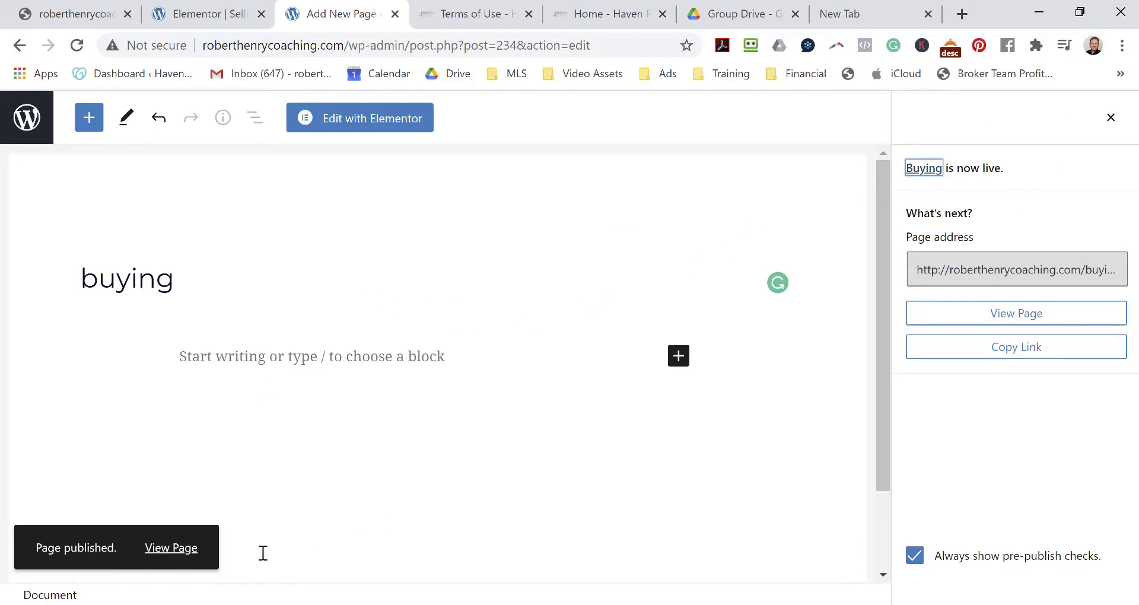
click(1110, 118)
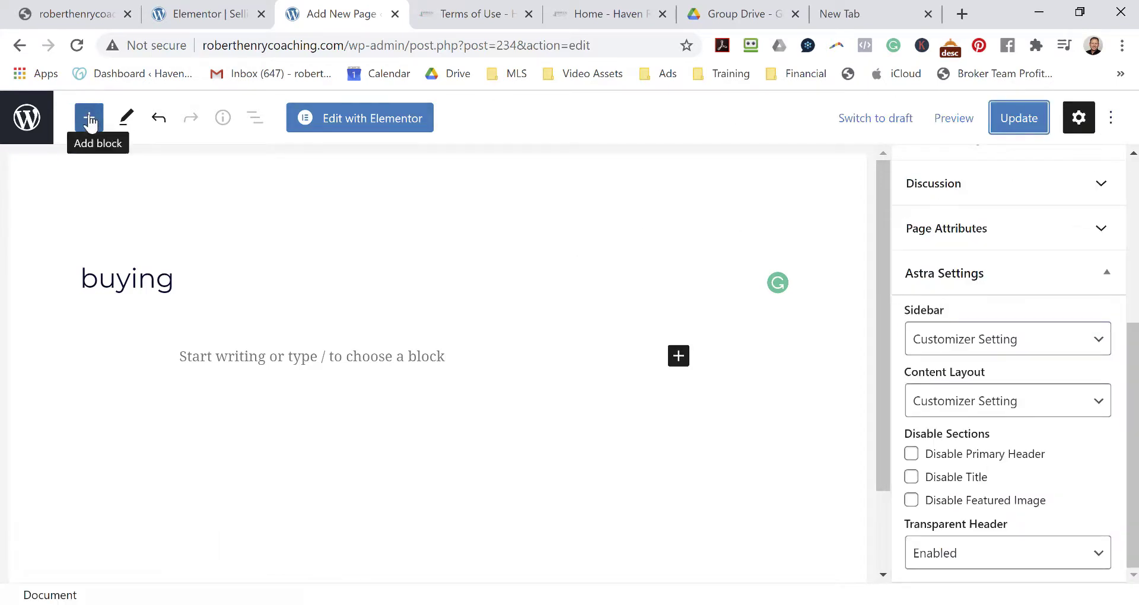
click(25, 117)
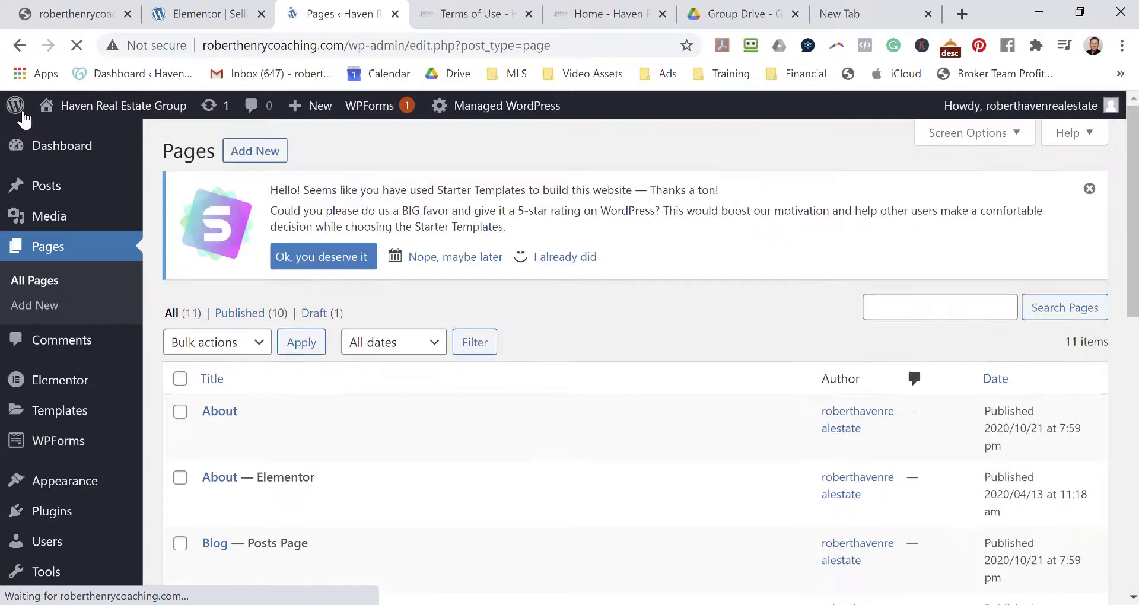
Create a new post titled 'about' with Astra Transparent Header set to Enabled.
mouse_move(305, 114)
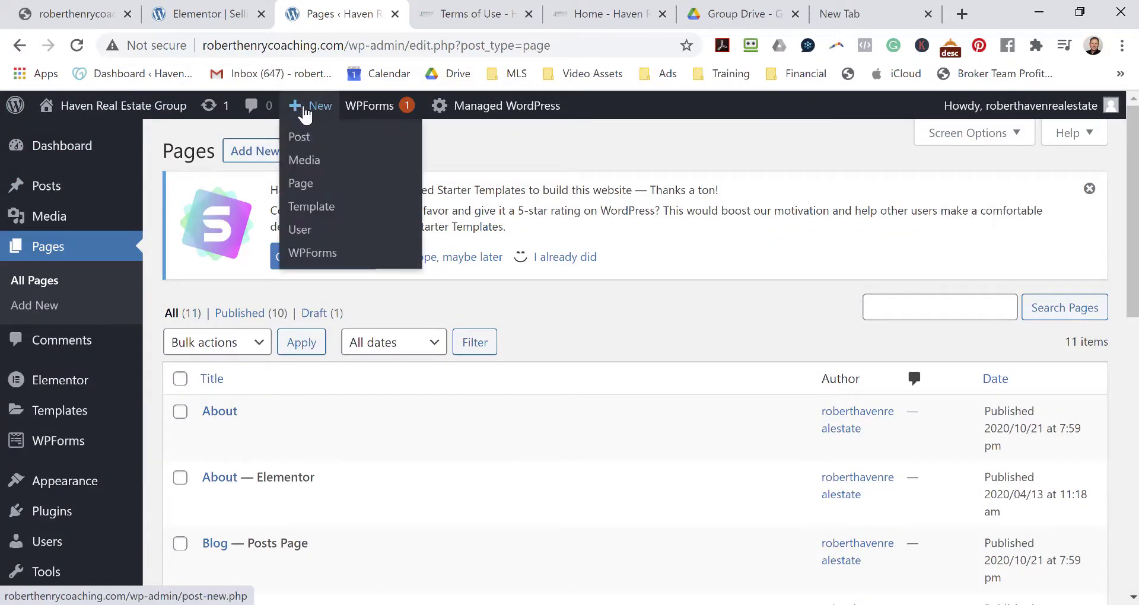
click(306, 114)
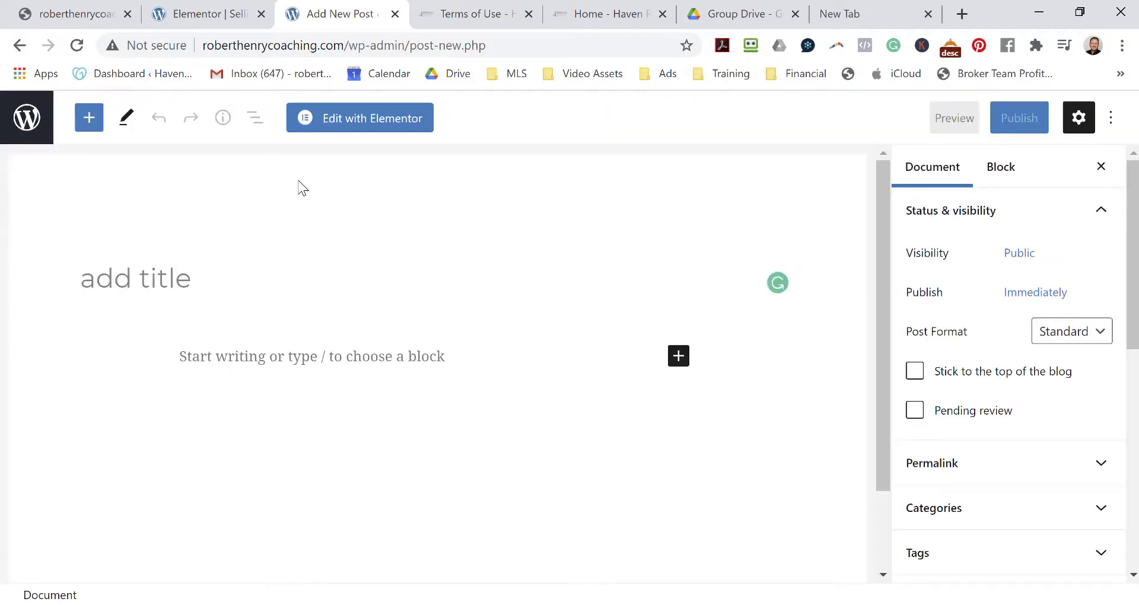
text(about)
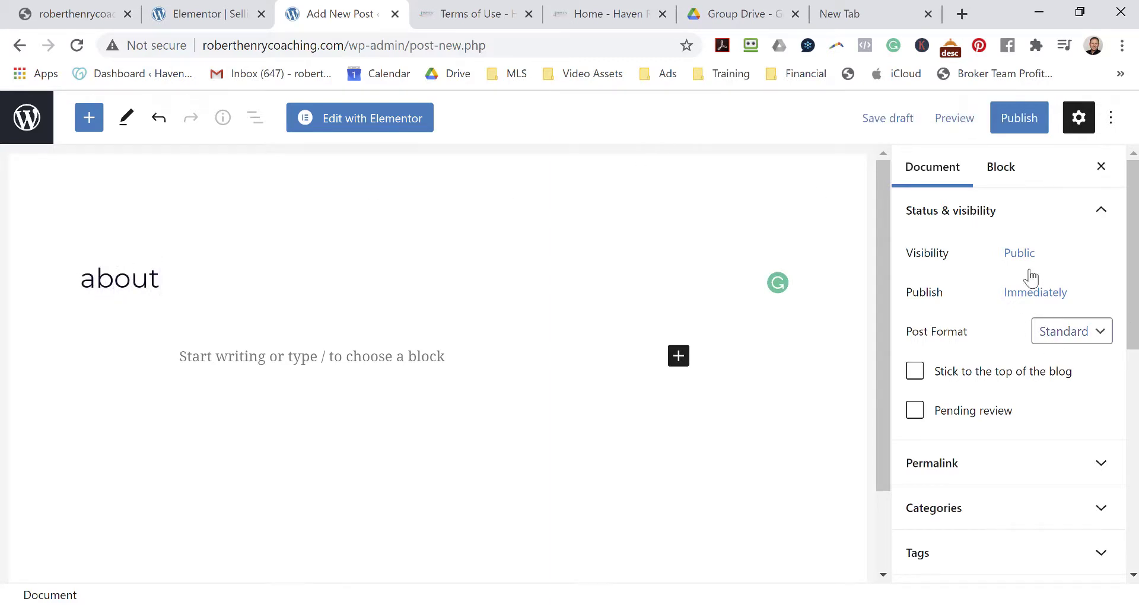
scroll(1026, 344, down, 1)
scroll(1026, 344, down, 8)
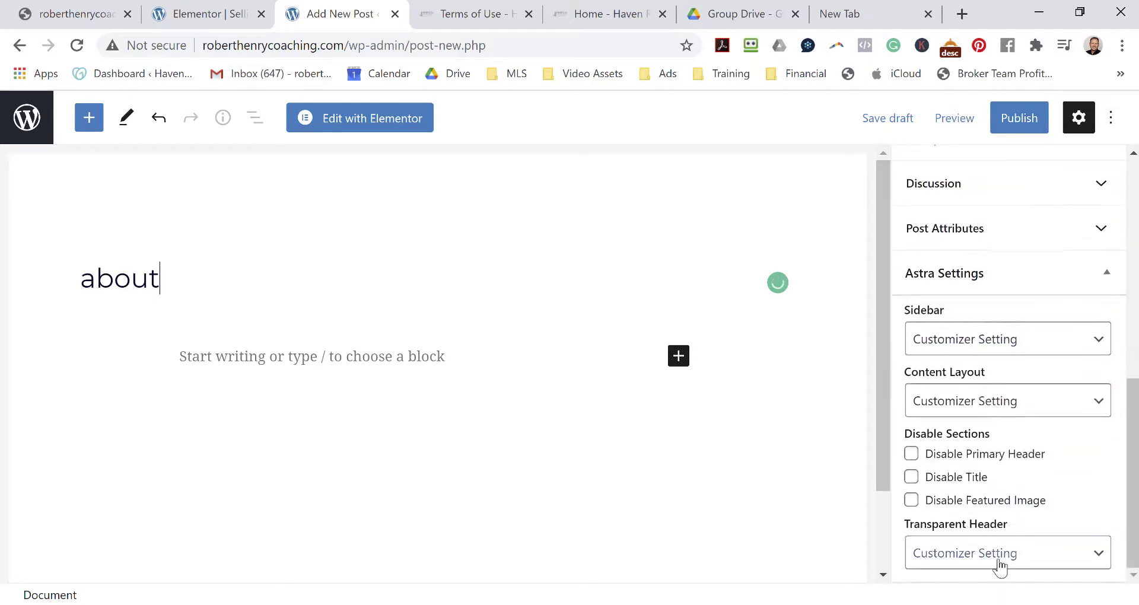
click(999, 567)
click(979, 496)
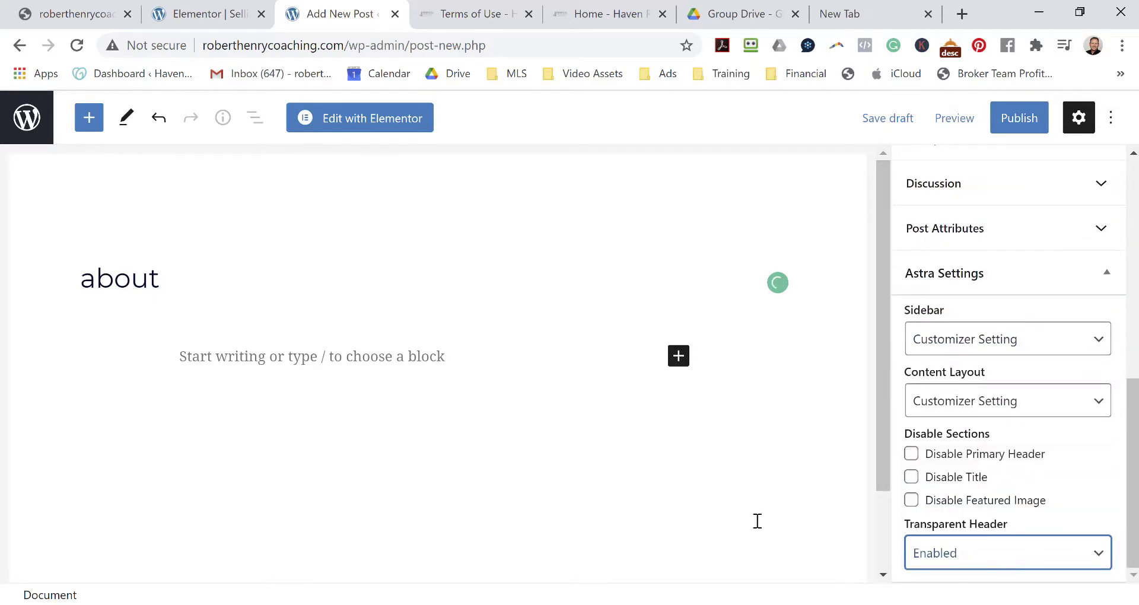
Publish the about post and go back to the Posts list.
click(1022, 117)
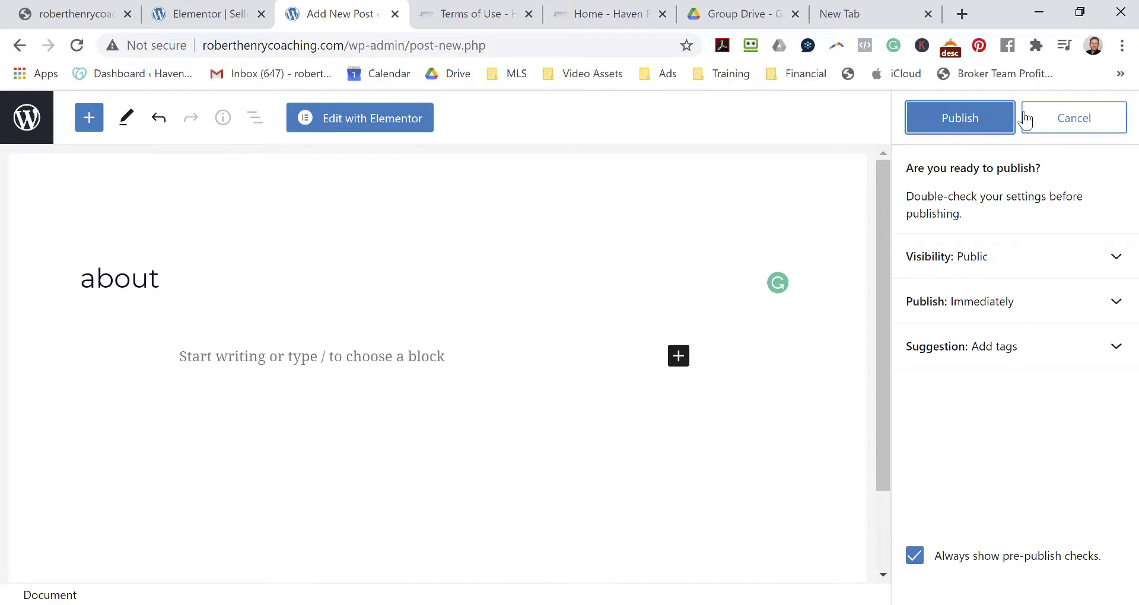
click(945, 117)
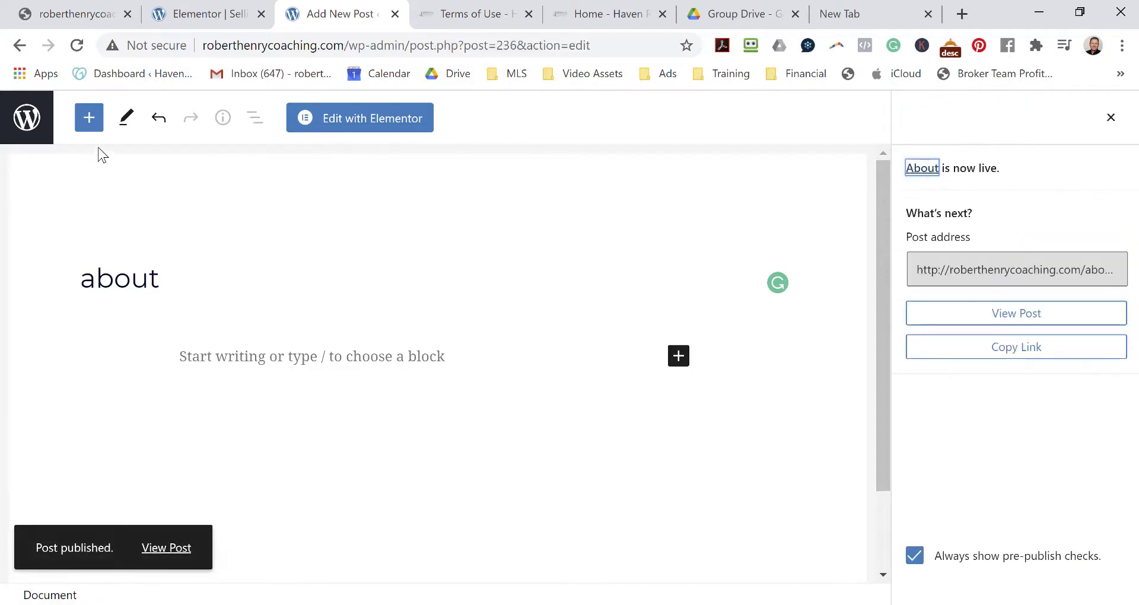
click(18, 124)
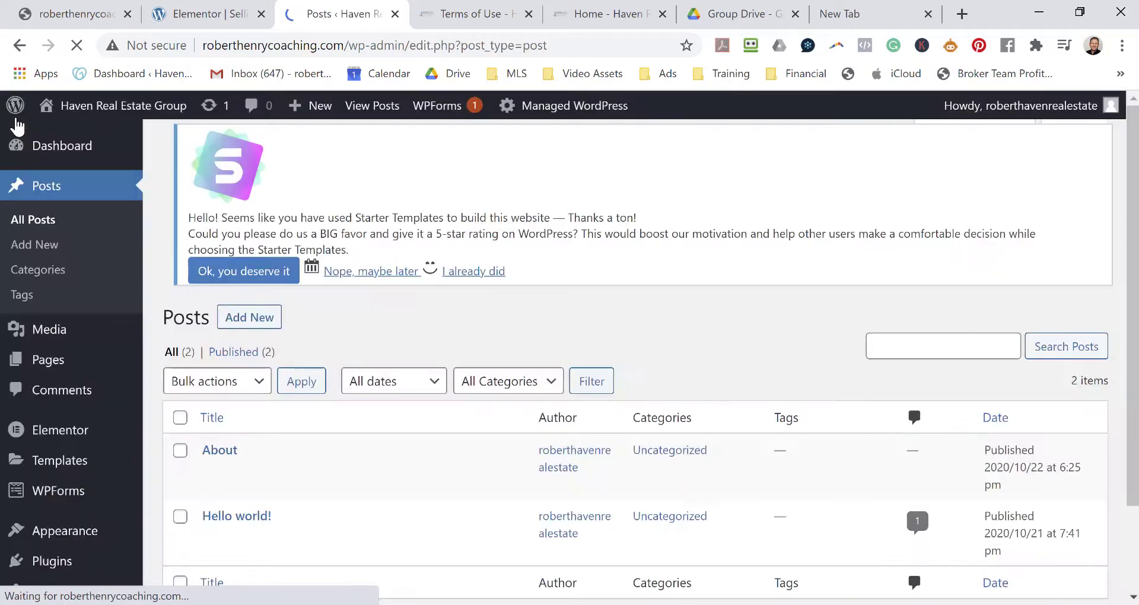
Publish a new page titled 'blog' with the transparent header enabled, then return to Pages.
mouse_move(317, 106)
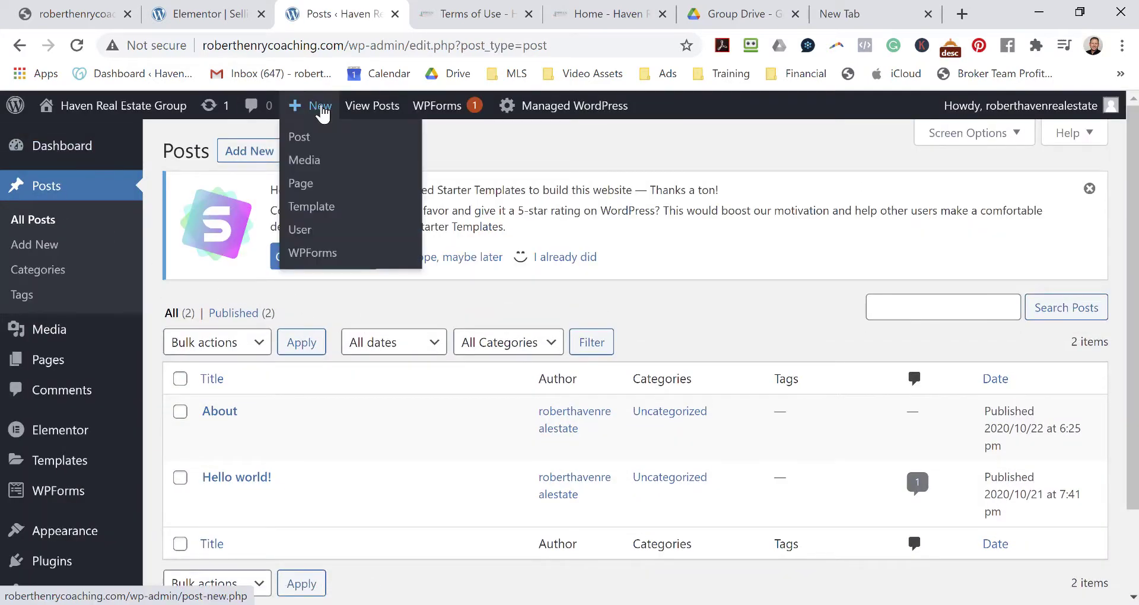
click(298, 189)
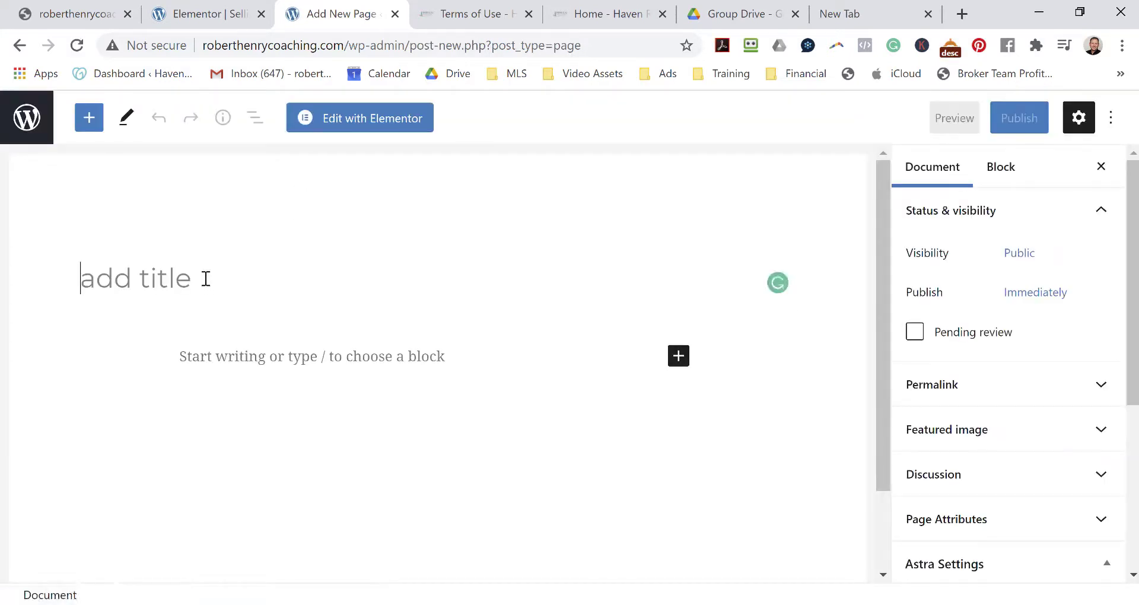
text(blog)
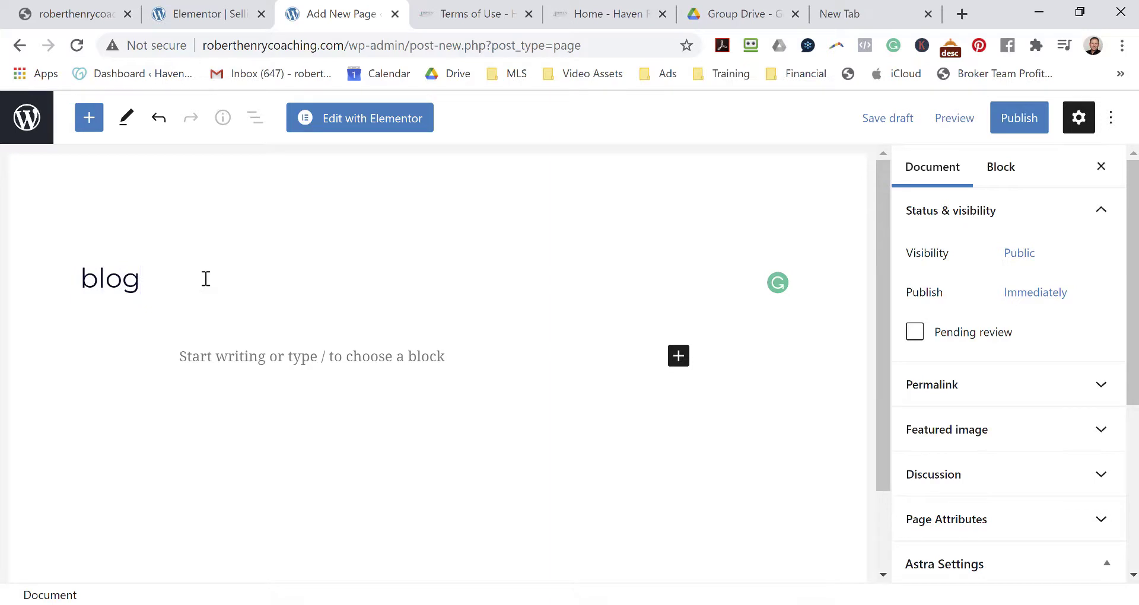
scroll(998, 341, down, 5)
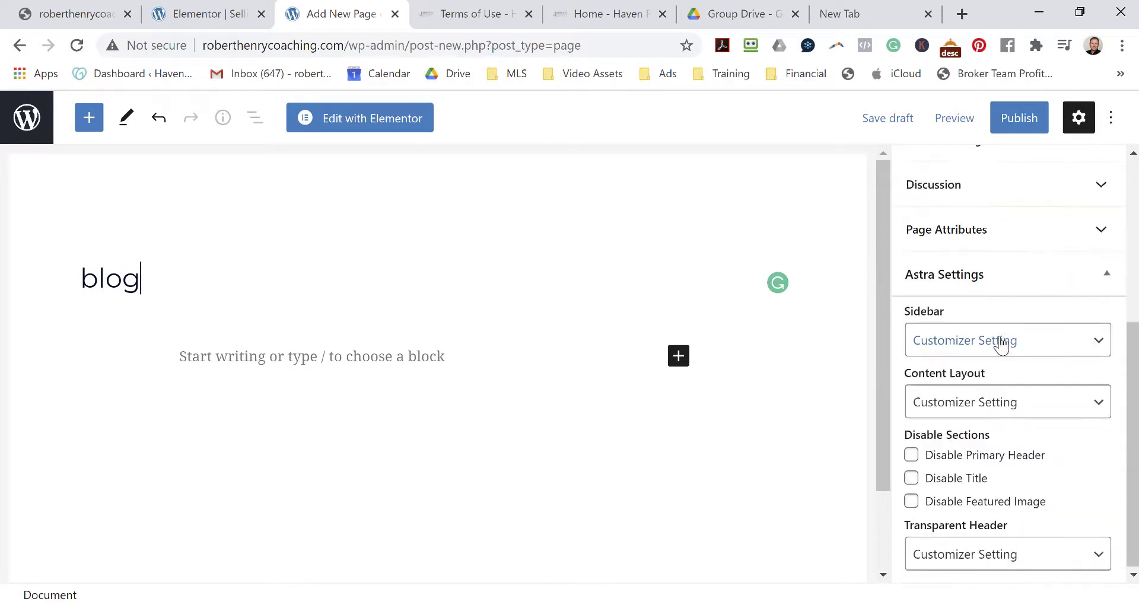
click(1008, 562)
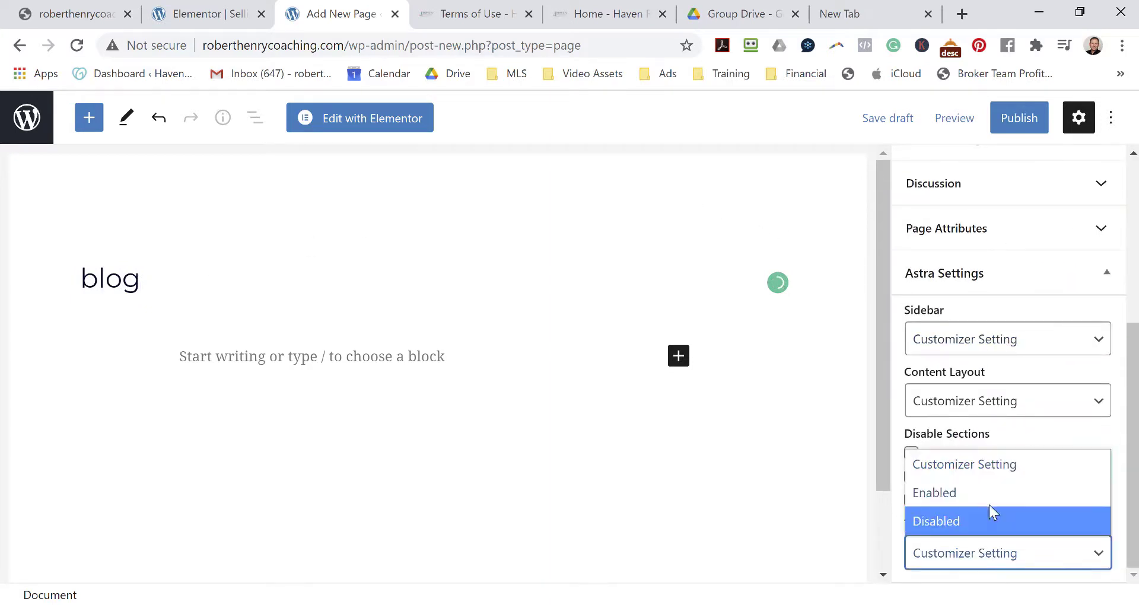
click(988, 497)
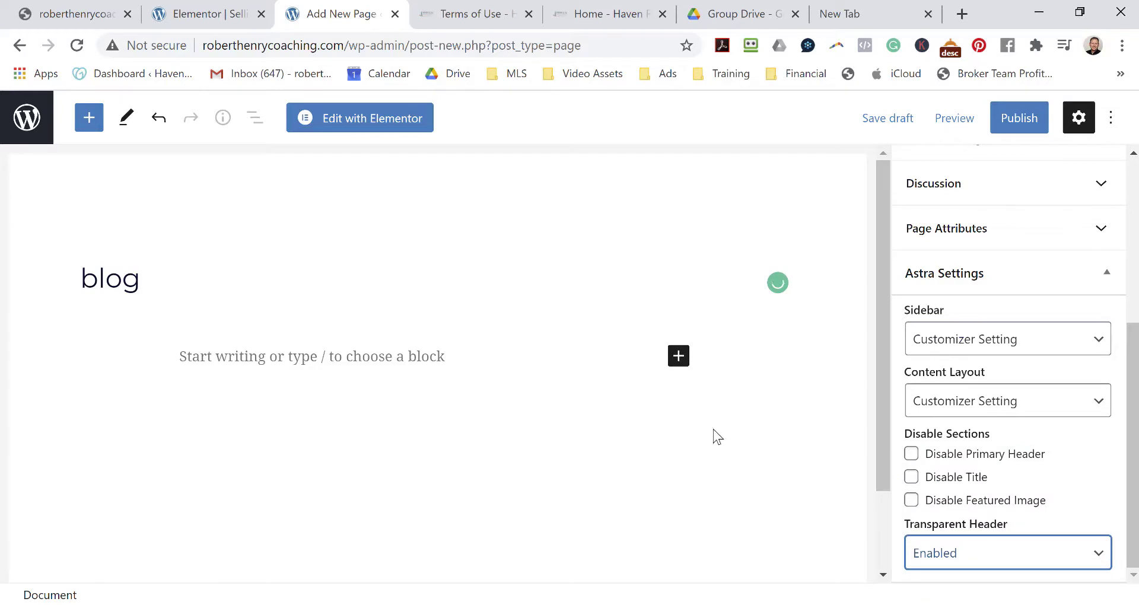
click(1031, 122)
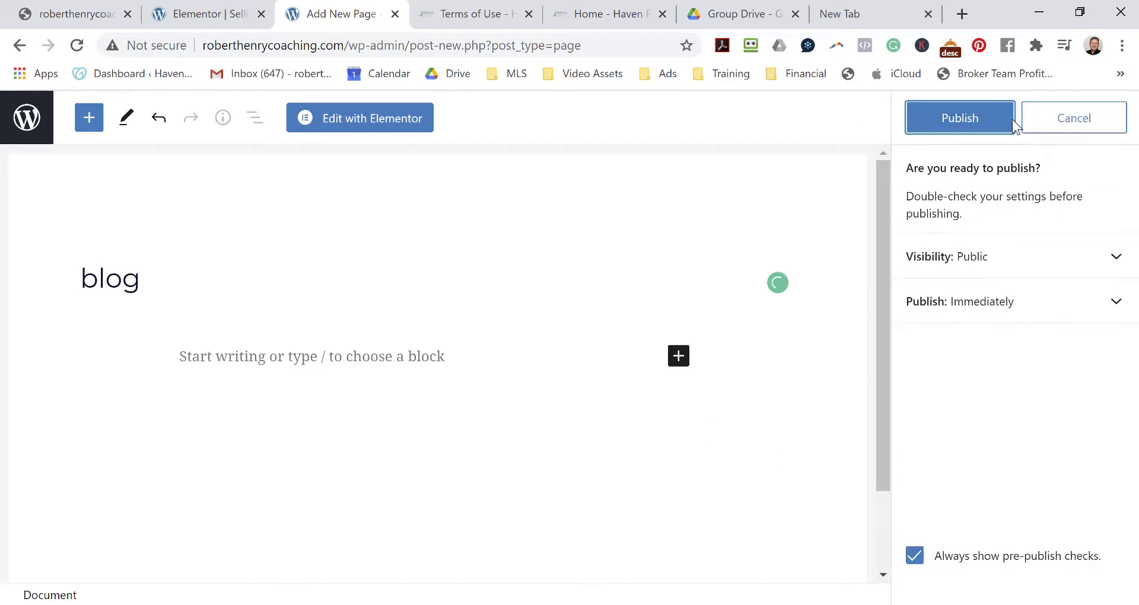
click(968, 118)
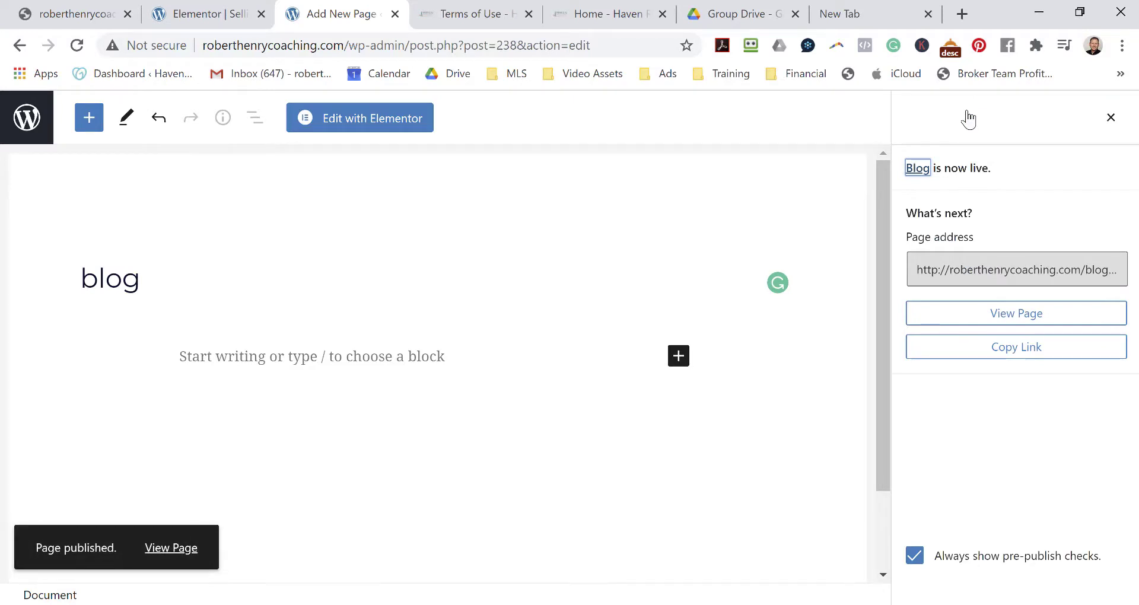
click(19, 124)
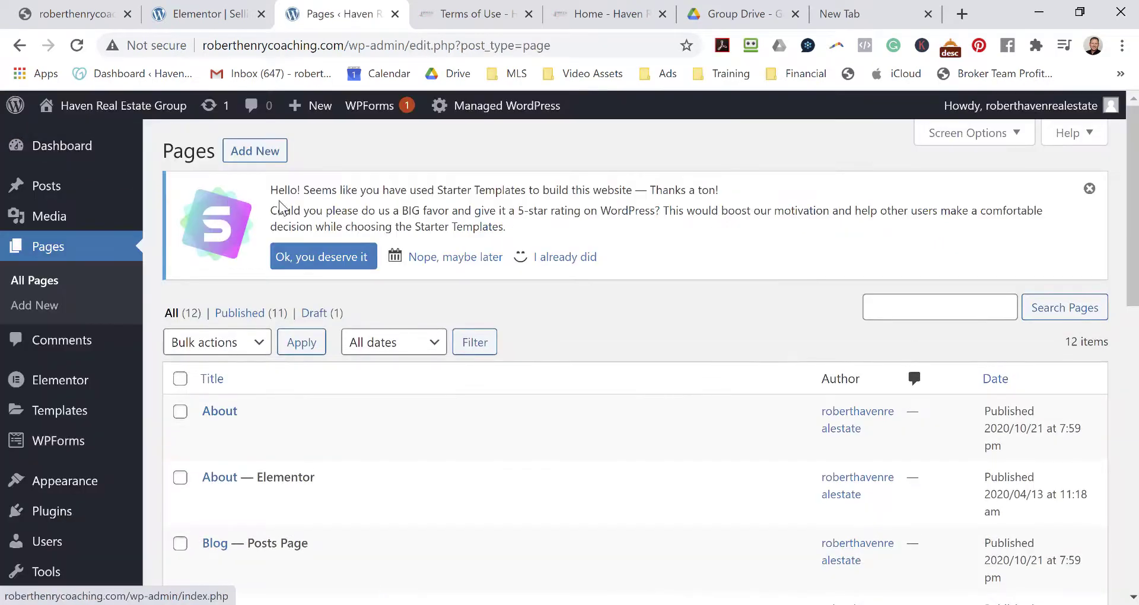
Publish a second 'blog' page with Transparent Header enabled and return to the Pages list.
click(266, 155)
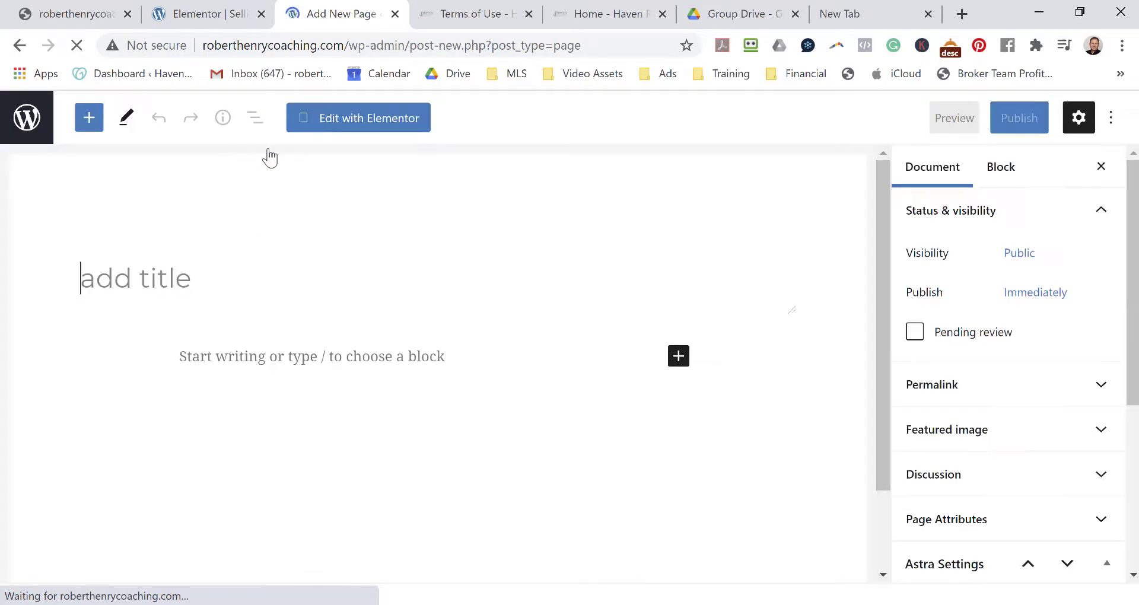
text(blog)
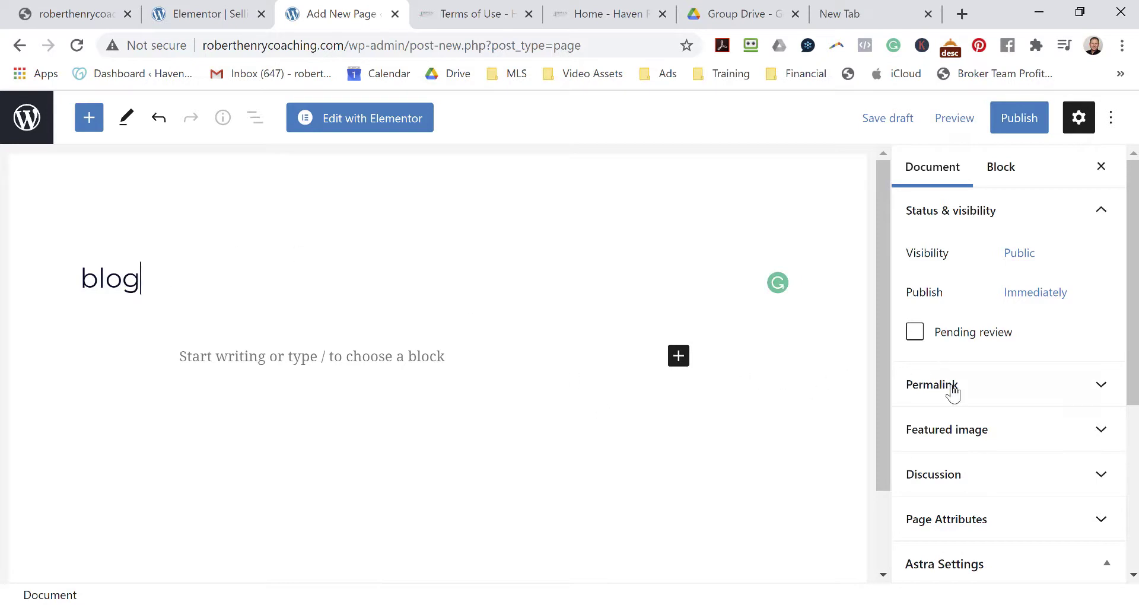
scroll(960, 416, down, 5)
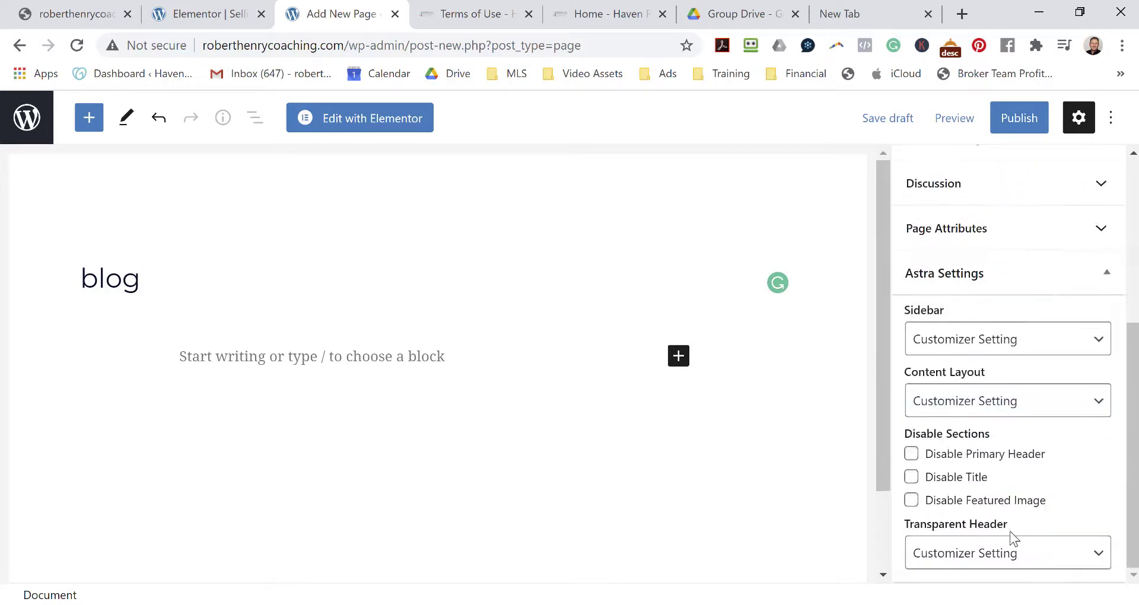
click(989, 553)
click(966, 493)
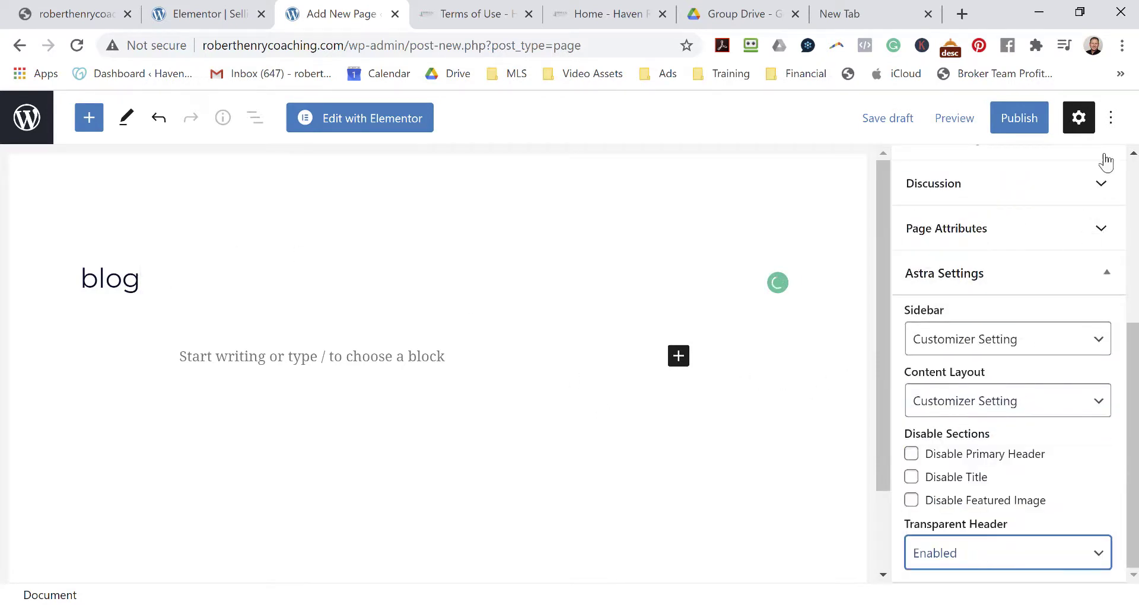
click(1024, 118)
click(976, 121)
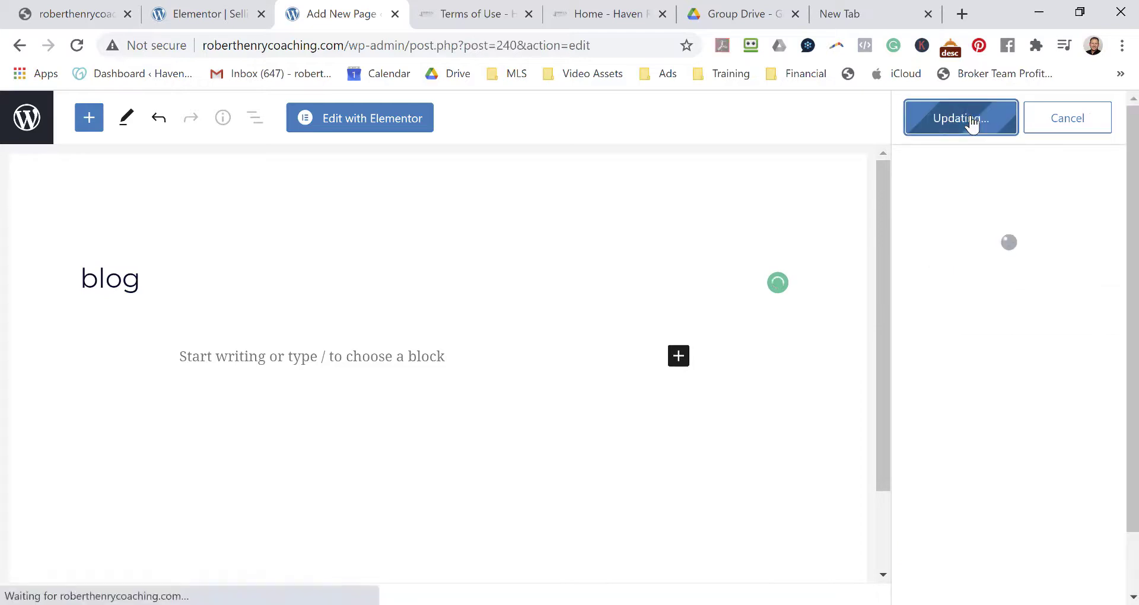
click(18, 117)
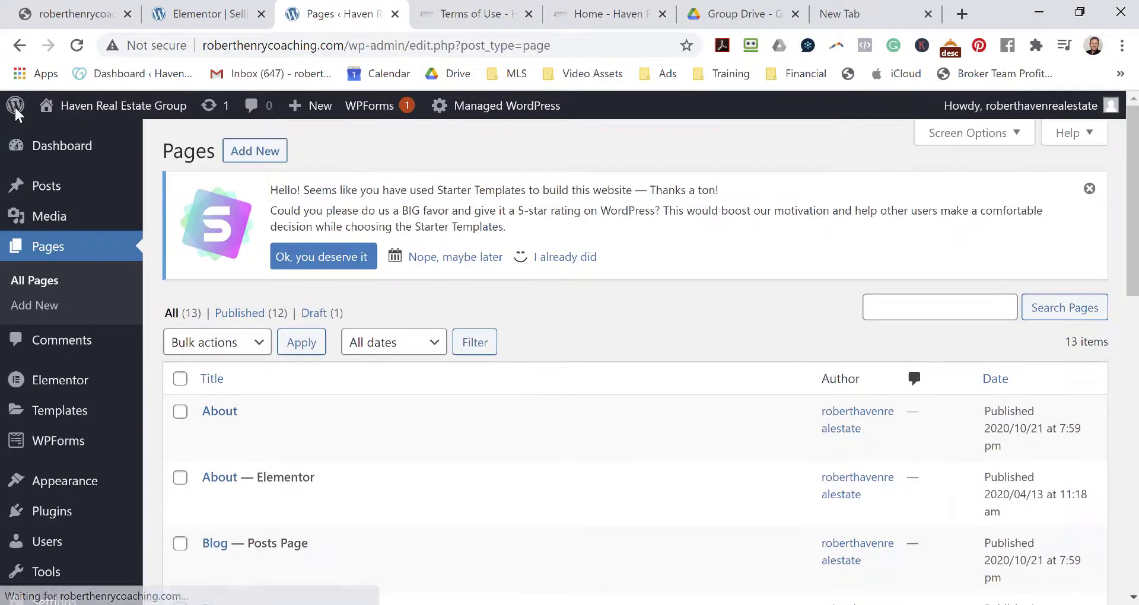
Publish a blank 'contact' page with the transparent header enabled.
click(255, 155)
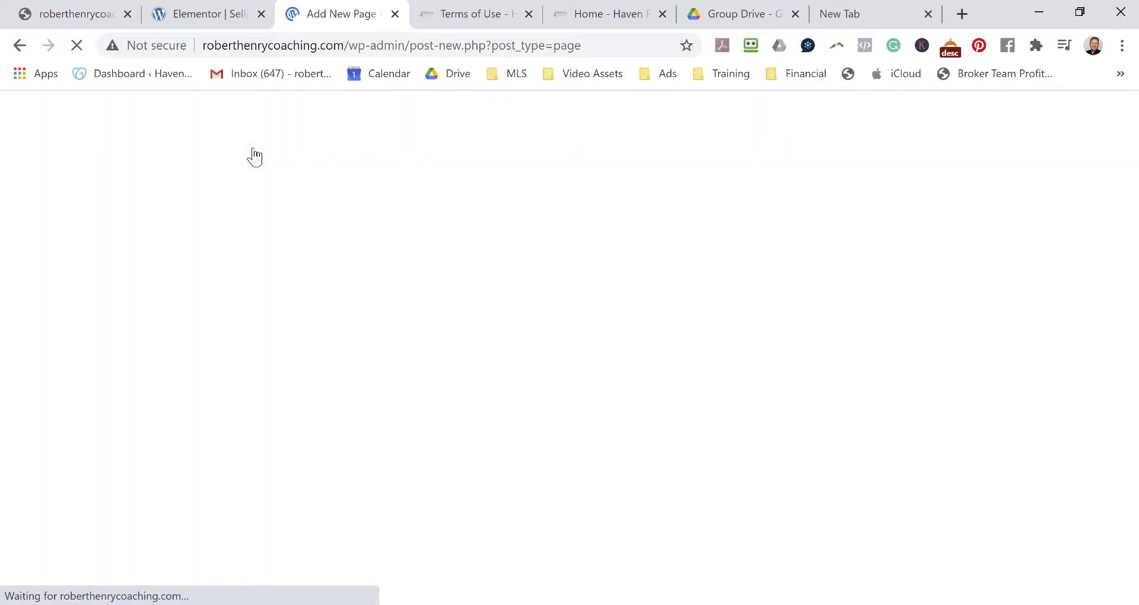
text(contact)
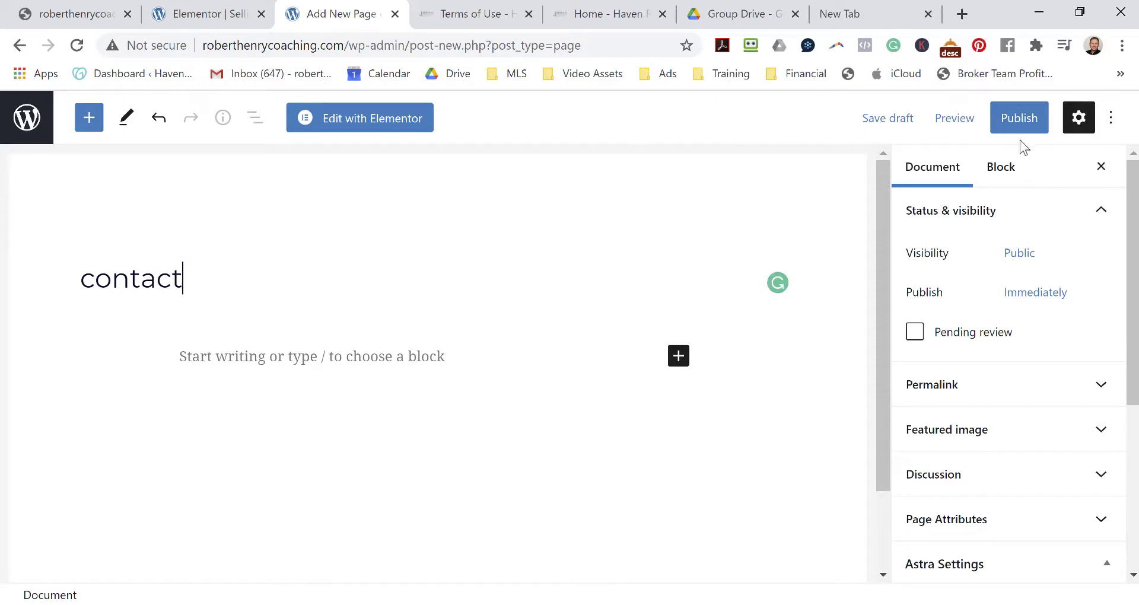
scroll(996, 482, down, 5)
click(973, 564)
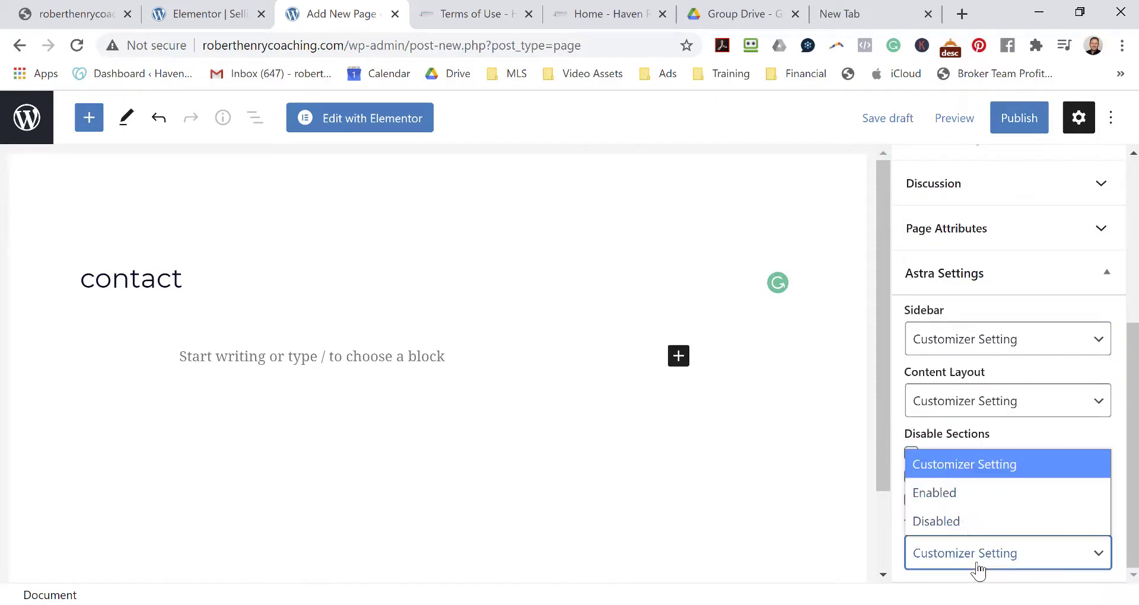
click(966, 493)
click(1026, 121)
click(987, 126)
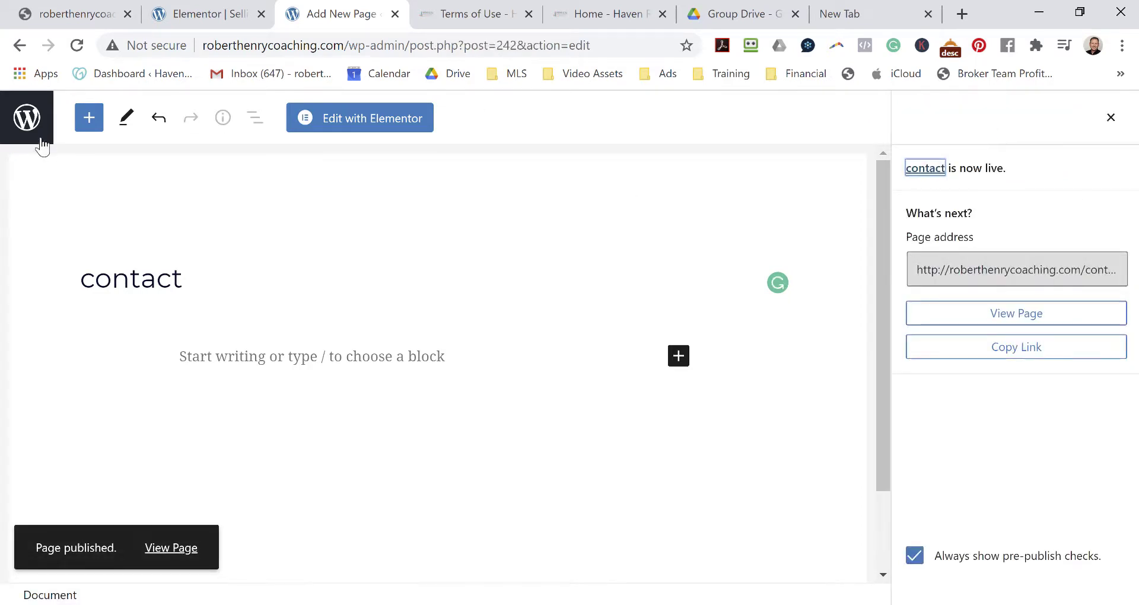
click(25, 119)
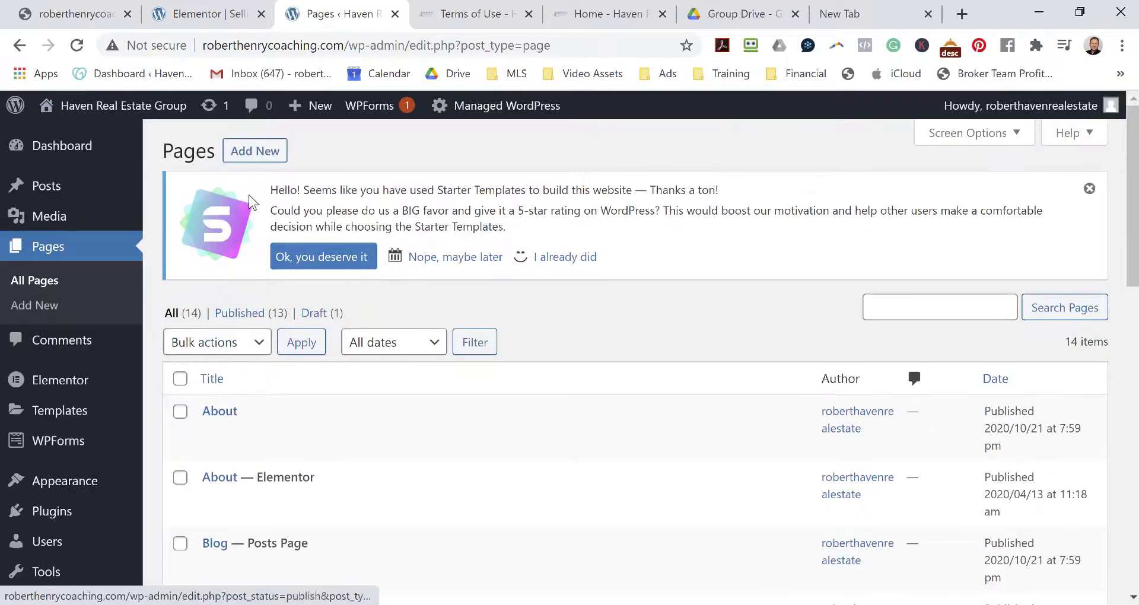
Publish a blank 'privacy policy' page with the transparent header enabled.
click(264, 152)
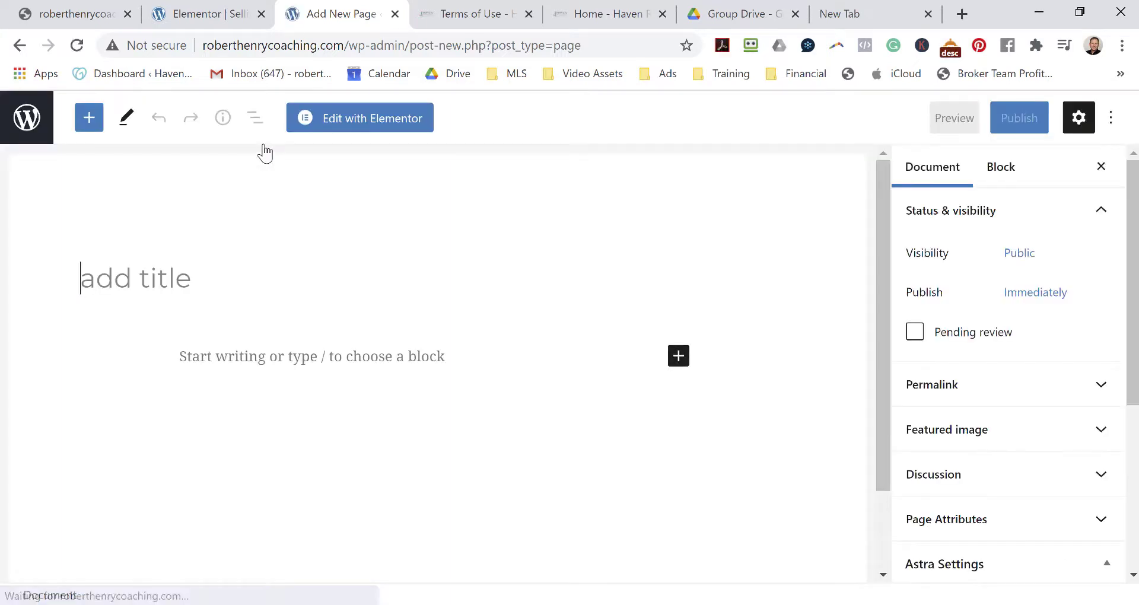
text(privacy)
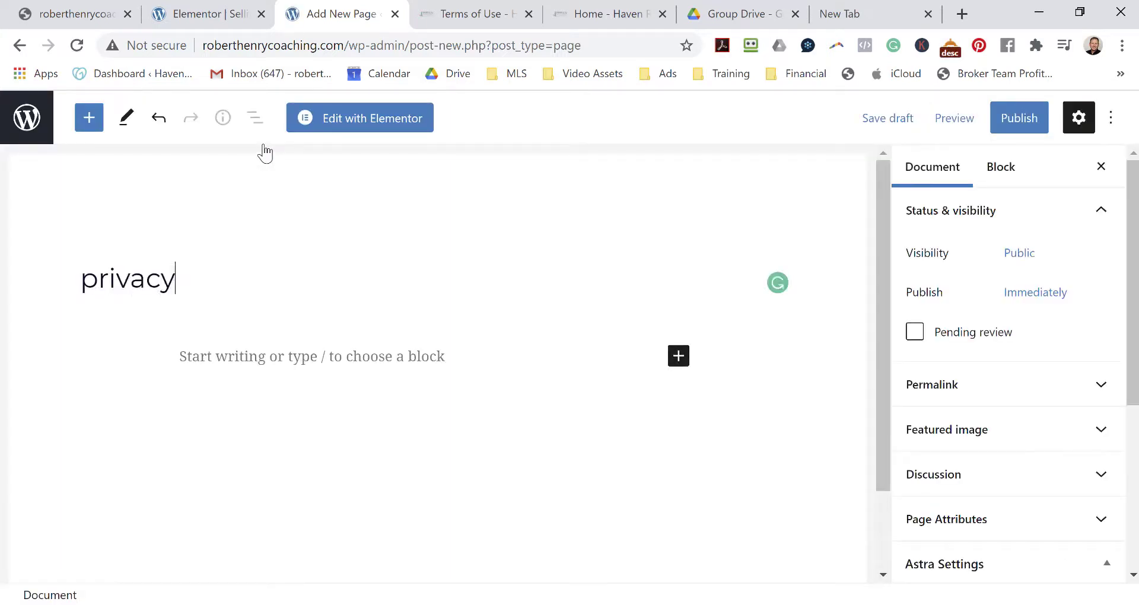
text( policy)
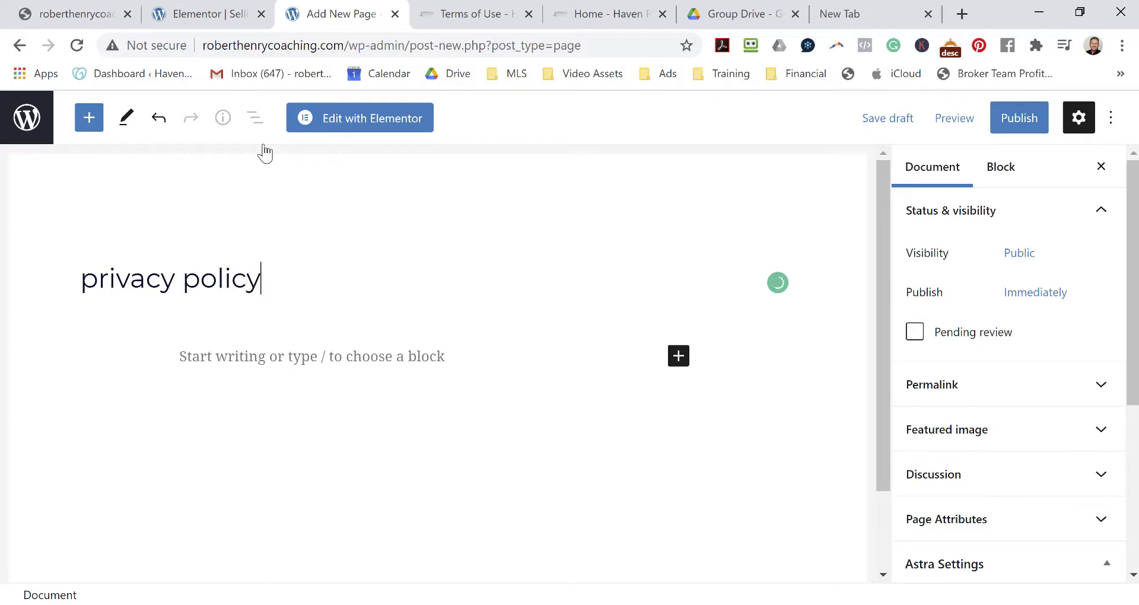
scroll(973, 537, down, 5)
click(976, 566)
click(943, 492)
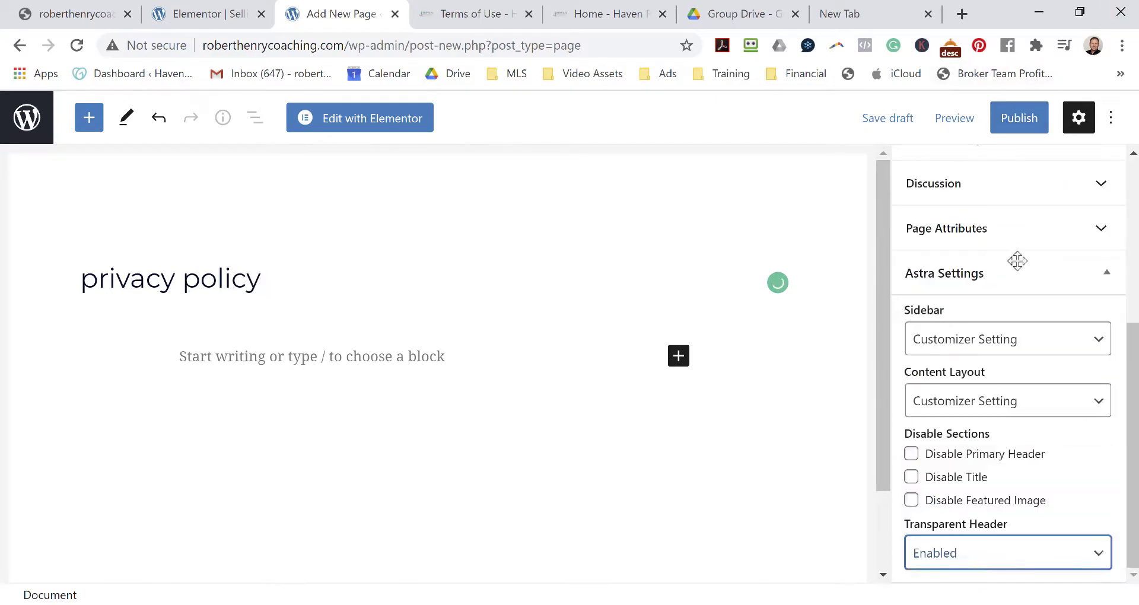
click(1023, 123)
click(945, 117)
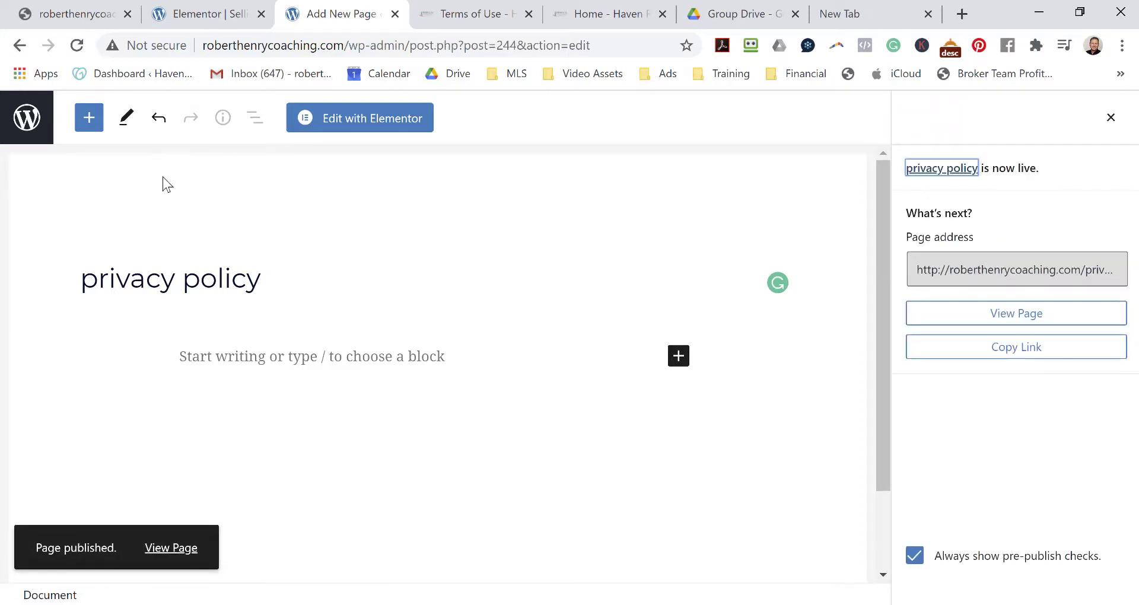
click(27, 117)
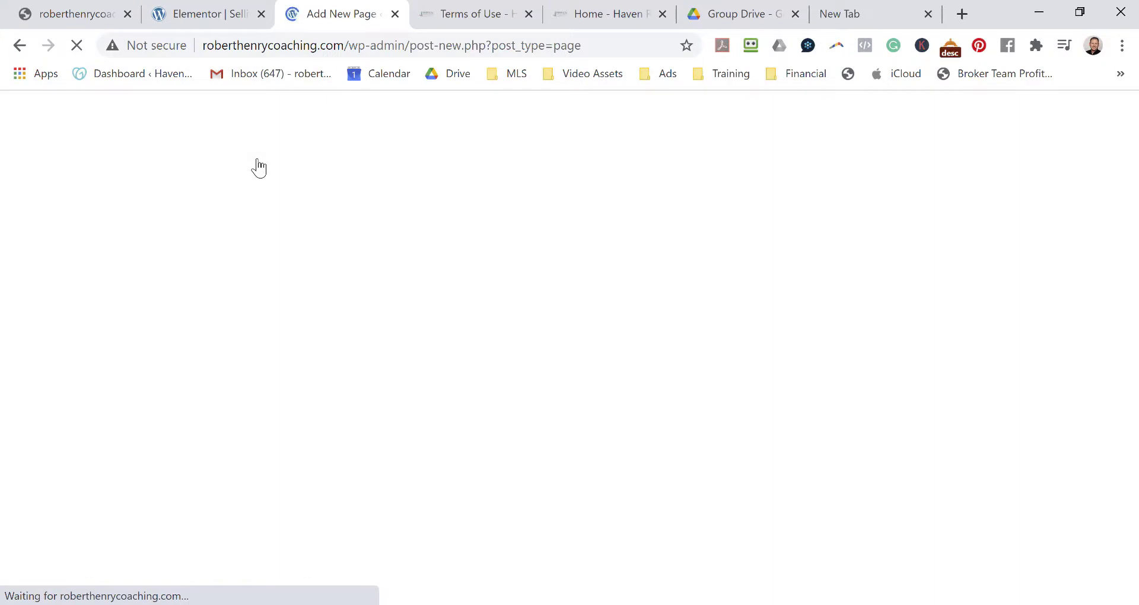
Publish the 'terms of use' page and return to the Pages list.
text(terms of use)
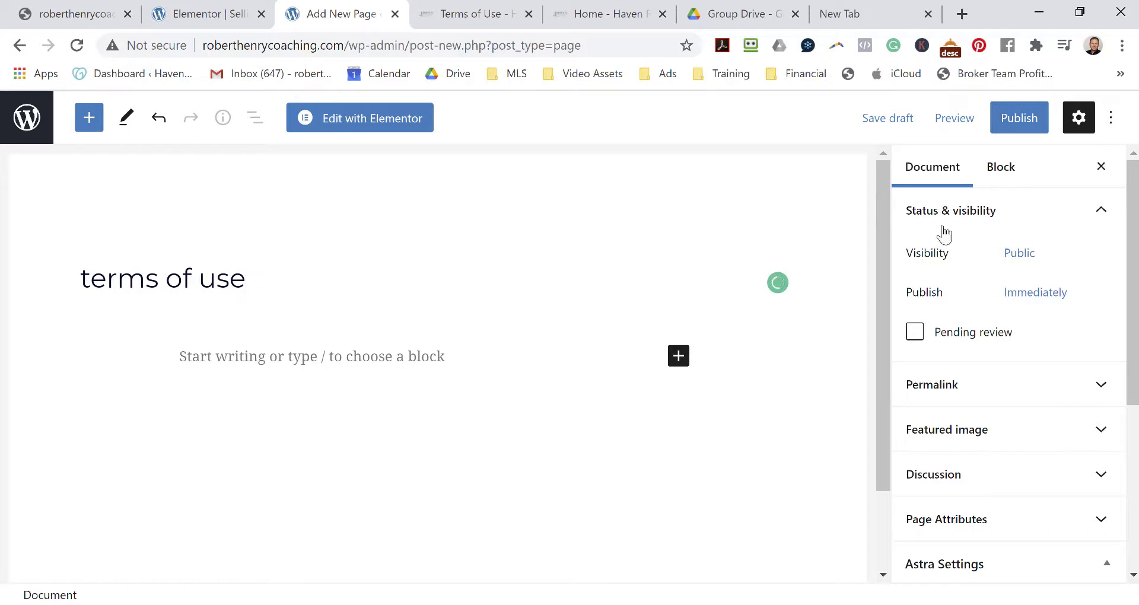
click(1018, 118)
click(992, 127)
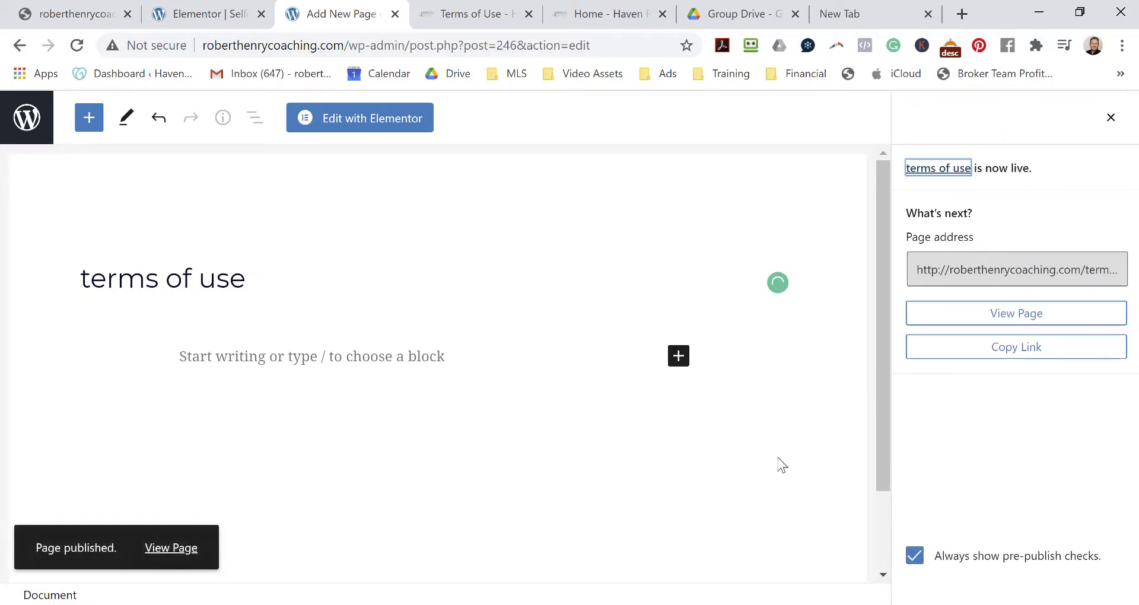
click(34, 121)
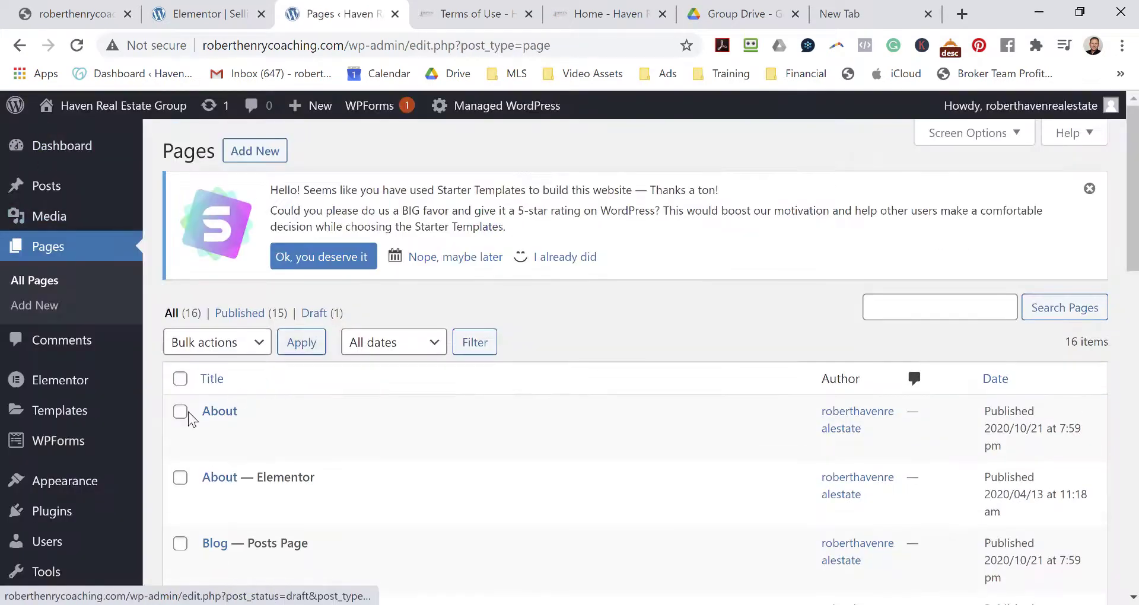
Scroll the 16-page list to confirm privacy policy and terms of use are Published.
scroll(561, 444, down, 15)
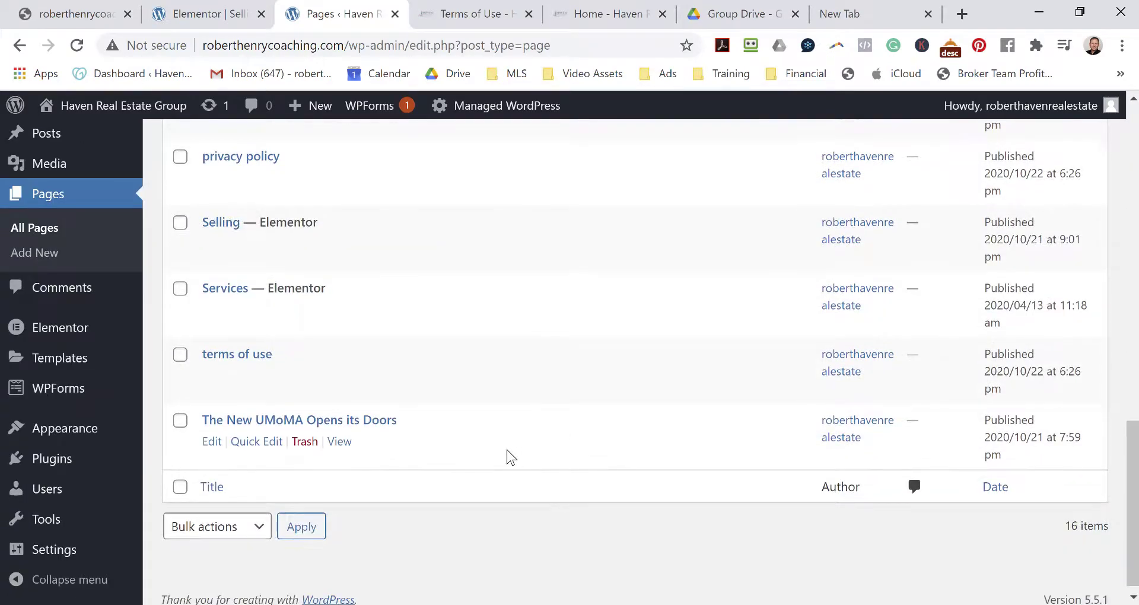
scroll(506, 450, up, 1)
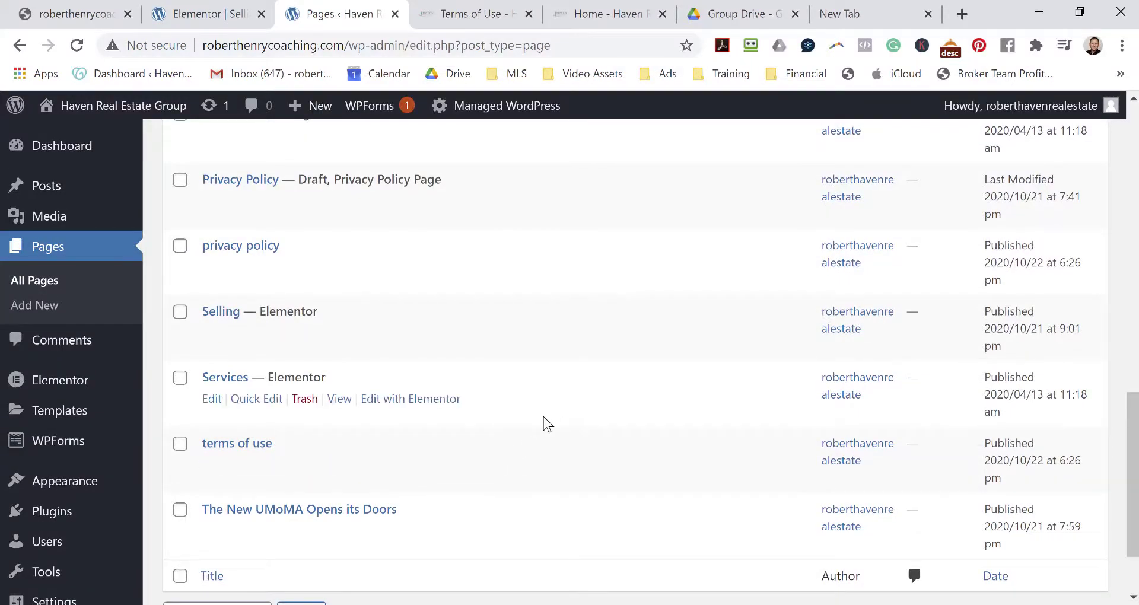
scroll(543, 419, up, 14)
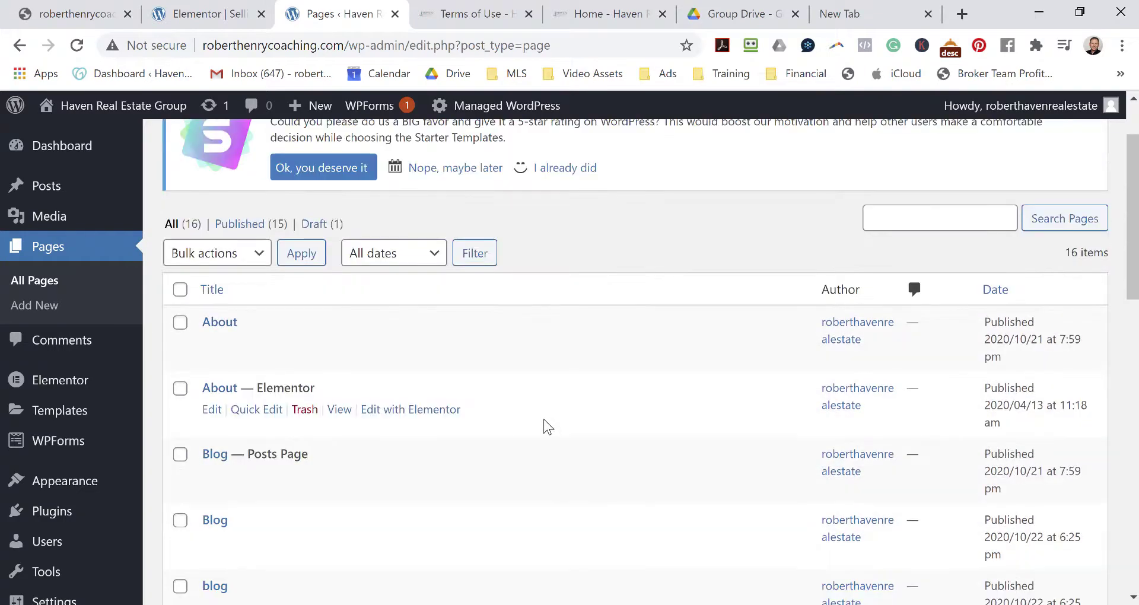
scroll(544, 418, down, 14)
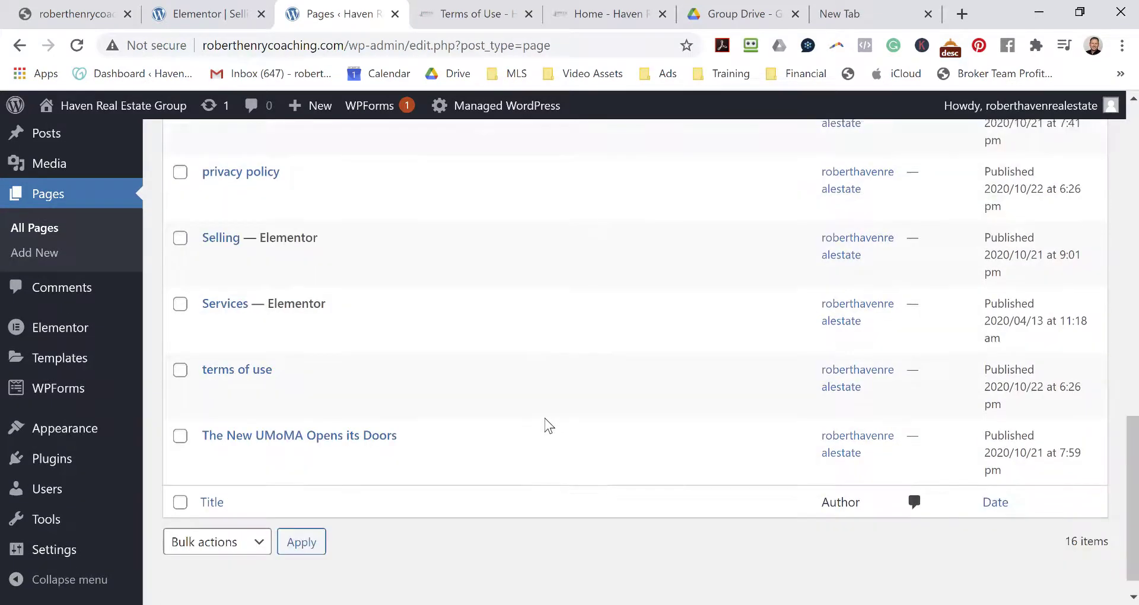
scroll(543, 427, up, 14)
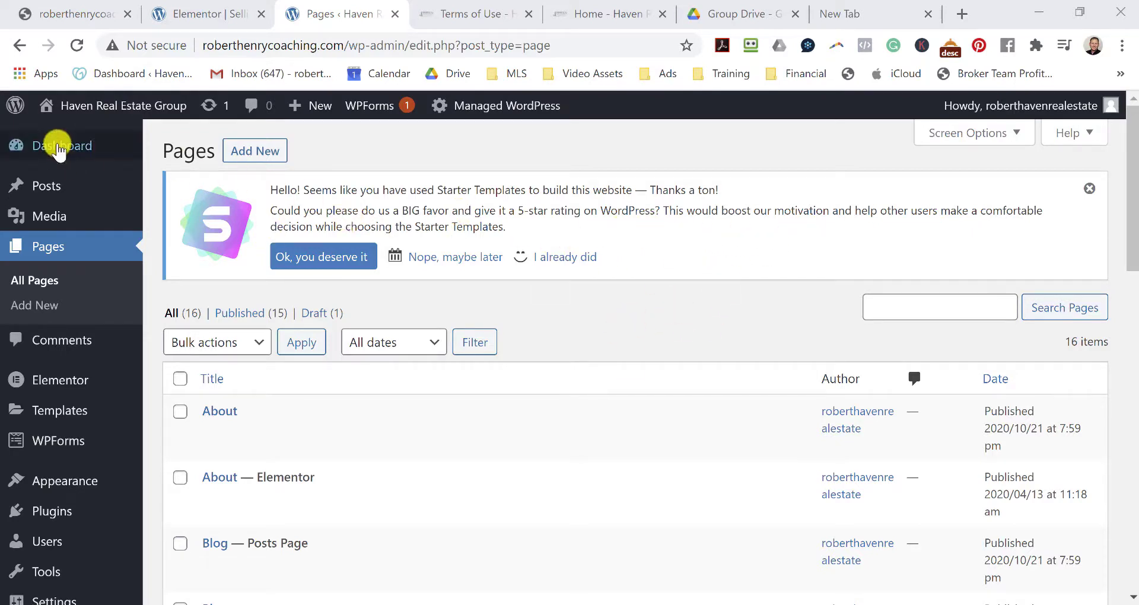
Open the live Haven site in a new tab and launch the Customizer from it.
mouse_move(61, 150)
mouse_move(101, 104)
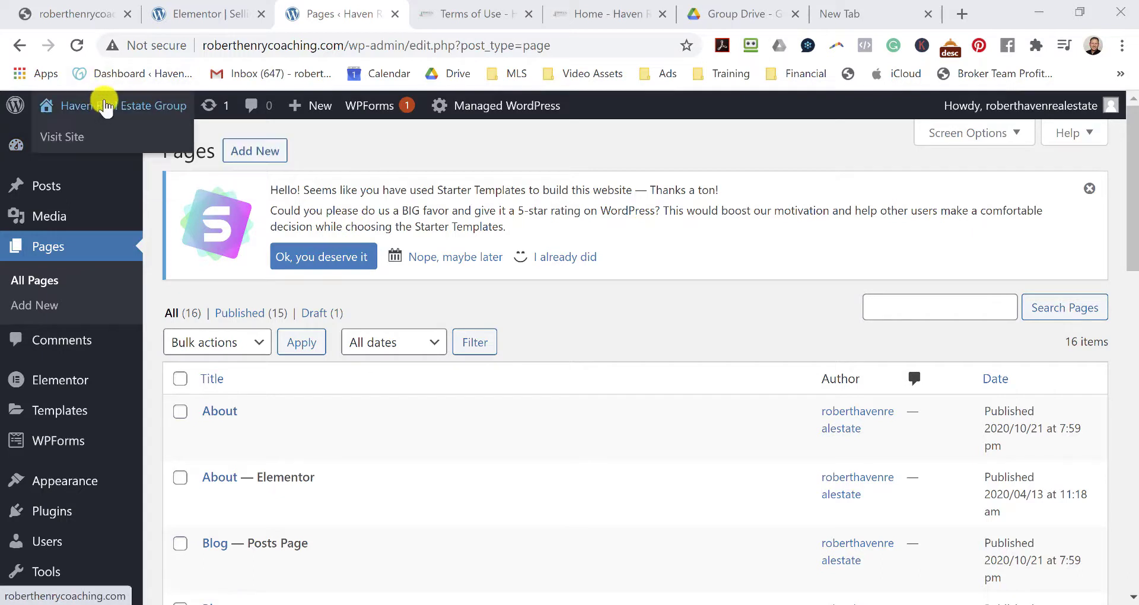
right_click(95, 138)
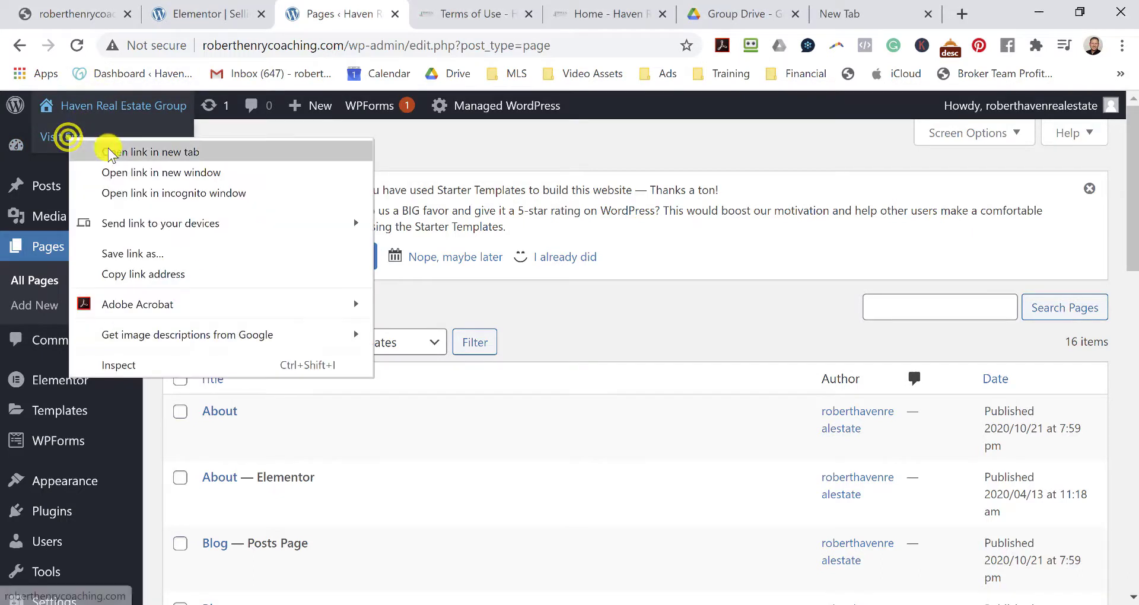
click(107, 145)
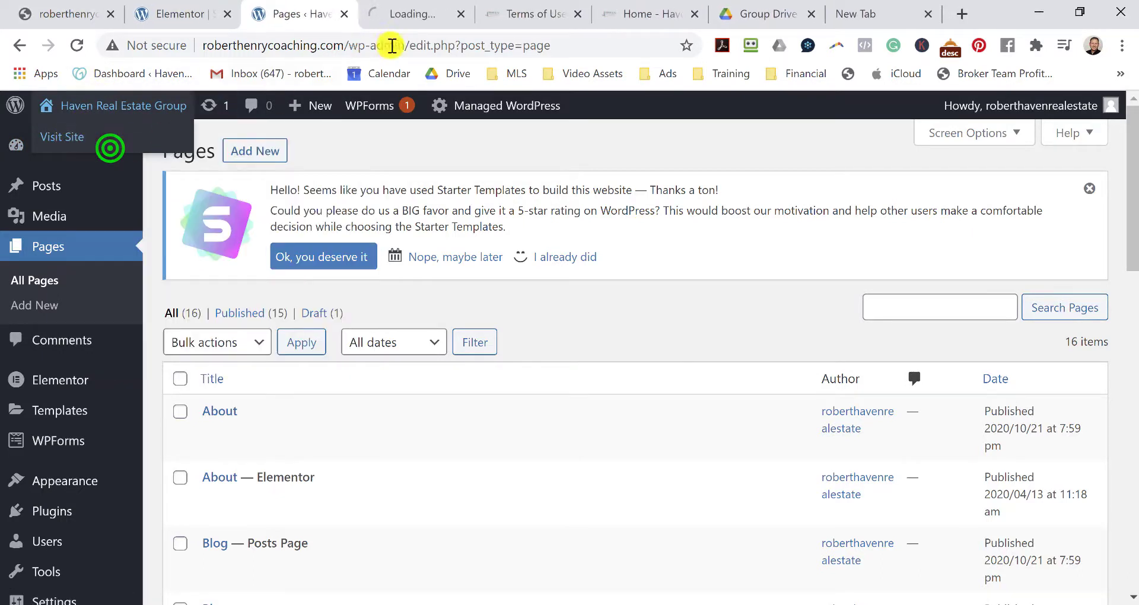
click(407, 18)
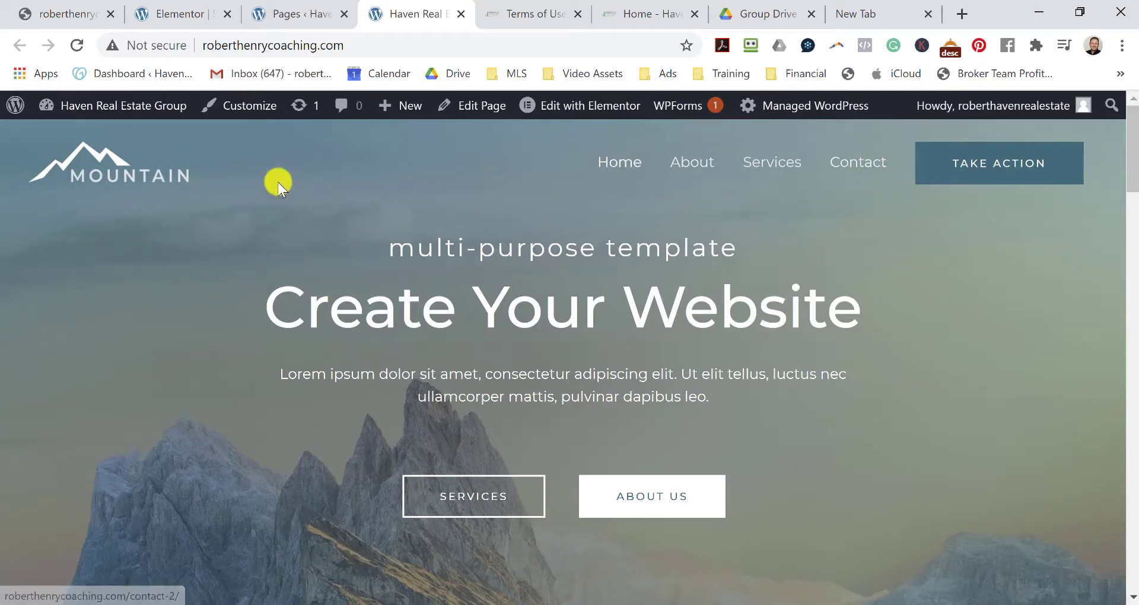
click(242, 113)
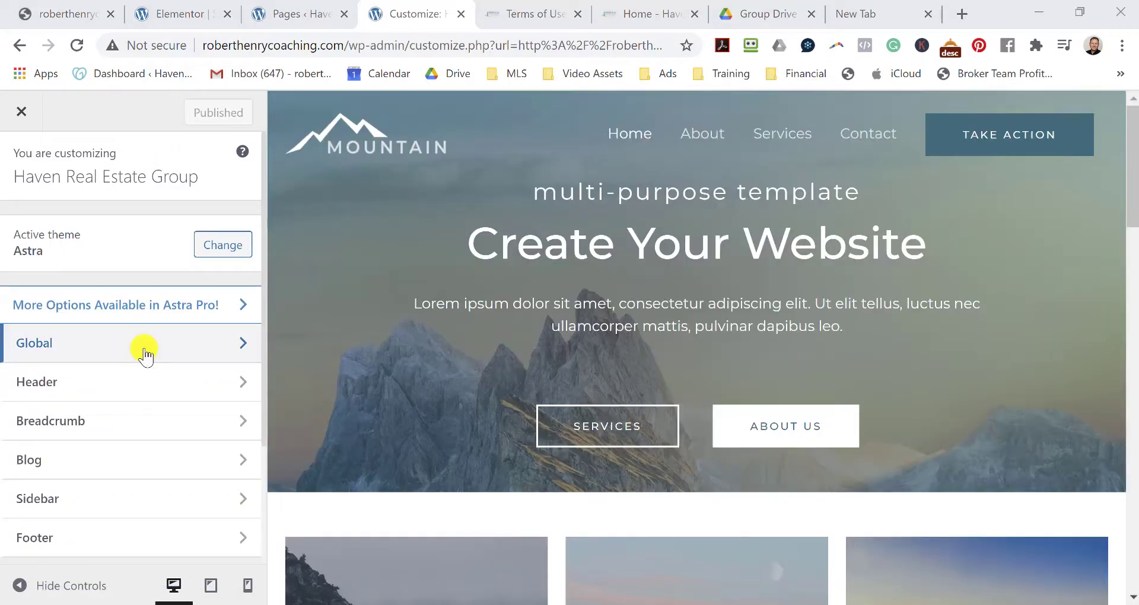
Open the Navigation menu in the Customizer's Menus panel.
scroll(148, 390, down, 3)
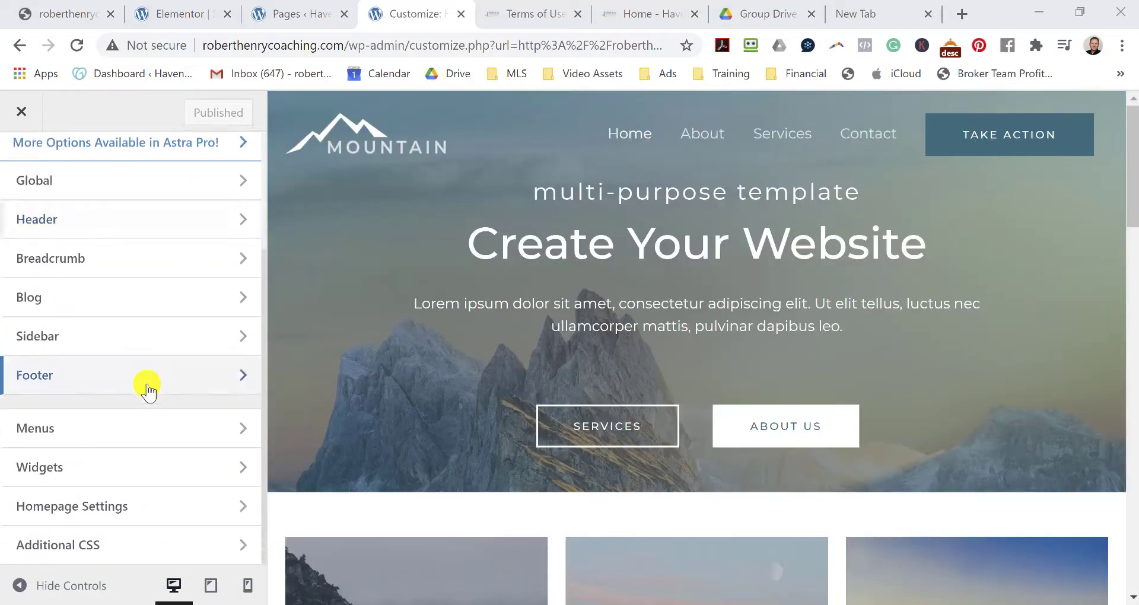
click(123, 438)
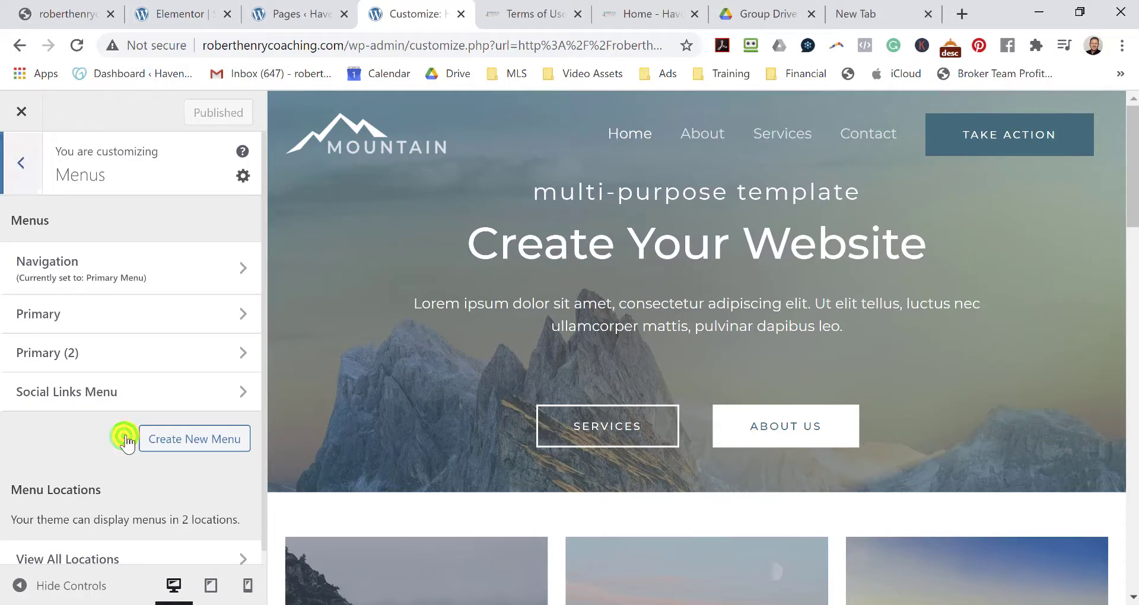
click(179, 273)
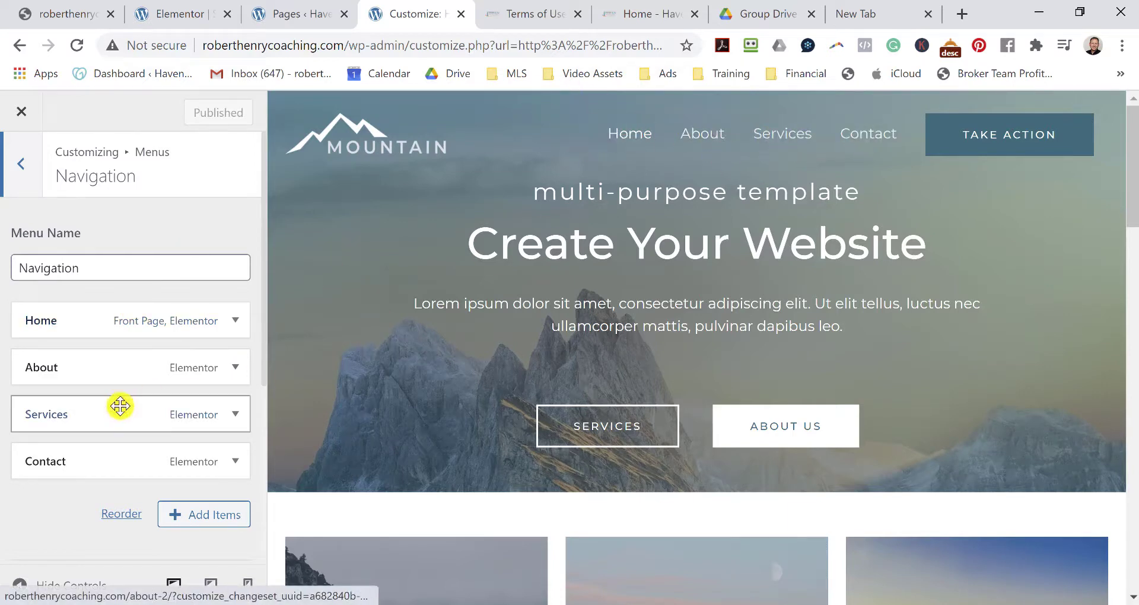
scroll(98, 468, down, 3)
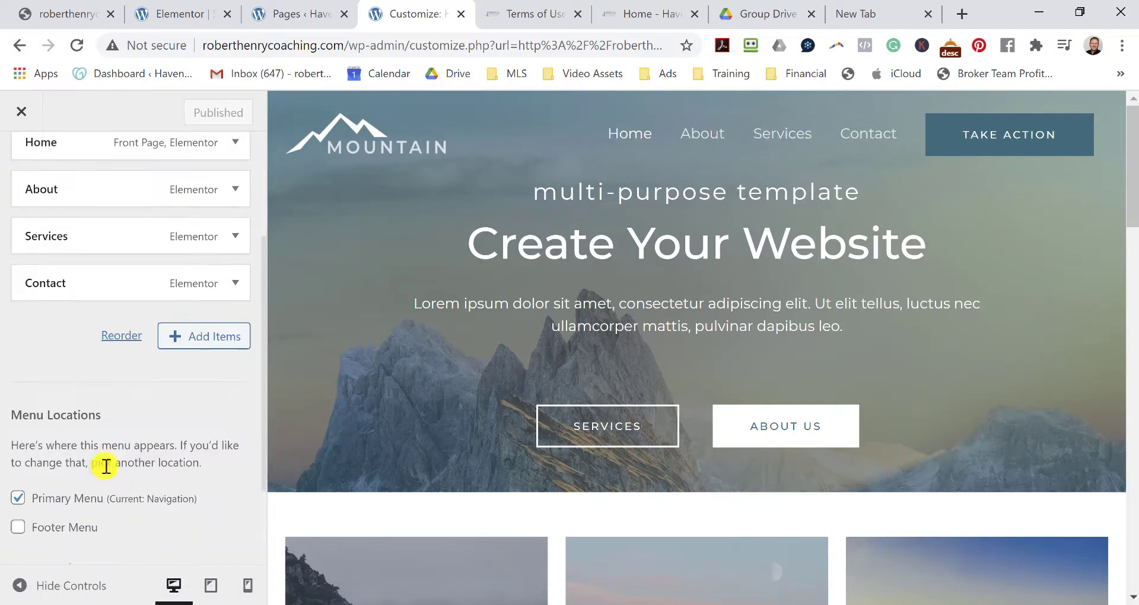
scroll(99, 459, up, 1)
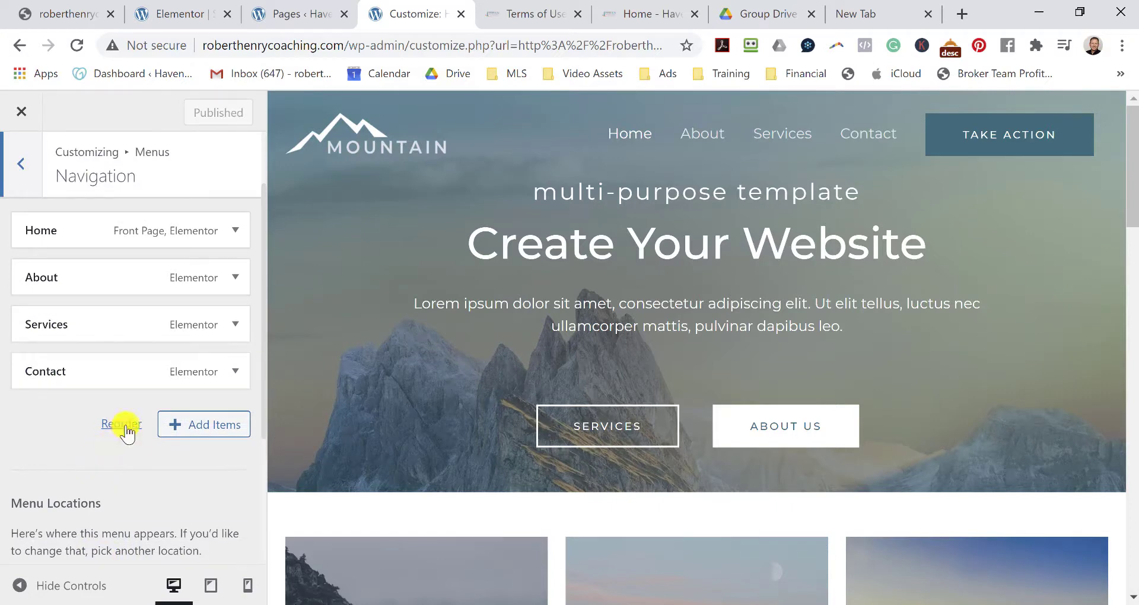
Remove the About item from the Navigation menu.
click(235, 277)
click(235, 277)
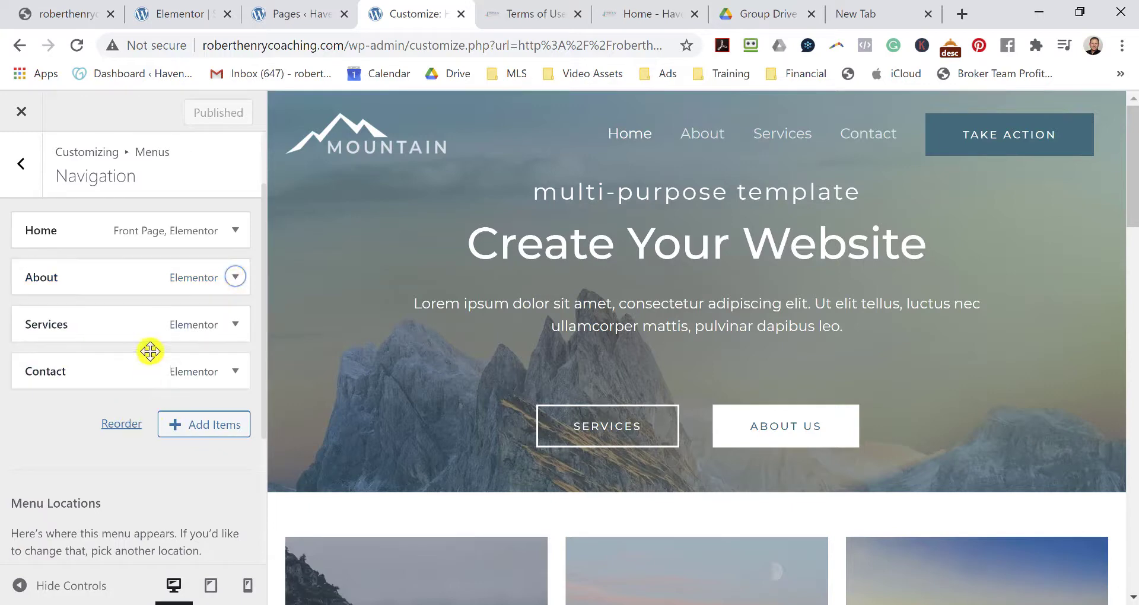
click(112, 277)
right_click(116, 278)
click(102, 280)
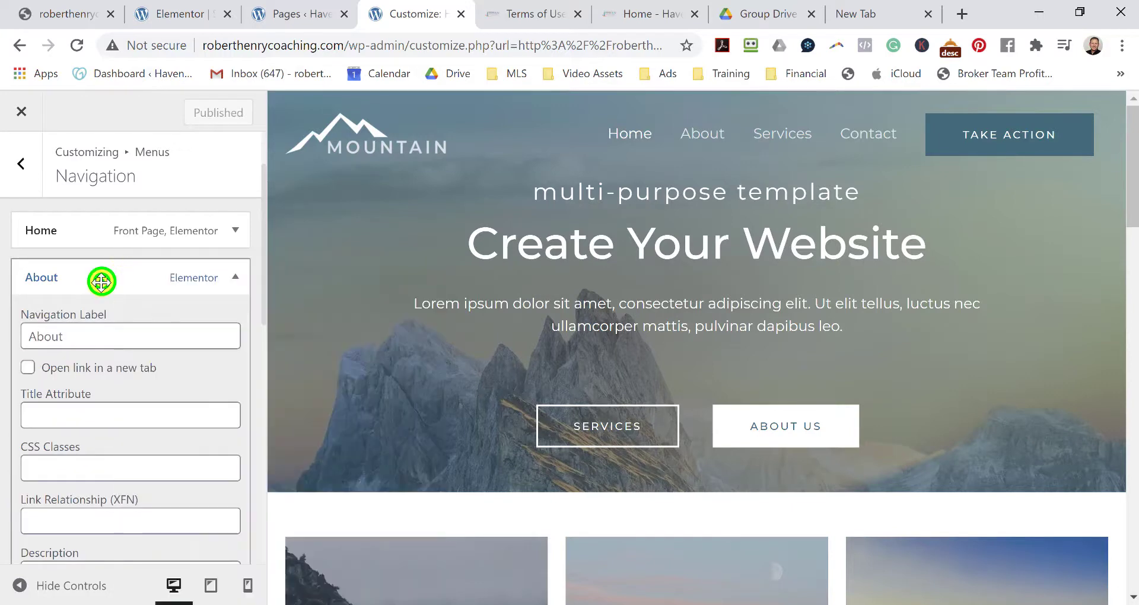
click(102, 279)
click(236, 277)
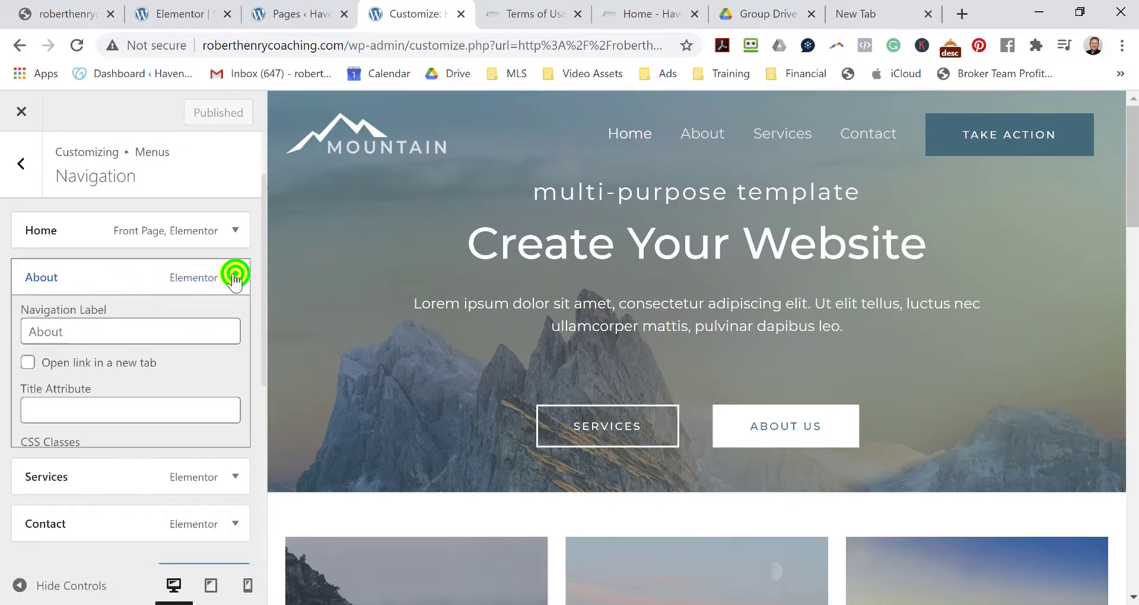
scroll(198, 335, down, 3)
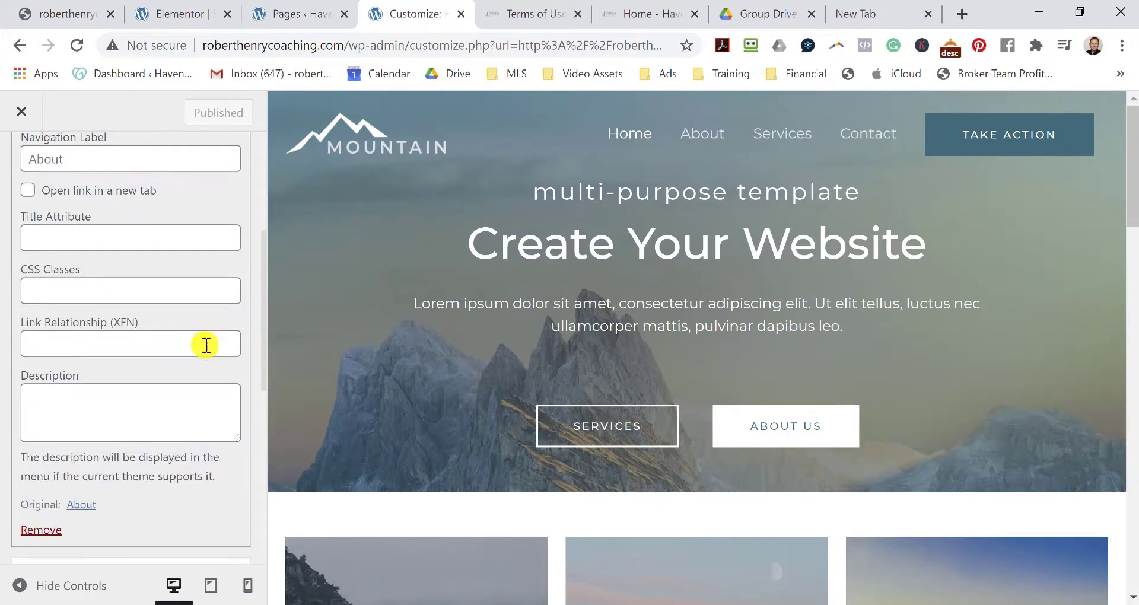
click(28, 530)
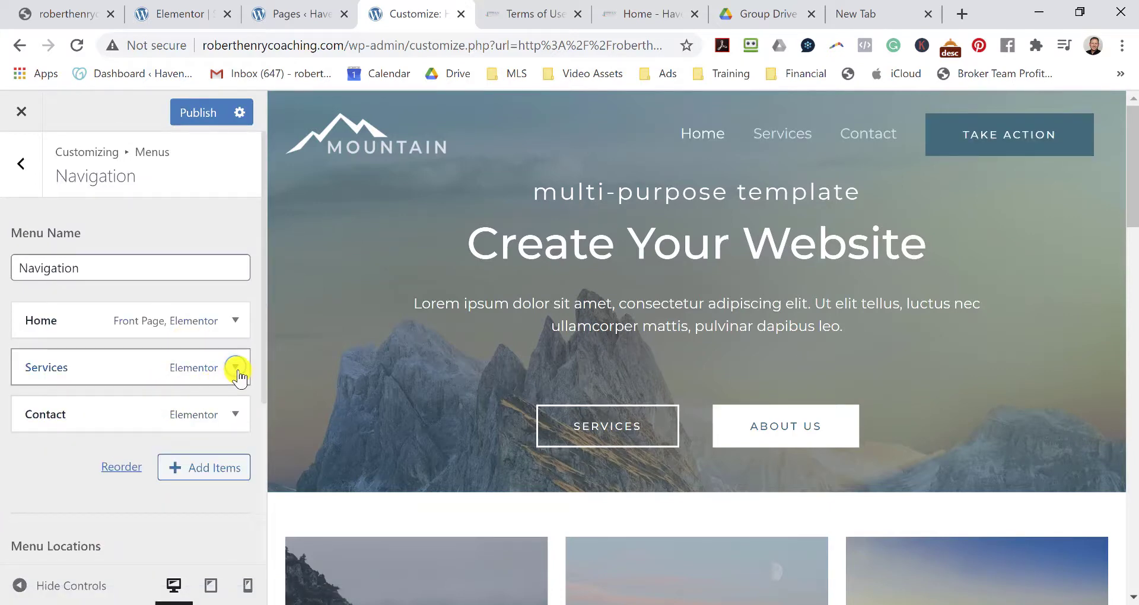
Remove the Home and Services items, leaving only Contact.
click(236, 320)
scroll(101, 501, down, 5)
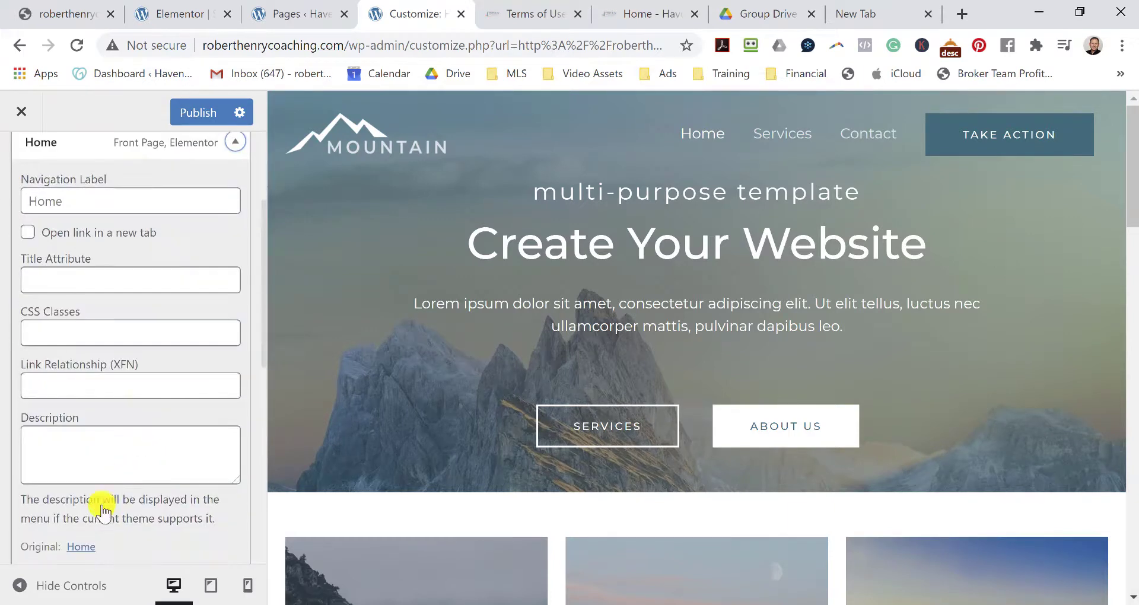
click(38, 483)
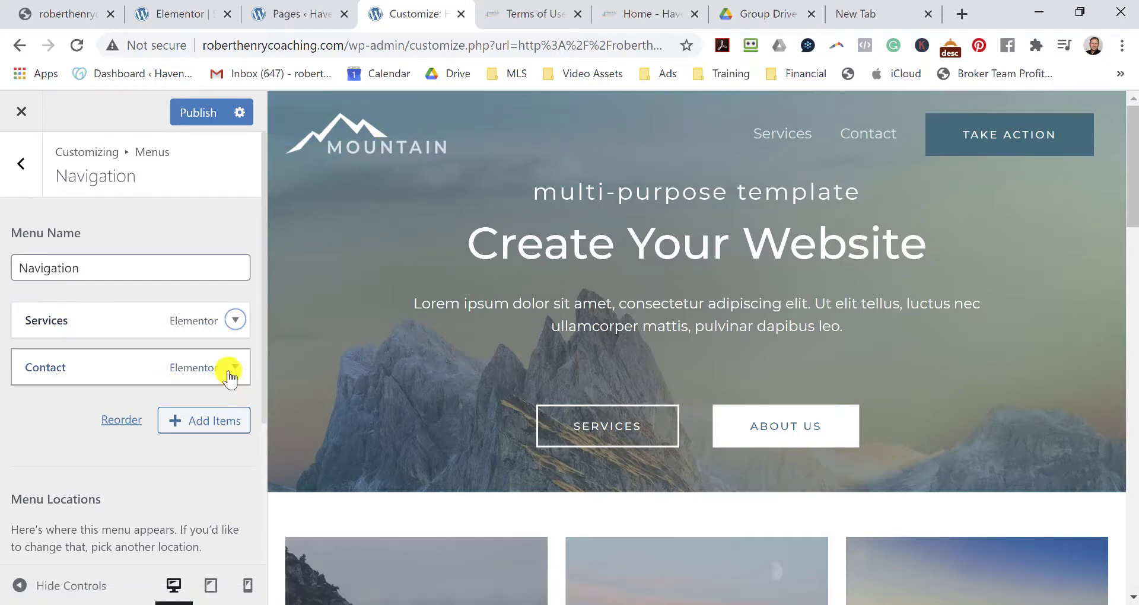
click(234, 321)
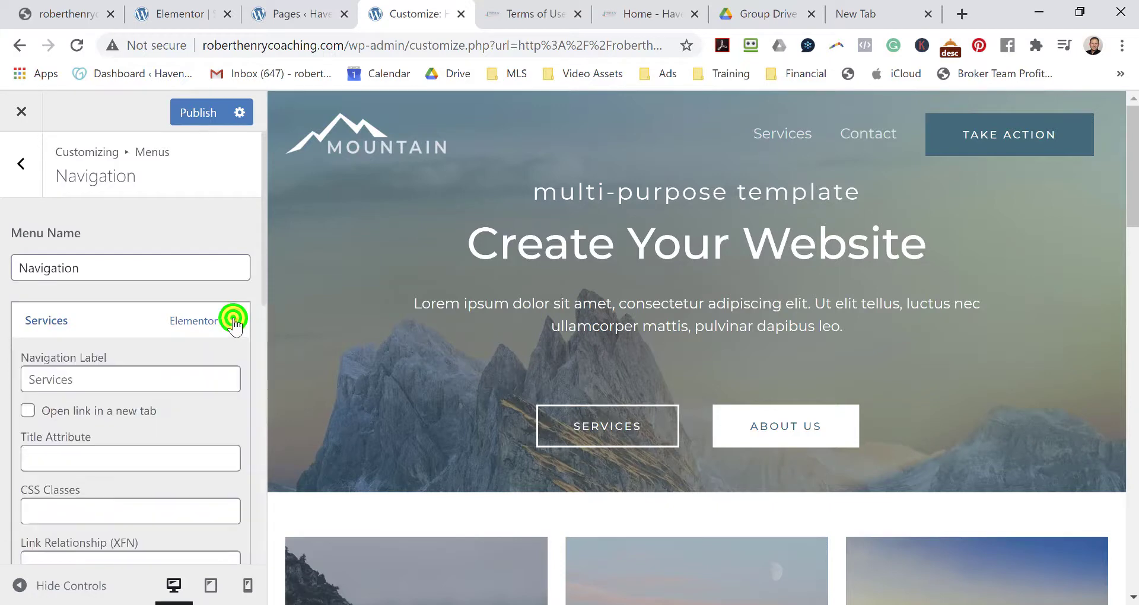
scroll(94, 437, down, 6)
click(48, 394)
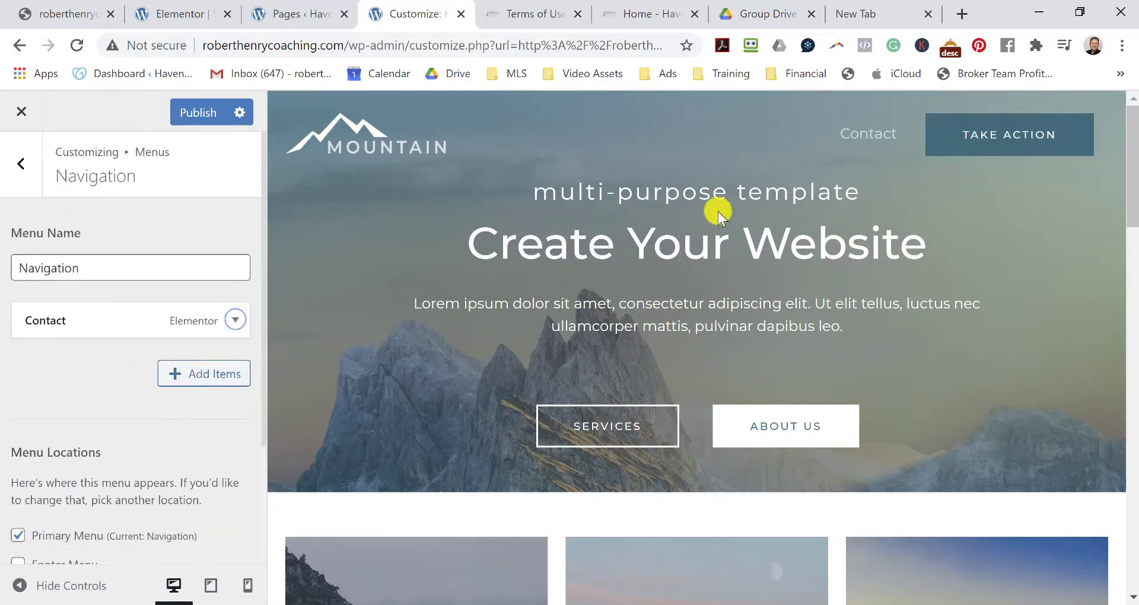
scroll(172, 373, down, 4)
scroll(190, 353, up, 3)
Add the Buying, Selling, About and blog pages as menu items.
click(215, 354)
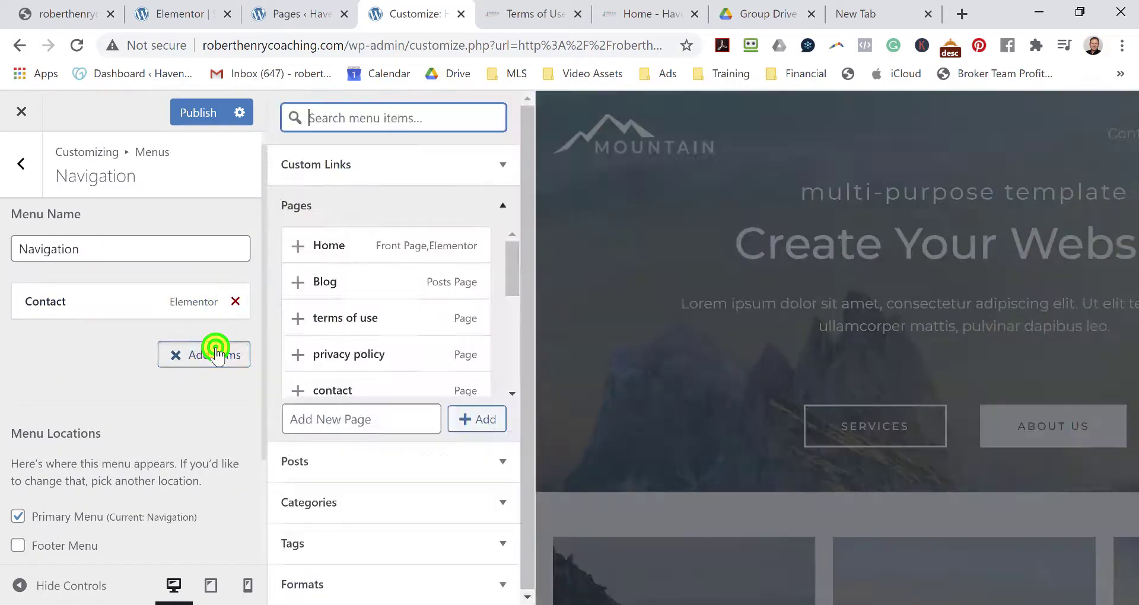
scroll(368, 300, down, 5)
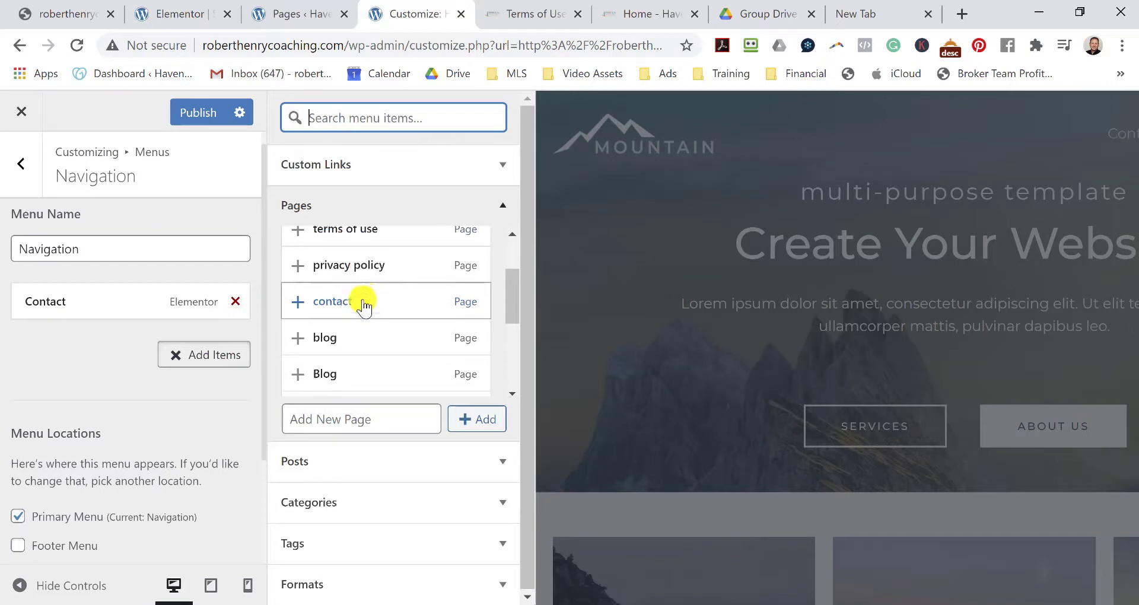
scroll(373, 300, down, 2)
scroll(375, 300, up, 2)
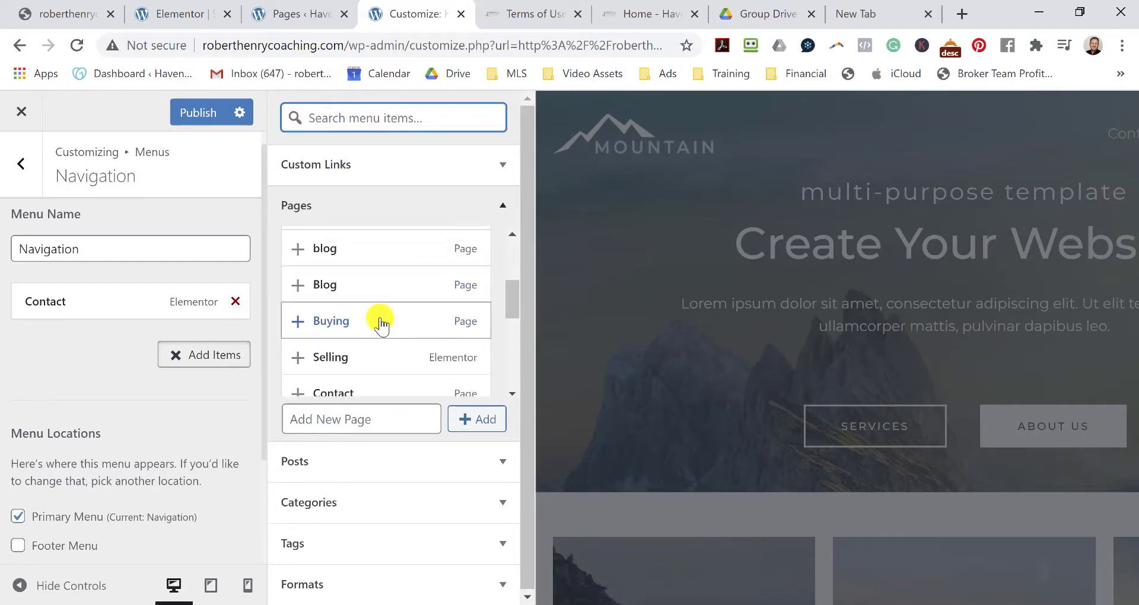
click(380, 321)
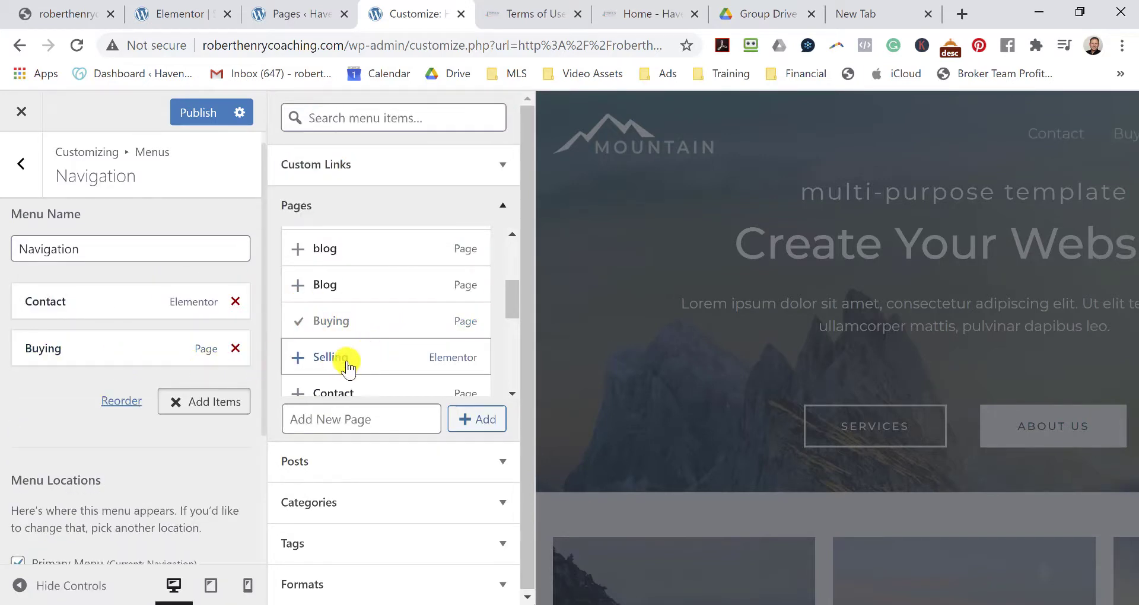
click(298, 357)
scroll(356, 329, down, 1)
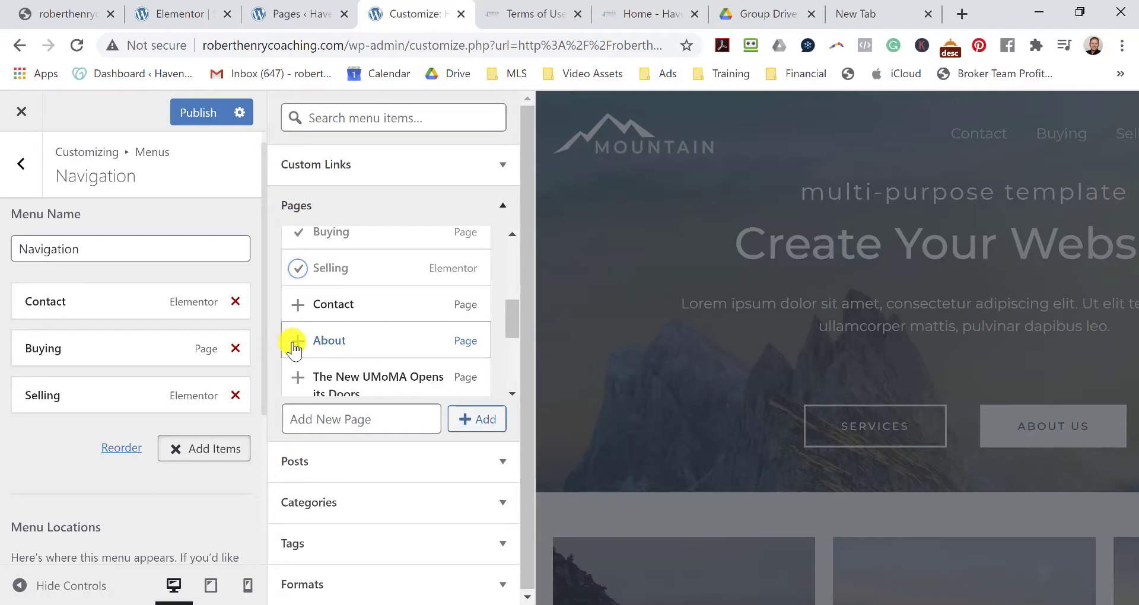
click(295, 339)
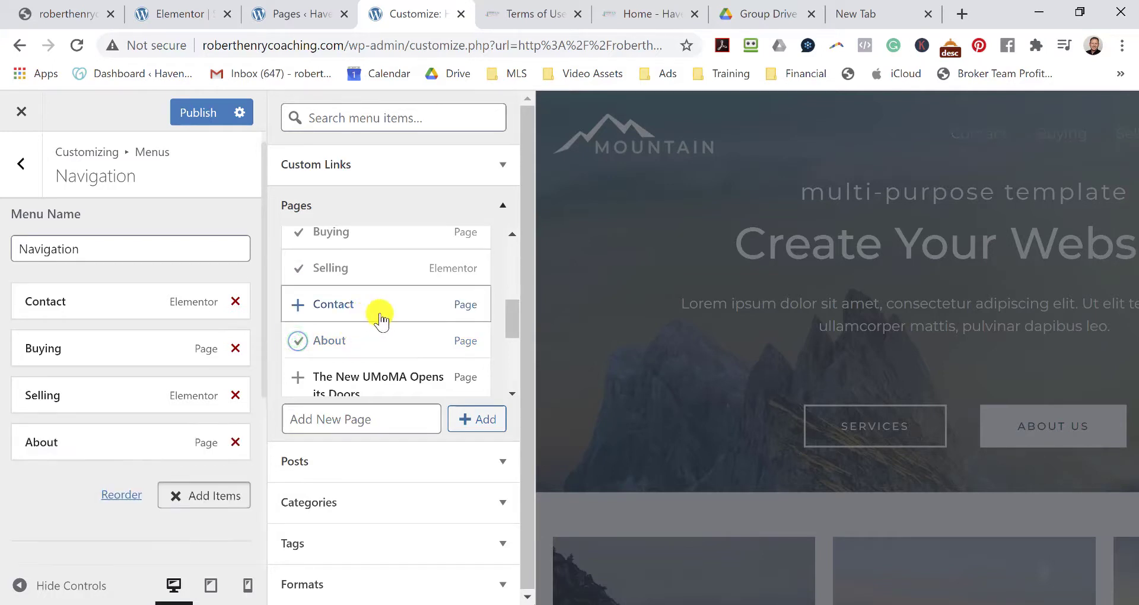
scroll(380, 320, down, 2)
scroll(389, 336, down, 1)
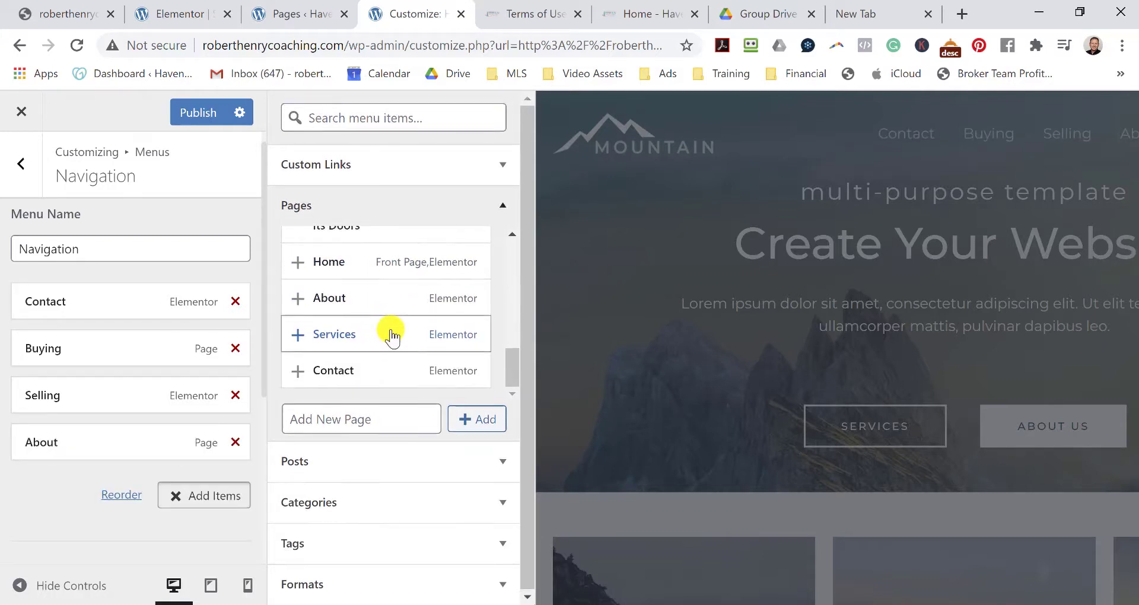
scroll(391, 338, up, 7)
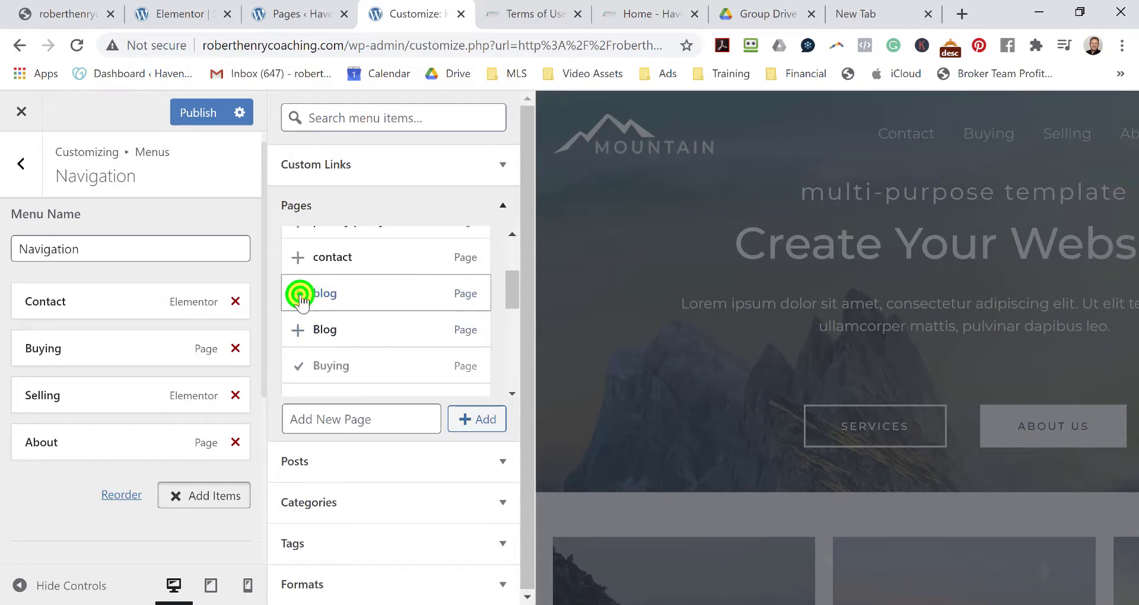
click(299, 293)
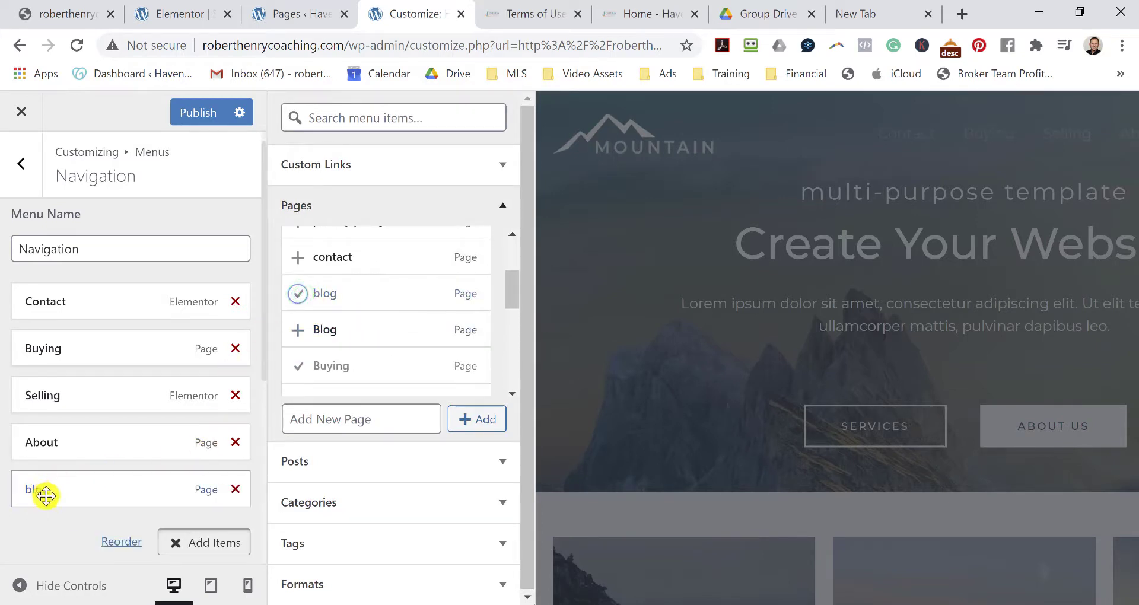
Change the blog item's navigation label to 'Blog'.
scroll(127, 412, down, 2)
click(163, 407)
click(163, 406)
click(34, 464)
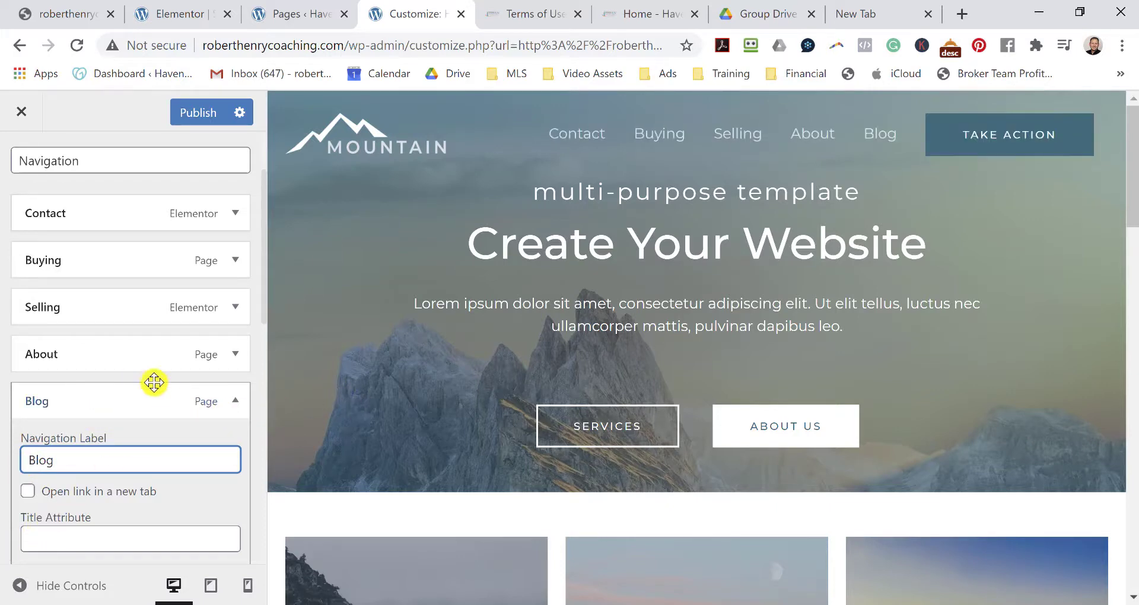
click(135, 397)
scroll(134, 398, down, 1)
scroll(134, 399, down, 2)
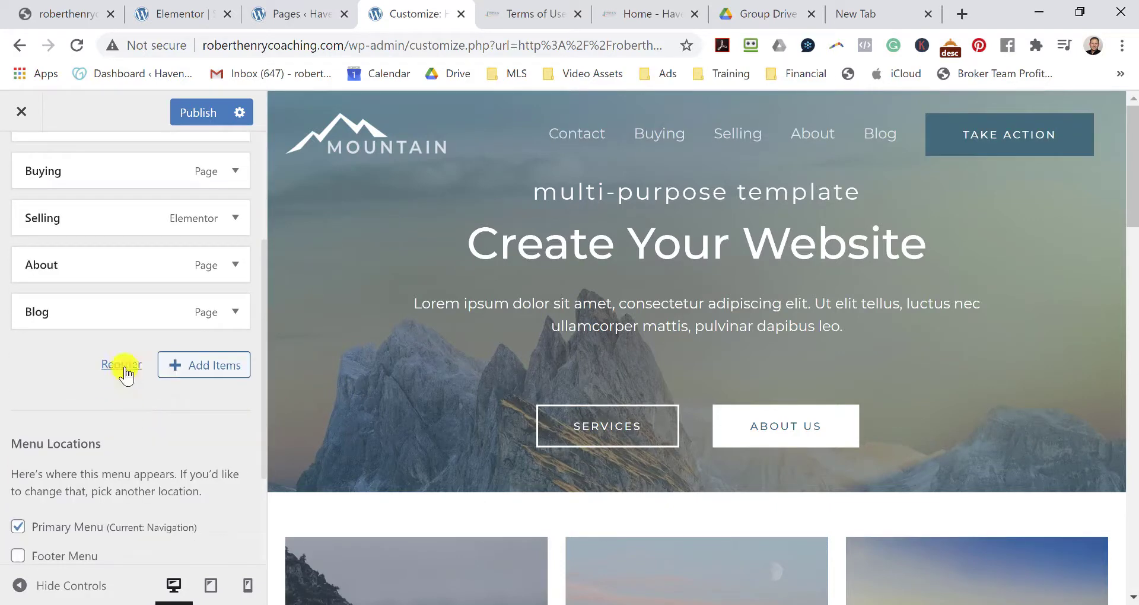
Move Contact down past Buying, Selling, About and Blog to the end of the menu.
click(123, 365)
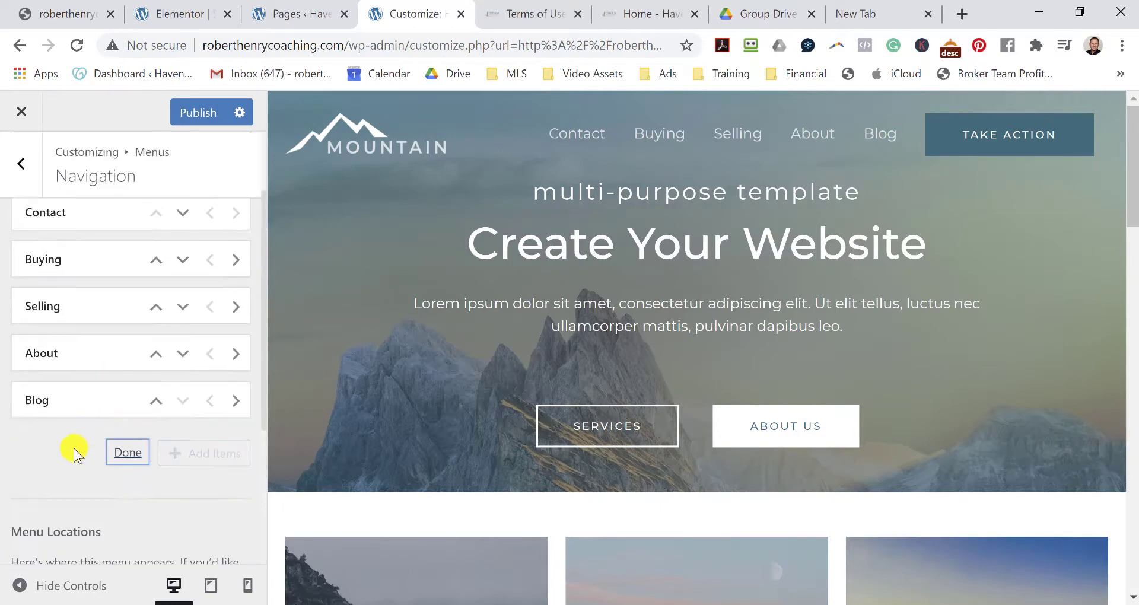
scroll(77, 453, up, 3)
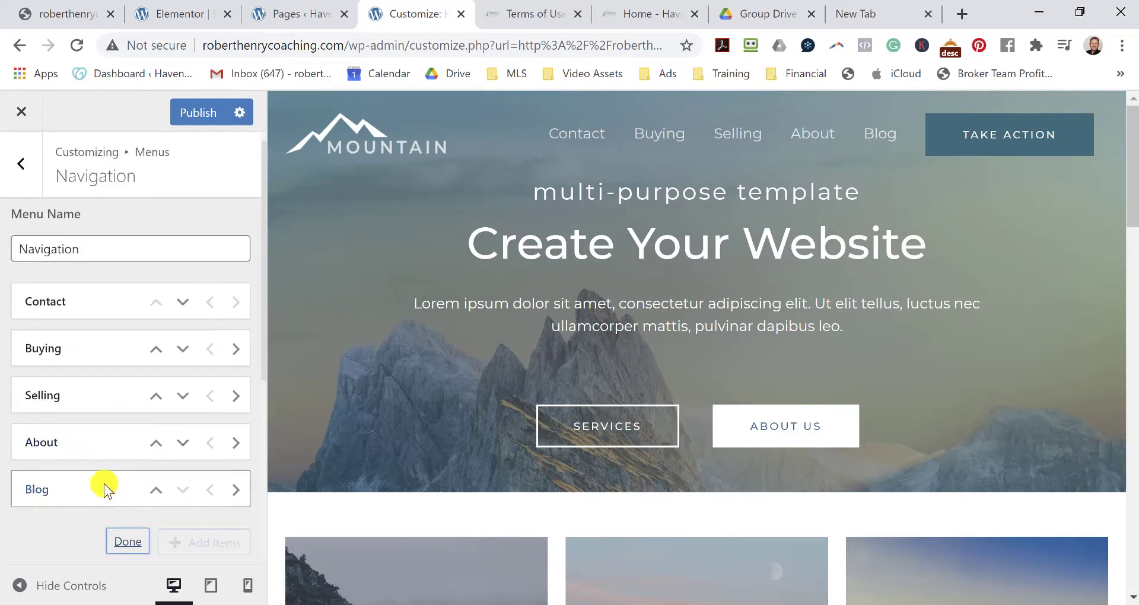
click(186, 306)
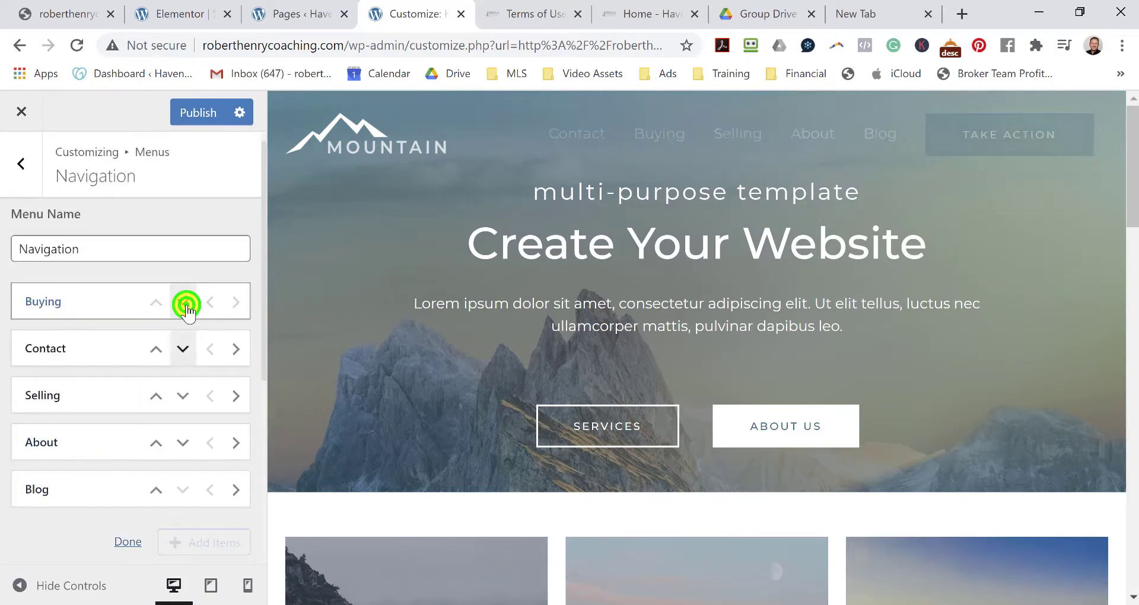
click(184, 348)
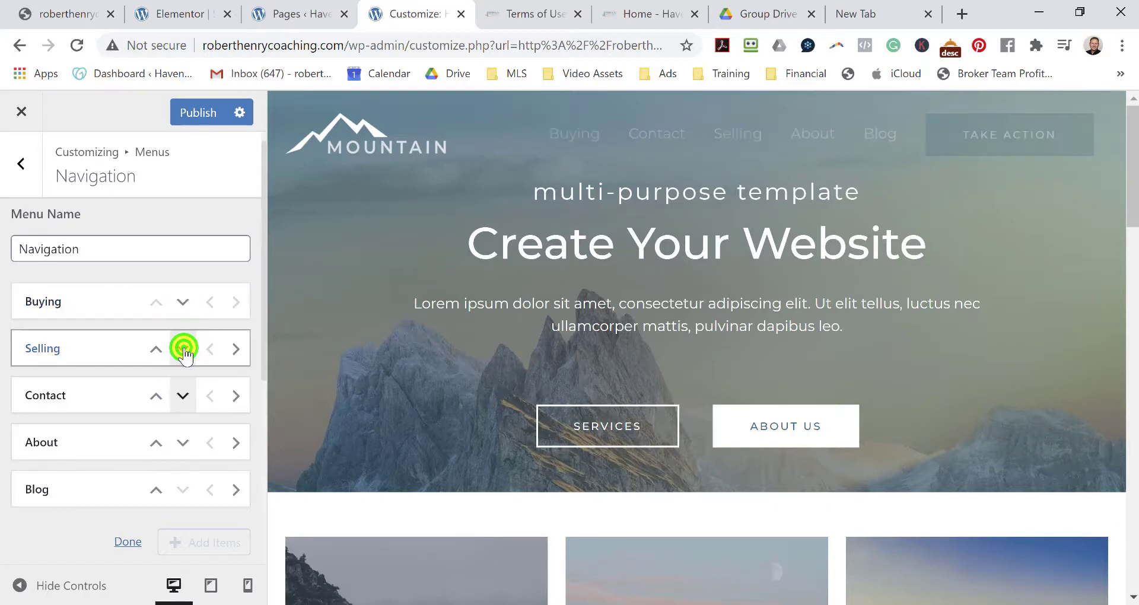
click(182, 396)
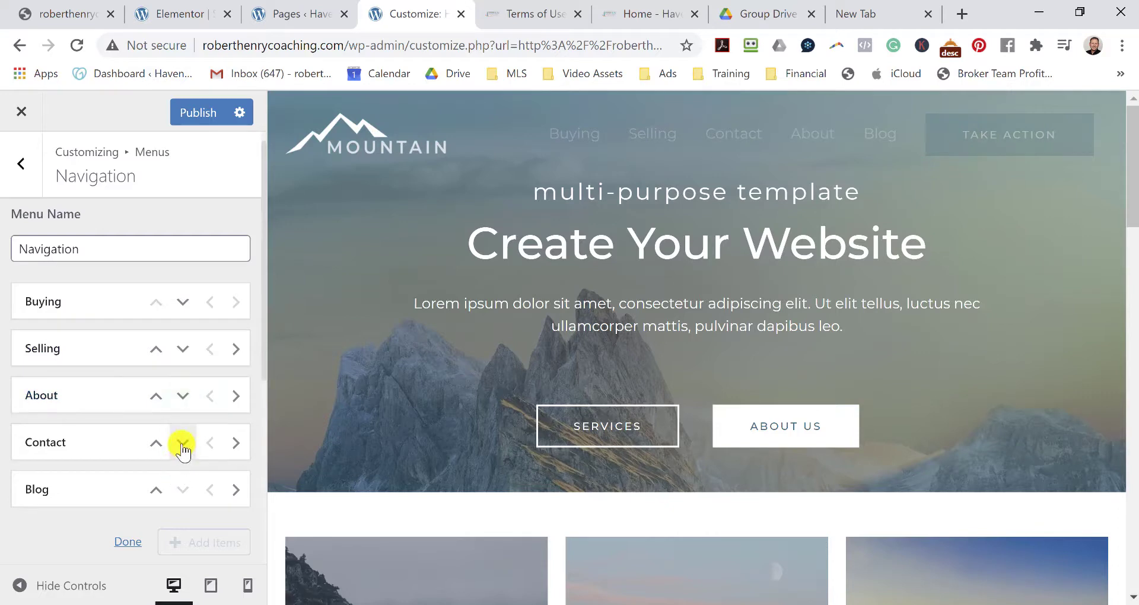
click(182, 443)
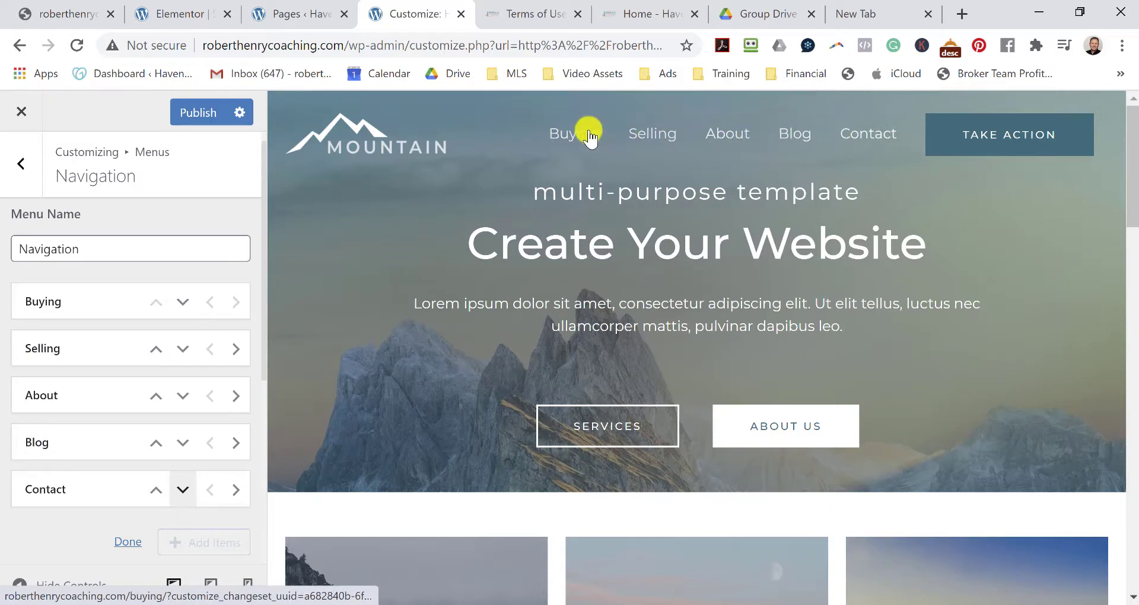
scroll(130, 373, down, 4)
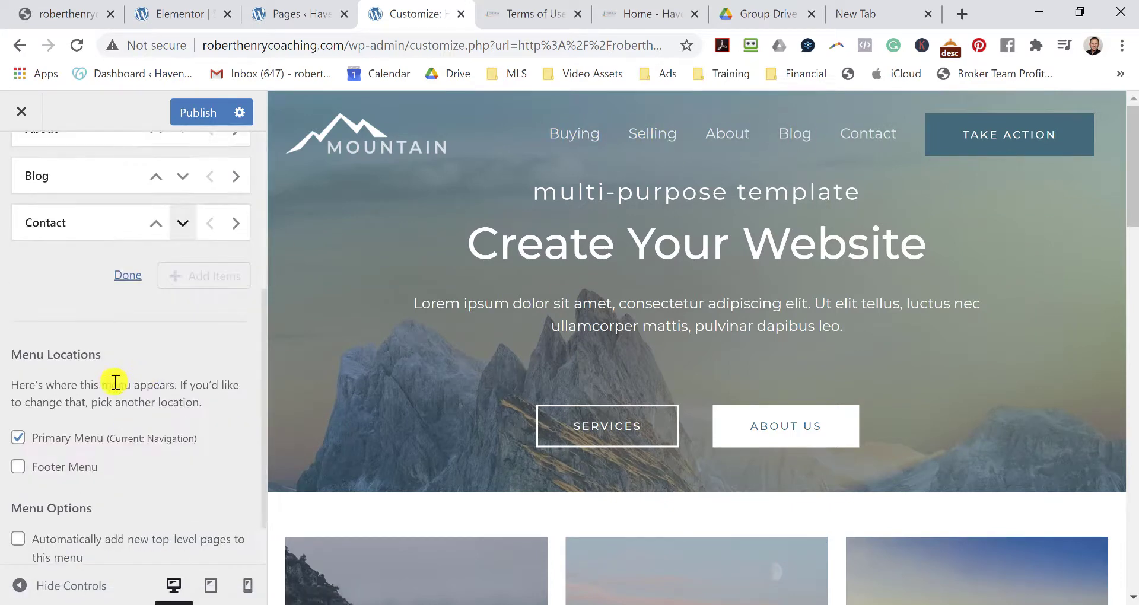
scroll(169, 396, down, 1)
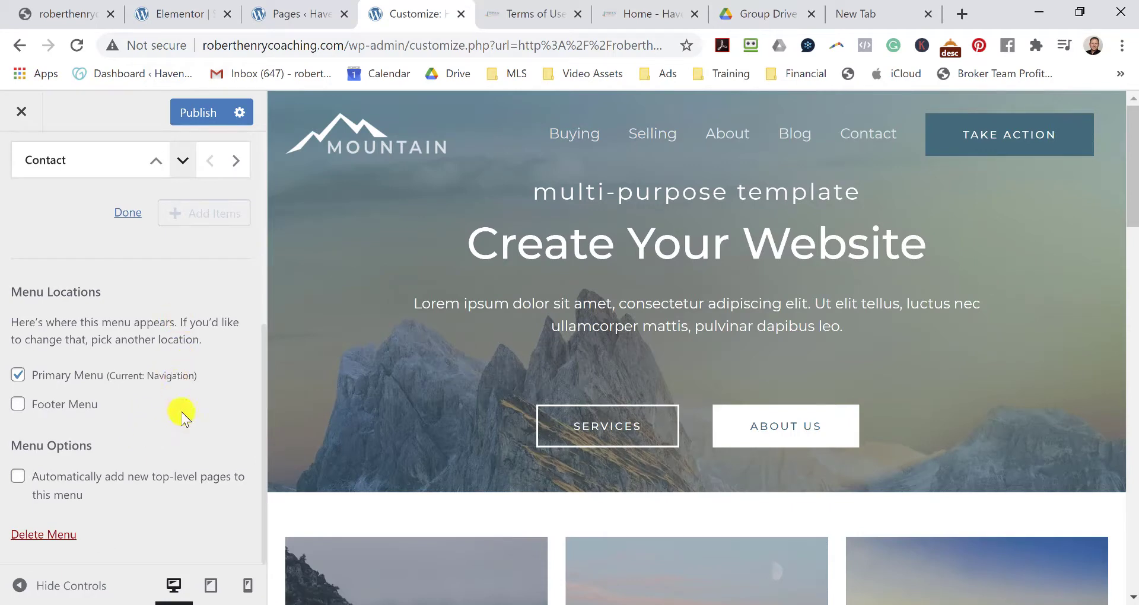
scroll(182, 417, up, 5)
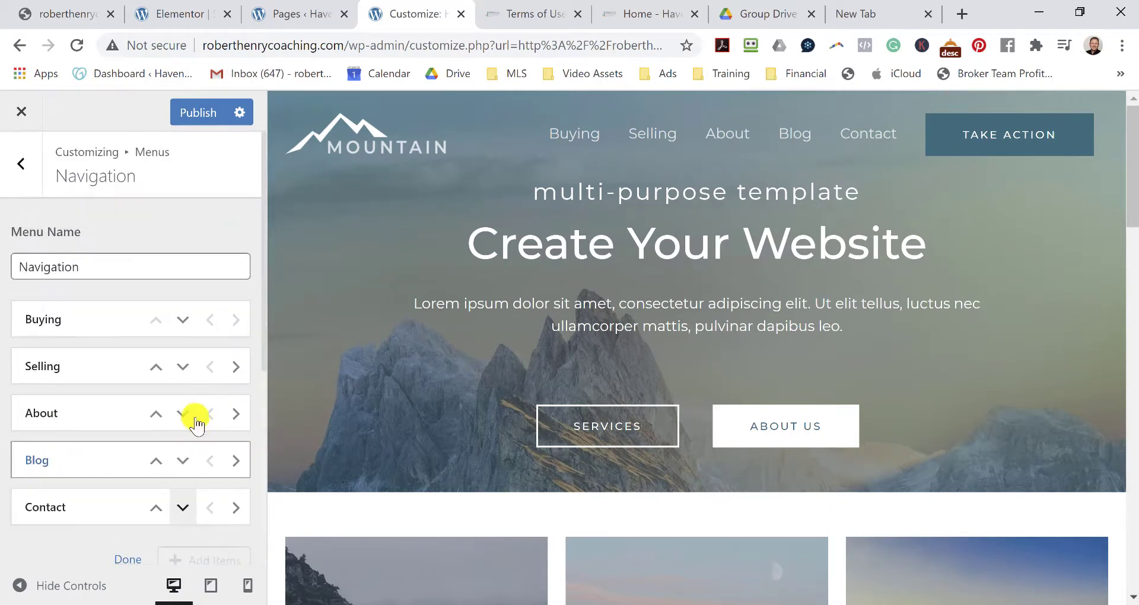
Publish the reordered Navigation menu and check the result.
click(190, 112)
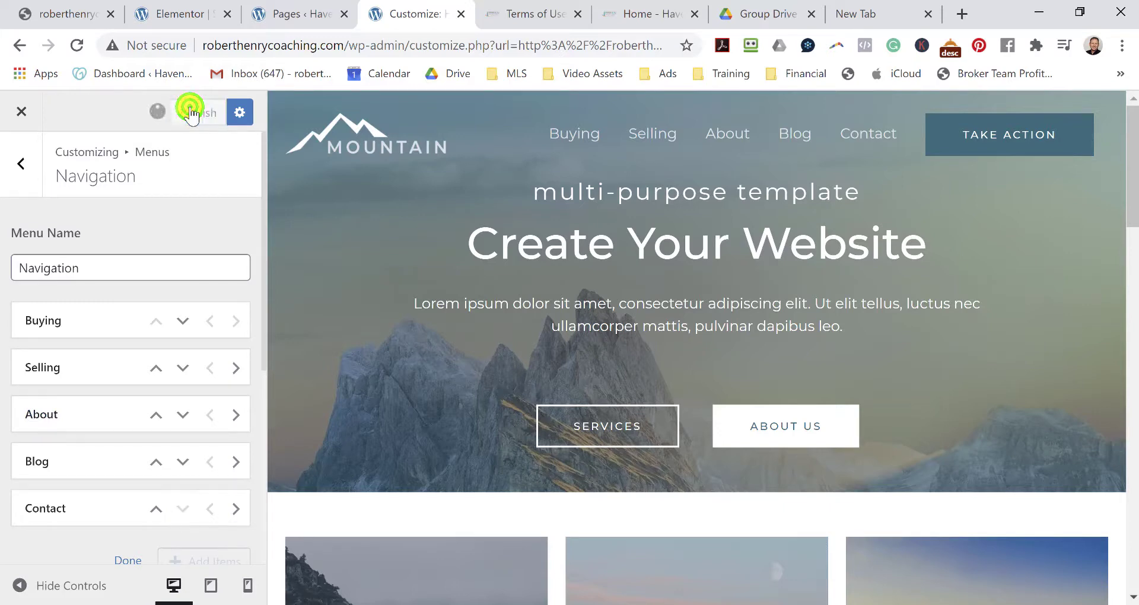
scroll(196, 535, down, 3)
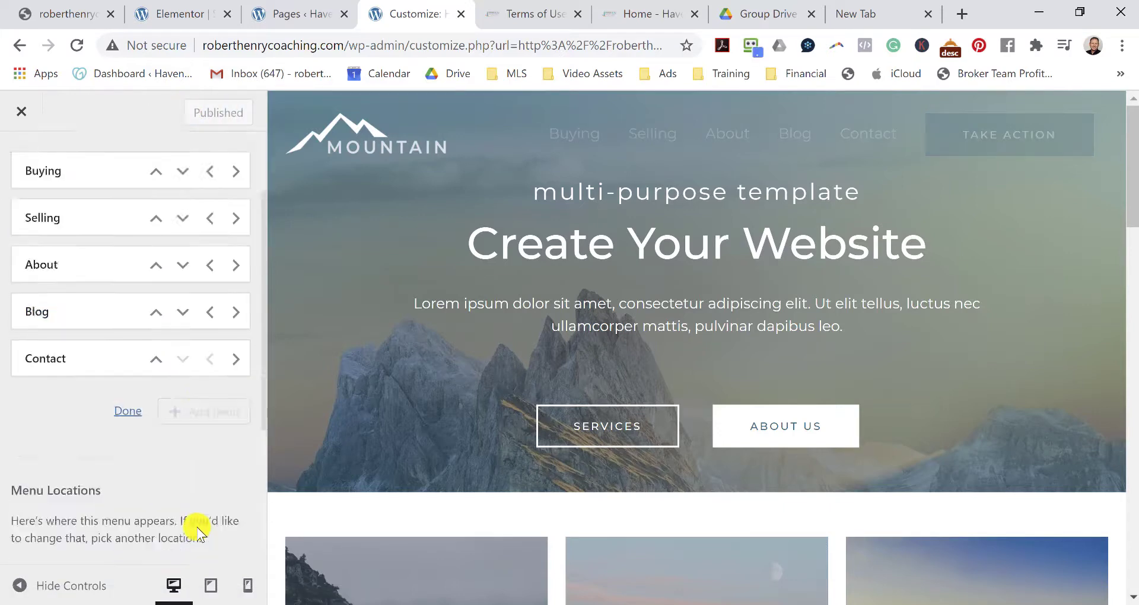
scroll(198, 532, down, 3)
scroll(172, 510, up, 6)
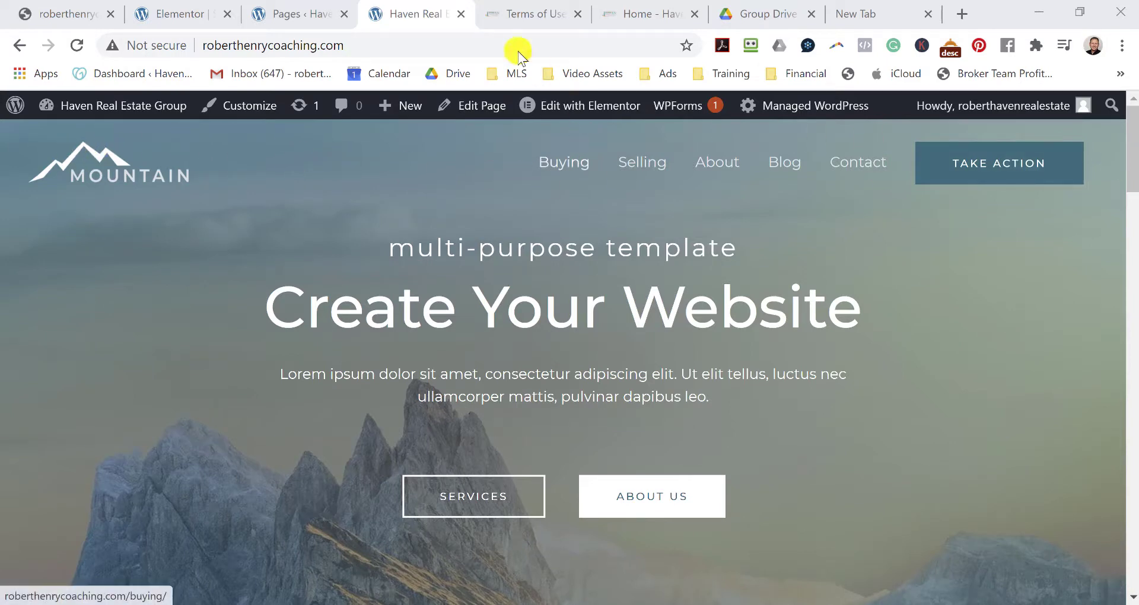
Check the open tabs: the original Haven site, the pages list, the Elementor page, and the new Mountain homepage.
click(640, 15)
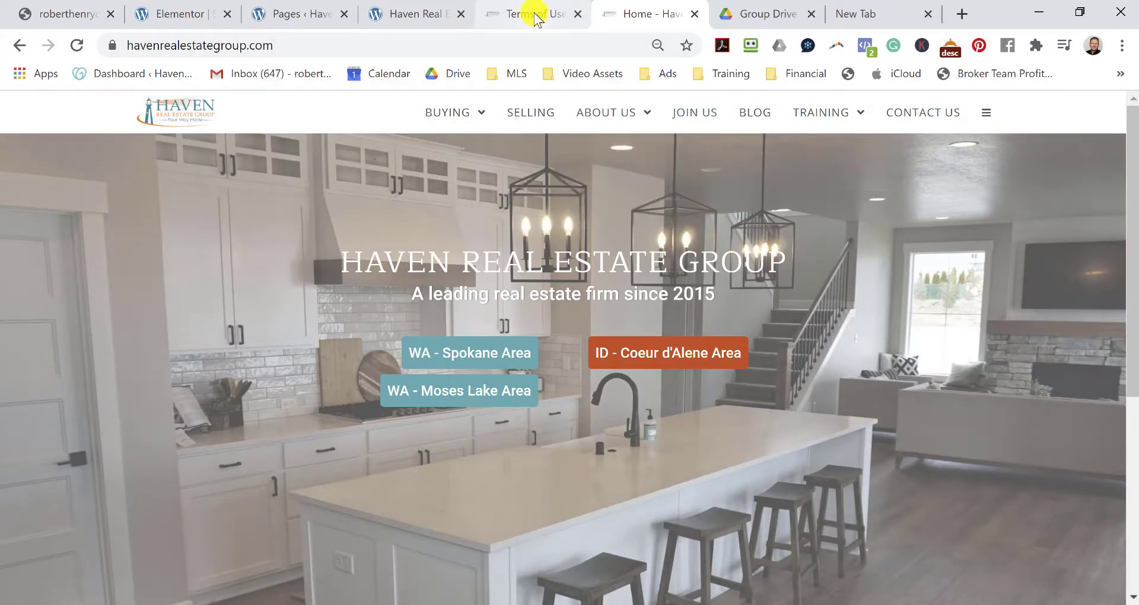
click(314, 10)
click(182, 11)
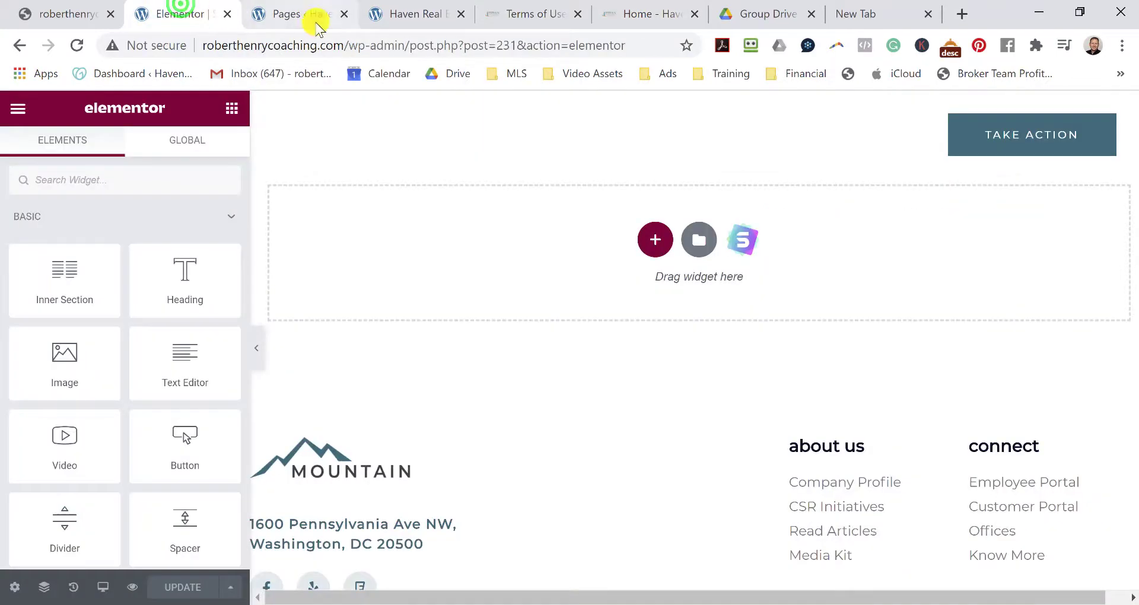
click(314, 14)
click(407, 18)
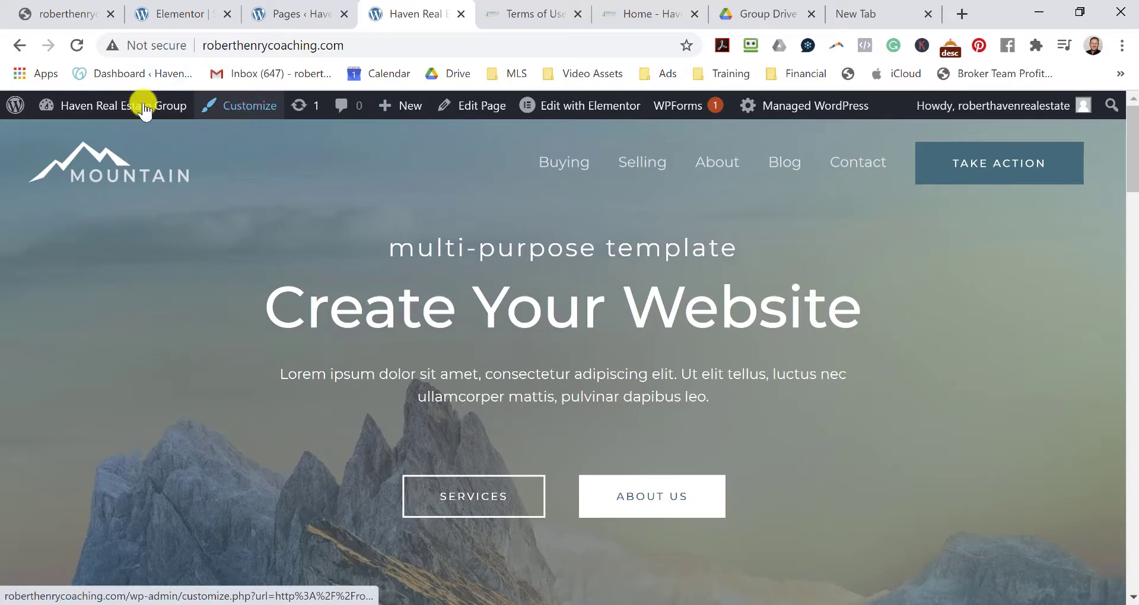
Return to the admin Dashboard and go to Appearance > Themes.
mouse_move(123, 107)
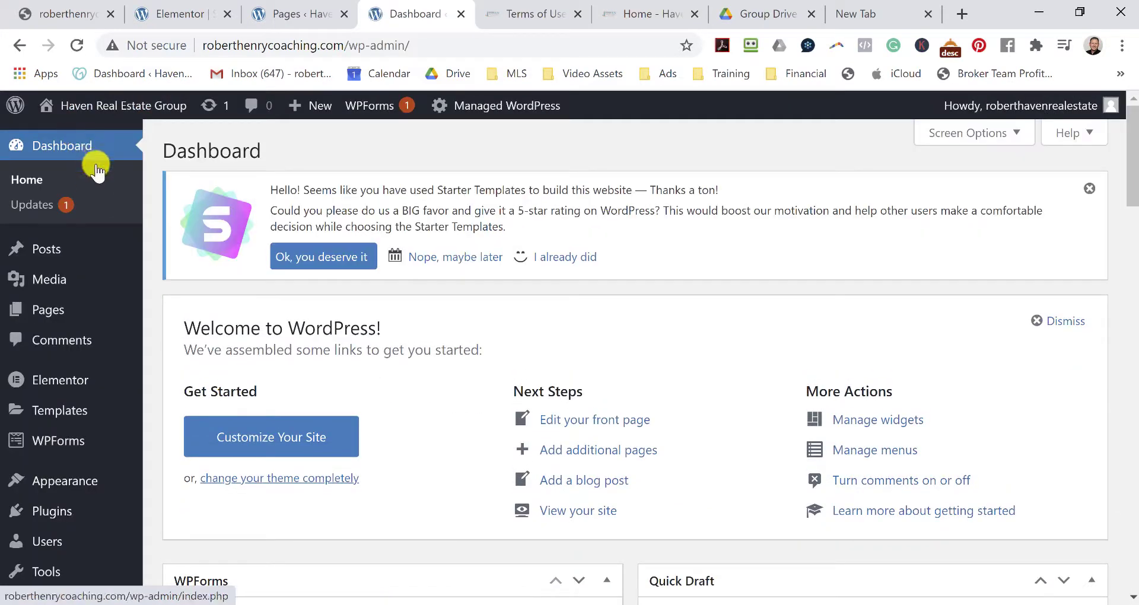
mouse_move(94, 394)
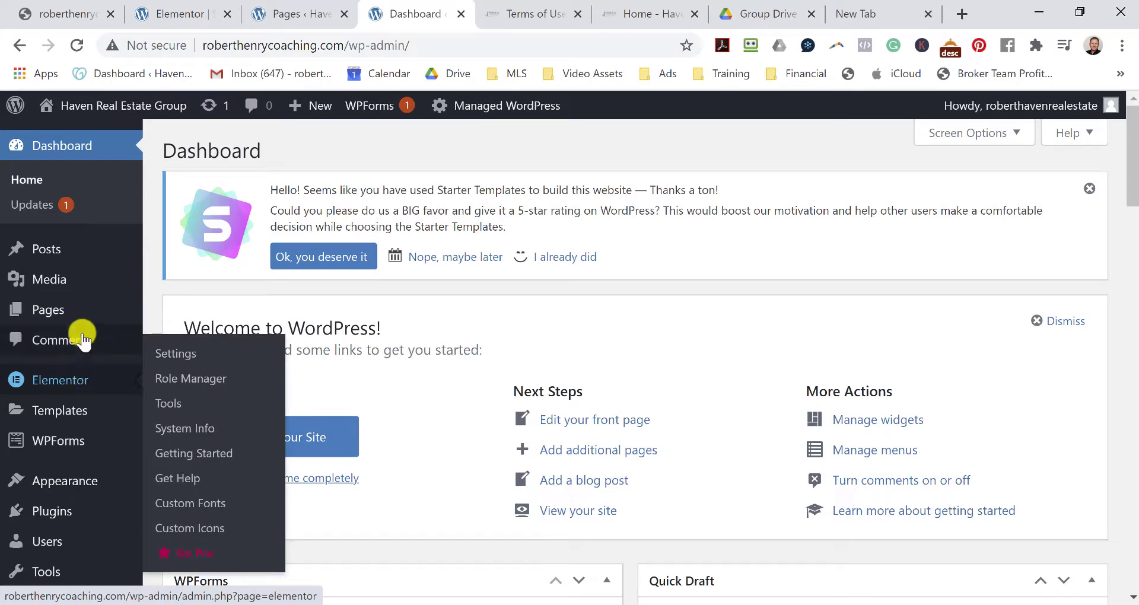
mouse_move(112, 307)
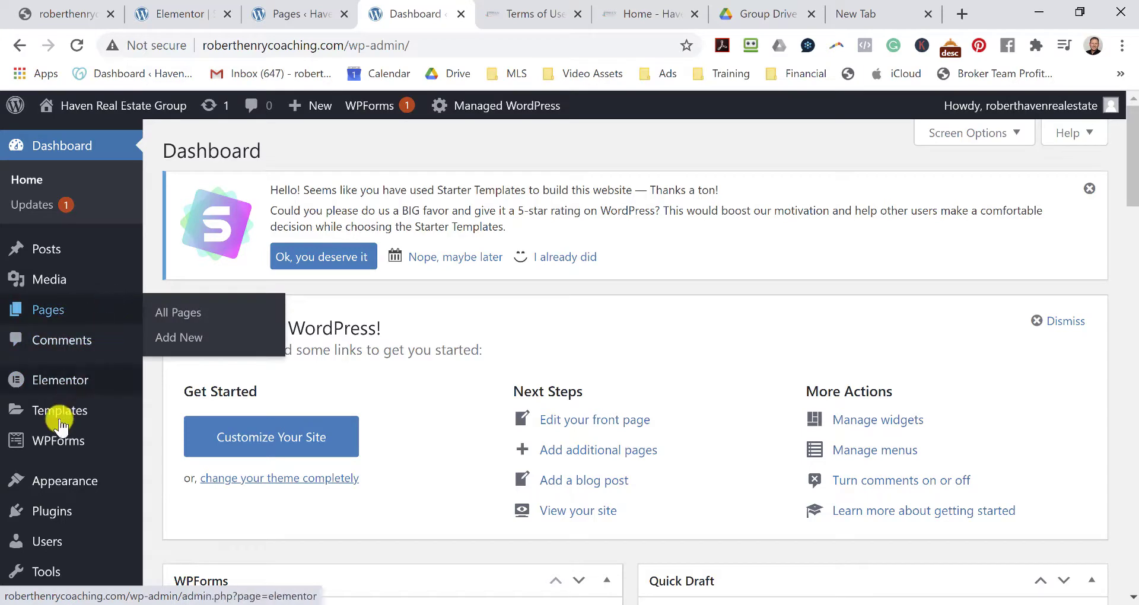
mouse_move(59, 418)
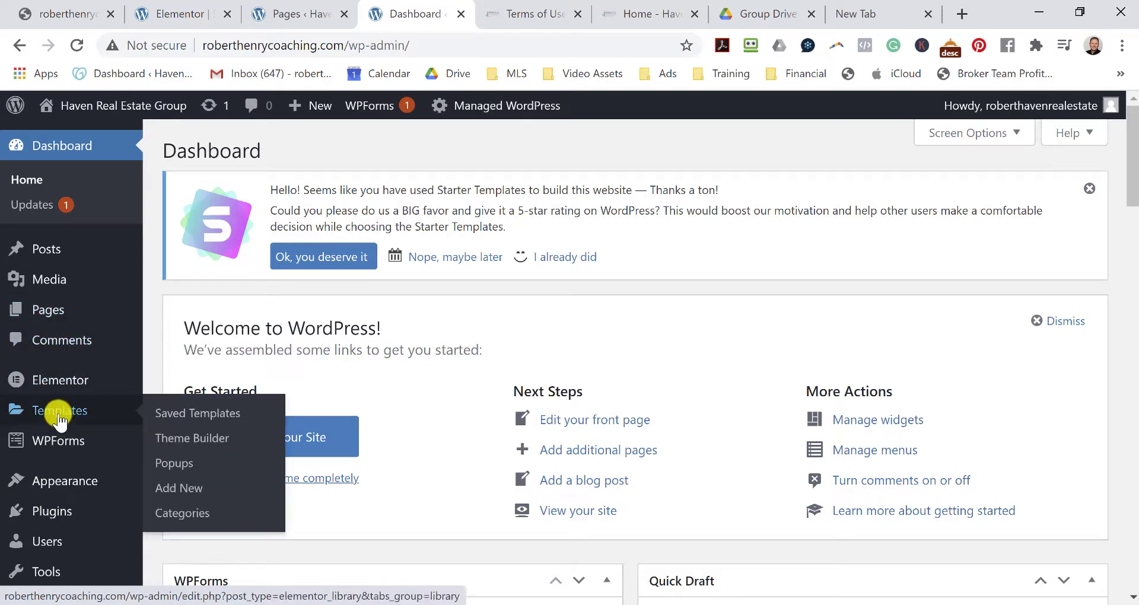
scroll(59, 419, down, 1)
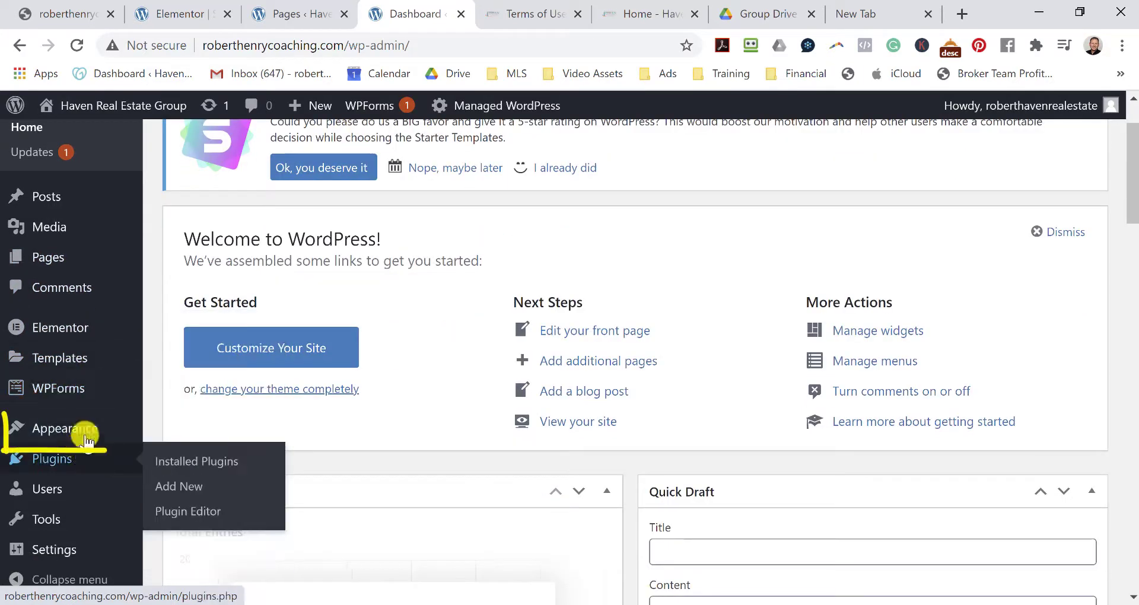
mouse_move(81, 433)
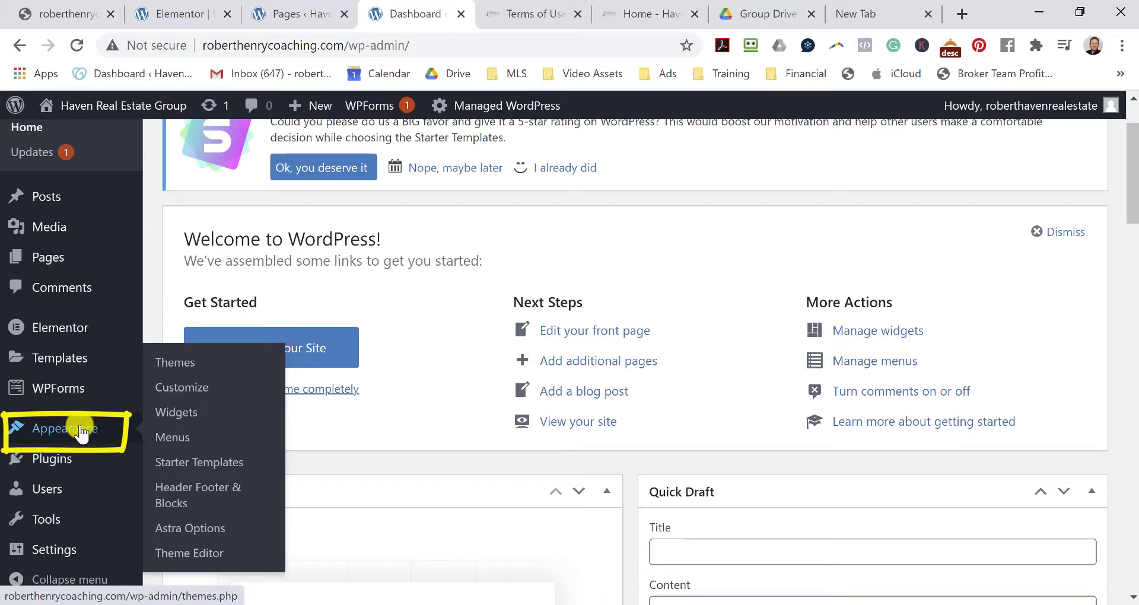
click(191, 364)
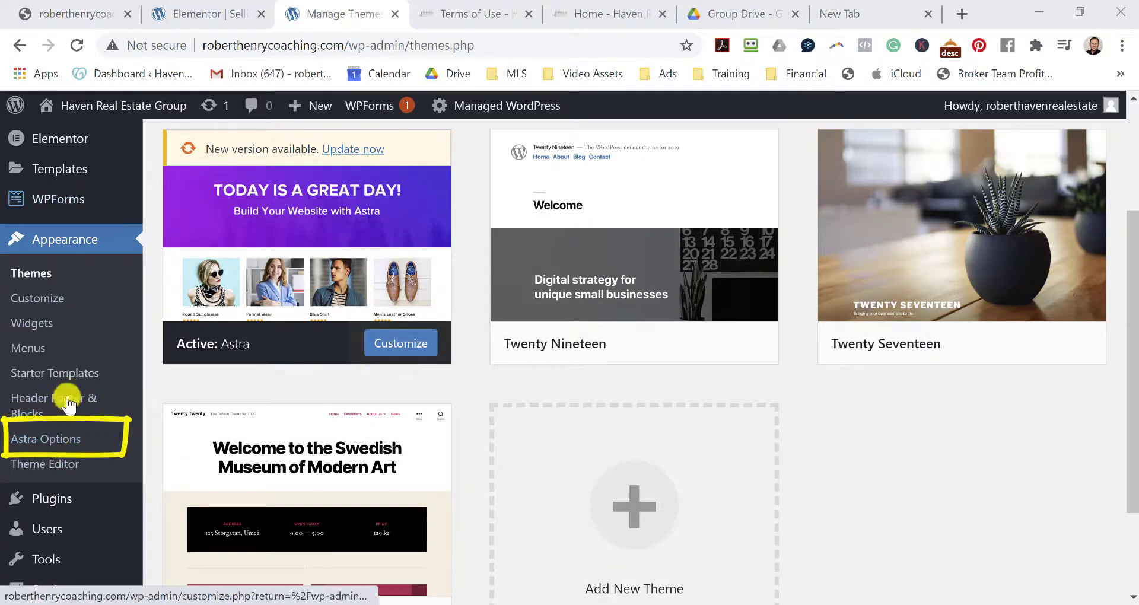
Open Astra Options and launch its Header Options in the Customizer.
click(56, 449)
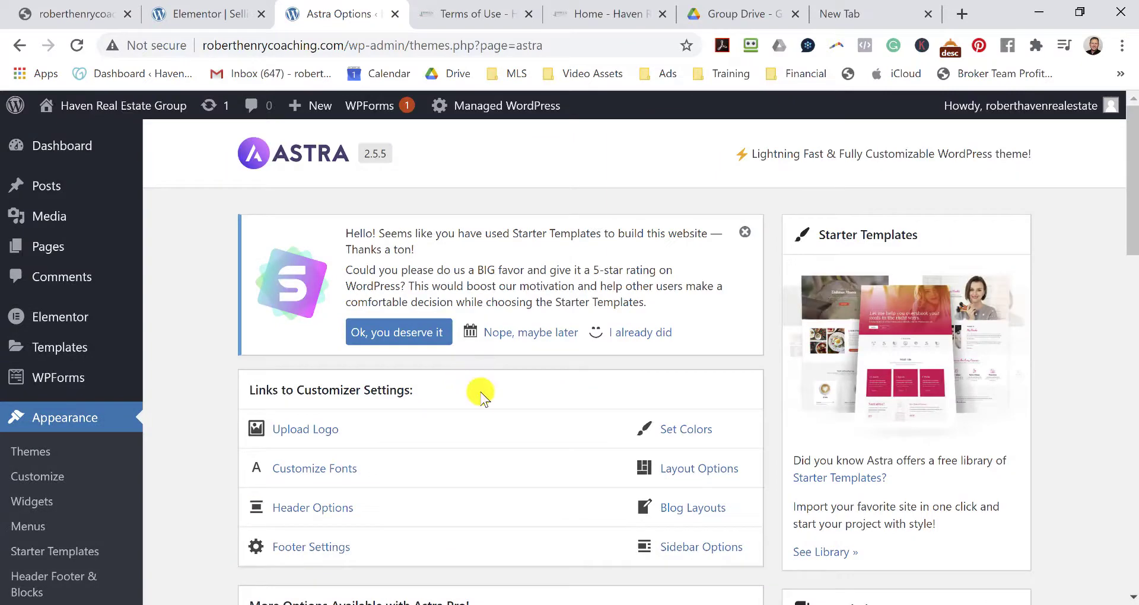
scroll(478, 389, down, 2)
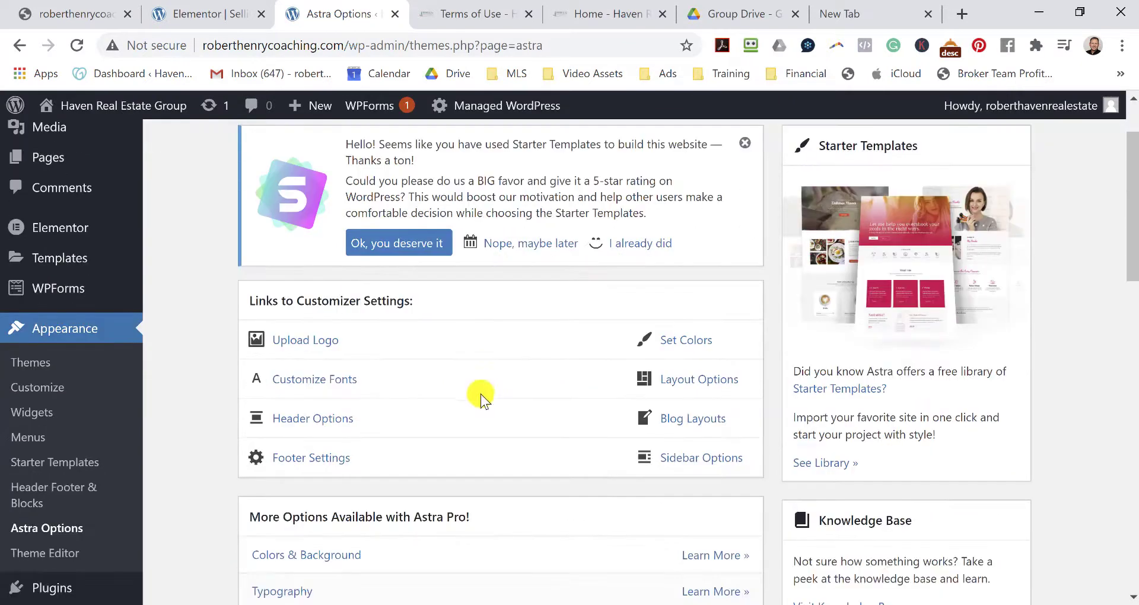
click(306, 421)
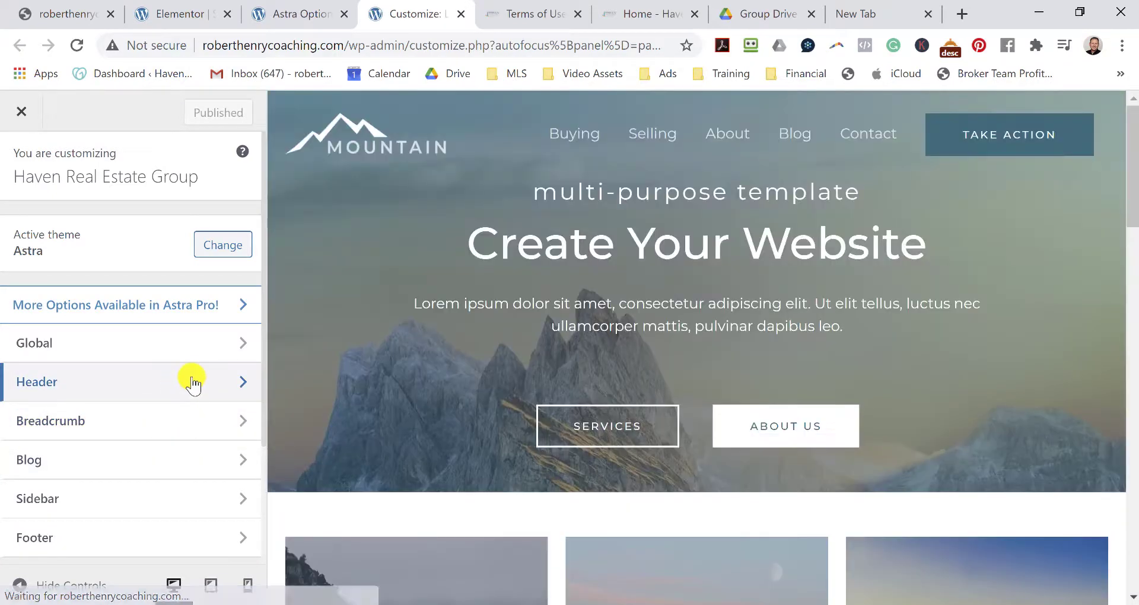
In the Transparent Header colour settings, make the menu link text black.
click(187, 386)
click(159, 346)
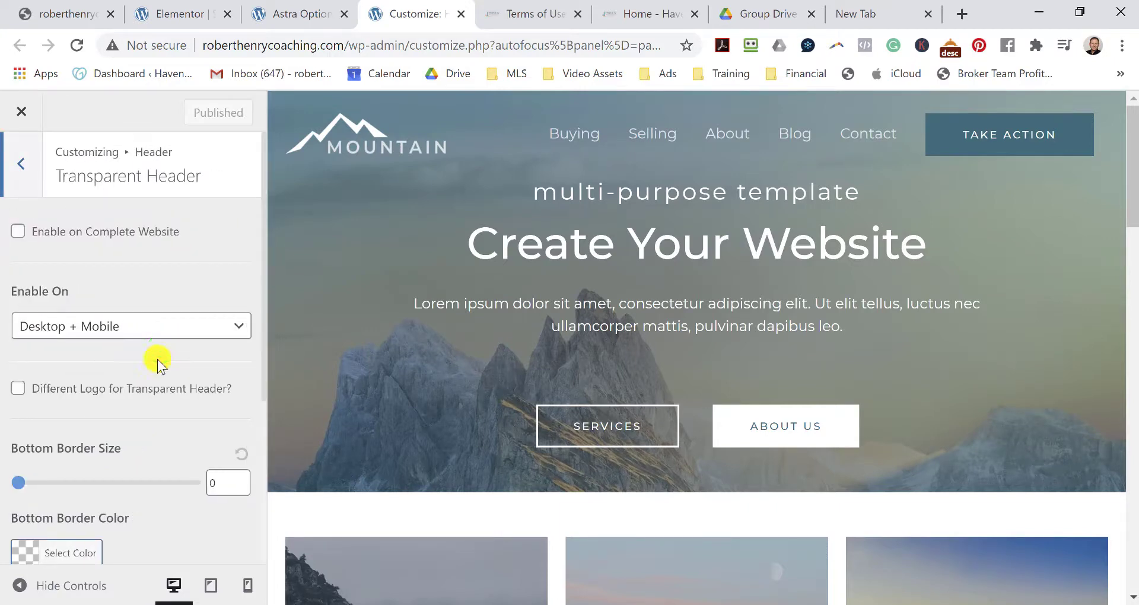
scroll(158, 358, down, 3)
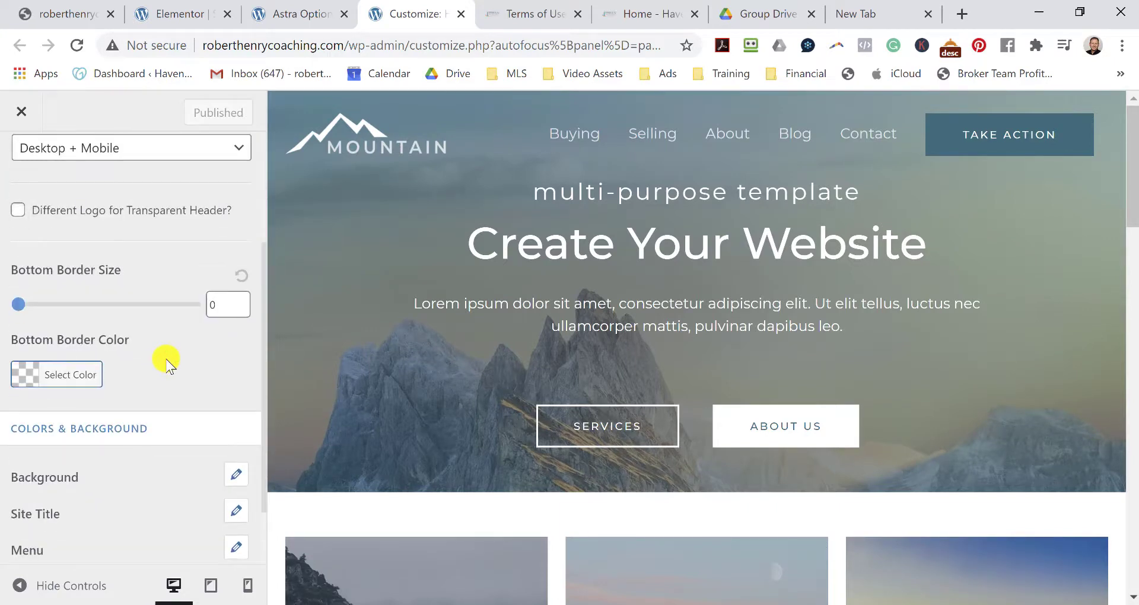
scroll(168, 363, down, 1)
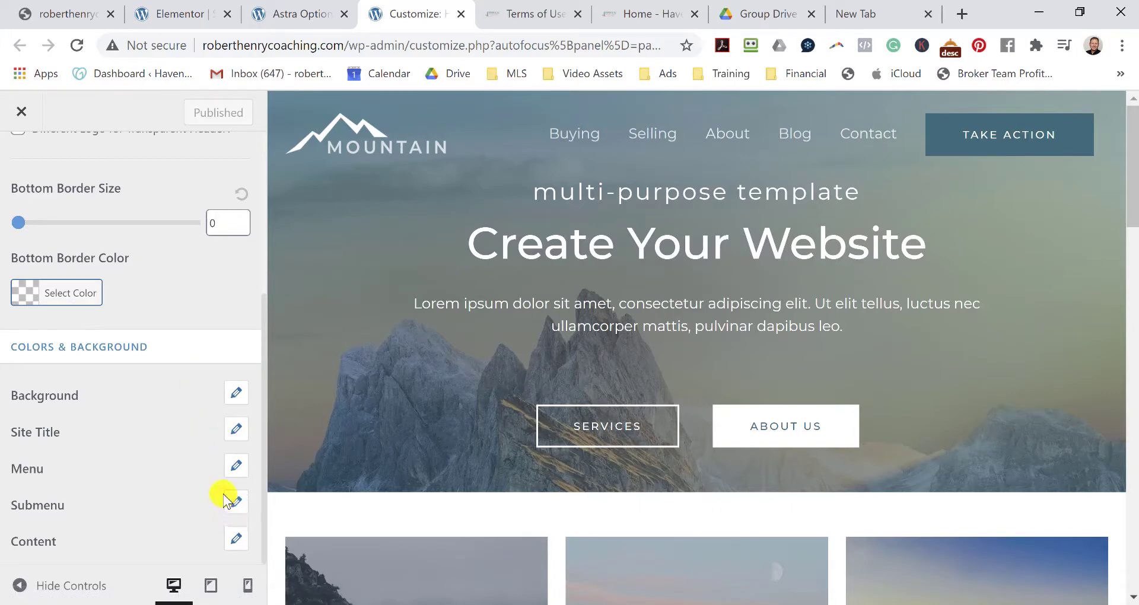
click(235, 464)
scroll(178, 430, down, 2)
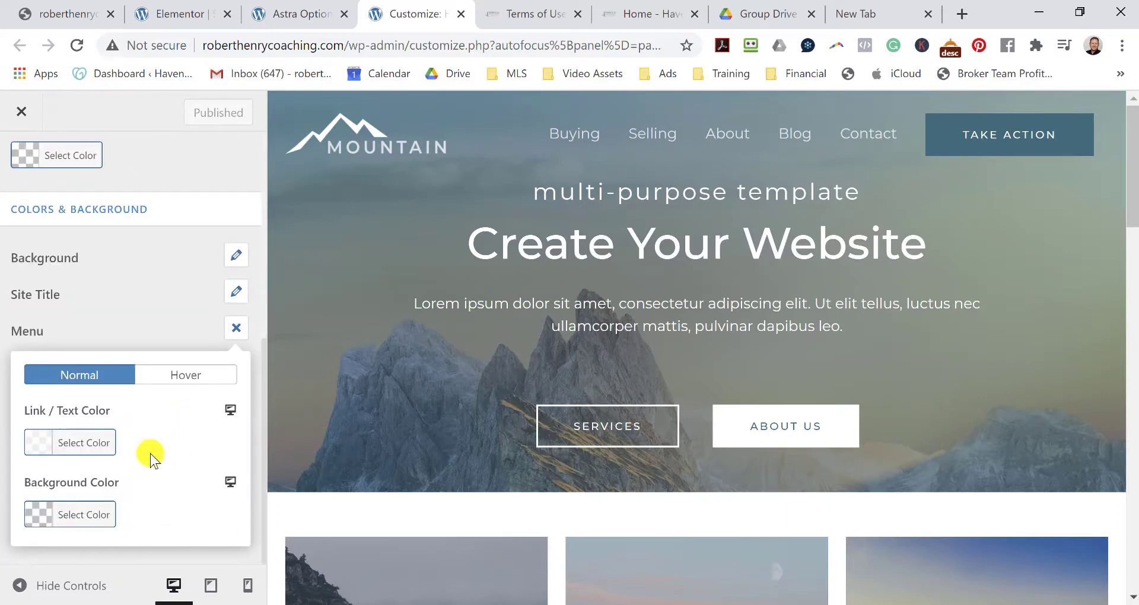
click(42, 442)
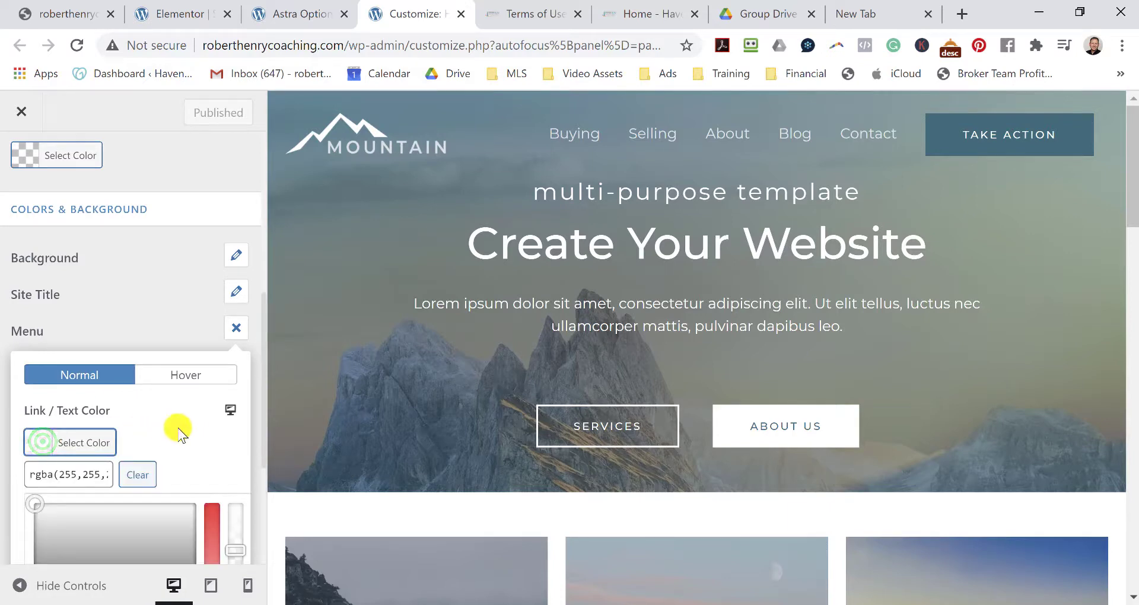
scroll(165, 431, down, 4)
click(41, 442)
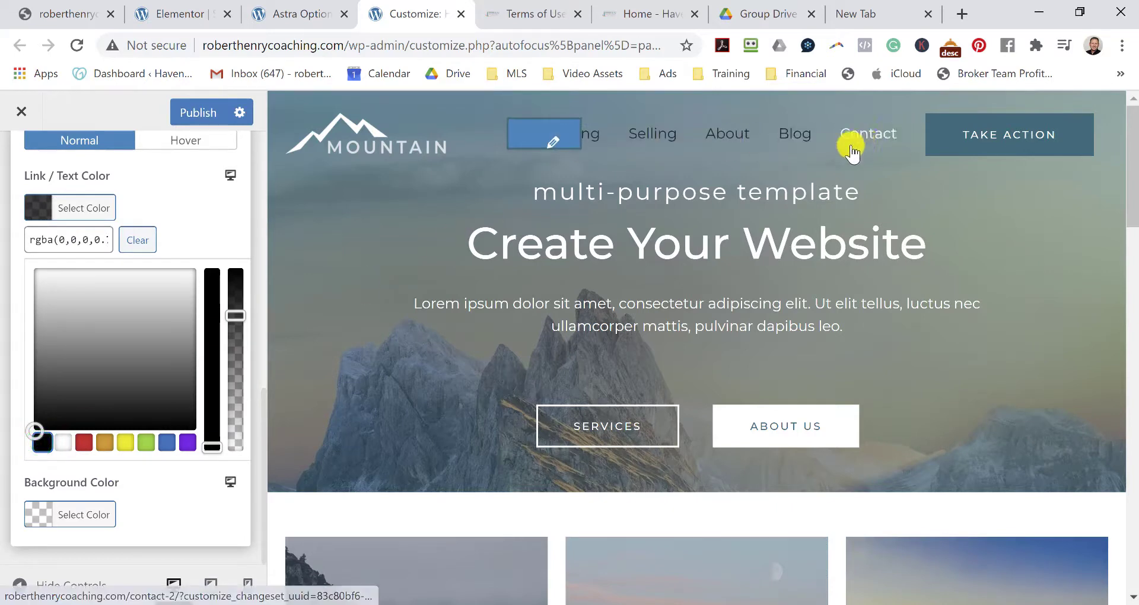
Set the transparent header's Background Overlay Color to white.
scroll(154, 450, up, 4)
scroll(150, 416, up, 6)
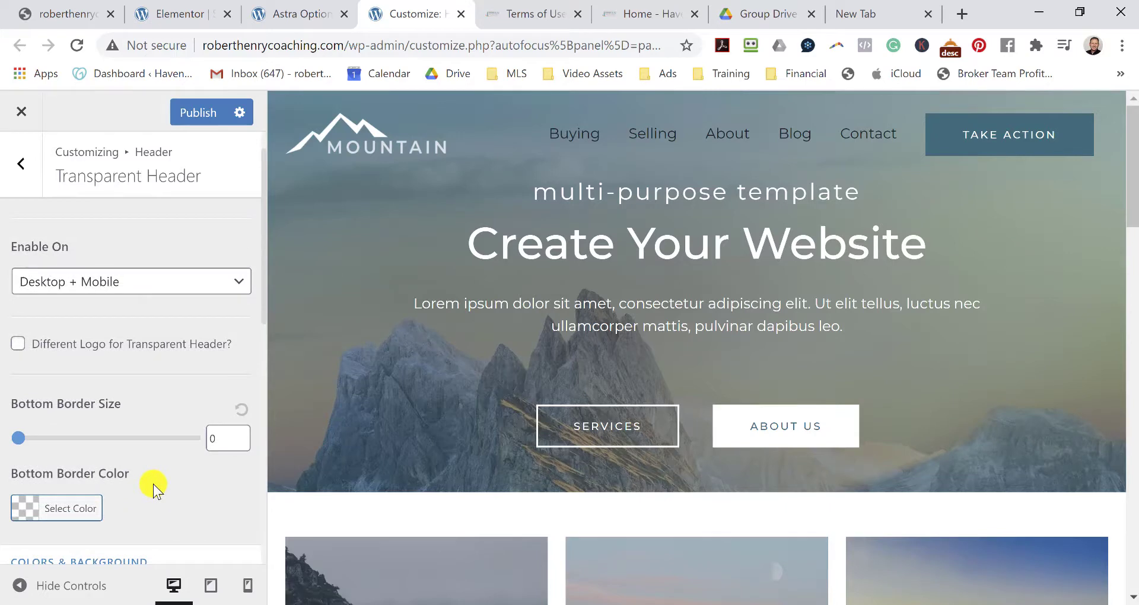
scroll(153, 484, down, 6)
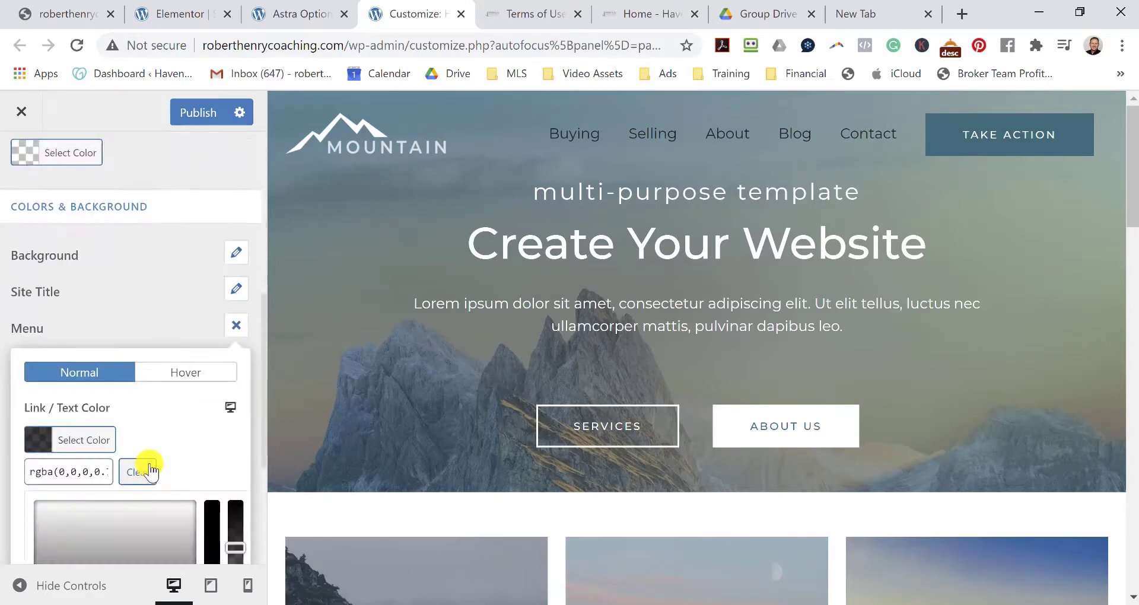
click(36, 254)
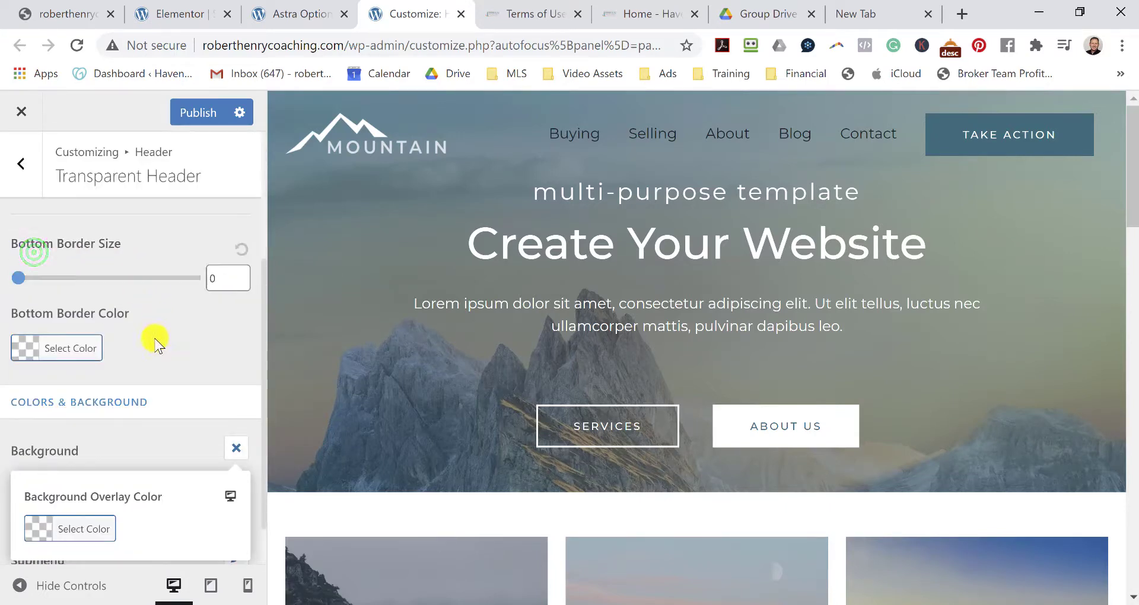
scroll(155, 452, down, 1)
click(39, 469)
scroll(104, 479, down, 3)
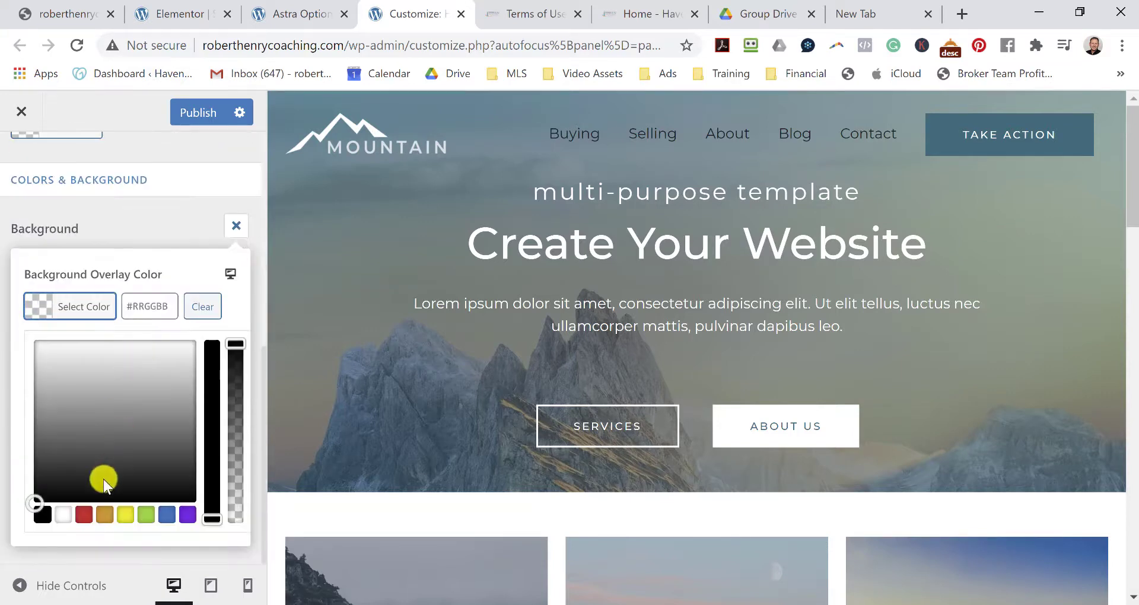
click(62, 515)
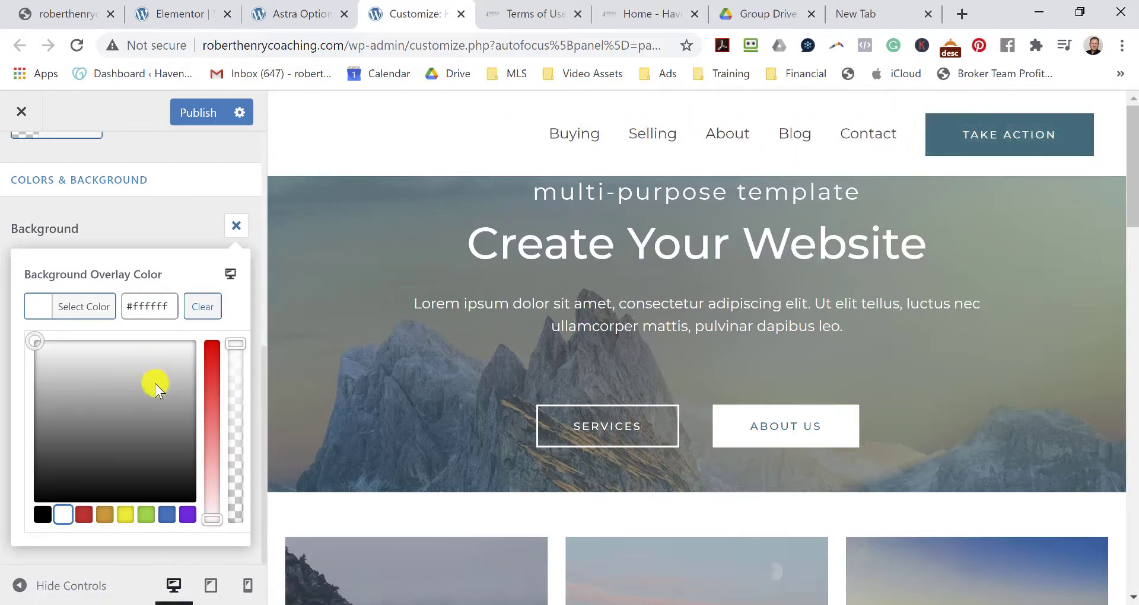
Publish the header changes, then open Site Identity and switch to the Group Drive tab.
scroll(160, 385, up, 10)
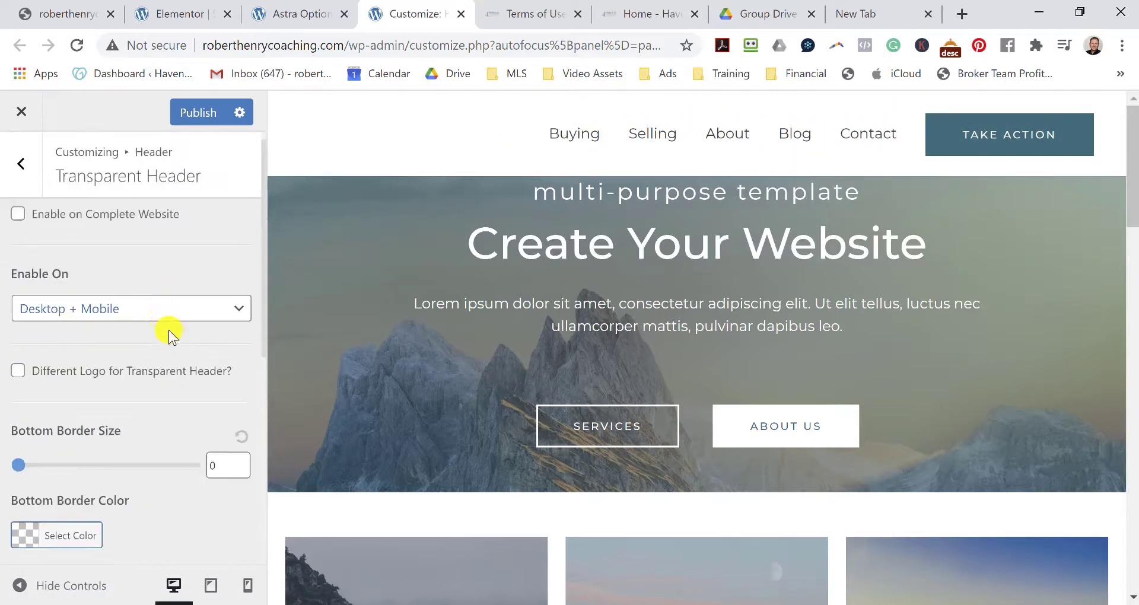
click(202, 111)
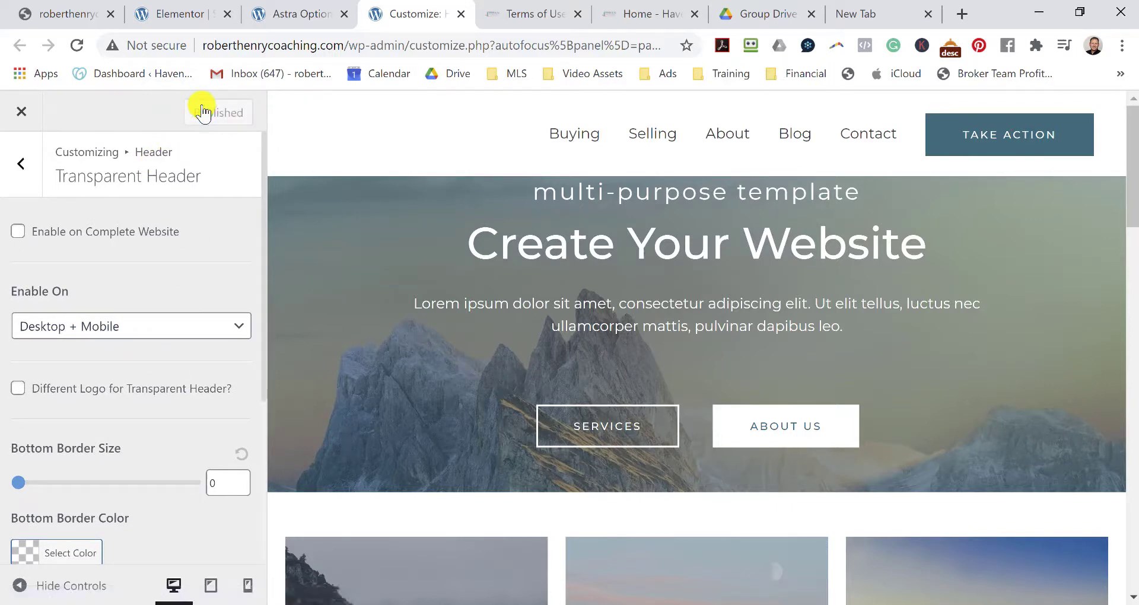
click(22, 171)
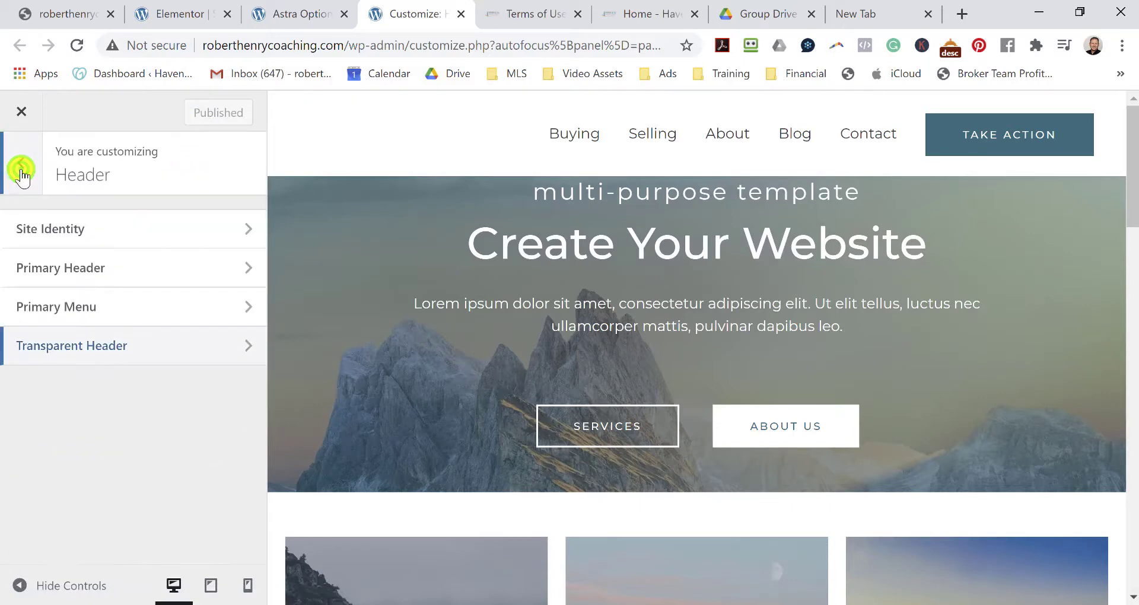
click(111, 232)
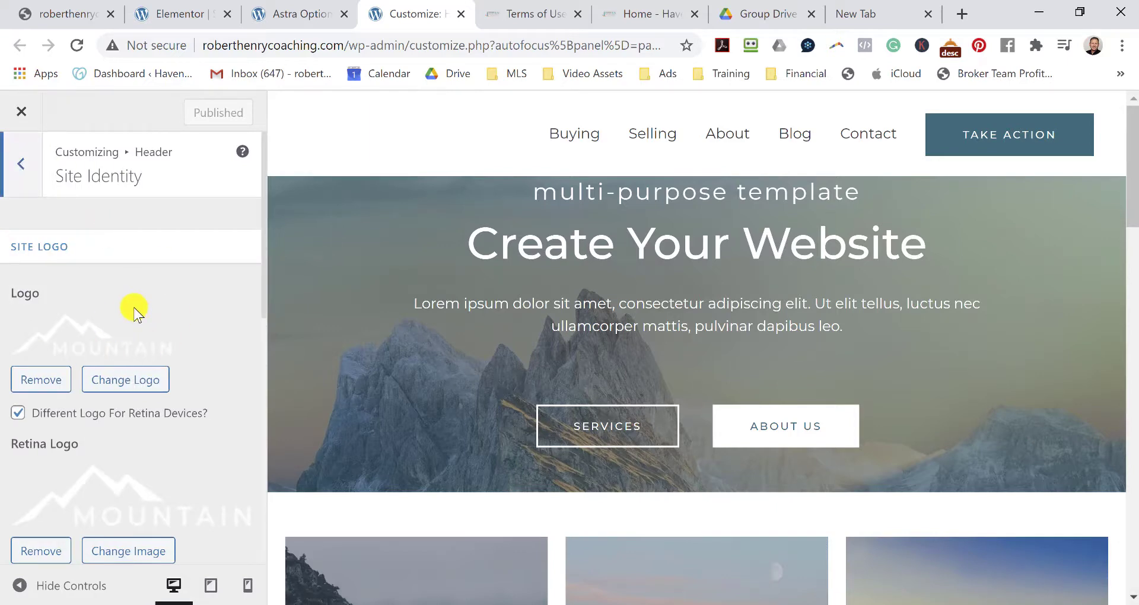
click(764, 9)
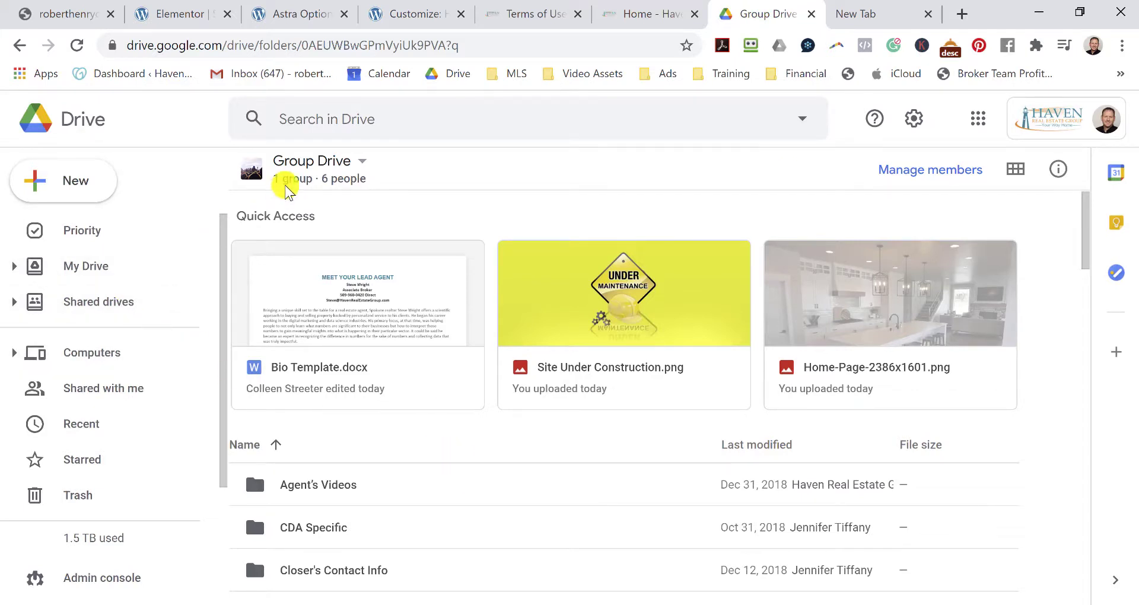
Open the Logos - Updated 2020 folder in Group Drive to find the Haven logo, then head back to WordPress.
scroll(398, 396, down, 3)
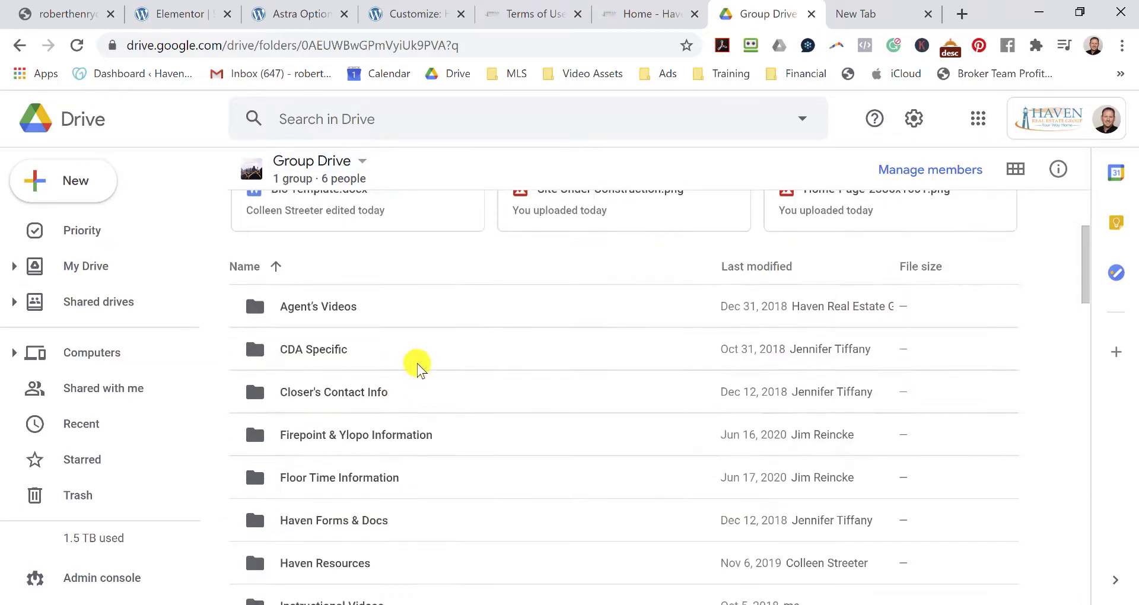
scroll(417, 358, down, 3)
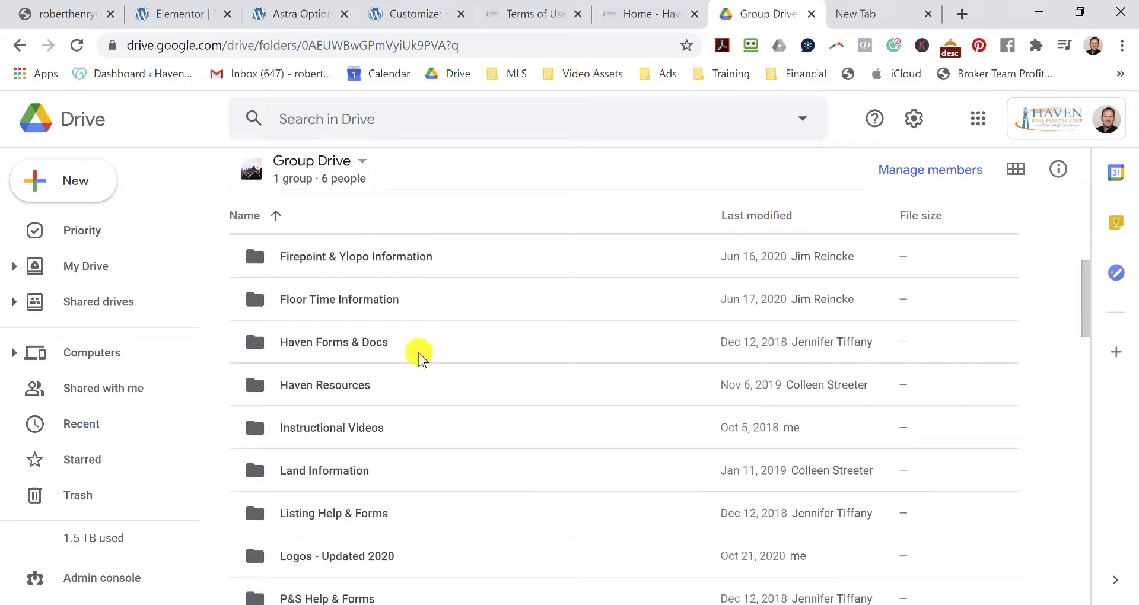
scroll(415, 356, down, 2)
double_click(284, 467)
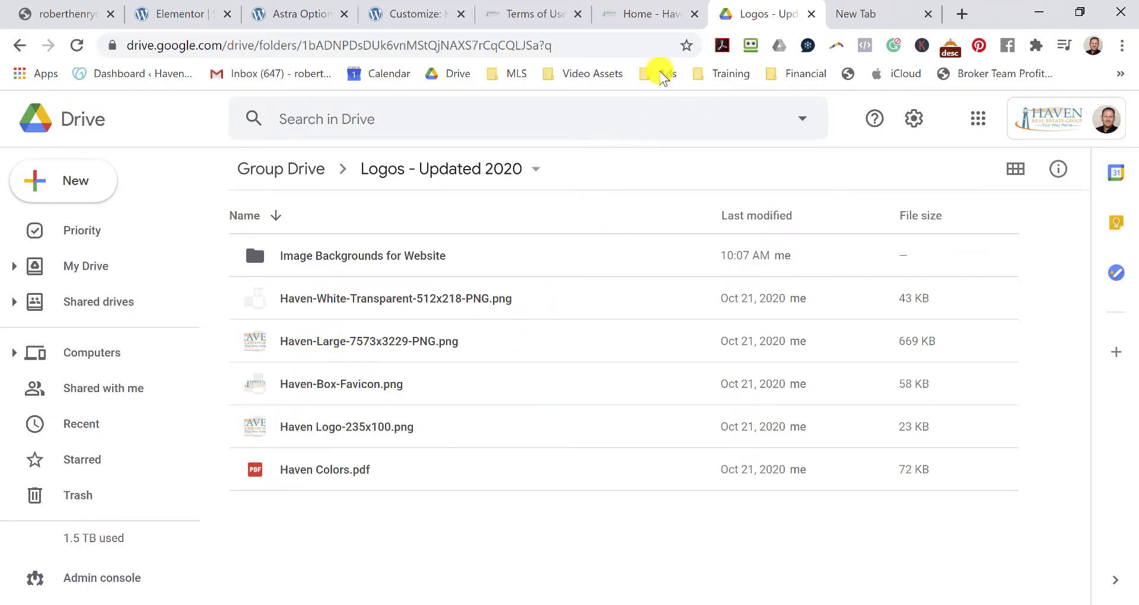
click(638, 15)
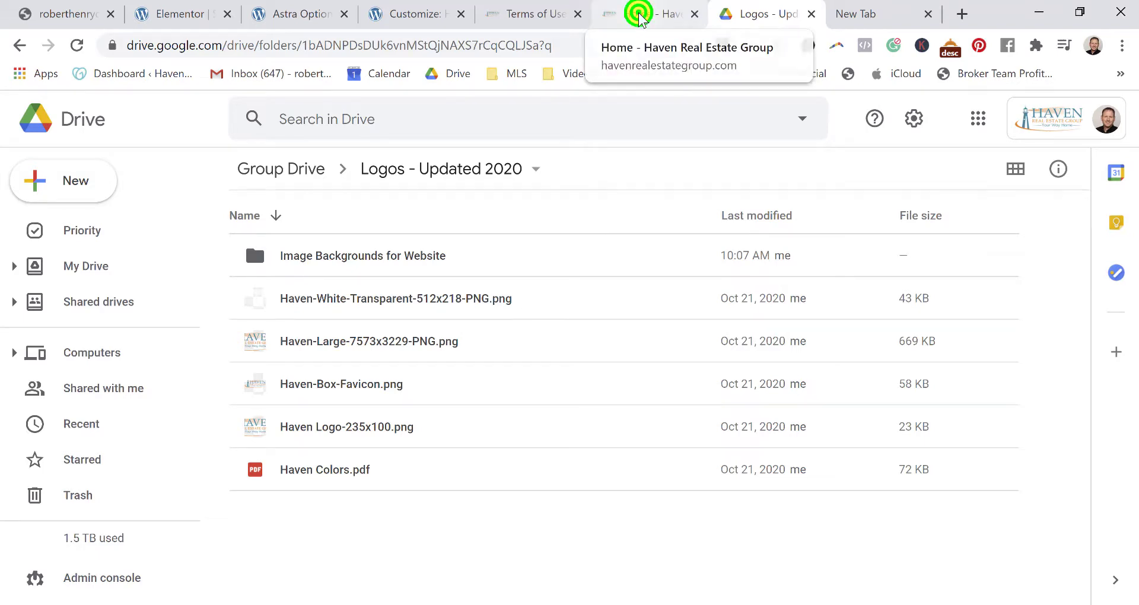
click(522, 17)
Upload Haven Logo-235x100.png from G: > Shared drives > Group Drive > Logos - Updated 2020 as the new logo.
click(431, 17)
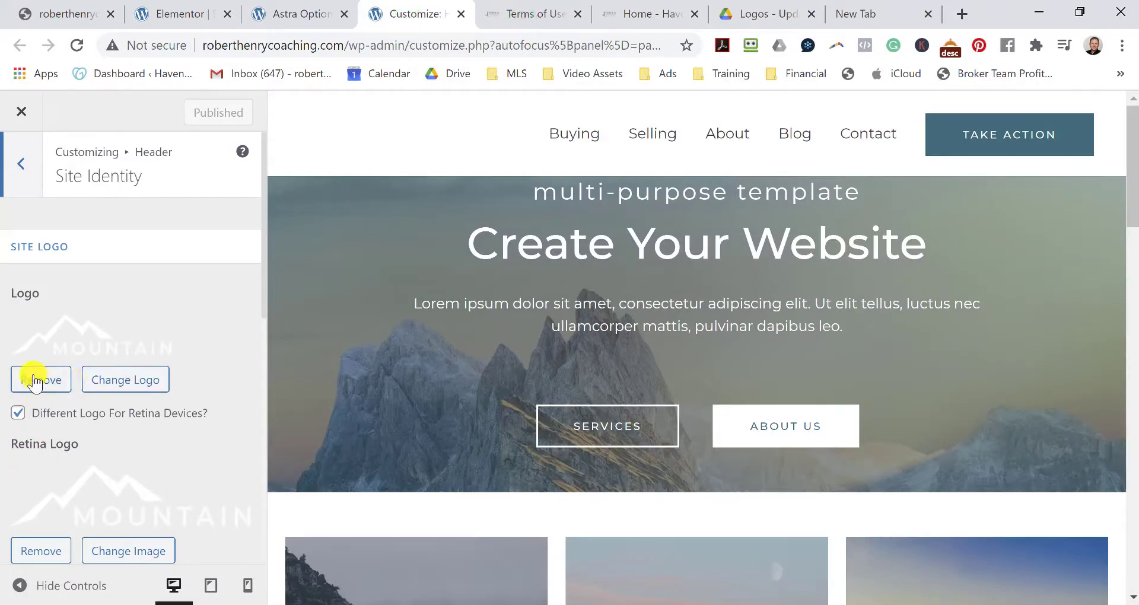
click(134, 379)
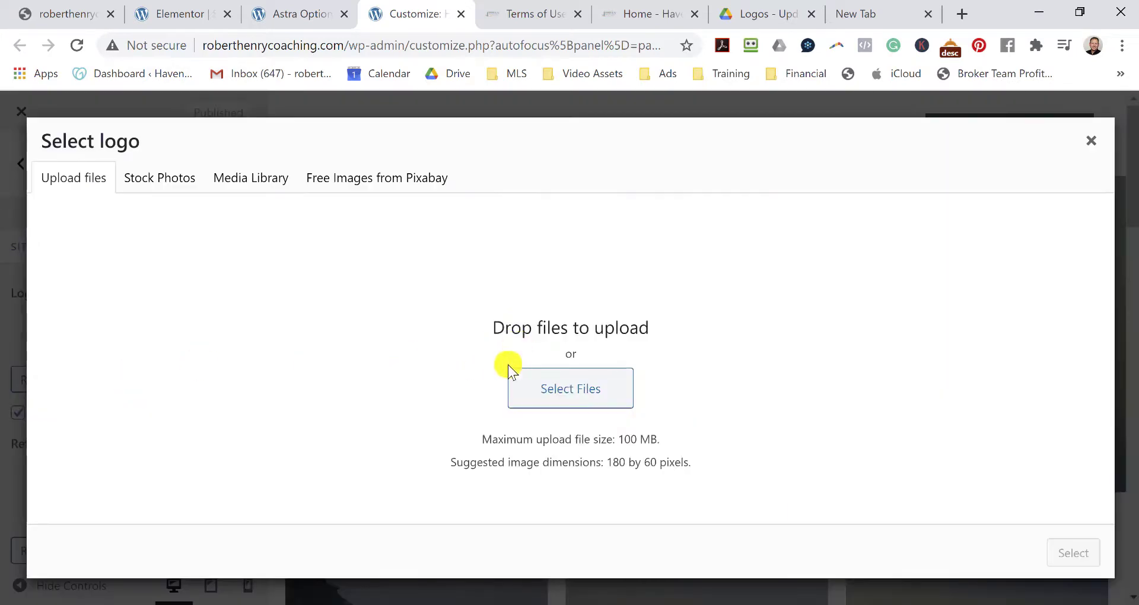
click(588, 391)
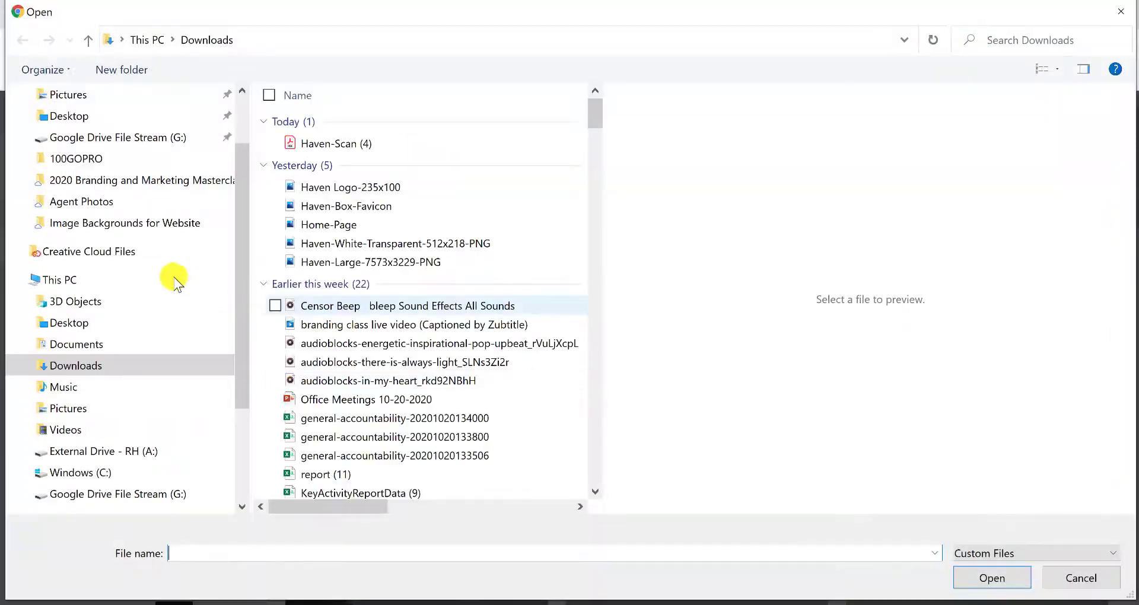
click(92, 133)
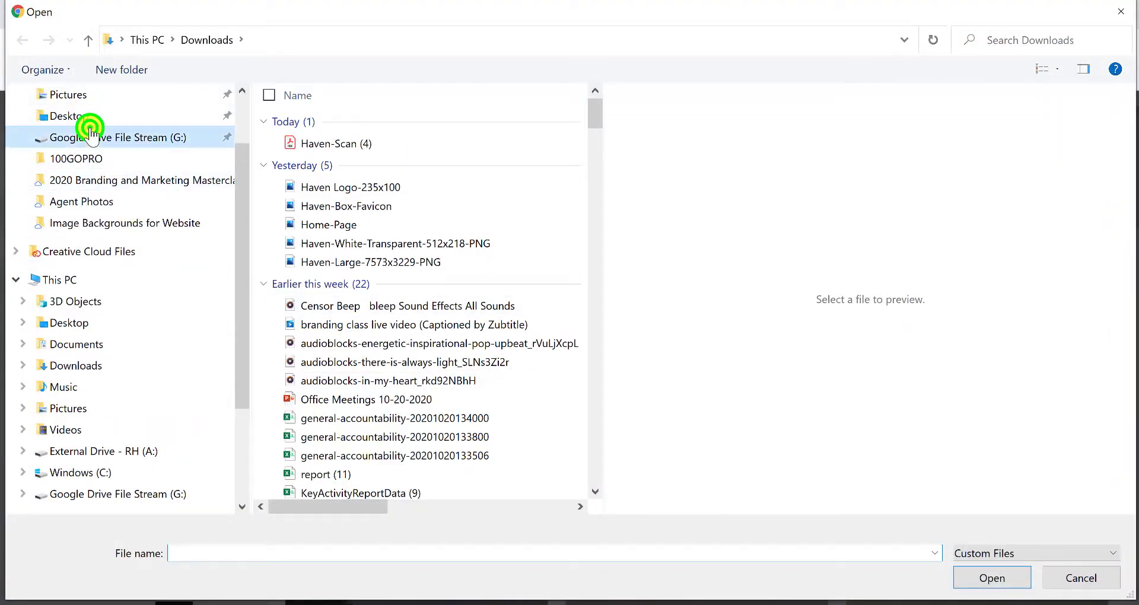
double_click(334, 184)
click(338, 122)
double_click(338, 122)
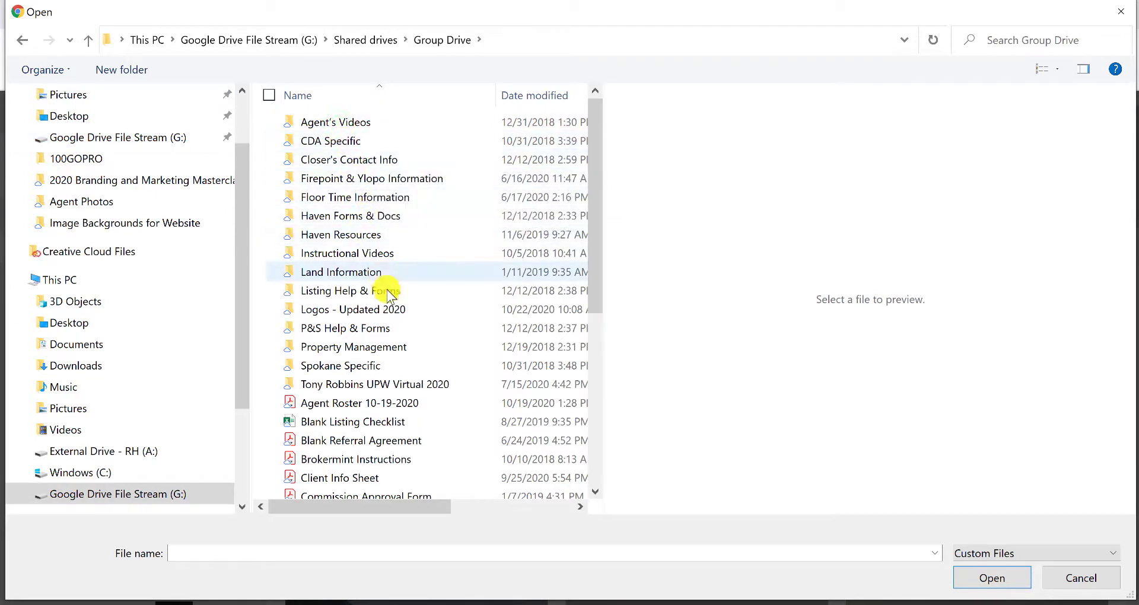
click(392, 305)
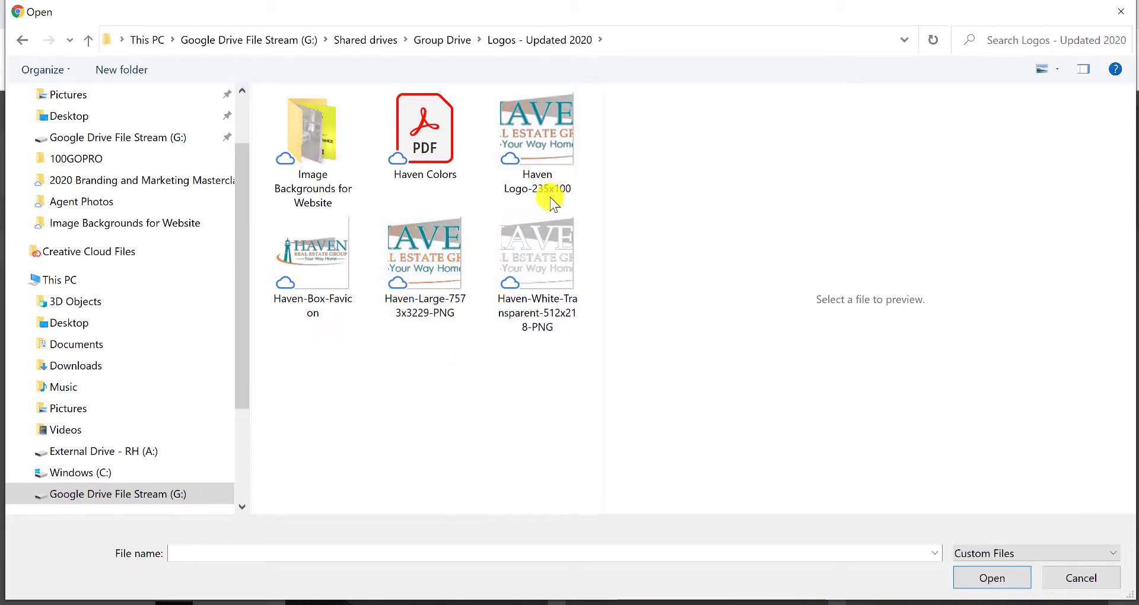
click(537, 143)
click(993, 577)
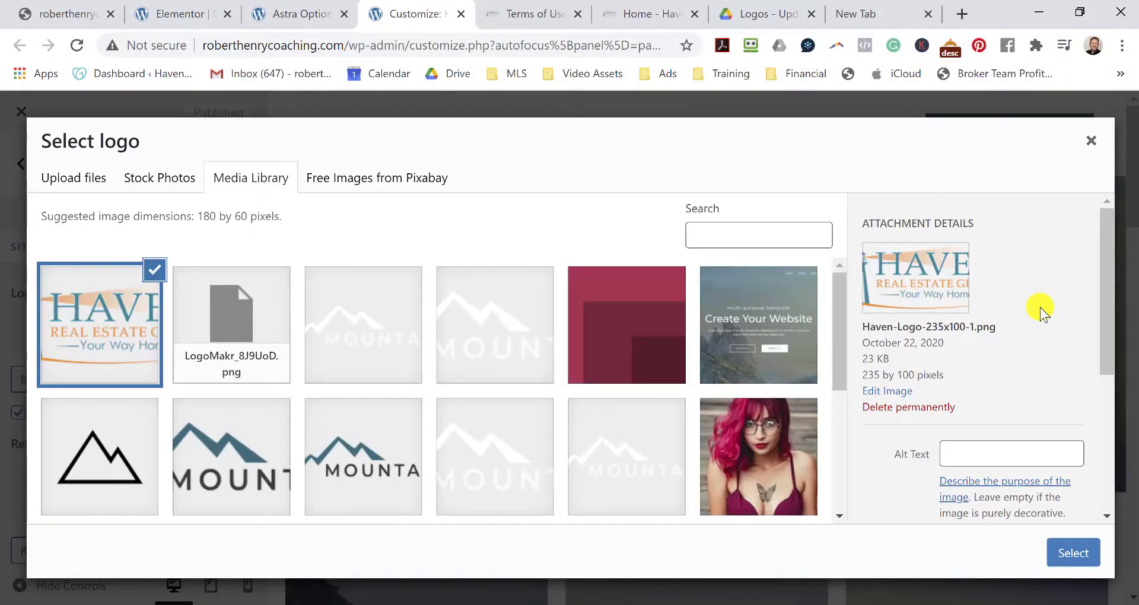
Give the logo the alt text 'Haven Real Estate Group' and select it.
scroll(1041, 312, down, 3)
click(988, 272)
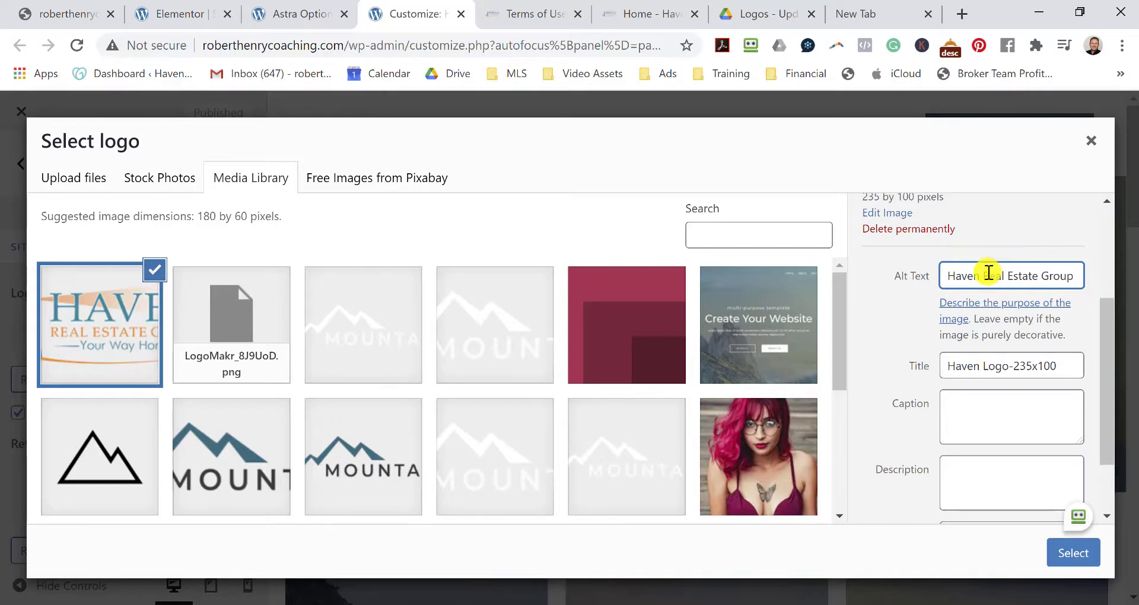
scroll(979, 343, down, 3)
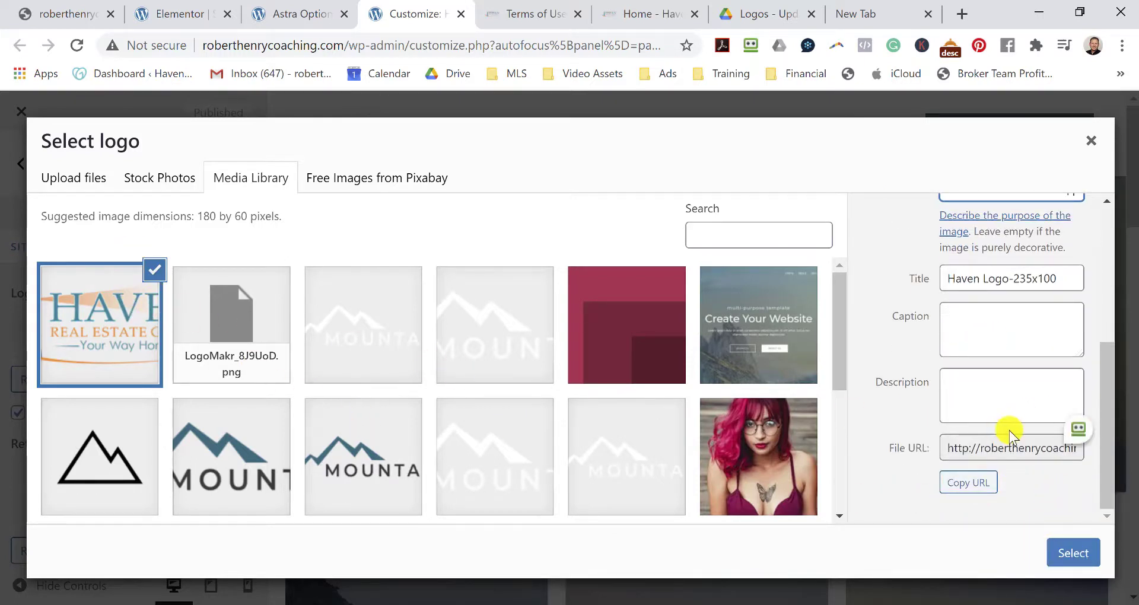
click(1074, 557)
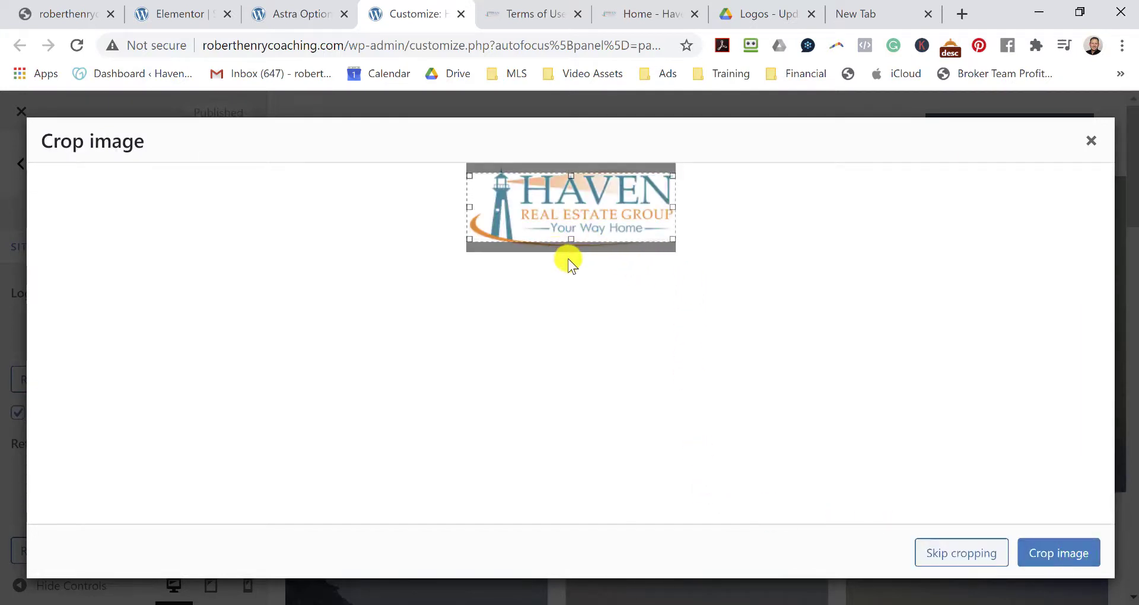
Adjust the crop box's top and bottom edges to fit the Haven logo, then crop the image.
drag(573, 240, 574, 247)
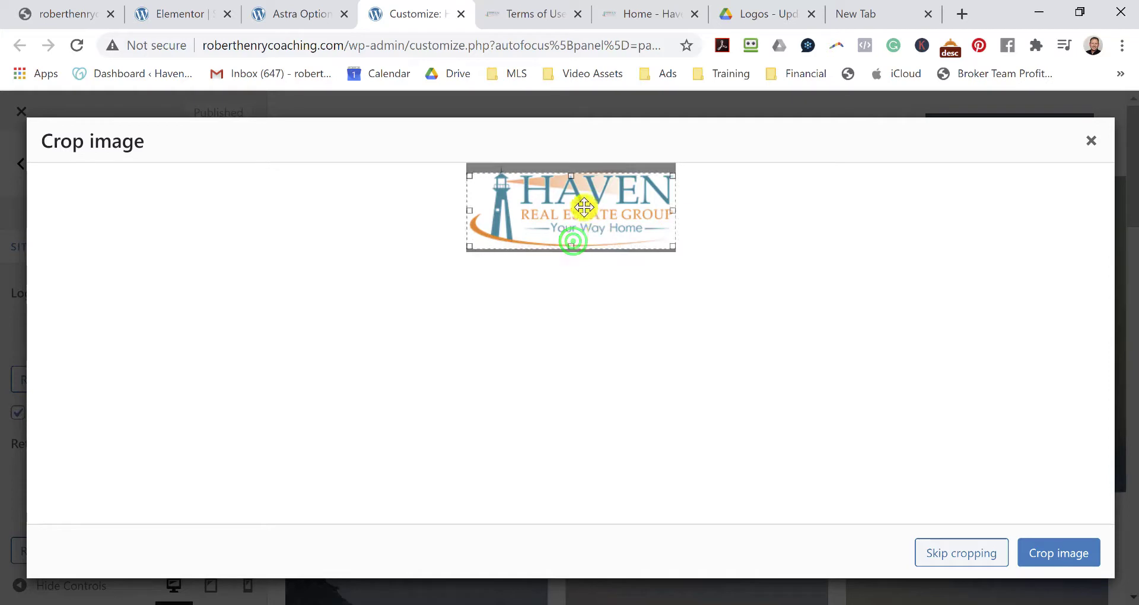
drag(571, 176, 572, 170)
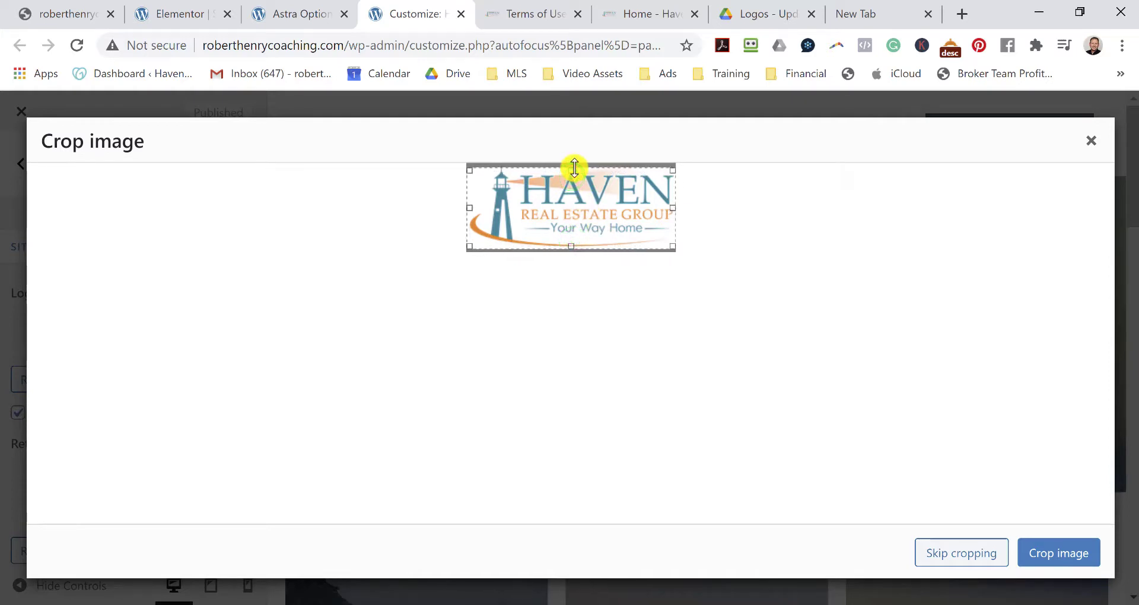
click(673, 208)
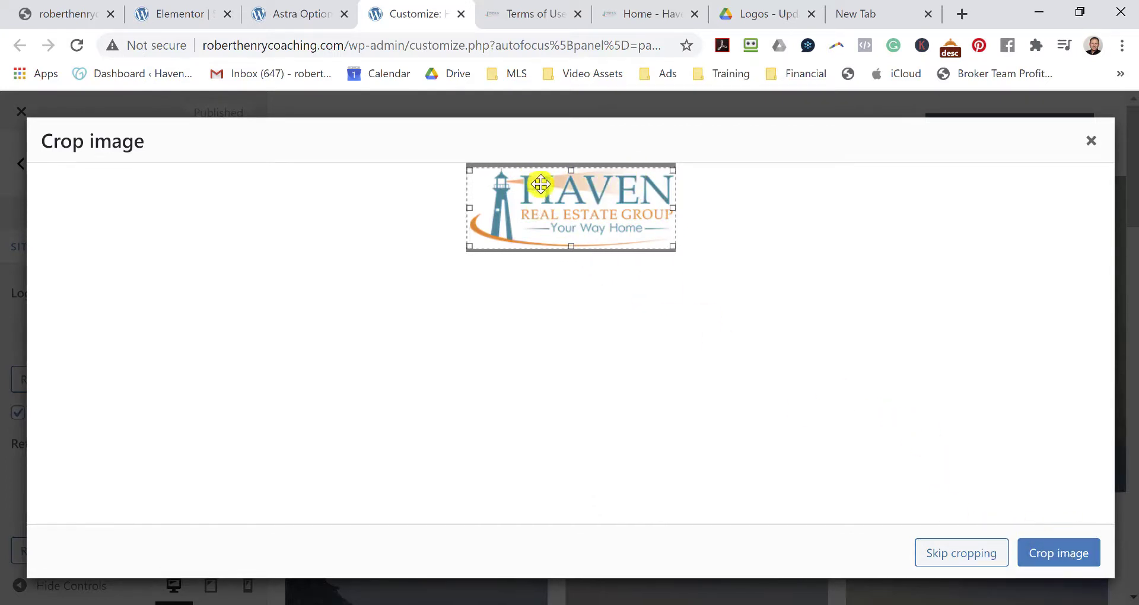
drag(574, 170, 575, 166)
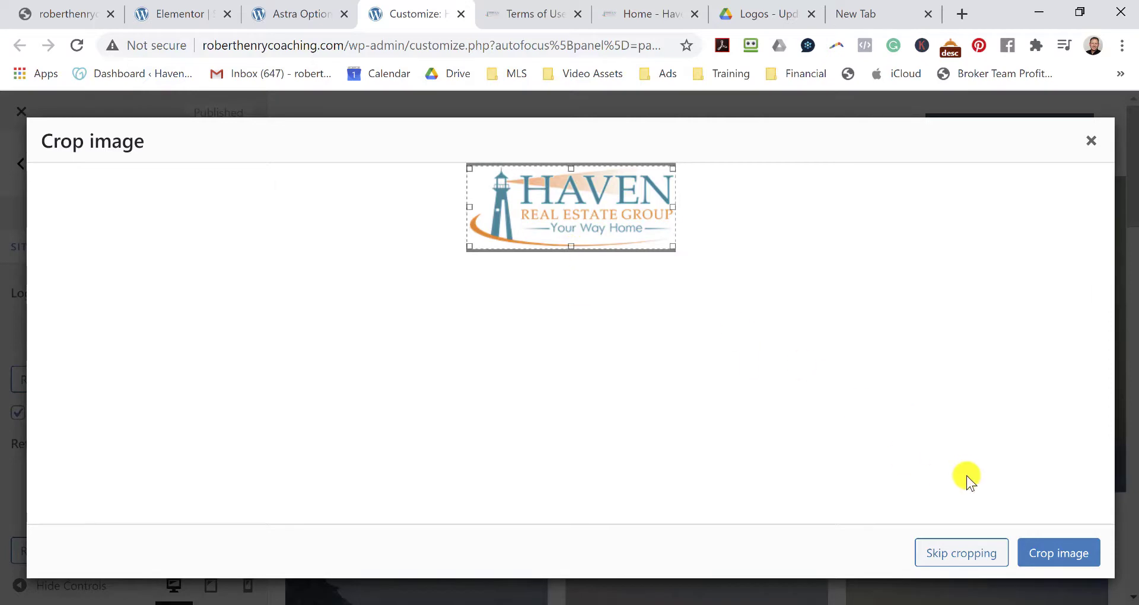
click(1059, 553)
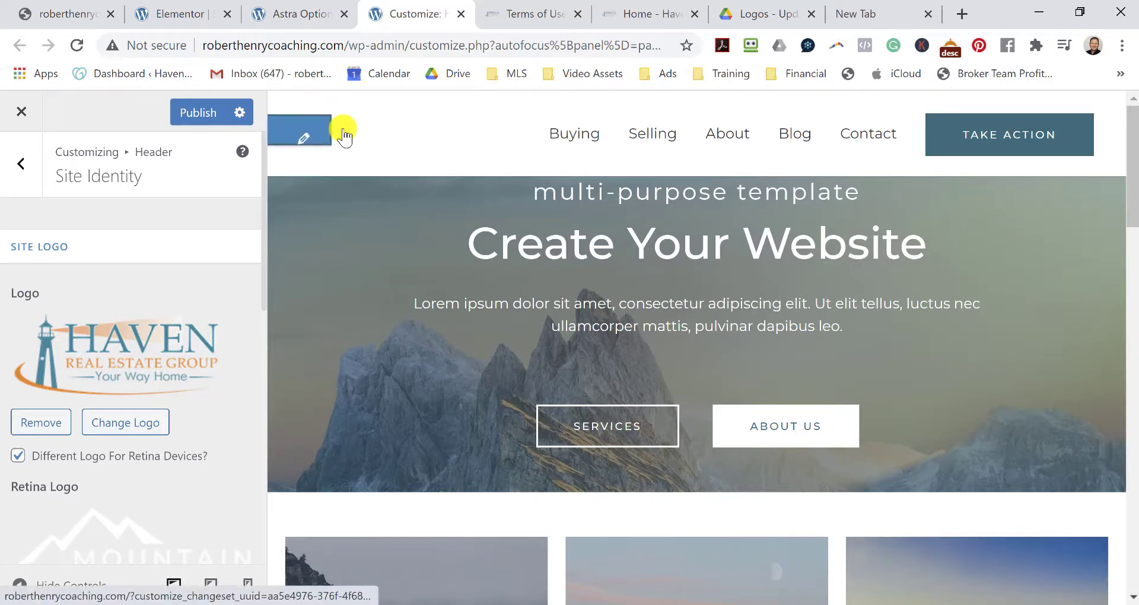
Choose the Haven logo from the Media Library as the Retina Logo.
scroll(187, 386, down, 2)
scroll(184, 408, down, 2)
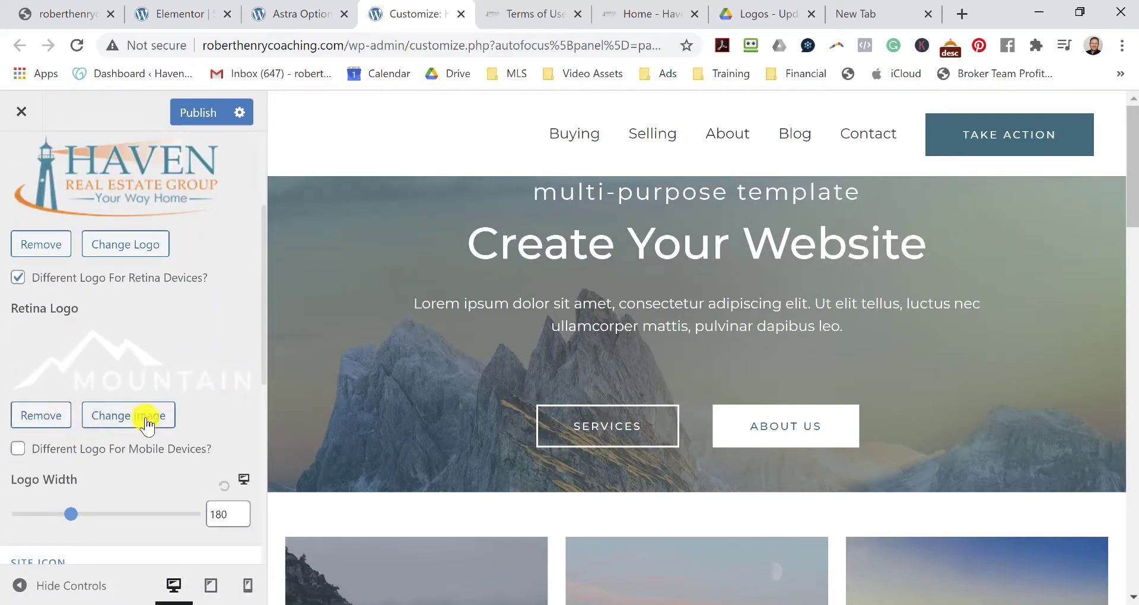
click(114, 417)
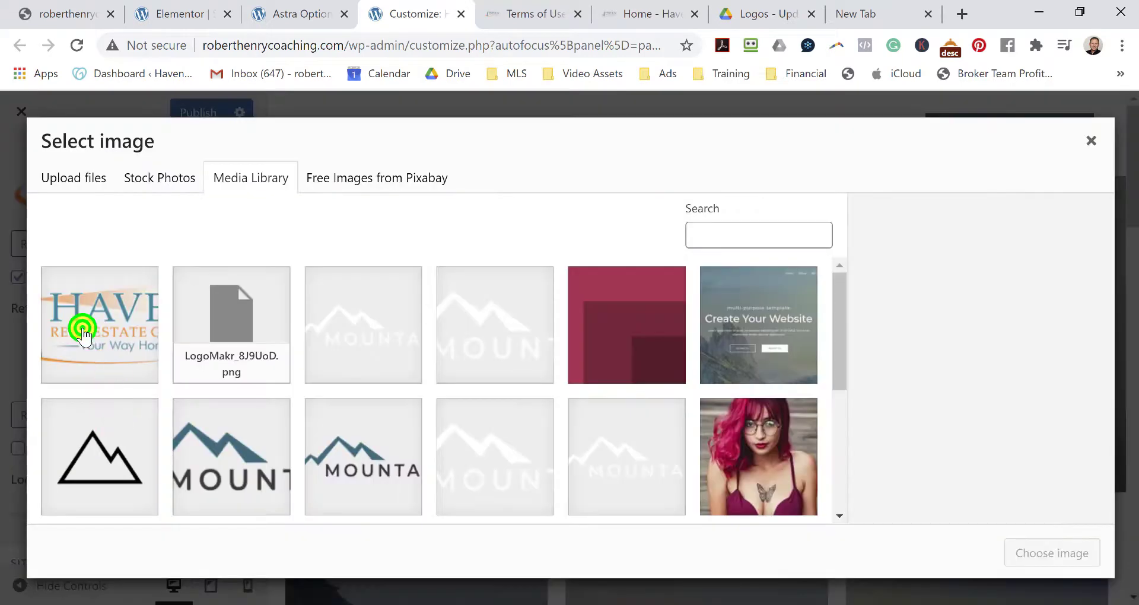
click(82, 328)
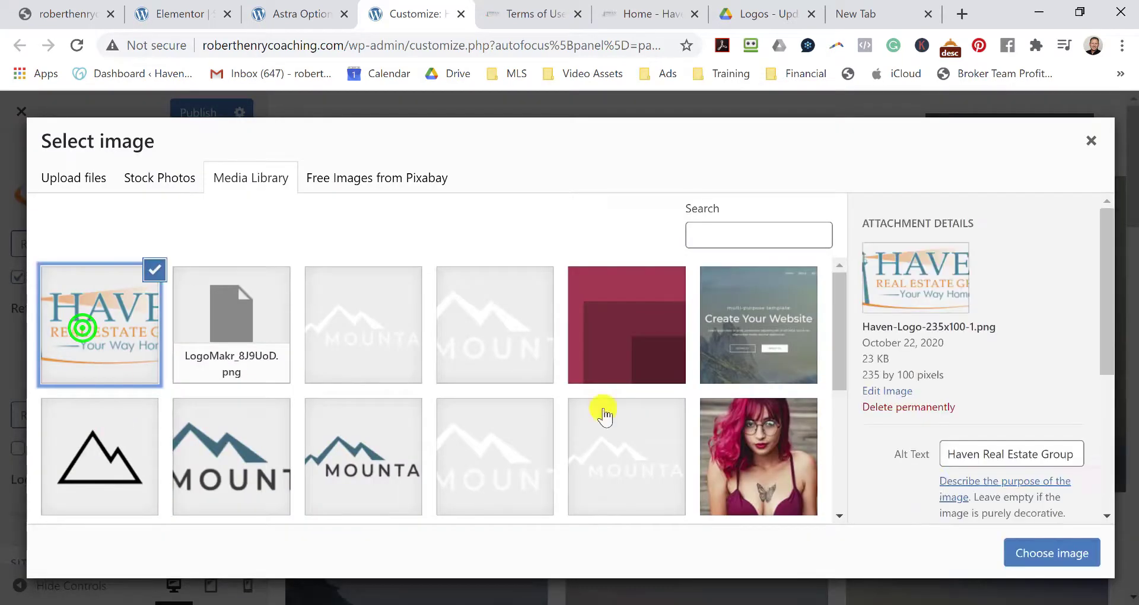
click(1051, 558)
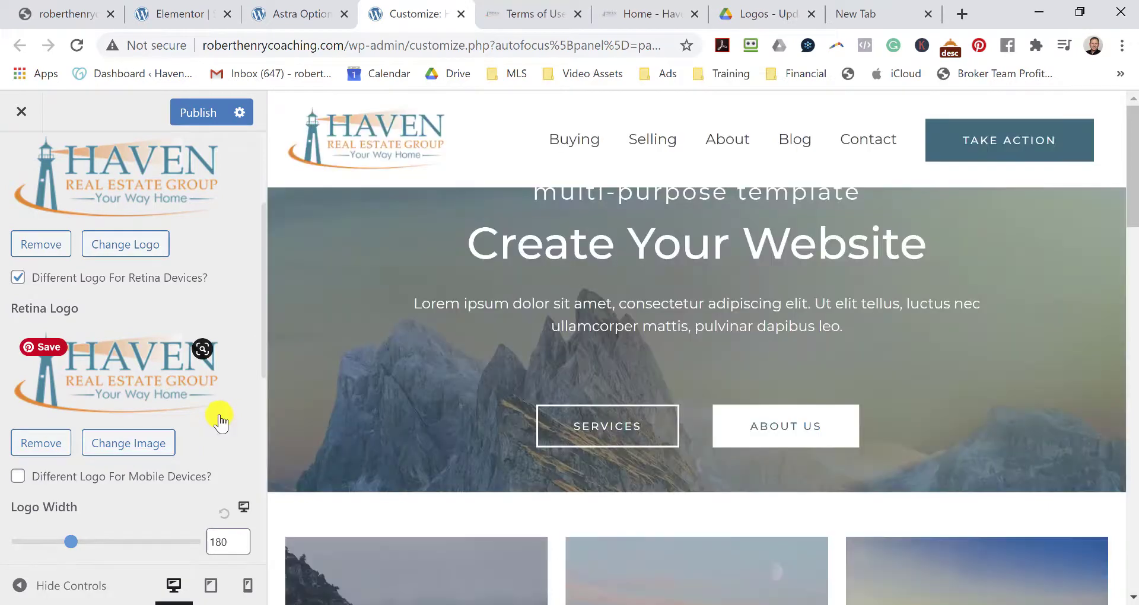
scroll(219, 421, down, 5)
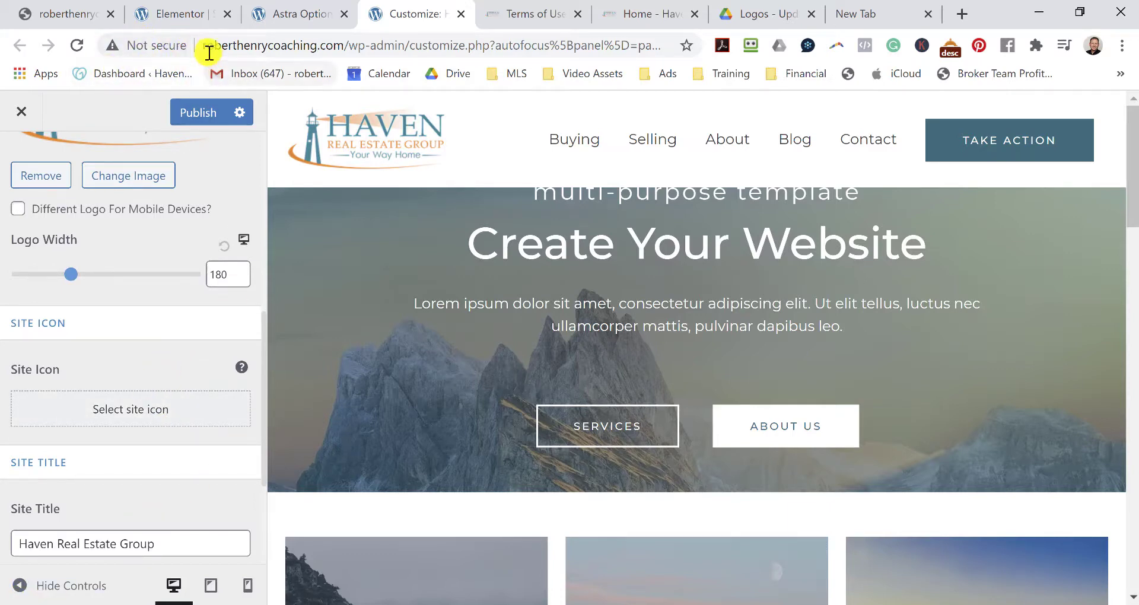
Upload Haven-Box-Favicon.png and set it as the site icon, skipping cropping.
click(122, 408)
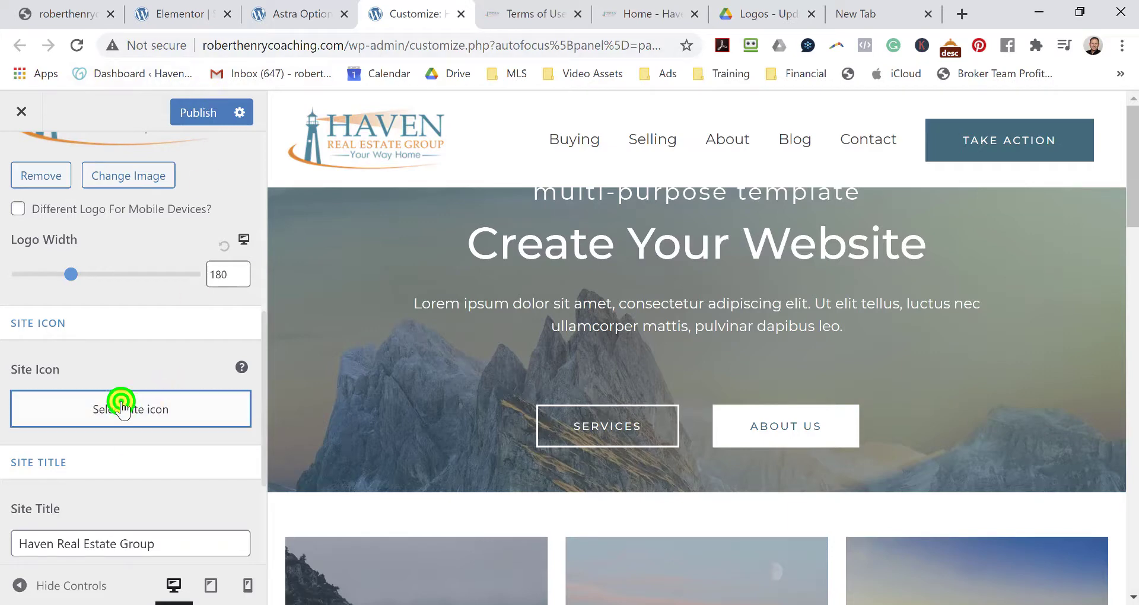
click(77, 181)
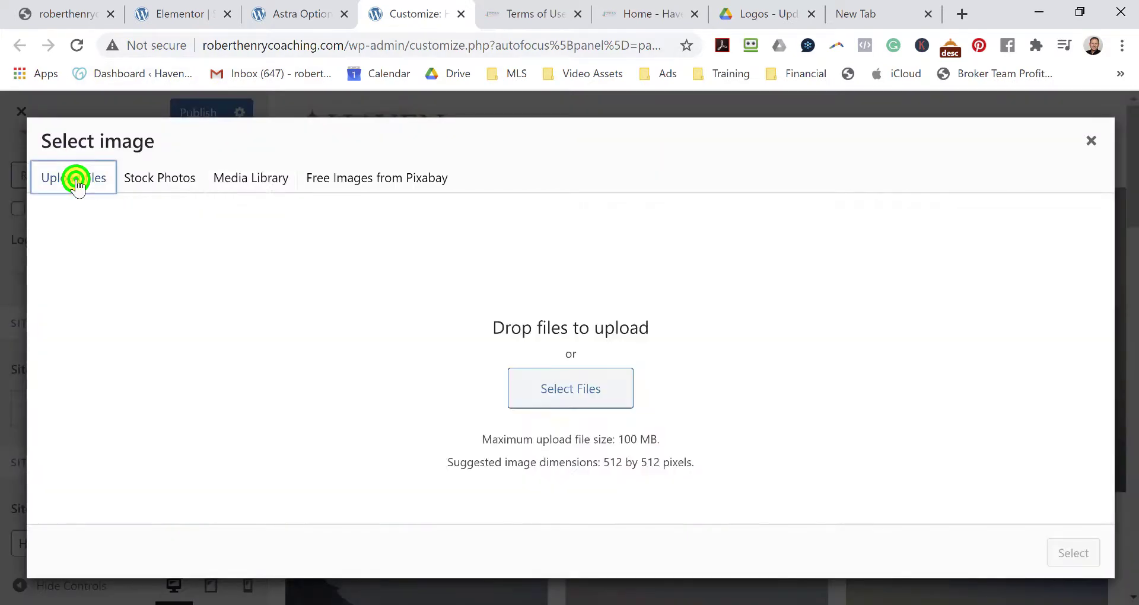
click(592, 390)
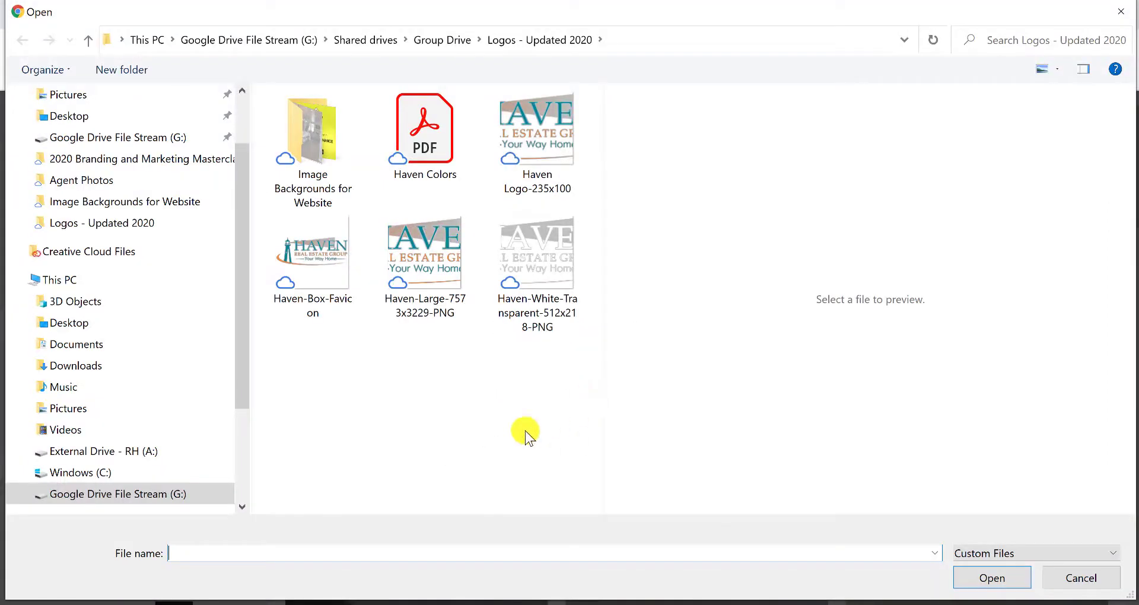
click(308, 255)
click(992, 578)
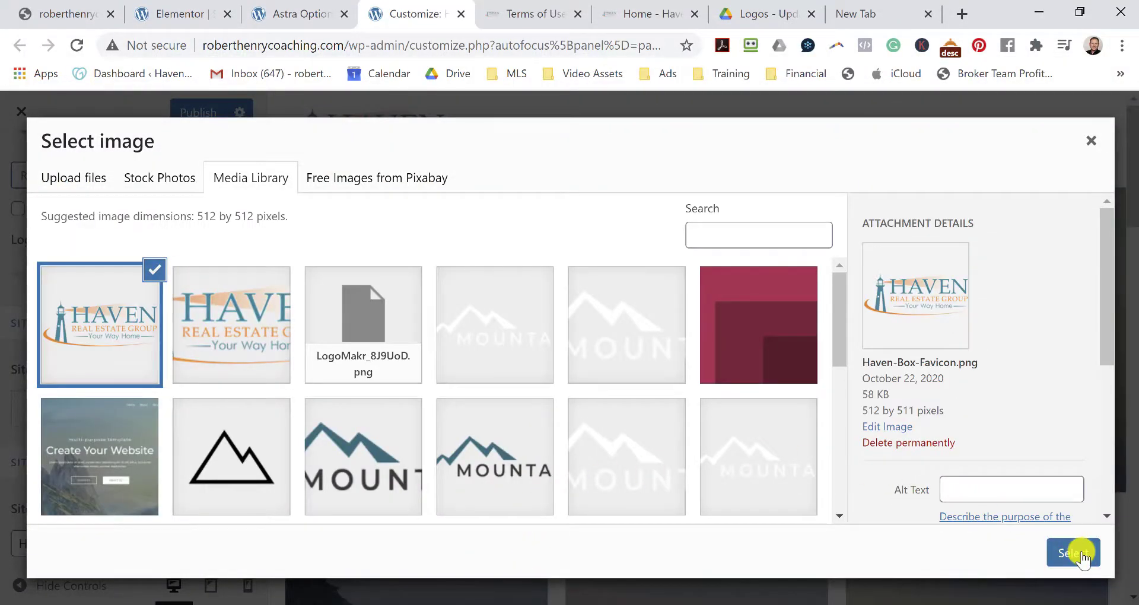
click(1080, 554)
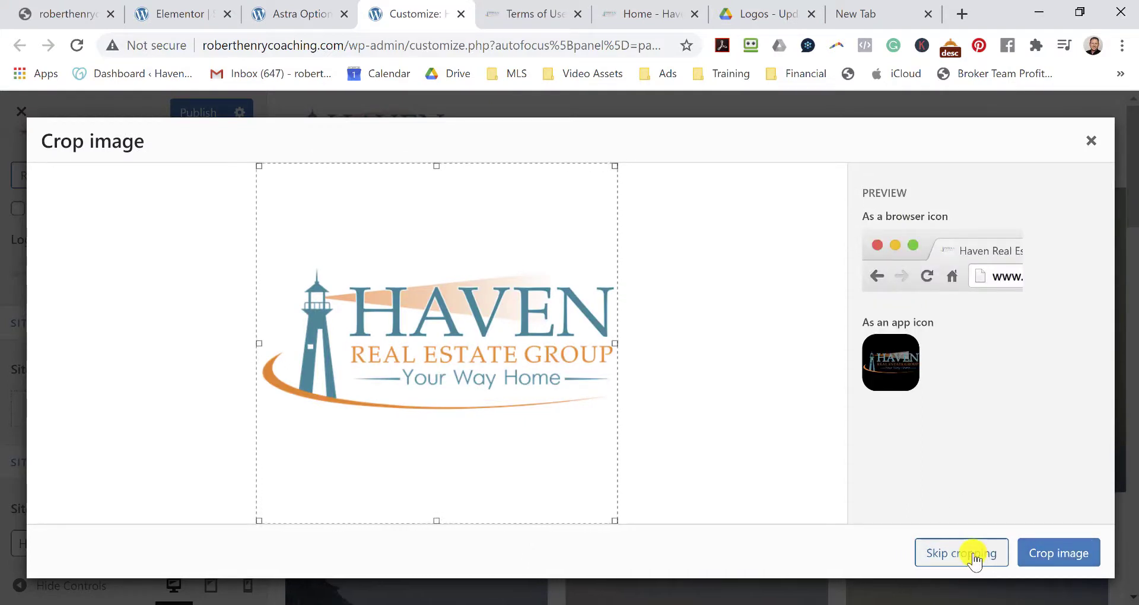
click(975, 558)
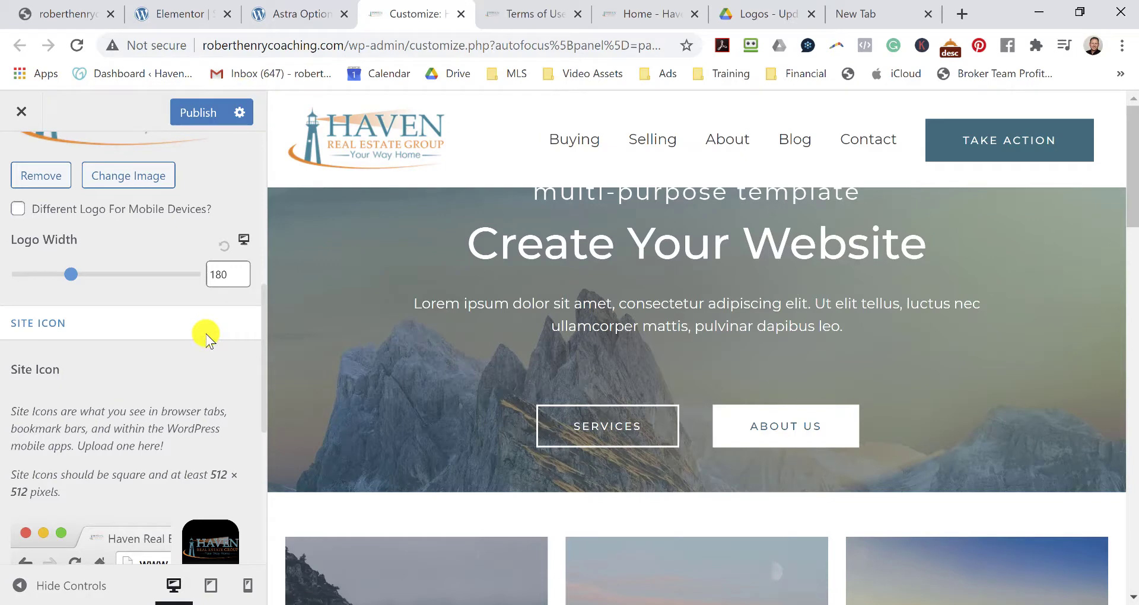
Drag the Logo Width slider down from 180 to start shrinking the header logo.
scroll(197, 342, down, 6)
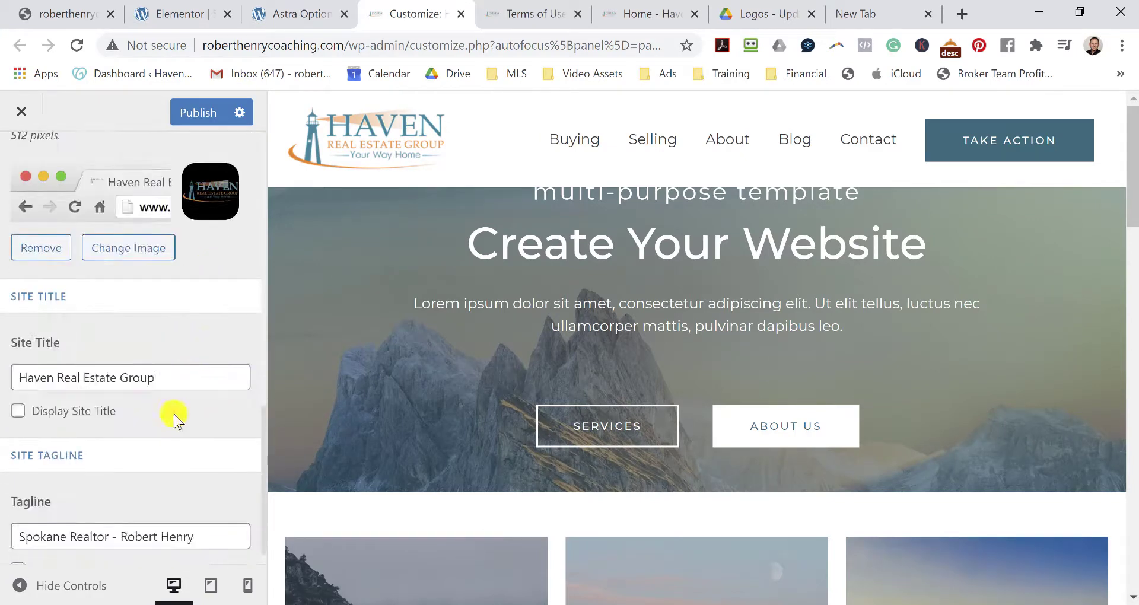
scroll(178, 379, down, 1)
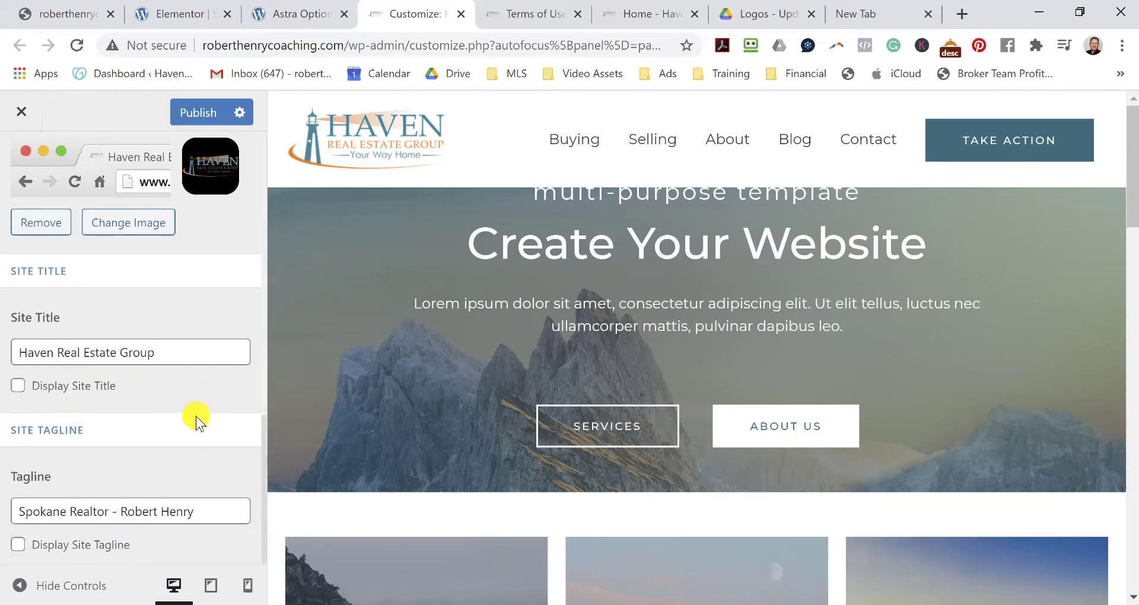
scroll(199, 412, up, 10)
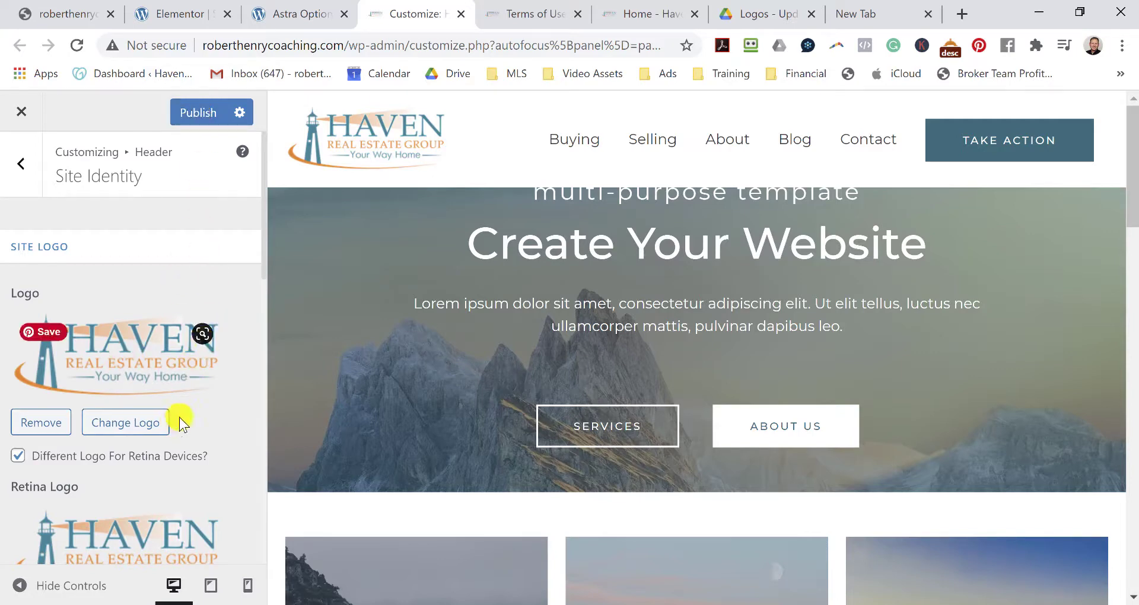
scroll(178, 423, down, 5)
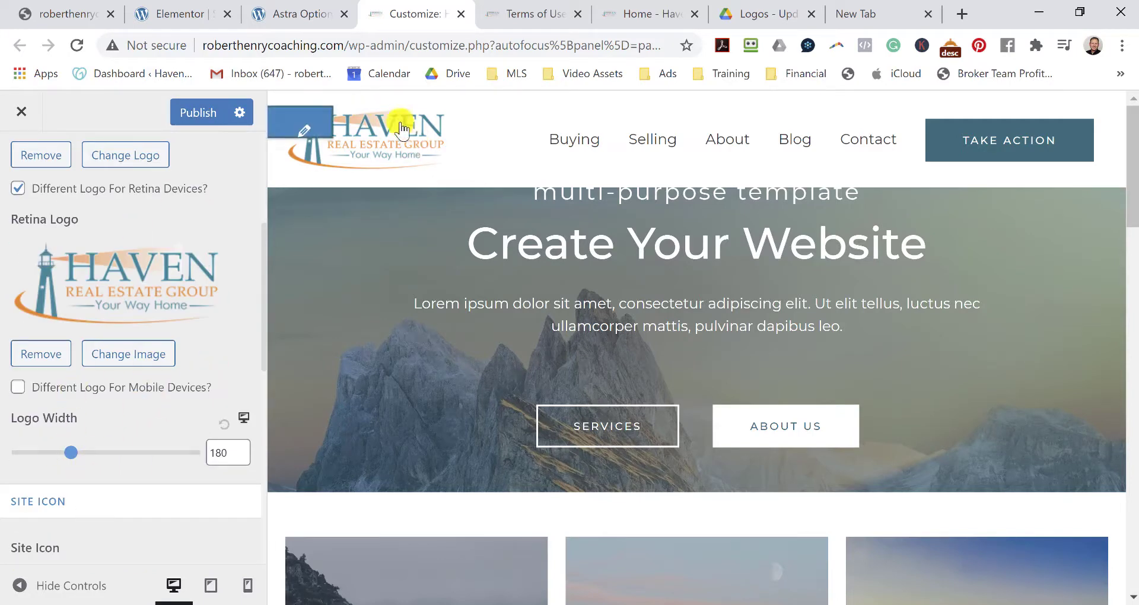
click(72, 454)
mouse_move(71, 454)
mouse_down()
mouse_move(48, 451)
mouse_move(167, 452)
mouse_move(78, 457)
mouse_up()
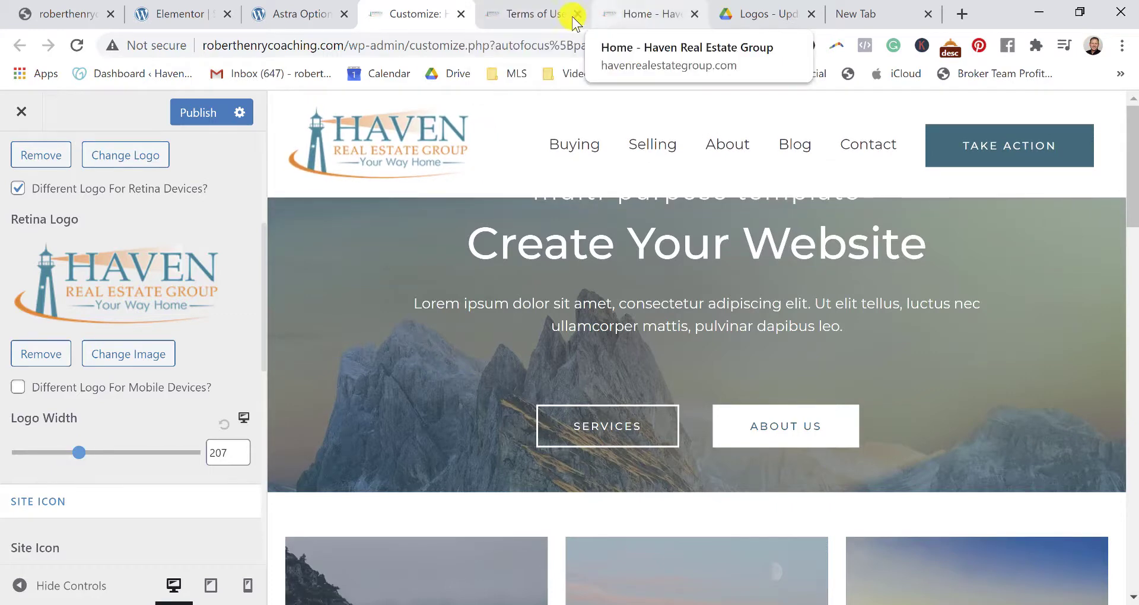
Compare the logo against the live Haven homepage, then set the logo width to 127.
click(536, 16)
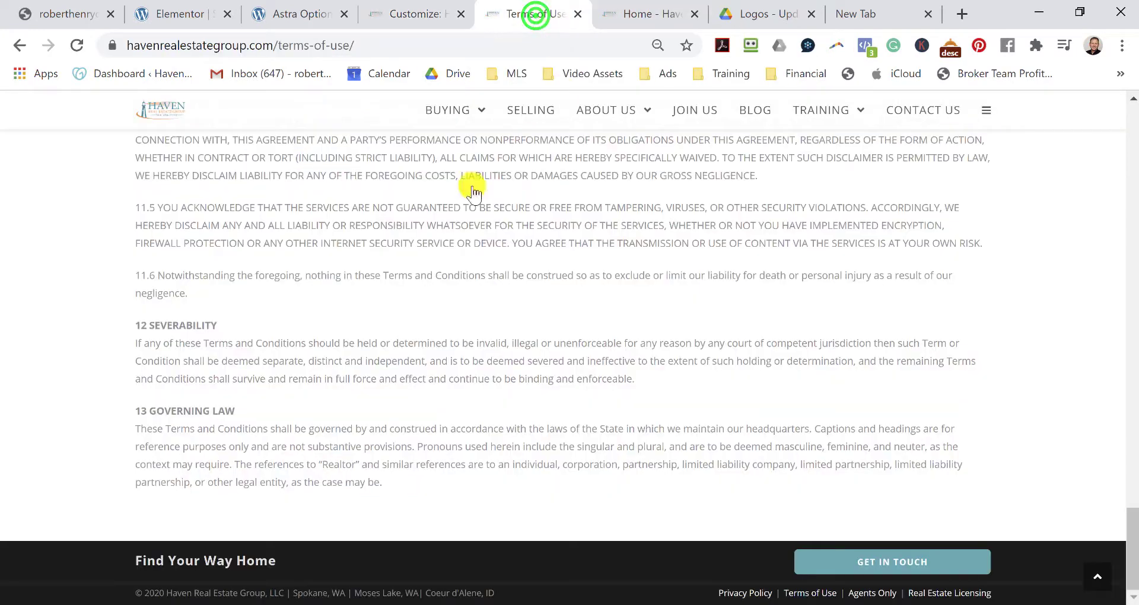
scroll(593, 178, up, 10)
click(648, 14)
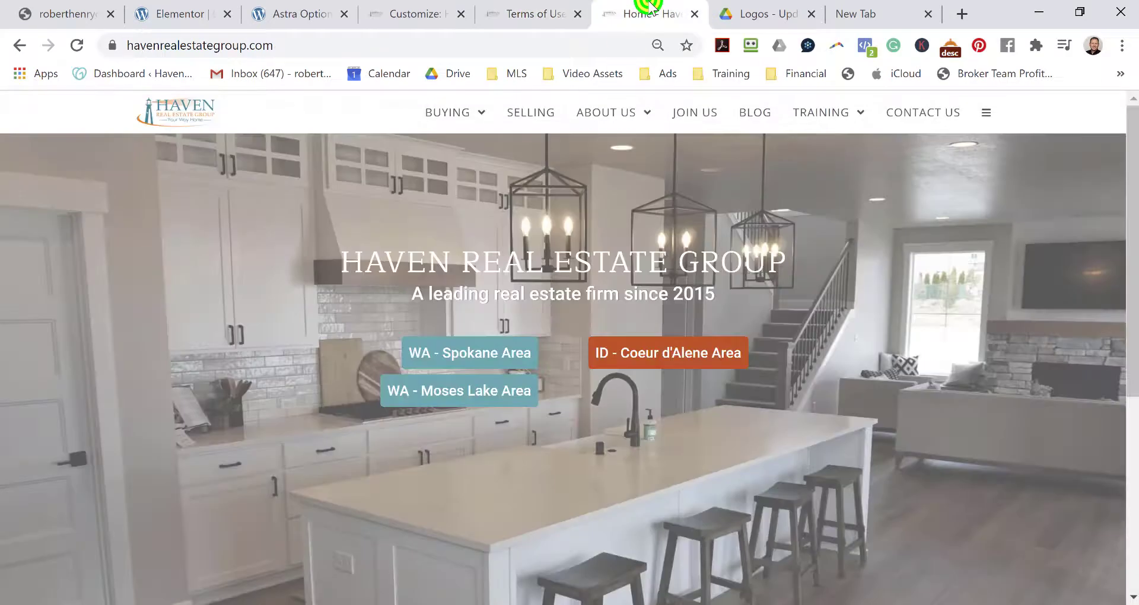
click(414, 16)
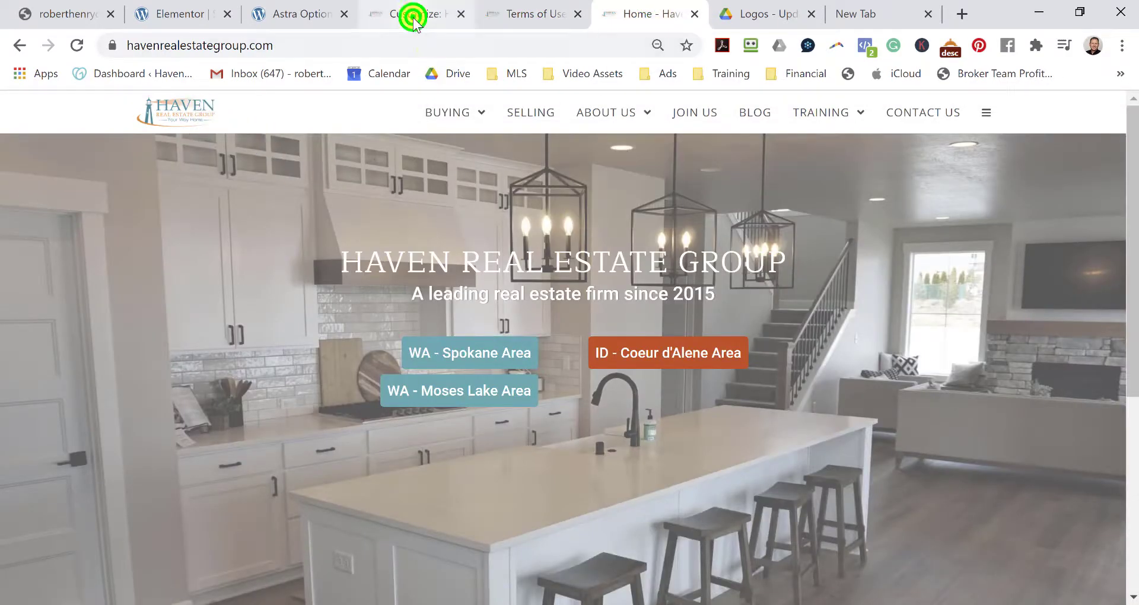
drag(80, 456, 55, 453)
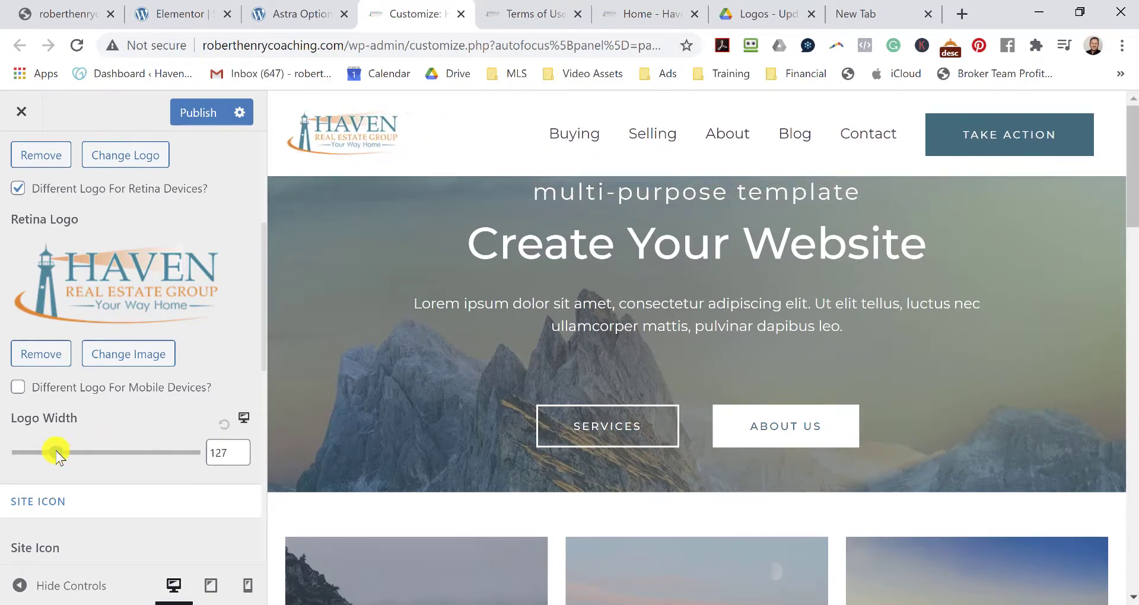
scroll(114, 421, down, 8)
scroll(136, 406, down, 2)
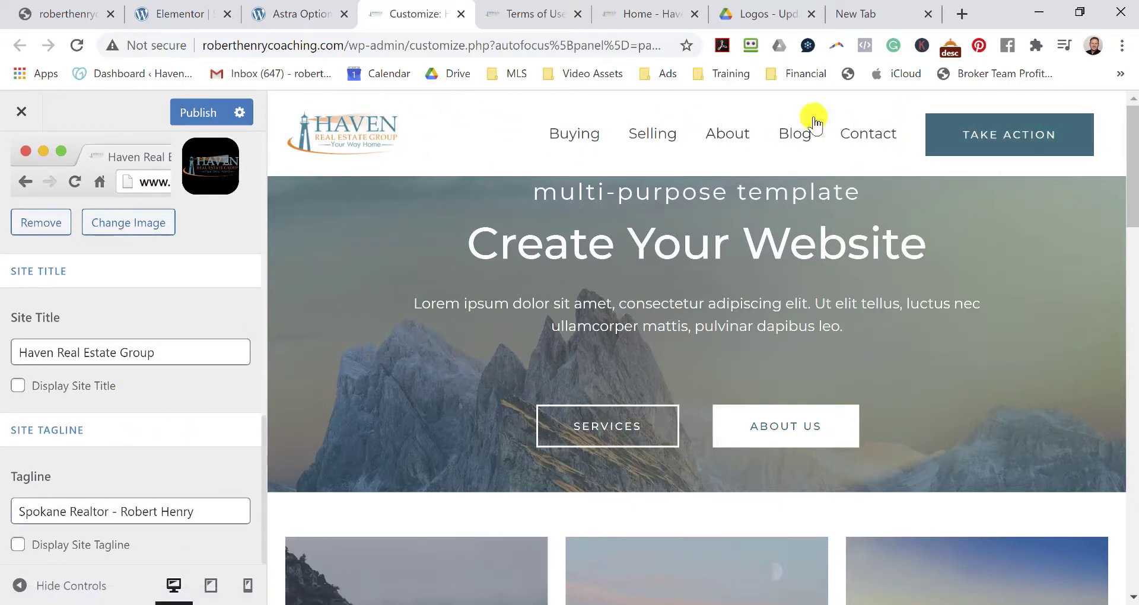
Publish the logo and site icon changes, open Visit Site in a new tab, and relaunch Customize.
click(197, 112)
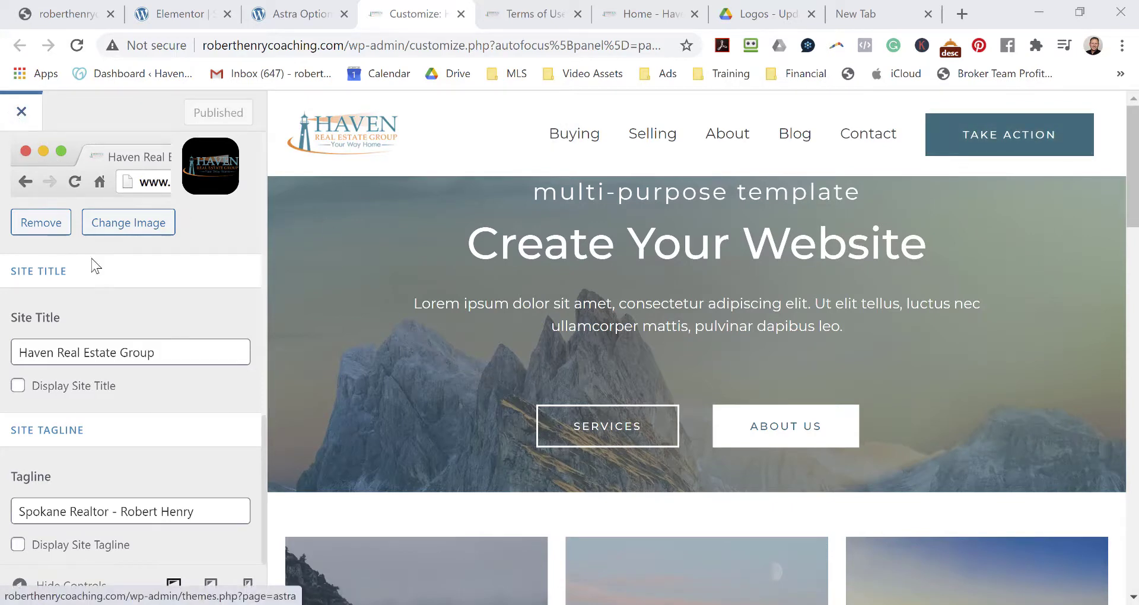
click(24, 118)
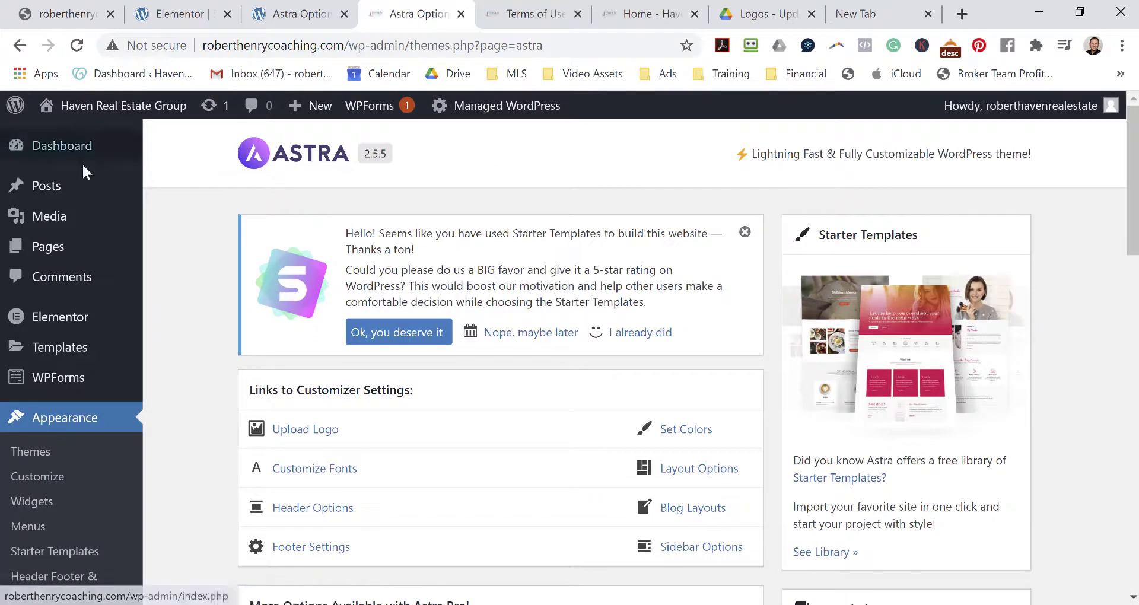
mouse_move(88, 107)
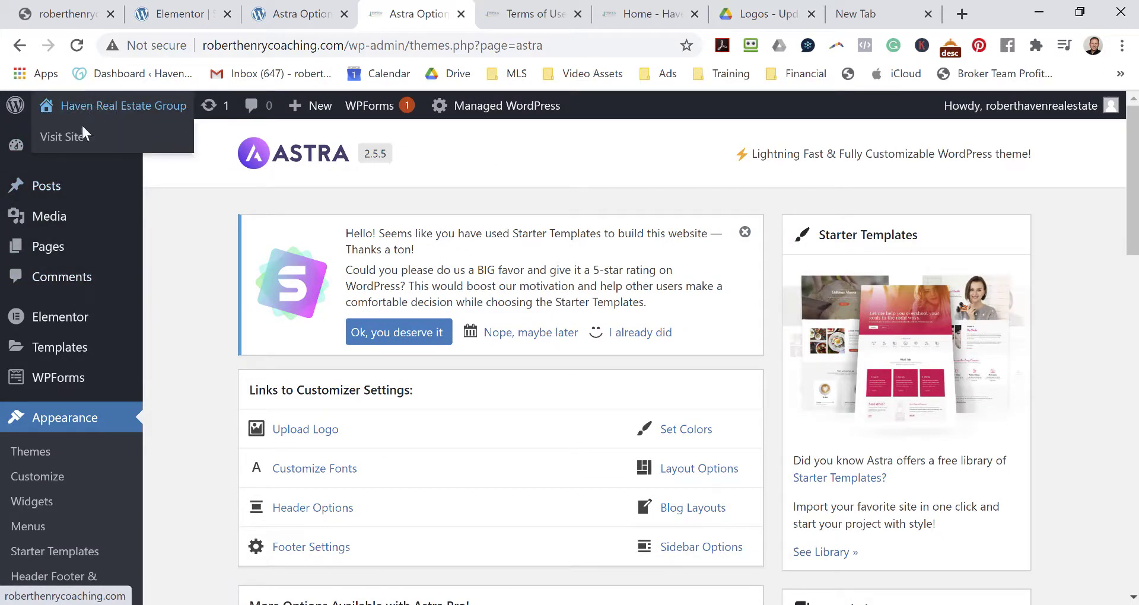
right_click(76, 150)
click(116, 148)
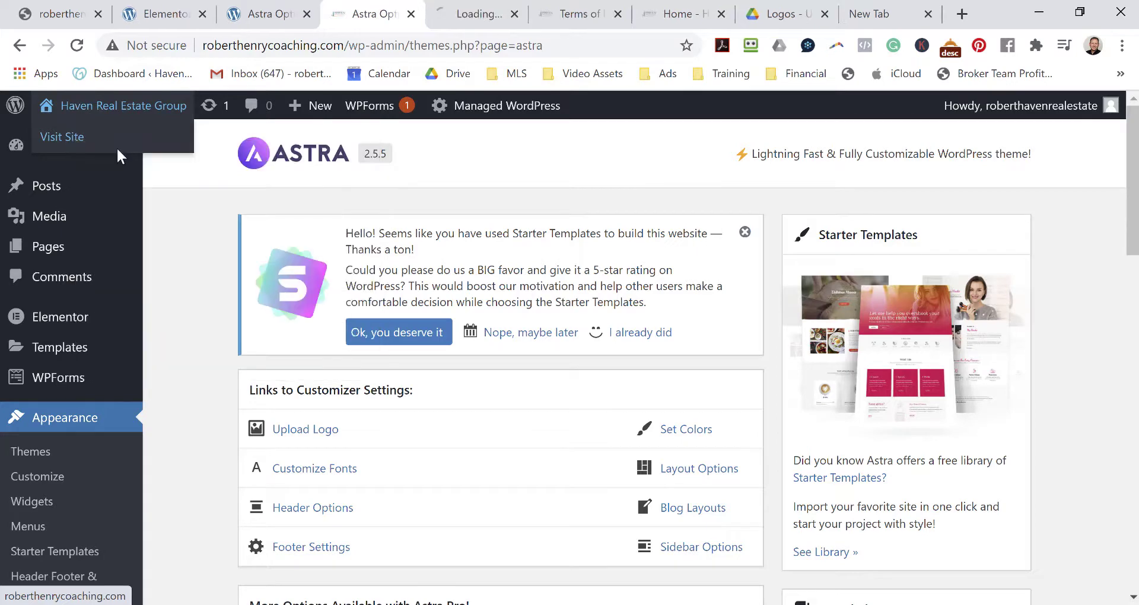
click(465, 16)
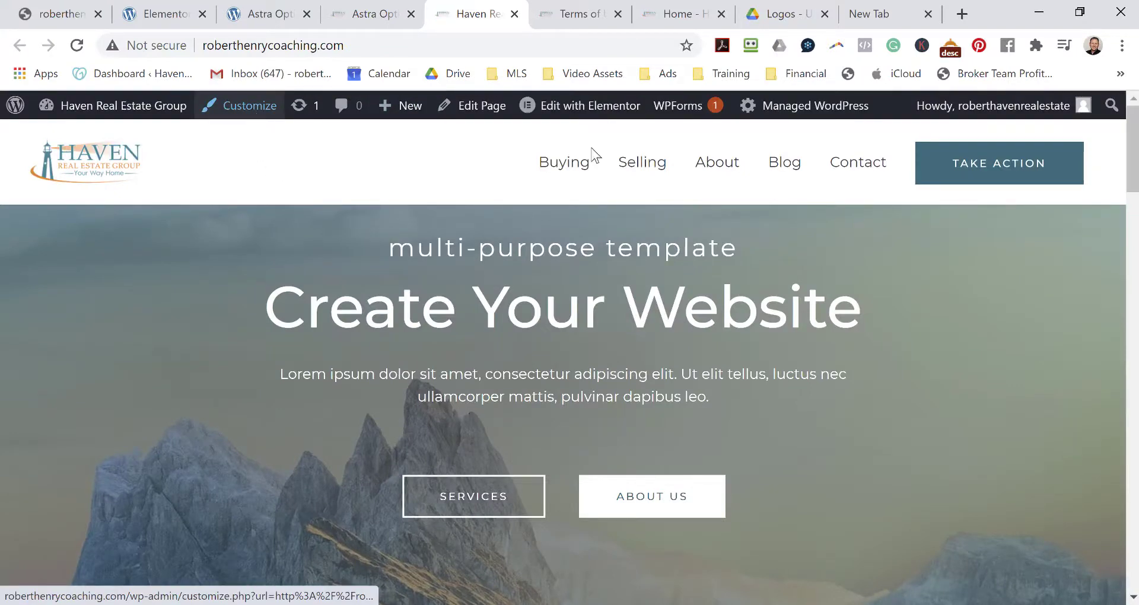
click(253, 110)
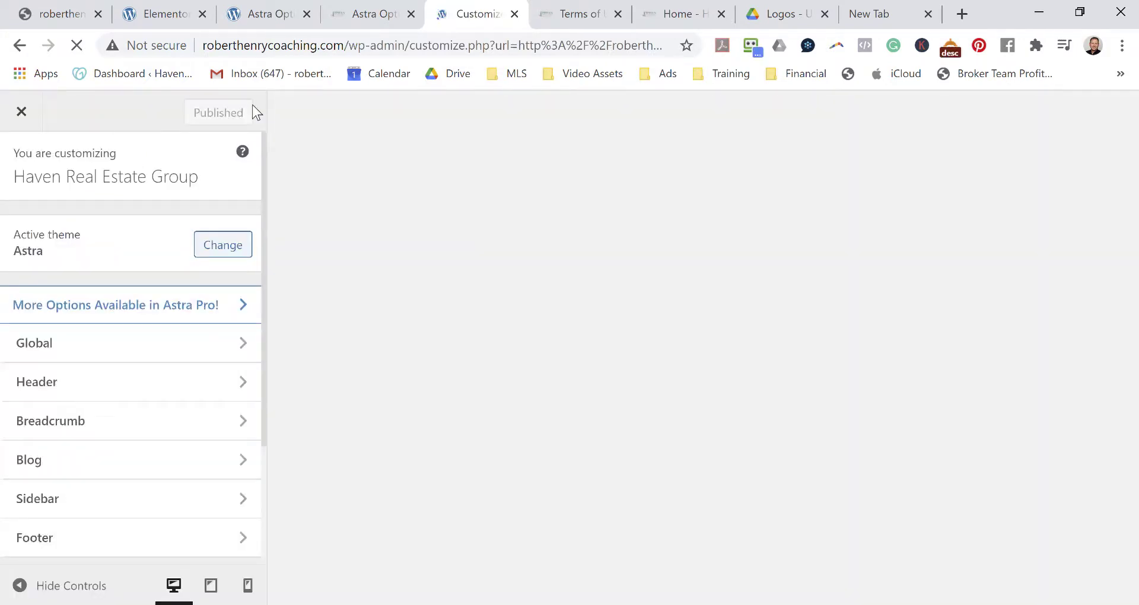
In the header's Primary Menu settings, rename the button to Contact and link it to /contact.
click(153, 381)
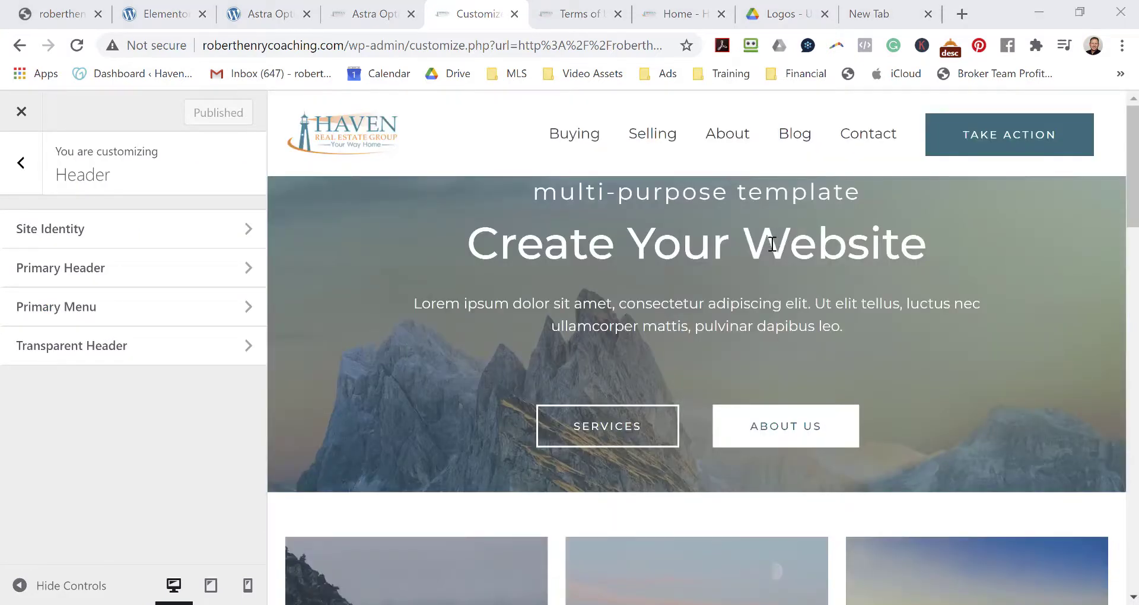
click(196, 321)
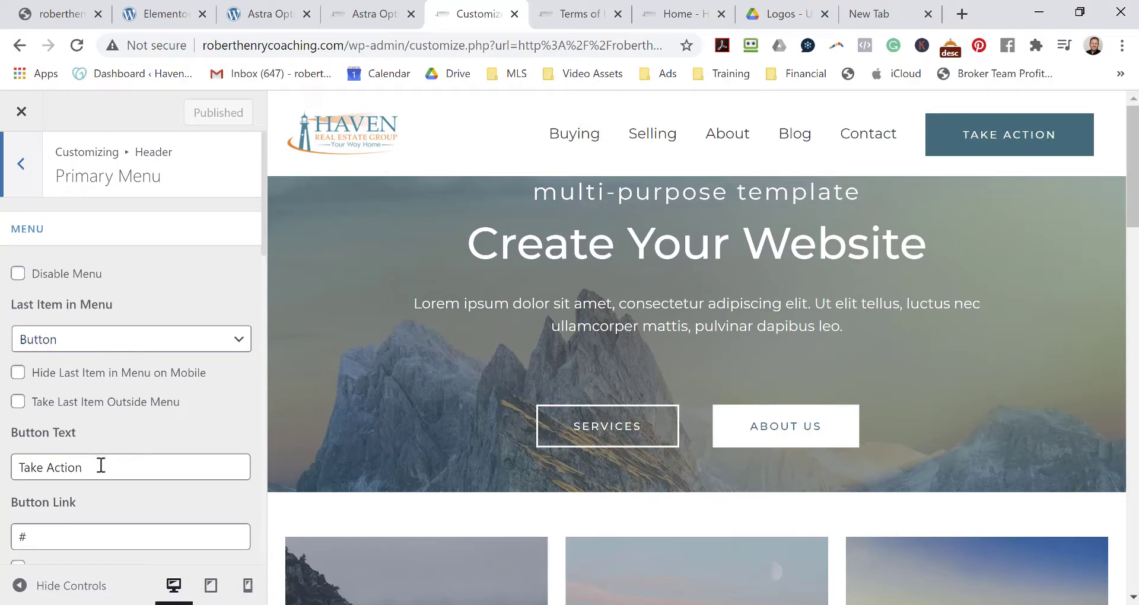
drag(101, 466, 6, 483)
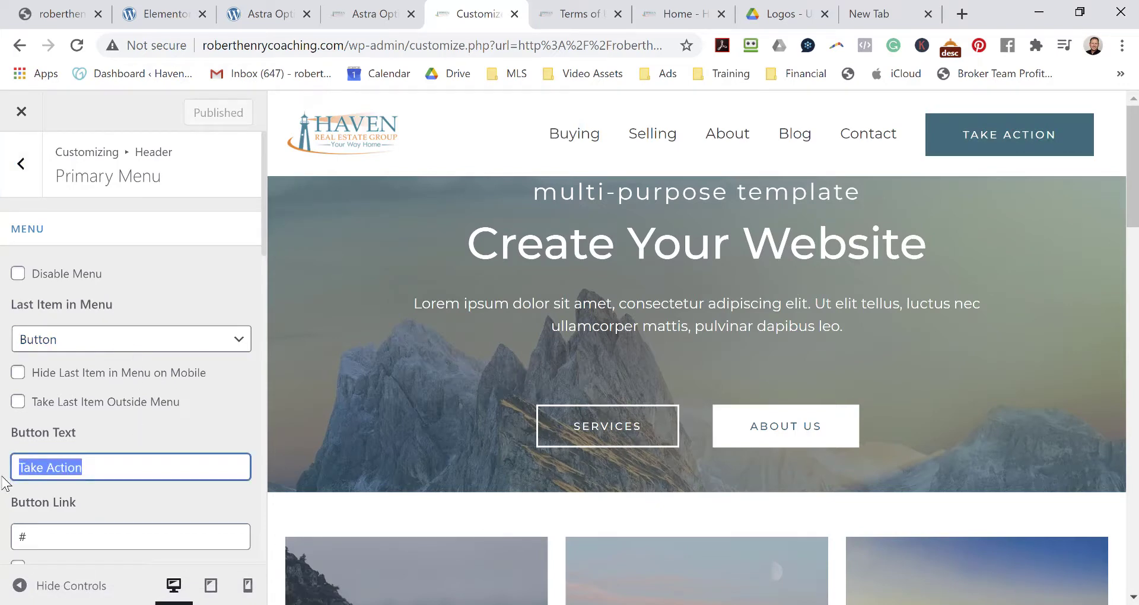
text(Contact)
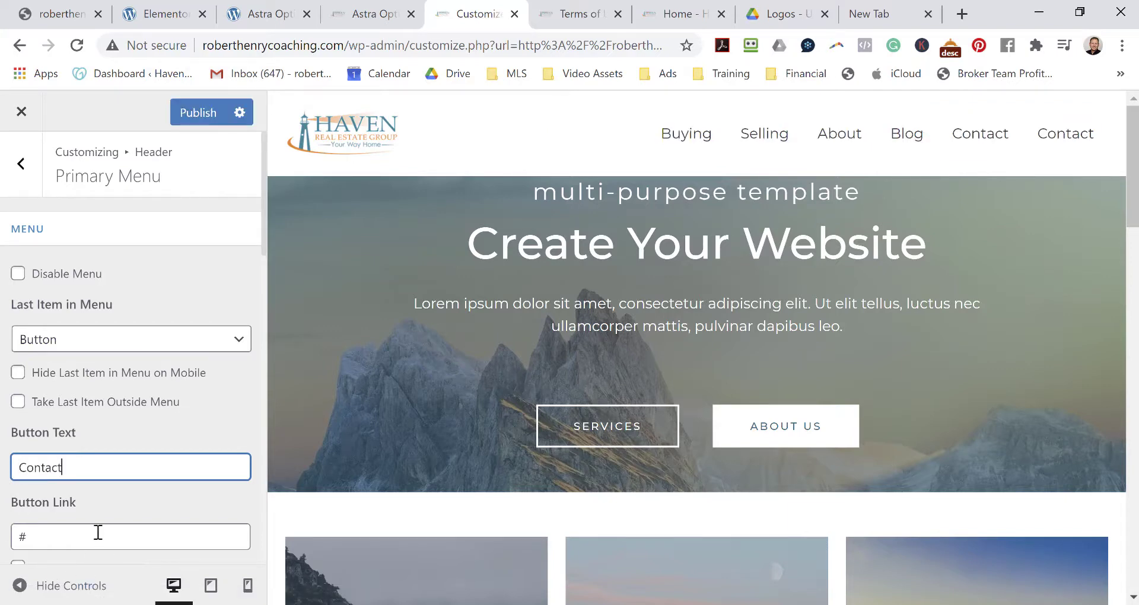
scroll(89, 504, down, 2)
drag(49, 448, 9, 457)
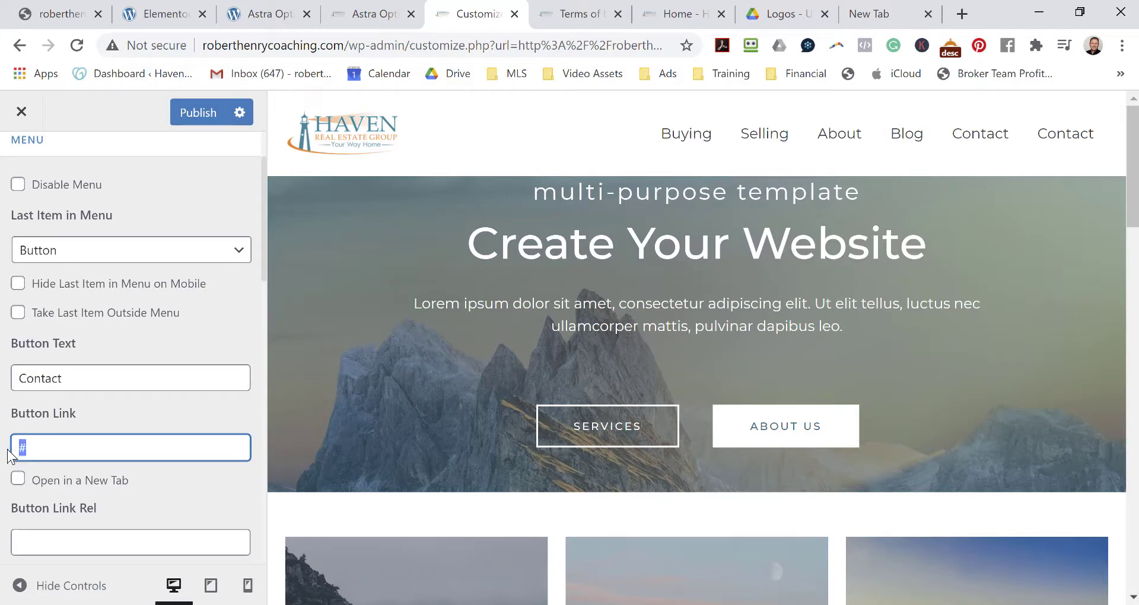
text(/co)
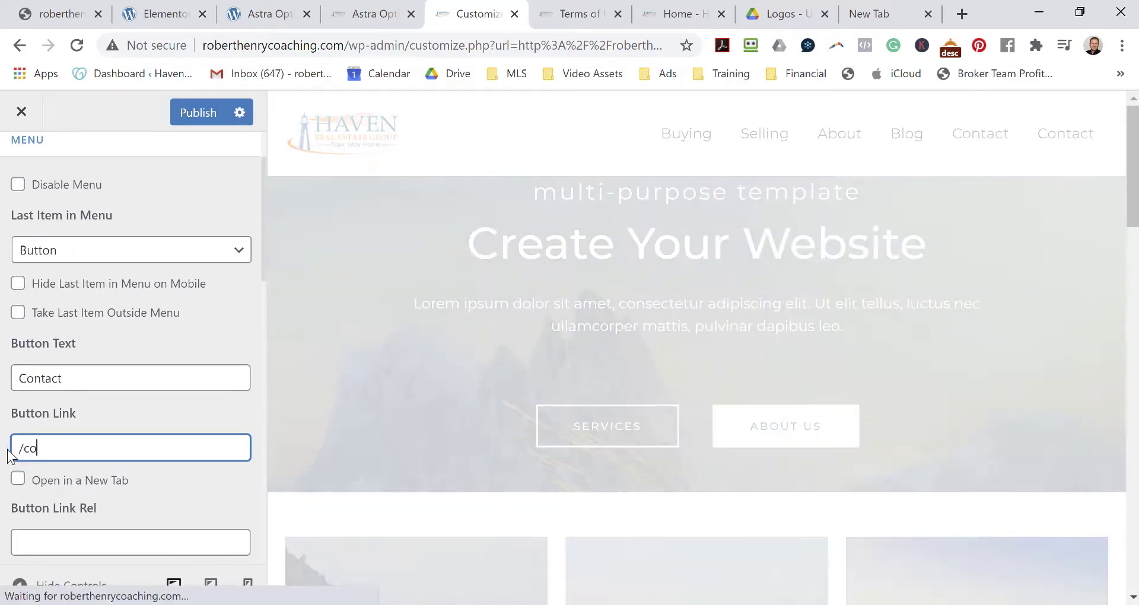
text(ntact)
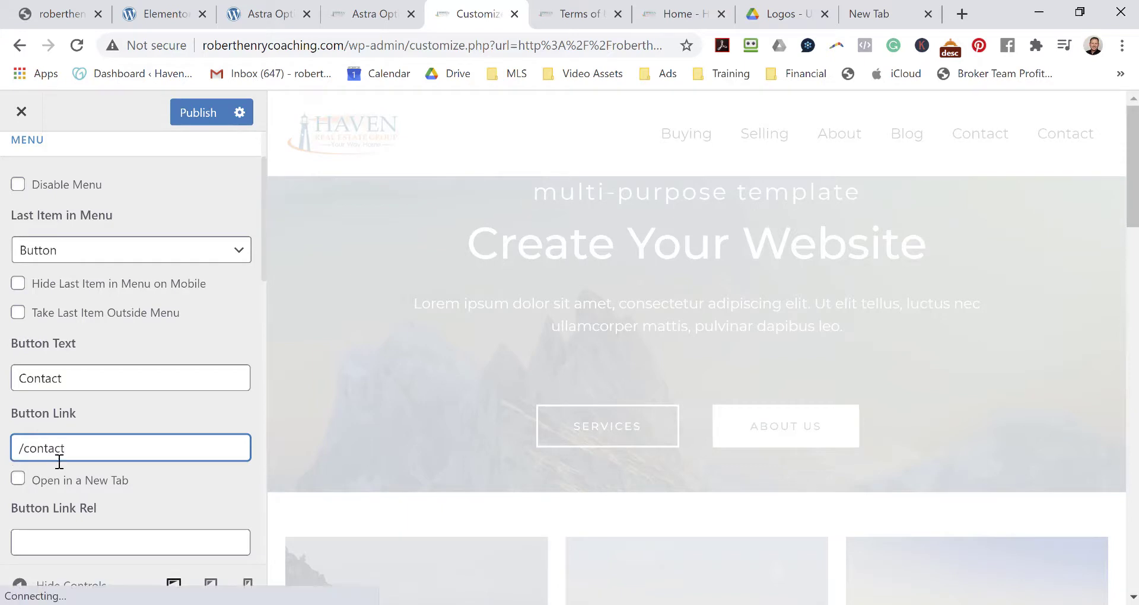
Keep the Contact button's style set to Theme Button.
scroll(178, 486, down, 1)
scroll(187, 479, down, 3)
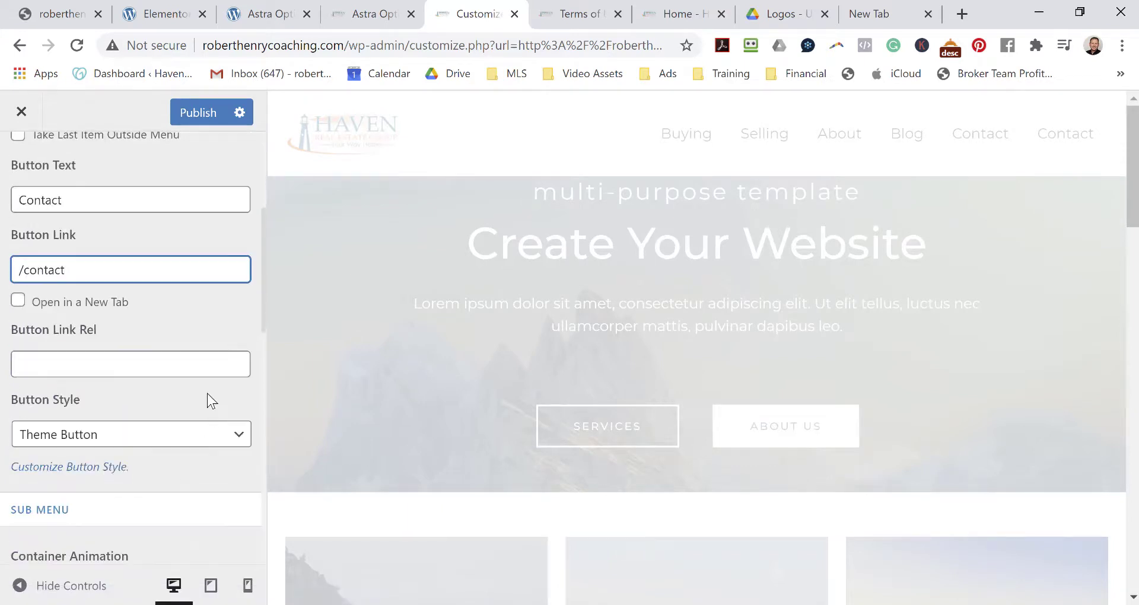
scroll(211, 385, down, 2)
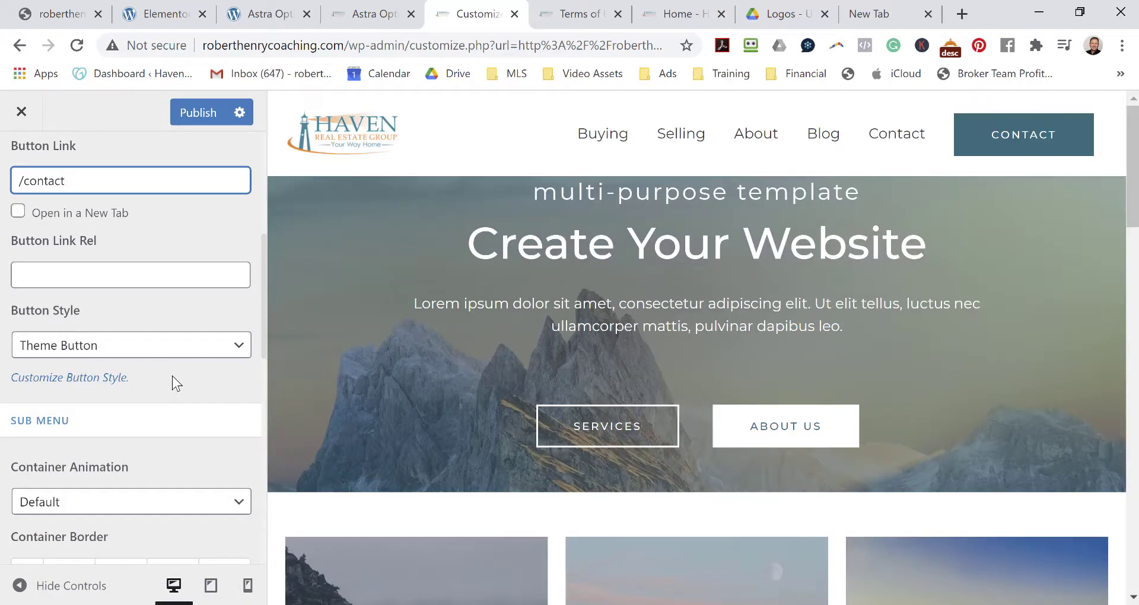
click(187, 355)
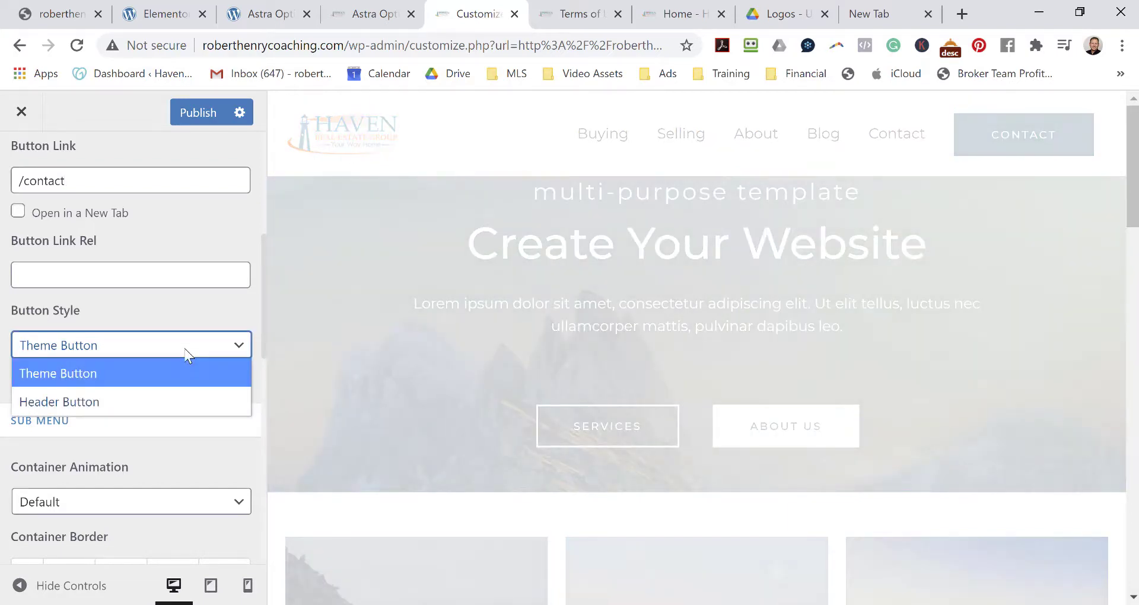
click(186, 356)
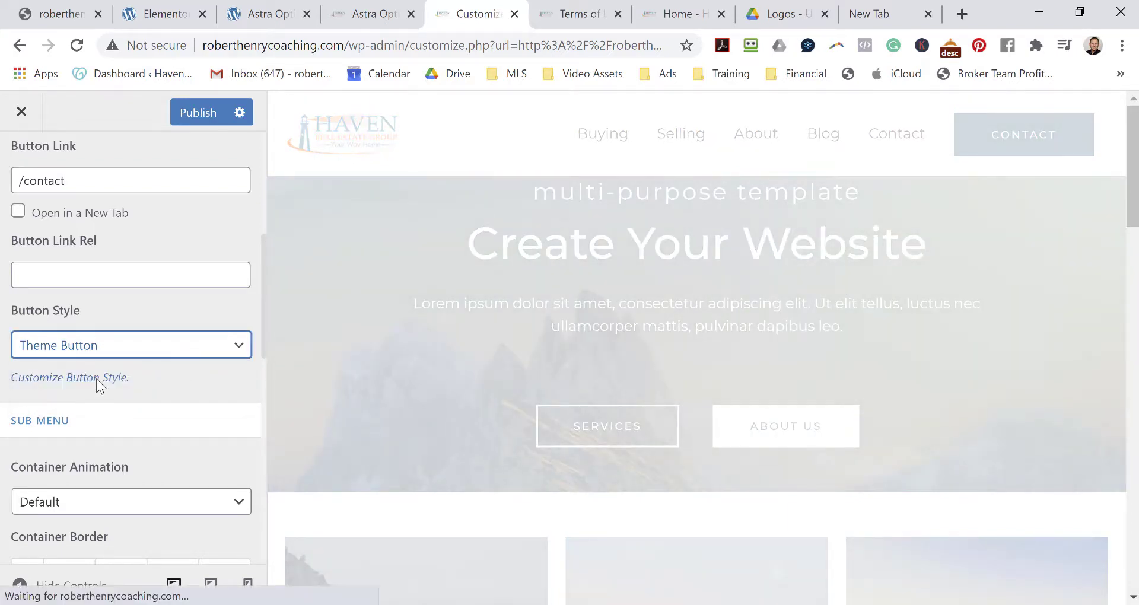
scroll(177, 365, down, 2)
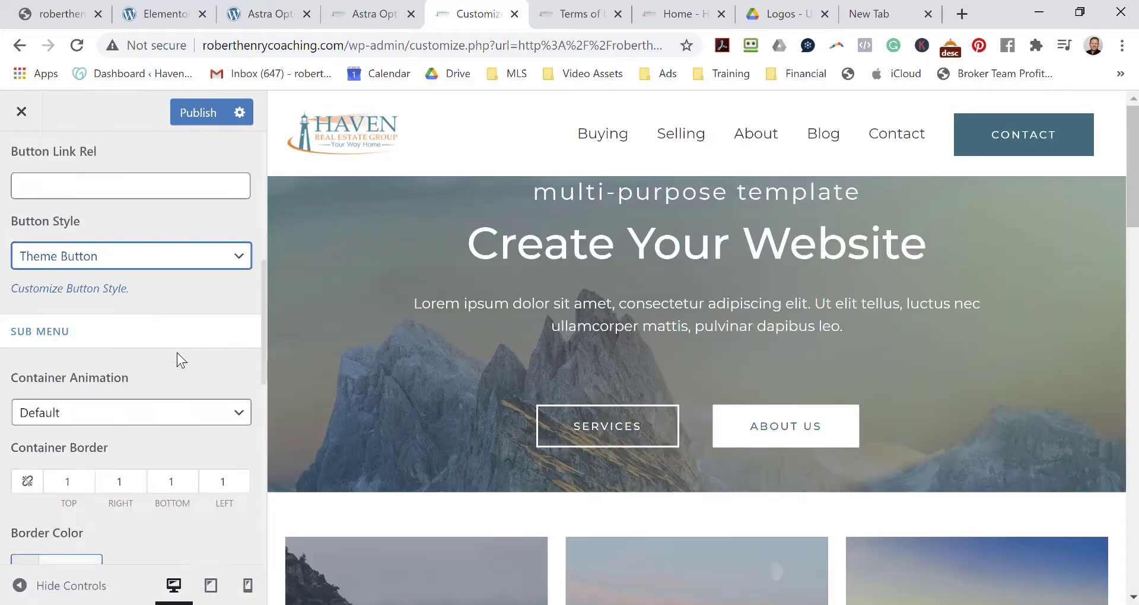
scroll(186, 333, down, 3)
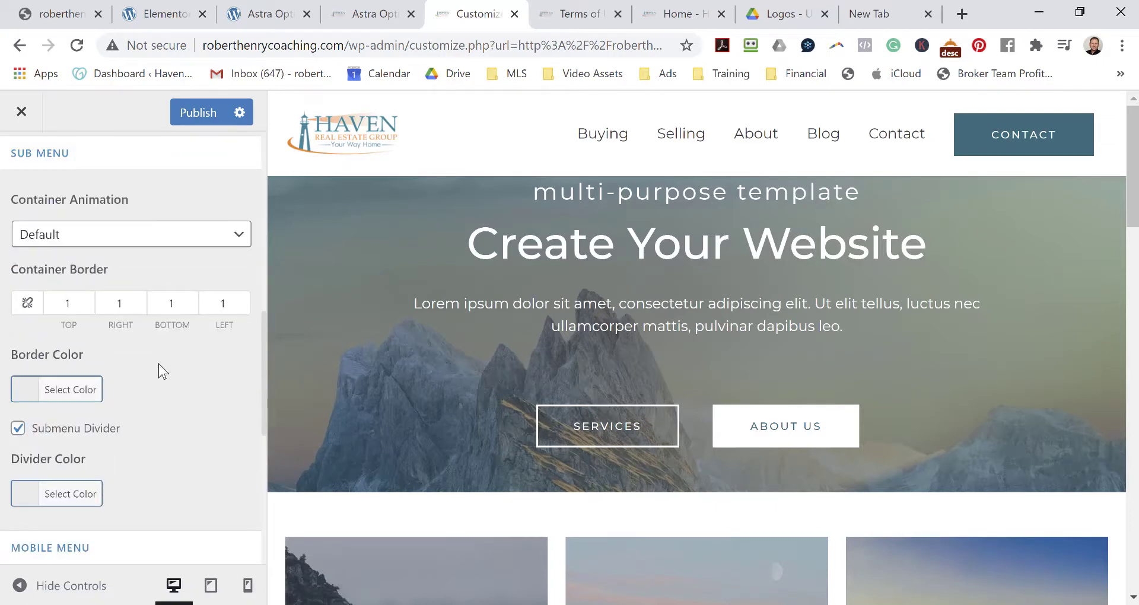
scroll(163, 391, down, 3)
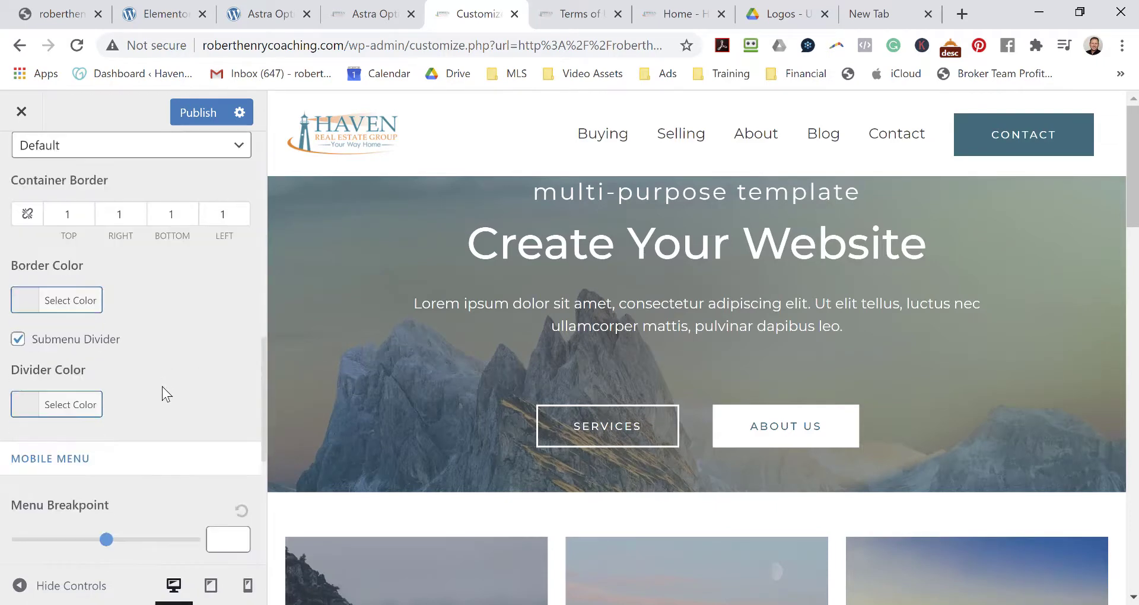
scroll(163, 386, up, 7)
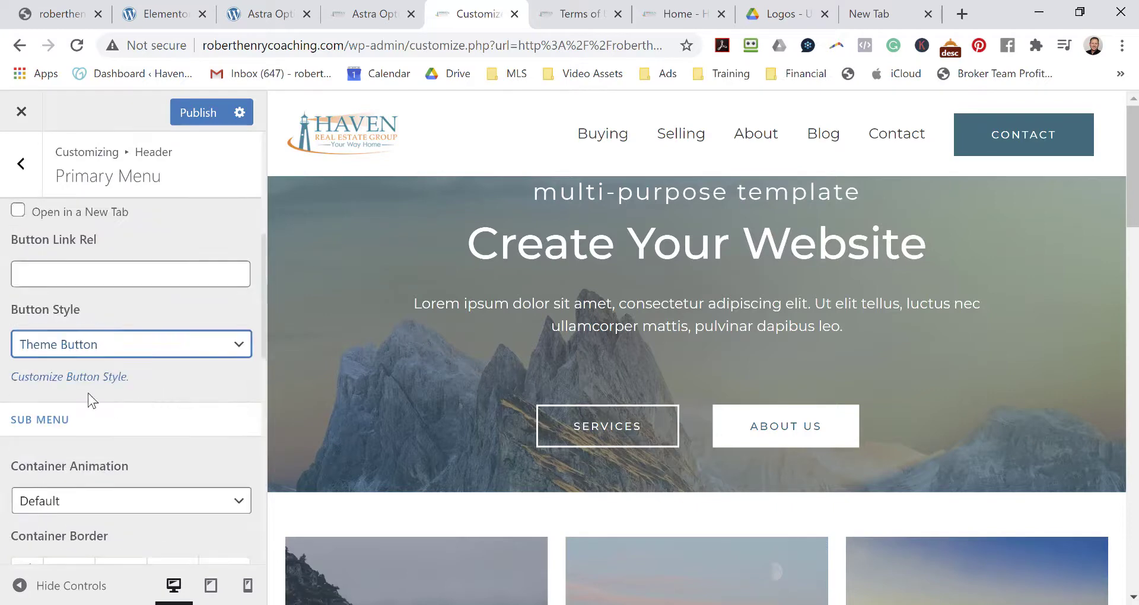
Show the global Buttons background colour (#1a6c7a), then switch to the Logos - Updated 2020 Drive folder.
click(80, 384)
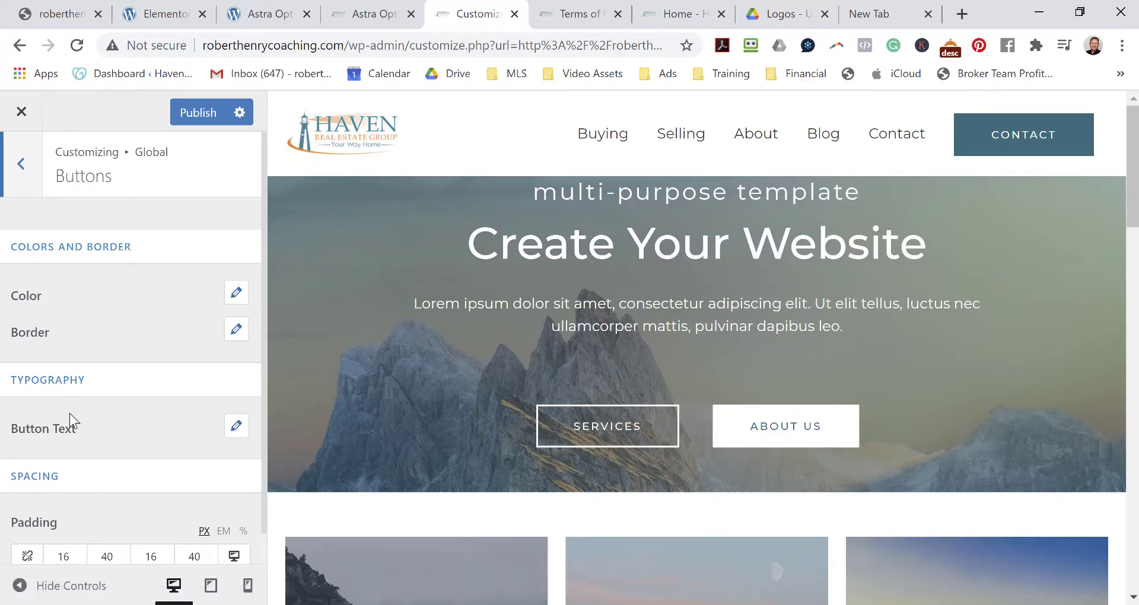
click(236, 292)
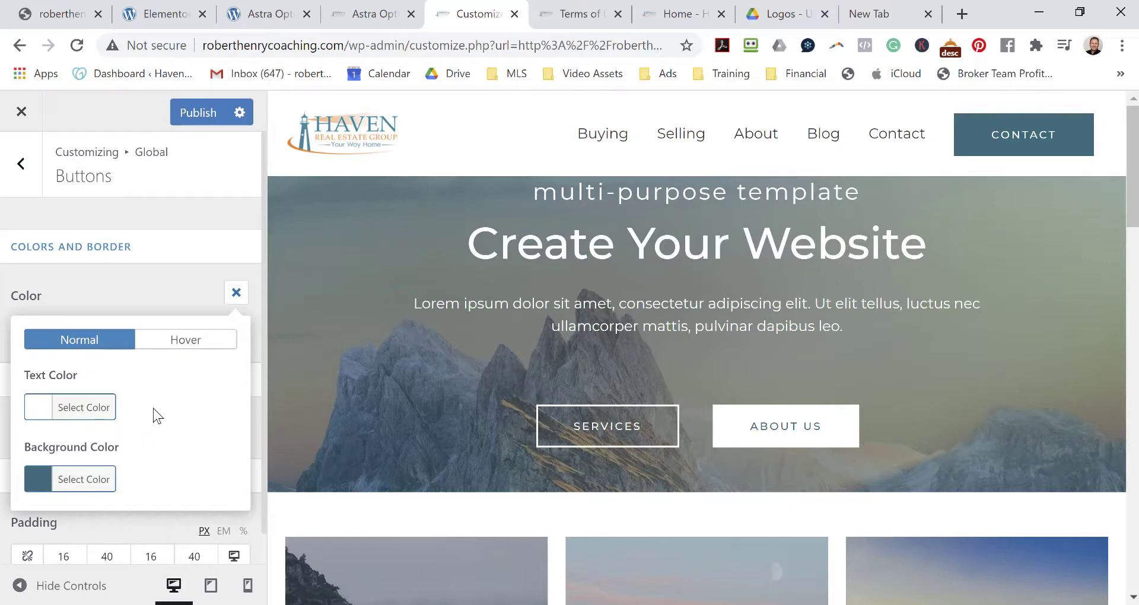
scroll(166, 407, down, 1)
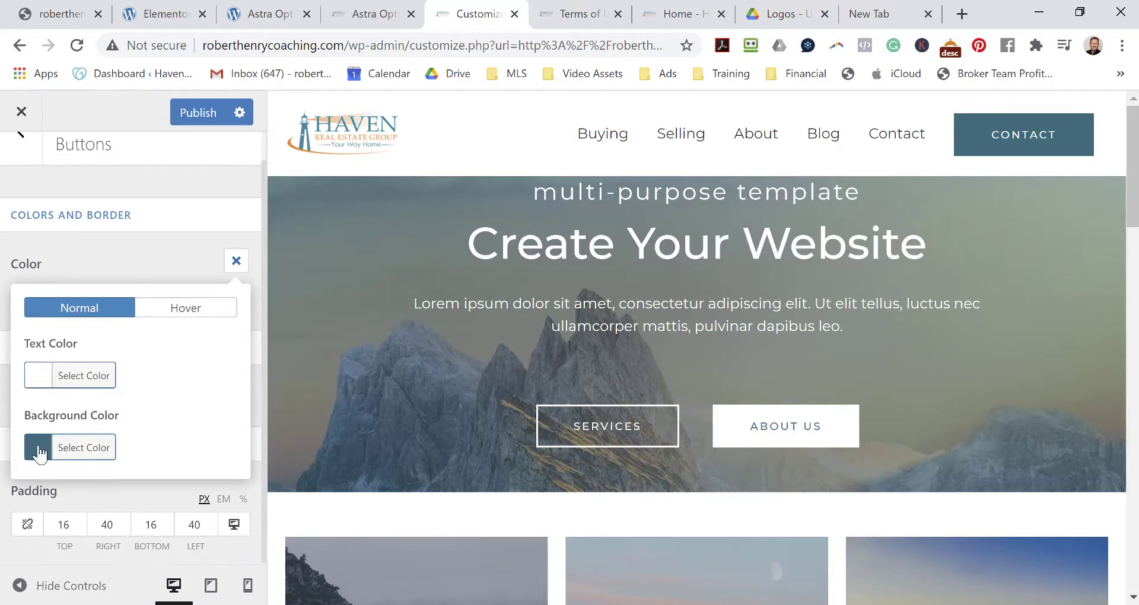
click(74, 449)
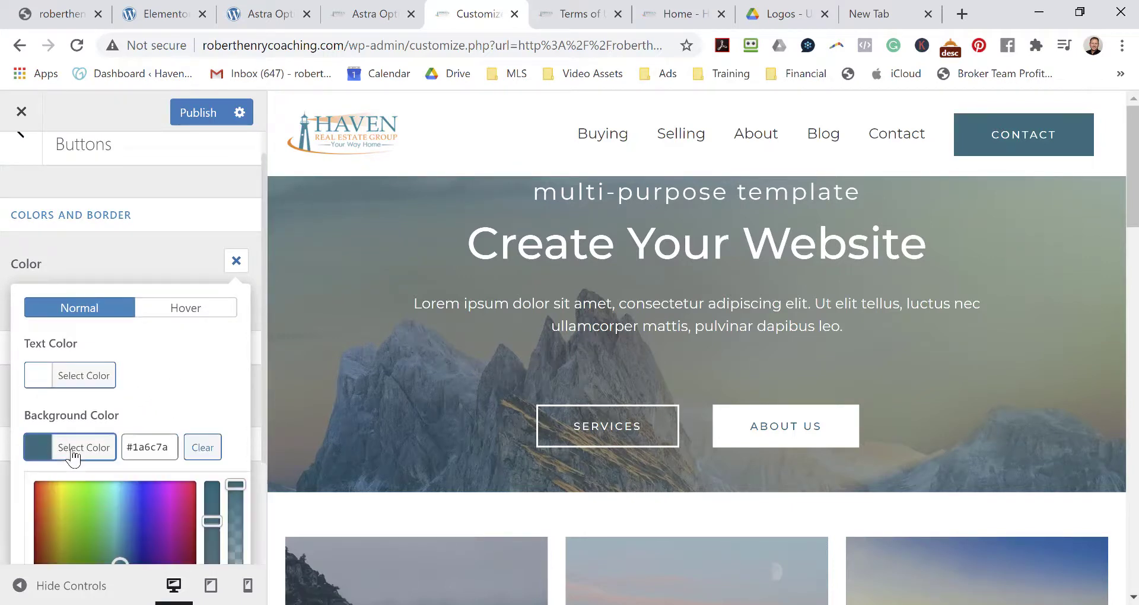
scroll(152, 406, down, 4)
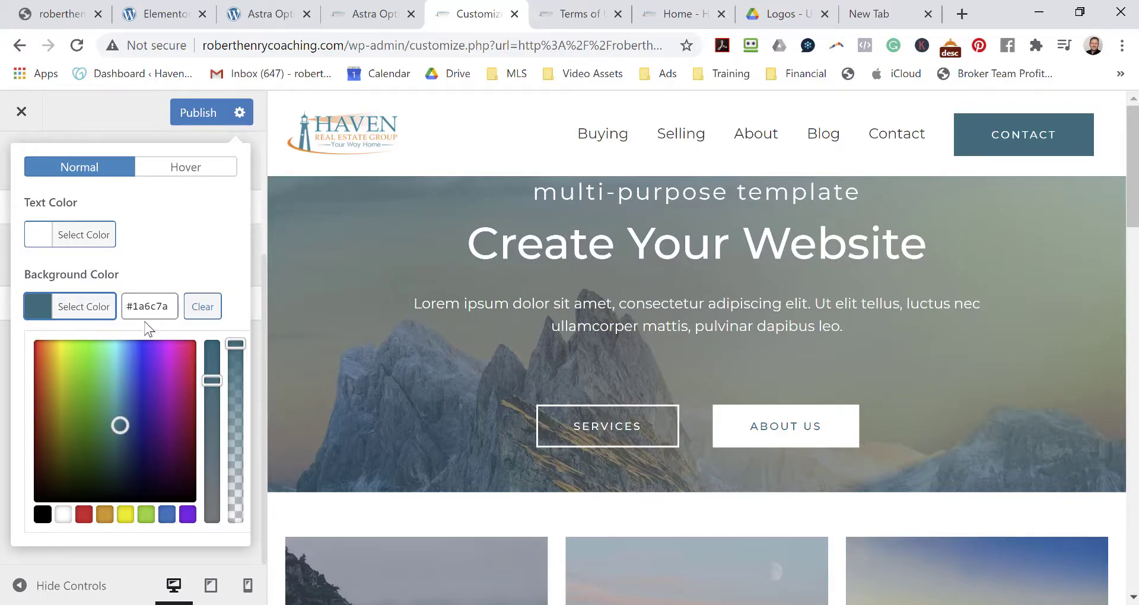
click(788, 14)
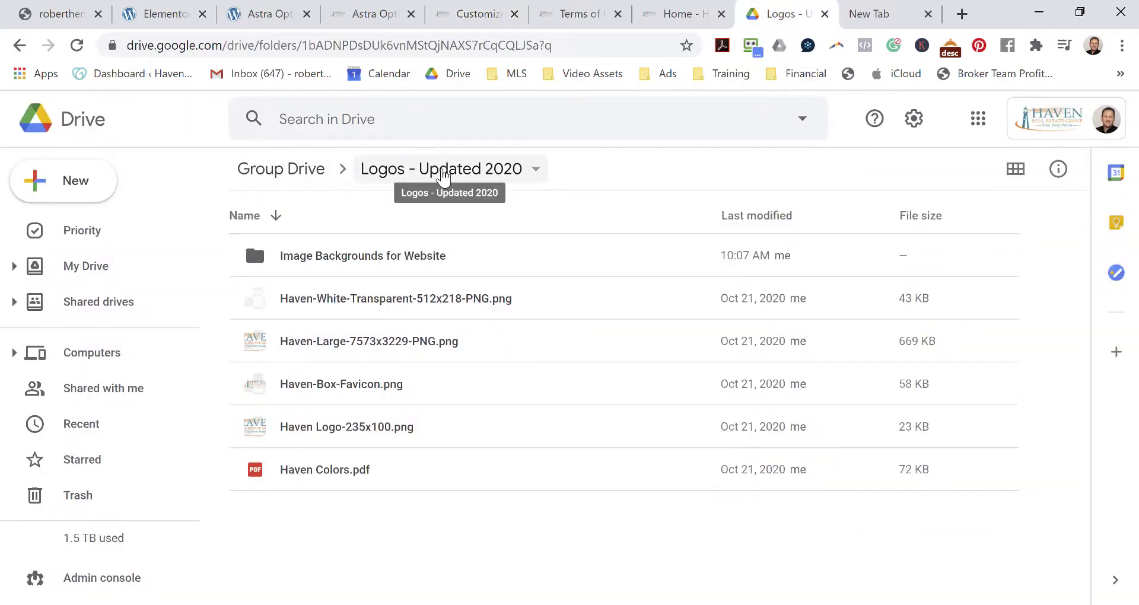
Copy the brand blue #178799 from Haven Colors.pdf and go back to the Customizer.
double_click(304, 471)
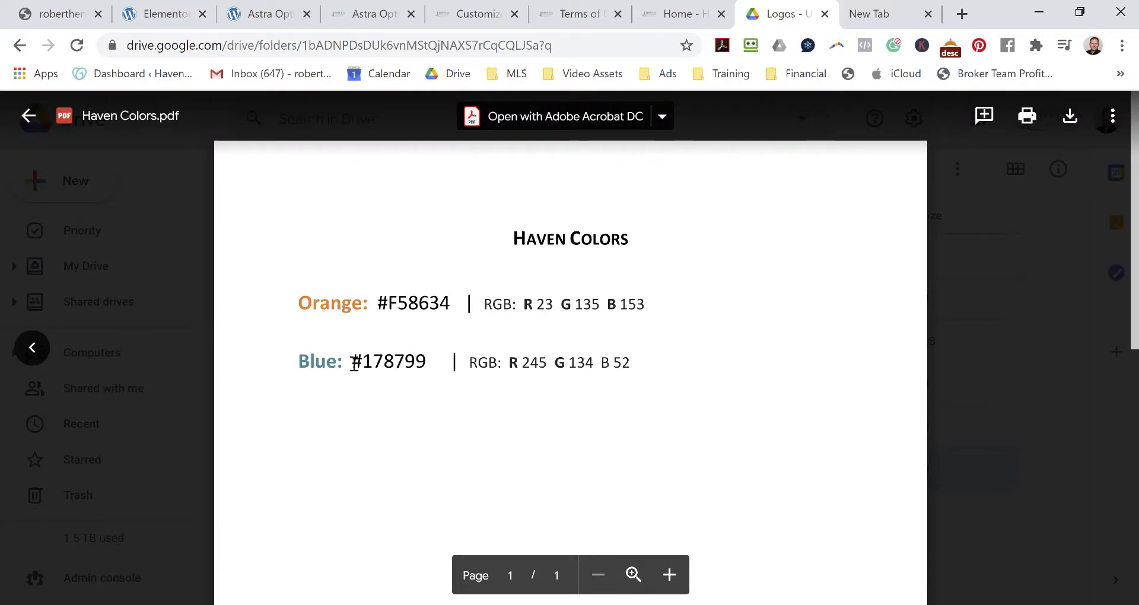
drag(354, 364, 406, 367)
right_click(406, 366)
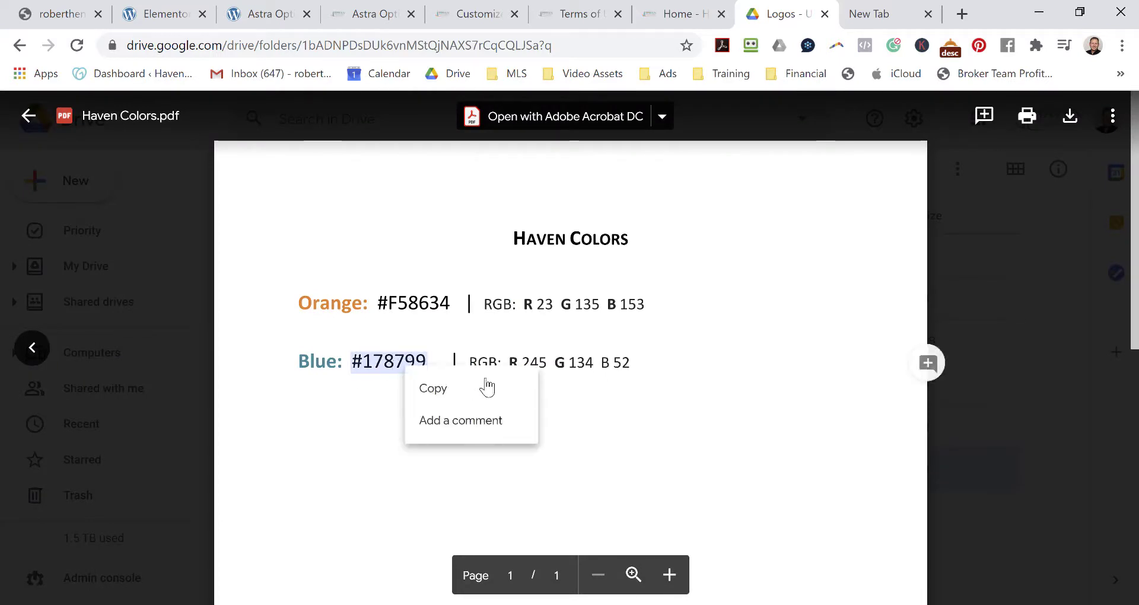
click(477, 389)
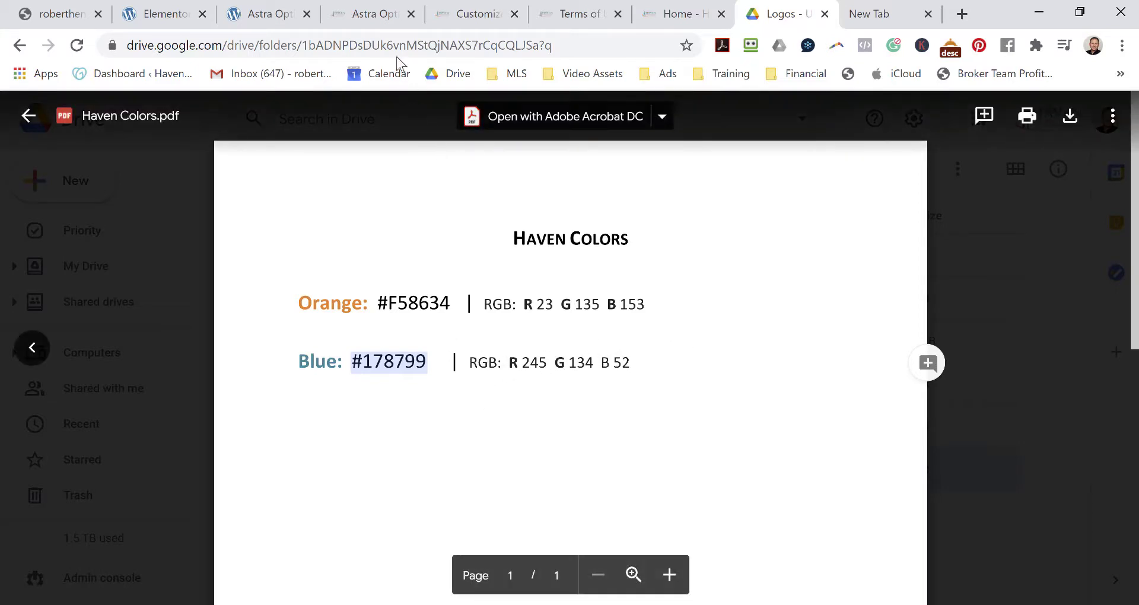
click(483, 20)
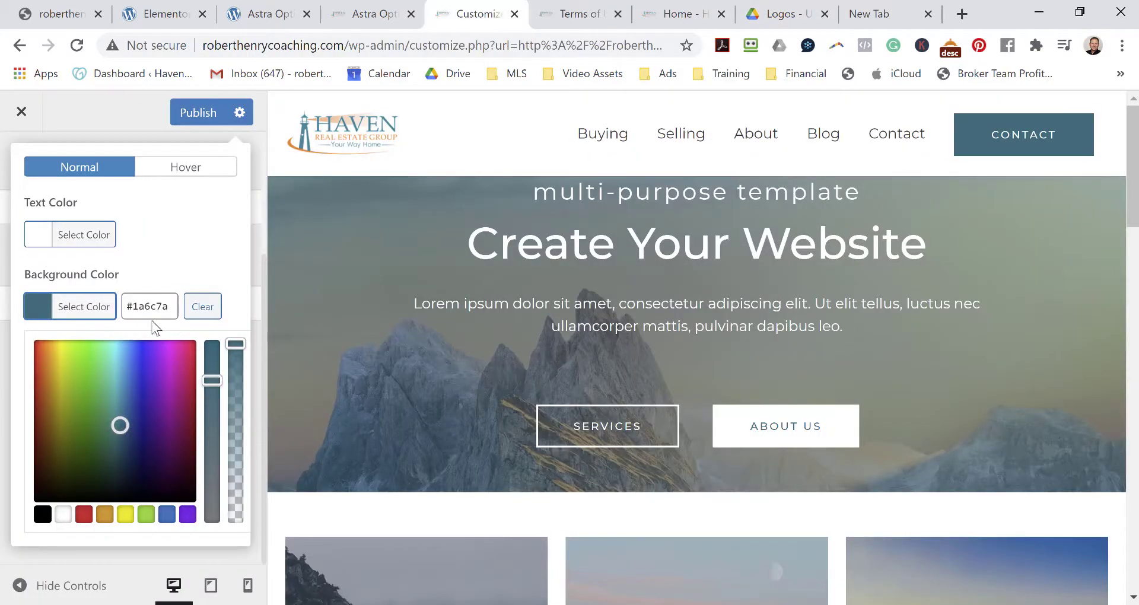
Paste #178799 as the buttons' normal background colour, then show the Hover colours.
click(173, 310)
key(ctrl+v)
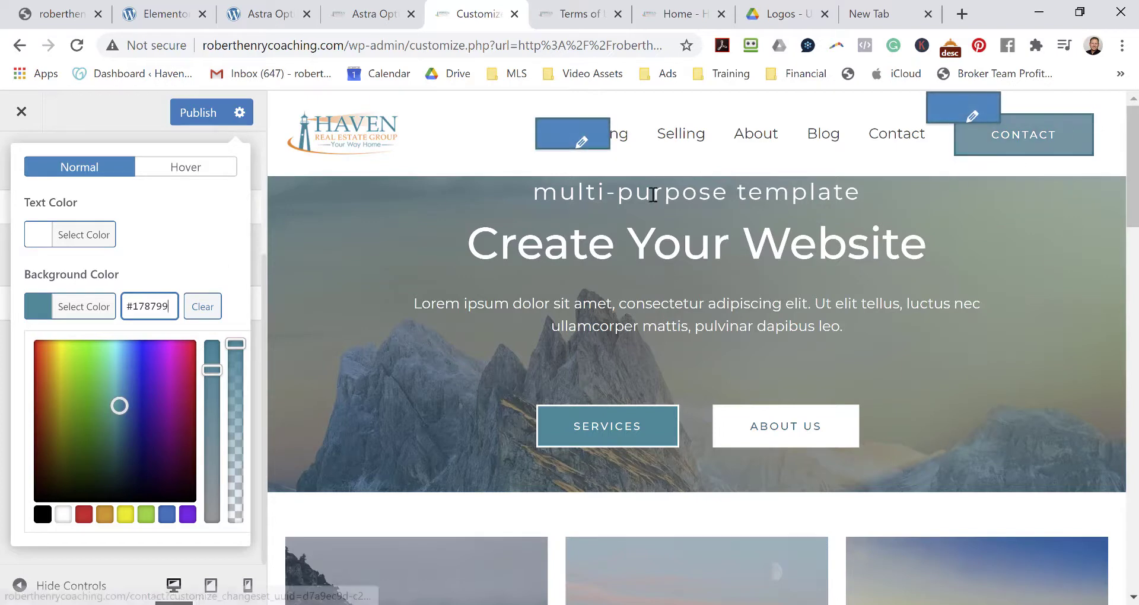
click(199, 172)
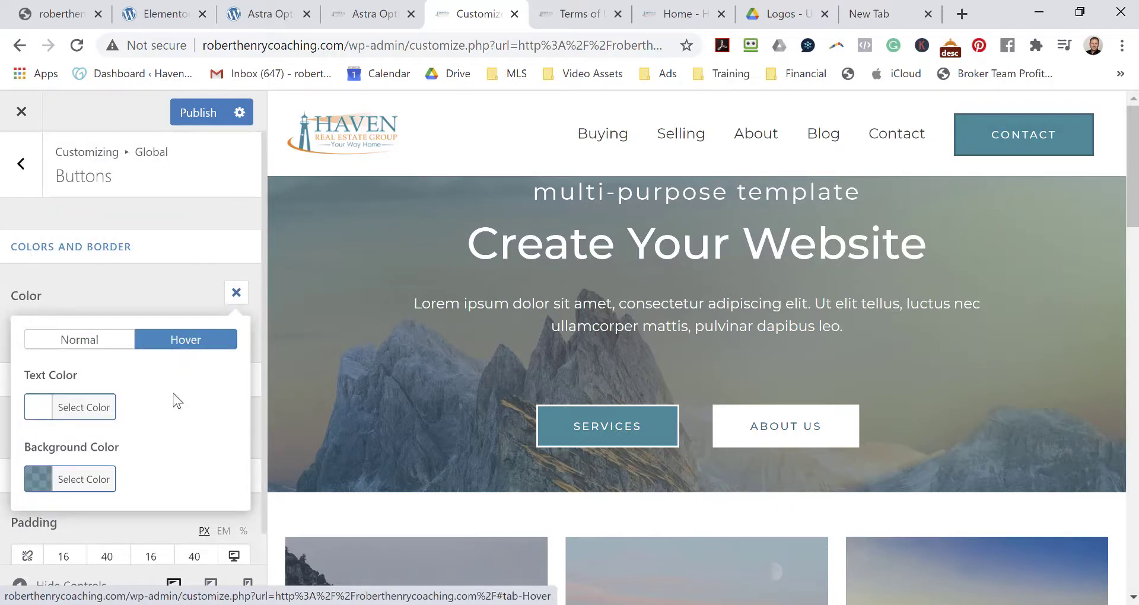
scroll(177, 401, down, 1)
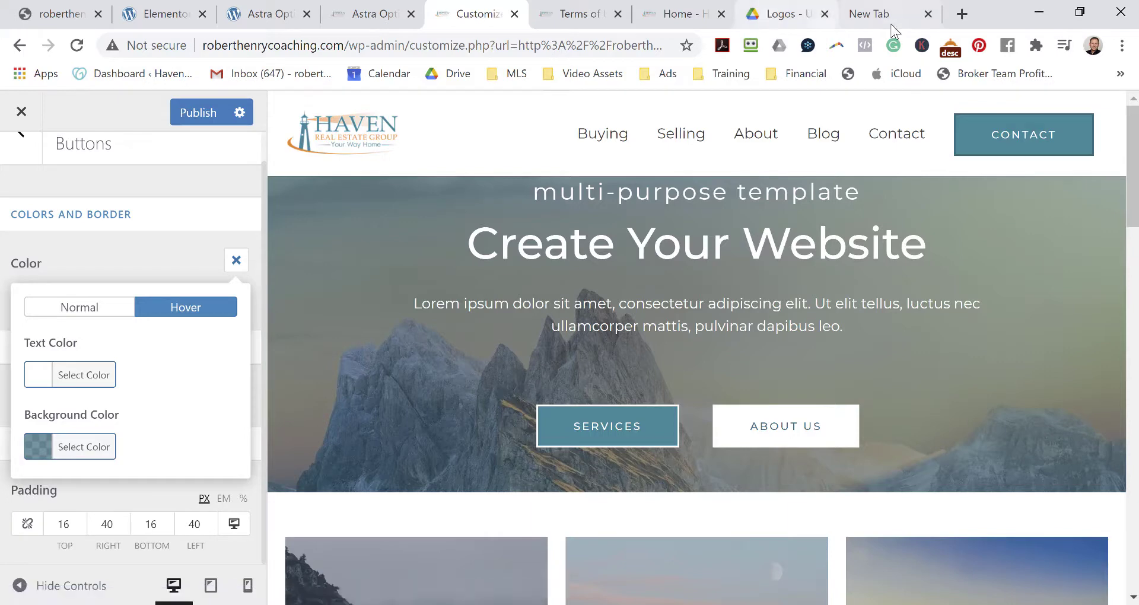
Copy the brand orange #F58634 from Haven Colors.pdf and go back to the Customizer.
click(781, 18)
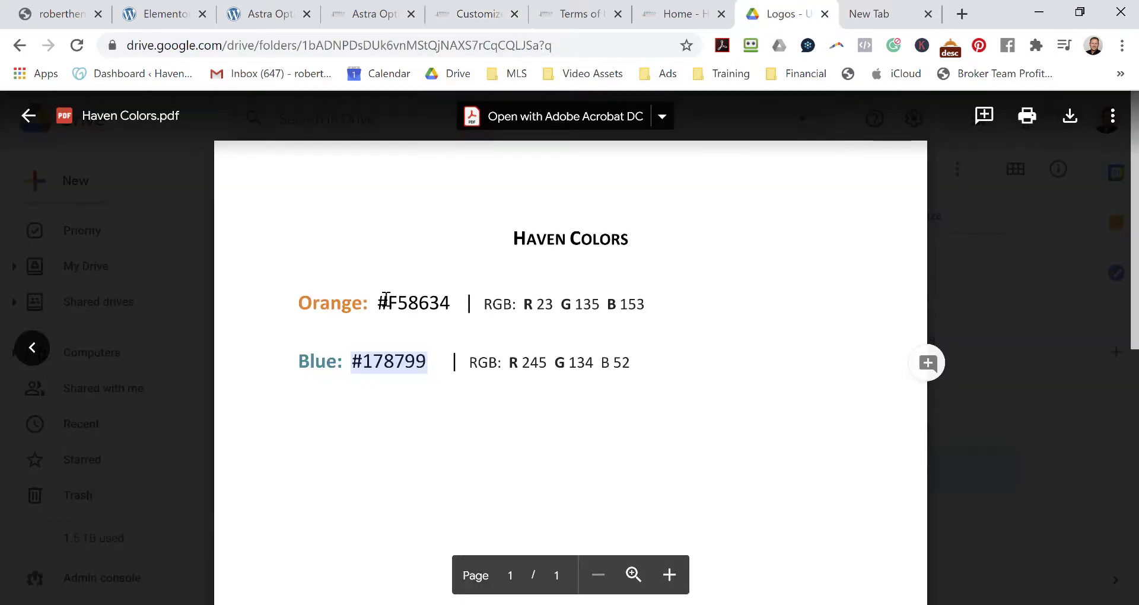
drag(379, 302, 437, 299)
right_click(437, 300)
click(468, 325)
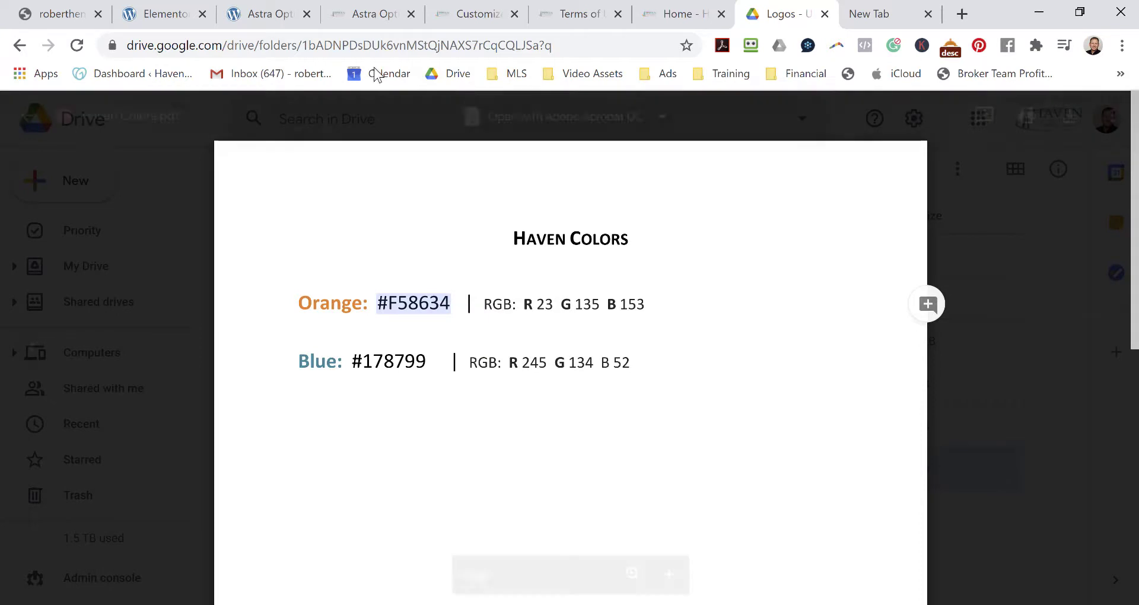
click(481, 18)
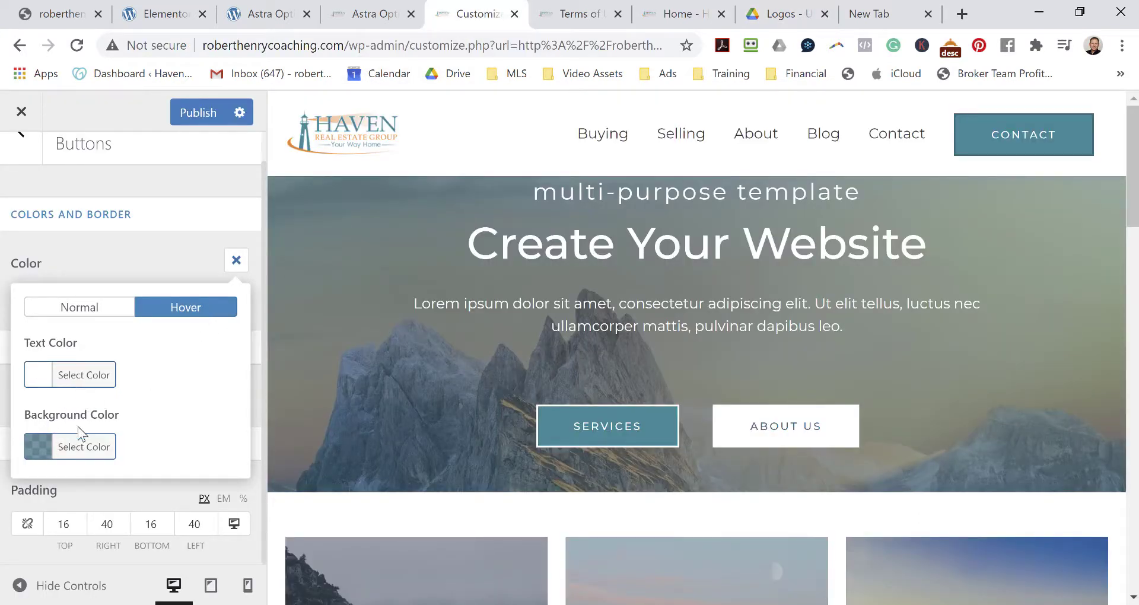
Set the buttons' hover background colour to orange #f58634.
click(62, 454)
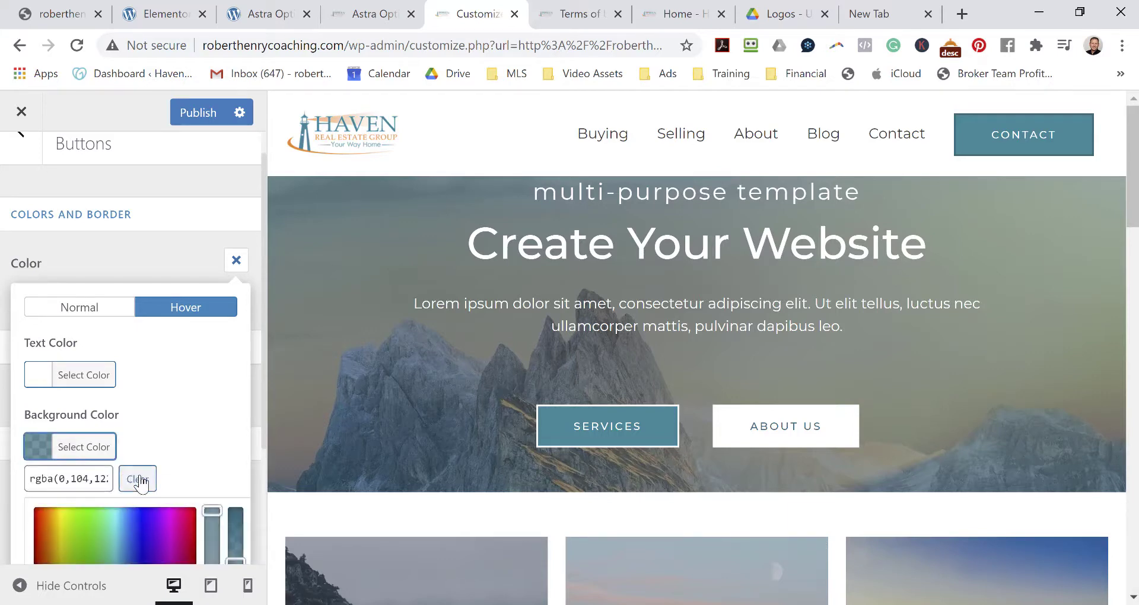
scroll(178, 403, down, 3)
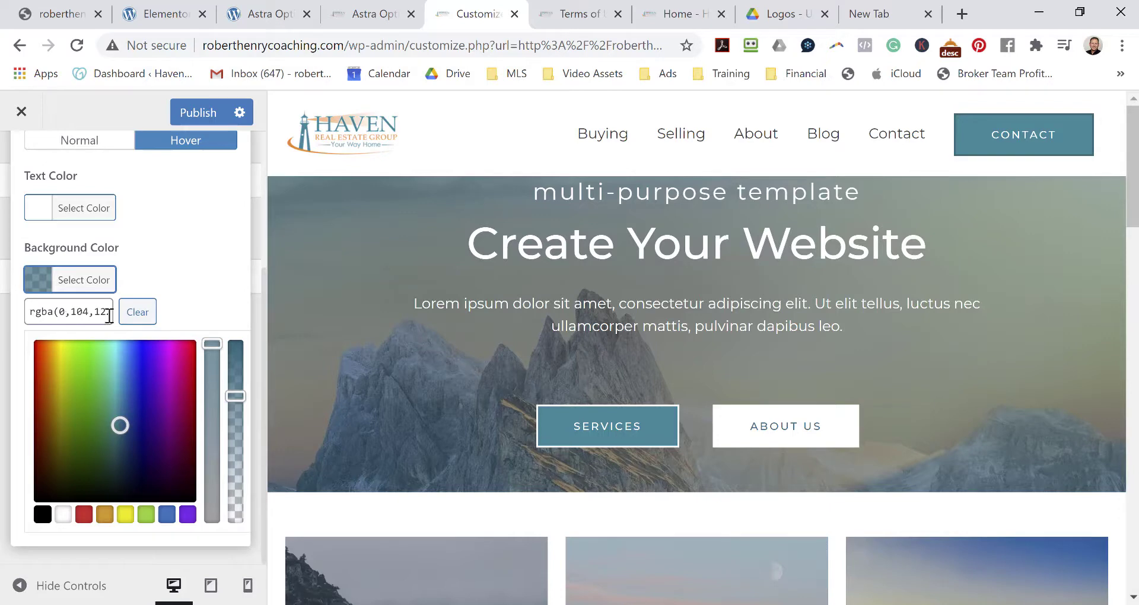
click(37, 285)
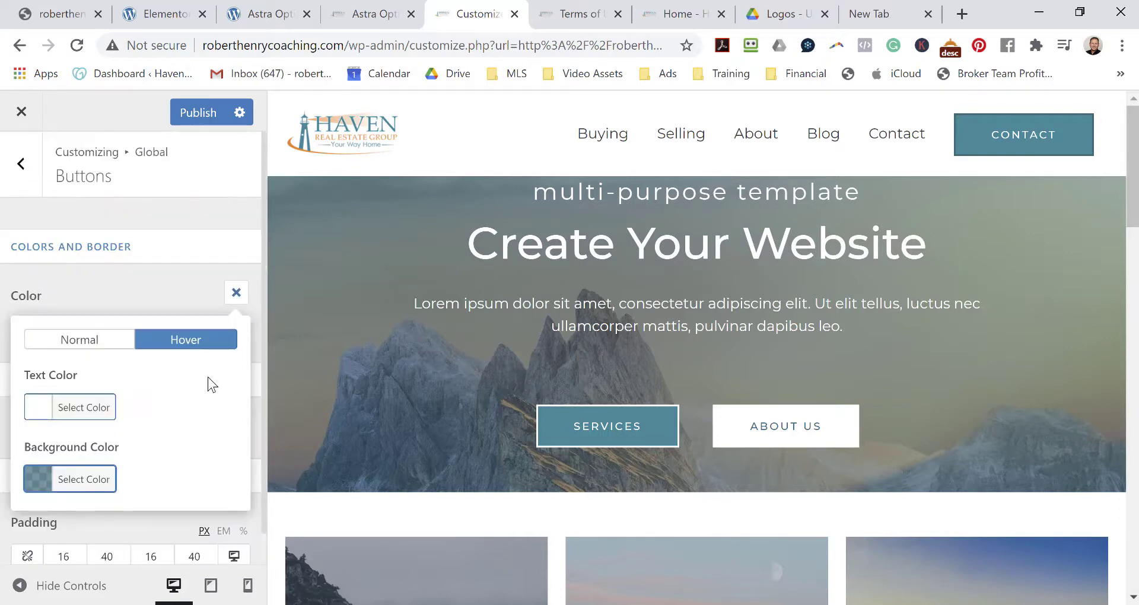
click(45, 480)
click(138, 311)
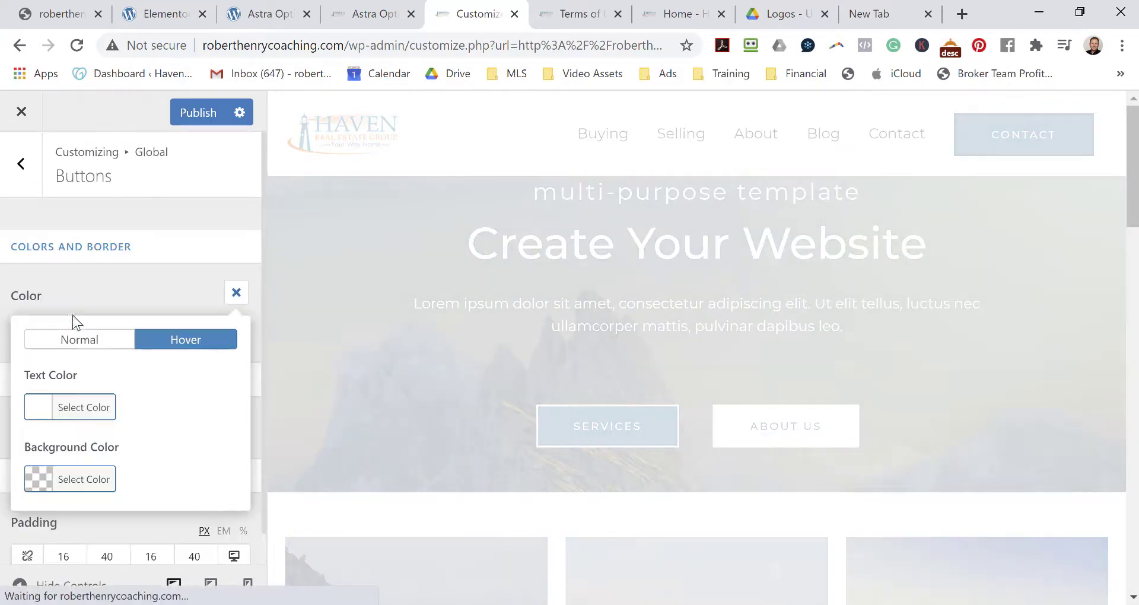
scroll(118, 392, down, 1)
click(39, 446)
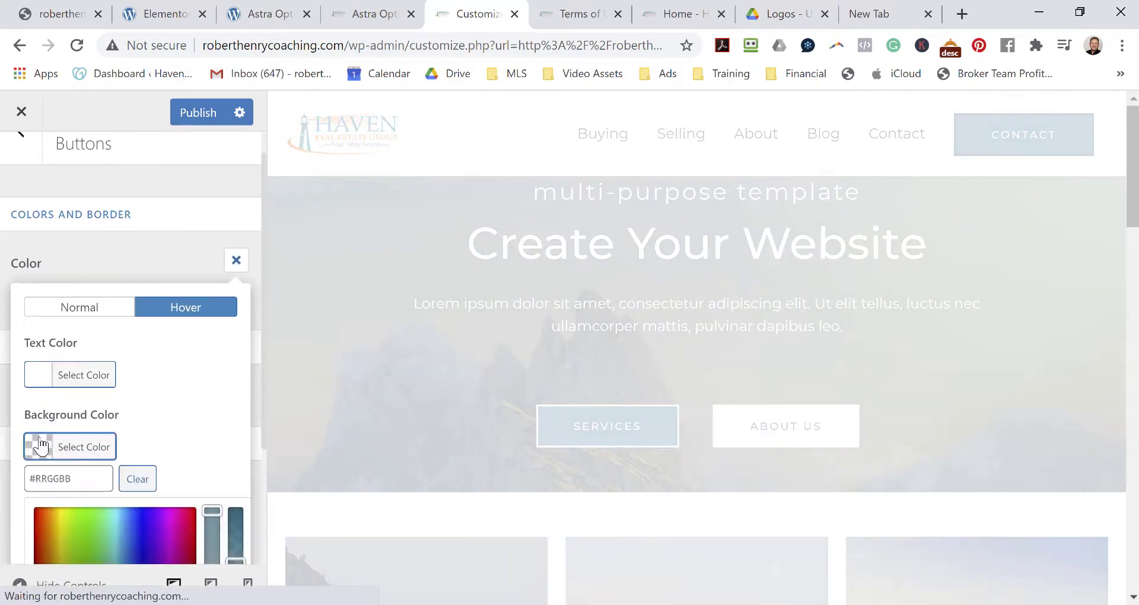
click(79, 310)
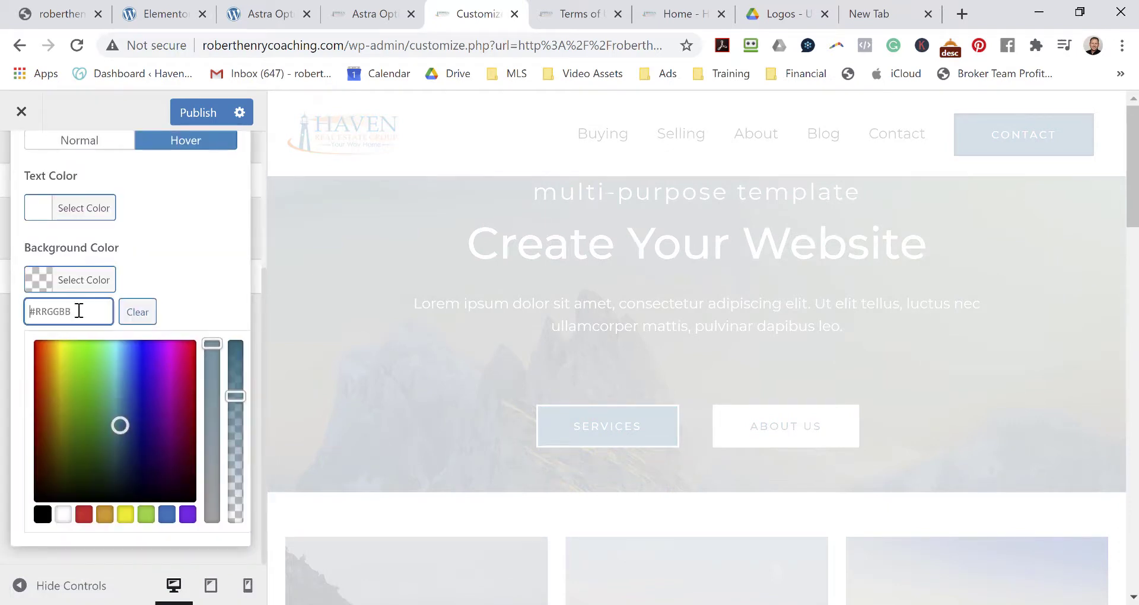
key(ctrl+v)
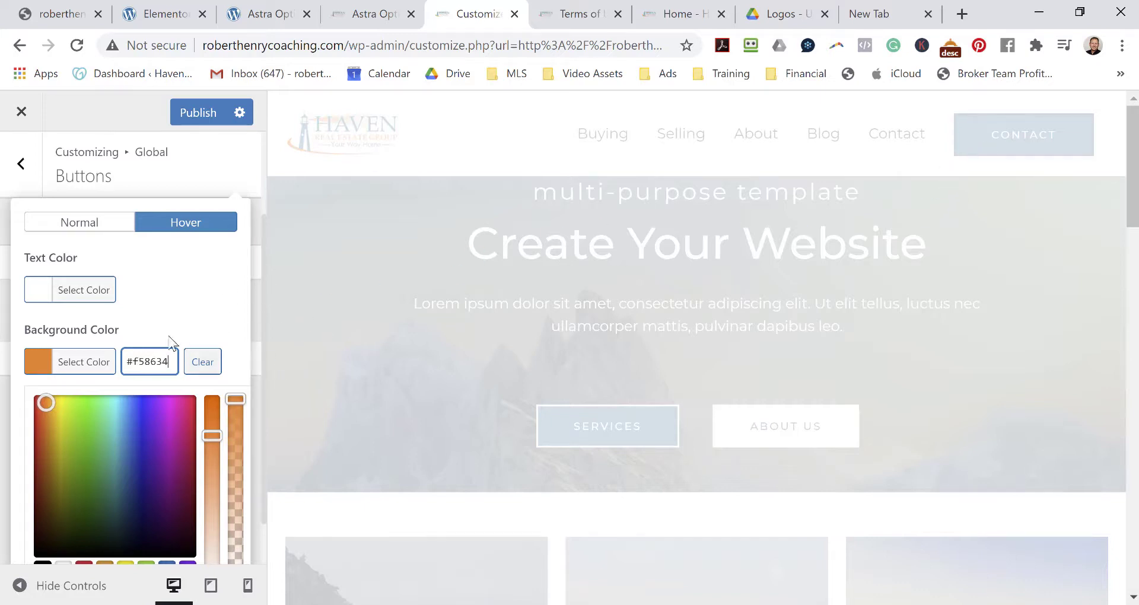
scroll(226, 298, down, 1)
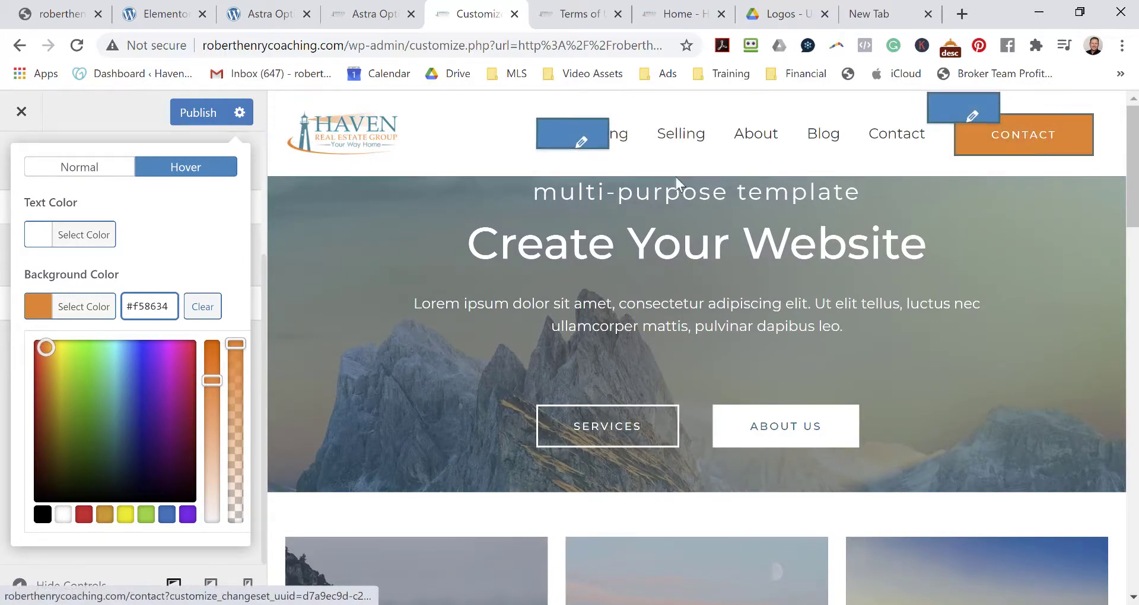
Publish the hover colour change and return to the Global settings list.
click(192, 114)
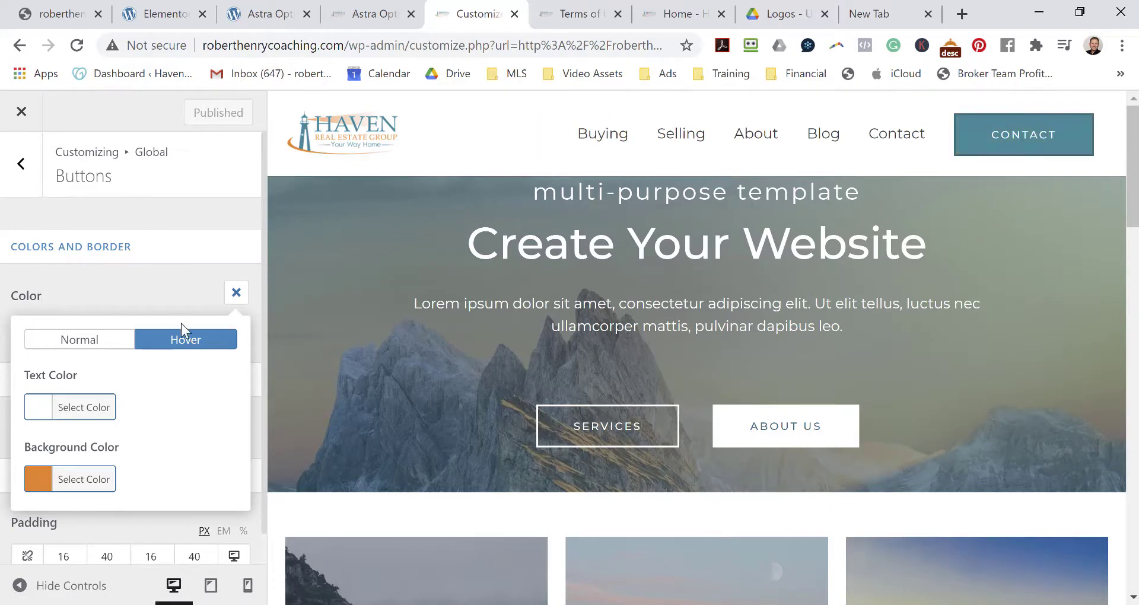
click(17, 177)
click(18, 173)
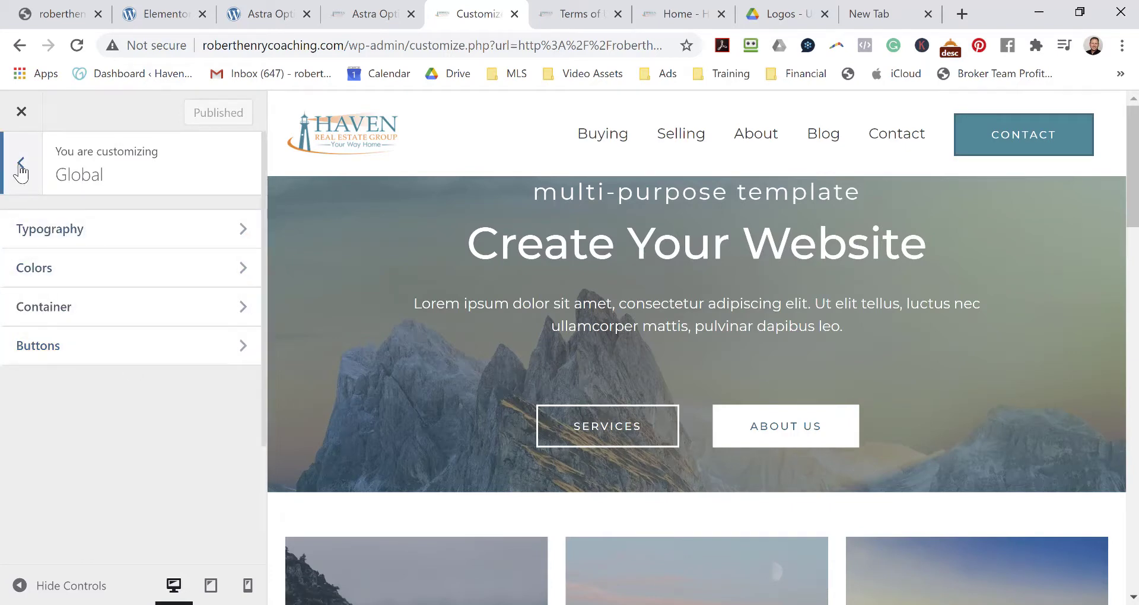
Remove the Contact item from the Navigation menu, leaving Buying, Selling, About and Blog, and publish.
click(21, 169)
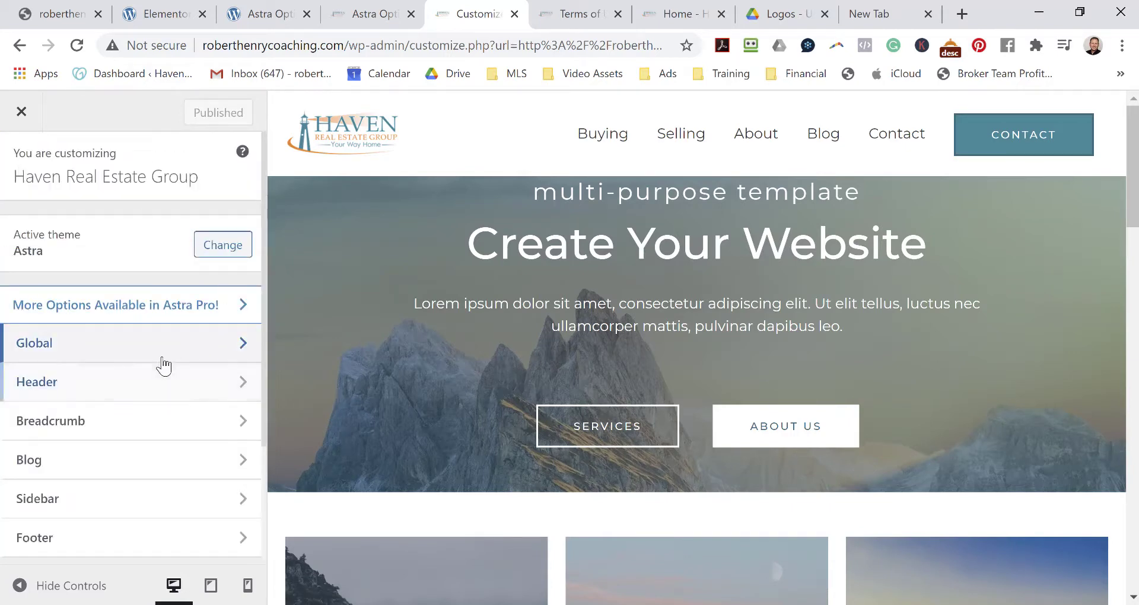
scroll(165, 356, down, 2)
scroll(151, 410, down, 2)
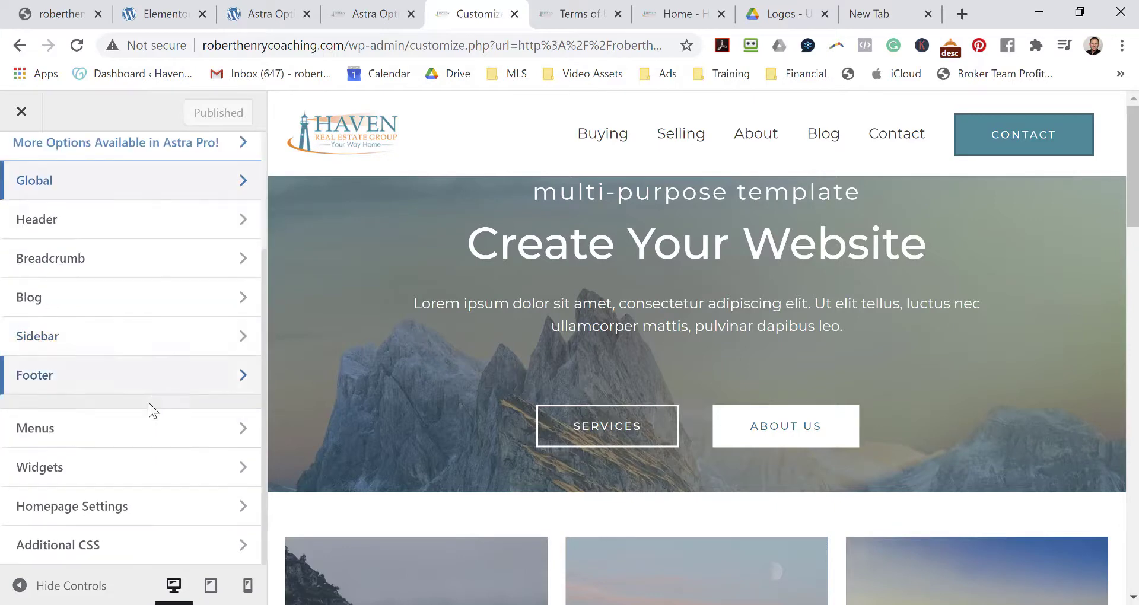
click(106, 439)
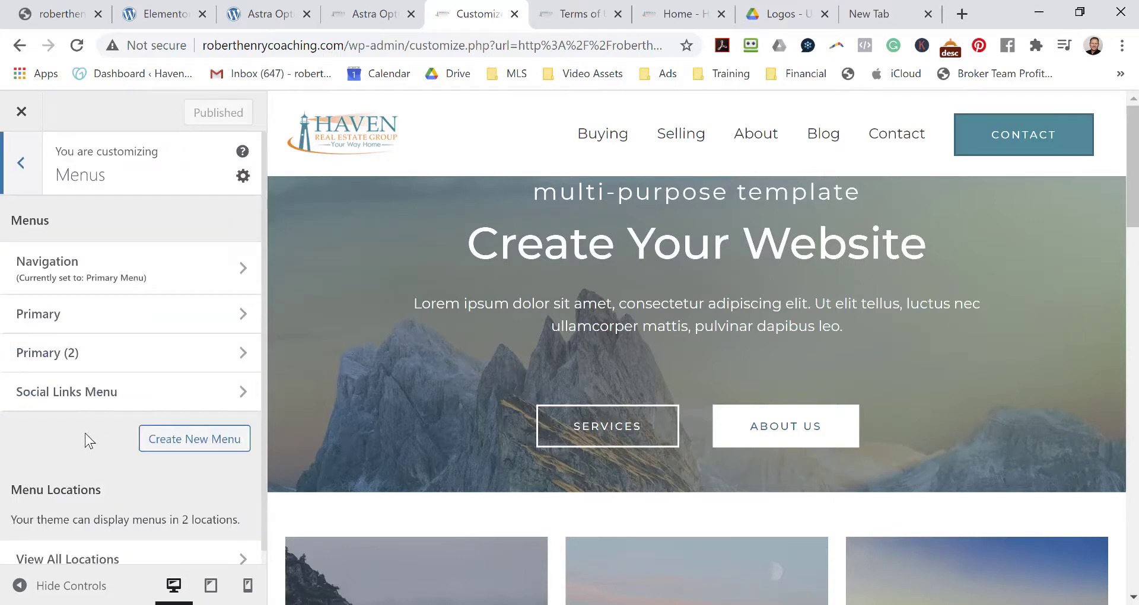
scroll(88, 436, down, 1)
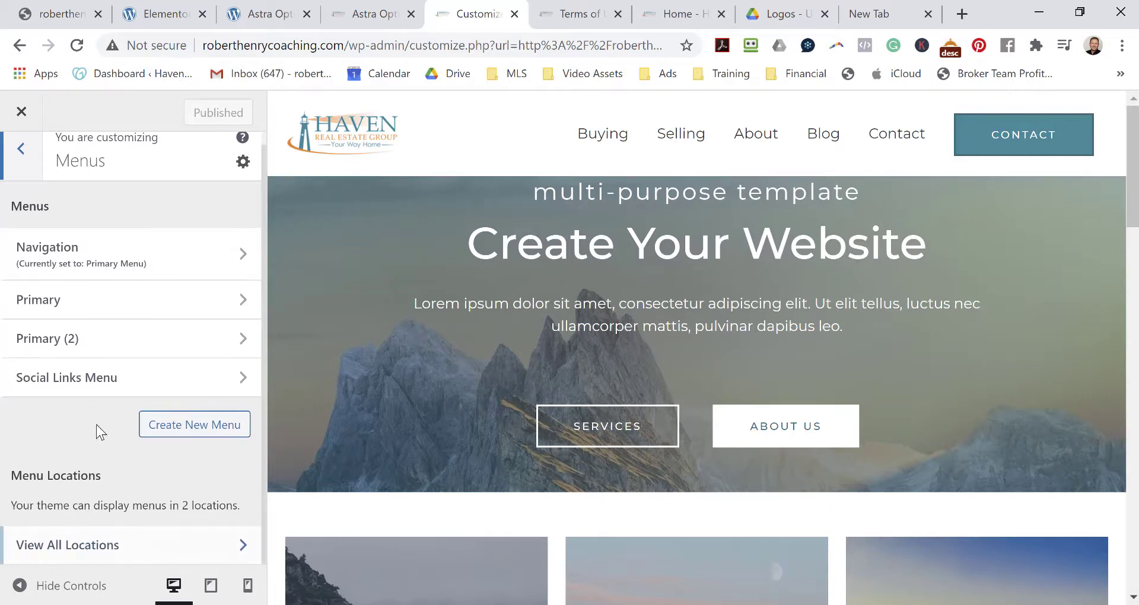
click(132, 261)
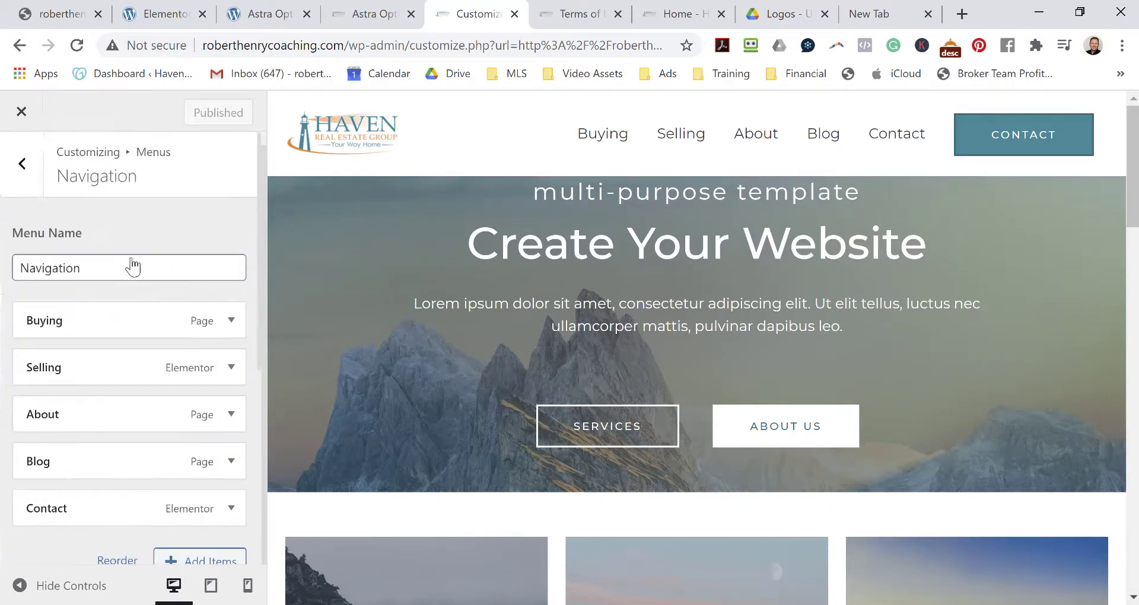
scroll(142, 297, down, 2)
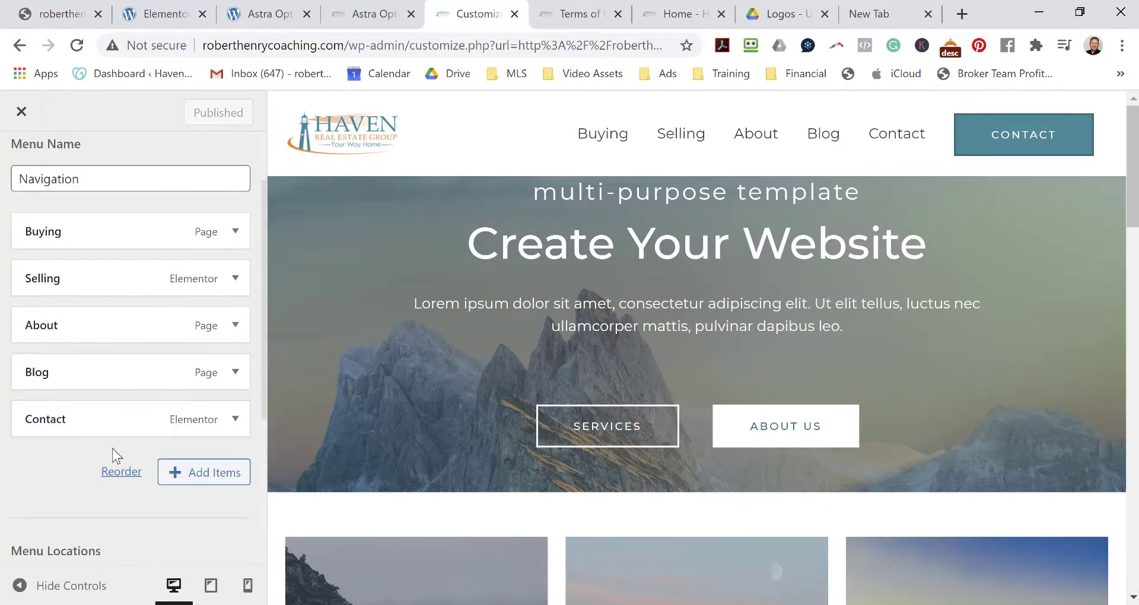
click(231, 426)
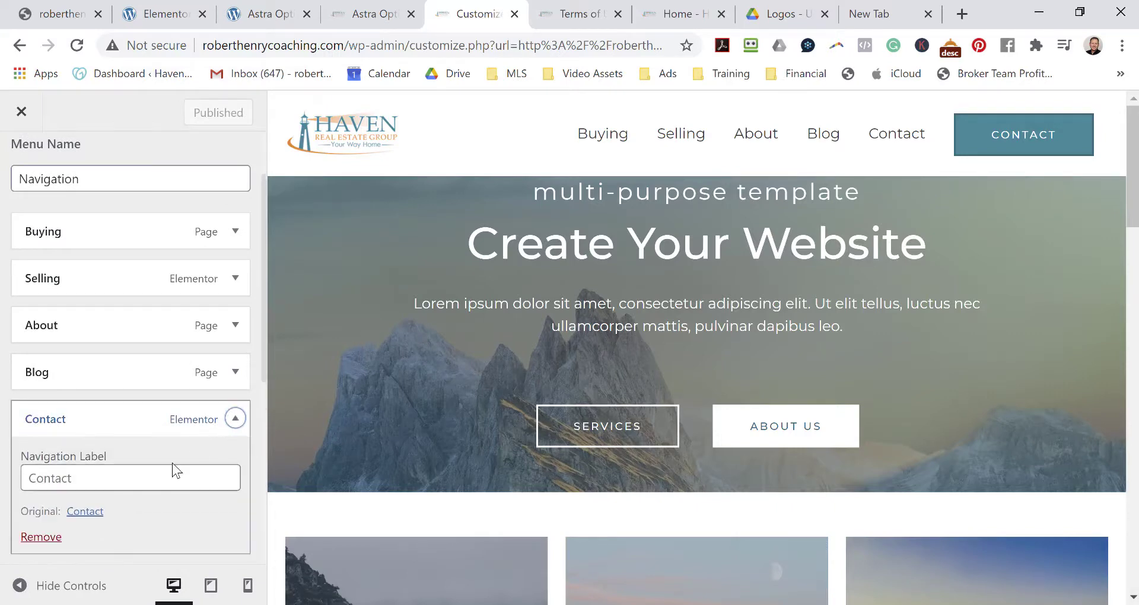
click(32, 537)
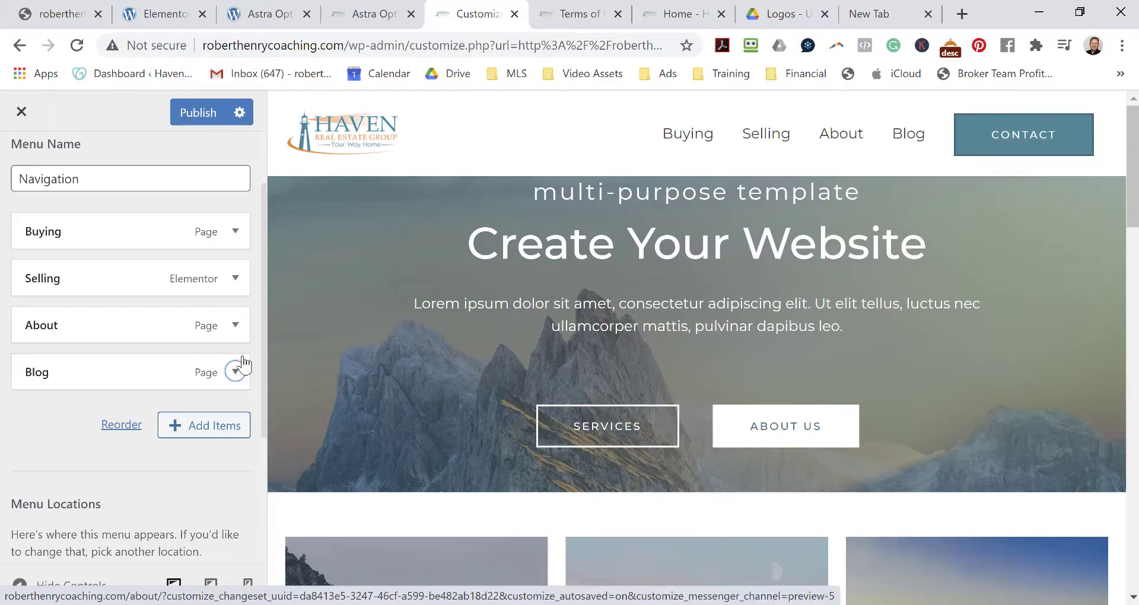
click(202, 118)
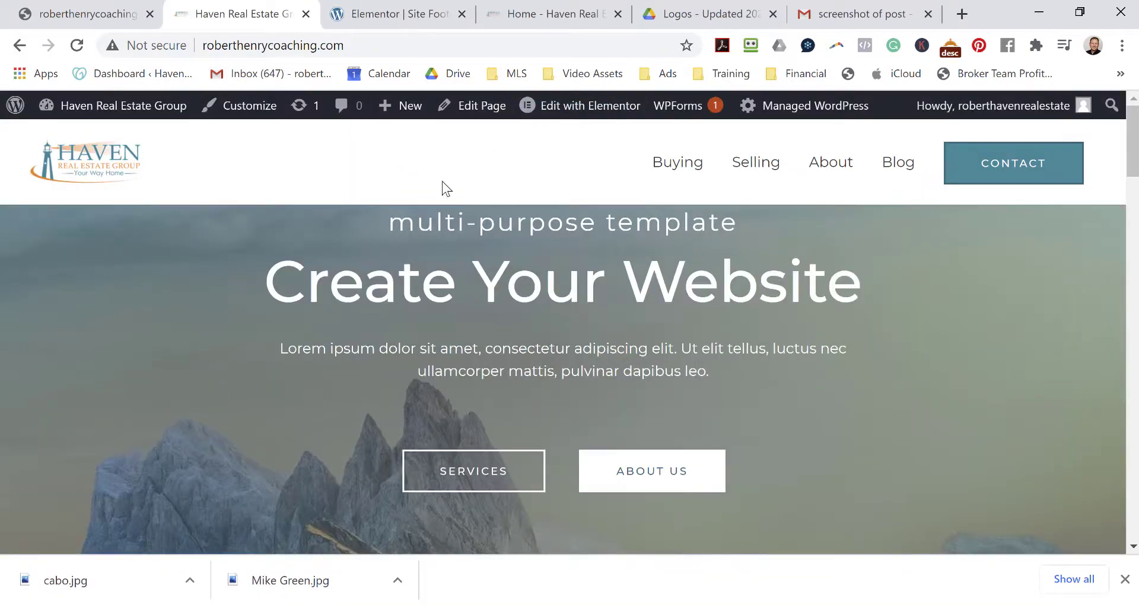
Scroll through the live Haven homepage to check the updated header.
scroll(432, 169, down, 20)
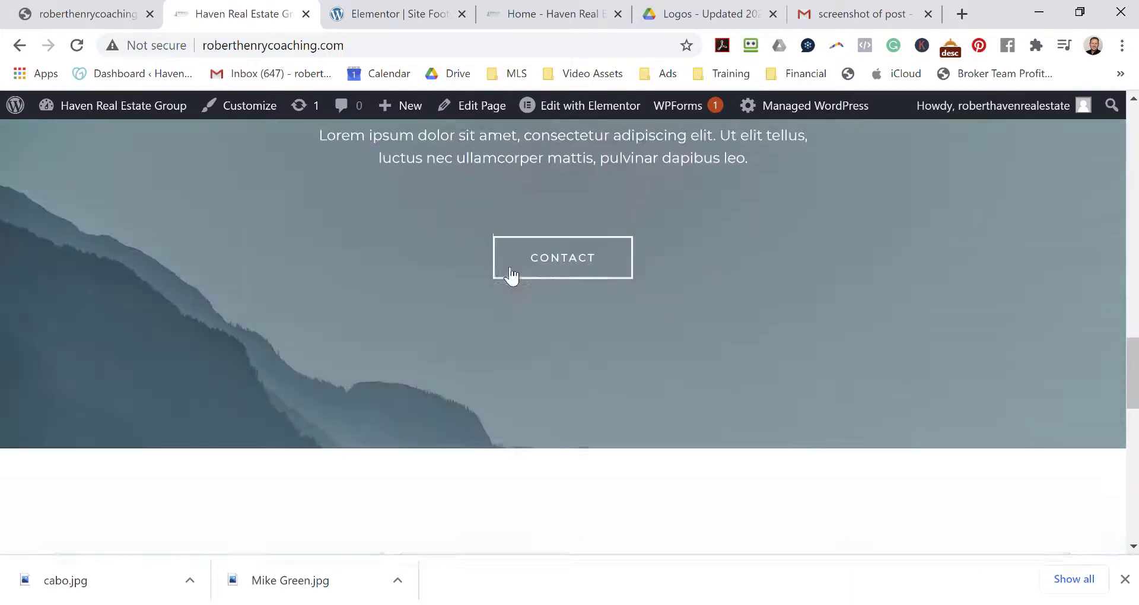
scroll(520, 276, down, 10)
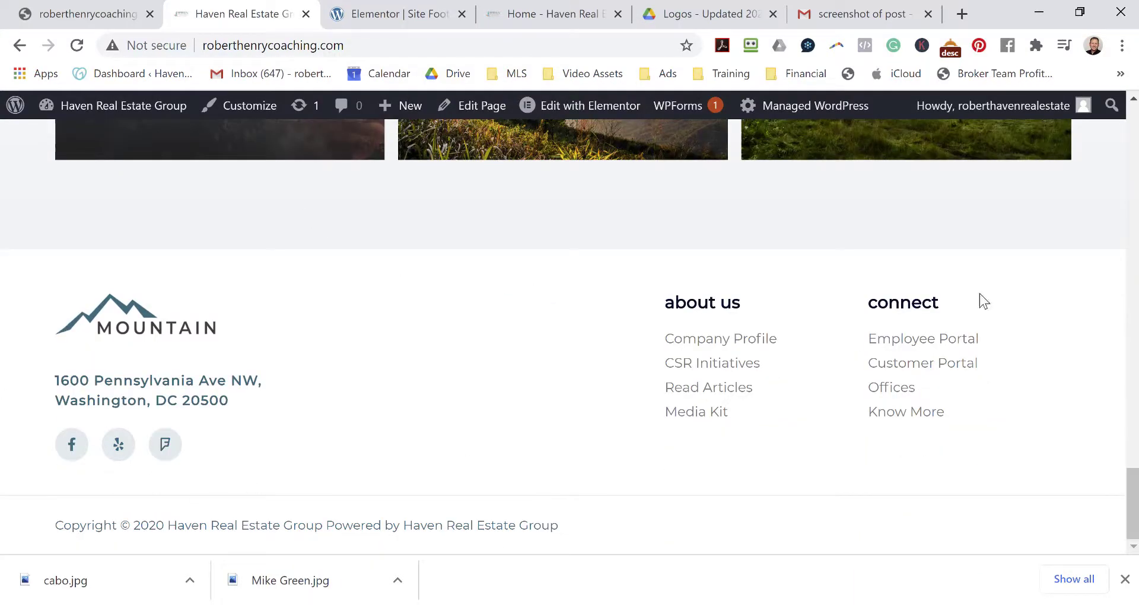
scroll(746, 392, up, 20)
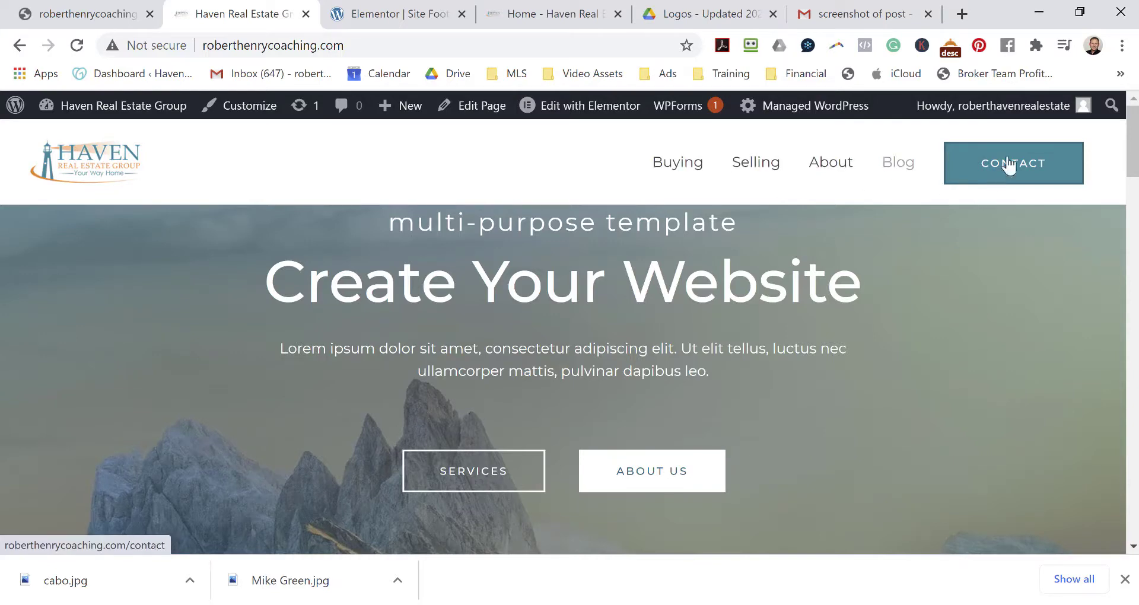
scroll(960, 237, down, 3)
scroll(961, 237, up, 3)
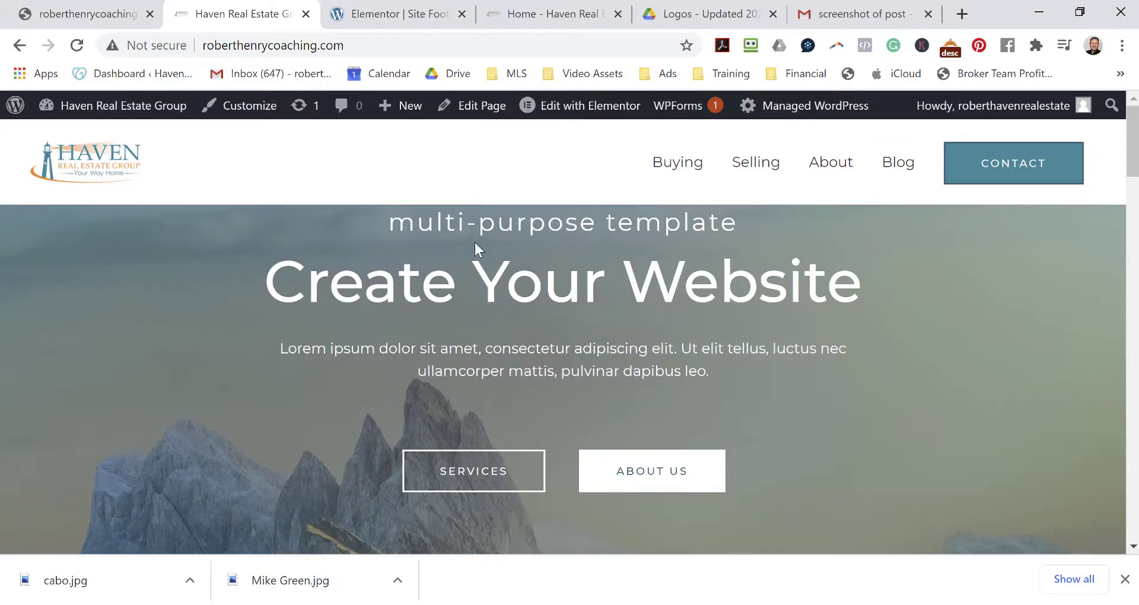
Open the Site Footer template in Elementor from the admin bar.
click(593, 113)
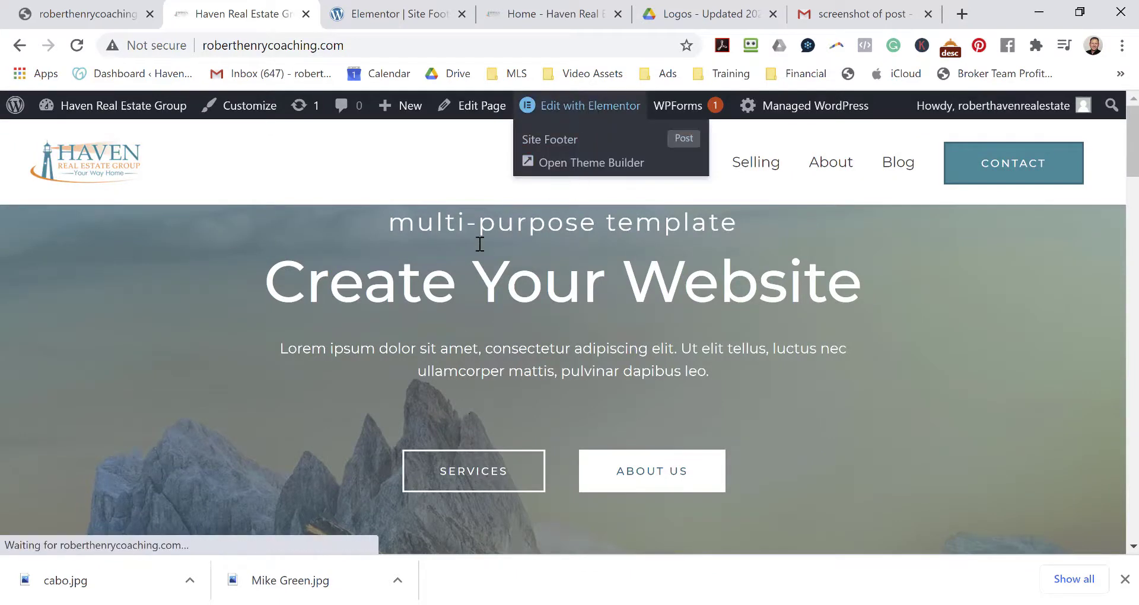
mouse_move(596, 106)
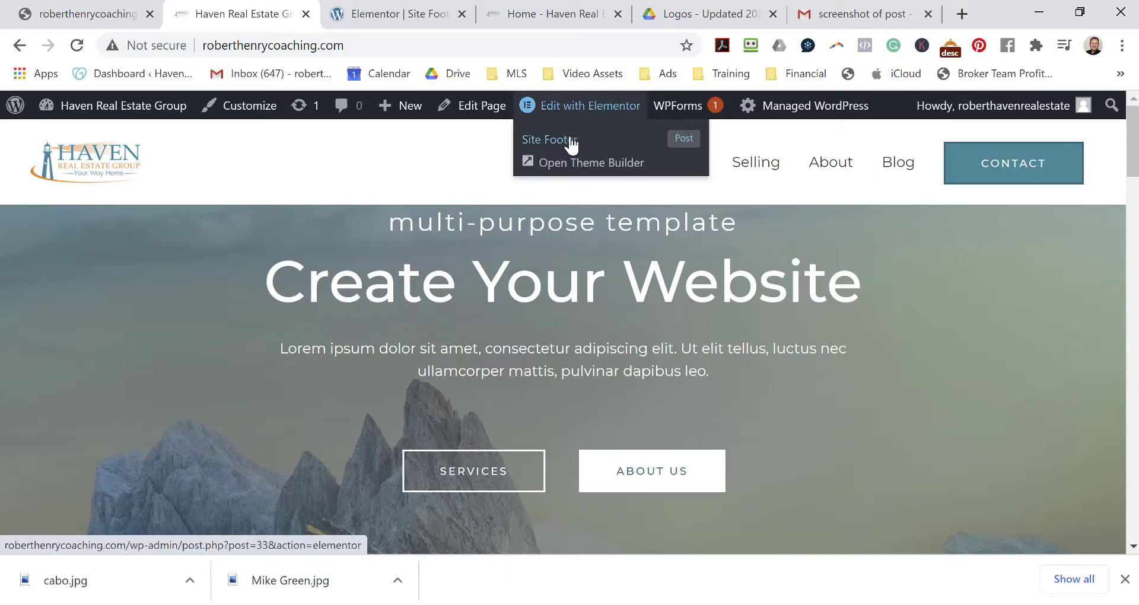
click(571, 144)
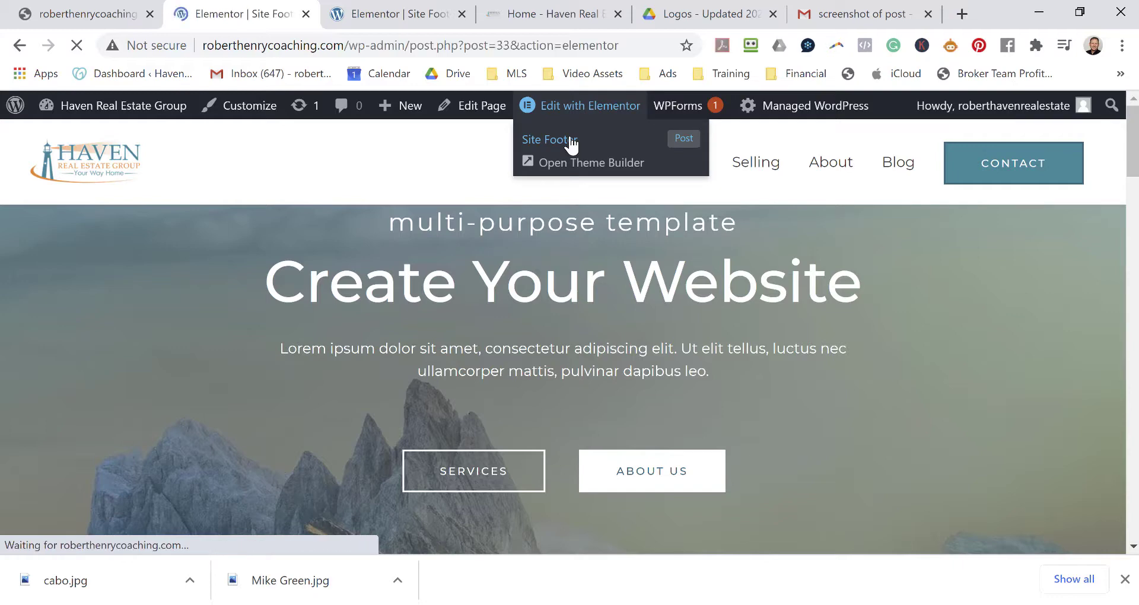
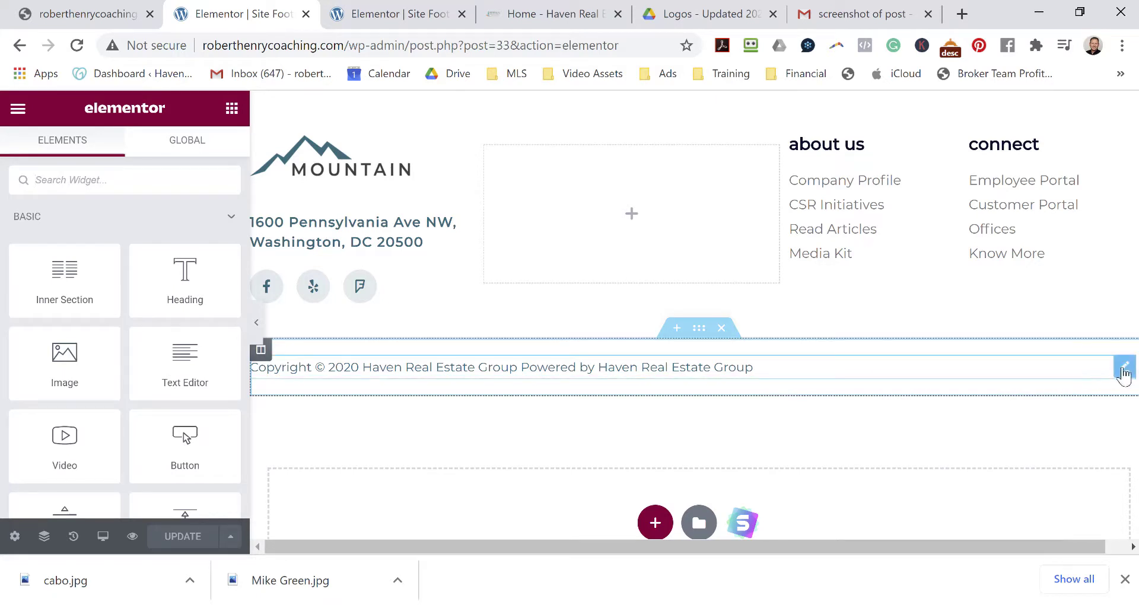
Delete 'Powered by [hfe_site_title]' from the footer's Copyright Text.
click(1122, 367)
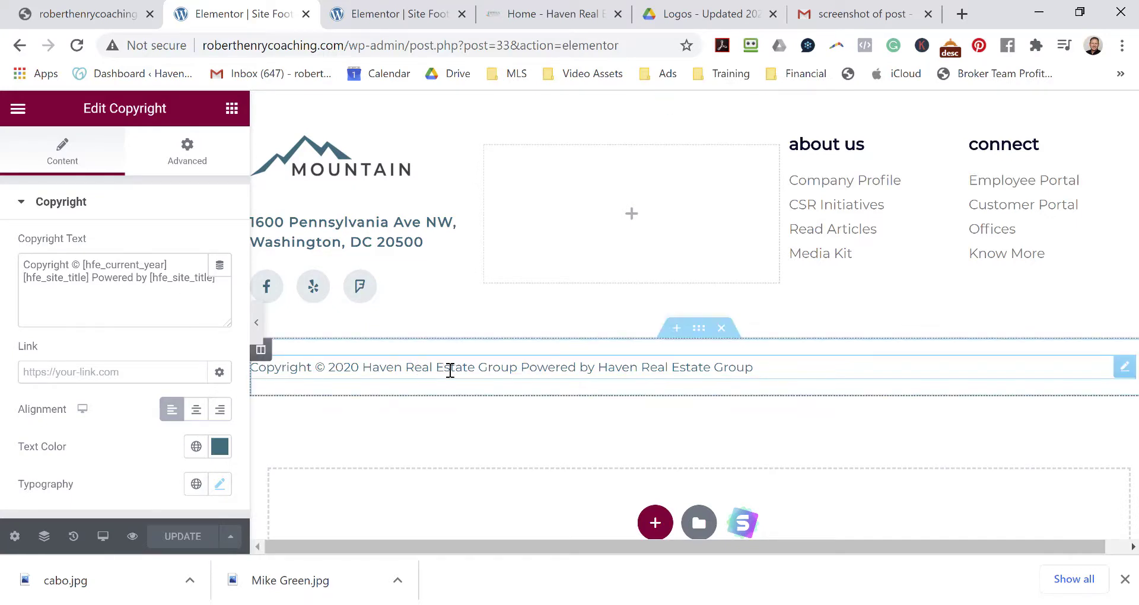
drag(525, 368, 587, 367)
click(147, 292)
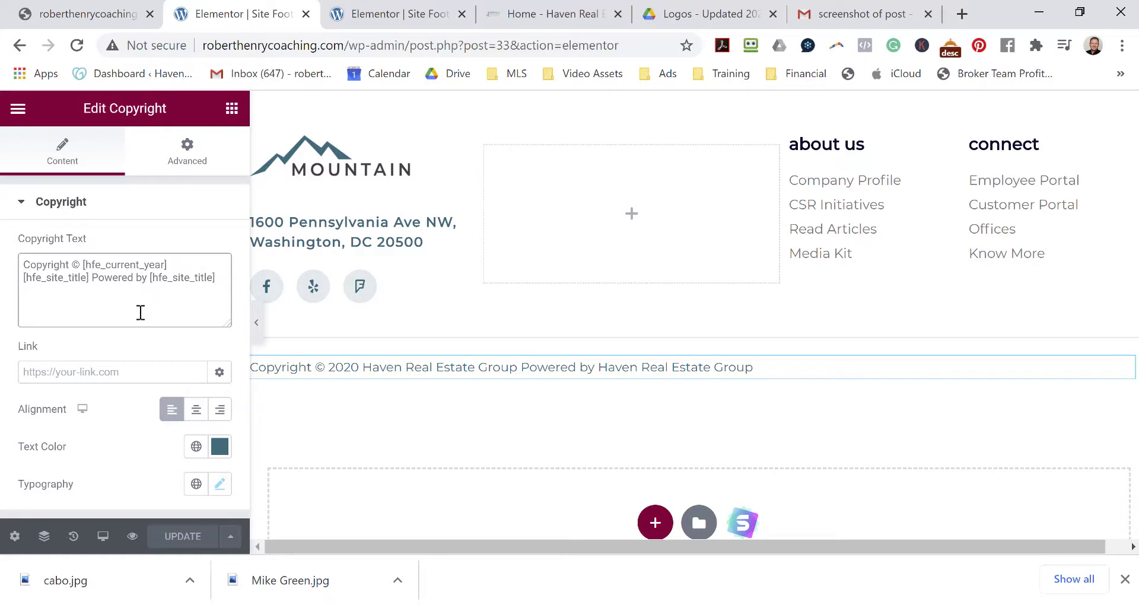
drag(93, 282, 233, 290)
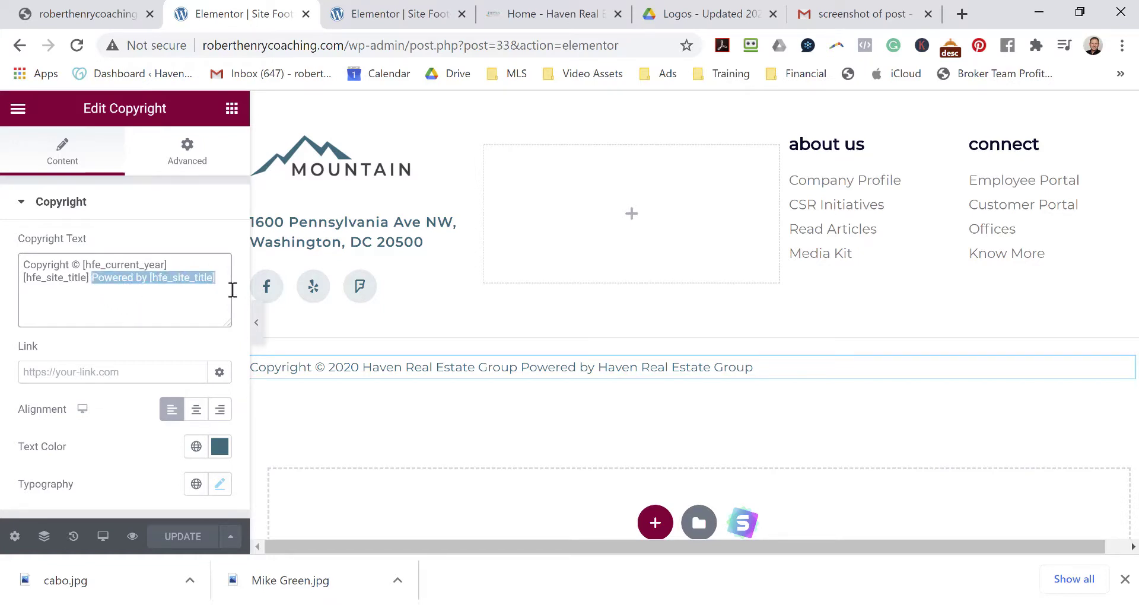
key(BackSpace)
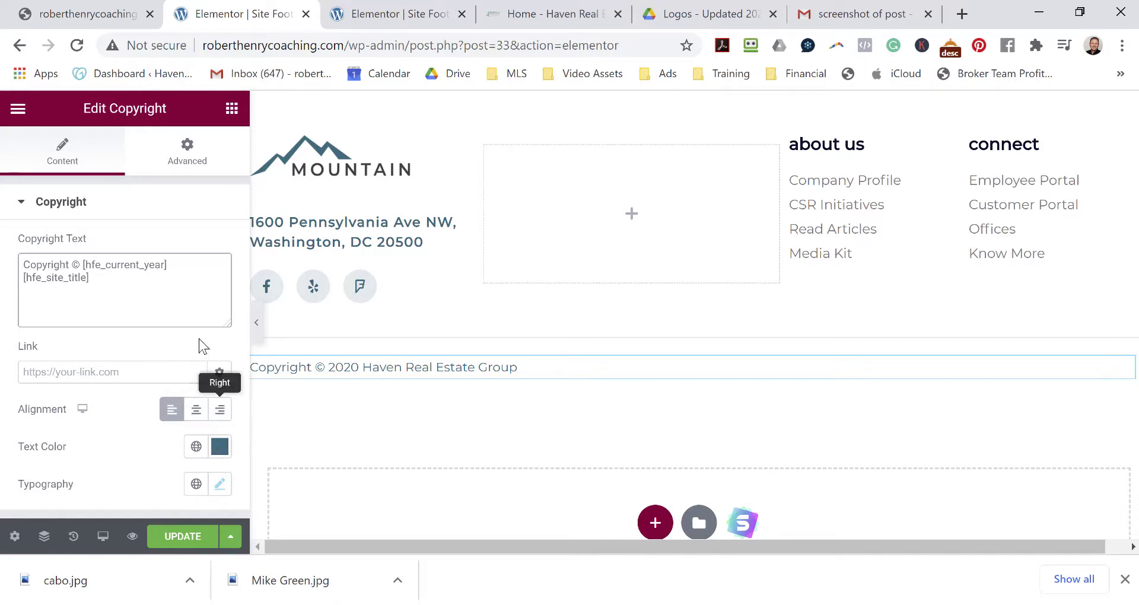
click(188, 173)
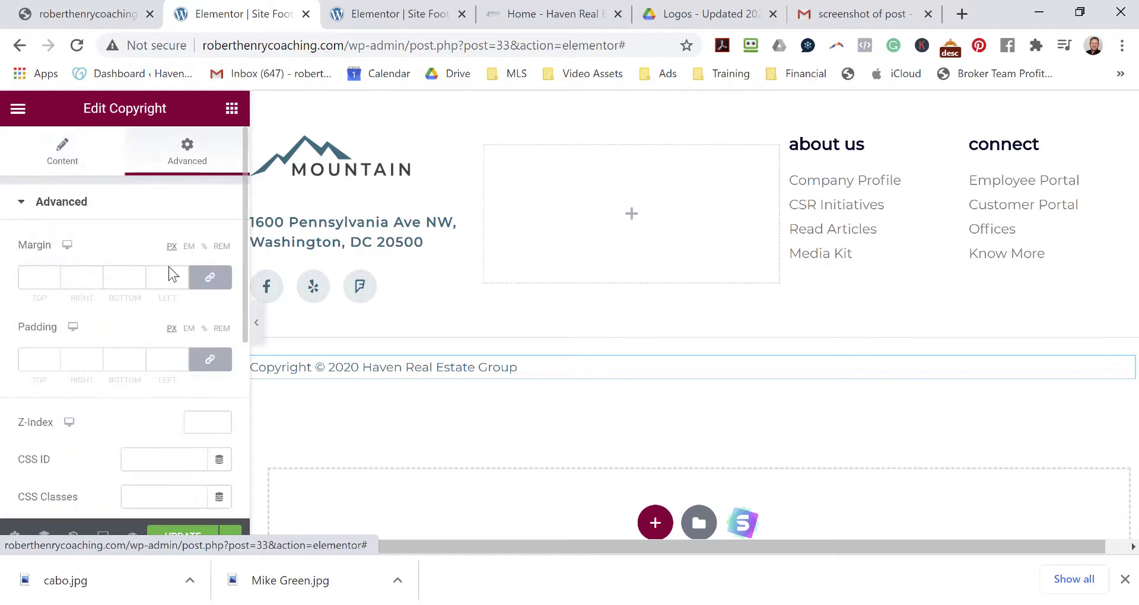
Give the copyright widget a Classic background in pure black #000000.
scroll(101, 431, down, 5)
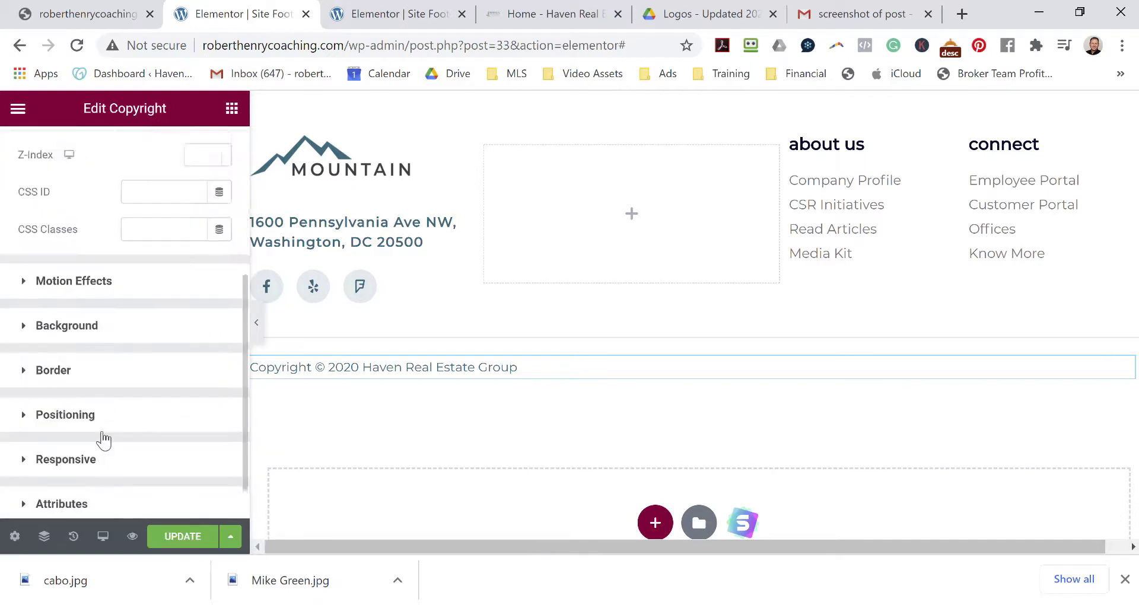
click(111, 285)
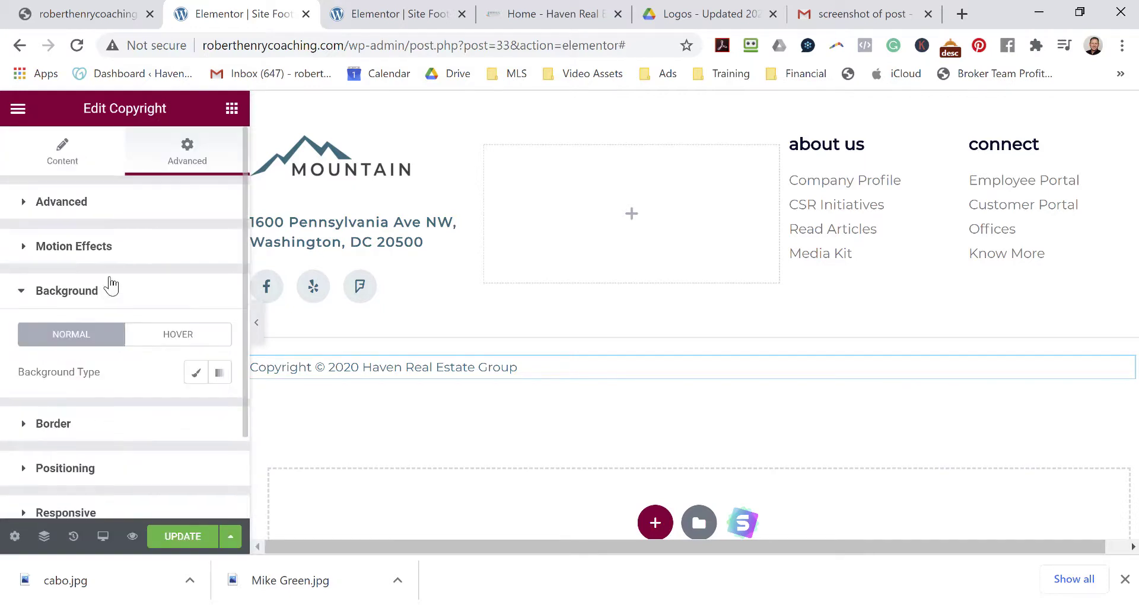
click(195, 374)
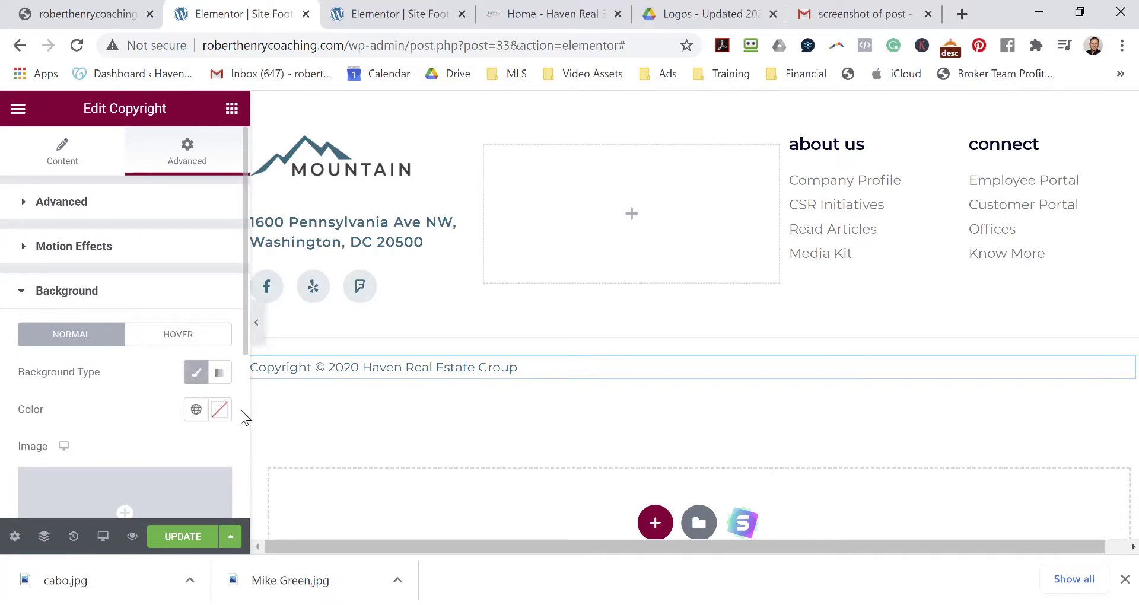
click(220, 410)
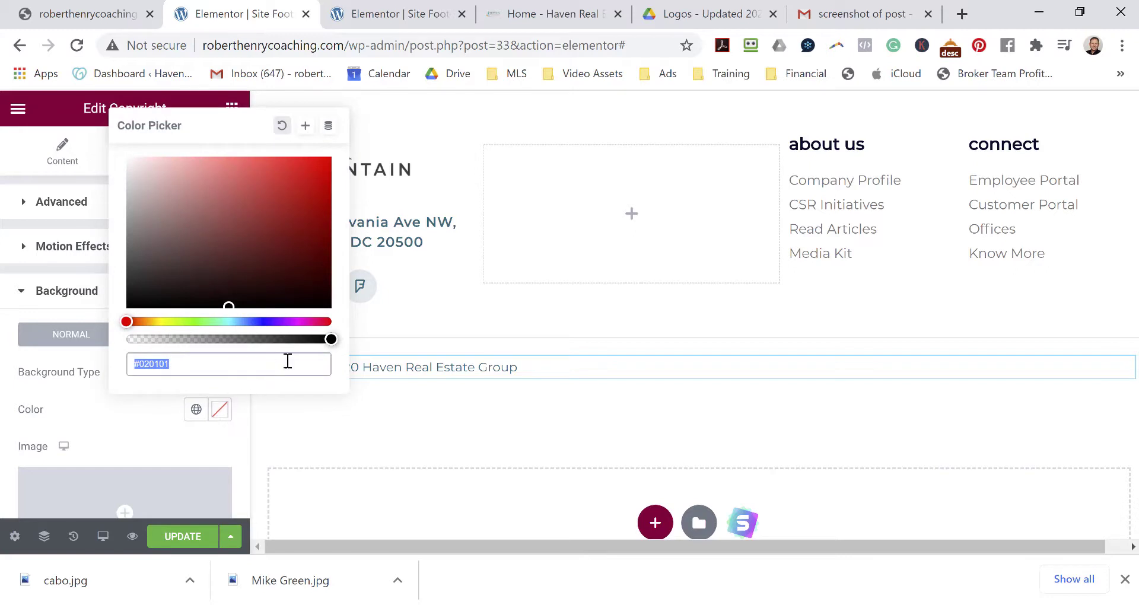
click(329, 339)
click(130, 304)
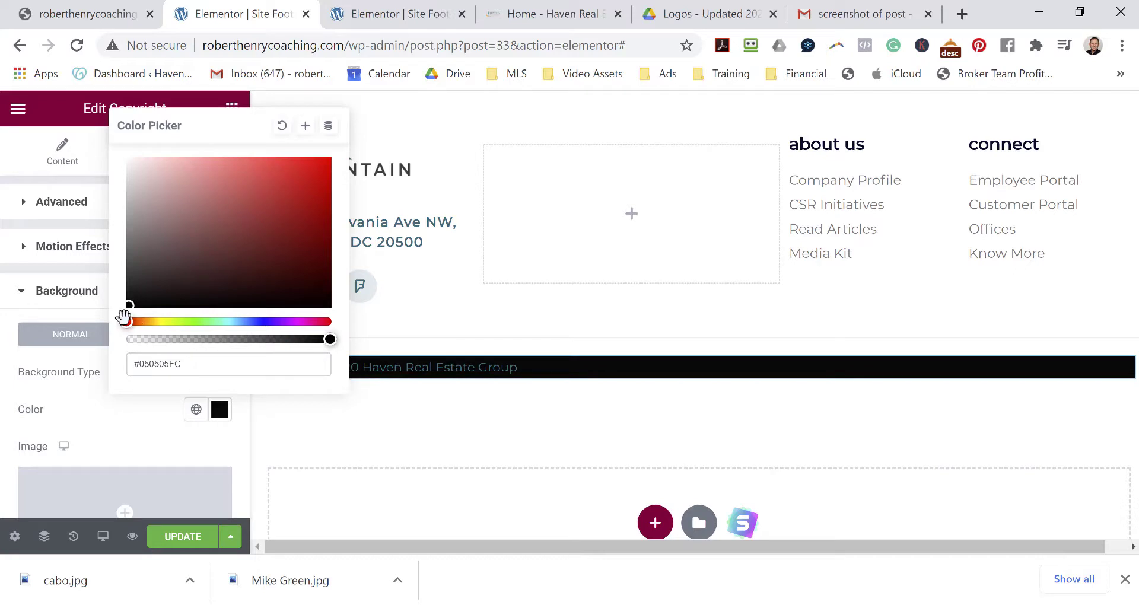
drag(129, 312, 123, 319)
click(144, 409)
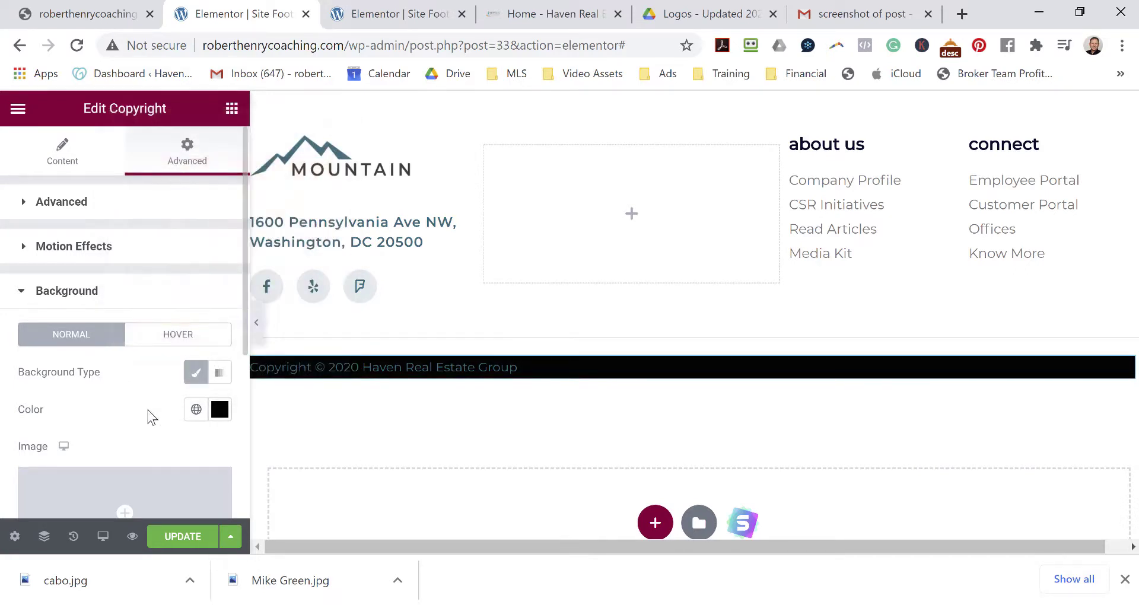
scroll(148, 415, down, 5)
scroll(148, 415, up, 5)
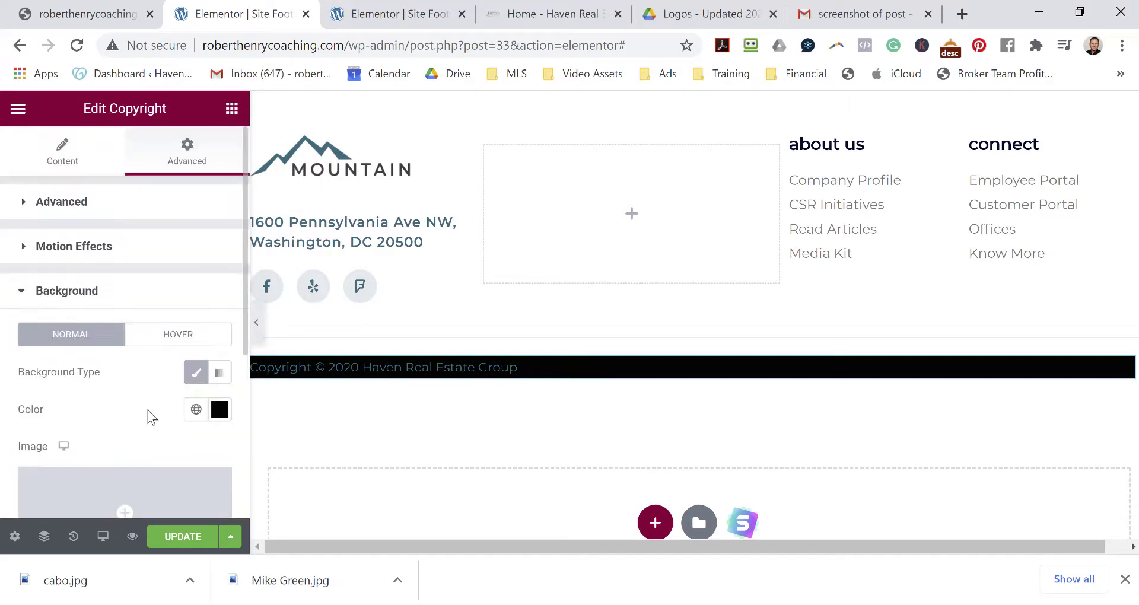
click(74, 202)
Make the copyright text white #FFFFFF and centre-align it.
click(62, 149)
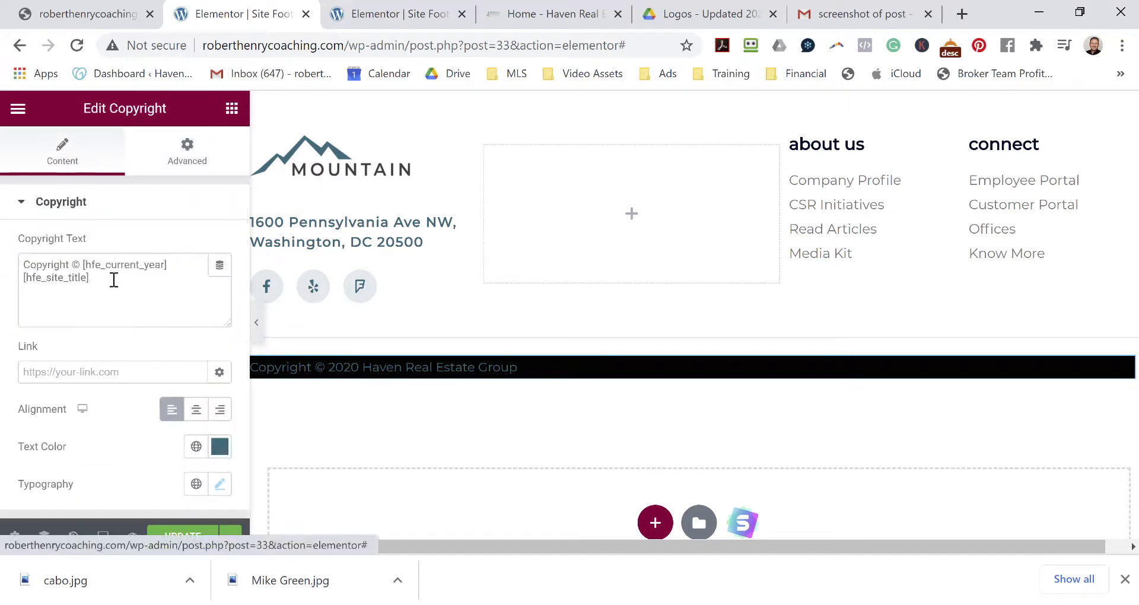
click(222, 456)
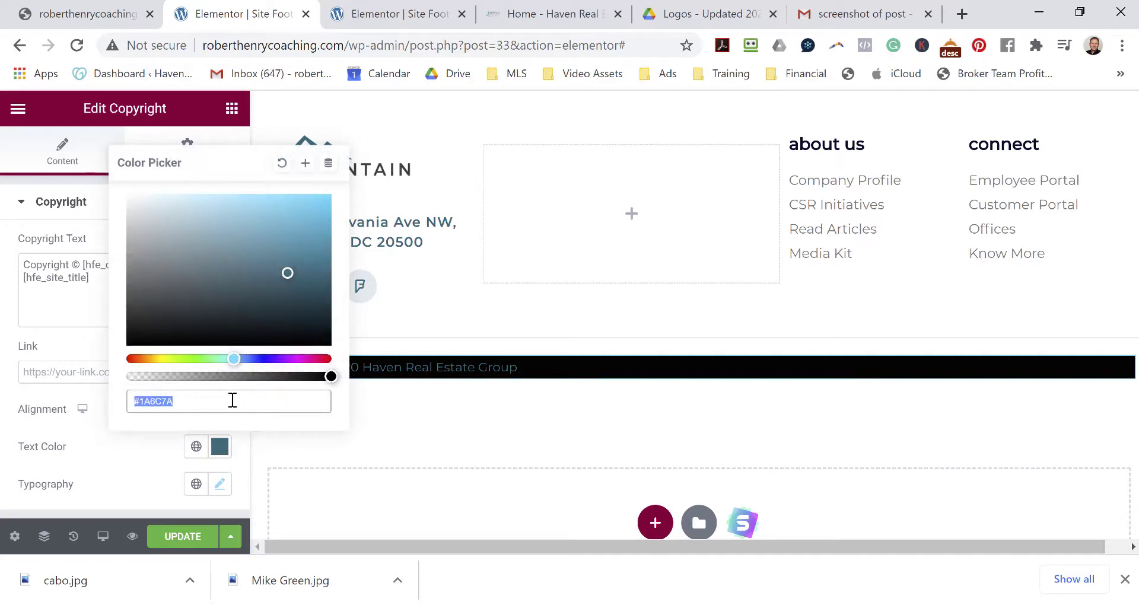
text(#94C6CF)
drag(162, 204, 118, 195)
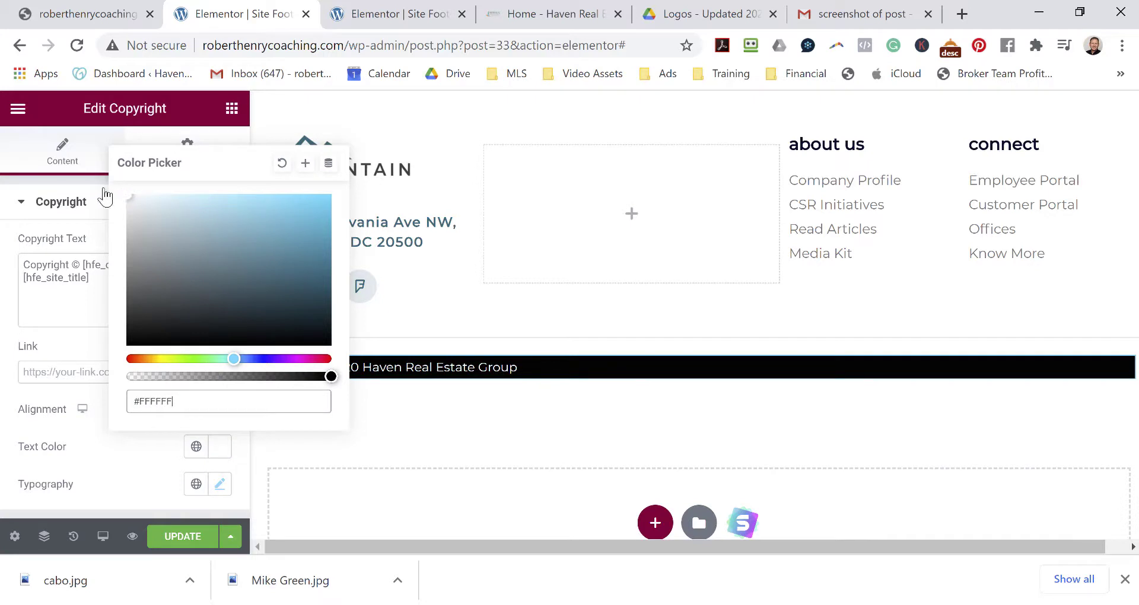
click(116, 463)
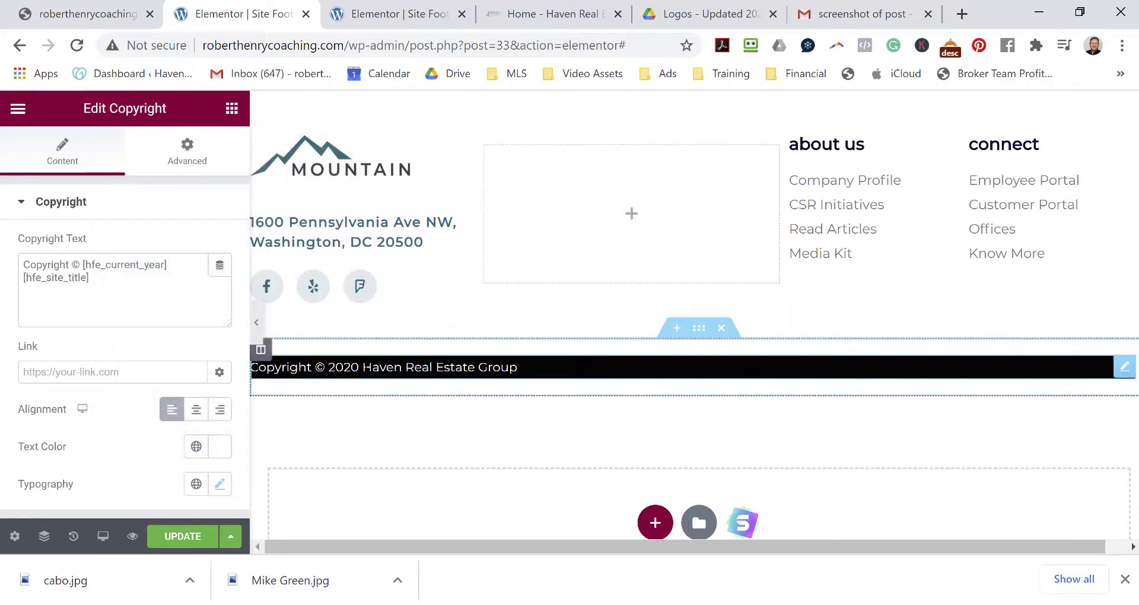
click(197, 410)
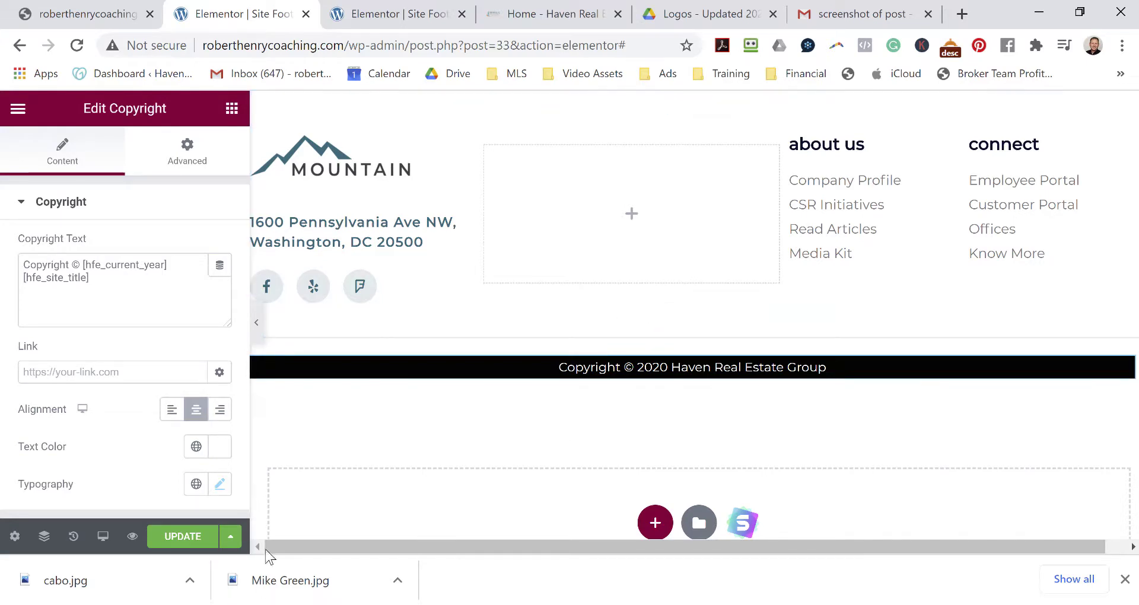
Save the footer with Update.
click(178, 539)
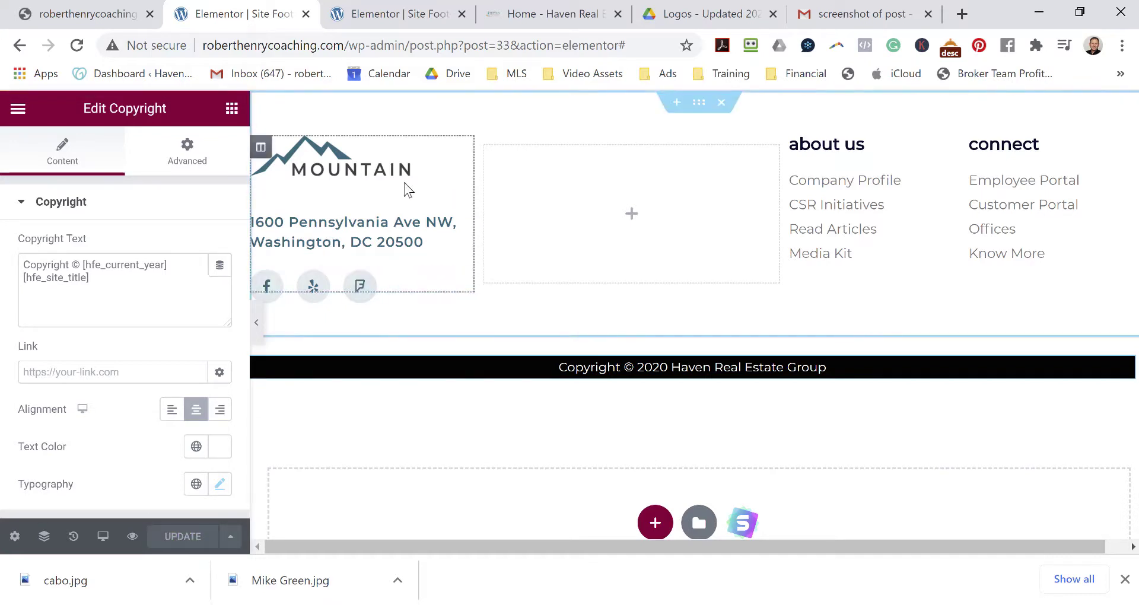
scroll(698, 300, down, 3)
scroll(709, 305, up, 2)
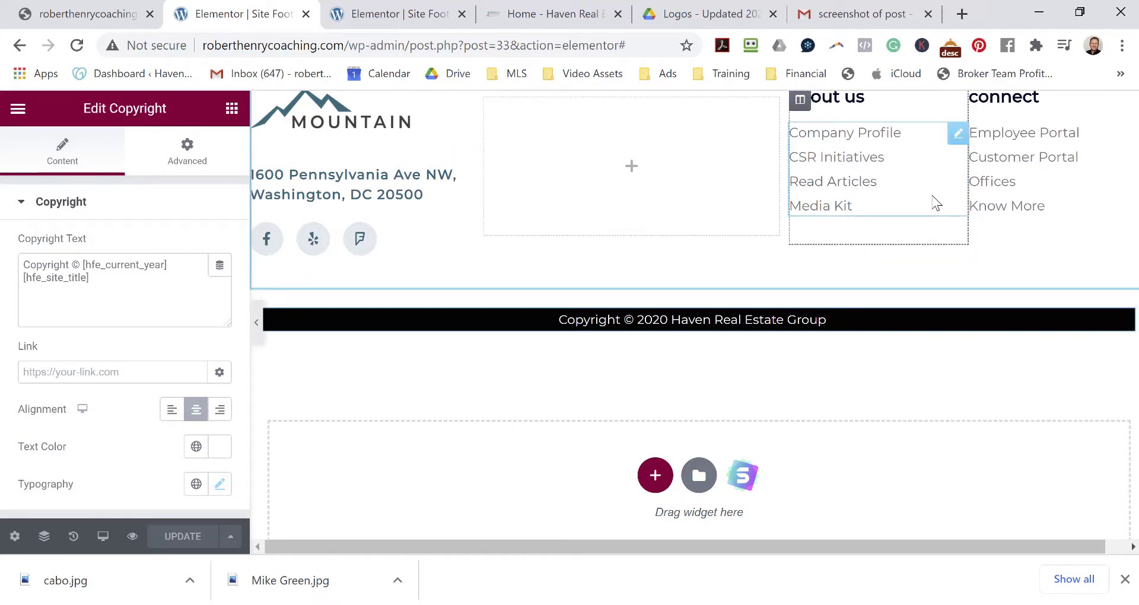
Check the black footer on the live Haven homepage, then return to the other Site Footer editor.
click(532, 16)
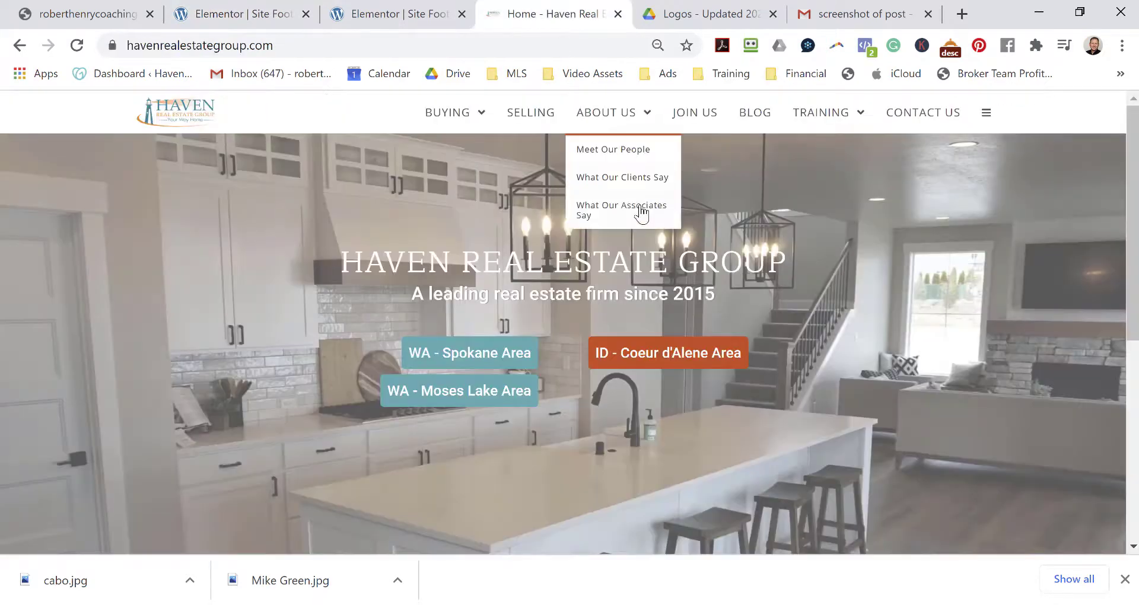
scroll(705, 263, down, 10)
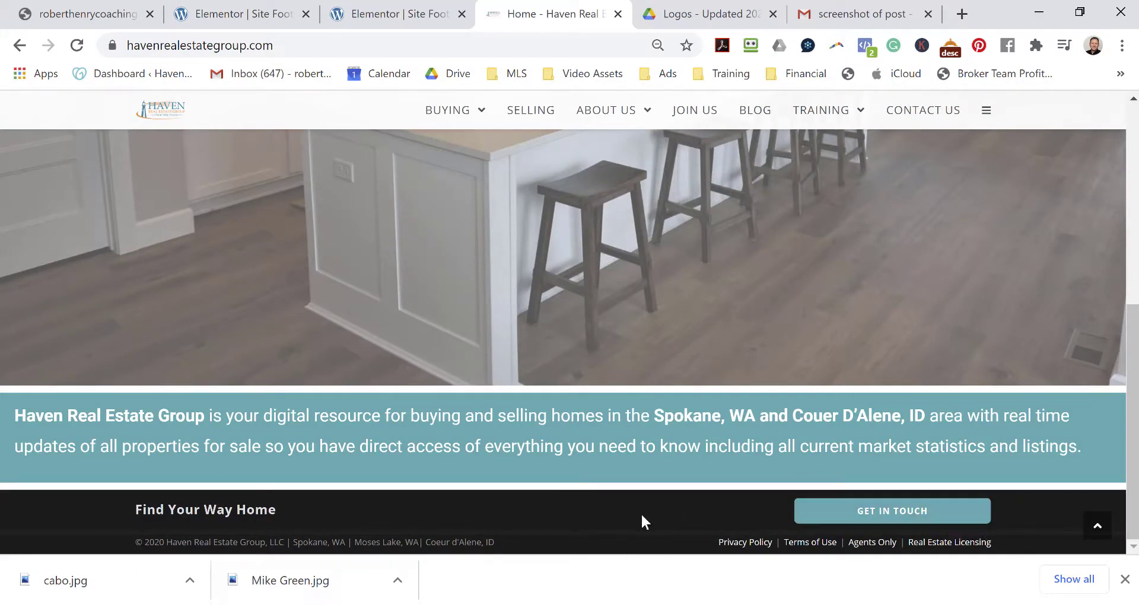
scroll(746, 453, up, 5)
scroll(748, 442, down, 5)
scroll(619, 425, up, 5)
scroll(615, 477, down, 5)
click(379, 14)
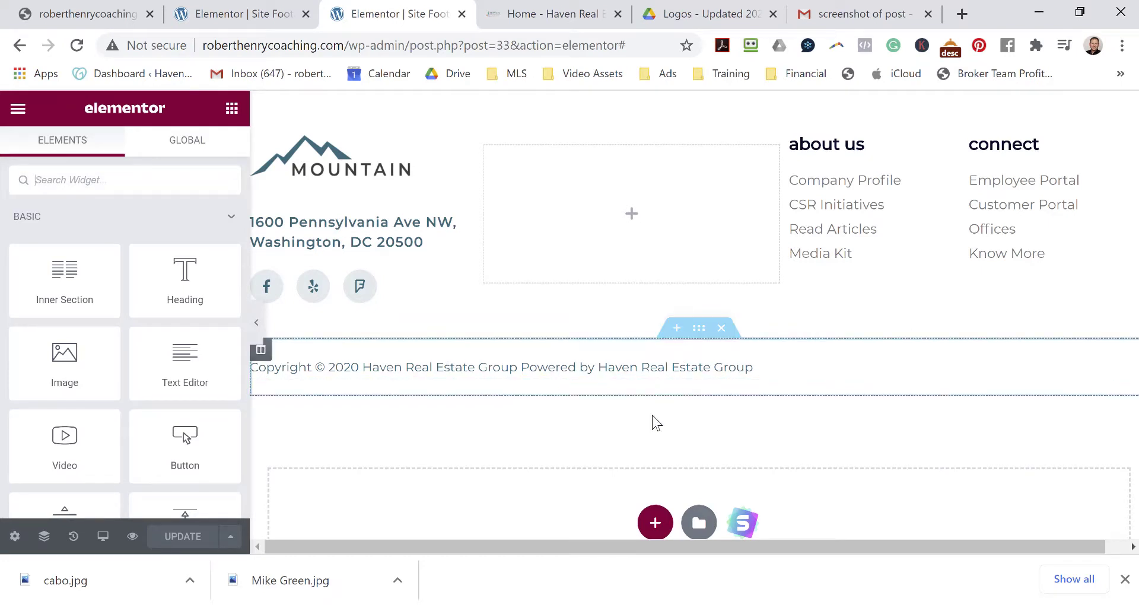
Set the second footer's copyright text colour to pure white.
click(587, 367)
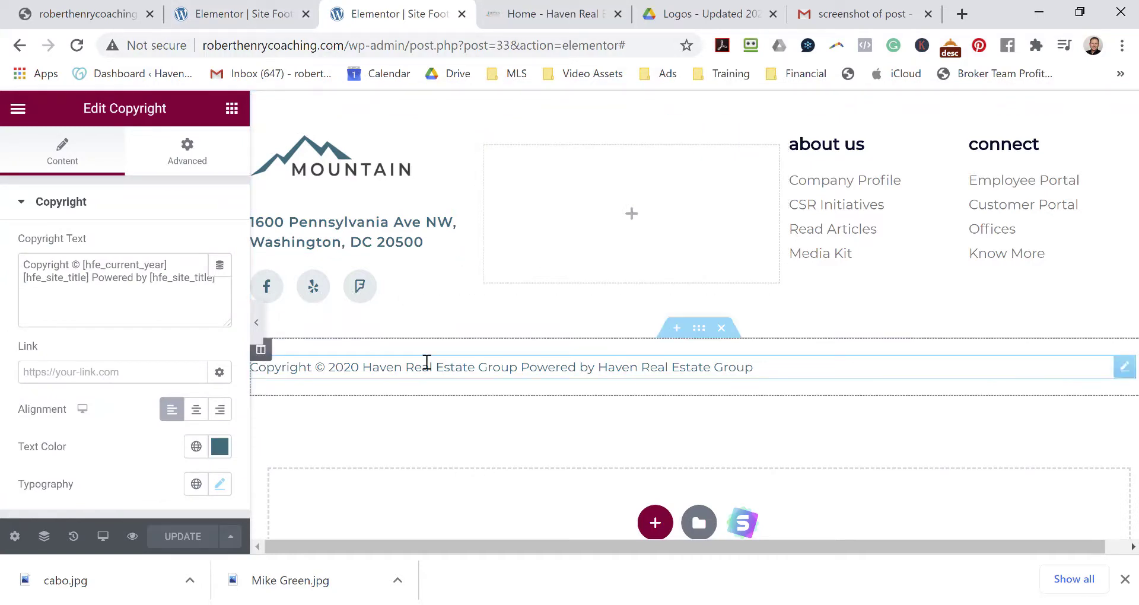
scroll(419, 427, down, 1)
scroll(417, 453, up, 1)
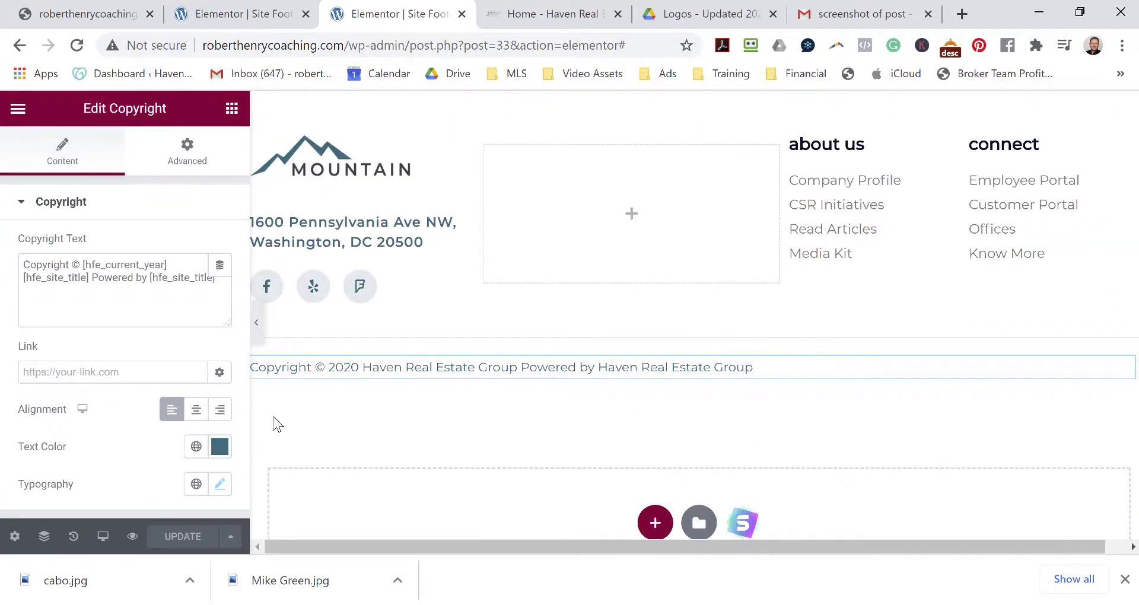
scroll(498, 520, down, 2)
scroll(475, 474, up, 2)
click(218, 447)
mouse_move(125, 196)
mouse_down()
mouse_move(132, 206)
mouse_move(128, 194)
mouse_up()
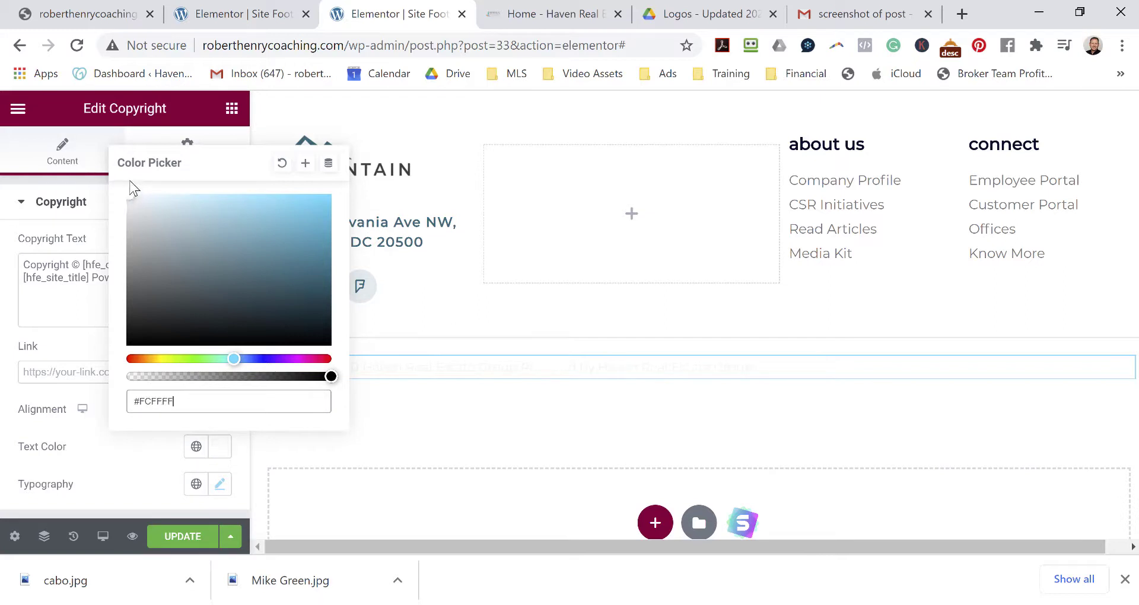
drag(128, 196, 129, 192)
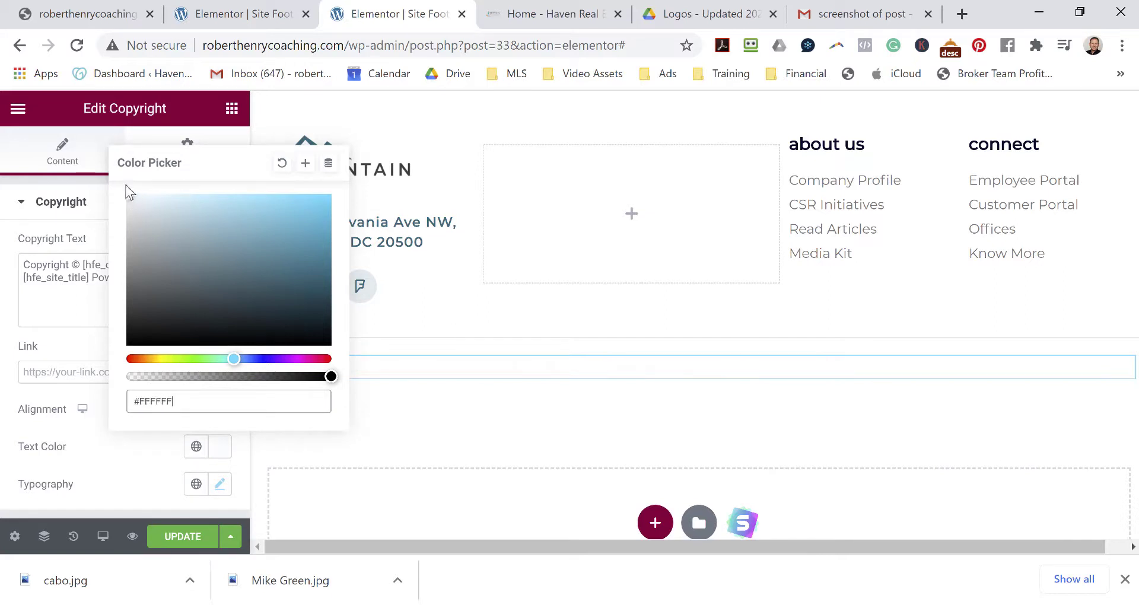
click(117, 465)
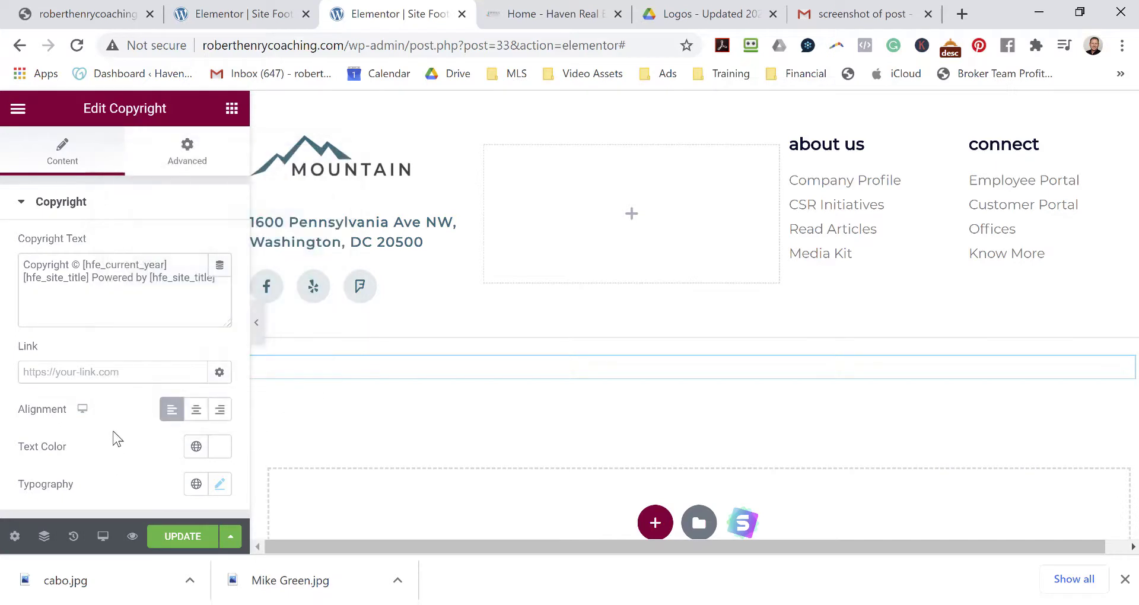
Give the copyright widget a Classic black background.
click(178, 160)
scroll(166, 368, down, 5)
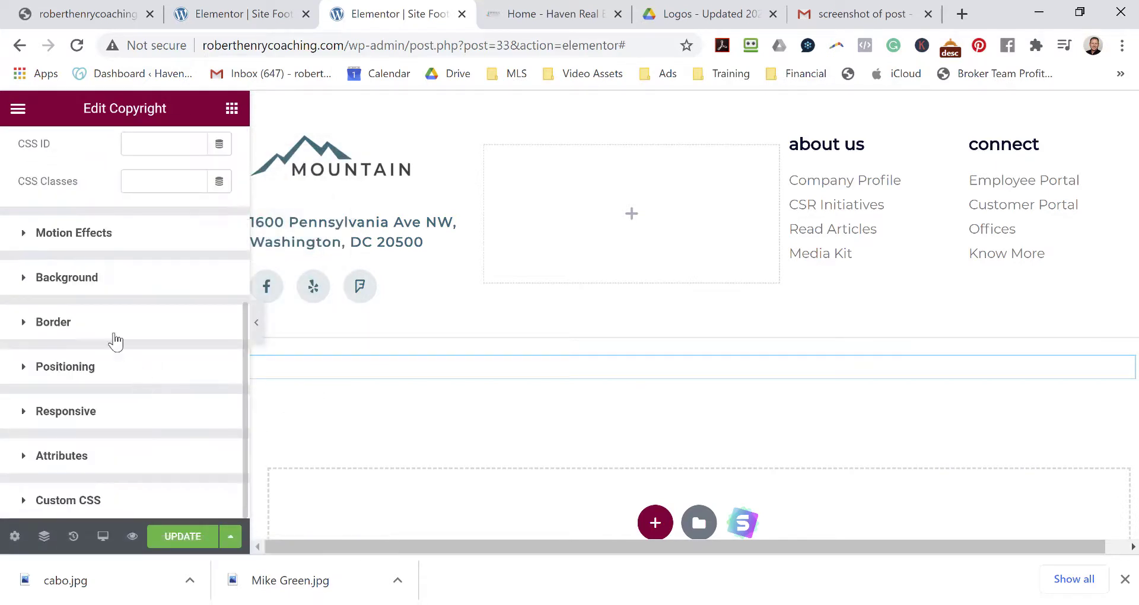
click(101, 279)
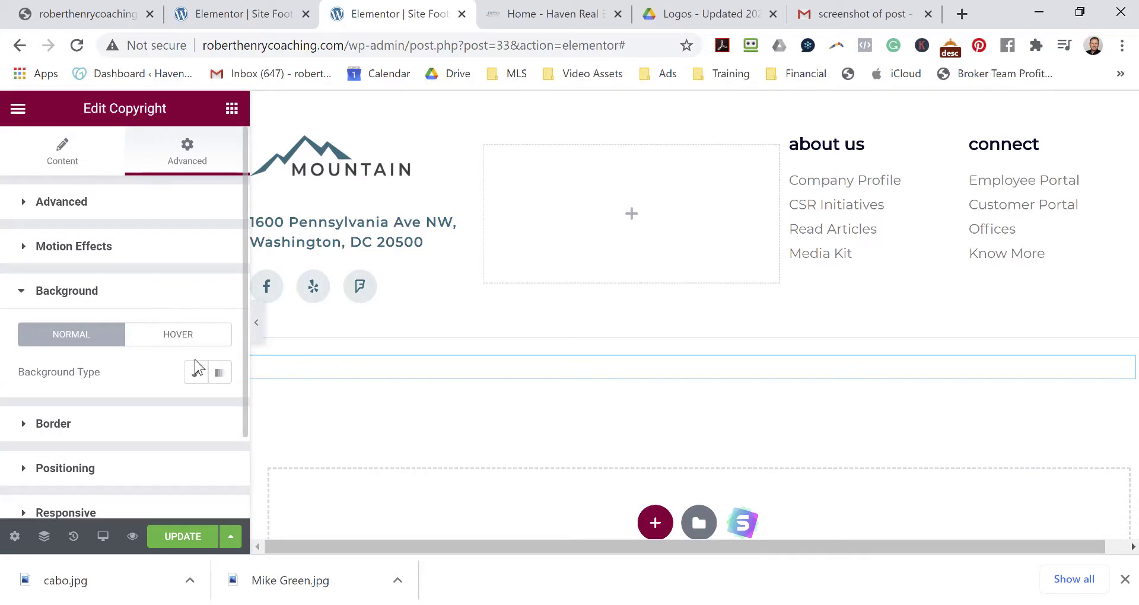
click(194, 372)
scroll(170, 414, down, 5)
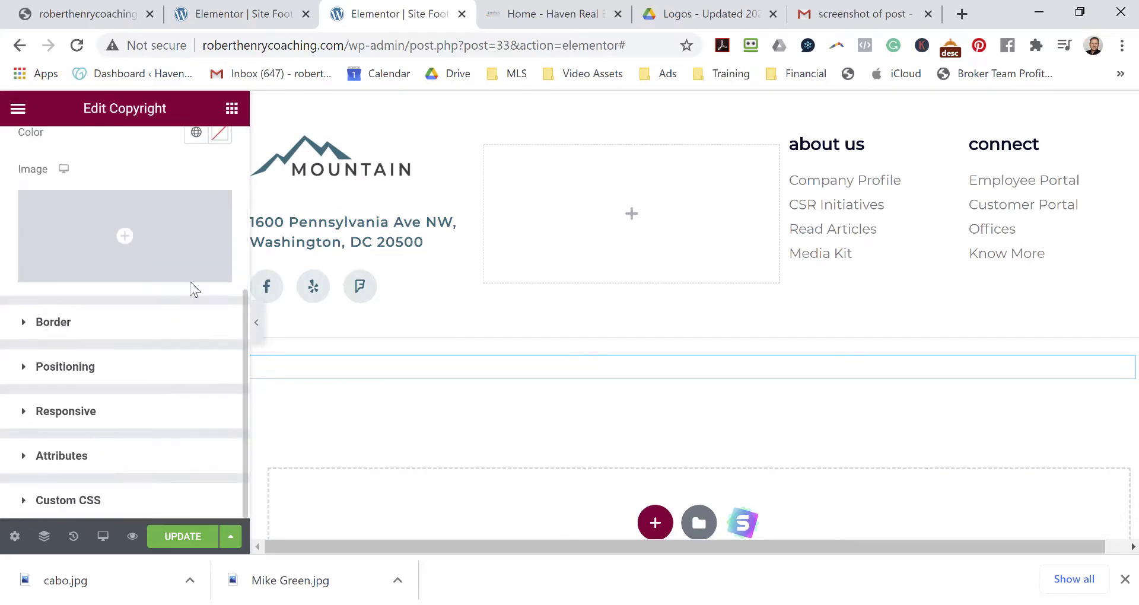
scroll(191, 298, up, 5)
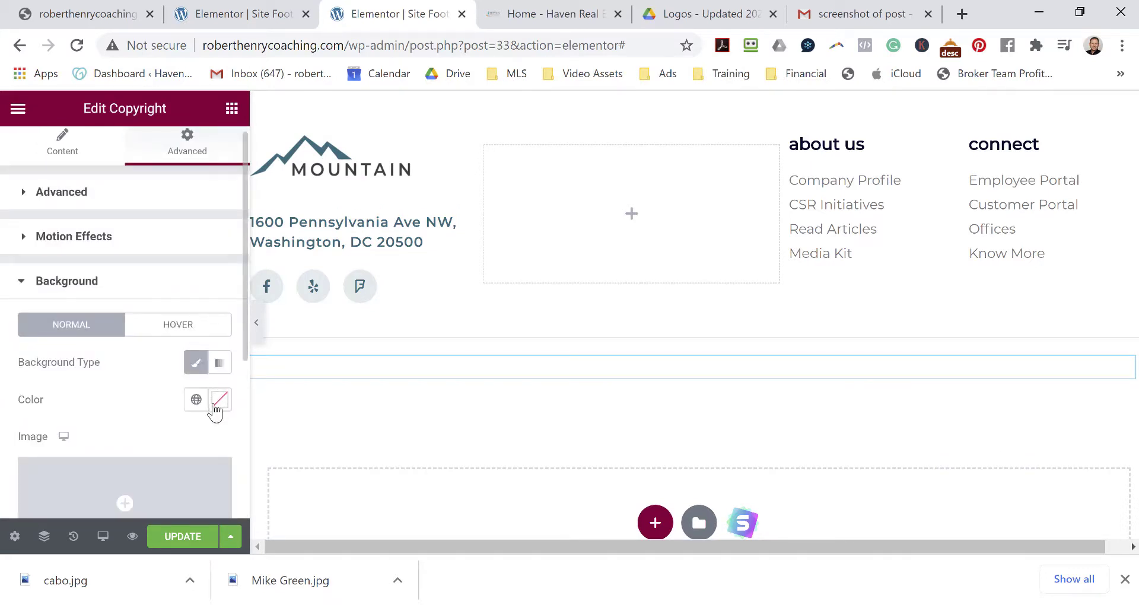
click(217, 405)
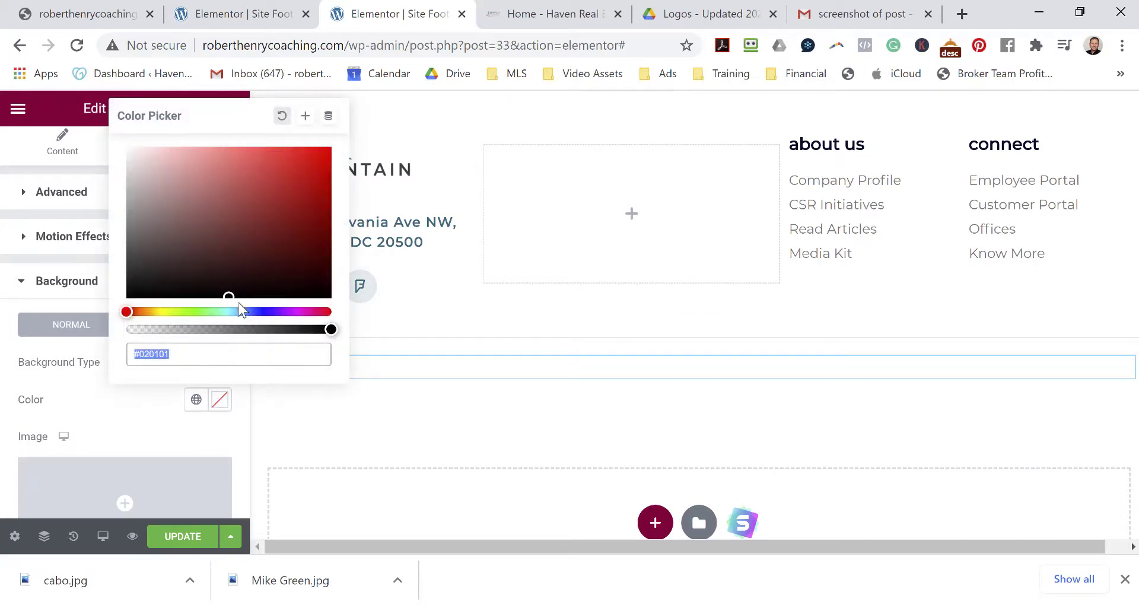
drag(230, 299, 97, 302)
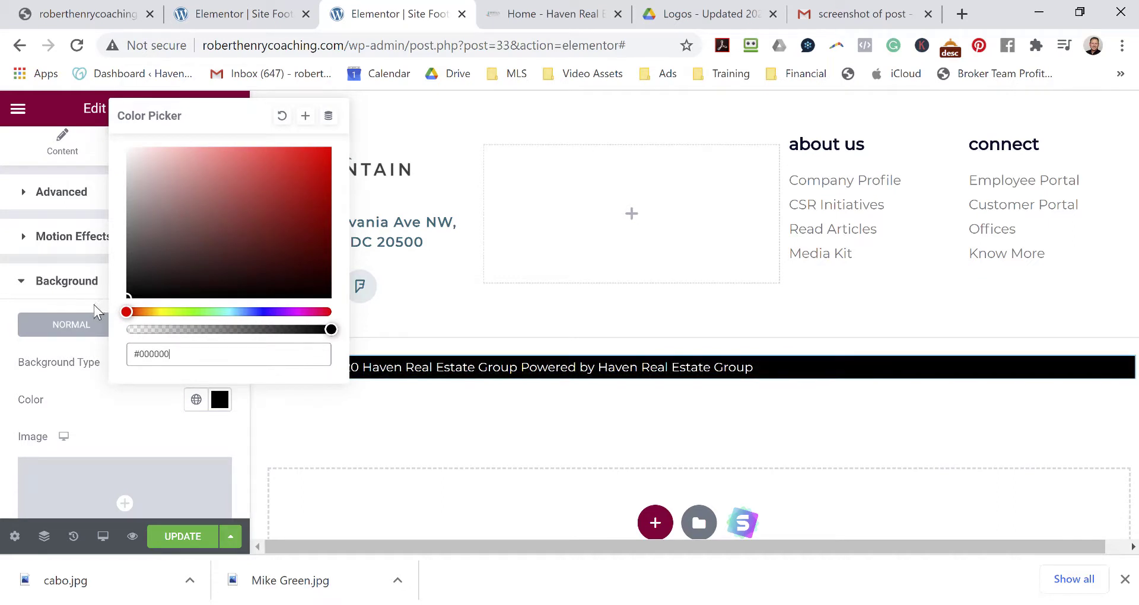
click(116, 412)
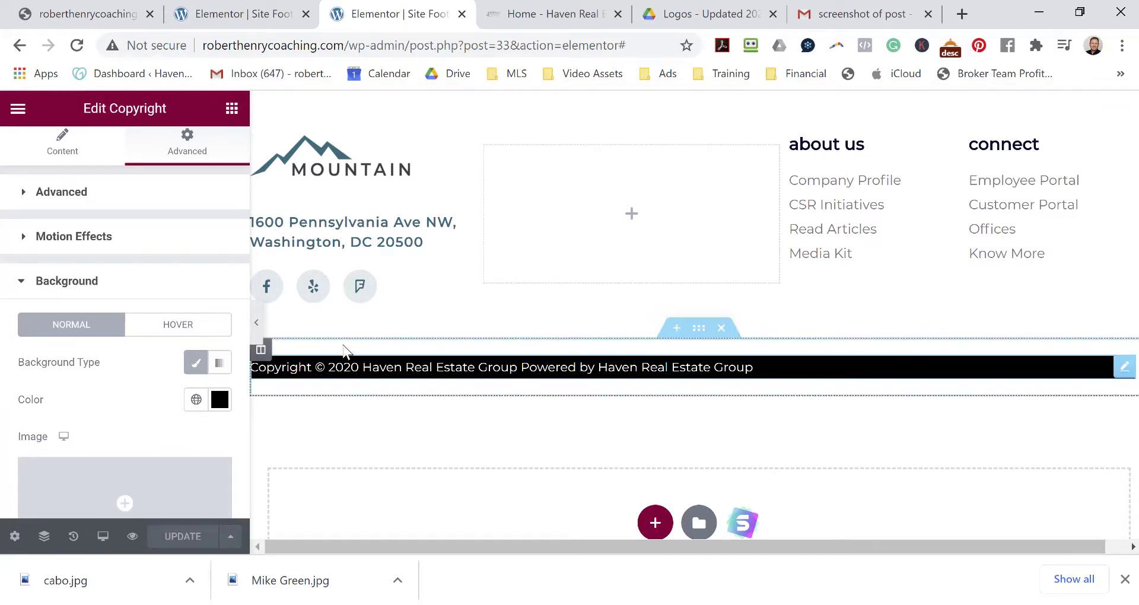
Centre the copyright text, remove ' Powered by [hfe_site_title]', and save the footer.
click(62, 149)
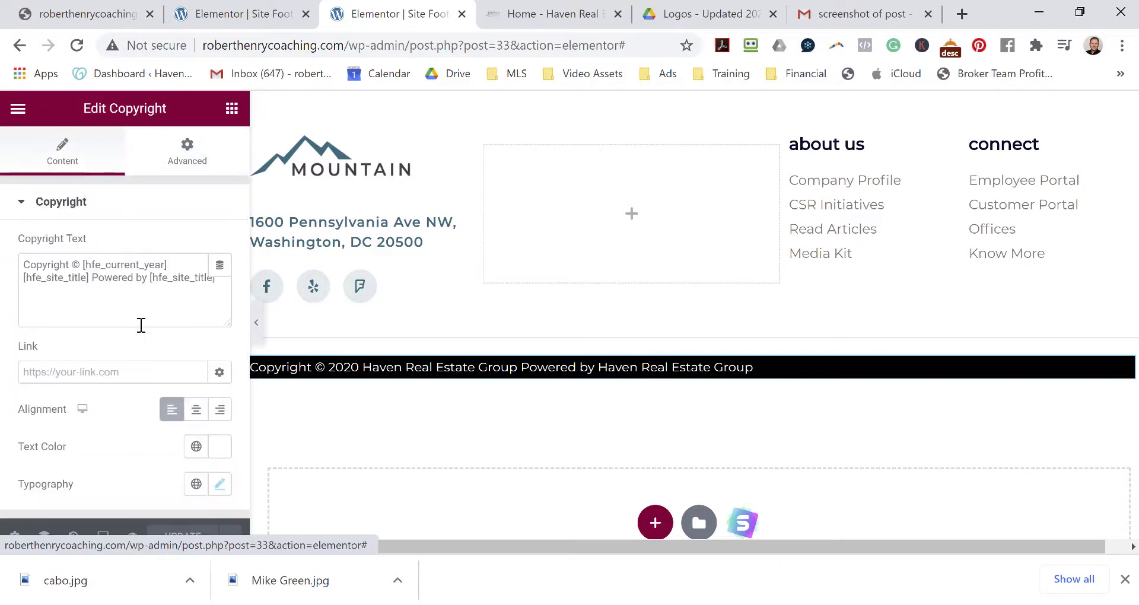
click(196, 409)
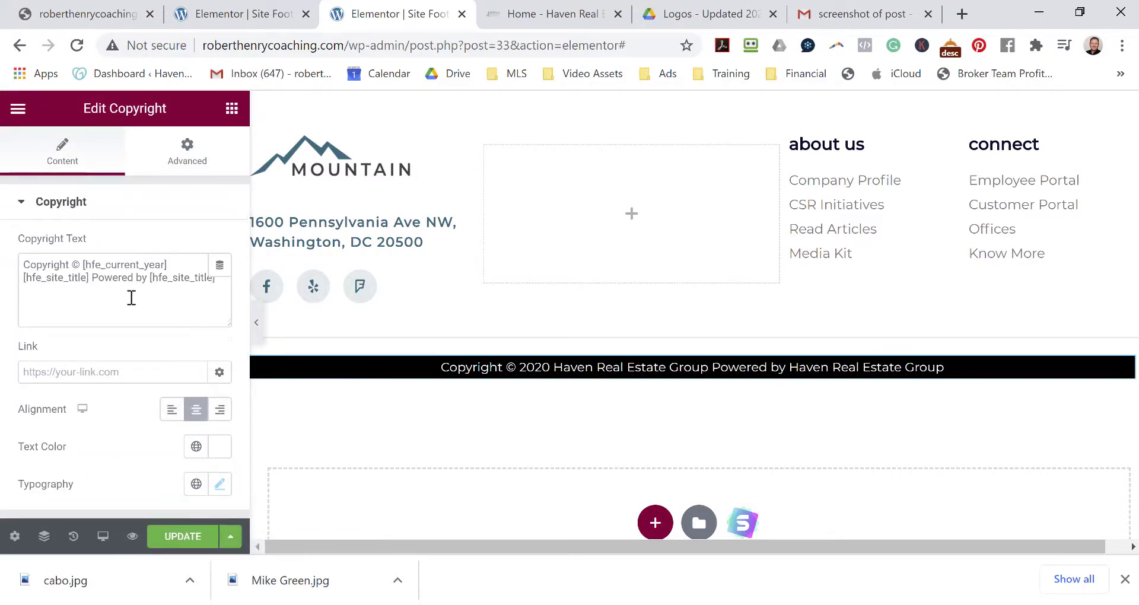
drag(93, 278, 214, 323)
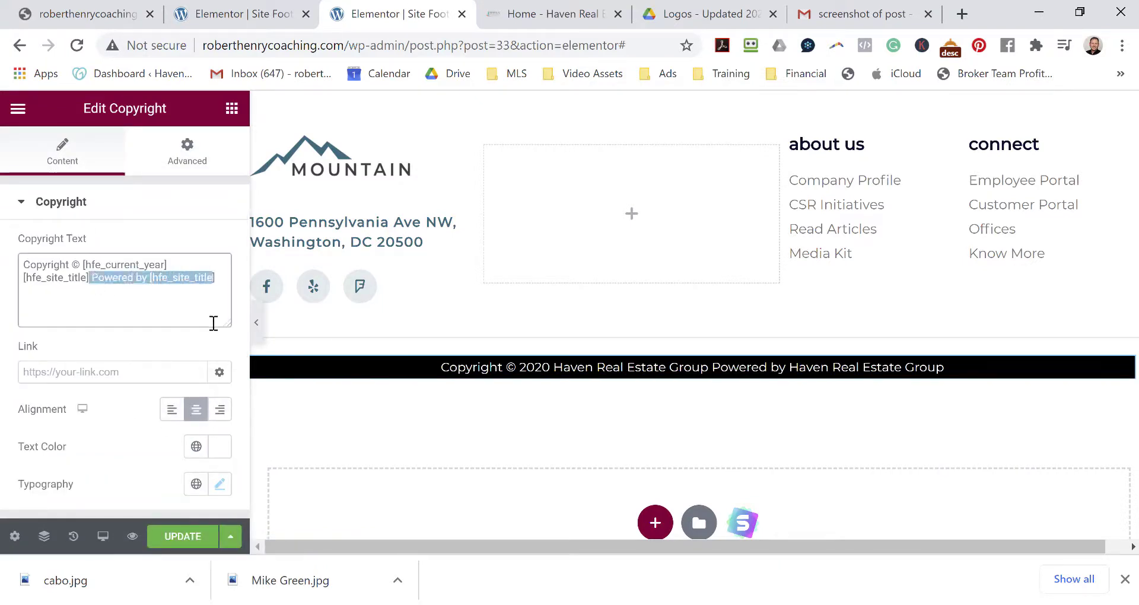
key(BackSpace)
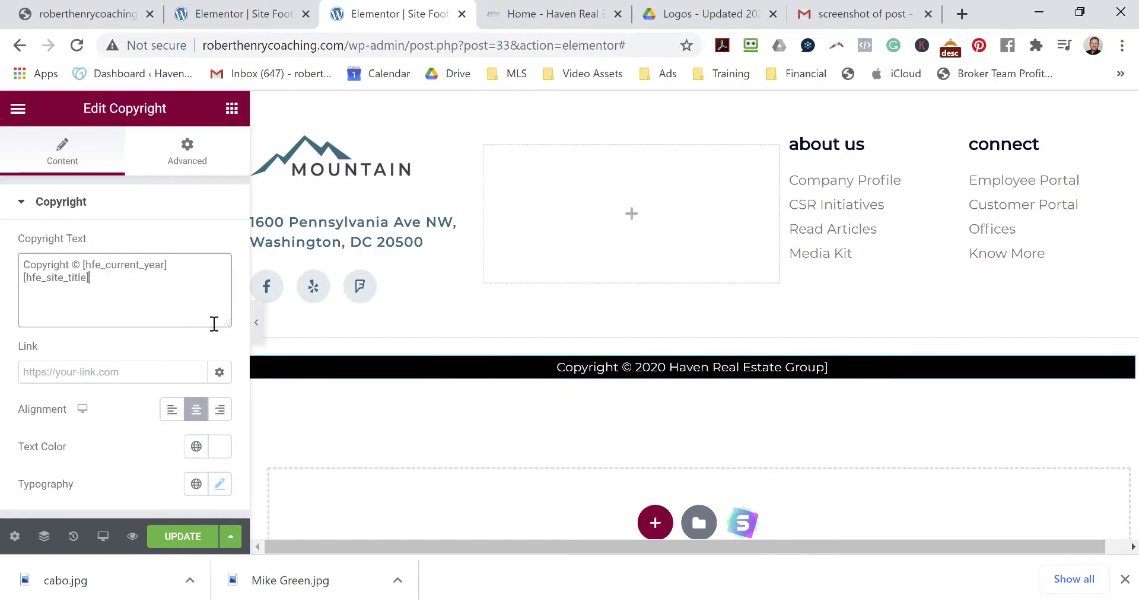
key(BackSpace)
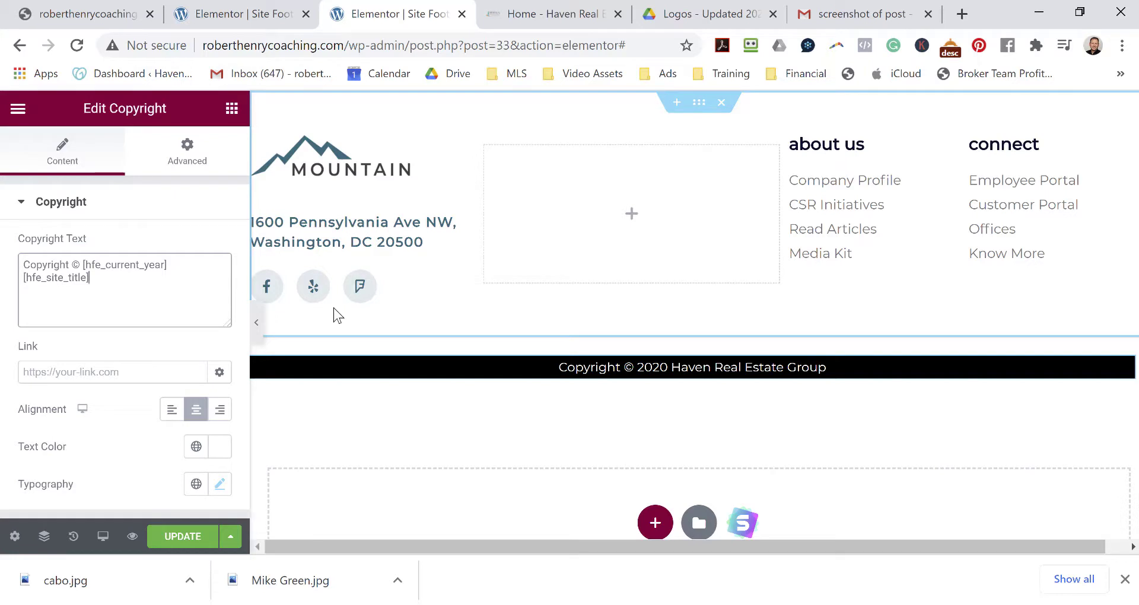
click(189, 535)
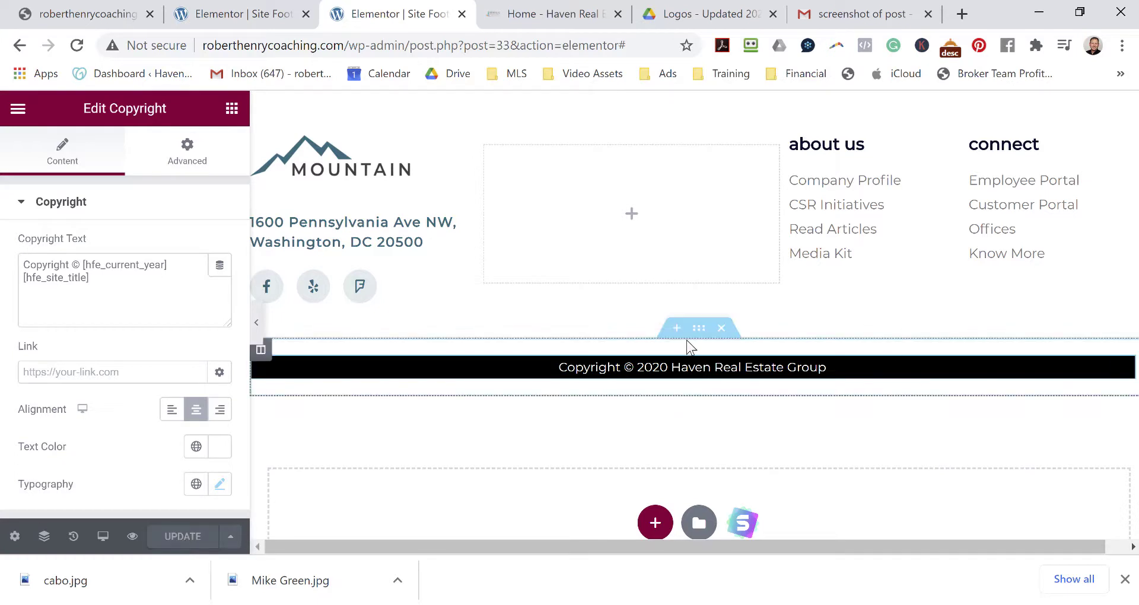
Add a new three-column section to the footer.
click(676, 330)
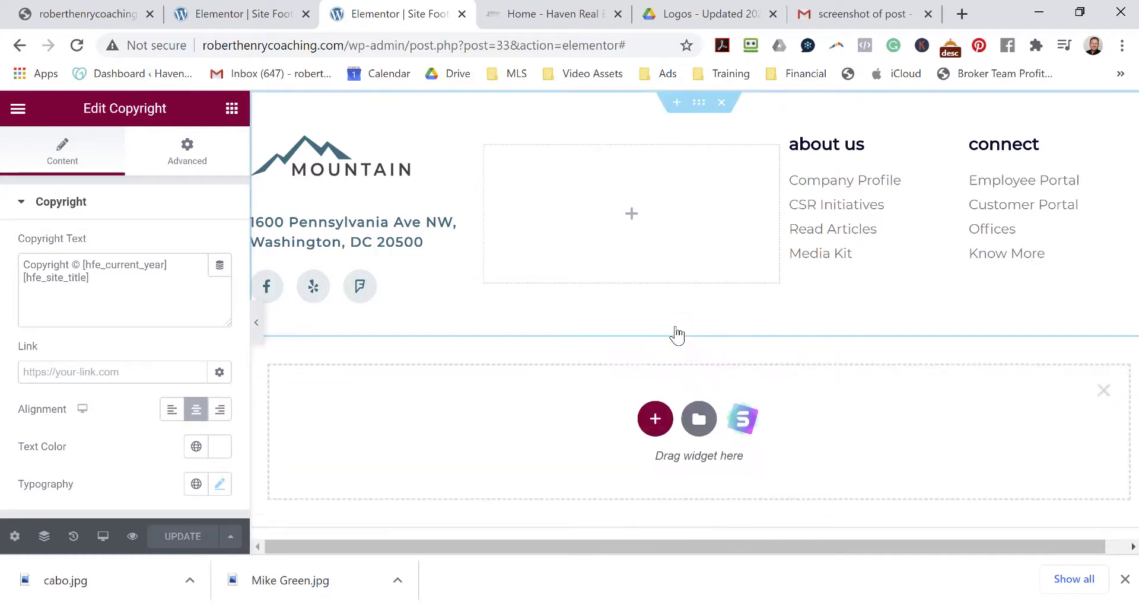
click(655, 420)
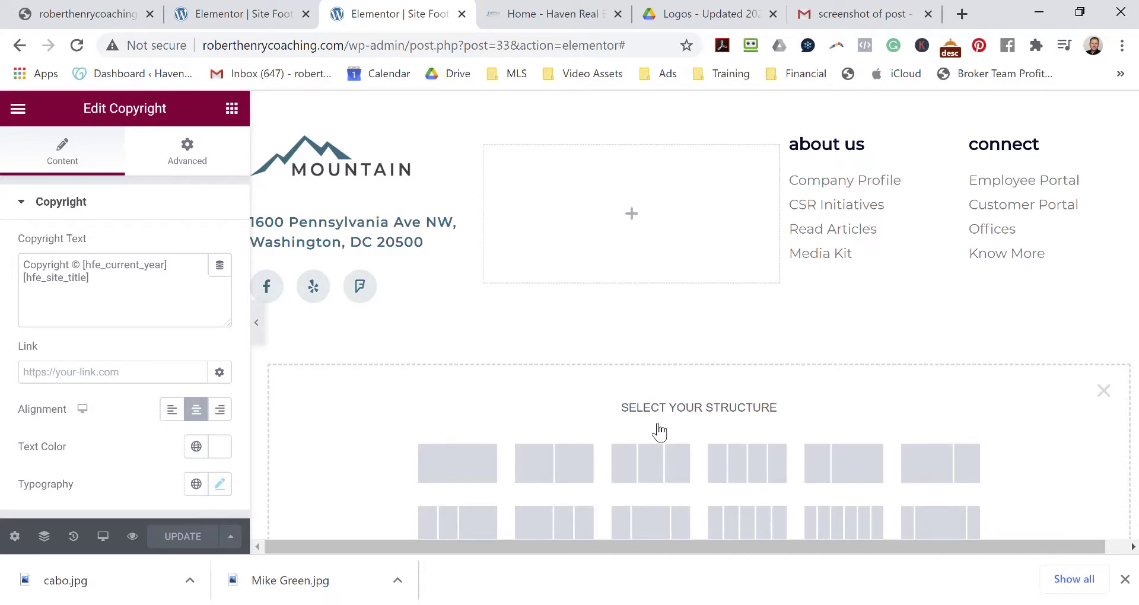
click(645, 472)
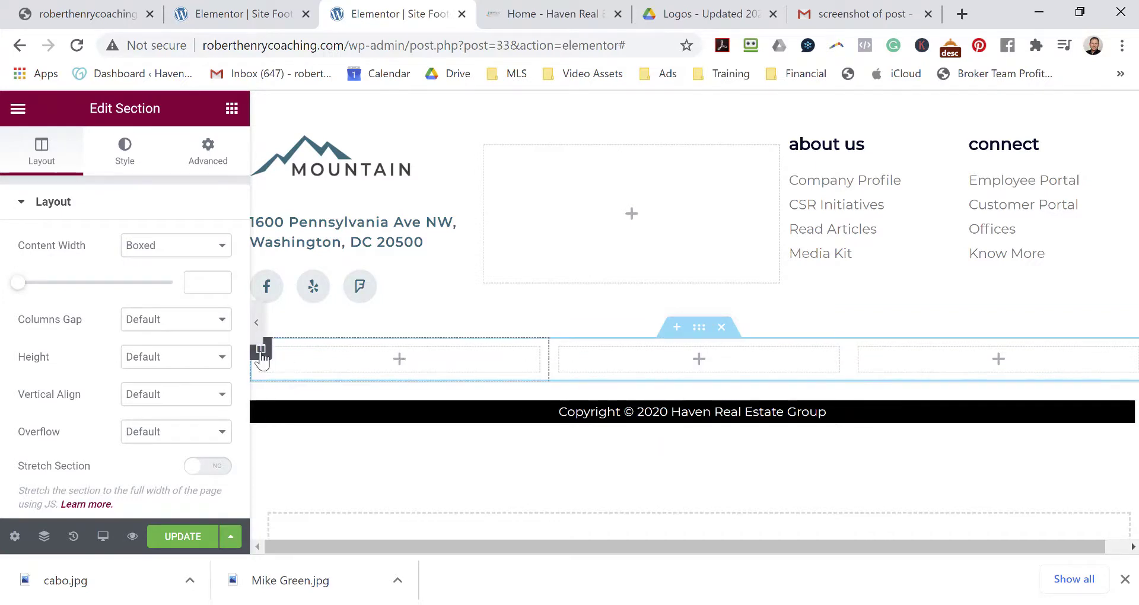
Browse the first column's Style and Advanced settings.
click(262, 357)
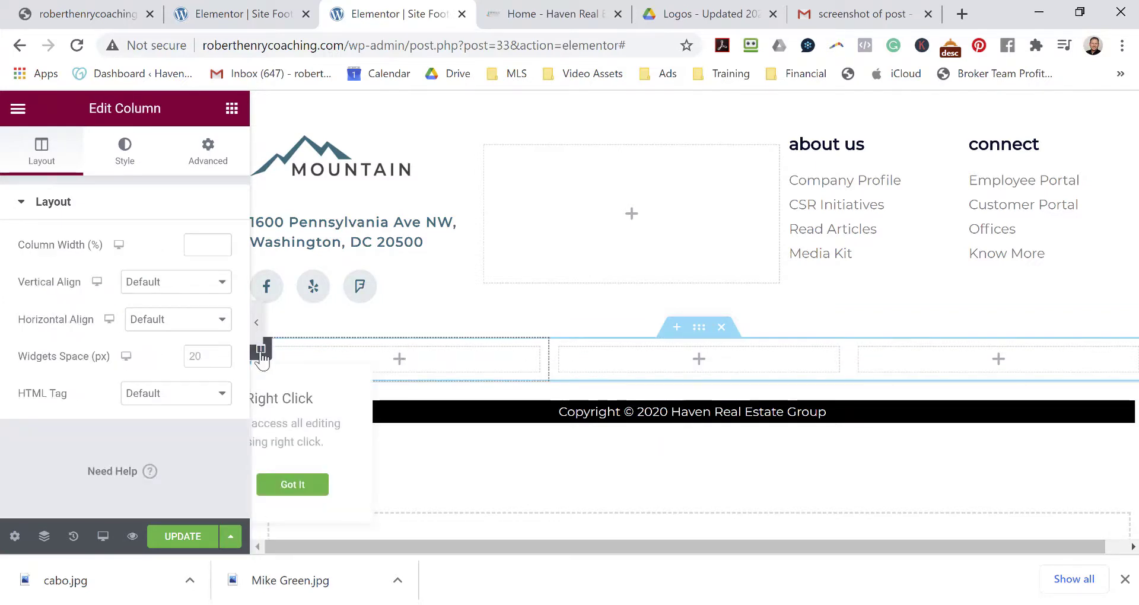
click(124, 155)
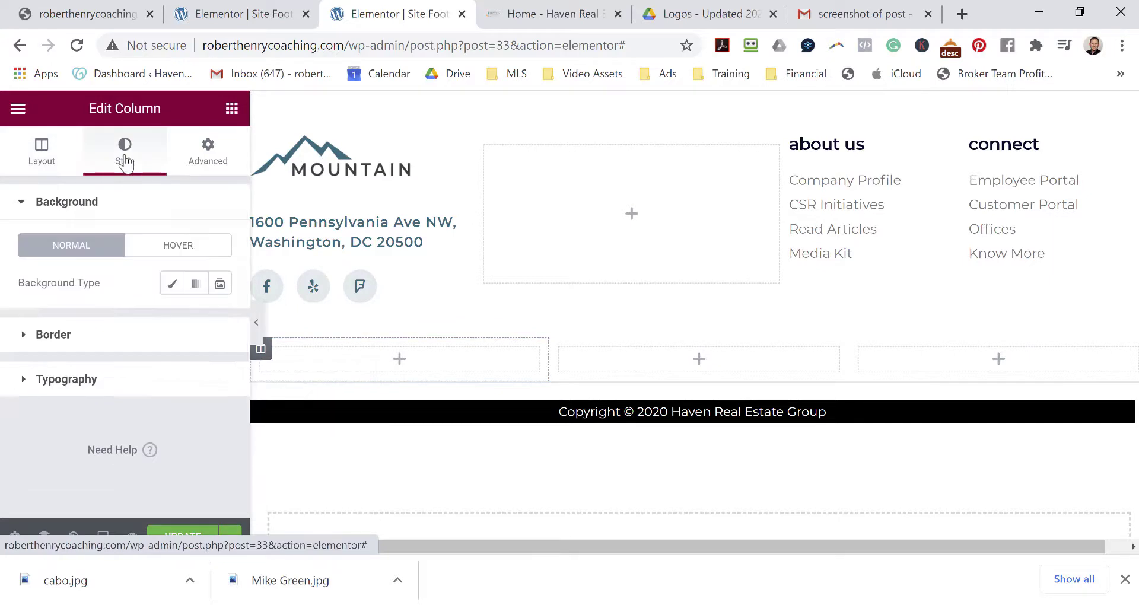
click(196, 156)
scroll(116, 356, down, 5)
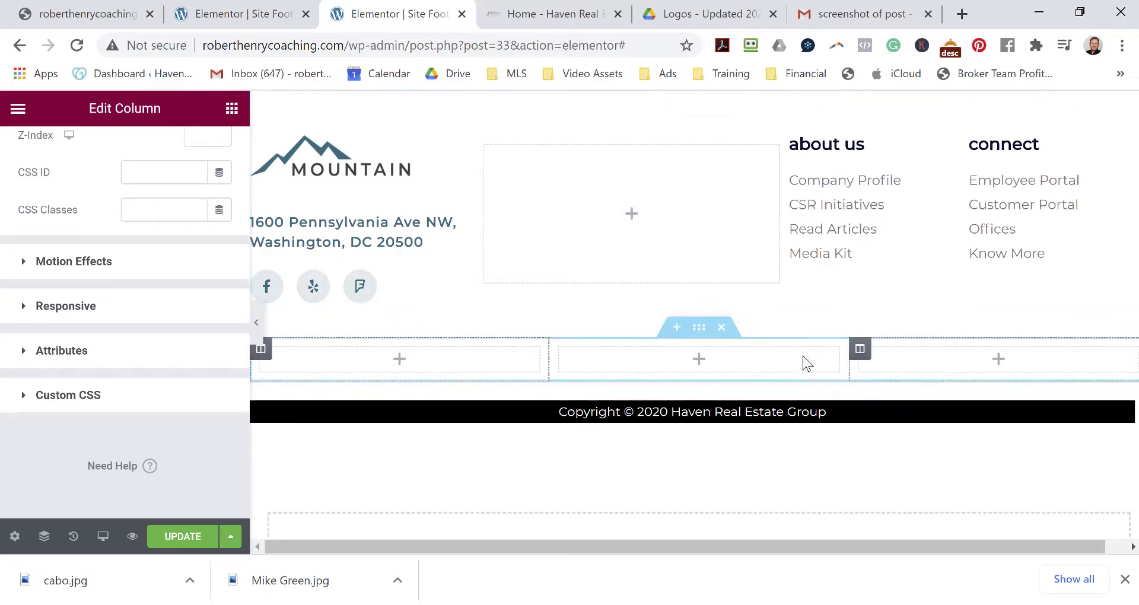
click(431, 368)
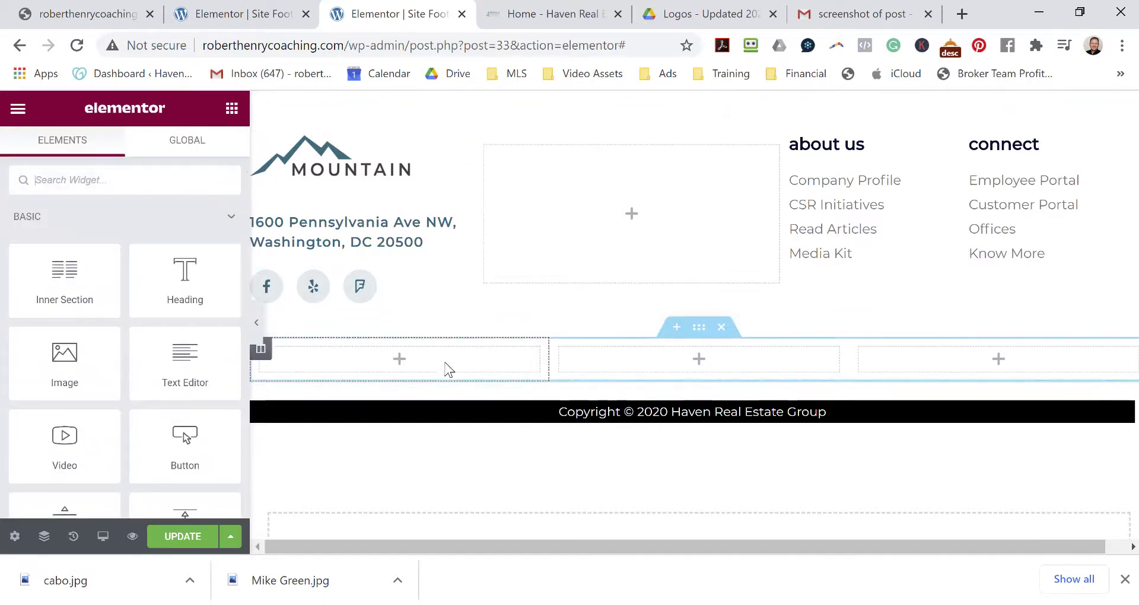
click(260, 350)
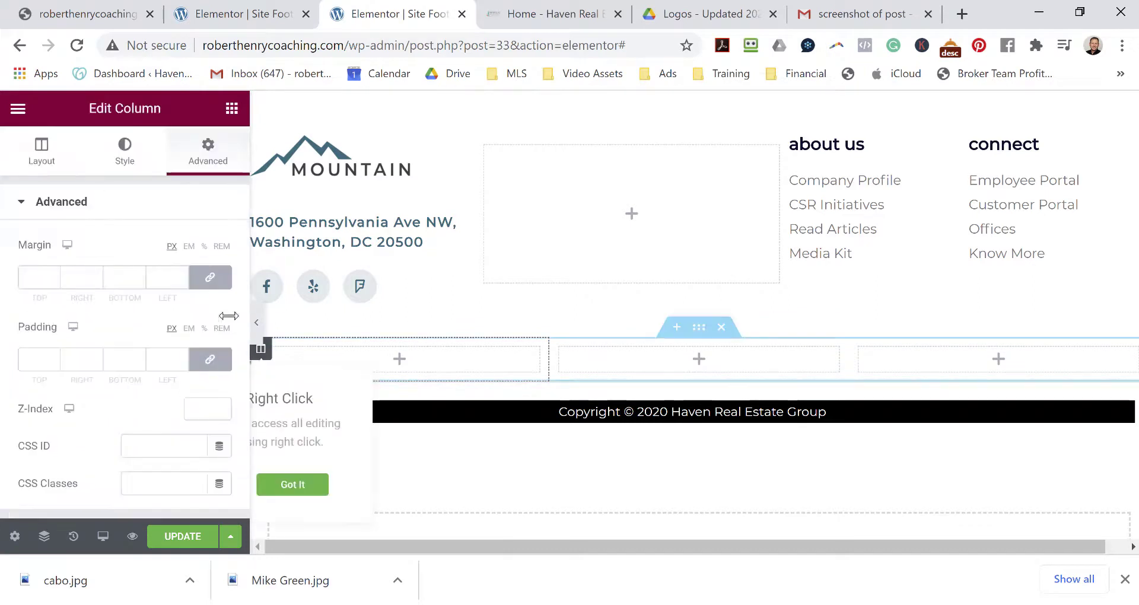
Give the first column a Classic background in pure black #000000.
scroll(116, 391, down, 5)
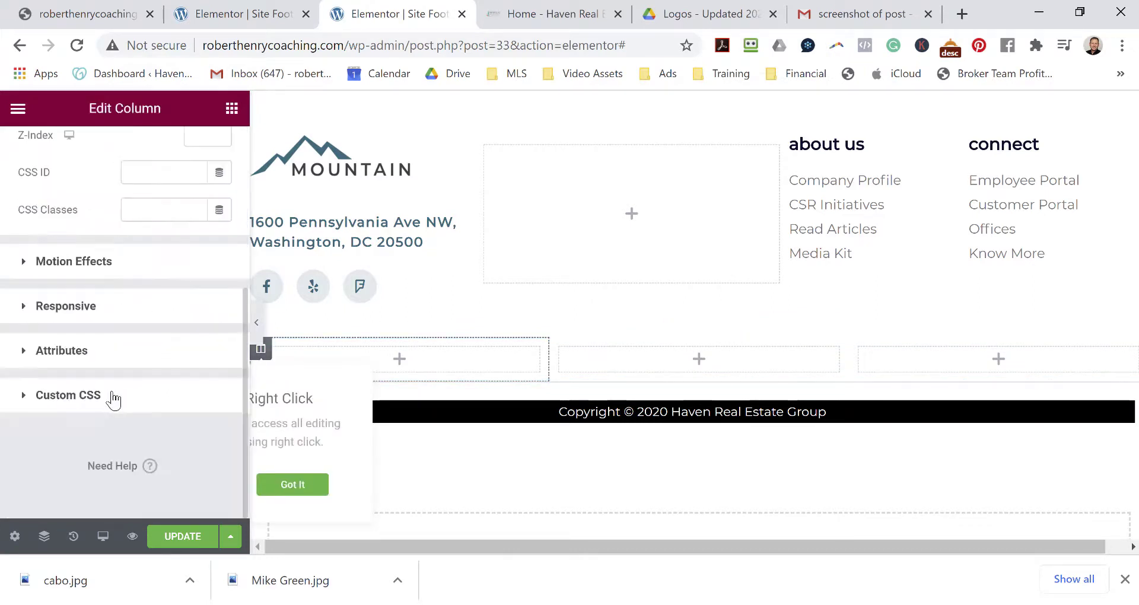
scroll(120, 412, up, 5)
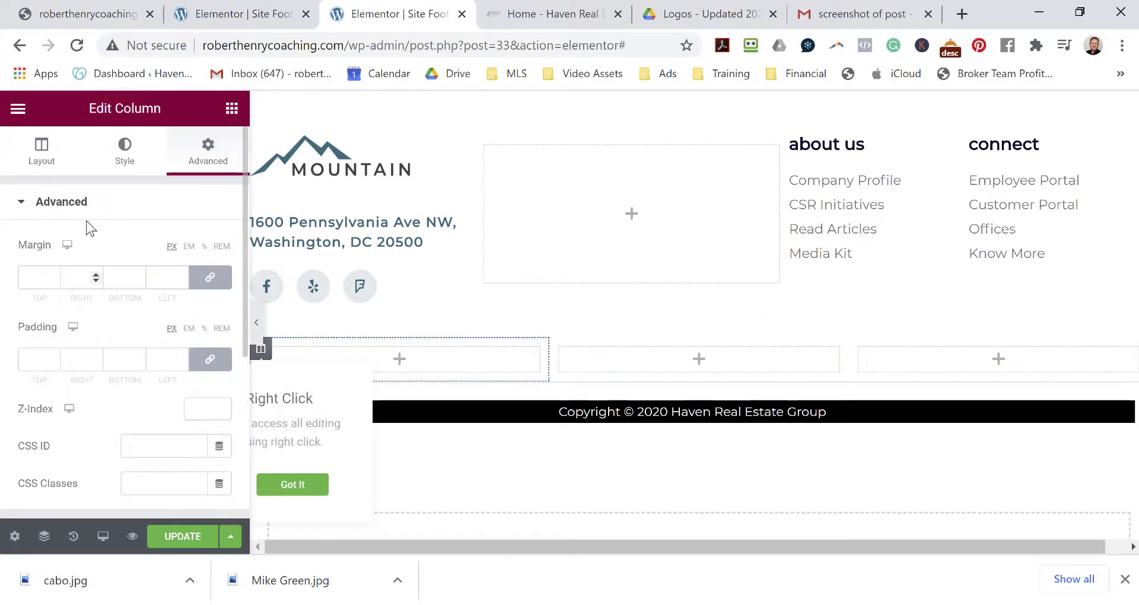
click(121, 165)
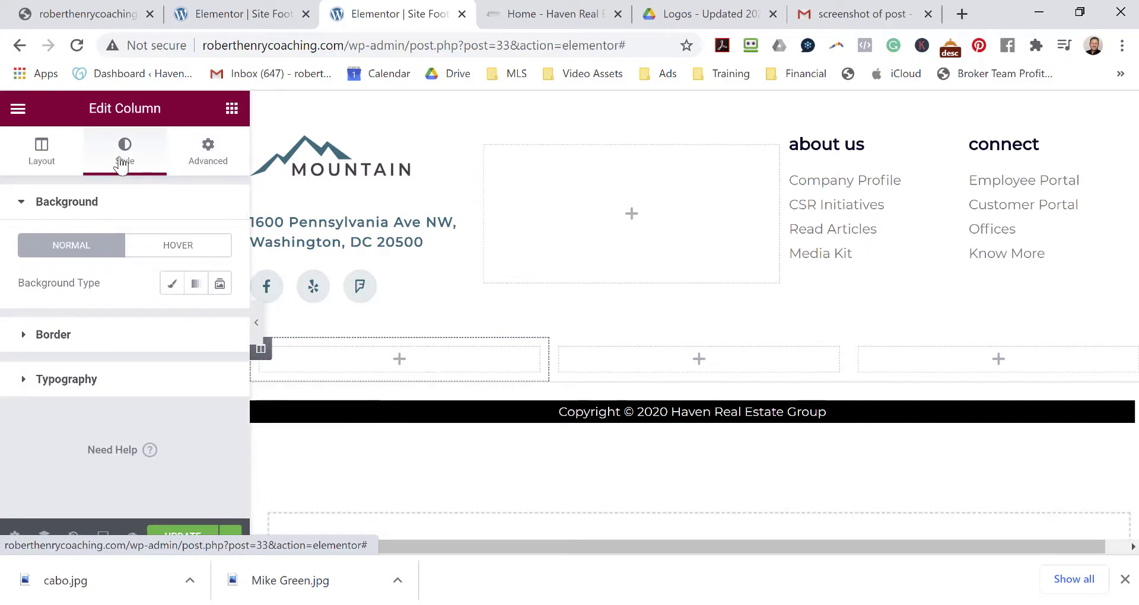
click(170, 289)
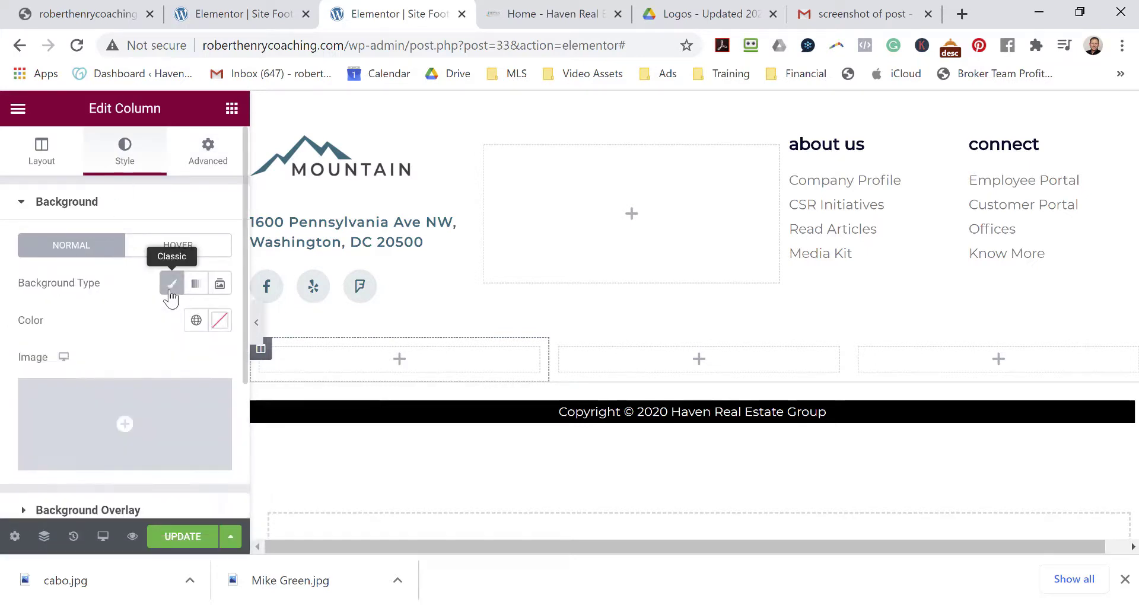
click(219, 323)
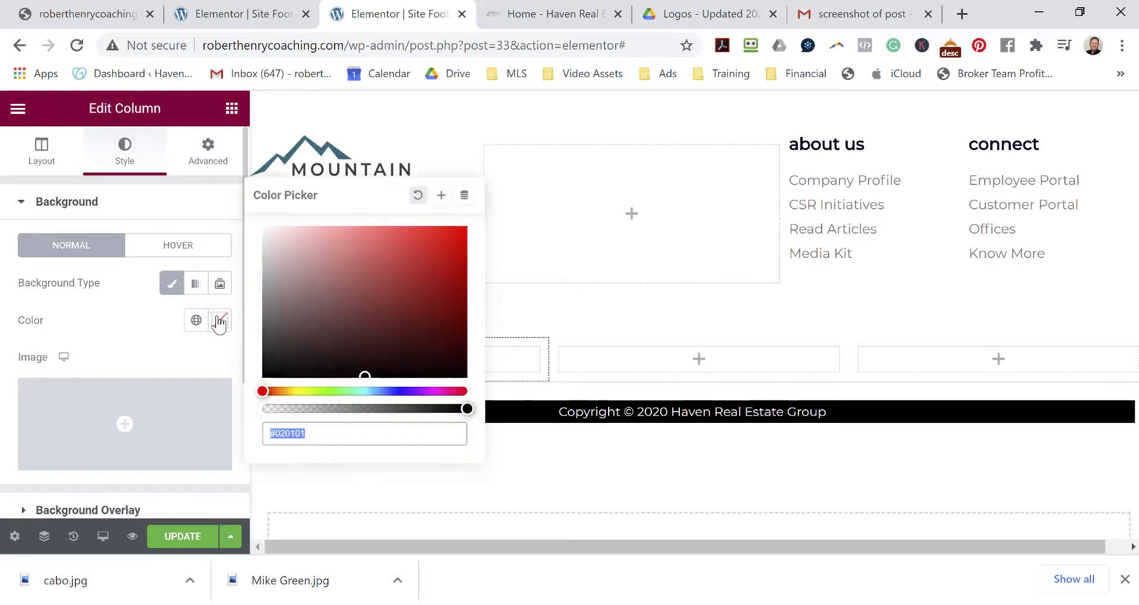
click(265, 376)
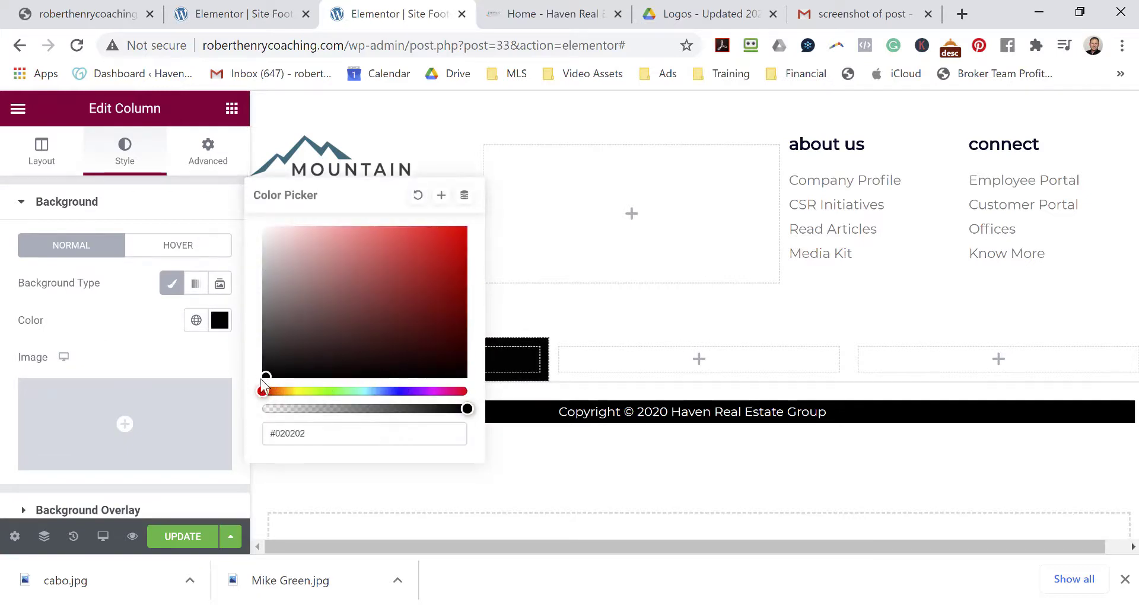
click(265, 372)
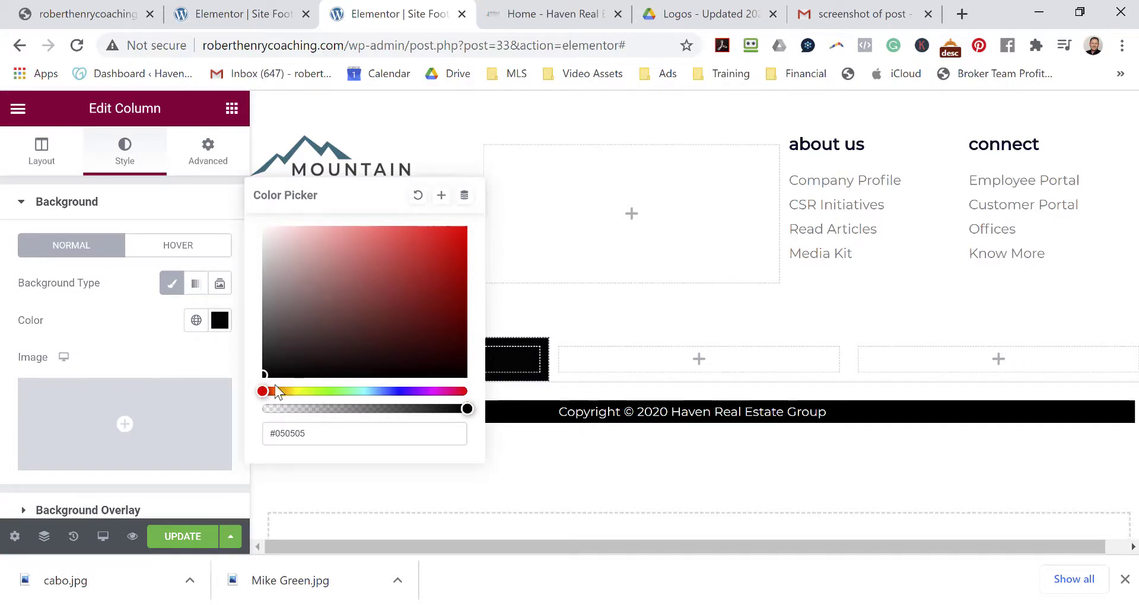
click(262, 376)
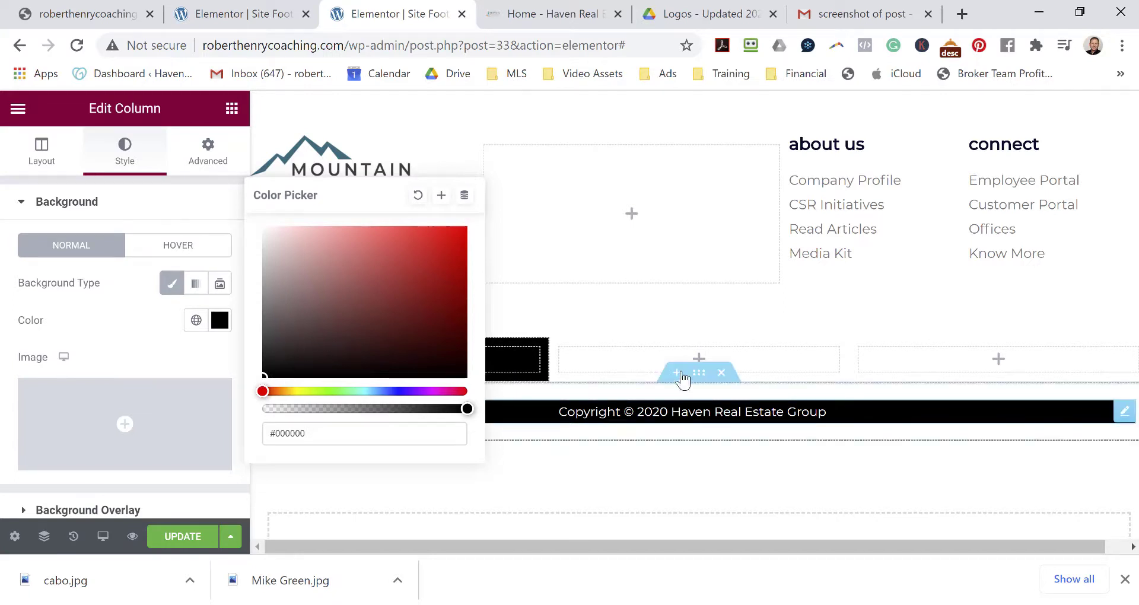
Set the middle column's background to #000000 and copy that hex value.
click(561, 351)
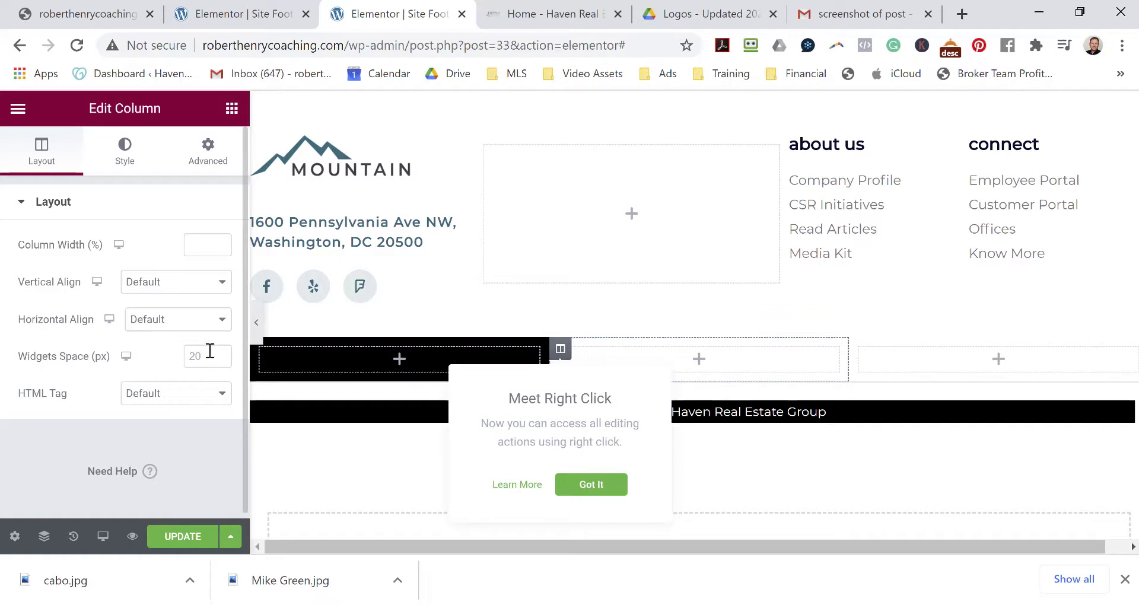
click(135, 171)
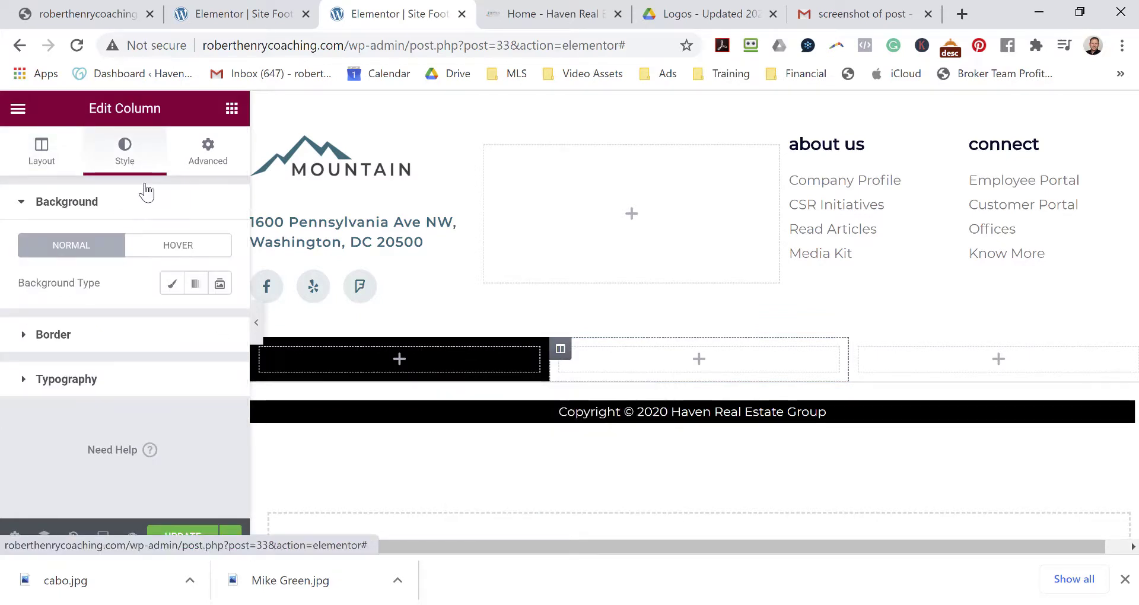
click(171, 283)
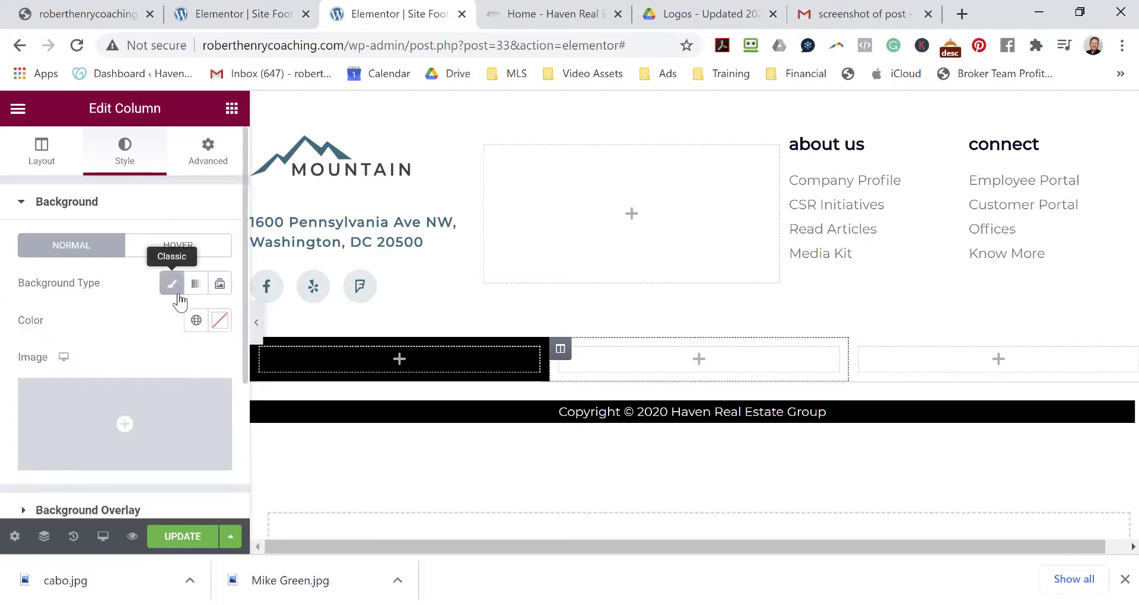
click(220, 321)
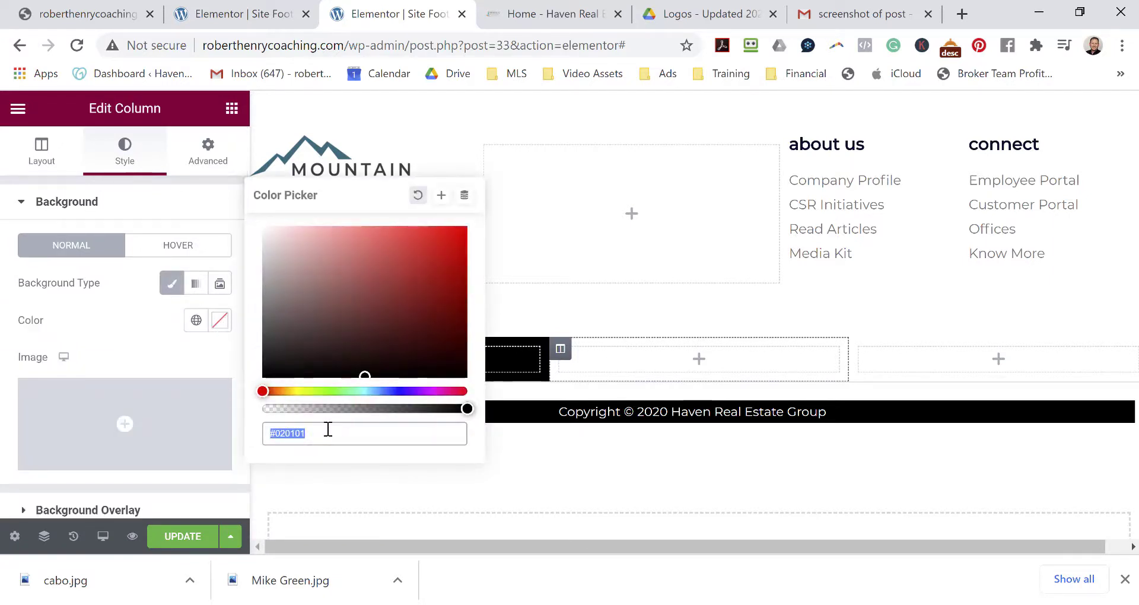
drag(320, 438, 283, 440)
text(0000)
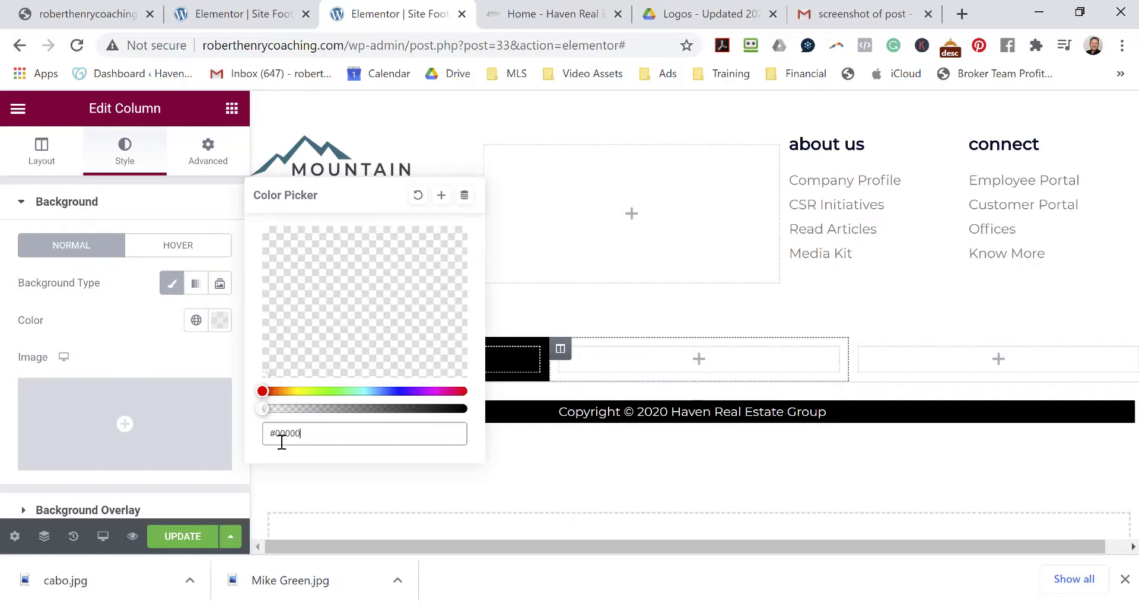
text(0)
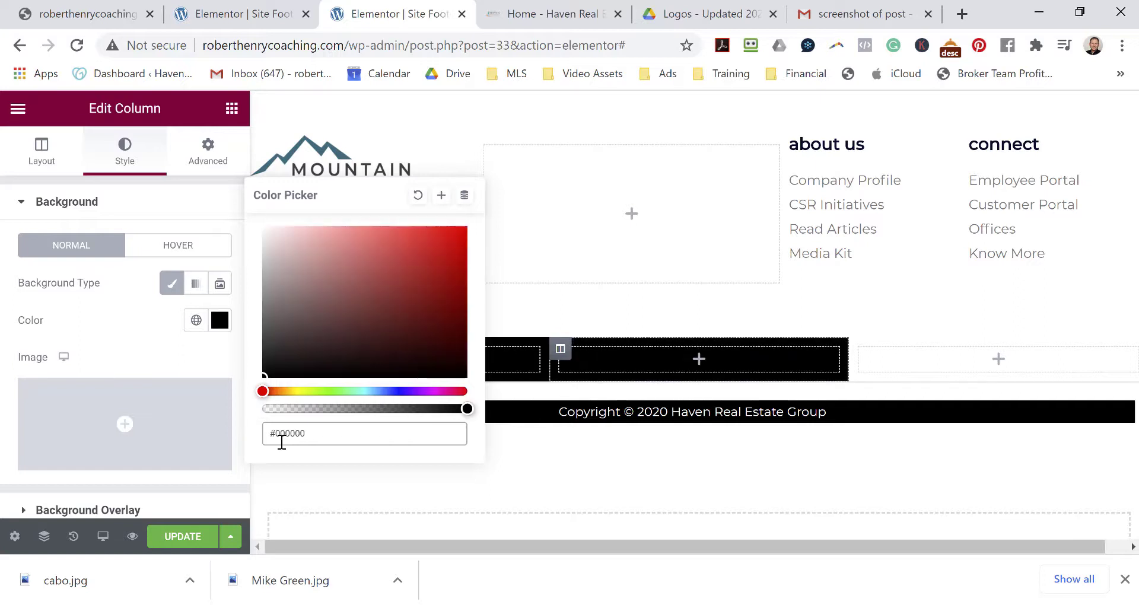
drag(323, 432, 258, 443)
right_click(285, 436)
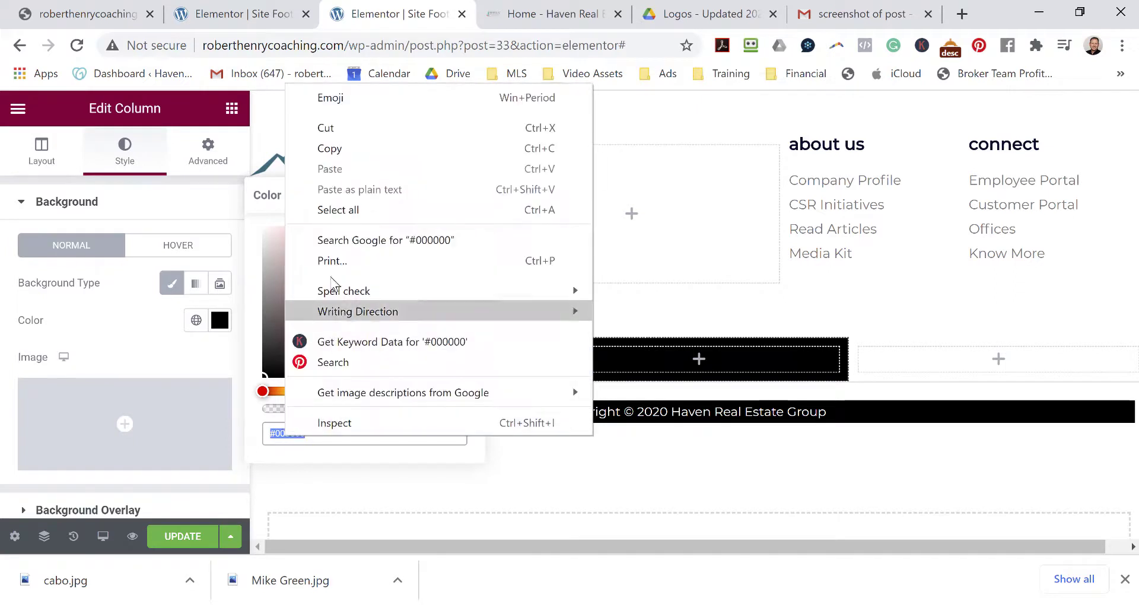
click(339, 143)
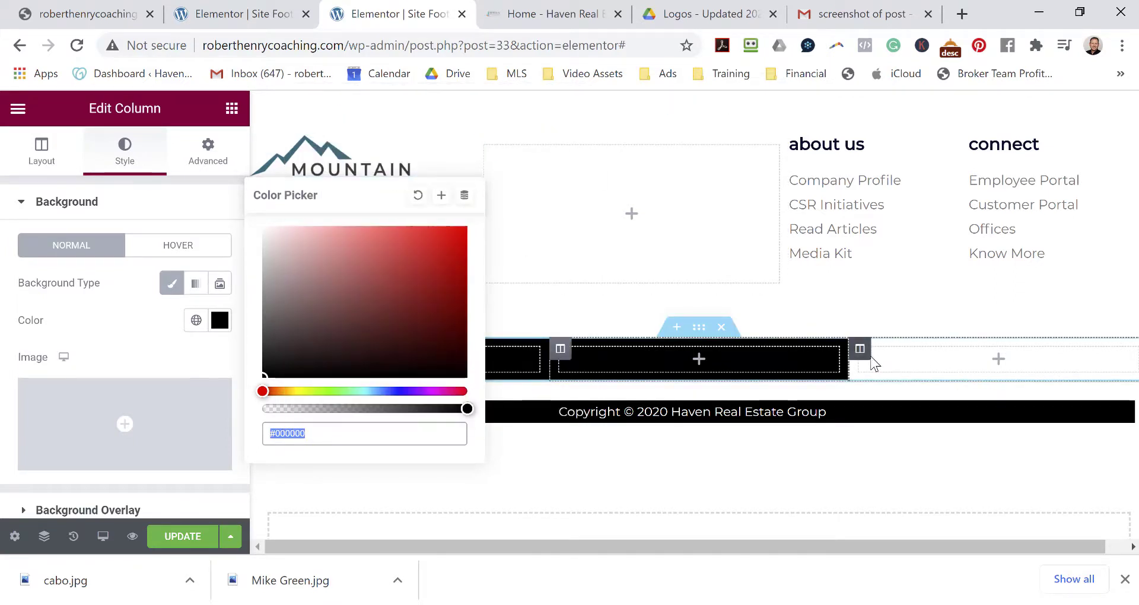
Paste #000000 as the third column's Classic background colour.
click(866, 356)
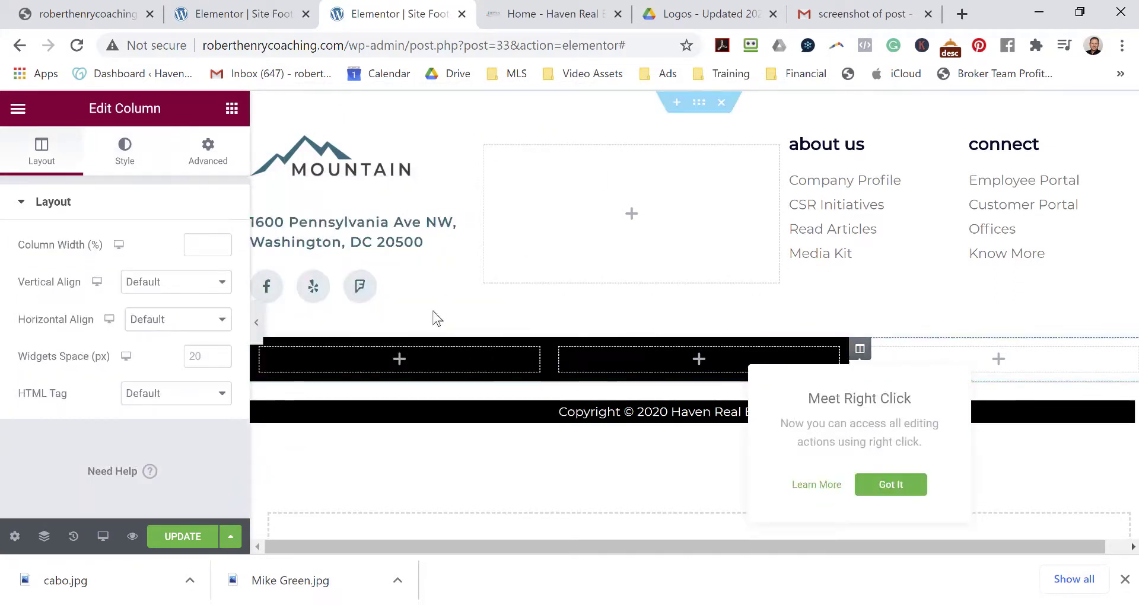
click(124, 149)
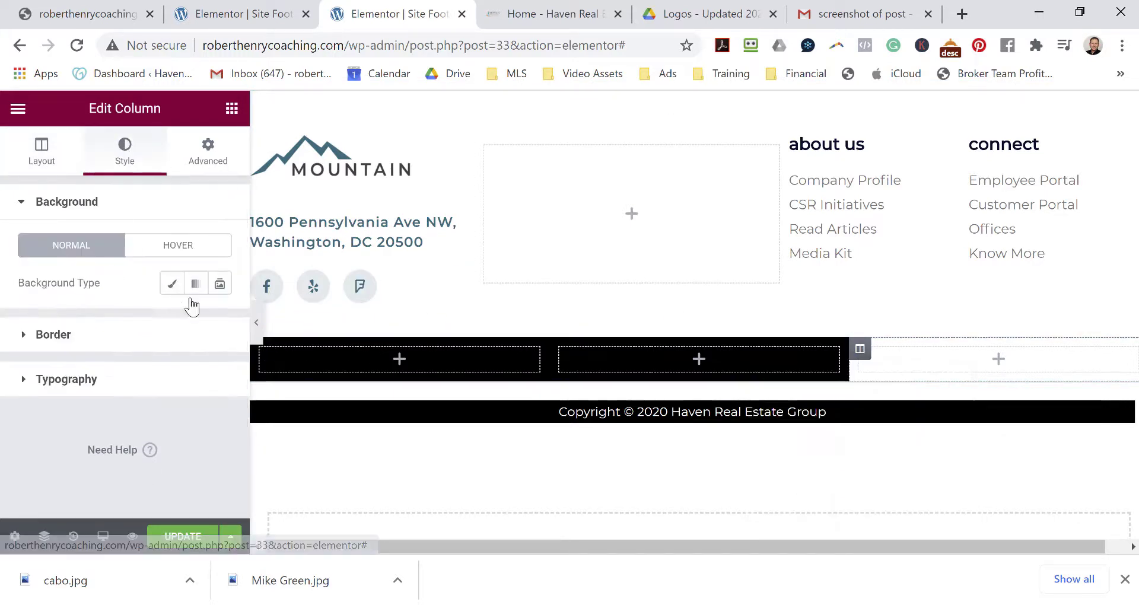
click(170, 291)
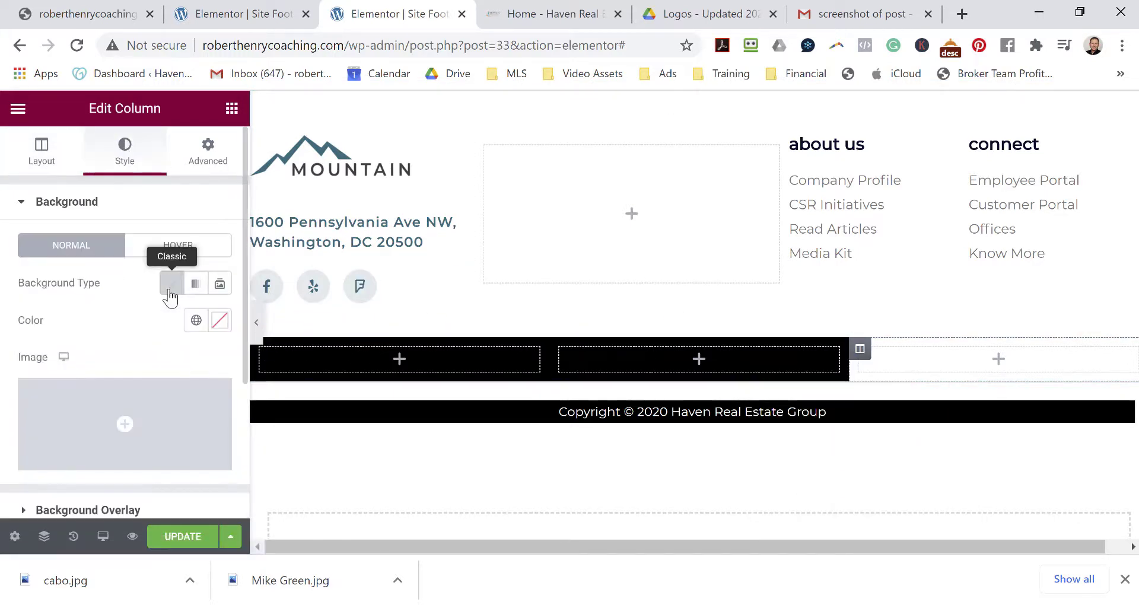
click(220, 321)
key(ctrl+v)
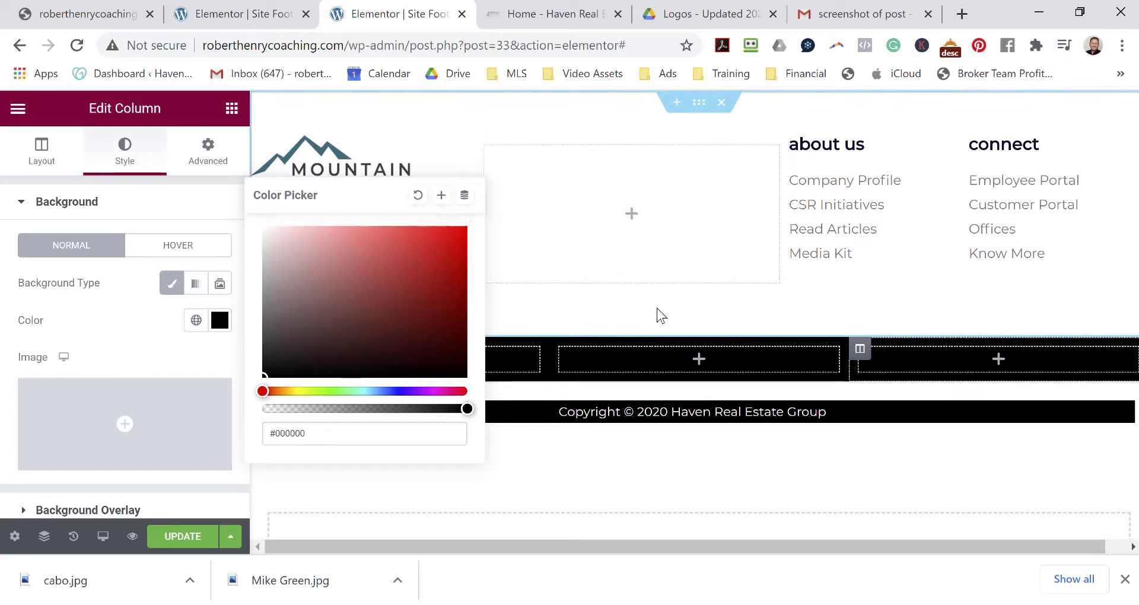
click(521, 362)
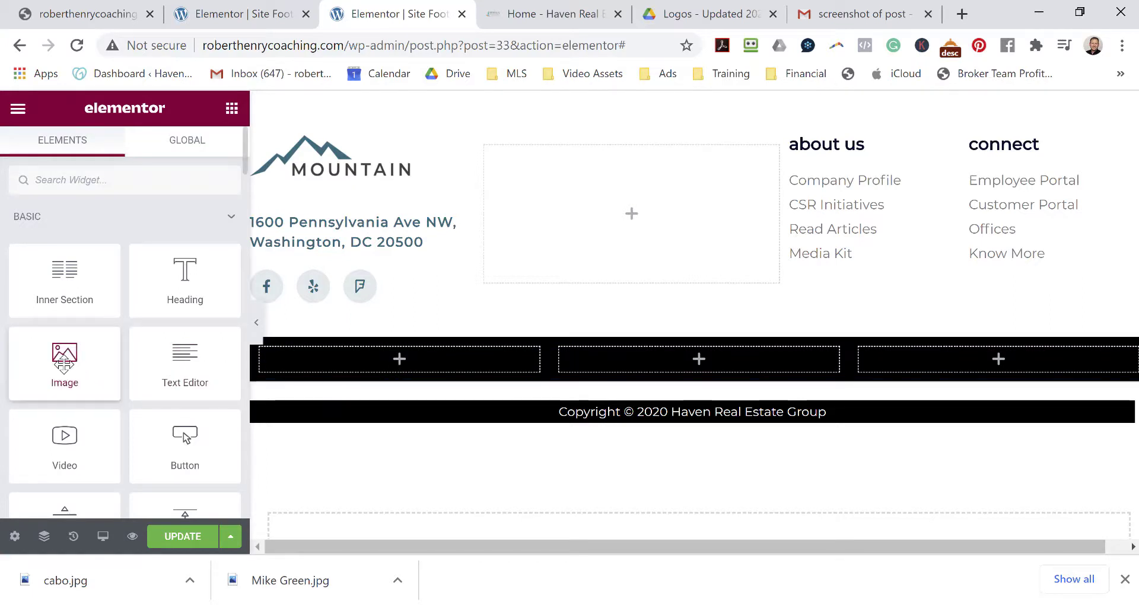
Drop an Image widget into the first footer column and start a file upload.
drag(64, 361, 392, 354)
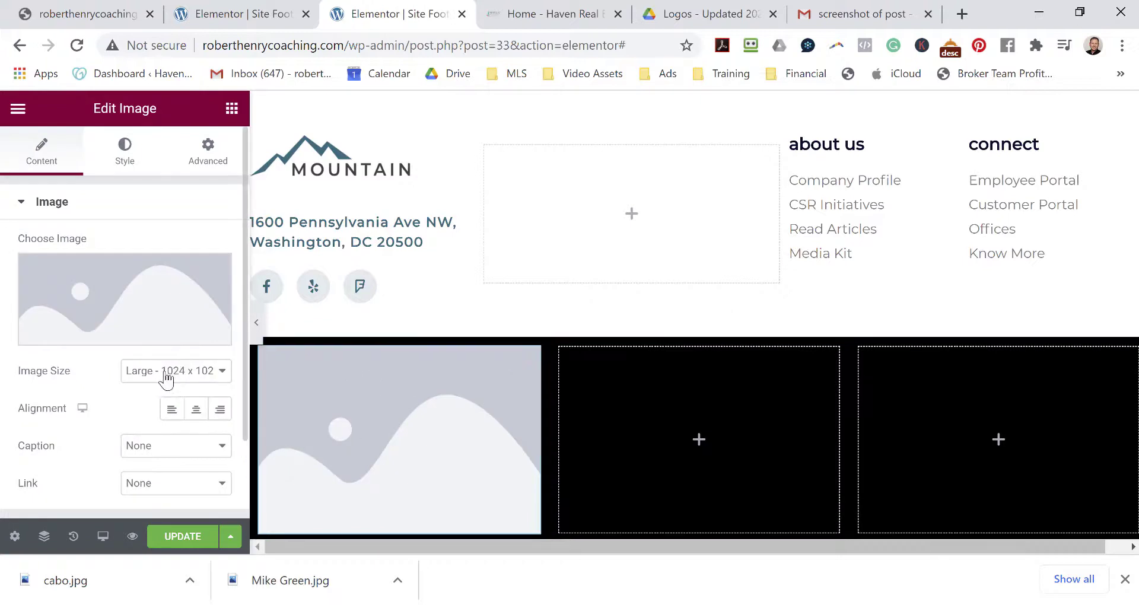
click(148, 306)
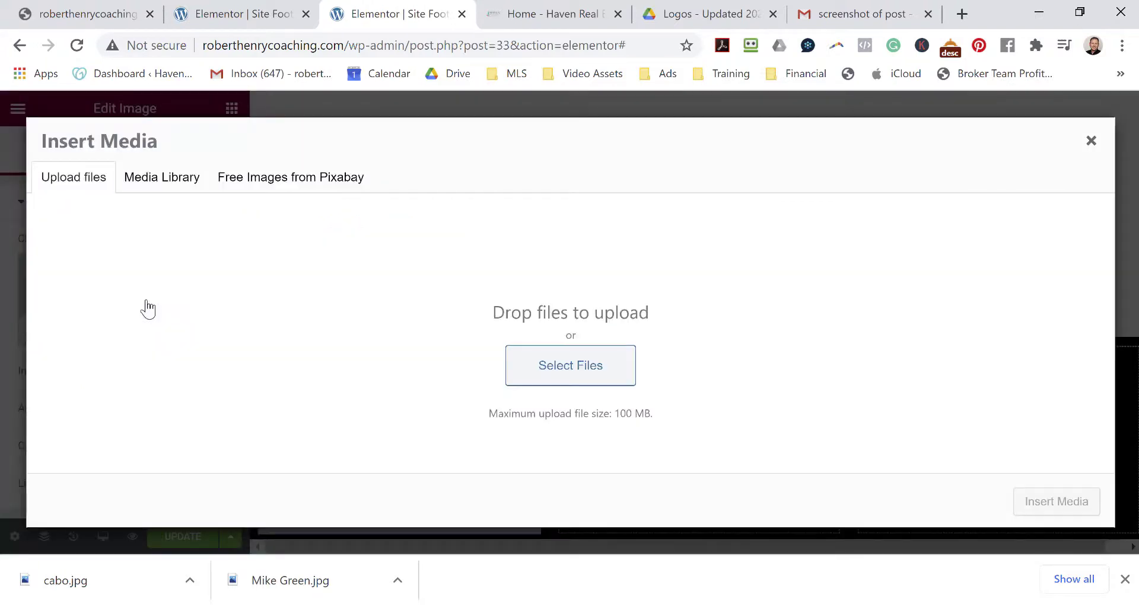
click(580, 372)
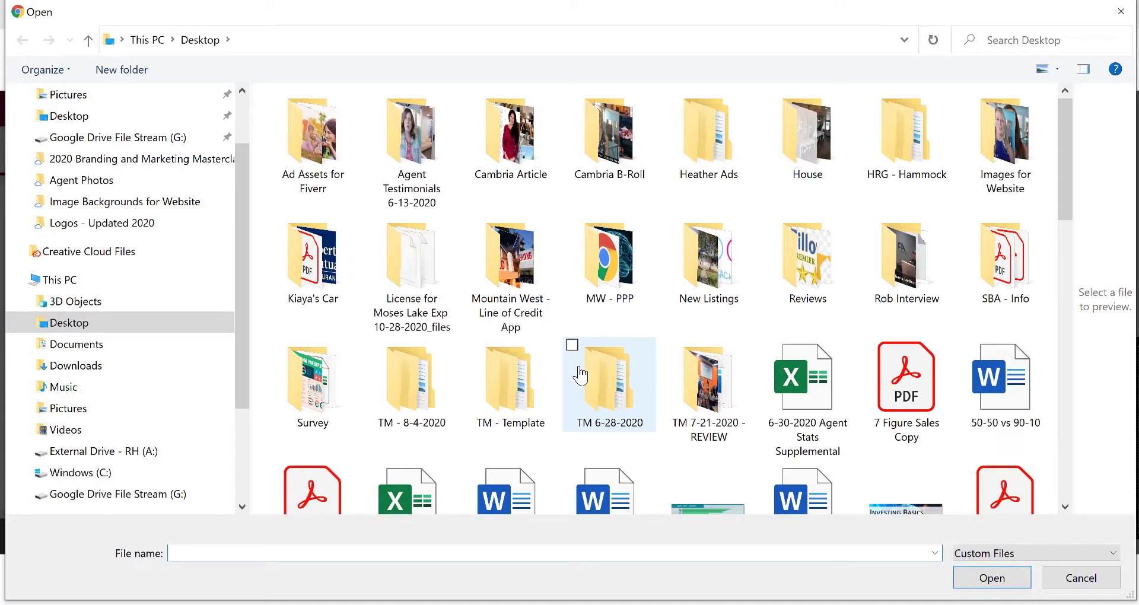
Browse to Shared drives > Group Drive > Logos - Updated 2020 and pick Haven-White-Transparent-512x218-PNG.png.
click(137, 141)
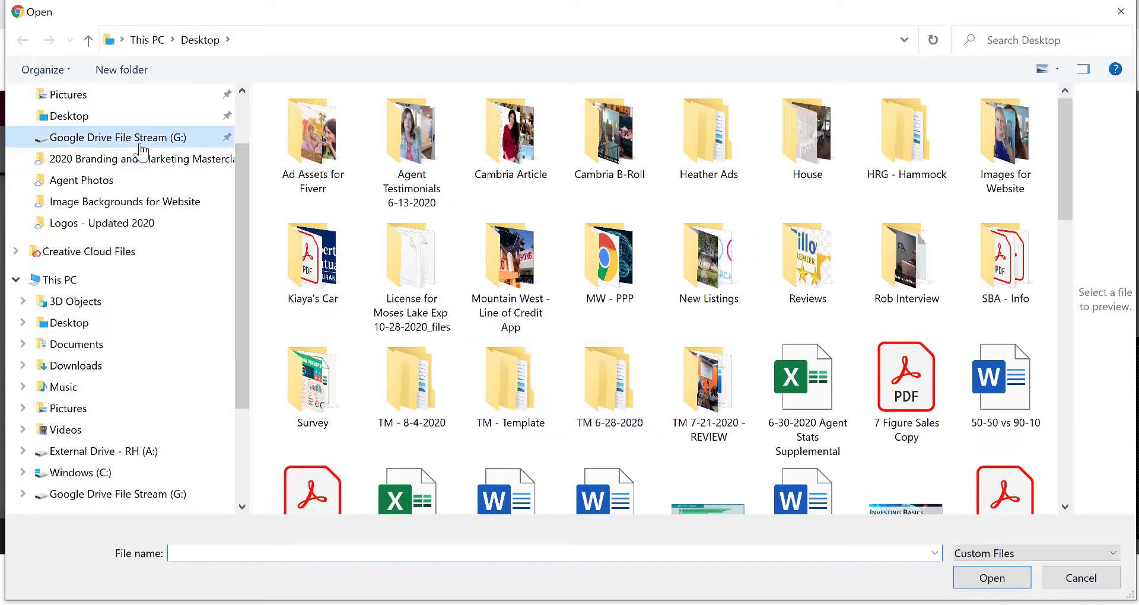
double_click(350, 165)
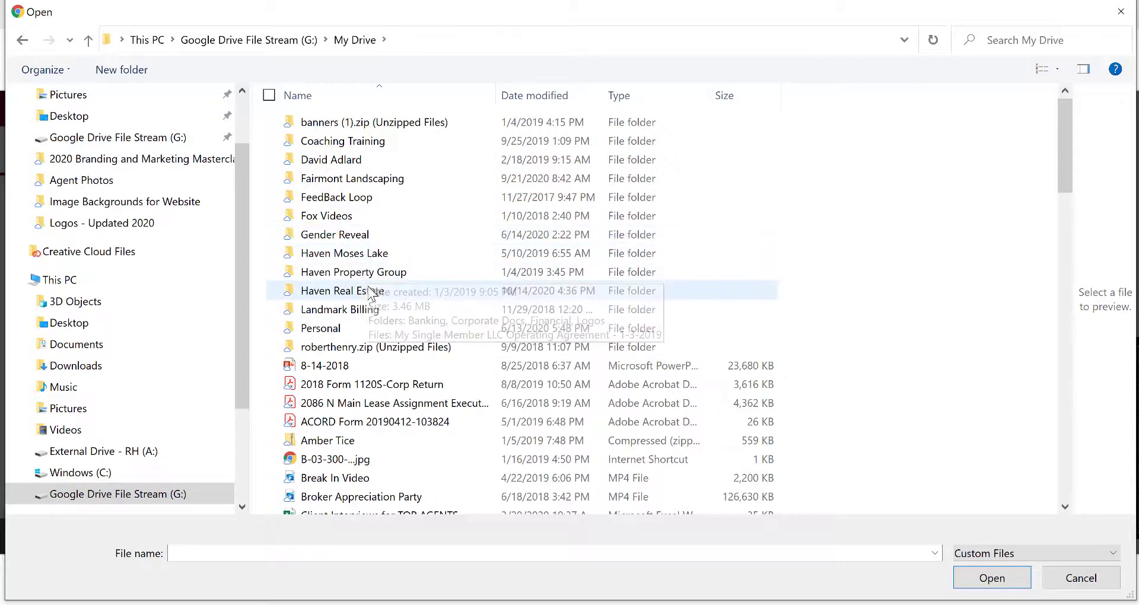
click(87, 42)
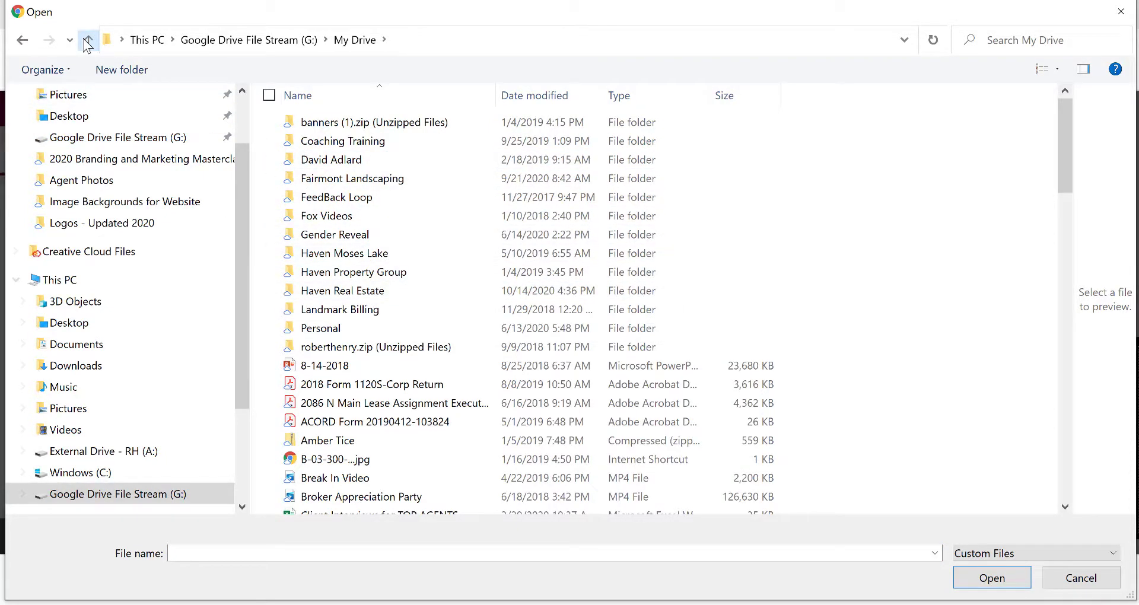
click(347, 180)
double_click(346, 179)
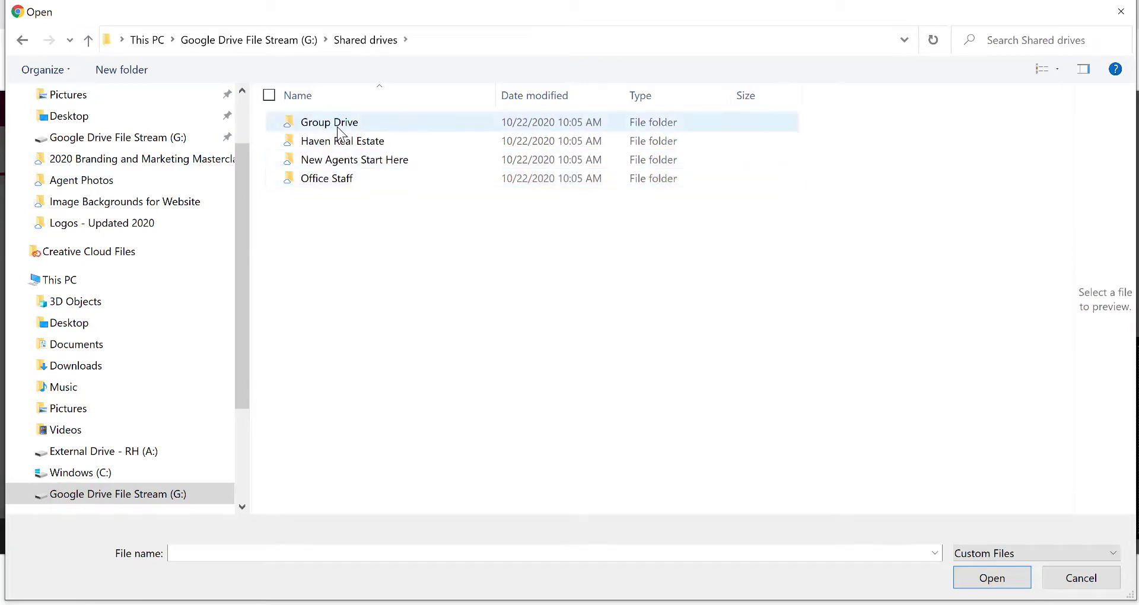
double_click(338, 122)
double_click(380, 309)
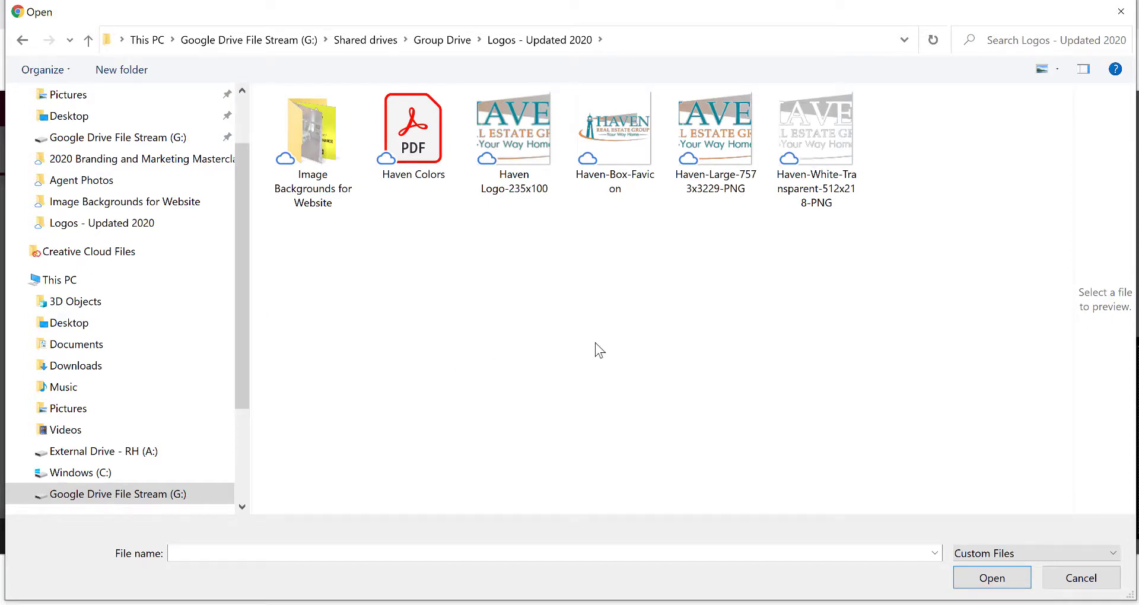
click(825, 147)
Upload the logo, give it alt text 'Haven Real Estate Group', and insert it.
click(989, 579)
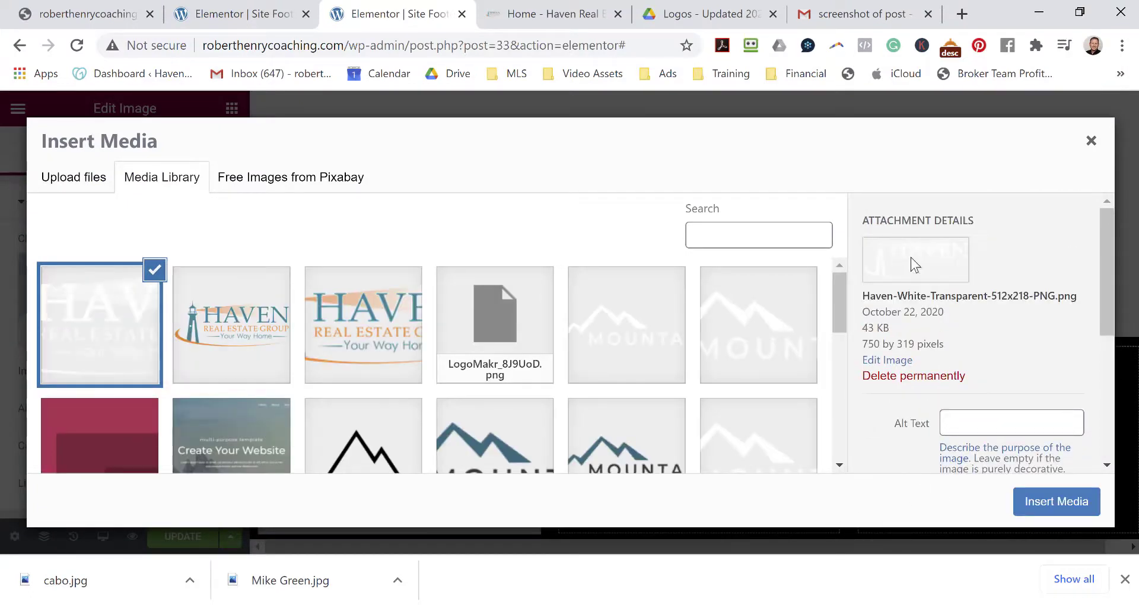
scroll(999, 374, down, 1)
scroll(998, 391, up, 1)
click(988, 419)
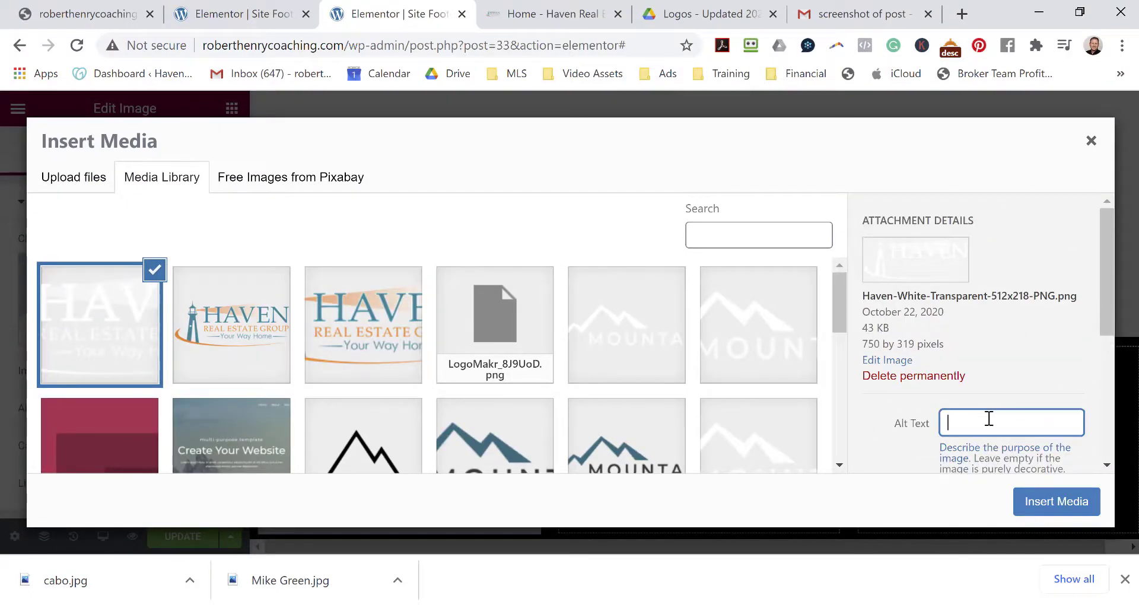
text(Haven Real Estate Group)
click(1058, 511)
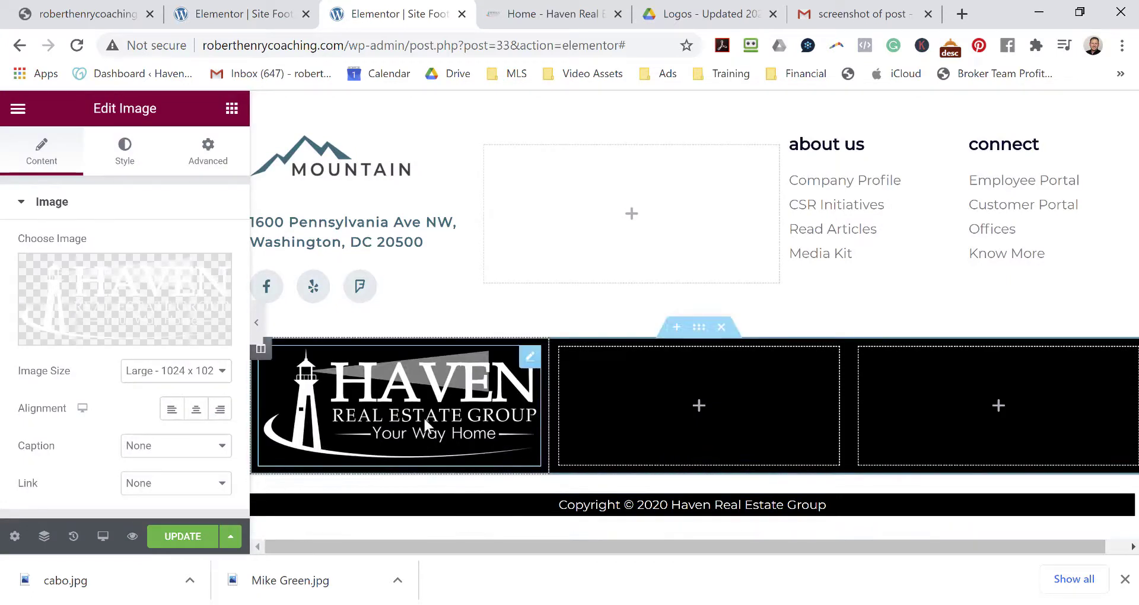
Set the logo's Image Size to Custom with a height of 50.
click(220, 376)
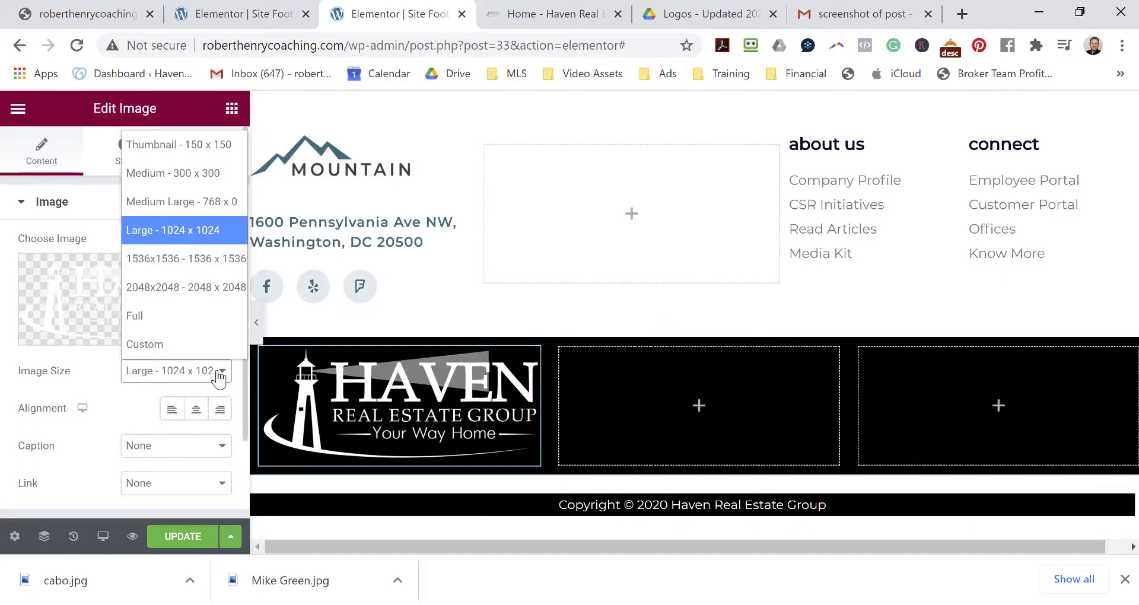
click(212, 146)
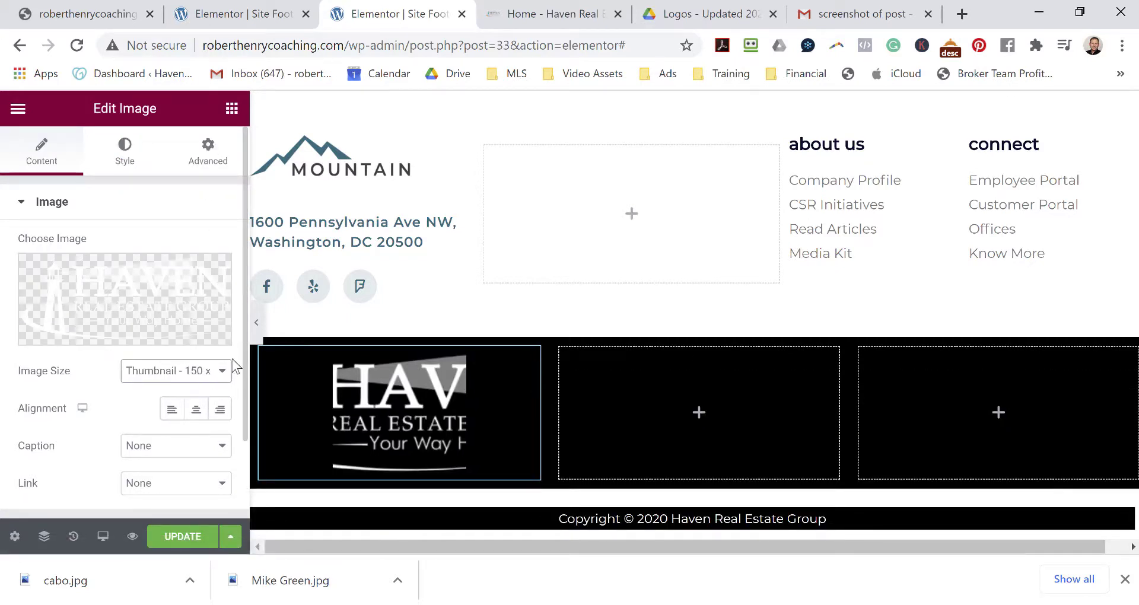
click(226, 374)
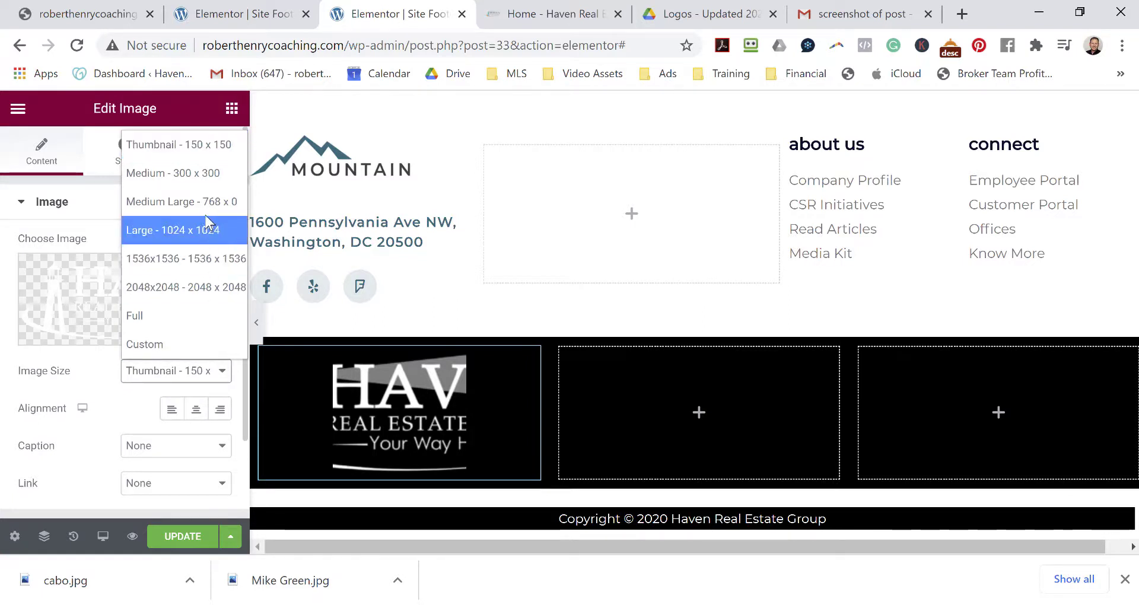
click(165, 342)
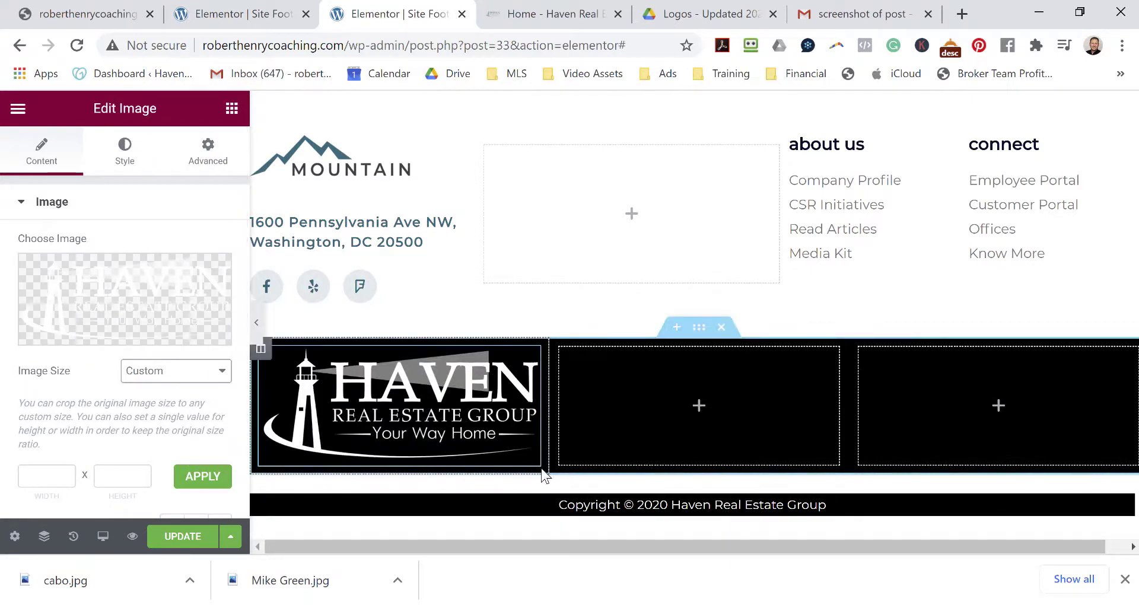
click(121, 474)
text(100)
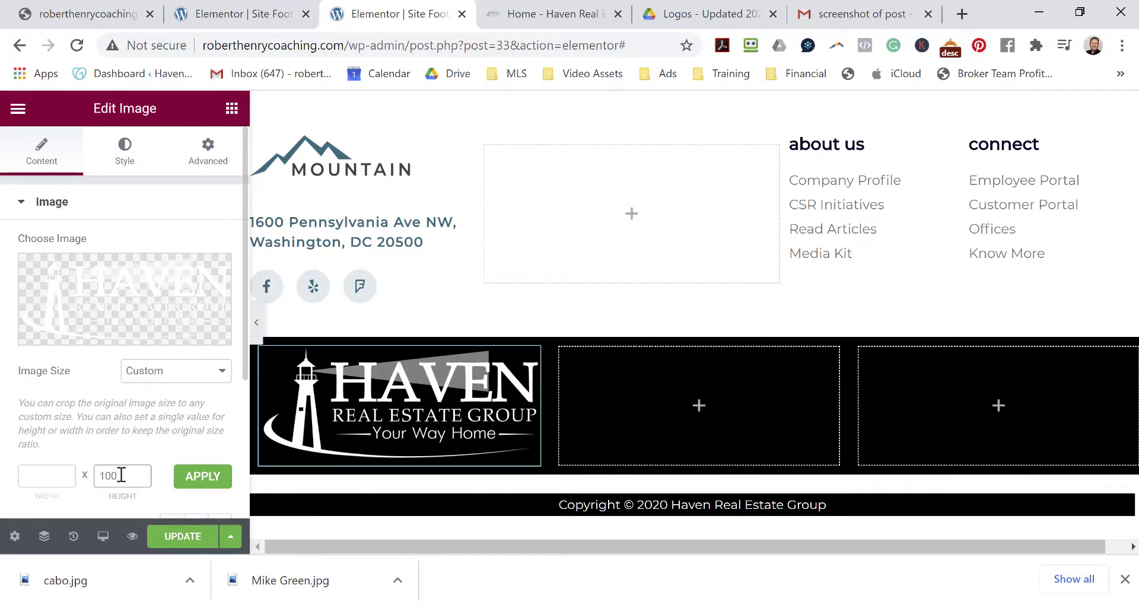
click(177, 476)
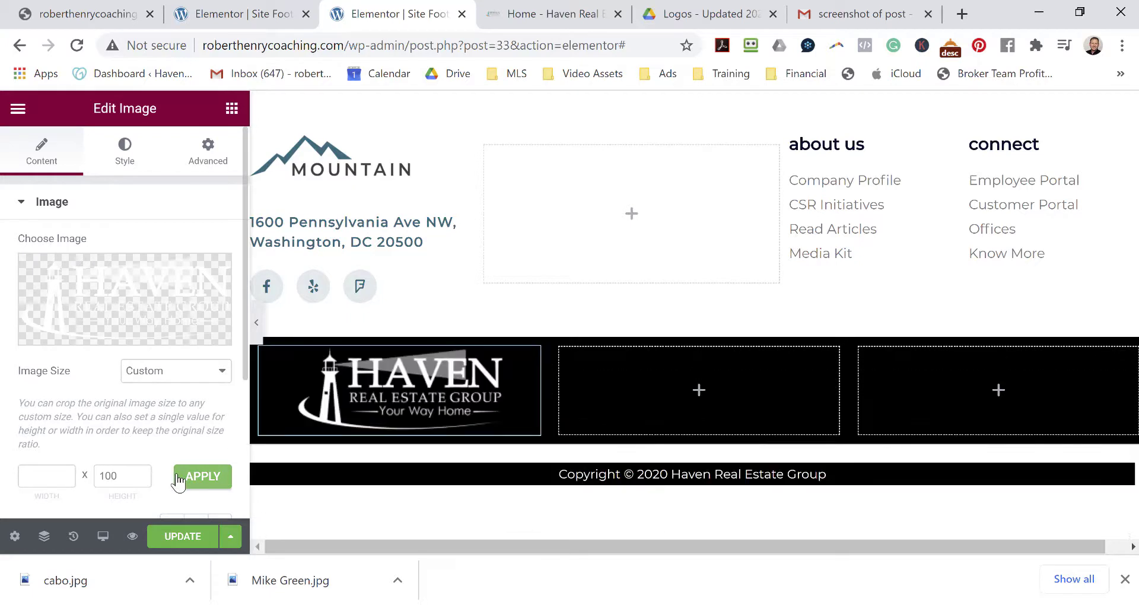
drag(125, 475, 86, 482)
text(50)
click(197, 478)
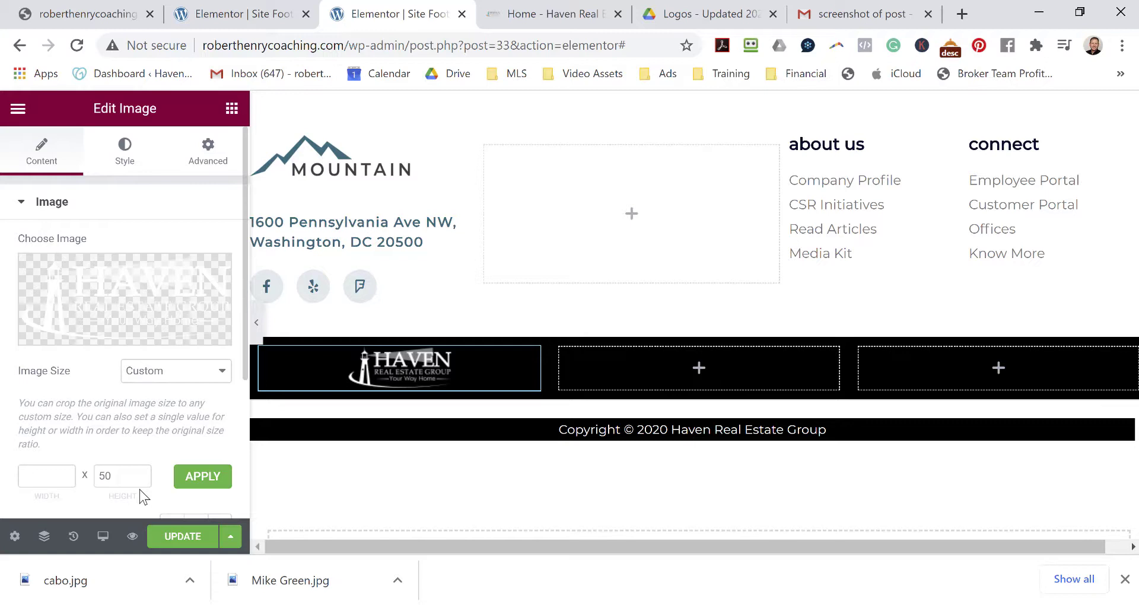
click(699, 369)
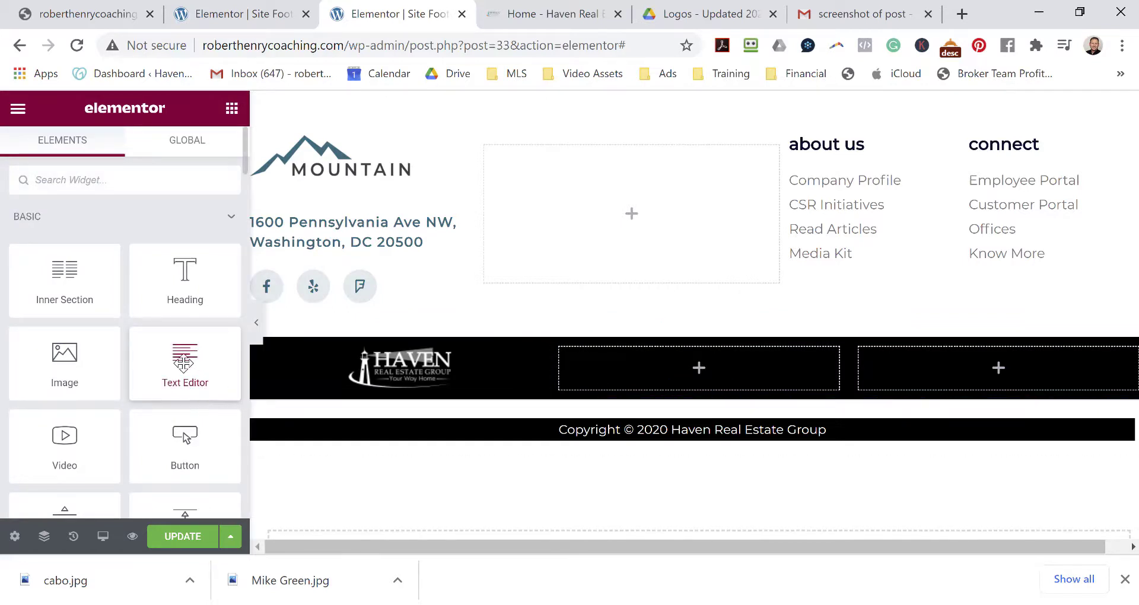
Add a Text Editor to the middle column reading 'Privacy Policy Terms of Use'.
drag(183, 363, 689, 362)
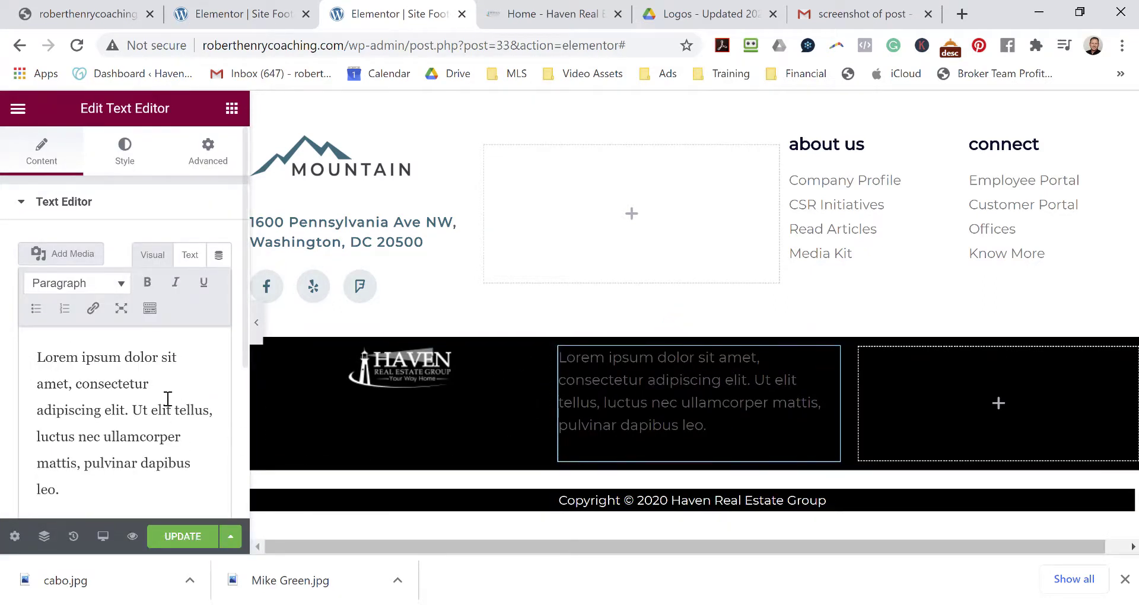
drag(38, 359, 188, 491)
key(BackSpace)
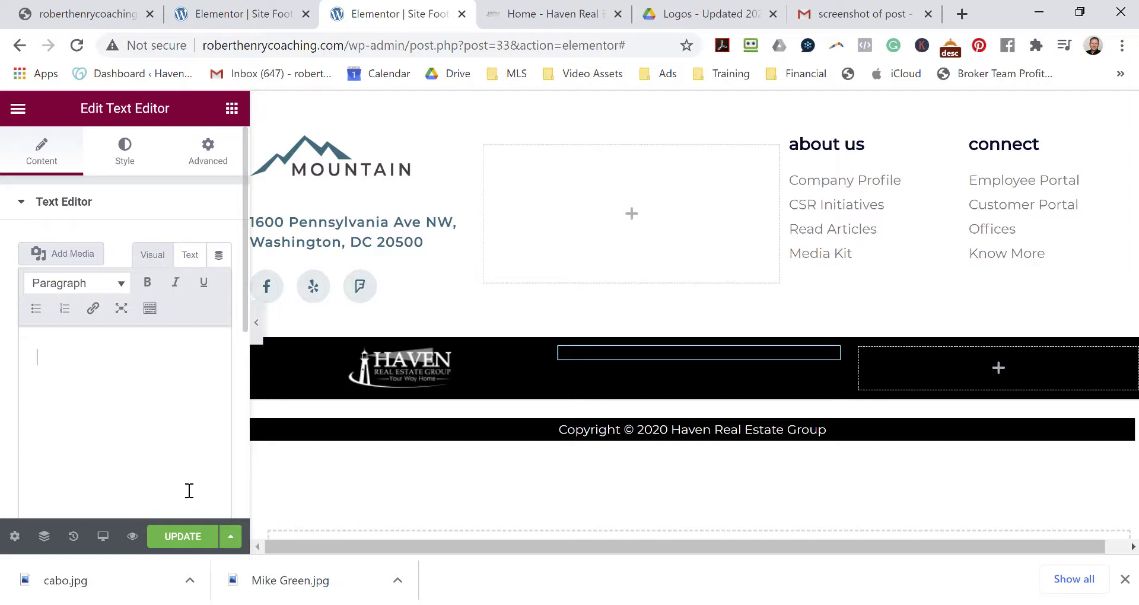
text(Privav)
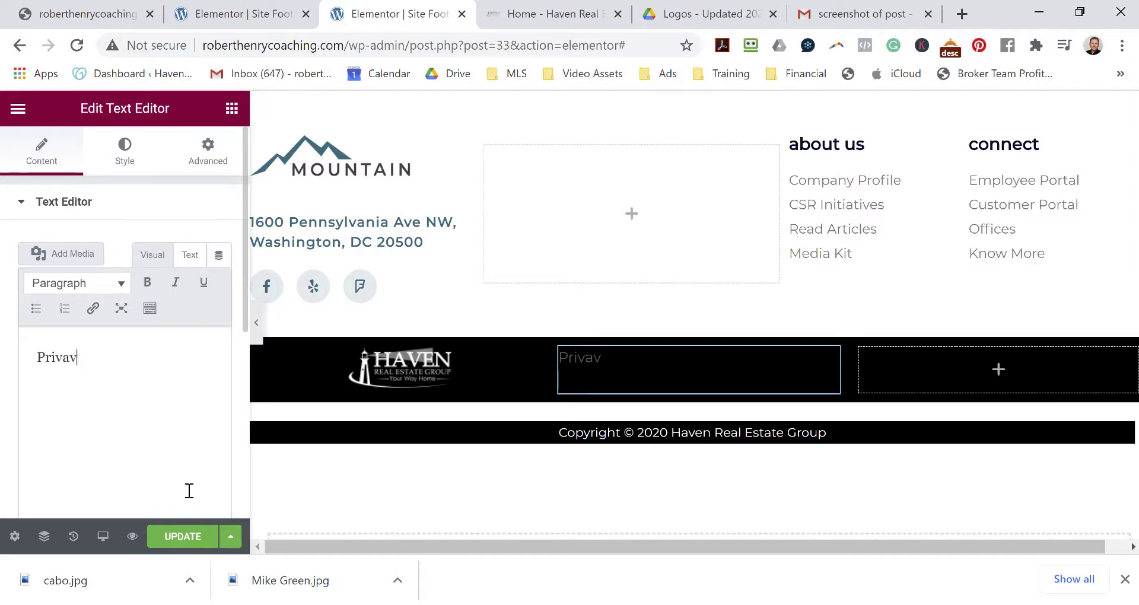
key(BackSpace)
text(cy Policy )
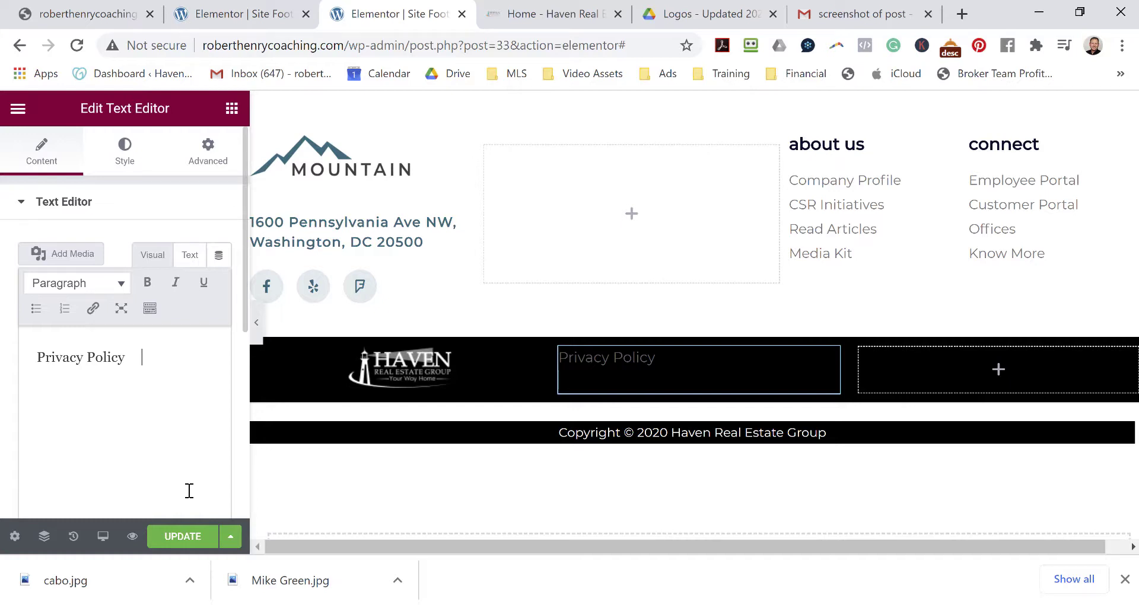
text(   Terms of Use)
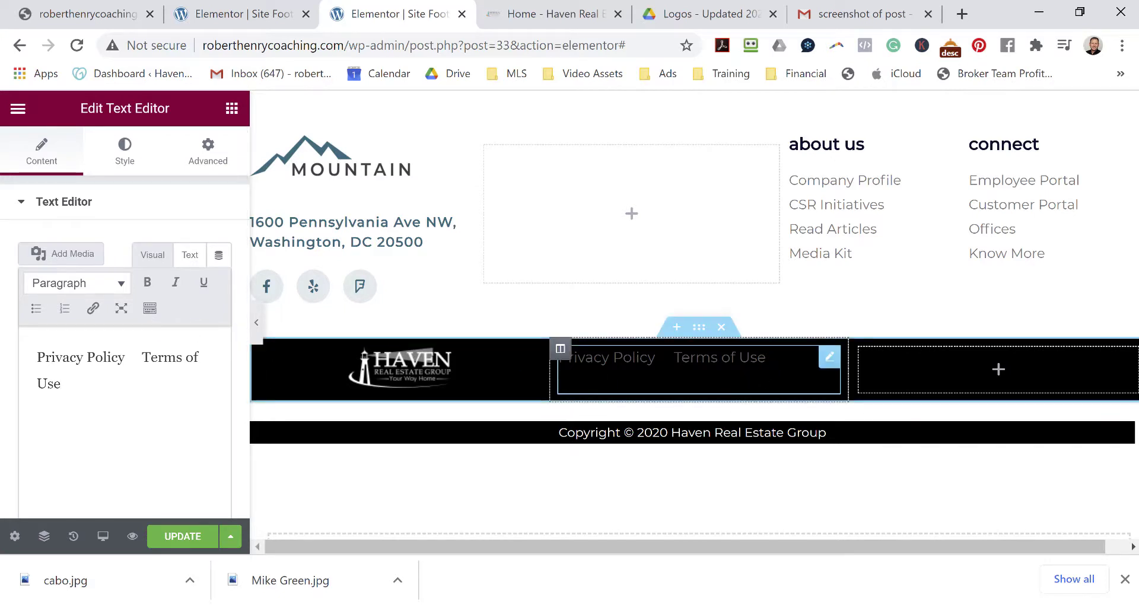
Select 'Privacy Policy' and start adding a link to it.
drag(767, 358, 532, 375)
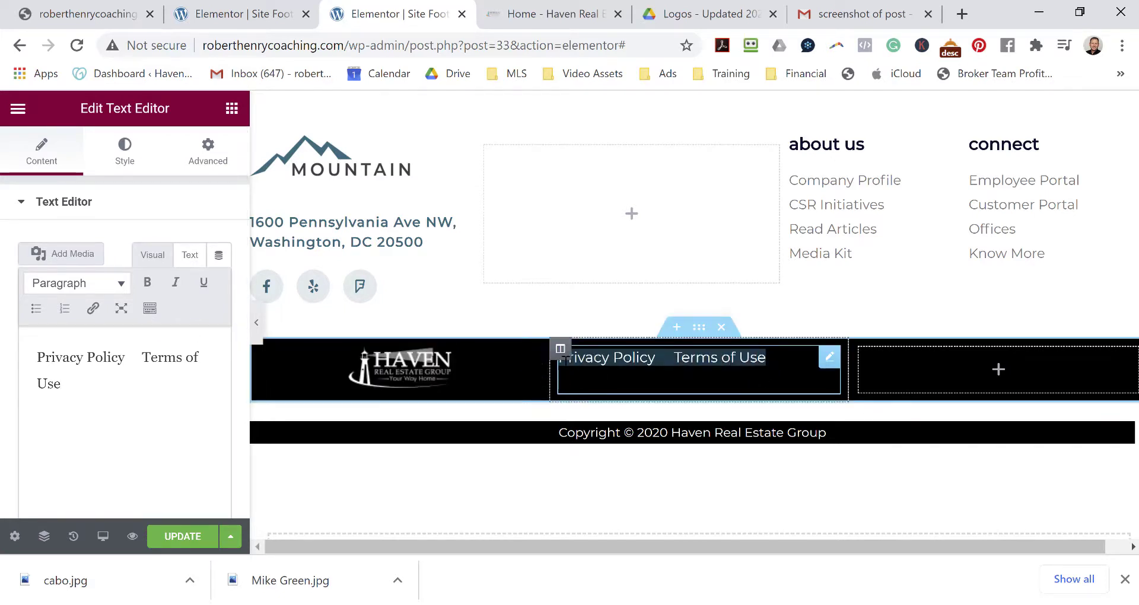
click(767, 358)
drag(656, 358, 568, 359)
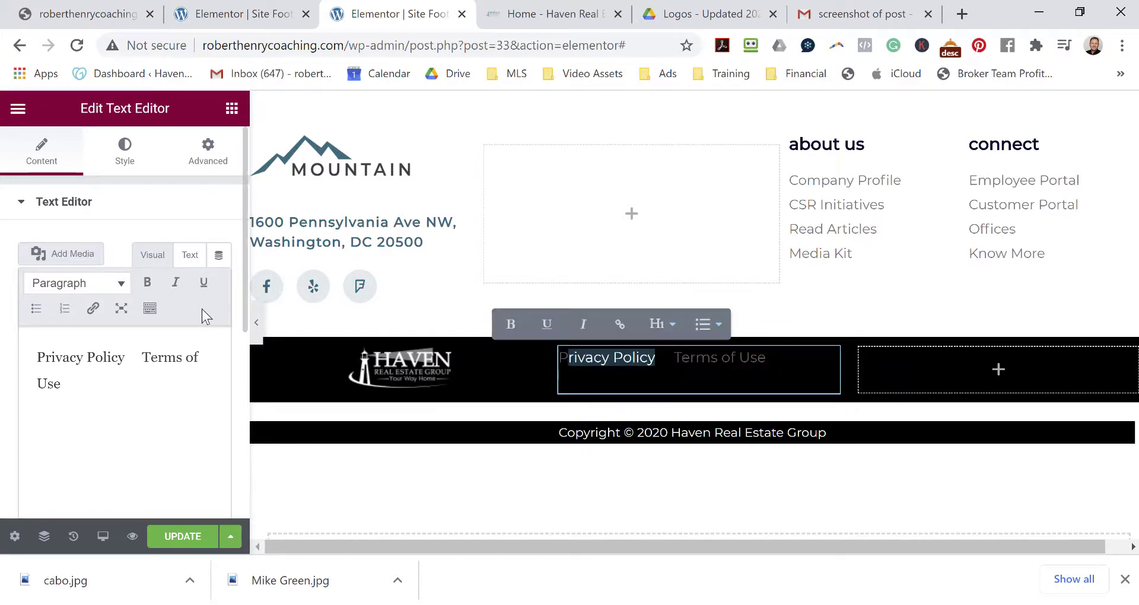
click(93, 309)
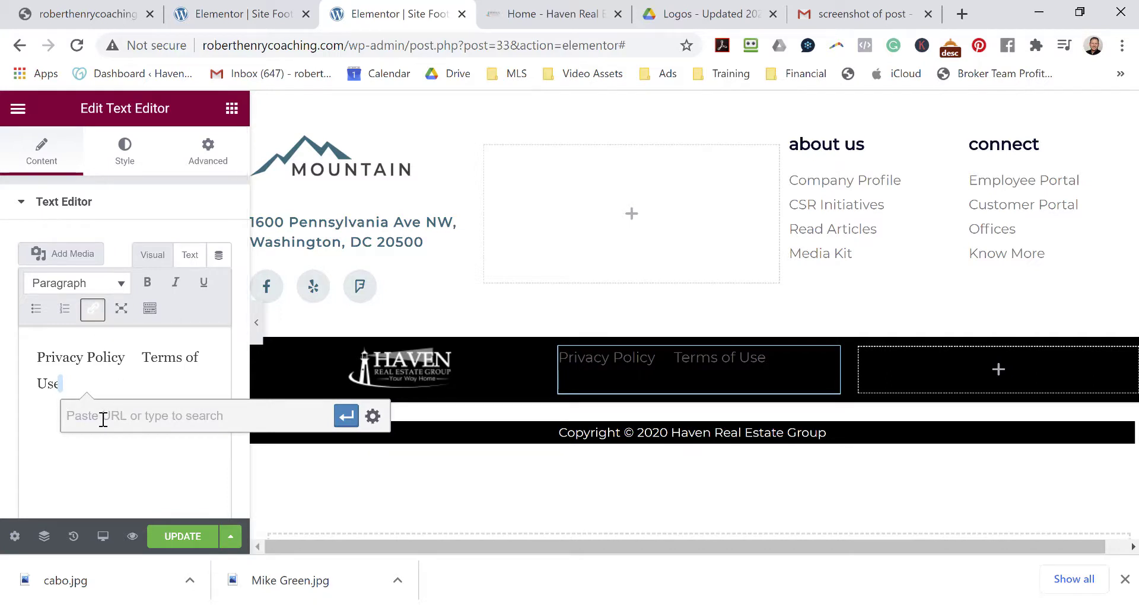
Clear the mistyped link address and delete the stray /terms-of-use text from the footer.
text(/terms)
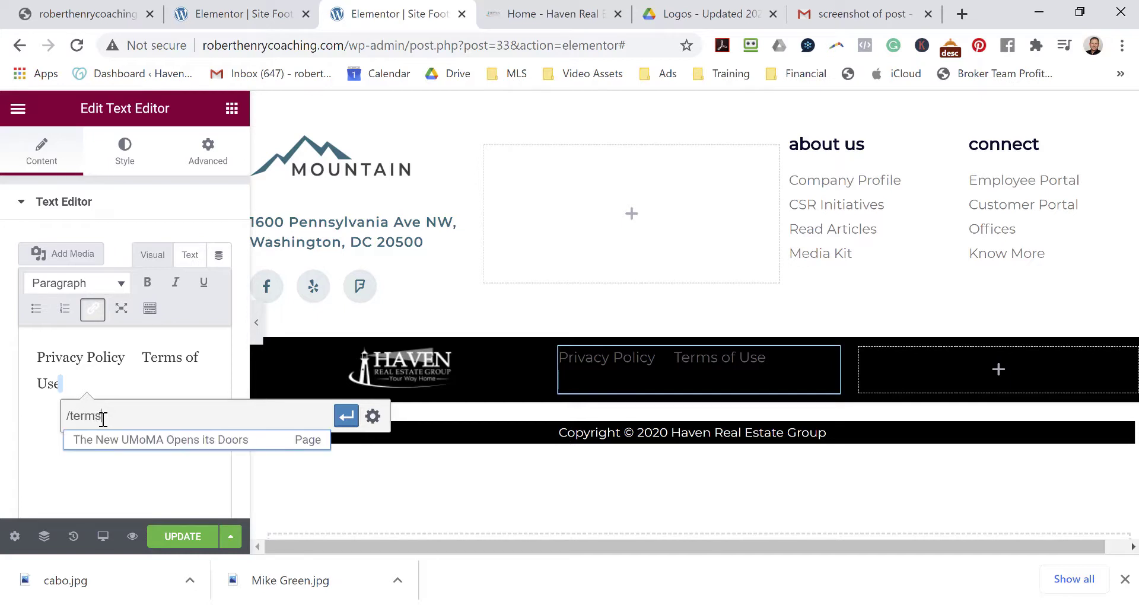
text(-of-use)
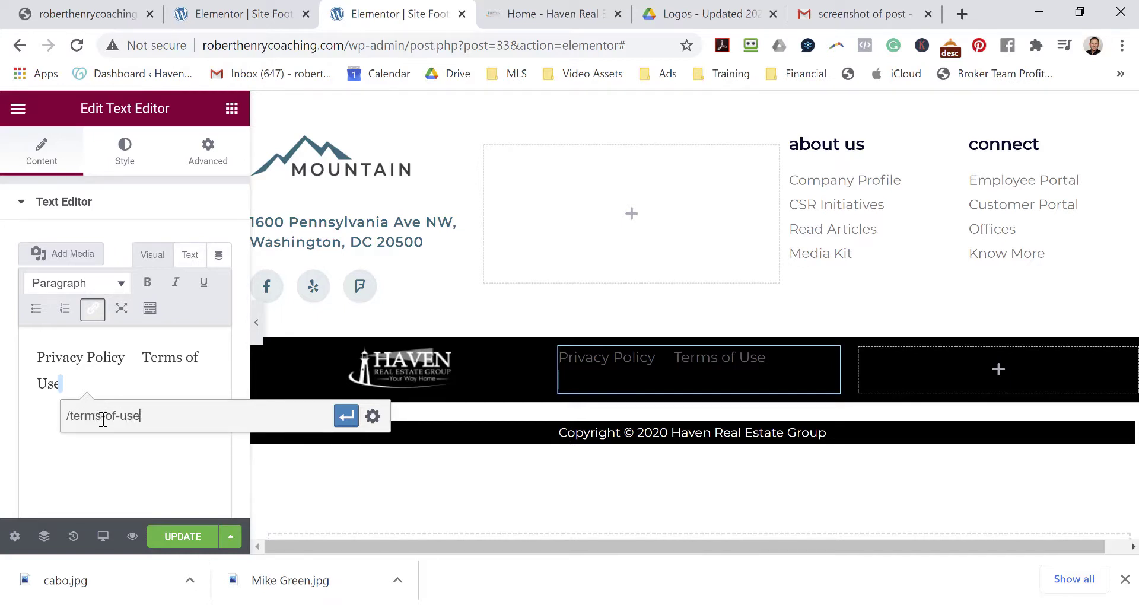
click(346, 417)
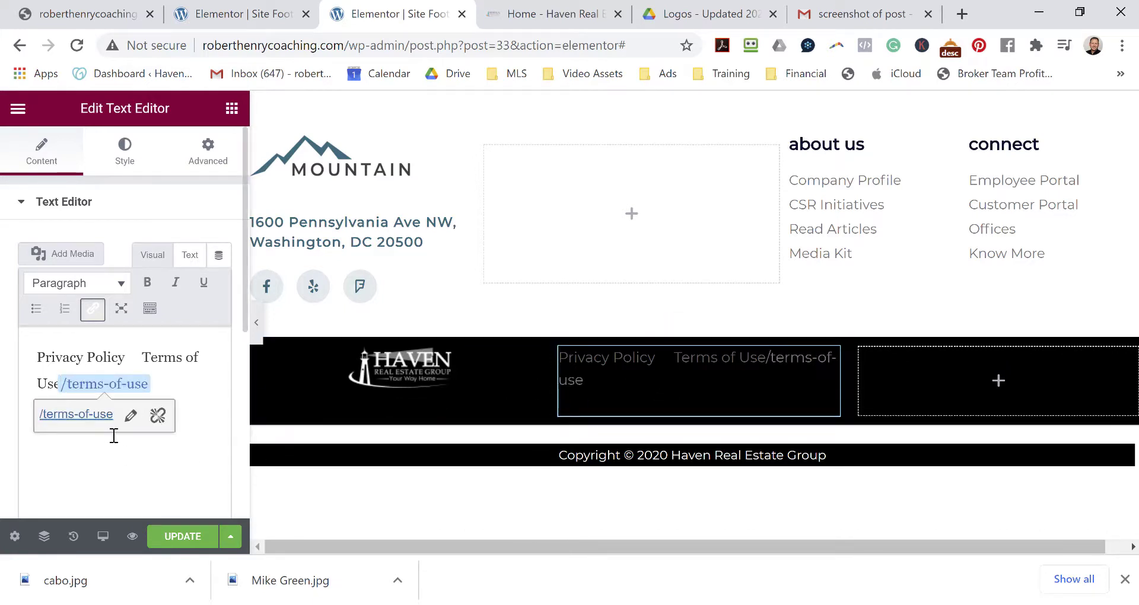
click(177, 380)
drag(149, 383, 61, 384)
key(BackSpace)
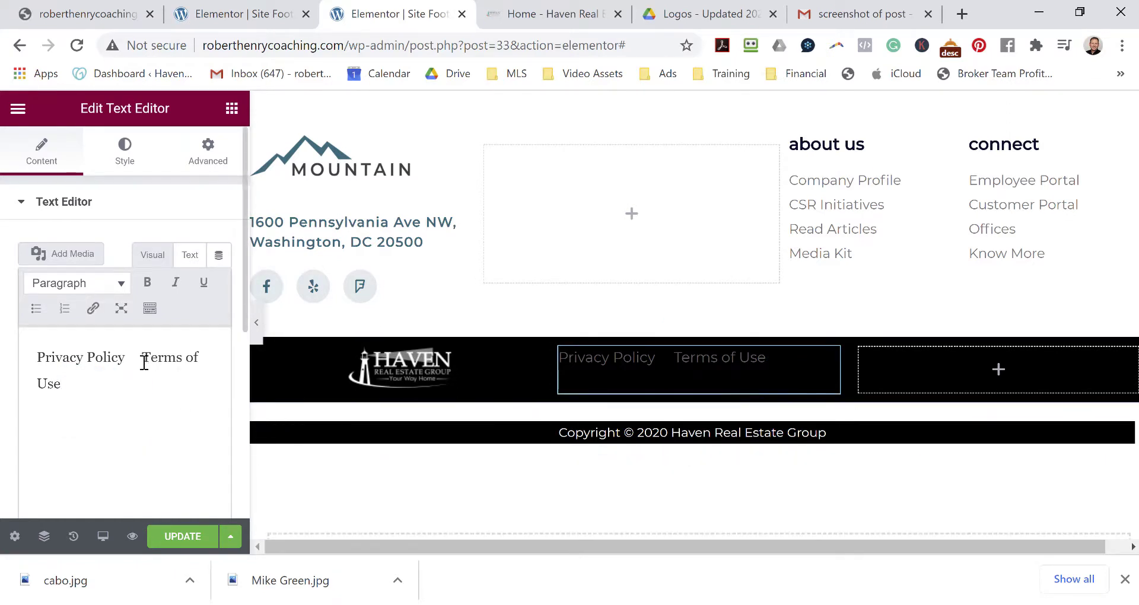
Link the words 'Terms of Use' to /terms-of-use.
drag(143, 360, 159, 380)
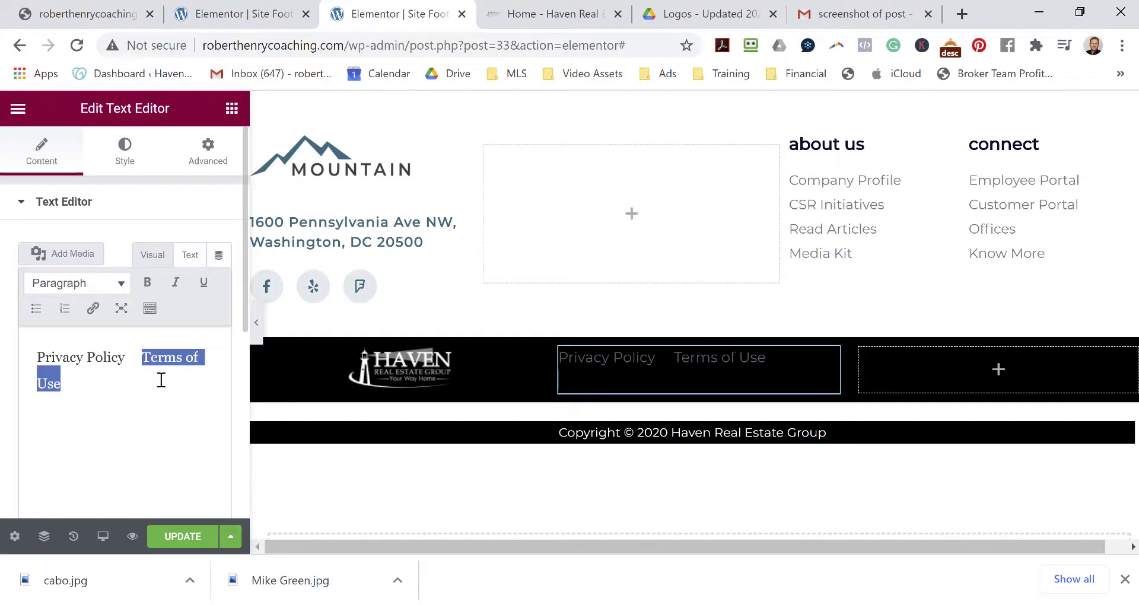
click(93, 309)
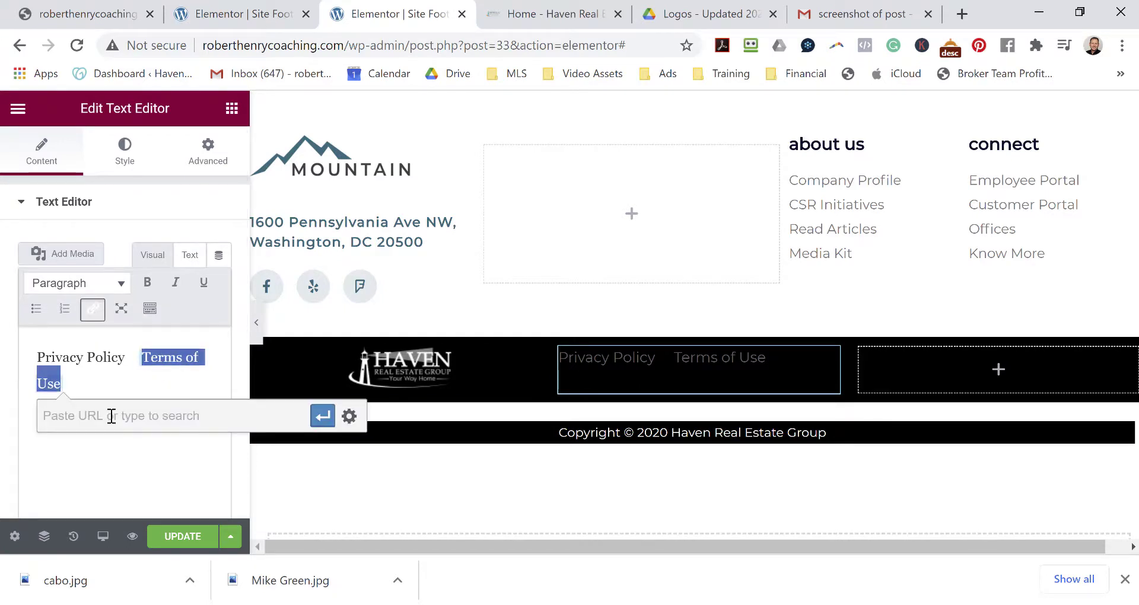
text(/terms-of-use)
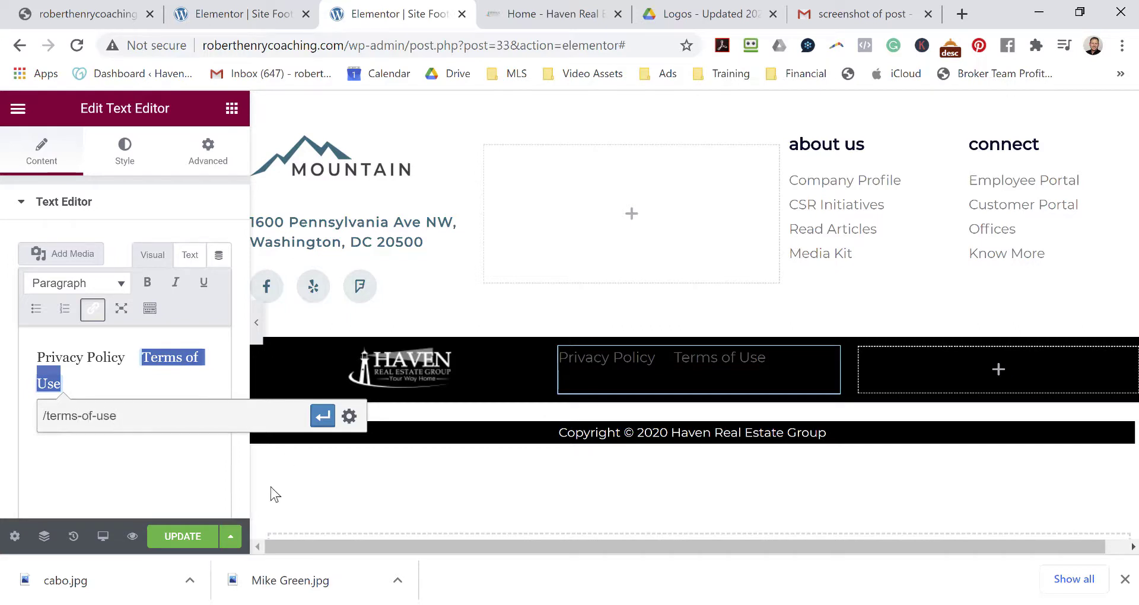
click(322, 416)
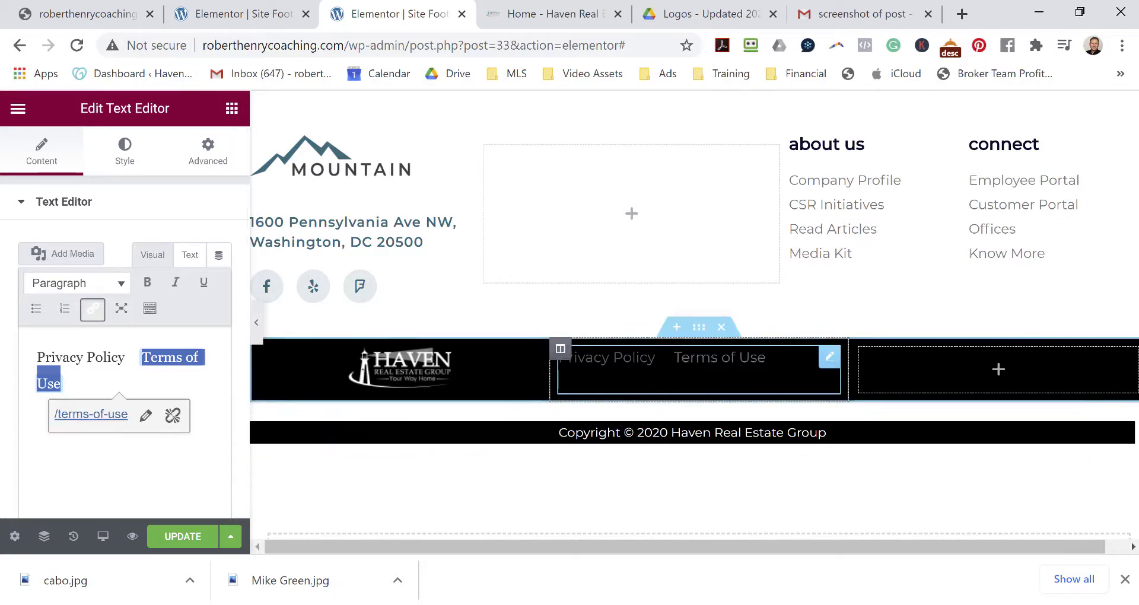
drag(657, 359, 561, 364)
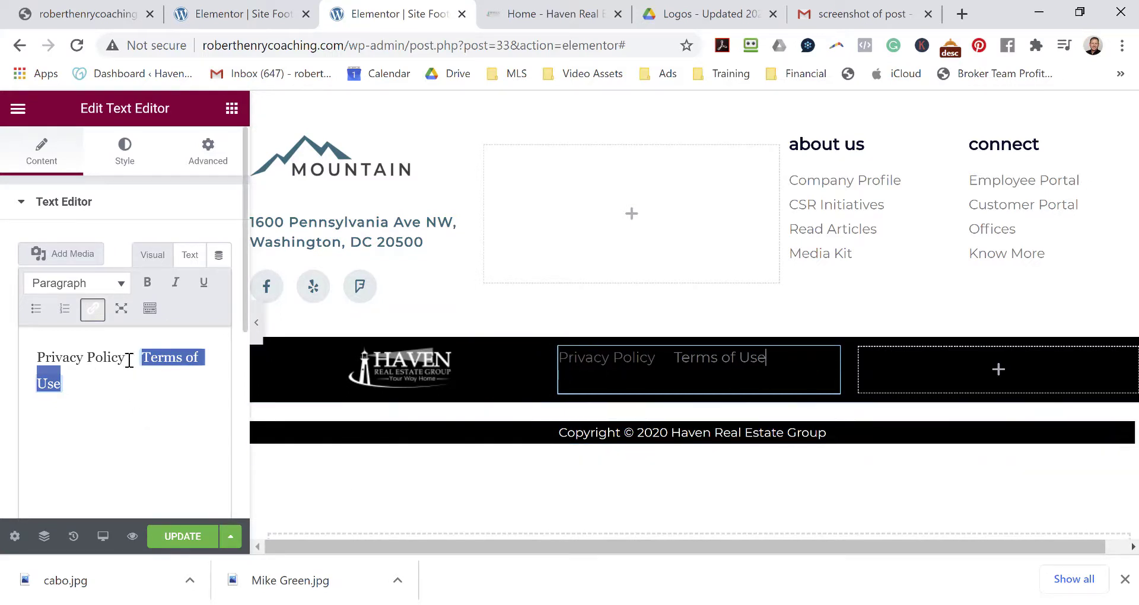
Link 'Privacy Policy' to /privacy-policy and add a '|' separator after it.
drag(127, 359, 36, 357)
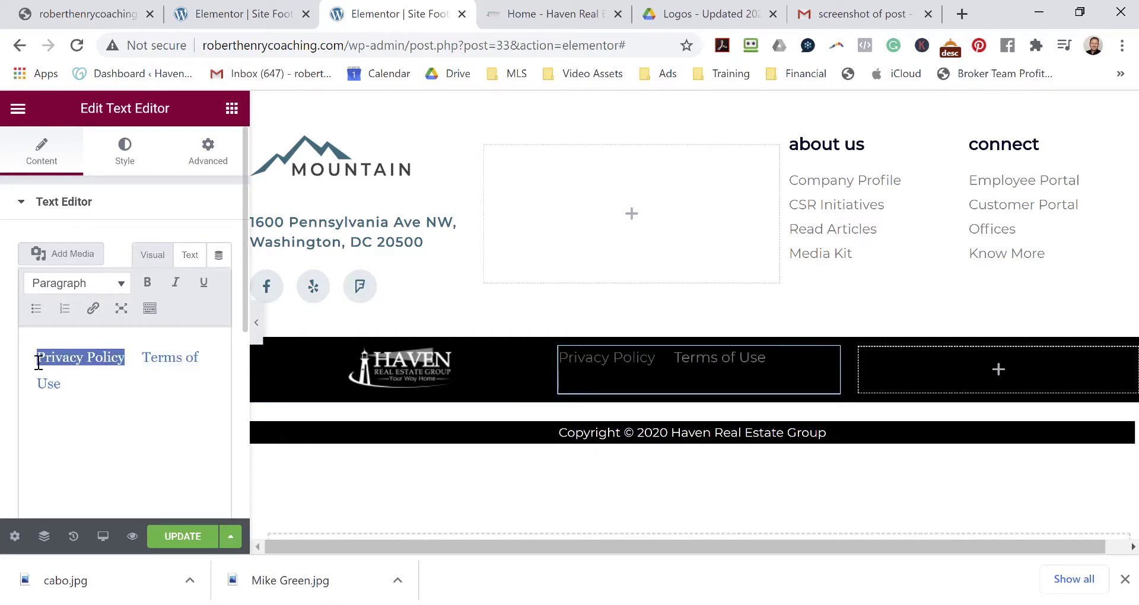
click(92, 309)
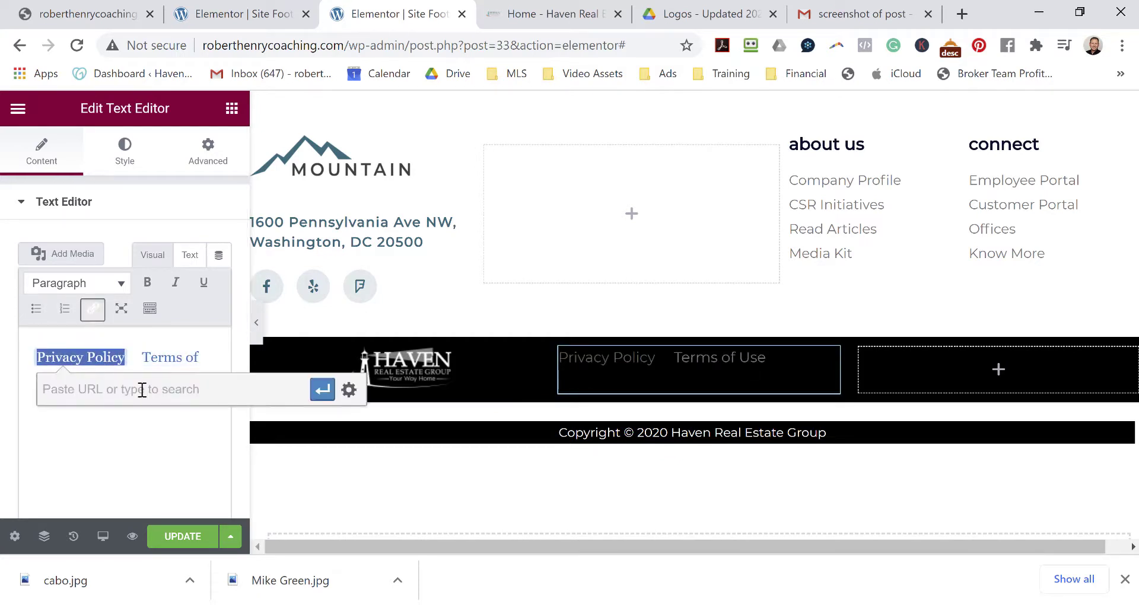
text(/privacy-policy)
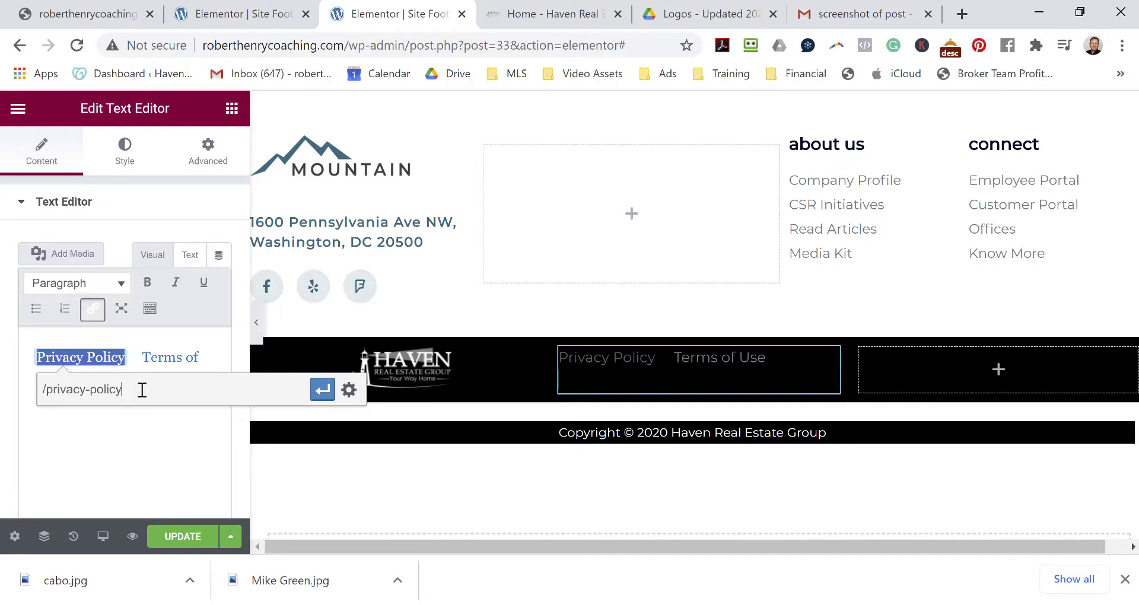
click(322, 389)
click(132, 357)
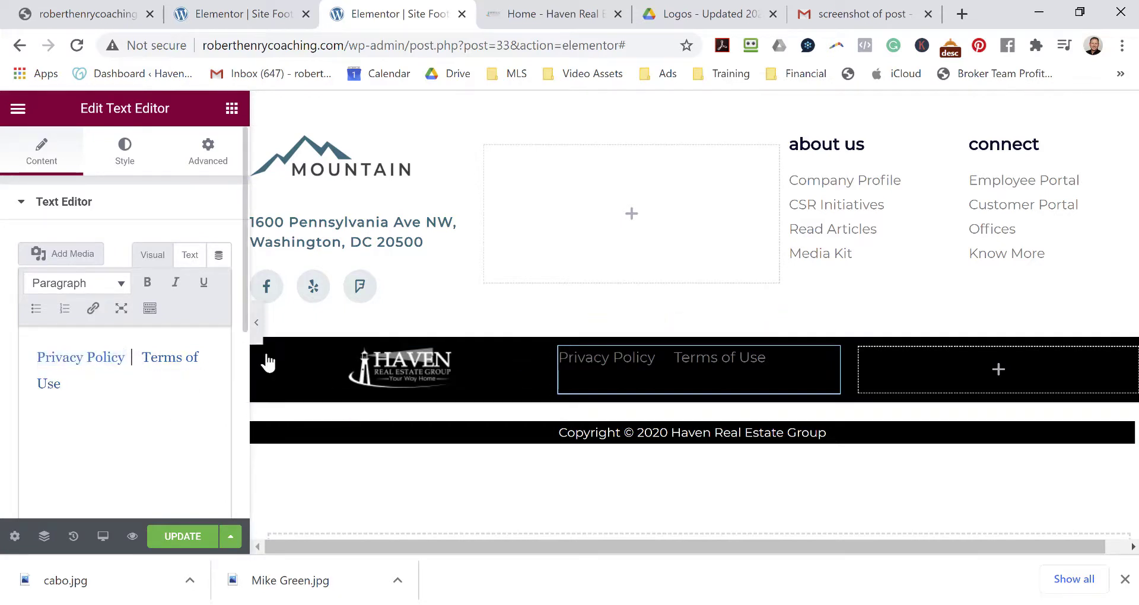
text(| )
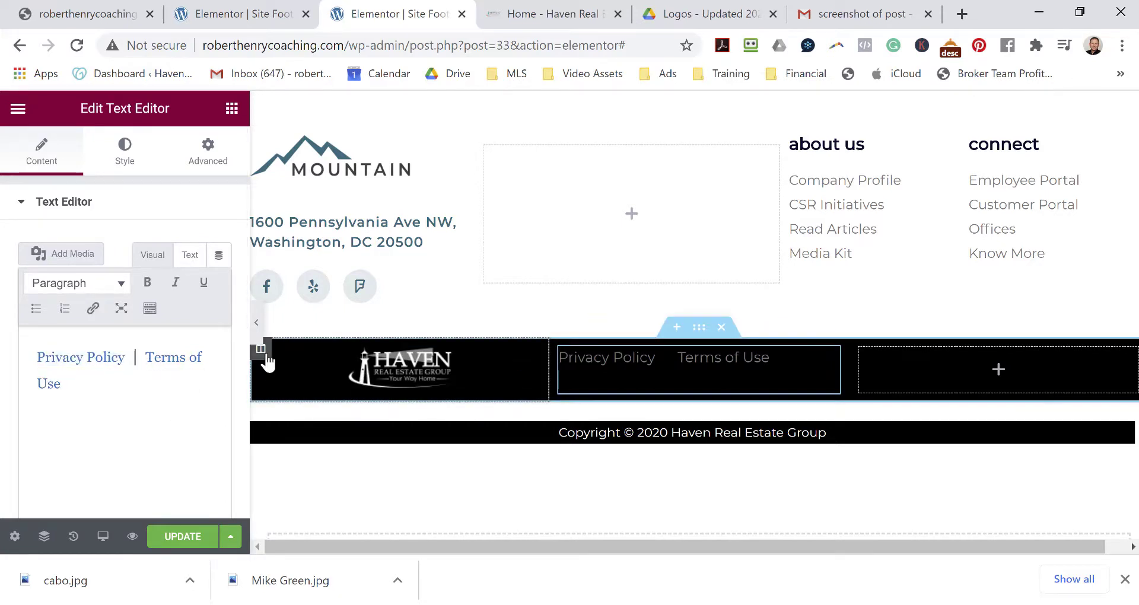
text(|)
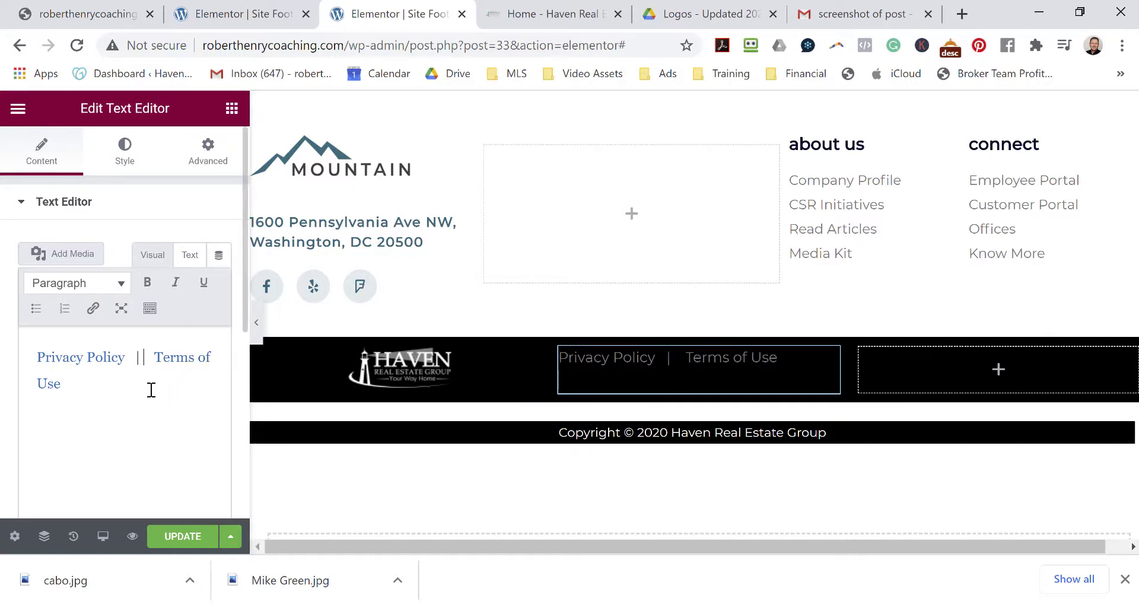
Centre the Privacy Policy | Terms of Use line.
click(149, 310)
drag(79, 473, 40, 422)
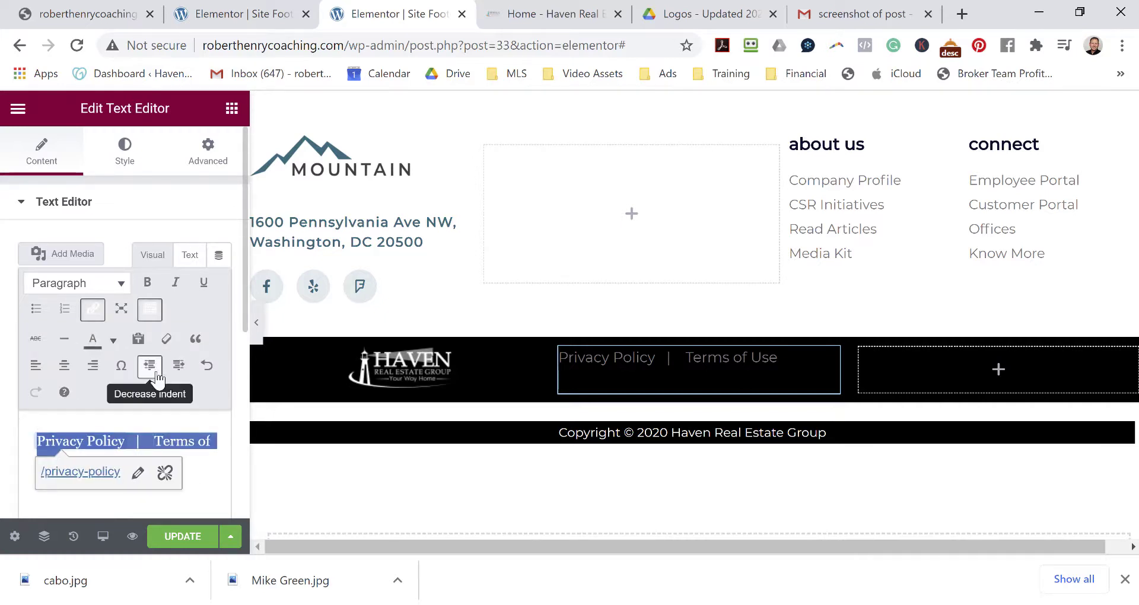
click(66, 368)
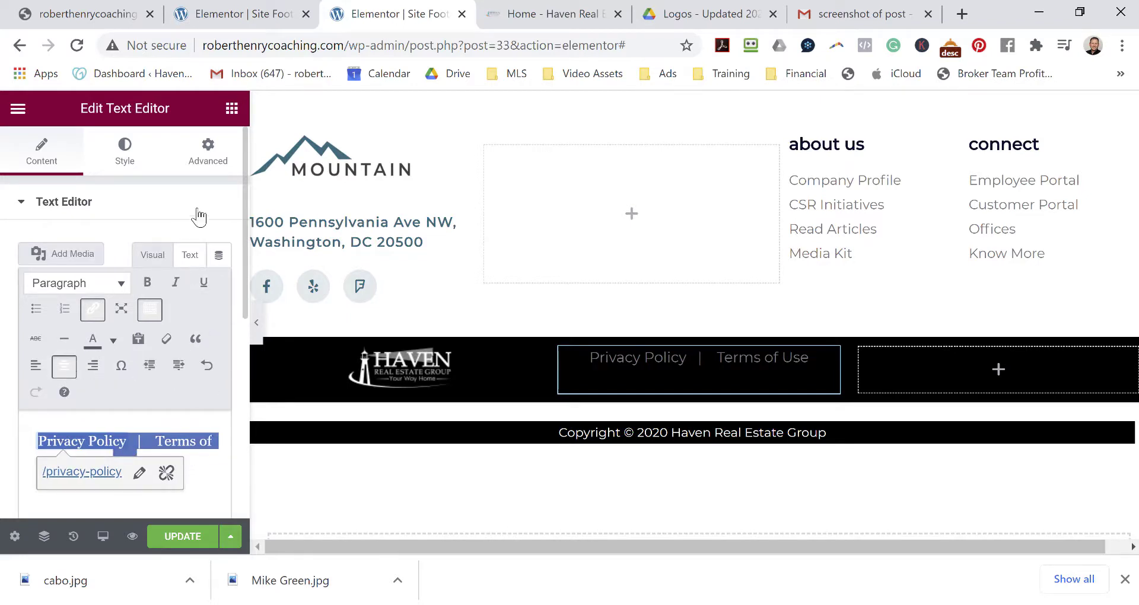
Set the text block's Style text colour to #FFFFFF.
click(123, 153)
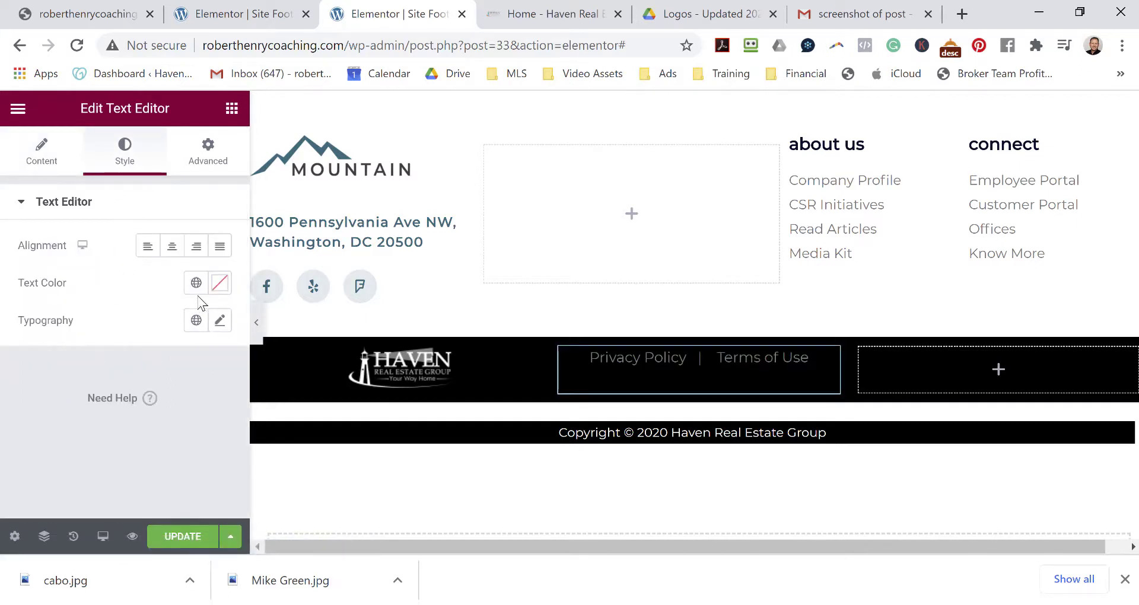
click(220, 283)
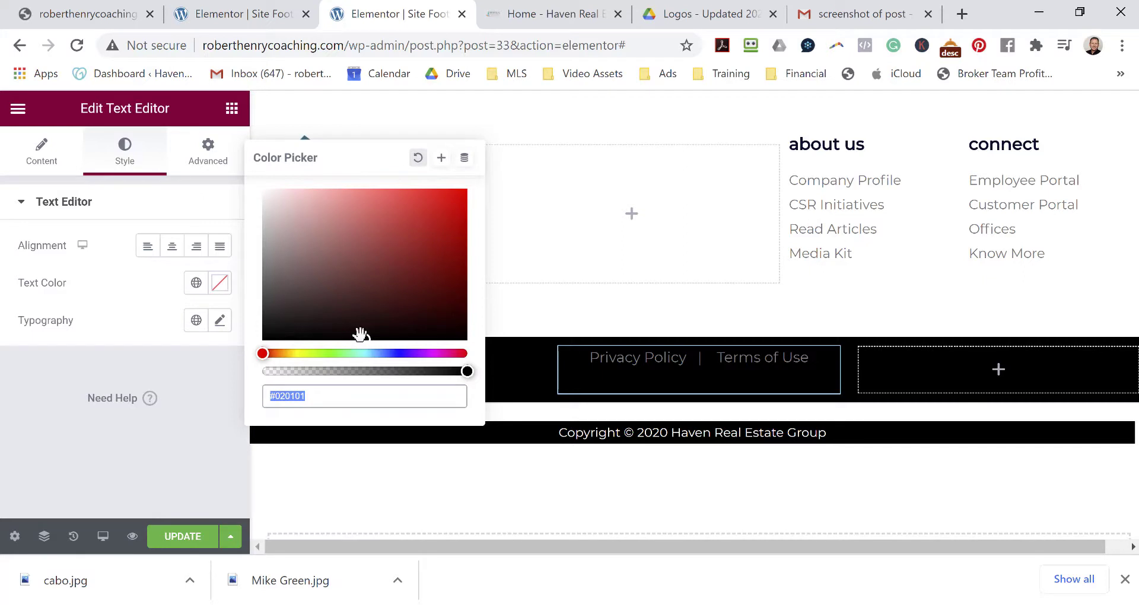
text(#FFFFFF)
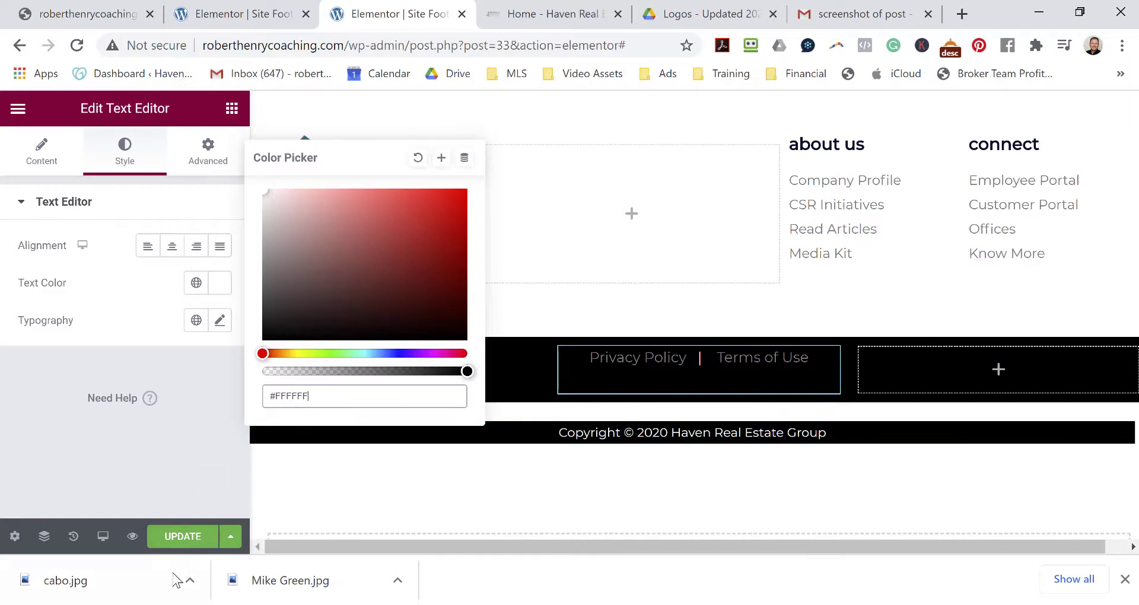
click(179, 543)
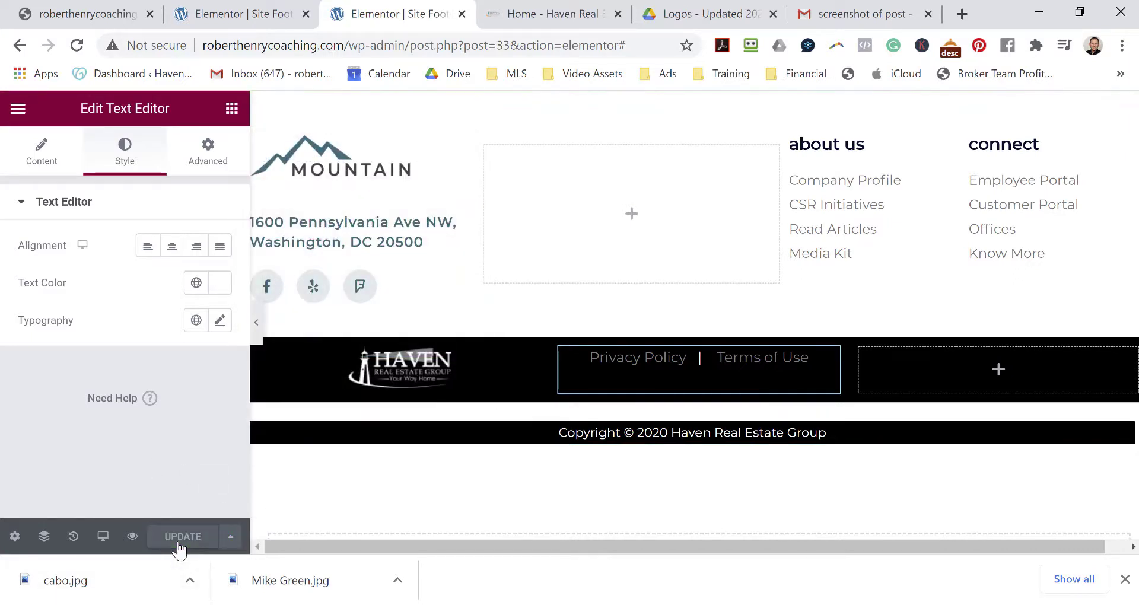
Recolour the selected links white using the editor's text colour palette.
click(41, 155)
drag(158, 465, 35, 440)
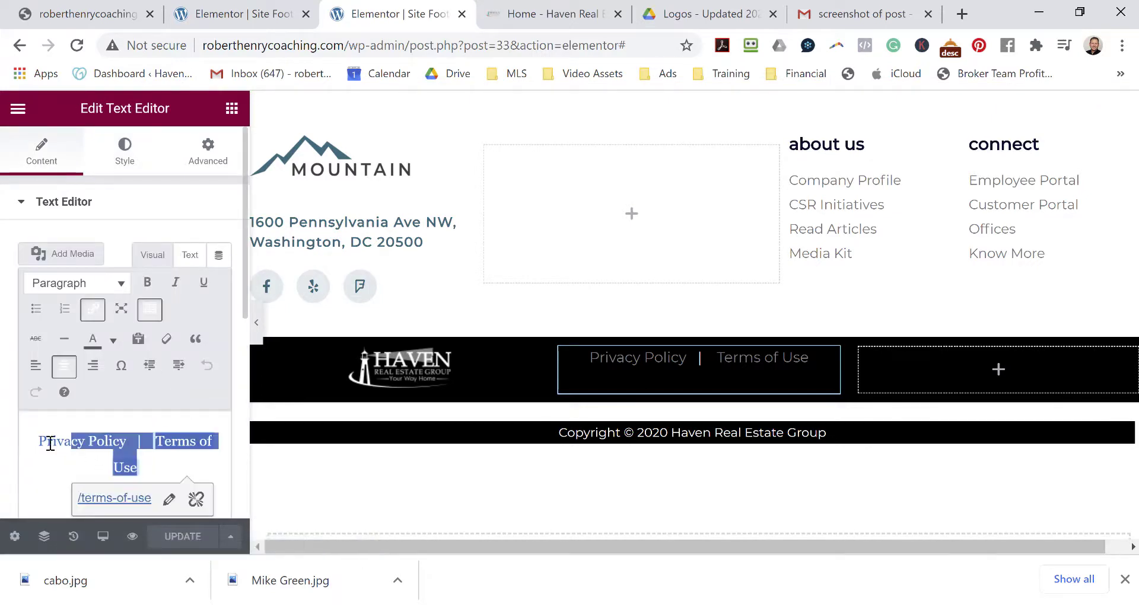
click(114, 339)
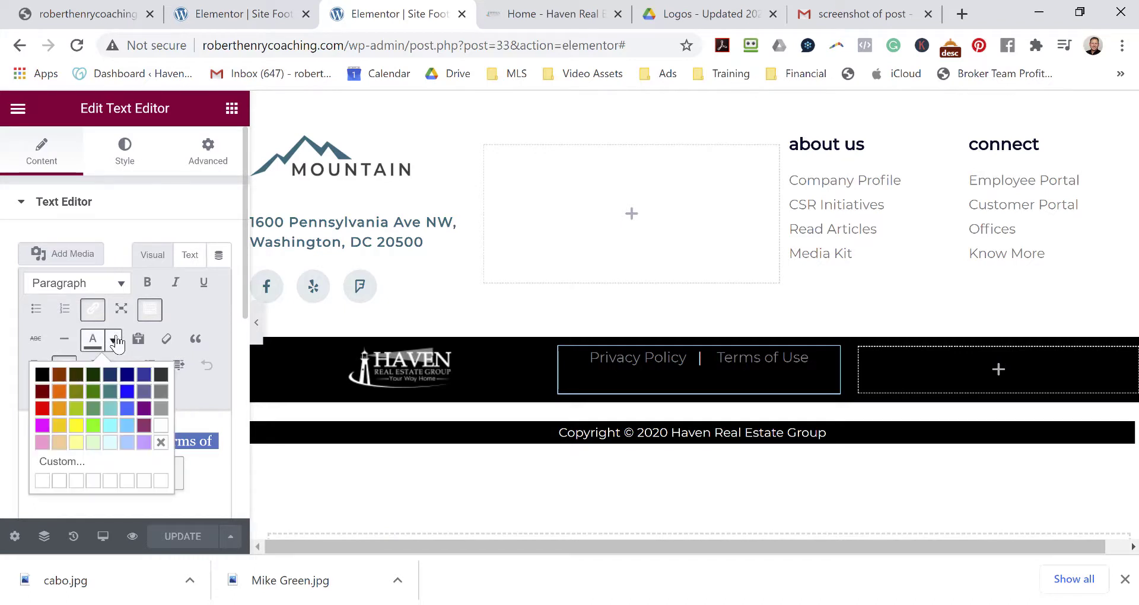
click(164, 424)
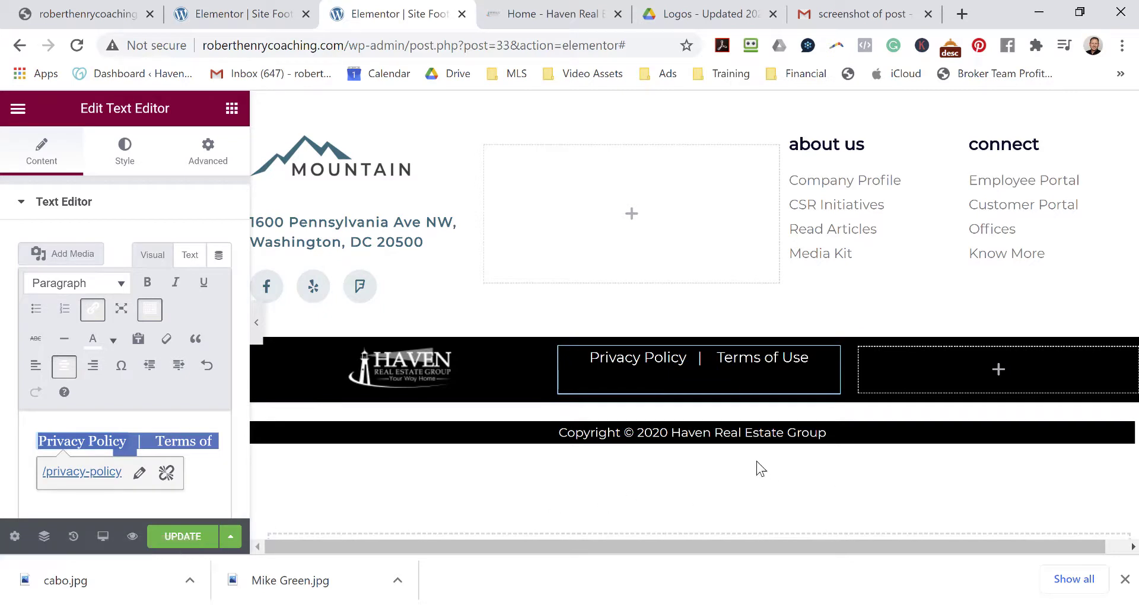
click(1006, 379)
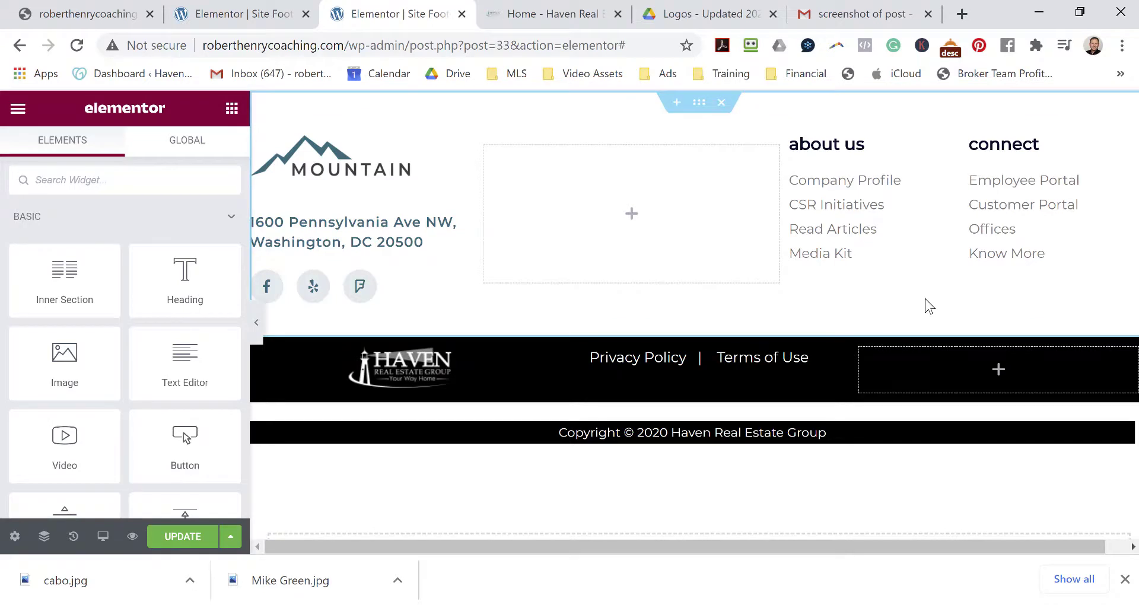
Drop a Default Button widget into the footer's right column and label it 'Contact'.
drag(187, 442, 987, 369)
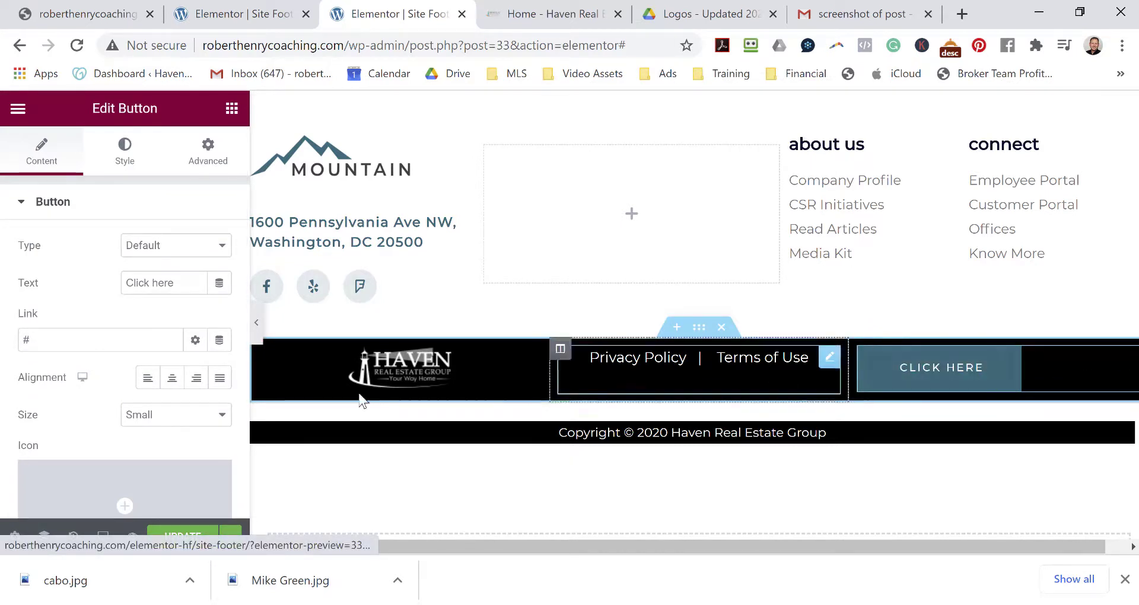
click(194, 253)
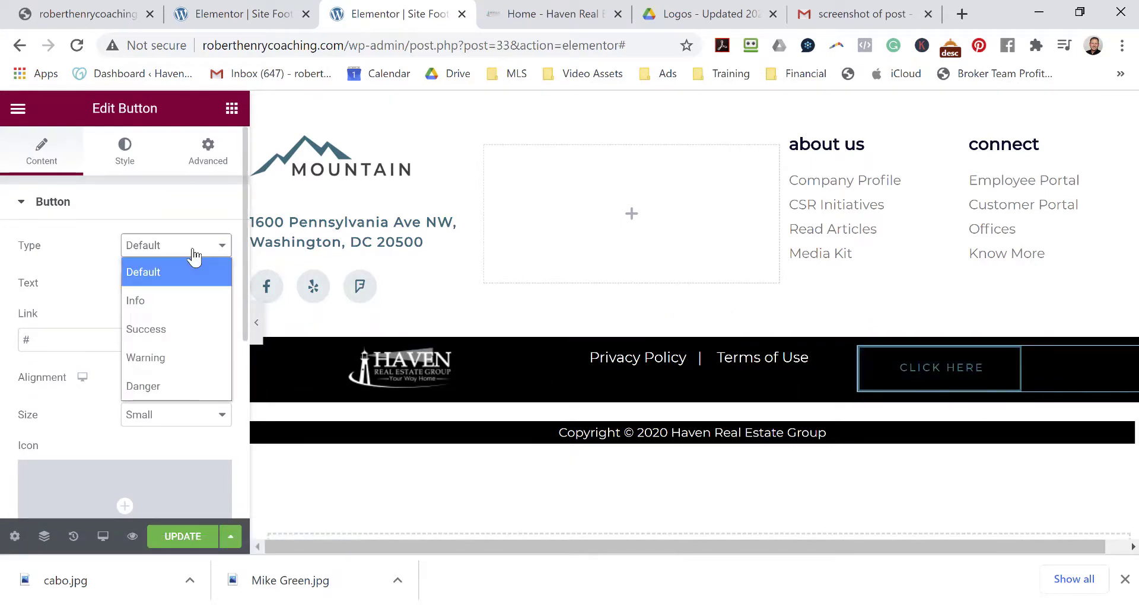
click(194, 254)
click(187, 288)
triple_click(127, 280)
text(Contact)
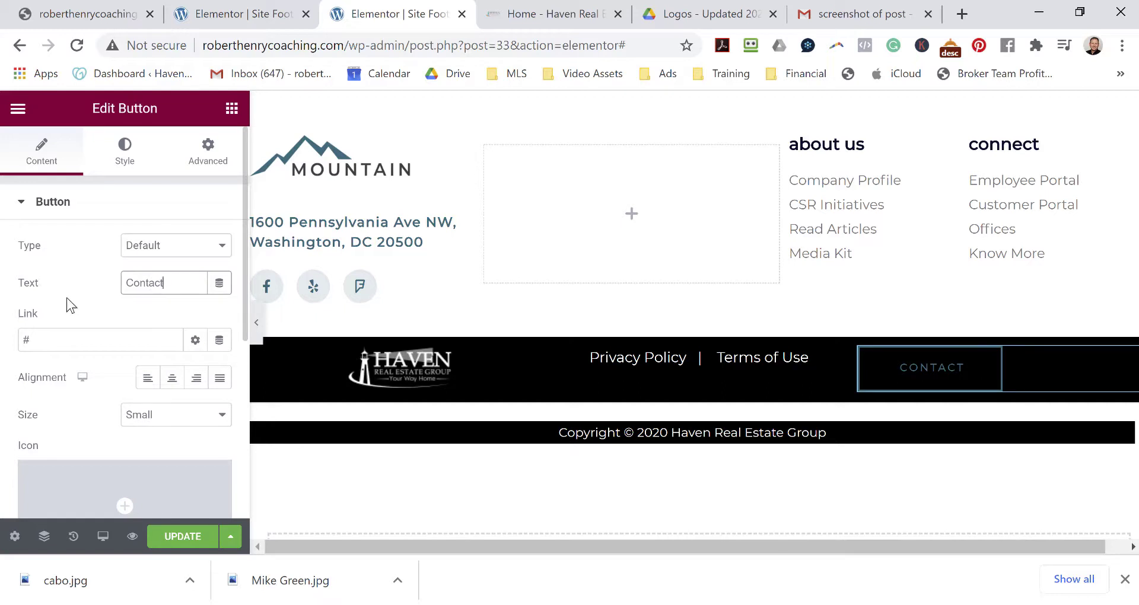
Set the button's link to /contact and centre it in the column.
triple_click(43, 338)
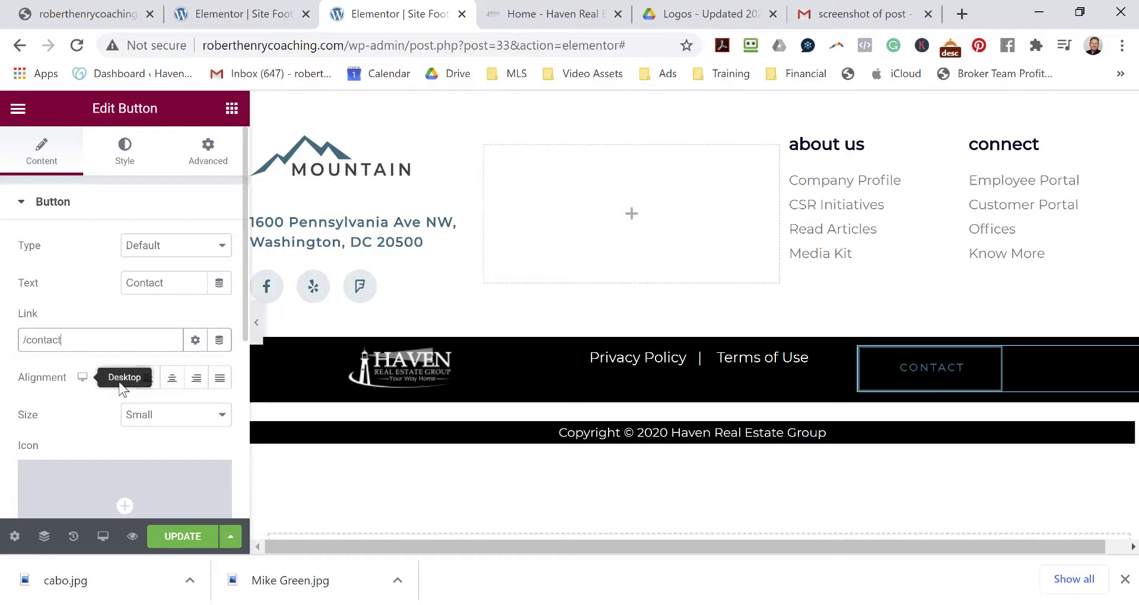
click(170, 382)
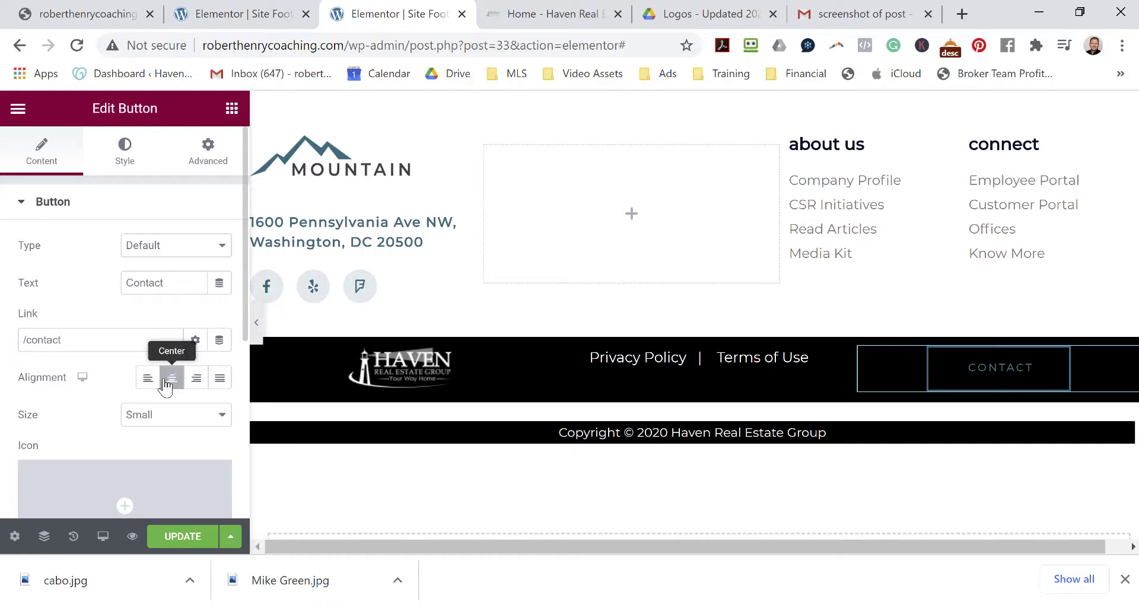
scroll(83, 275, down, 5)
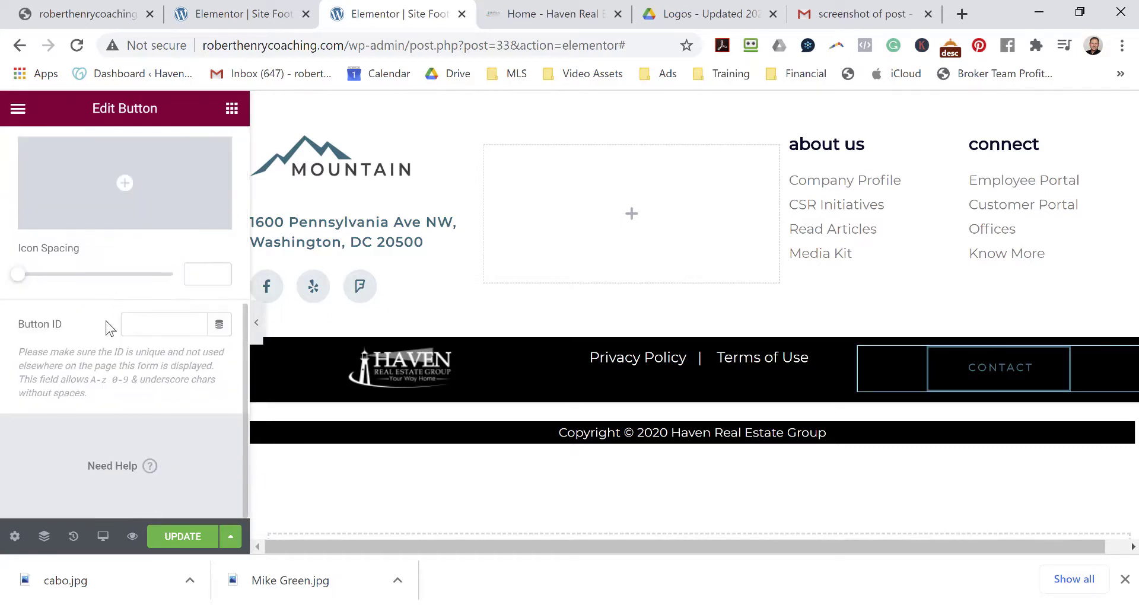
scroll(106, 321, up, 6)
scroll(108, 314, down, 4)
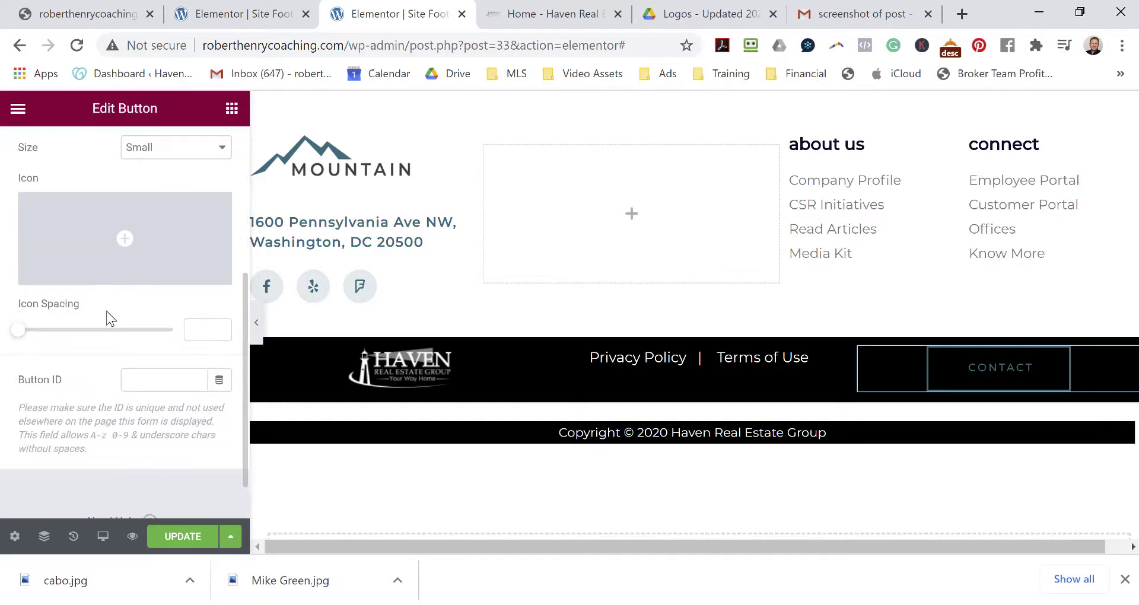
scroll(108, 325, up, 4)
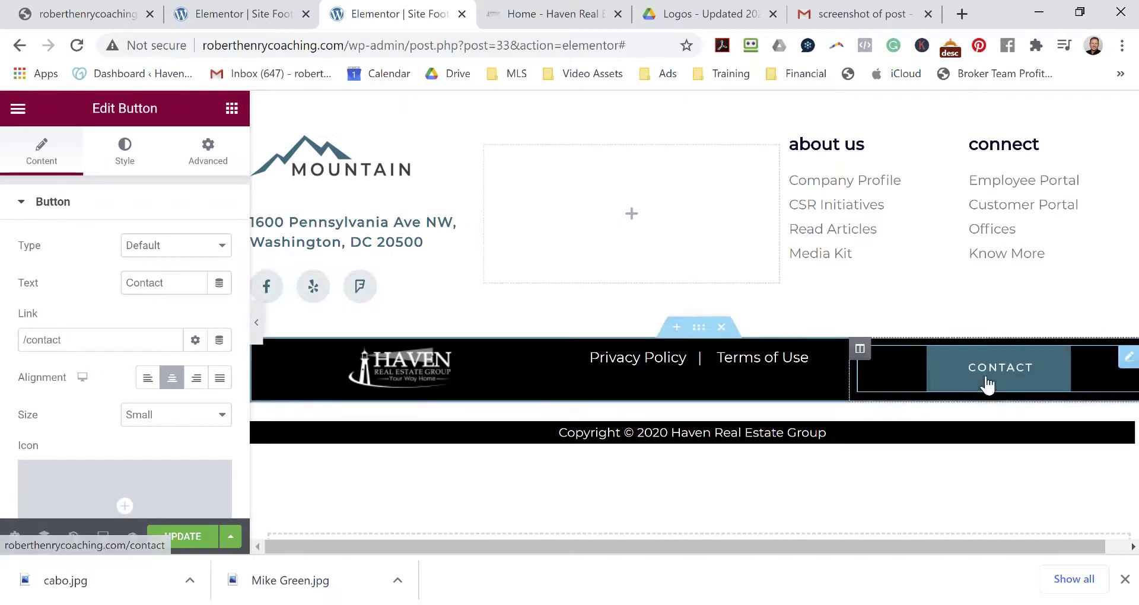
click(129, 153)
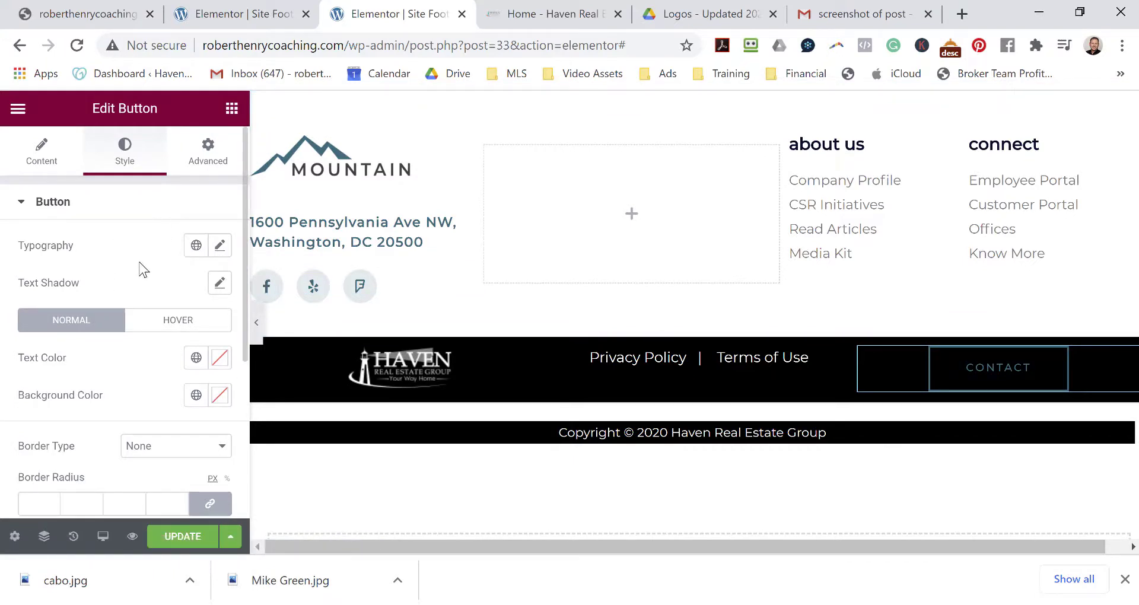
Set the CONTACT button's background colour to #178799.
scroll(116, 361, down, 4)
scroll(127, 350, up, 4)
click(221, 396)
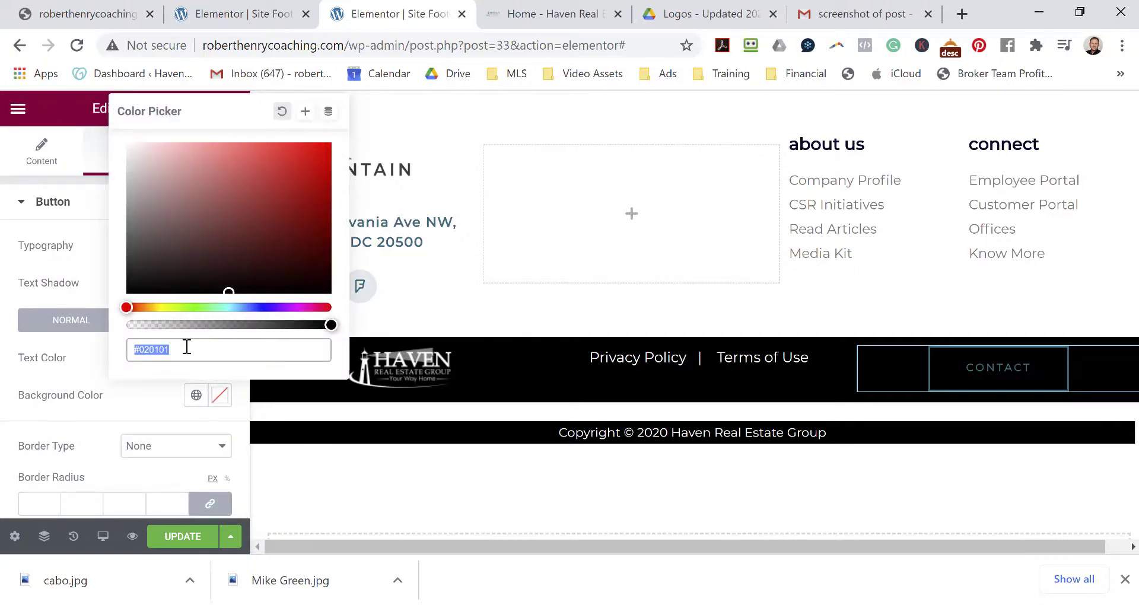
text(#17879)
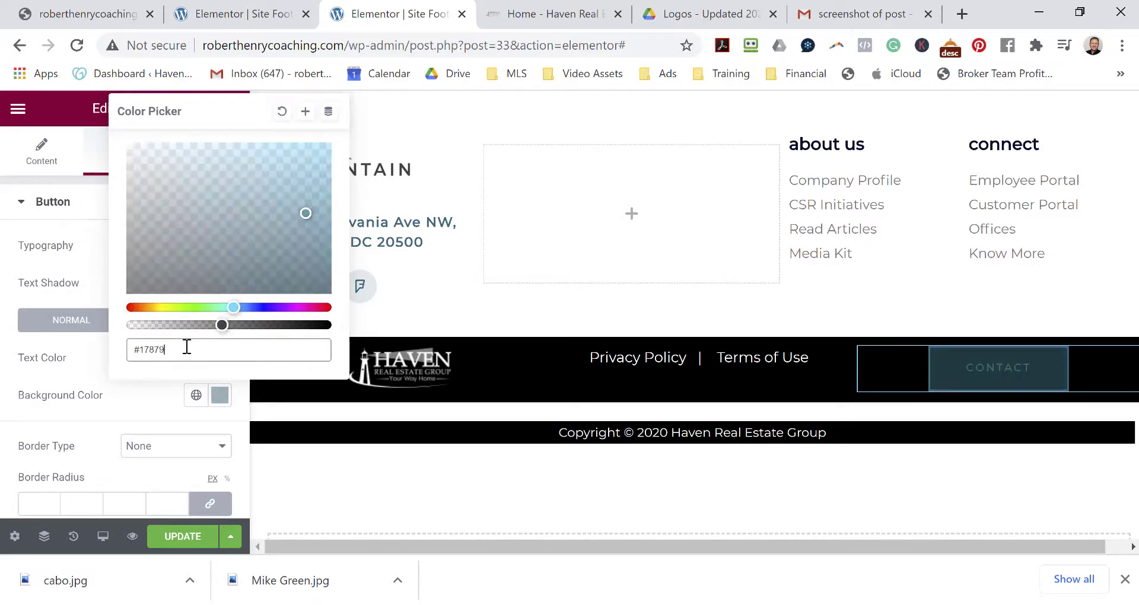
text(9)
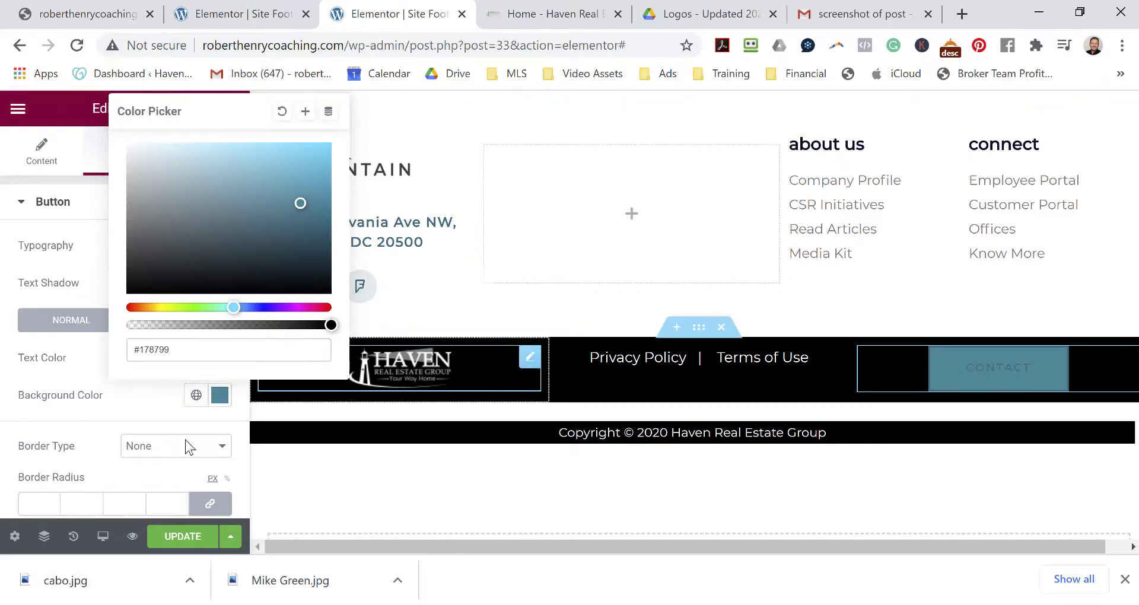
click(95, 364)
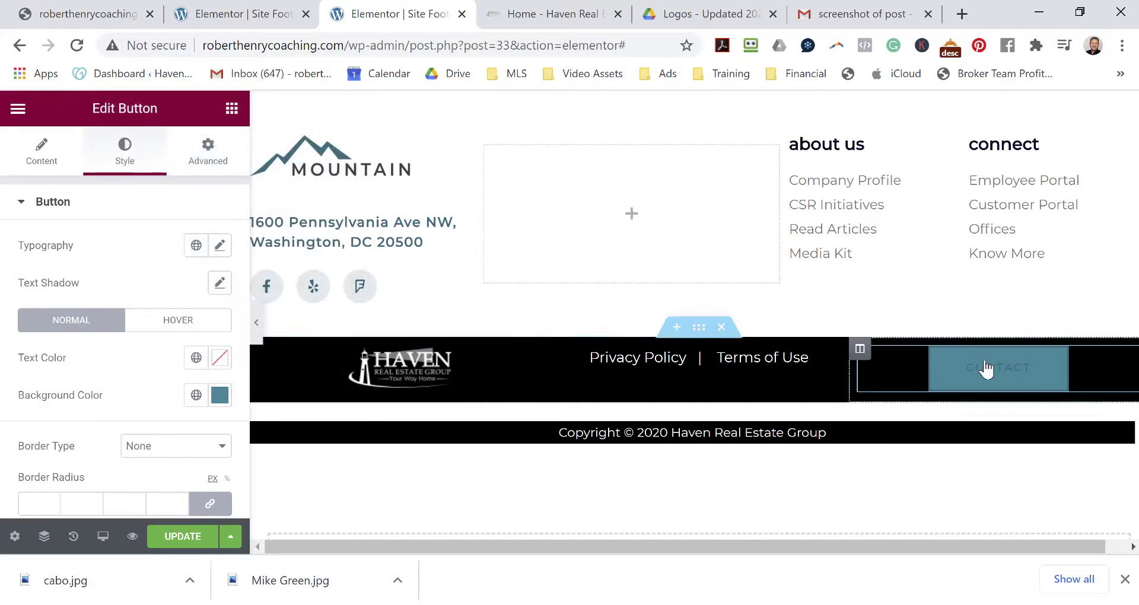
Set the button's text colour to white #FFFFFF.
click(219, 362)
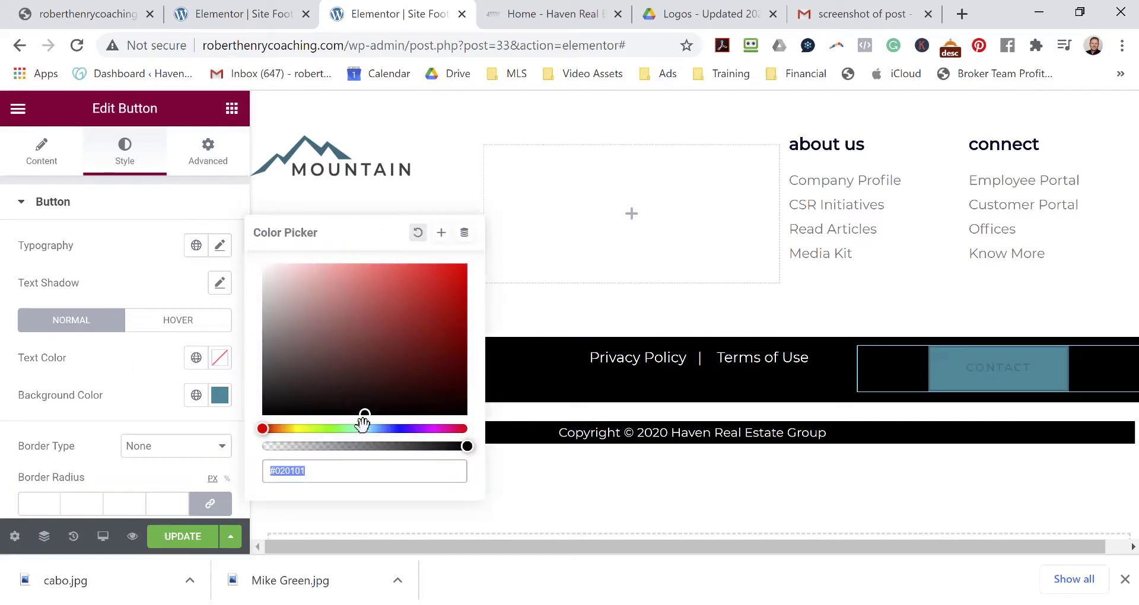
text(#FFFFFF)
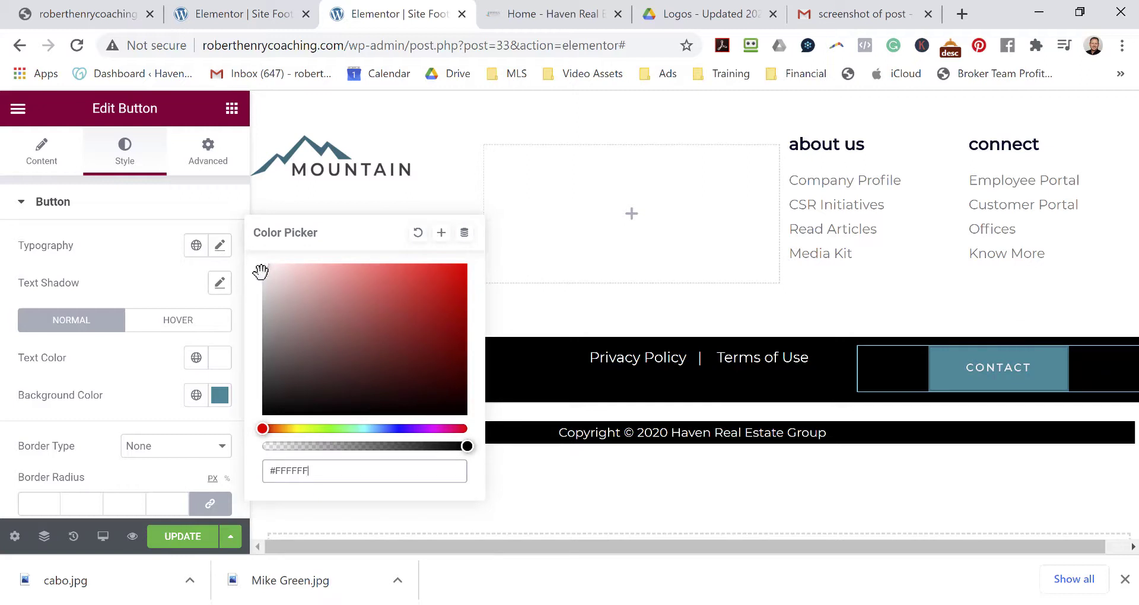
click(263, 275)
drag(261, 271, 258, 259)
click(151, 390)
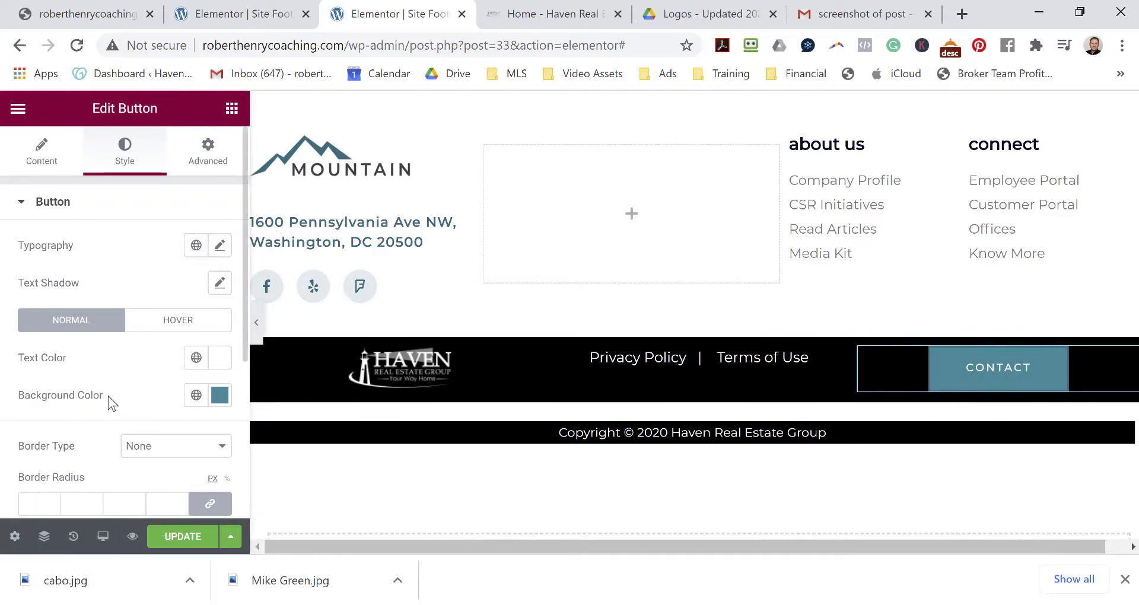
Review the button's Advanced spacing and entrance animation settings.
scroll(109, 394, down, 4)
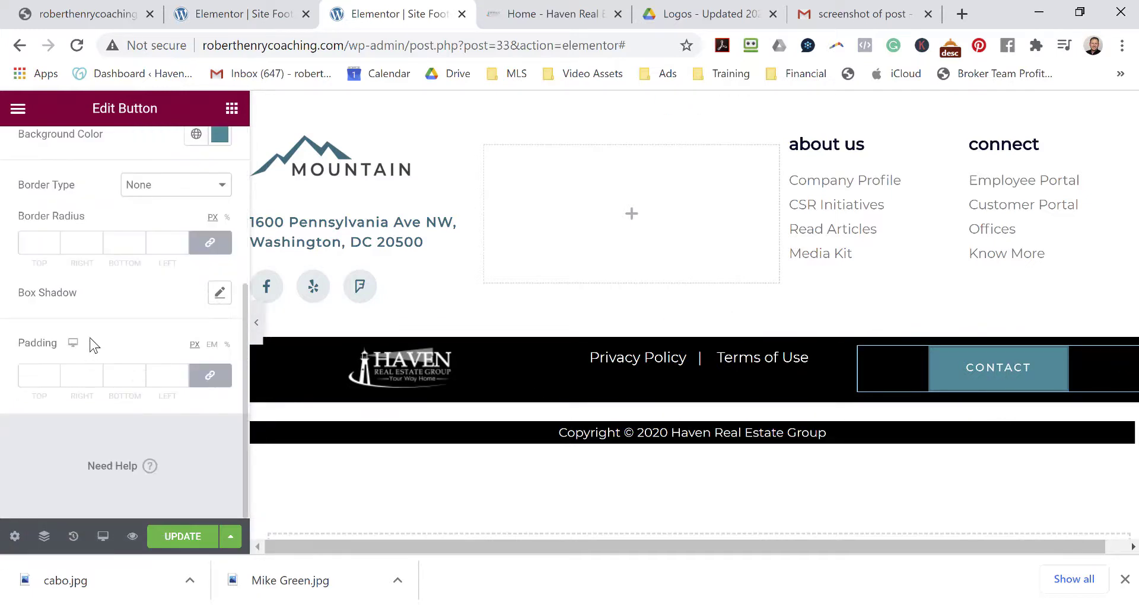
scroll(92, 343, up, 4)
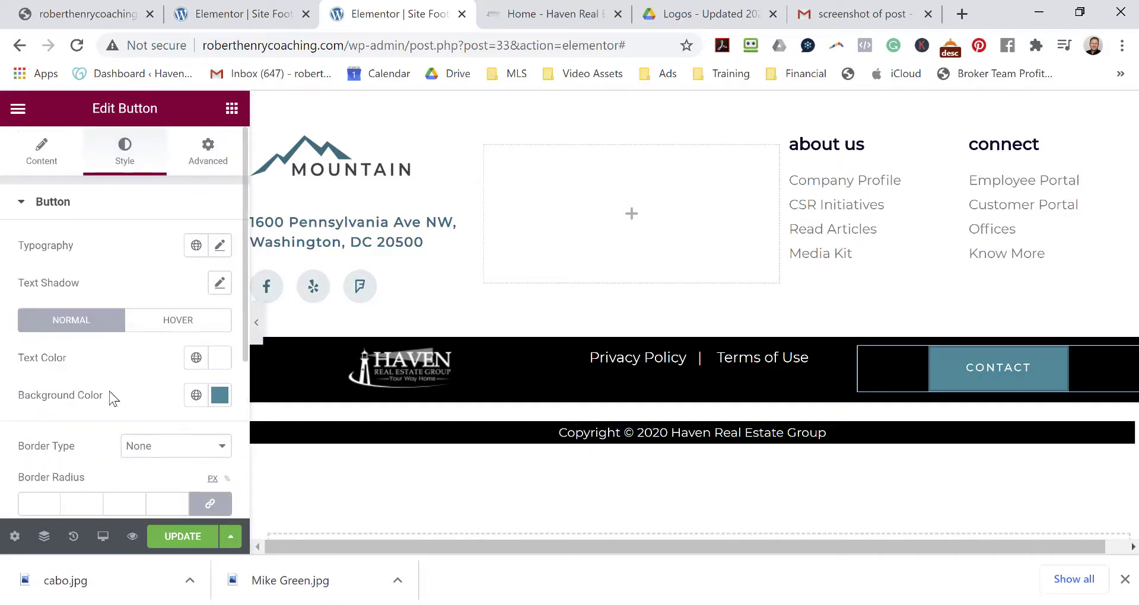
click(221, 157)
scroll(148, 343, down, 6)
scroll(127, 359, up, 4)
scroll(130, 350, down, 4)
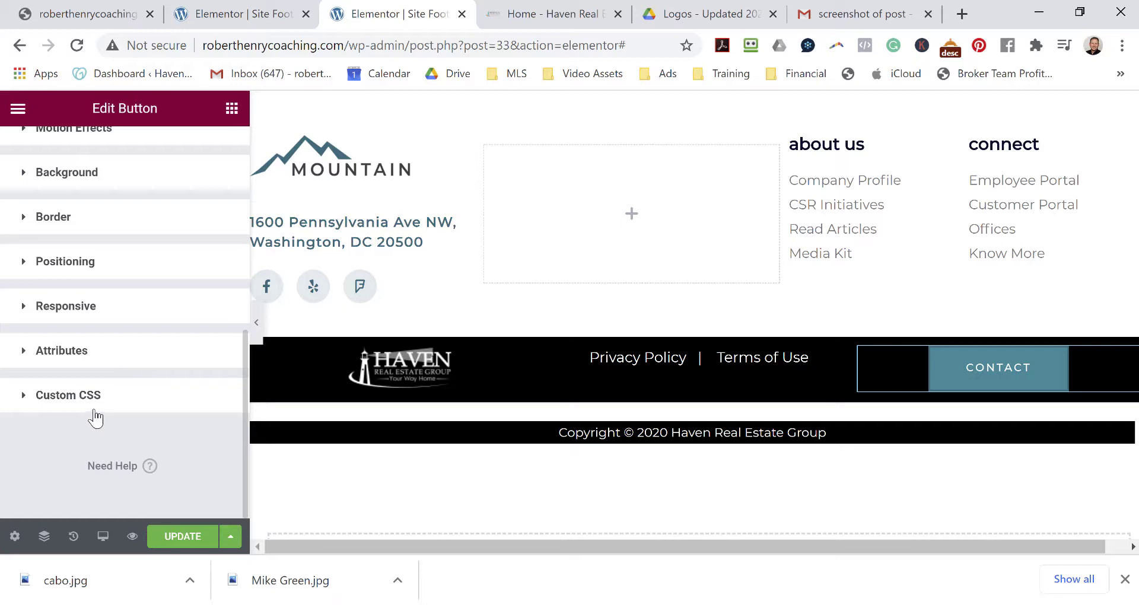
scroll(147, 279, up, 5)
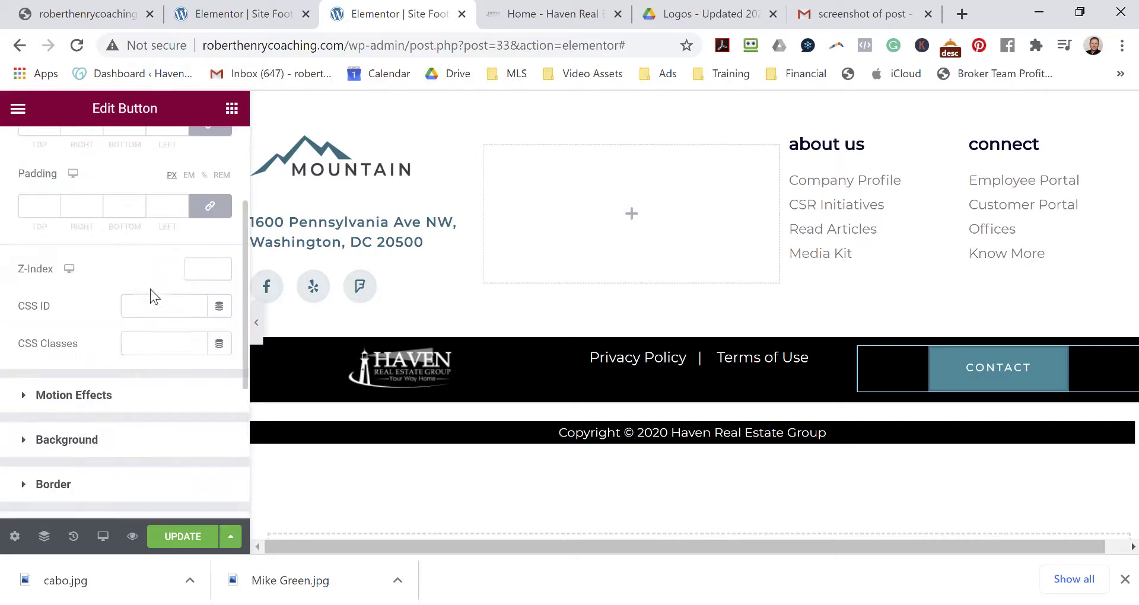
click(111, 397)
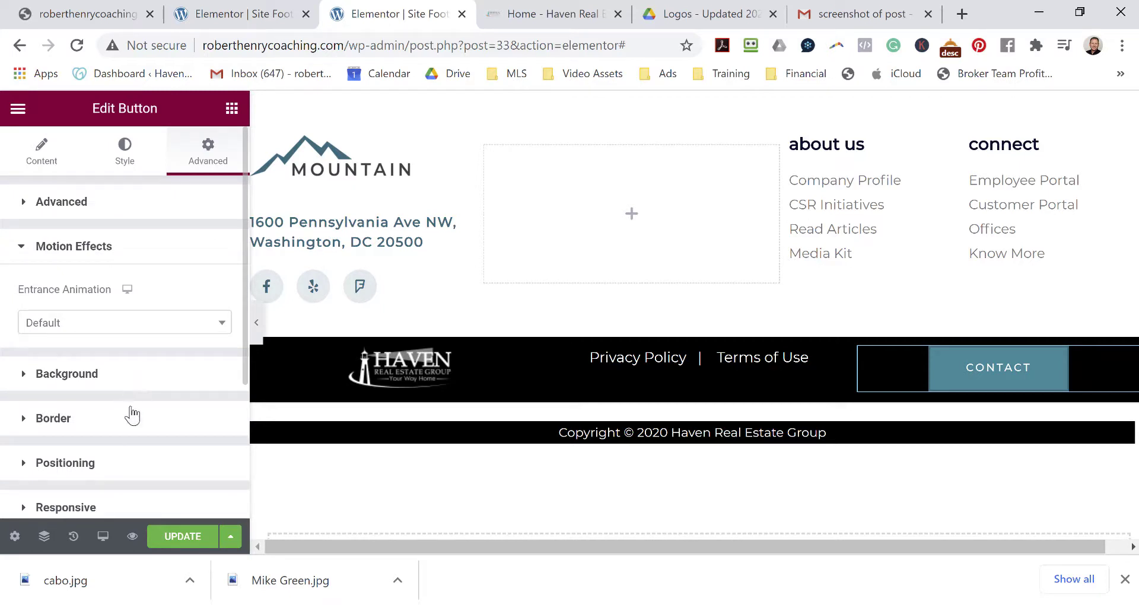
click(62, 205)
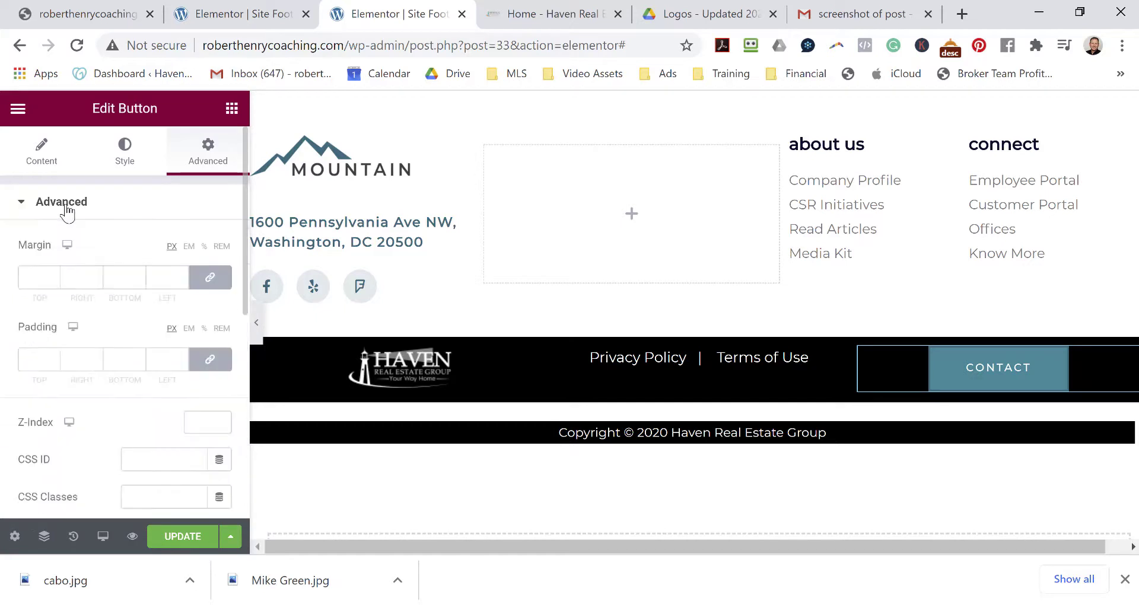
scroll(137, 302, down, 6)
scroll(136, 304, up, 6)
Confirm the /contact link in the button's Content settings and save the footer.
click(36, 171)
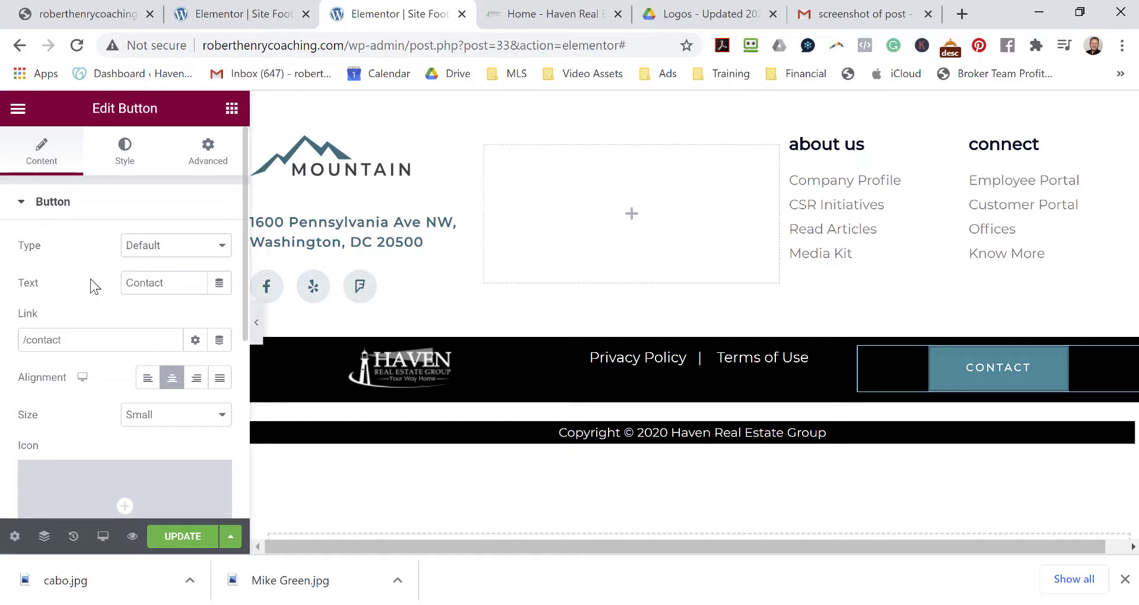
scroll(92, 285, down, 5)
scroll(89, 279, up, 5)
scroll(82, 264, down, 5)
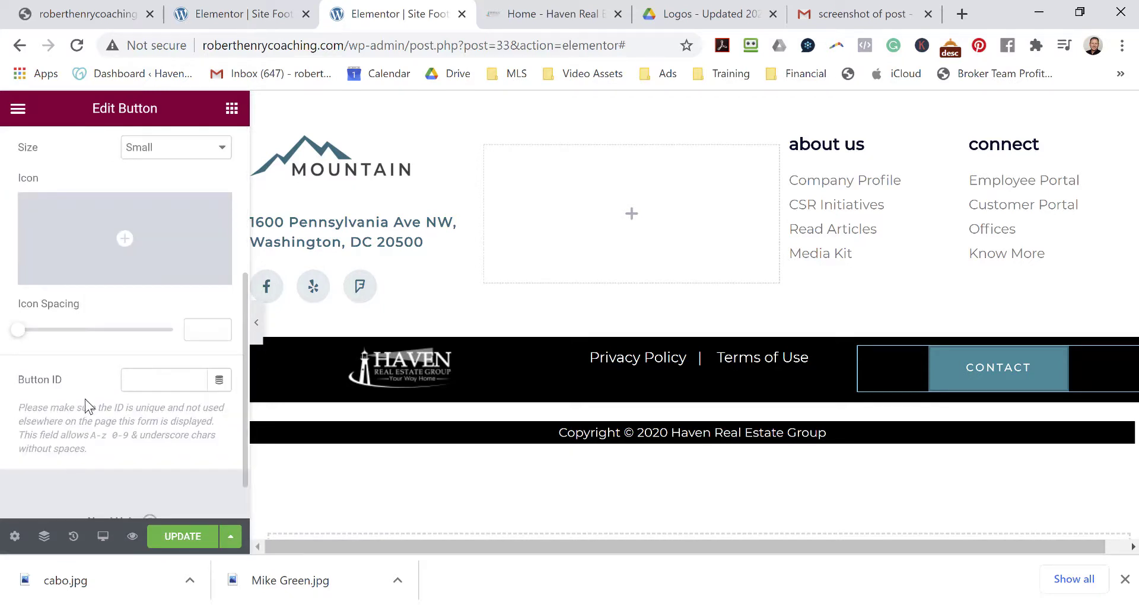
scroll(84, 399, up, 5)
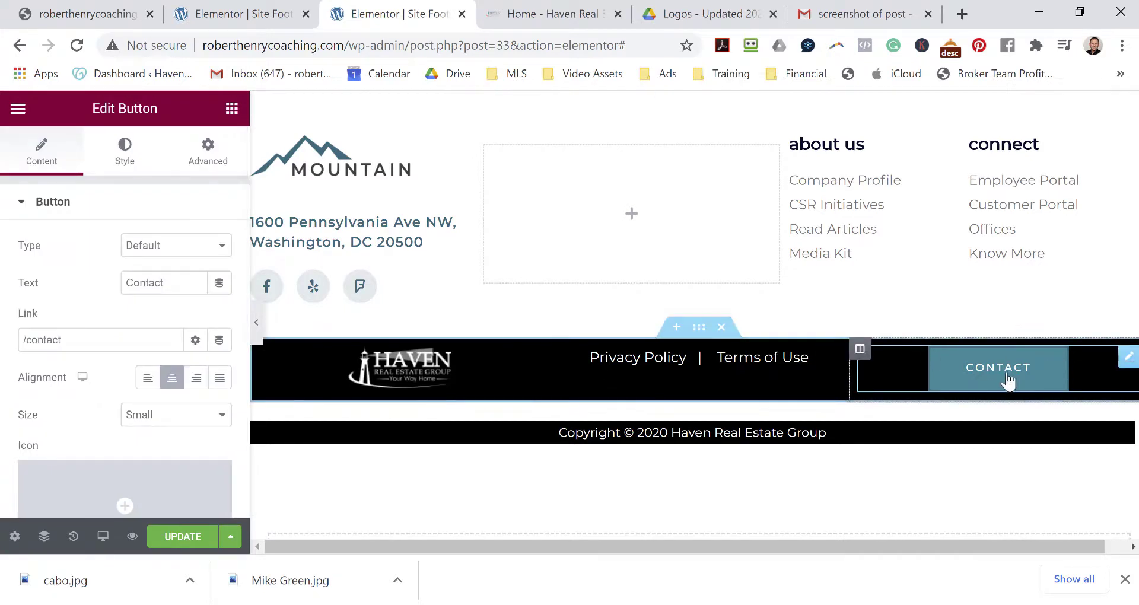
click(173, 538)
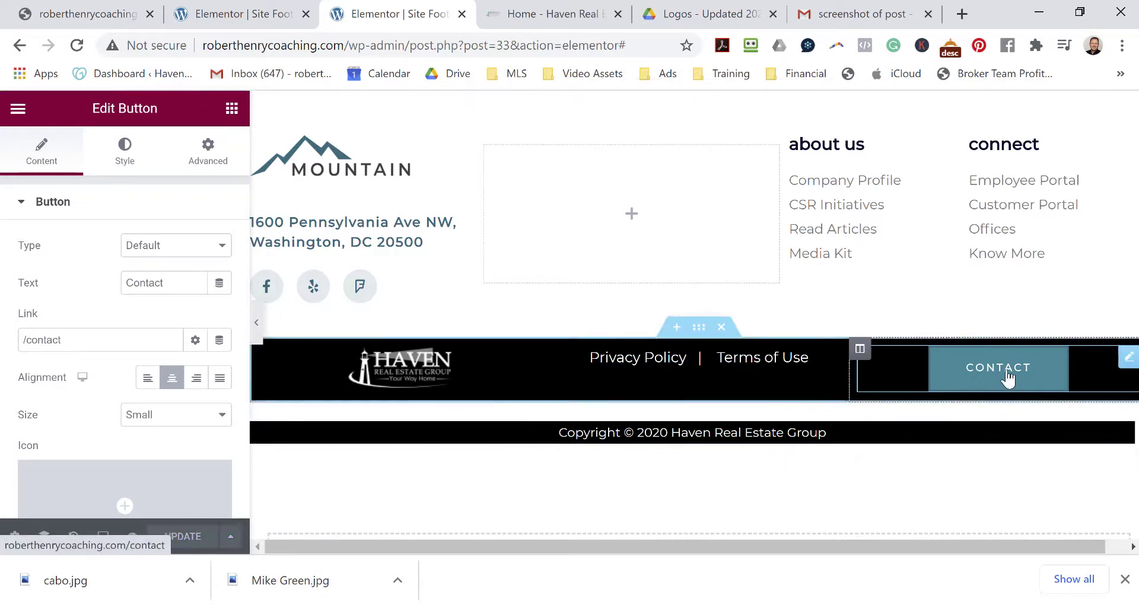
click(672, 377)
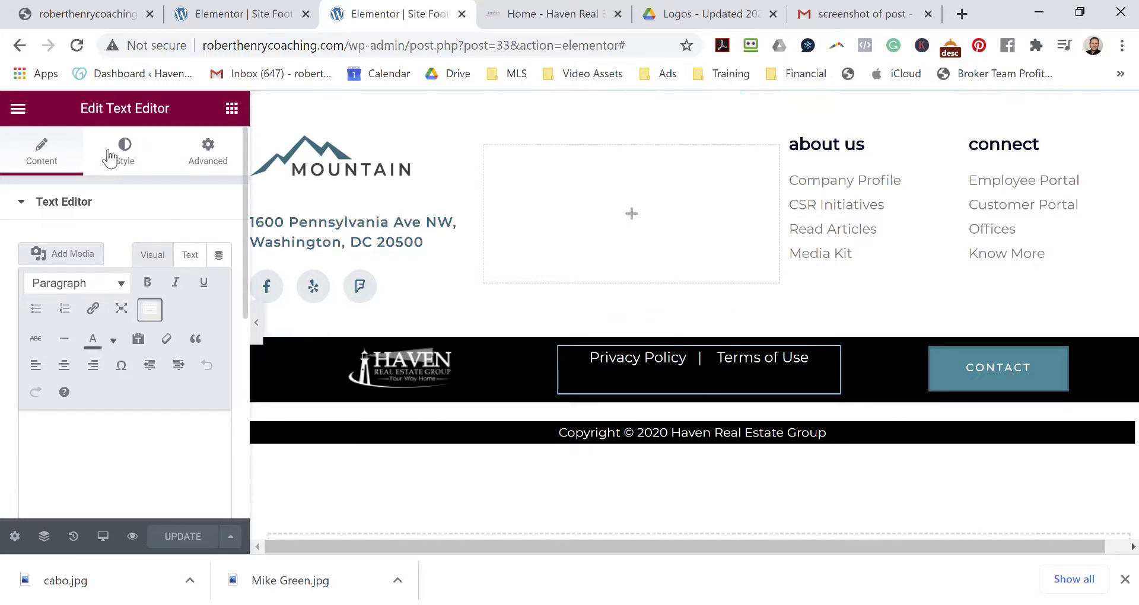
Try editing the Privacy Policy | Terms of Use text, undo the change, and view its Style settings.
click(156, 447)
click(77, 430)
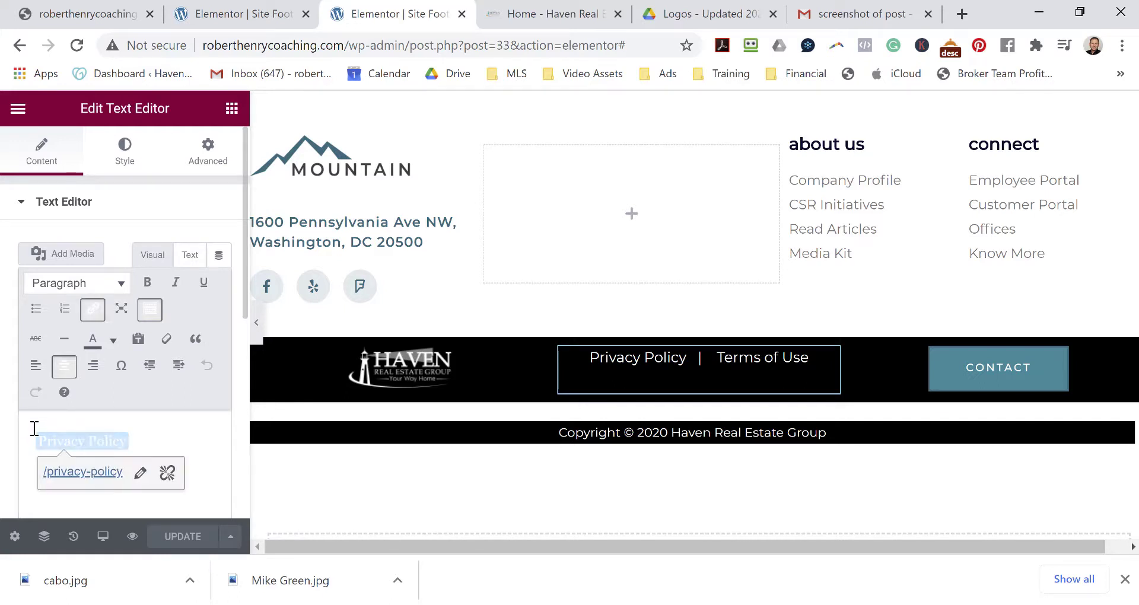
key(Return)
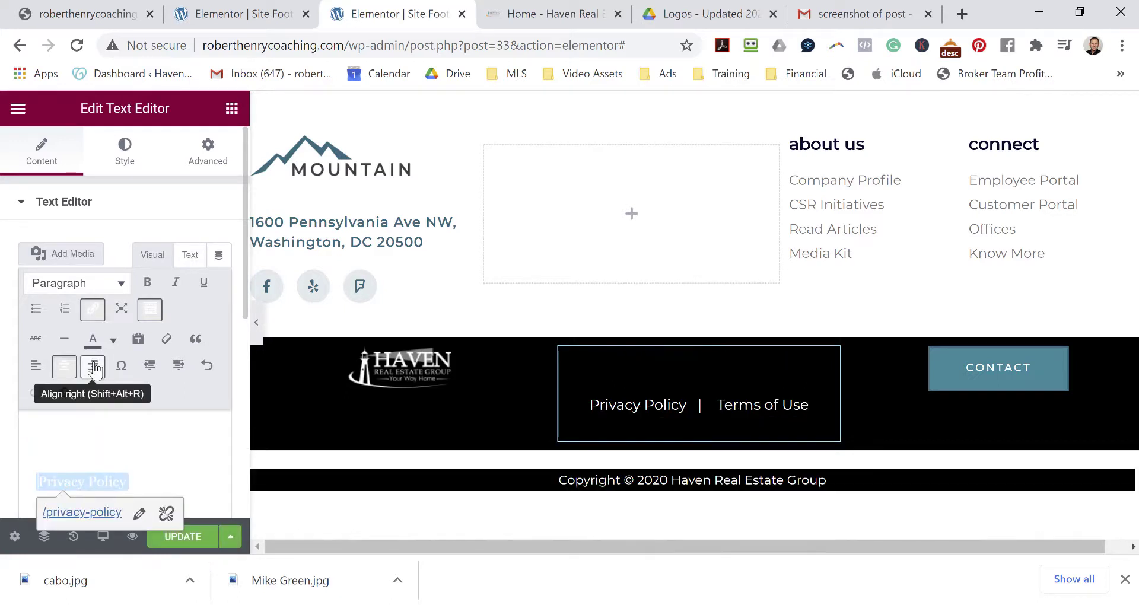
key(BackSpace)
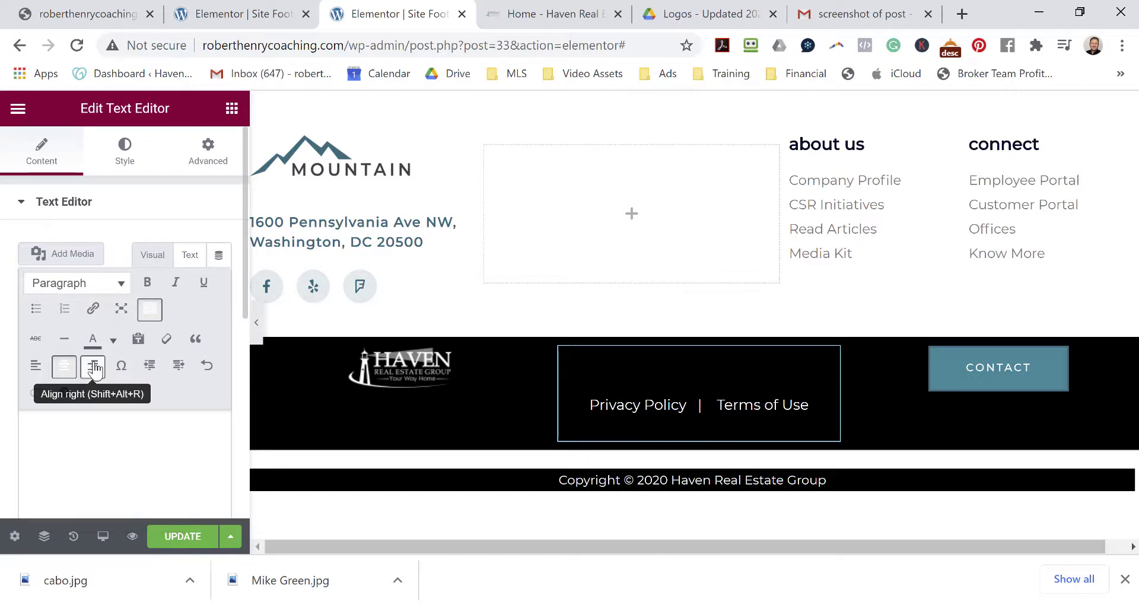
key(ctrl+z)
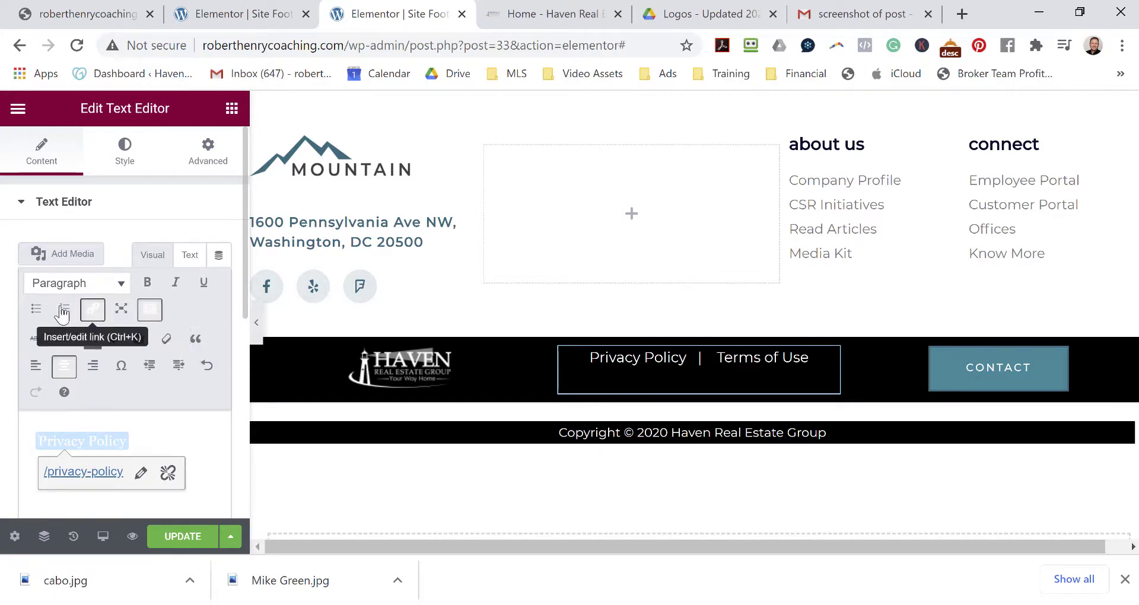
click(129, 157)
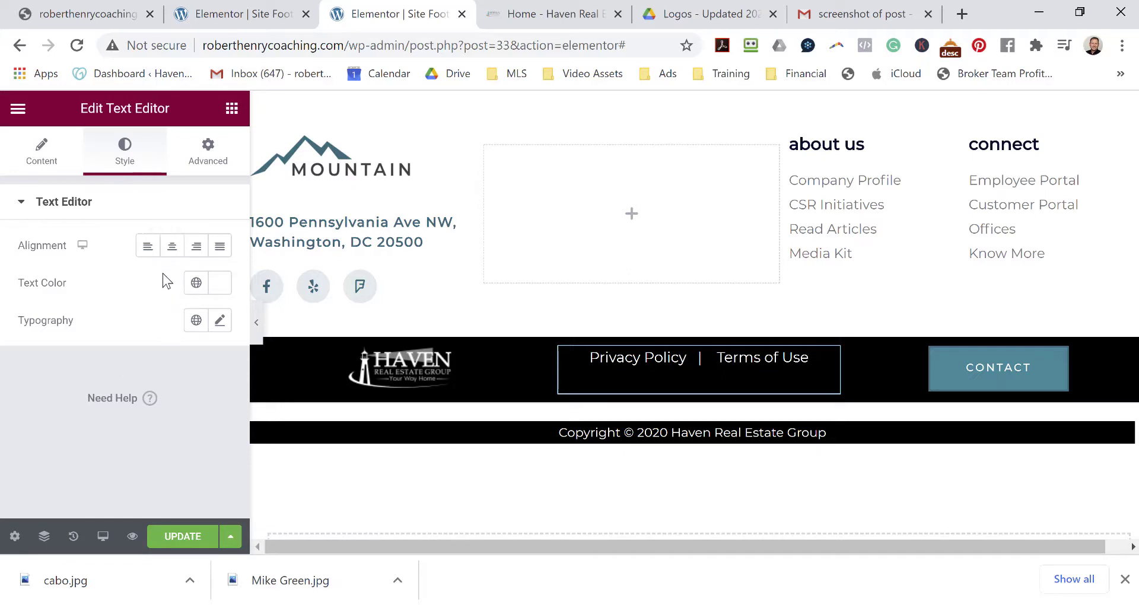
Unlink the text block's margins and raise Margin Top to 12.
click(228, 153)
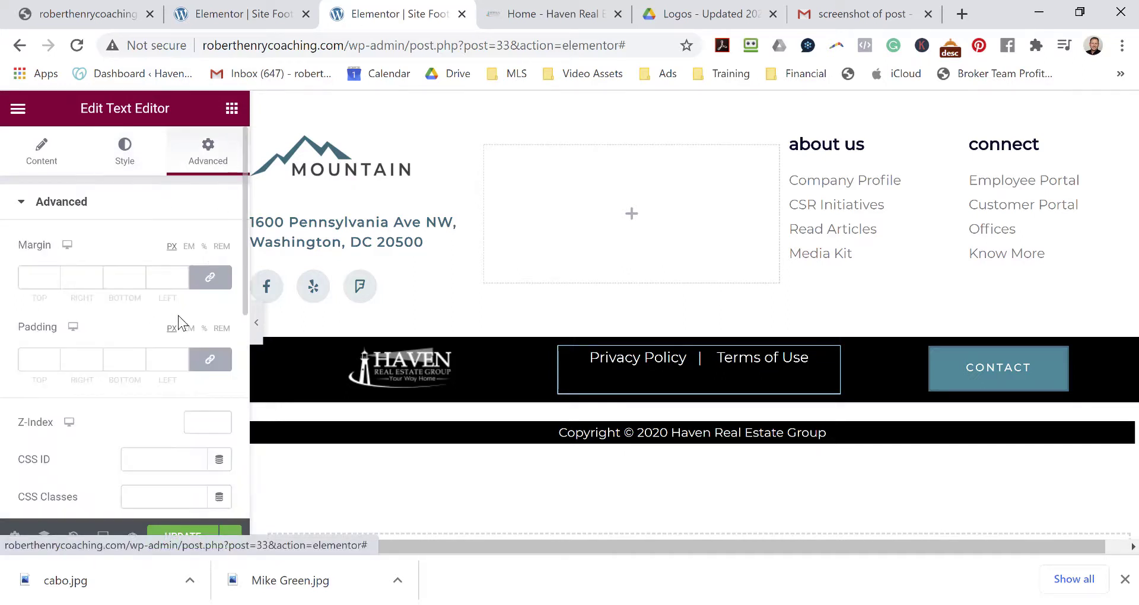
click(208, 279)
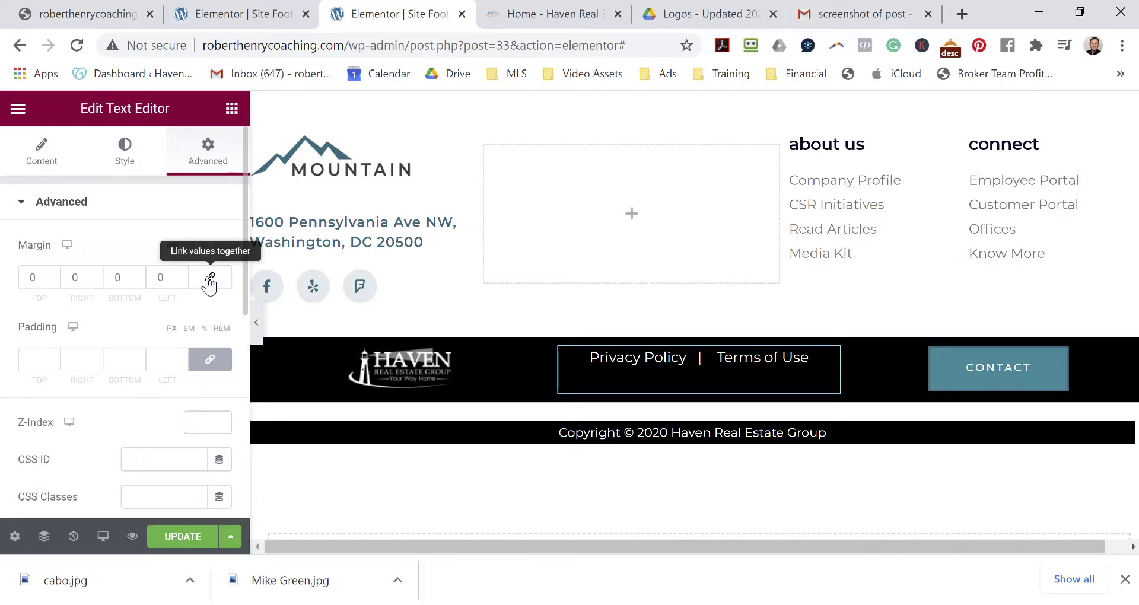
click(57, 274)
click(56, 274)
click(56, 274)
click(56, 274)
click(57, 274)
click(57, 274)
click(55, 274)
click(55, 274)
click(55, 274)
click(55, 274)
click(55, 274)
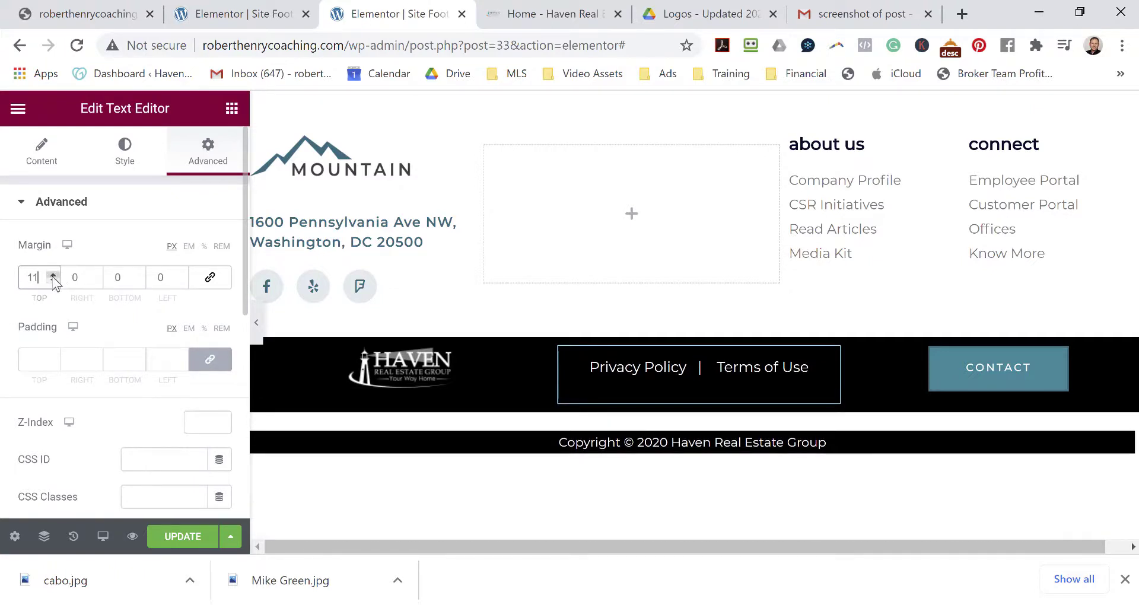
click(53, 274)
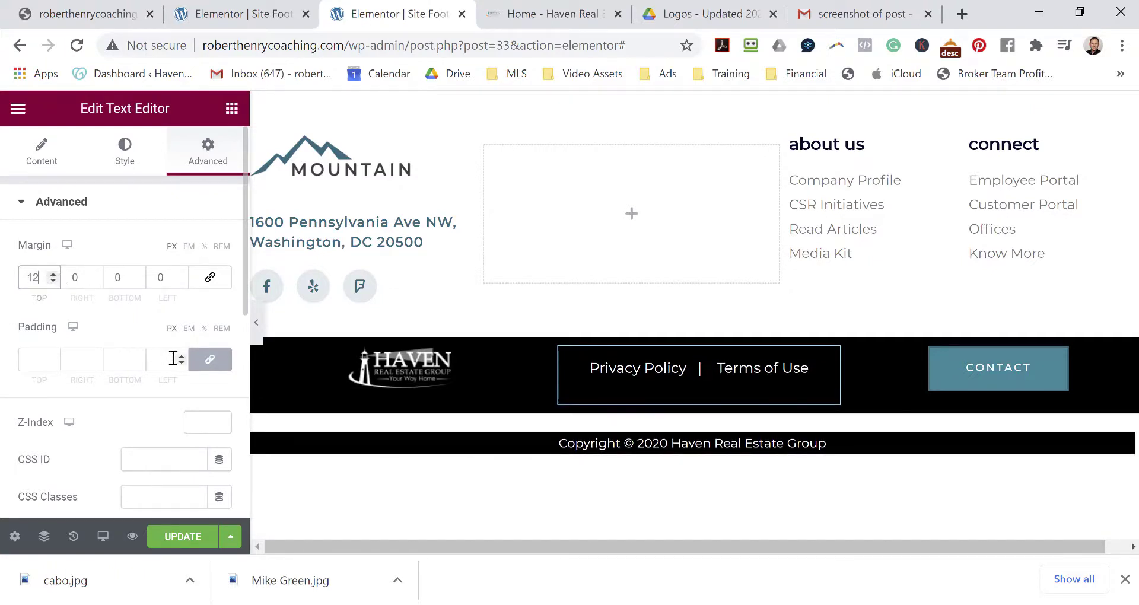
Lower Margin Bottom to -14 and save the footer.
click(139, 281)
click(138, 281)
click(139, 281)
click(139, 281)
click(139, 281)
click(139, 282)
click(138, 281)
click(138, 281)
click(138, 281)
click(139, 281)
click(139, 281)
click(139, 281)
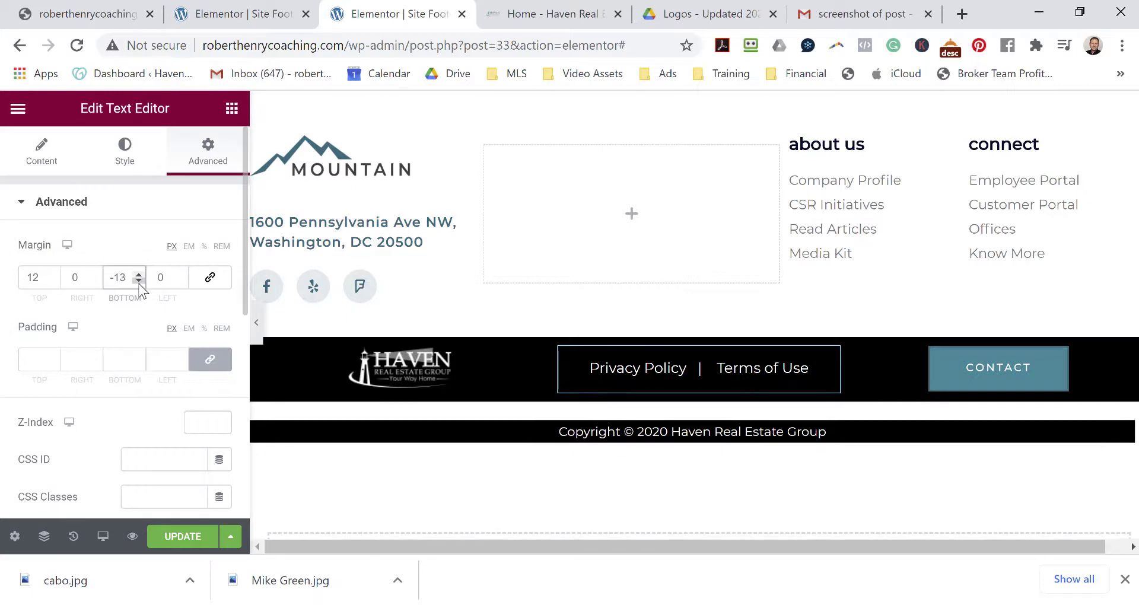
click(139, 281)
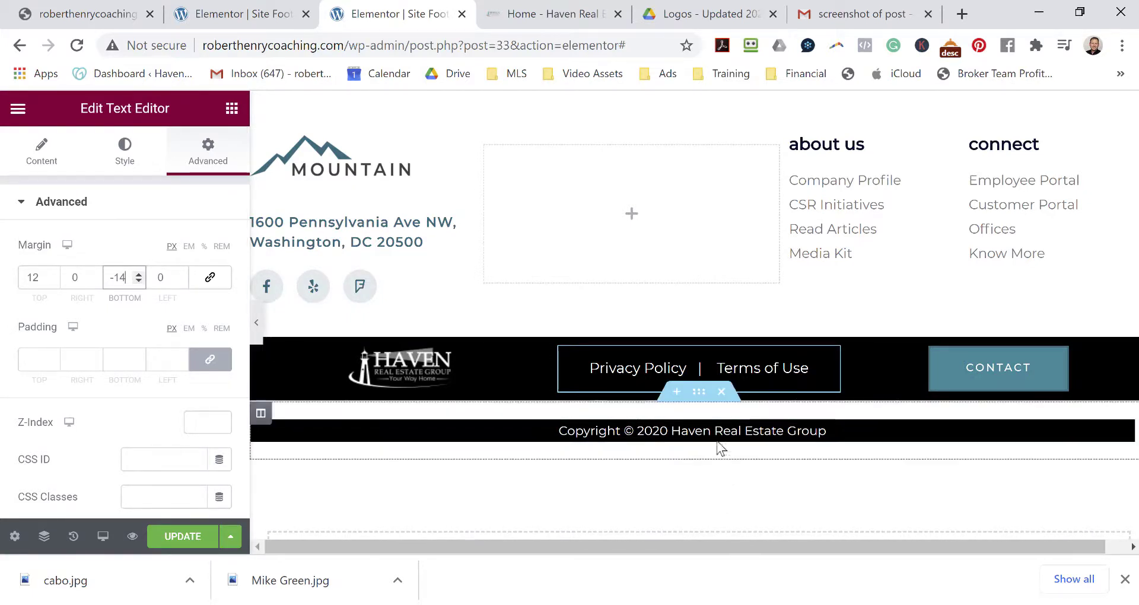
click(183, 536)
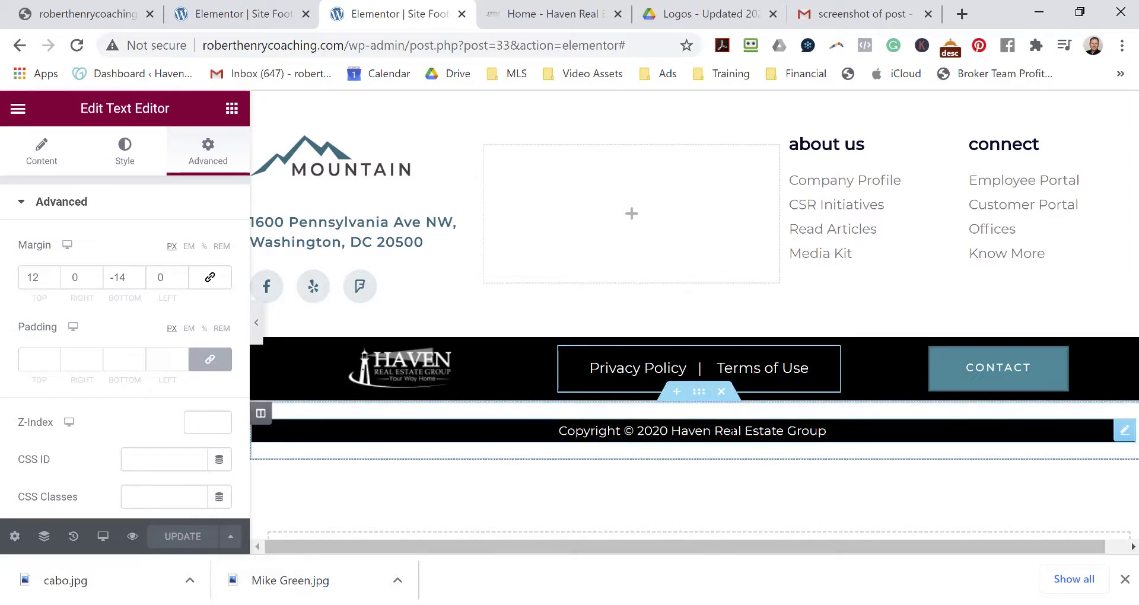
Add a '|' separator and the office street address after the site title in the copyright text, then save.
click(734, 431)
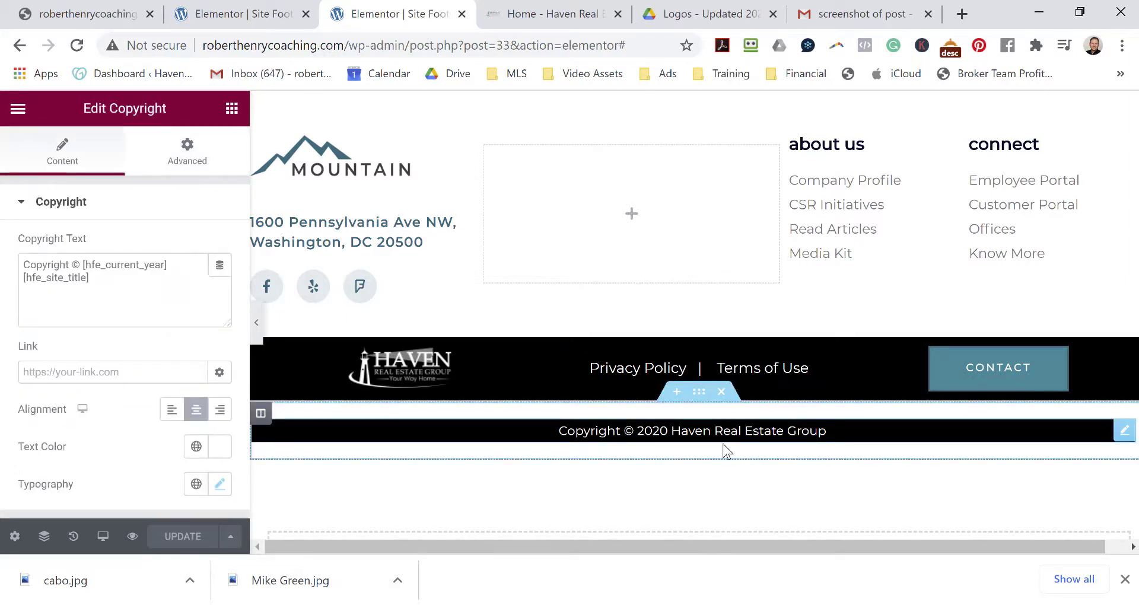
click(121, 287)
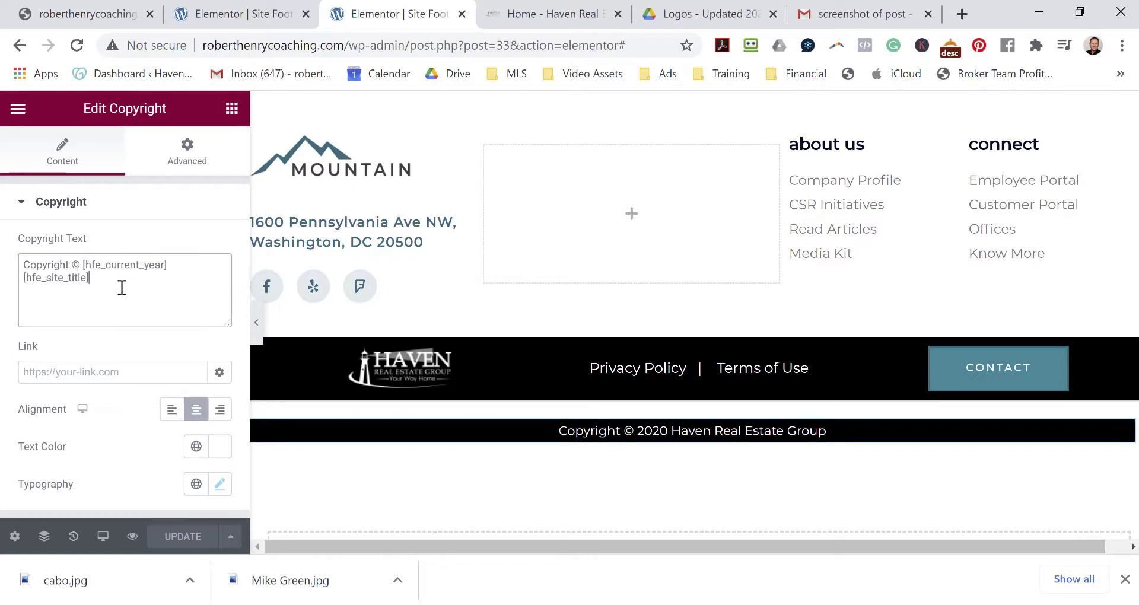
key(Return)
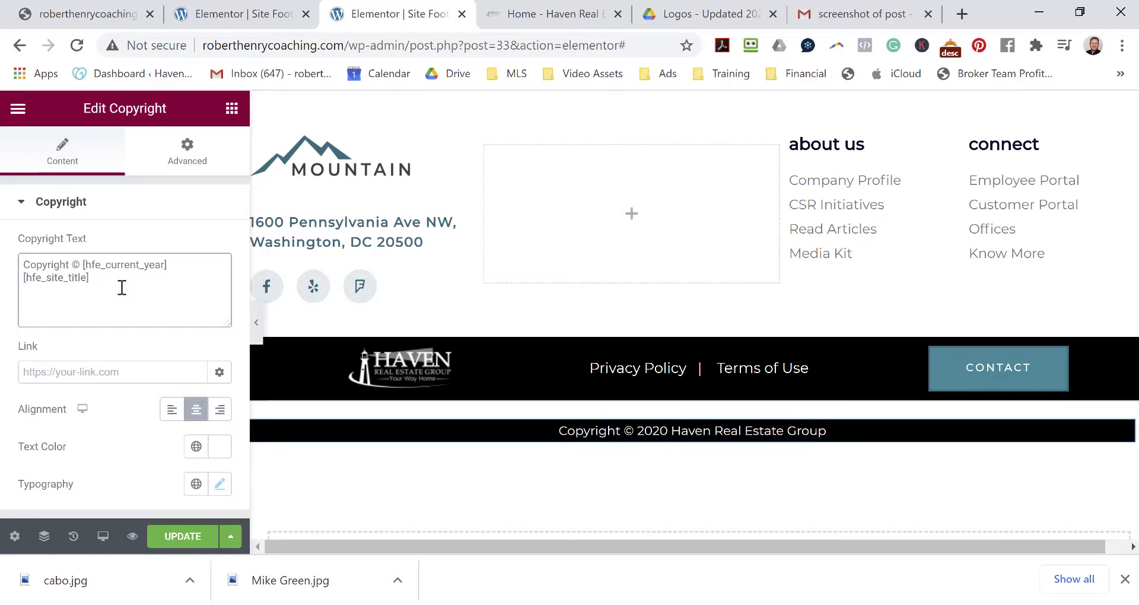
text(304)
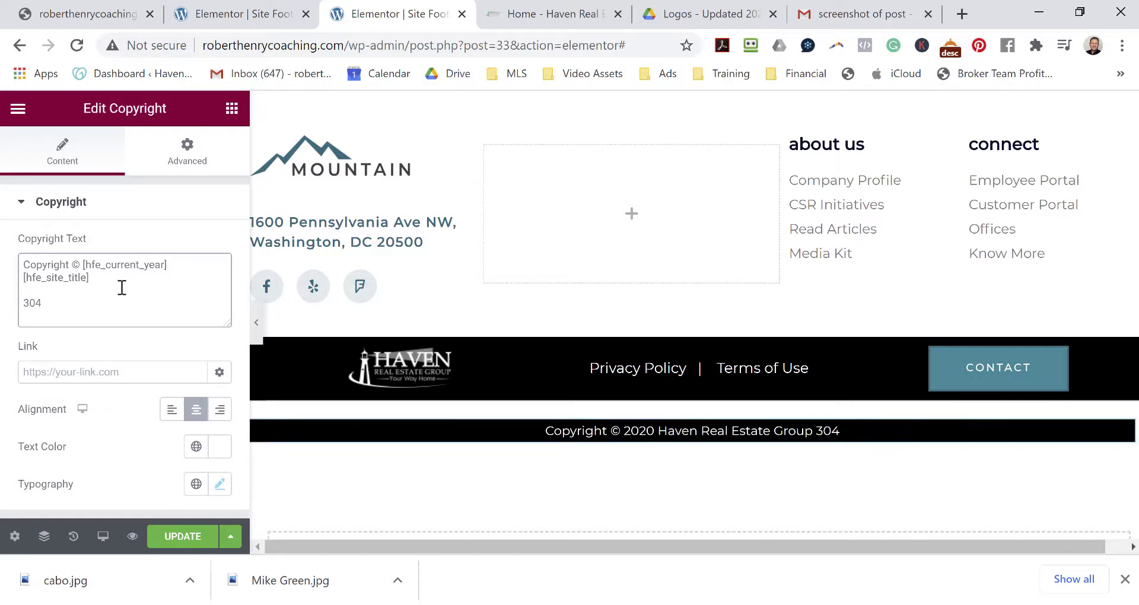
text( W )
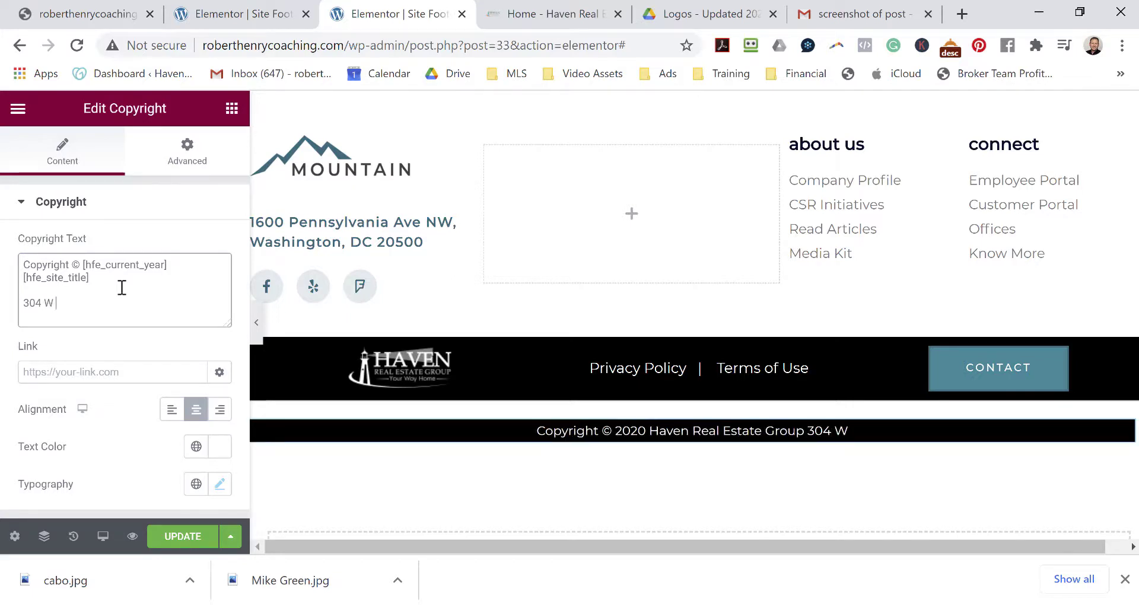
text(Pacific A)
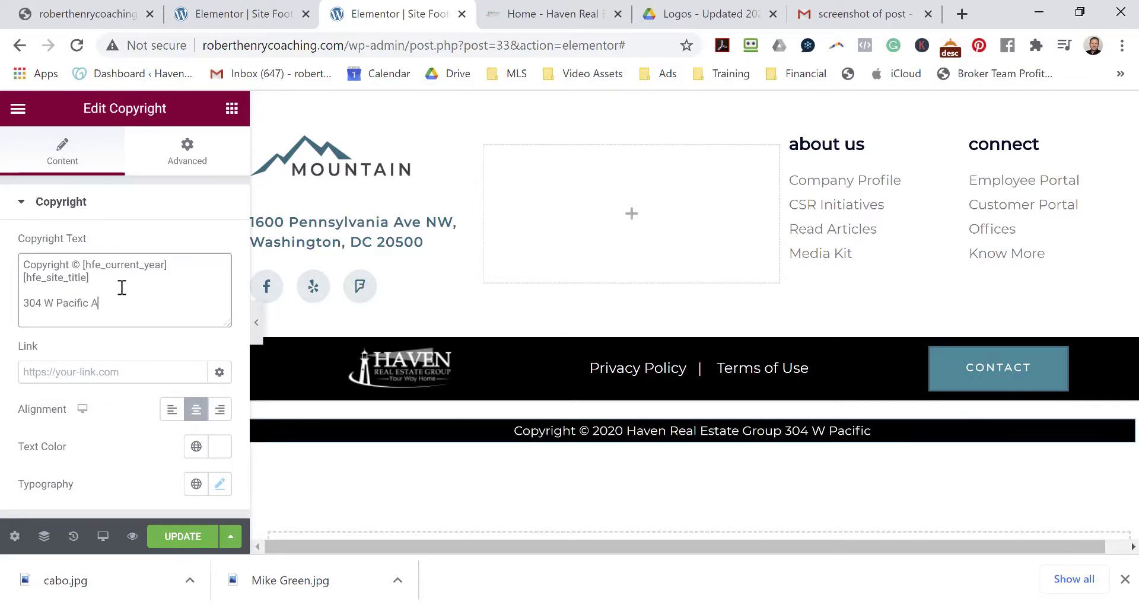
text(ve; Sut)
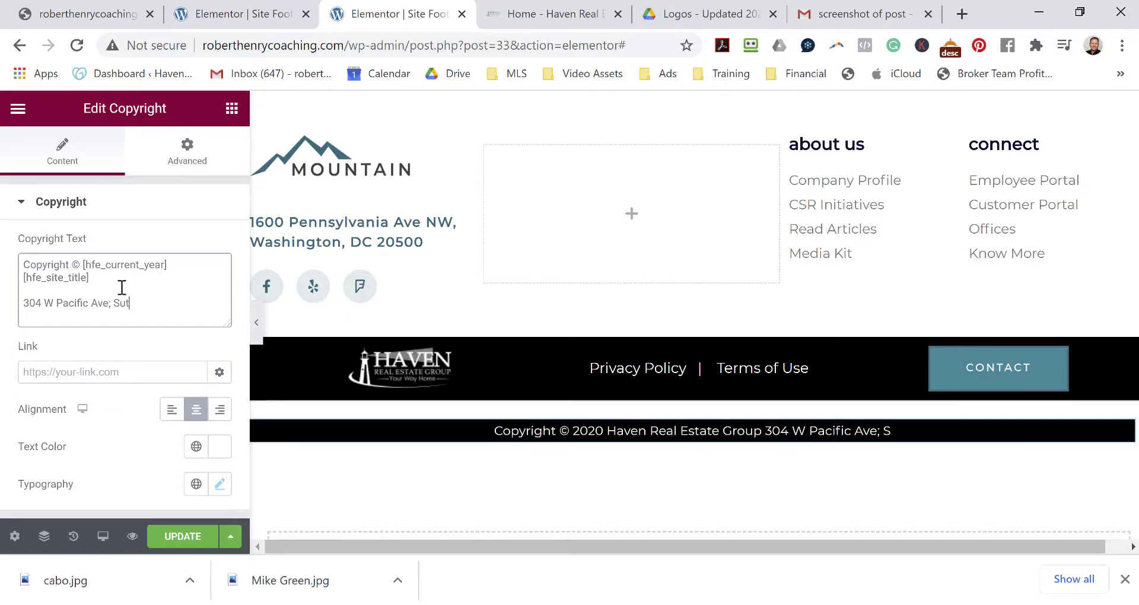
key(BackSpace)
text(i)
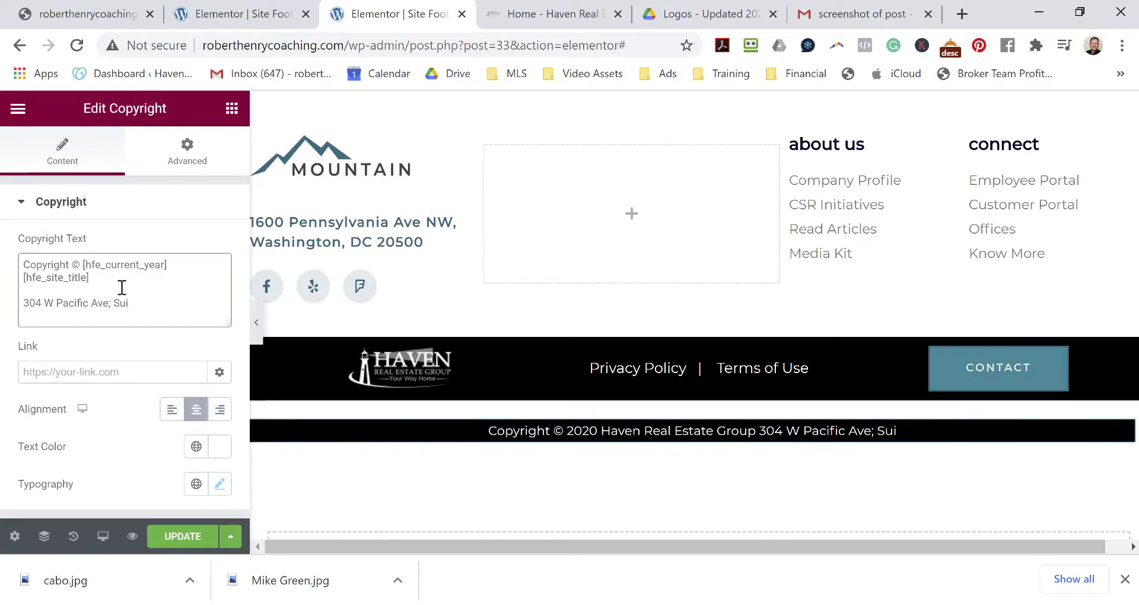
text(te)
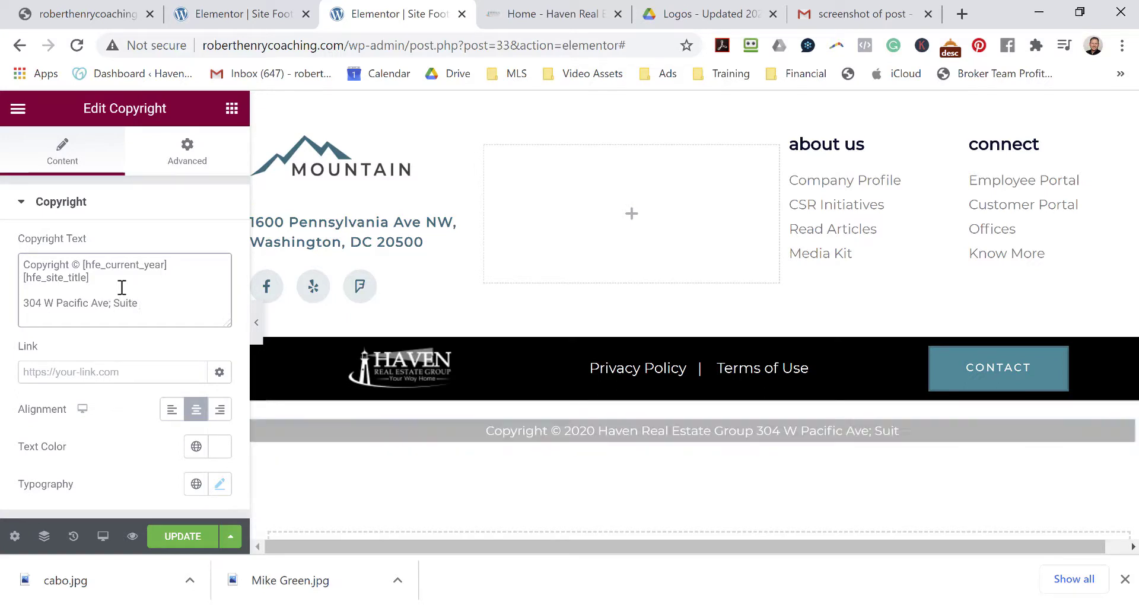
text( 360)
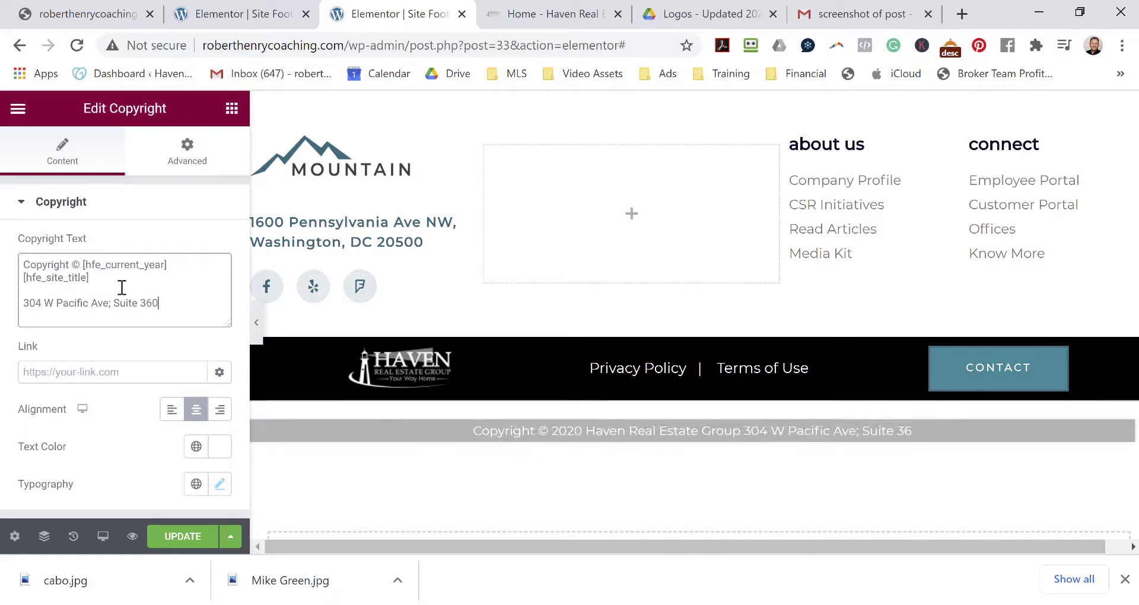
text(; Spokane, WA 99201)
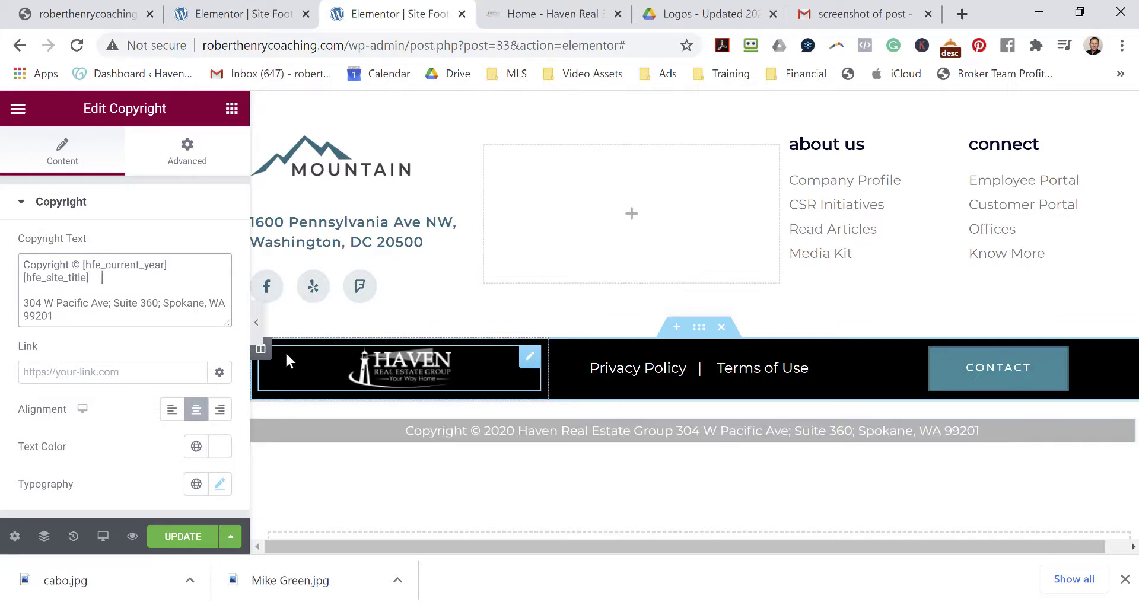
text(|)
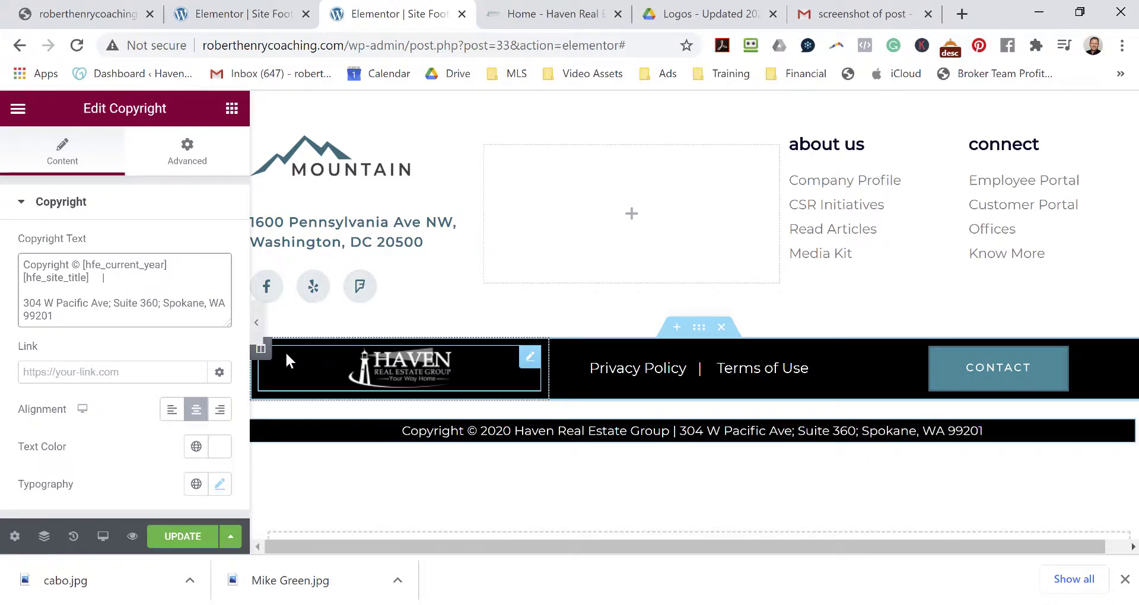
key(Delete)
key(Delete)
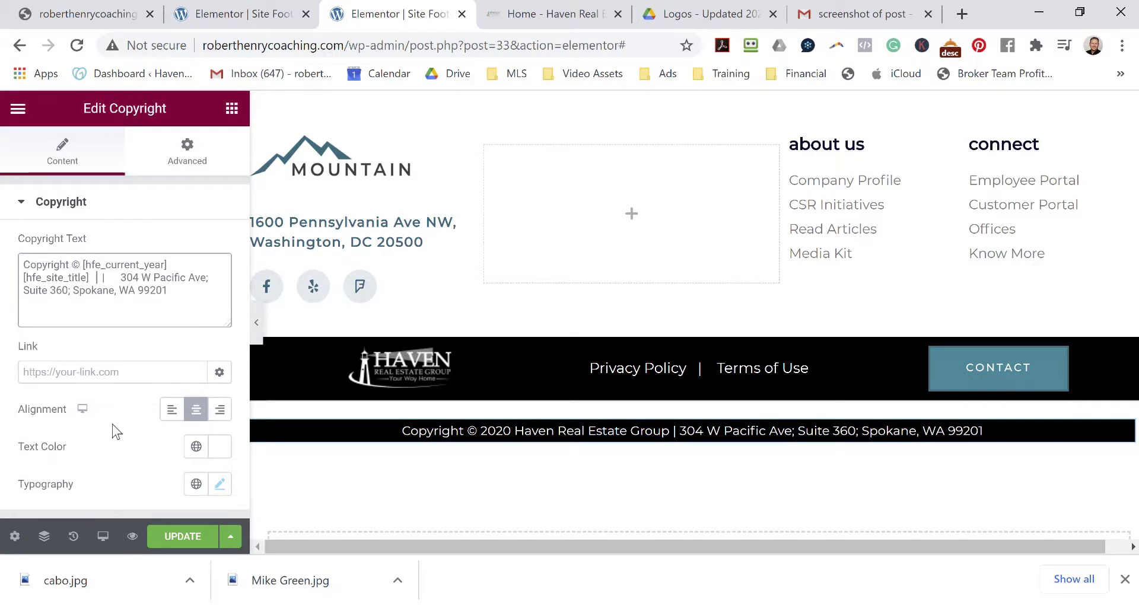
click(182, 537)
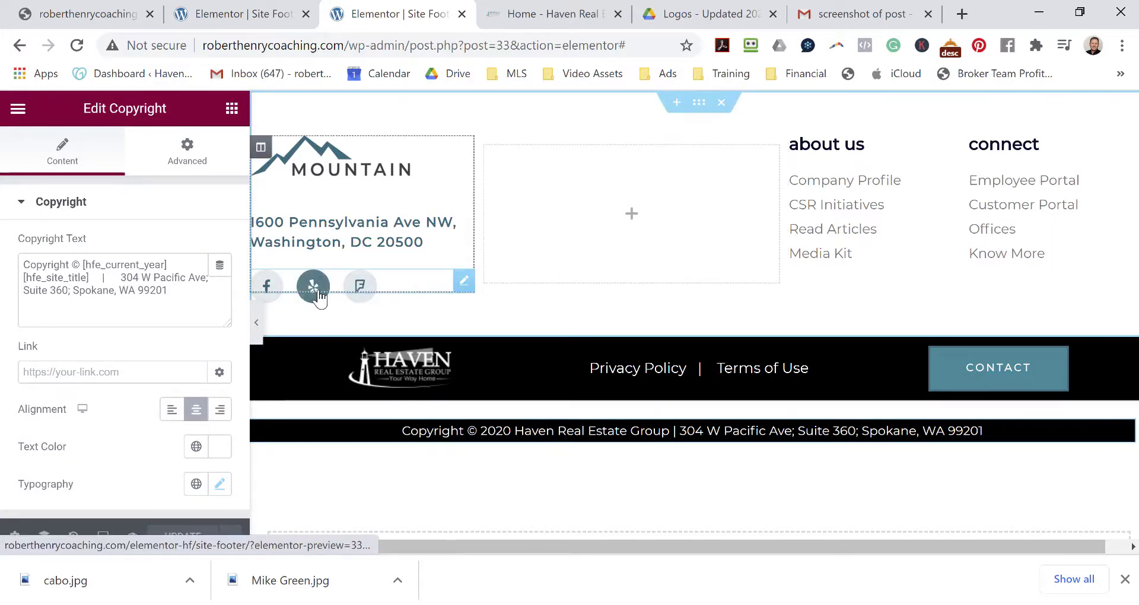
Delete the Mountain-logo section with its address and link columns, then review the footer on the live site.
click(721, 103)
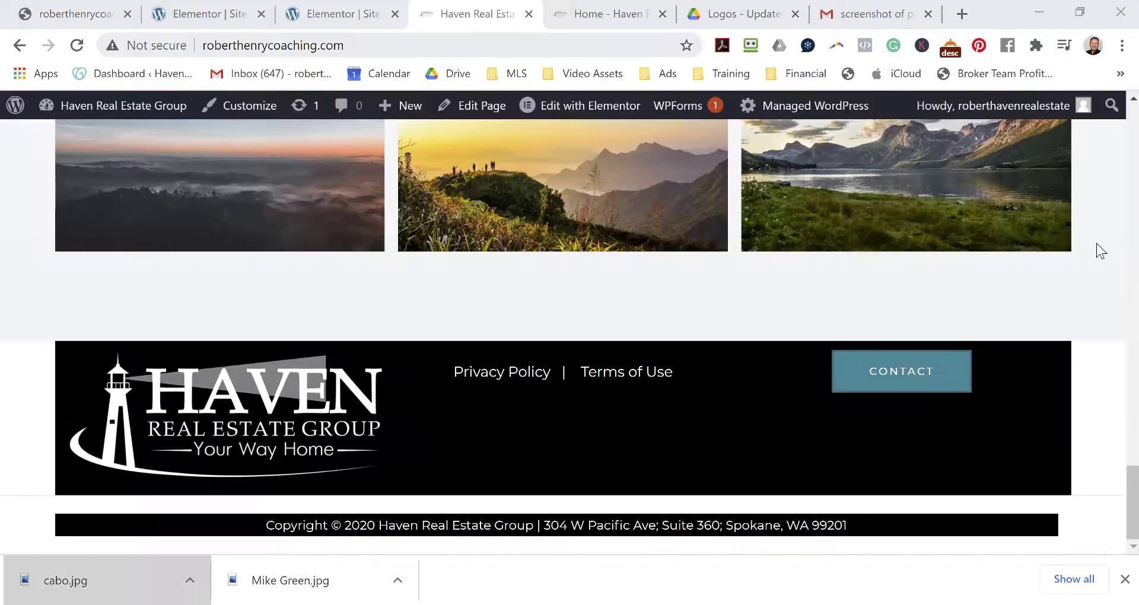
scroll(1097, 243, up, 15)
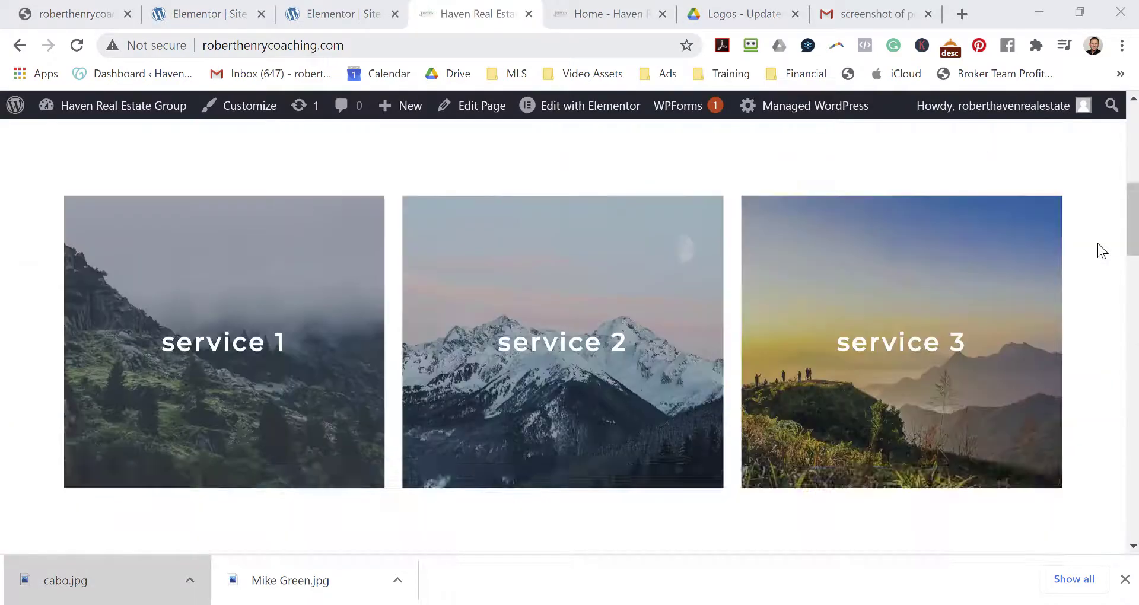
scroll(759, 323, down, 15)
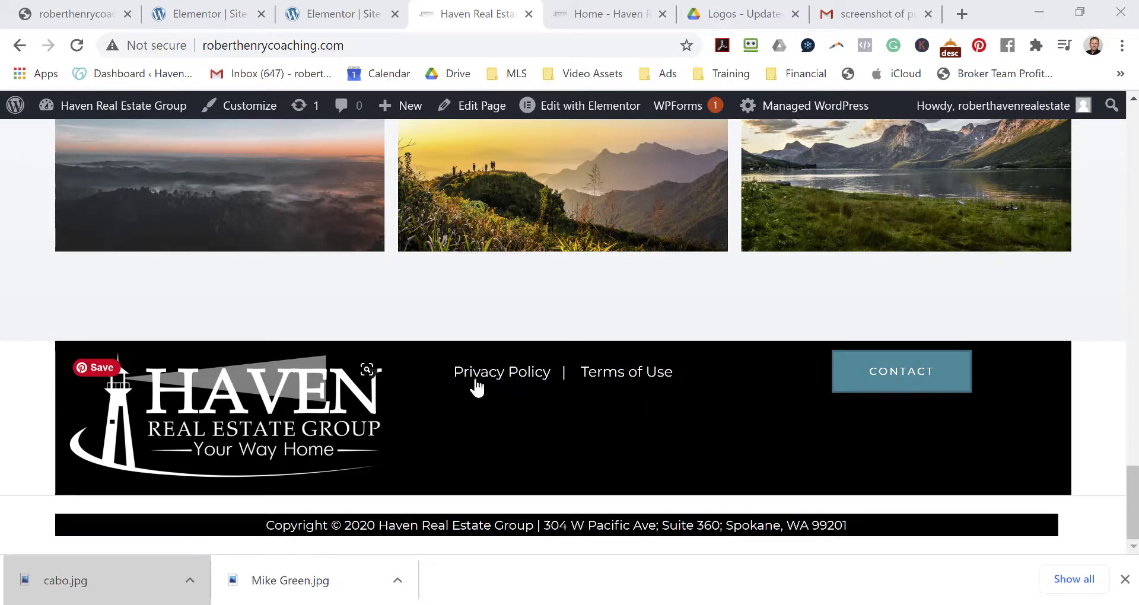
scroll(457, 389, up, 20)
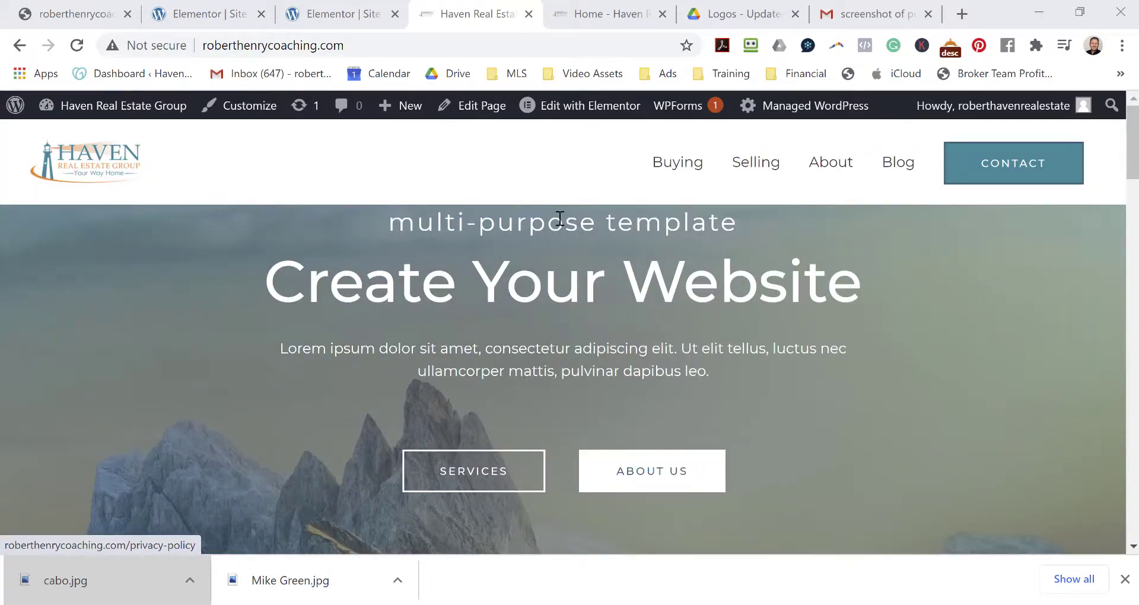
Open the Site Footer in Elementor, set the copyright column's top padding to 0, and save.
mouse_move(600, 115)
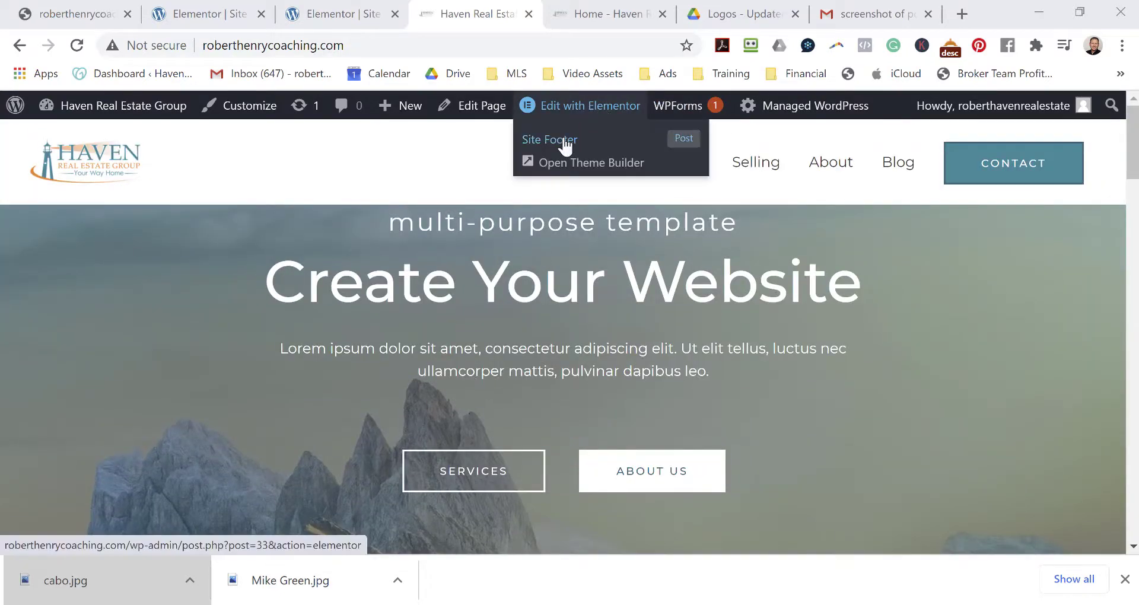
click(565, 146)
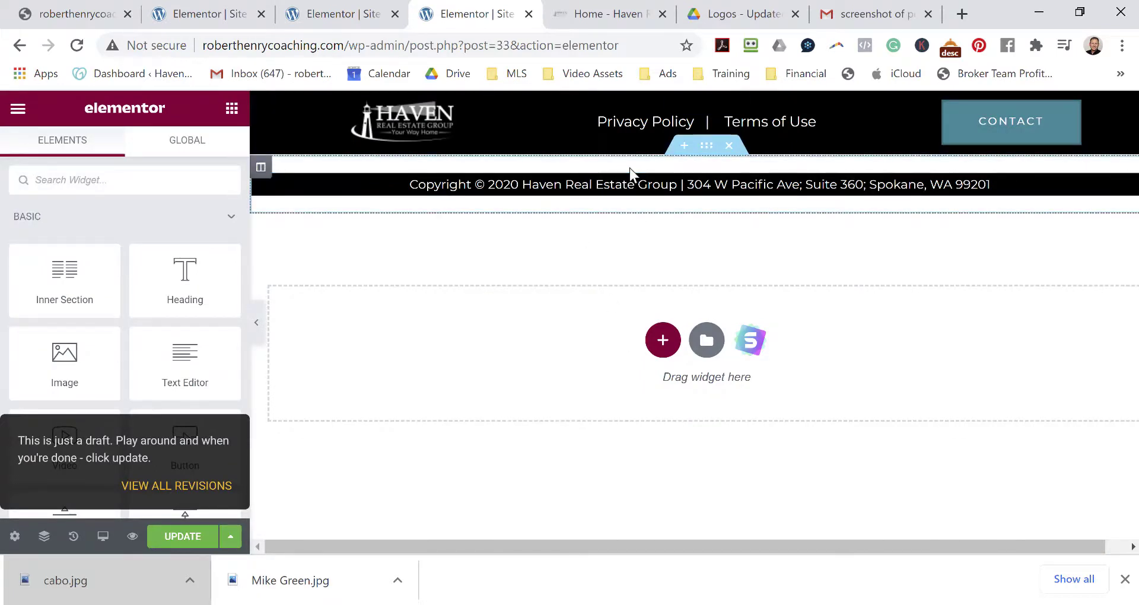
click(261, 168)
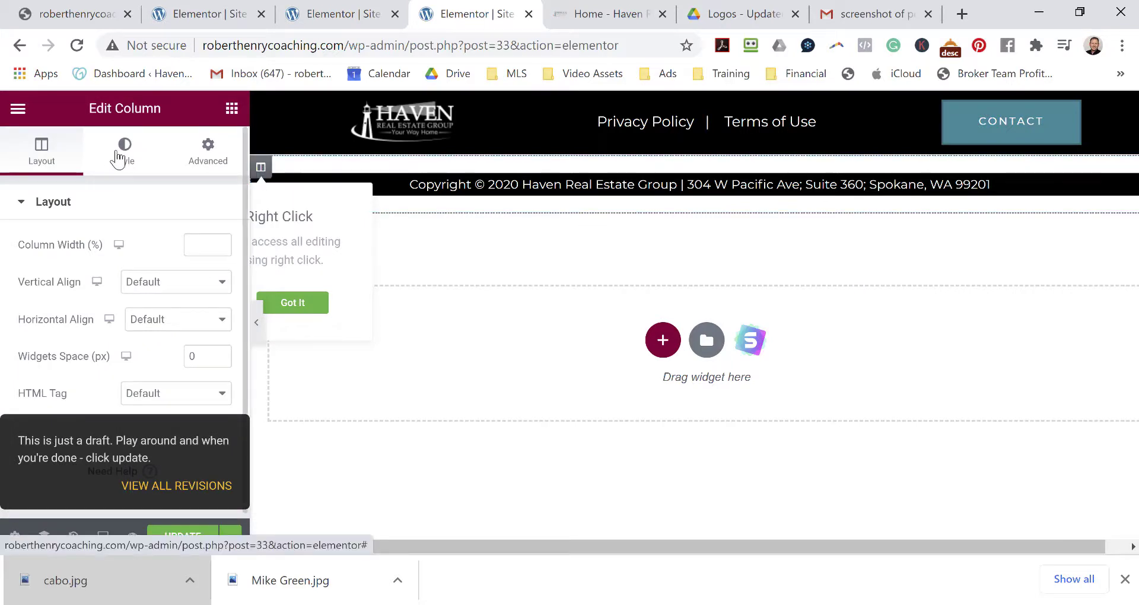
click(118, 156)
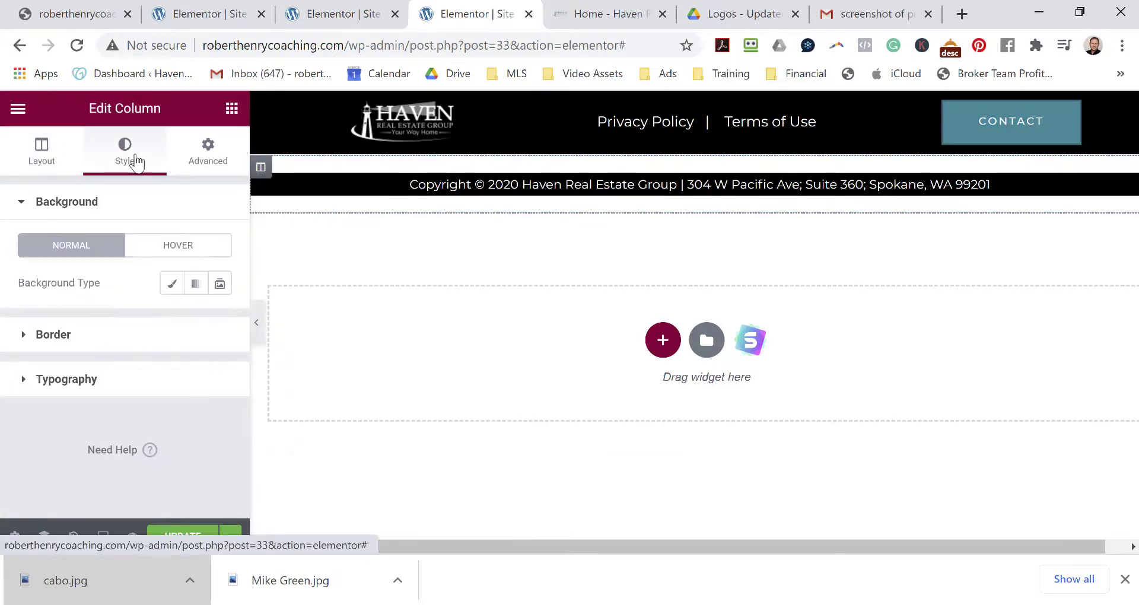
click(216, 149)
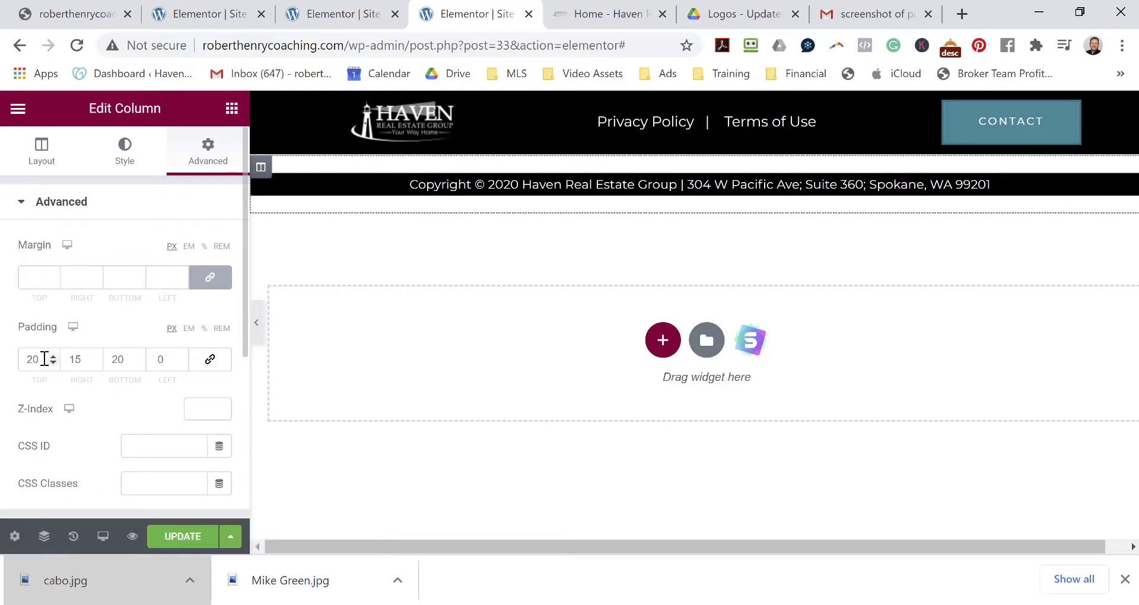
drag(52, 364, 52, 364)
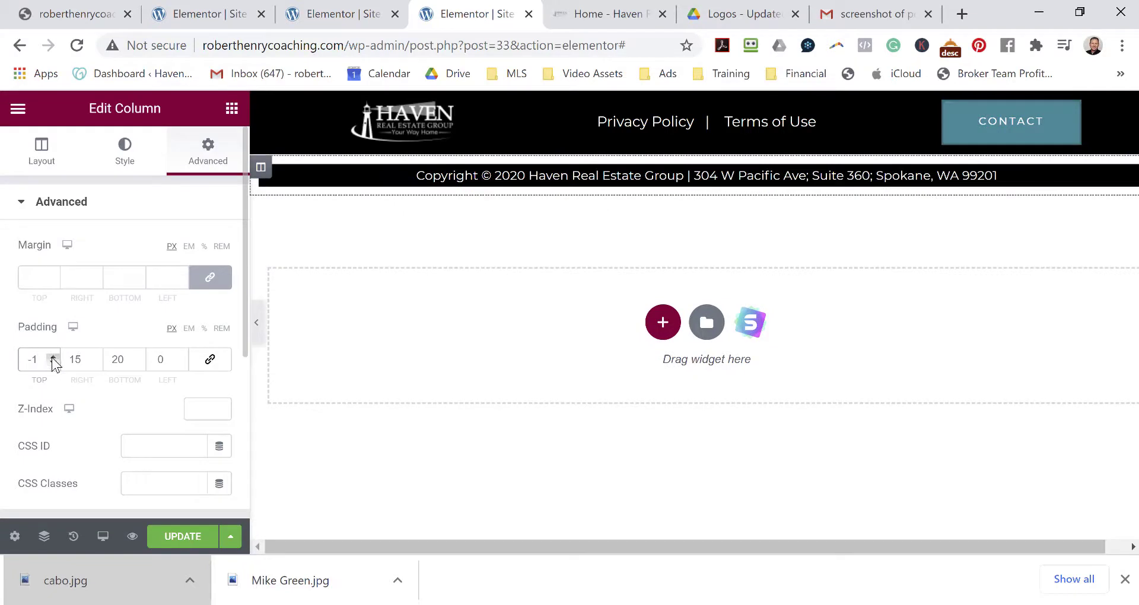
click(53, 357)
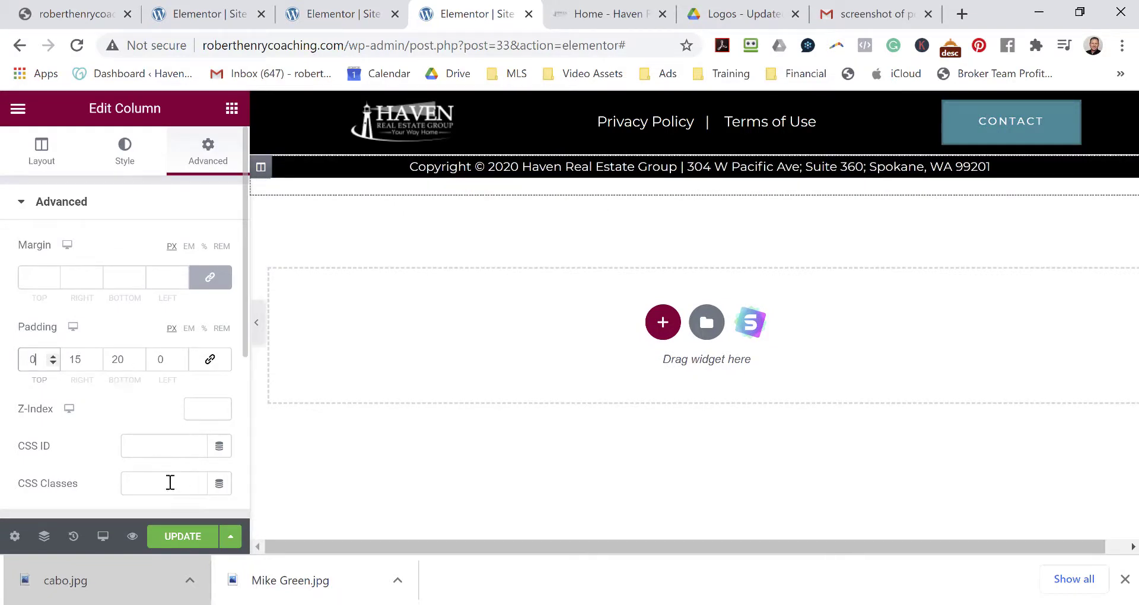
click(166, 537)
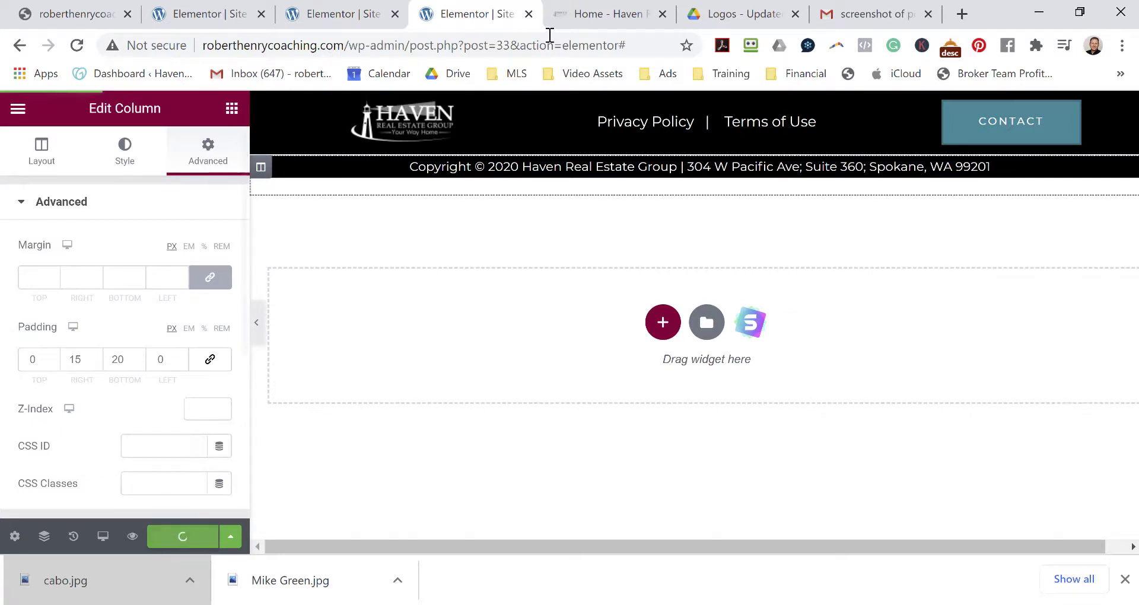
Set the footer Haven logo to Medium - 300 x 300 and open its logo file's Edit Media page.
click(407, 119)
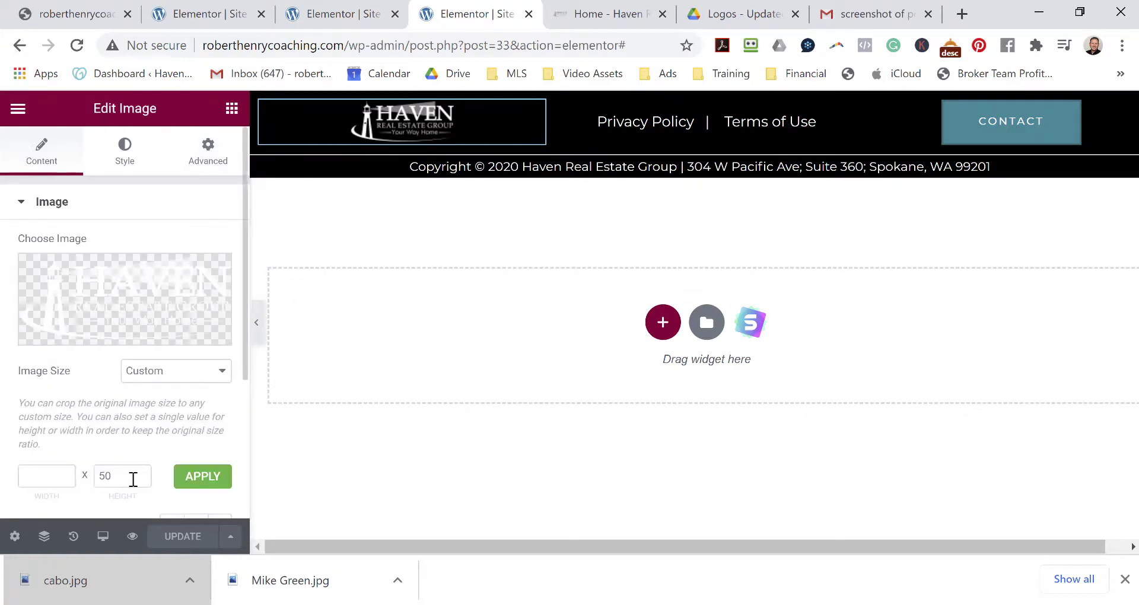
click(217, 371)
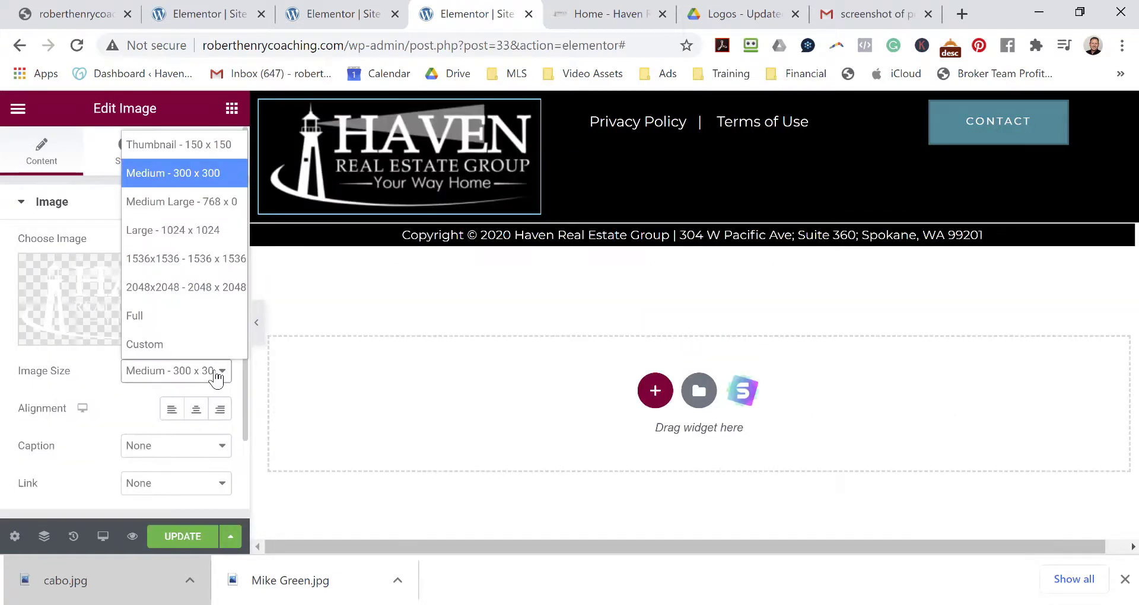
click(95, 299)
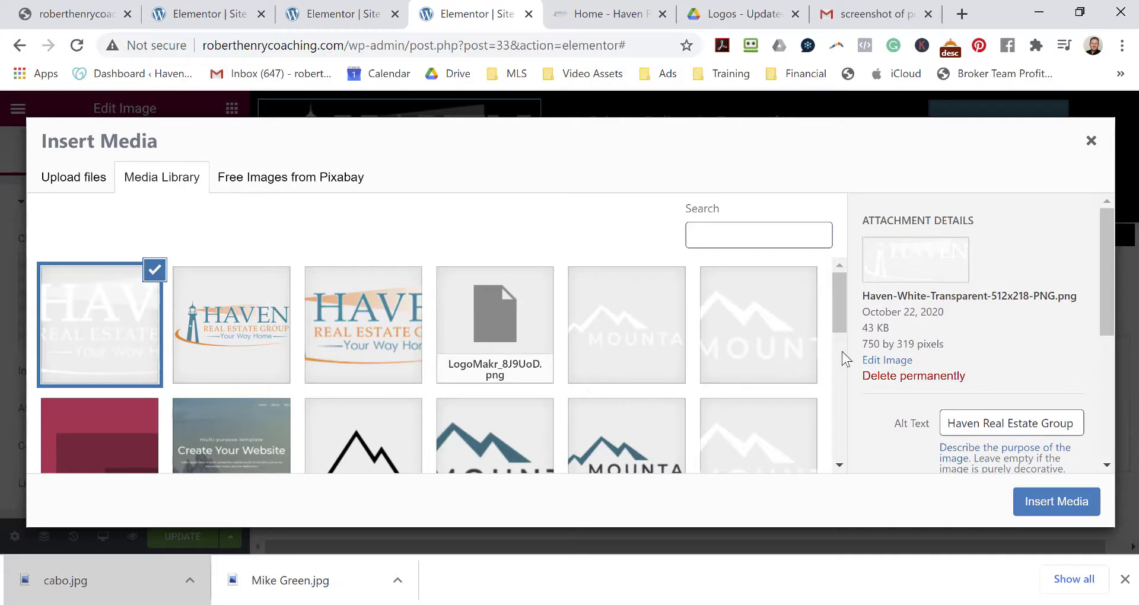
click(879, 363)
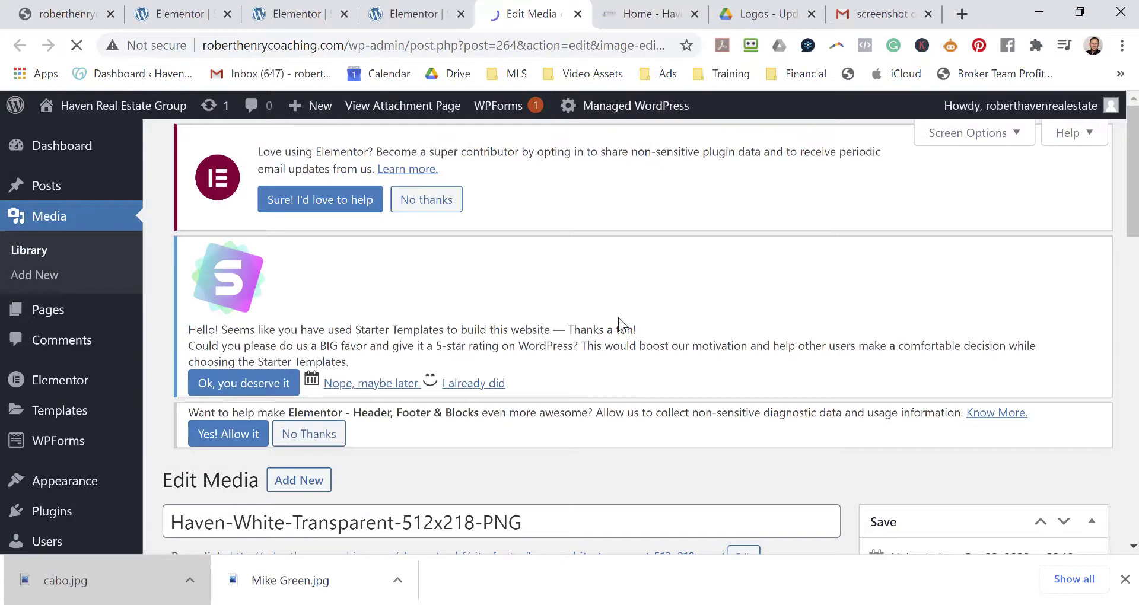
Scale the Haven logo to height 50 (118 × 50) and update the media file.
scroll(568, 424, down, 5)
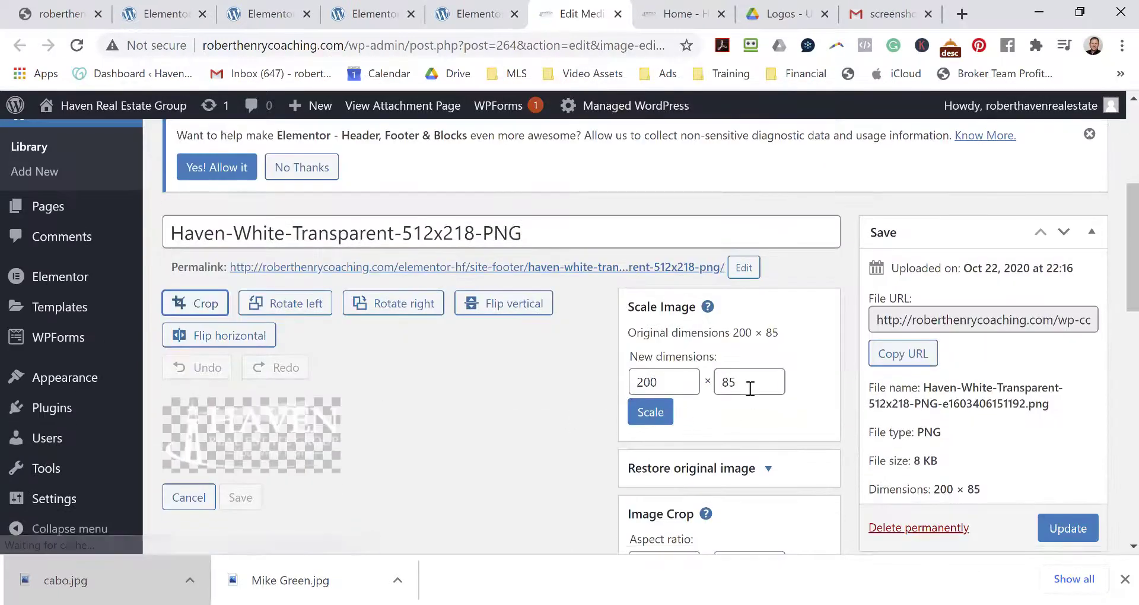
drag(750, 389, 716, 366)
text(50)
click(640, 415)
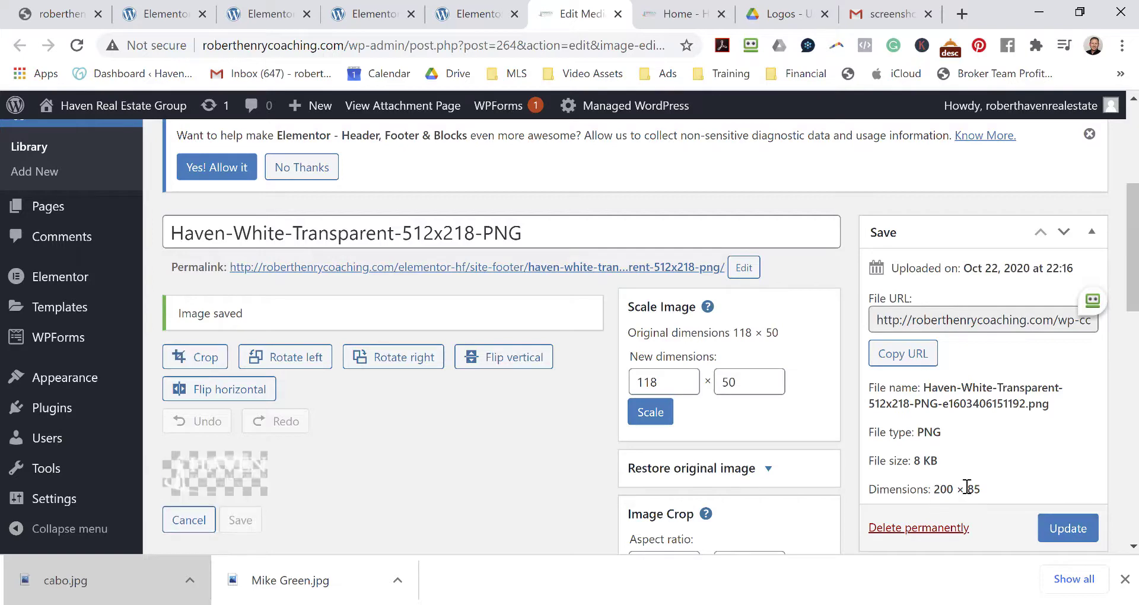
click(1061, 531)
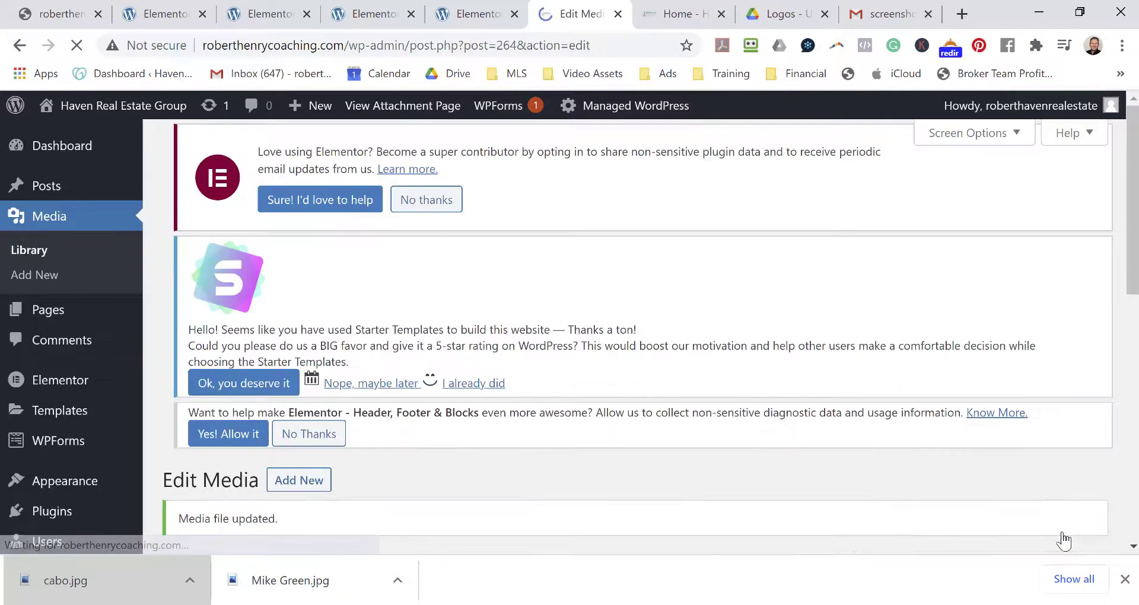
scroll(1024, 453, down, 7)
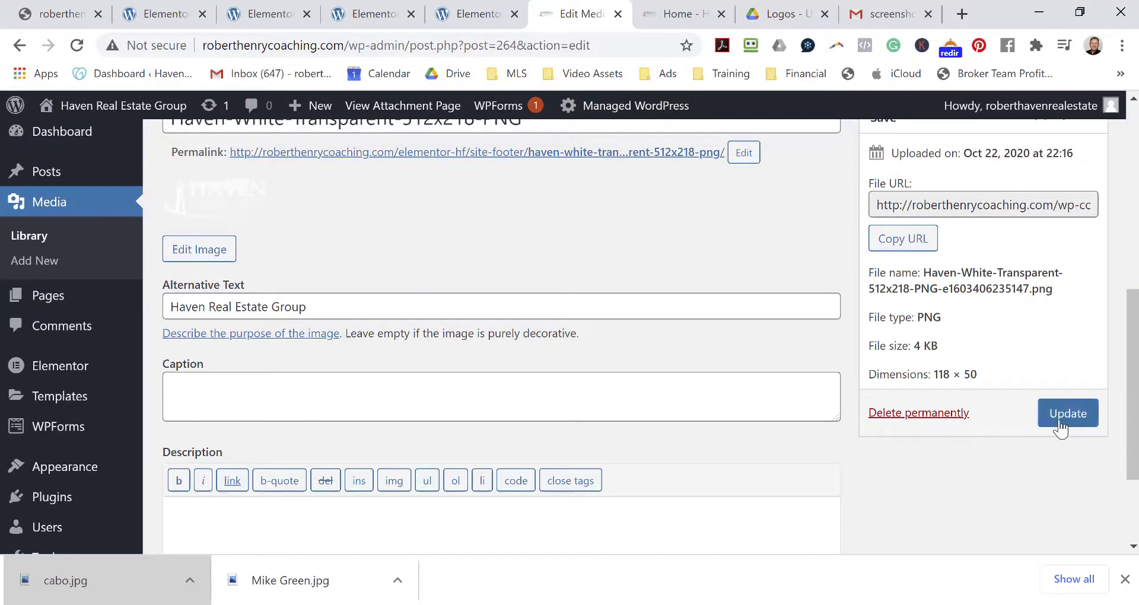
click(1060, 426)
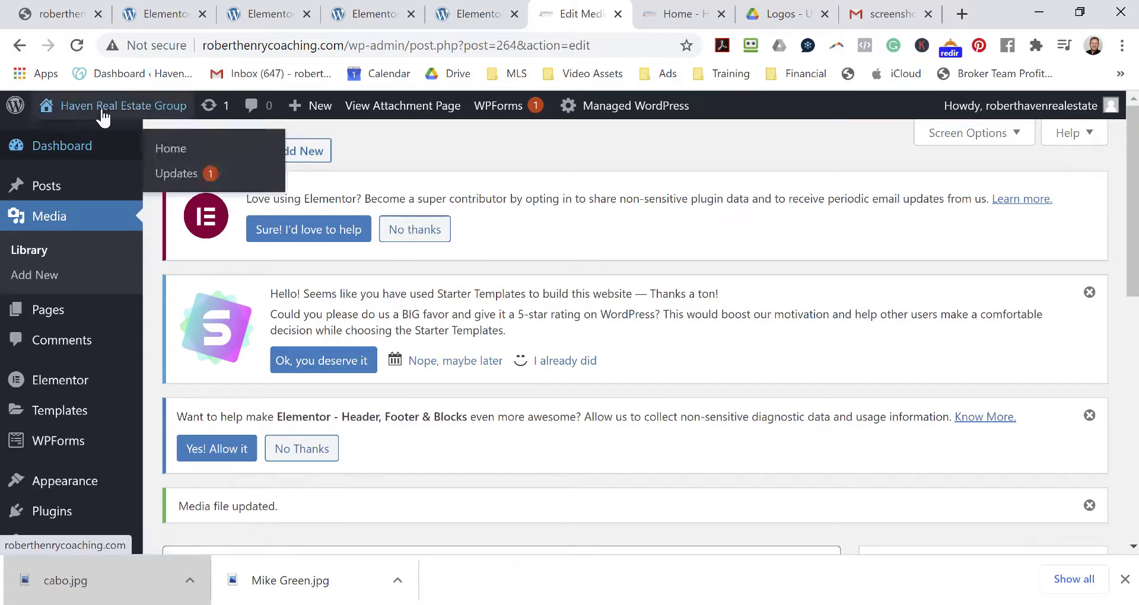
Visit the live site, scroll to the black footer, and open Site Footer in Elementor.
mouse_move(102, 108)
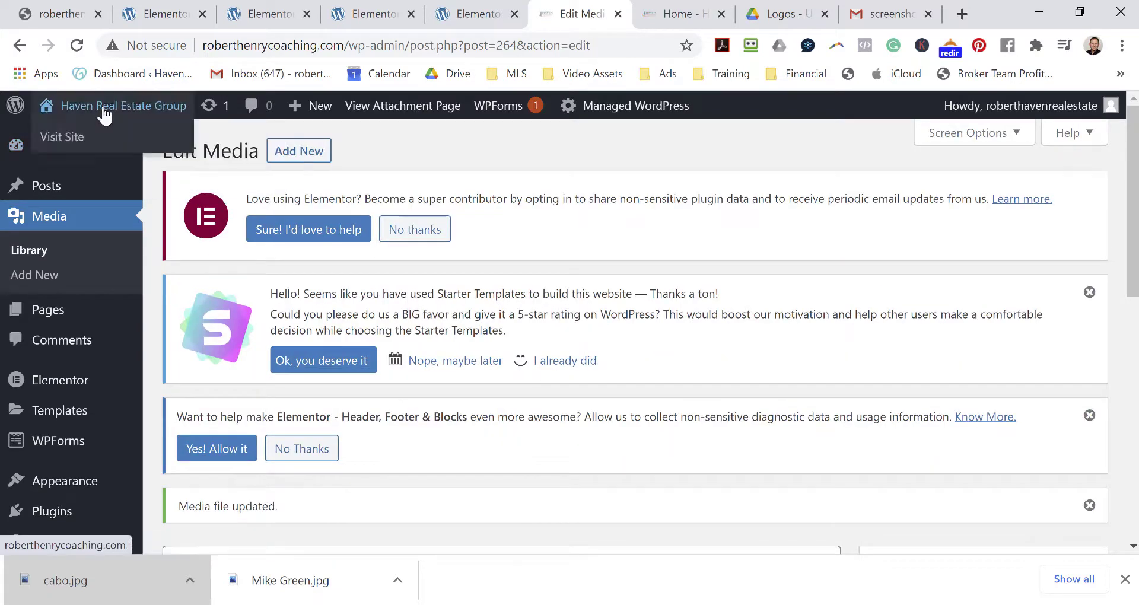
click(72, 142)
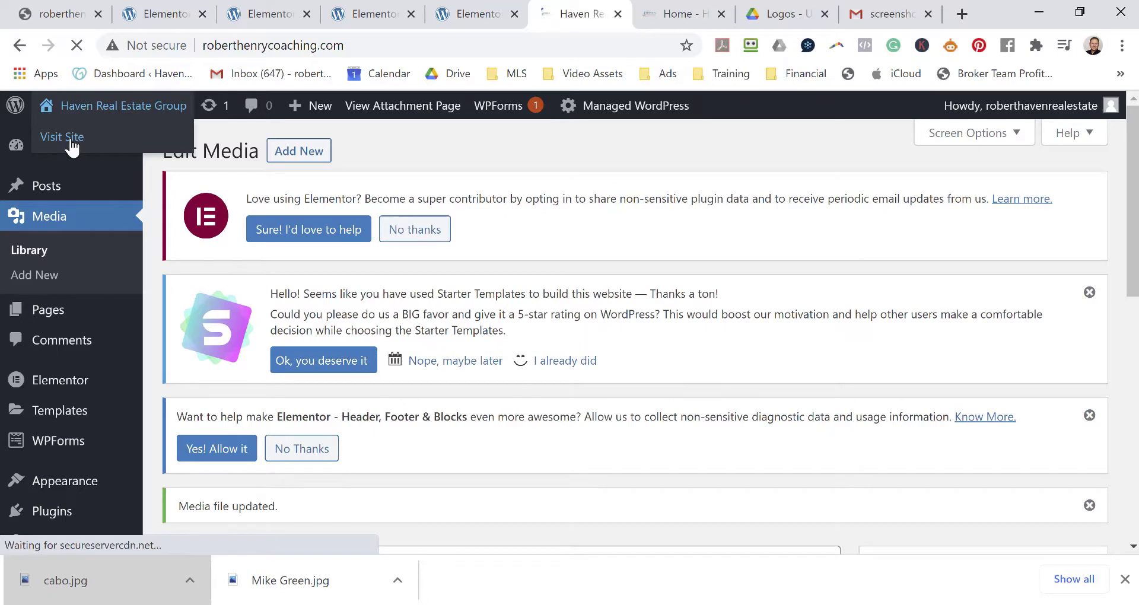
scroll(819, 244, down, 5)
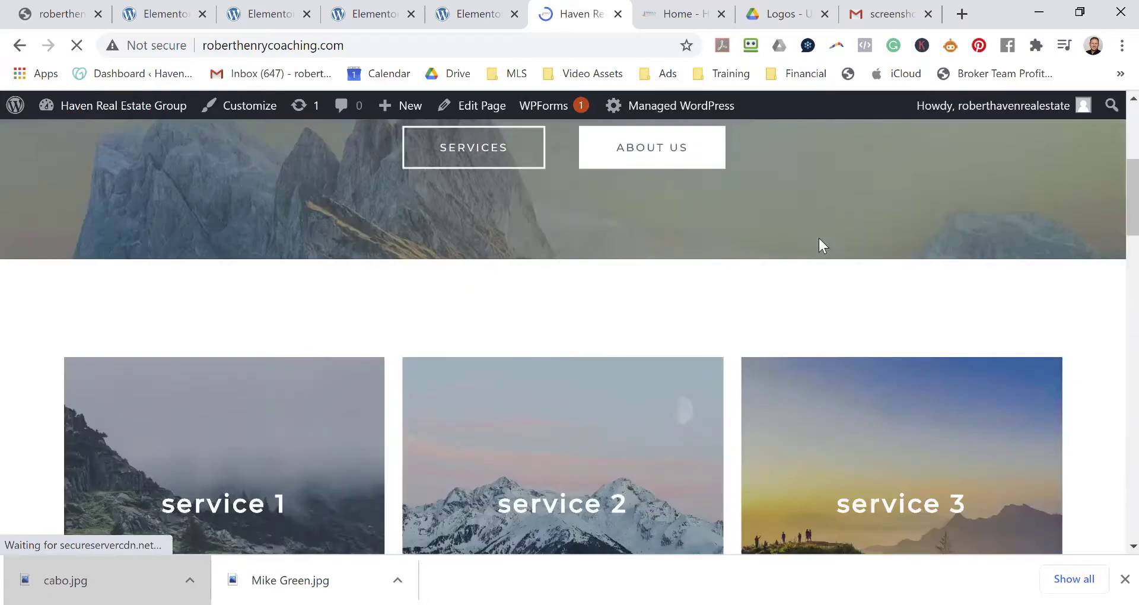
scroll(821, 245, down, 15)
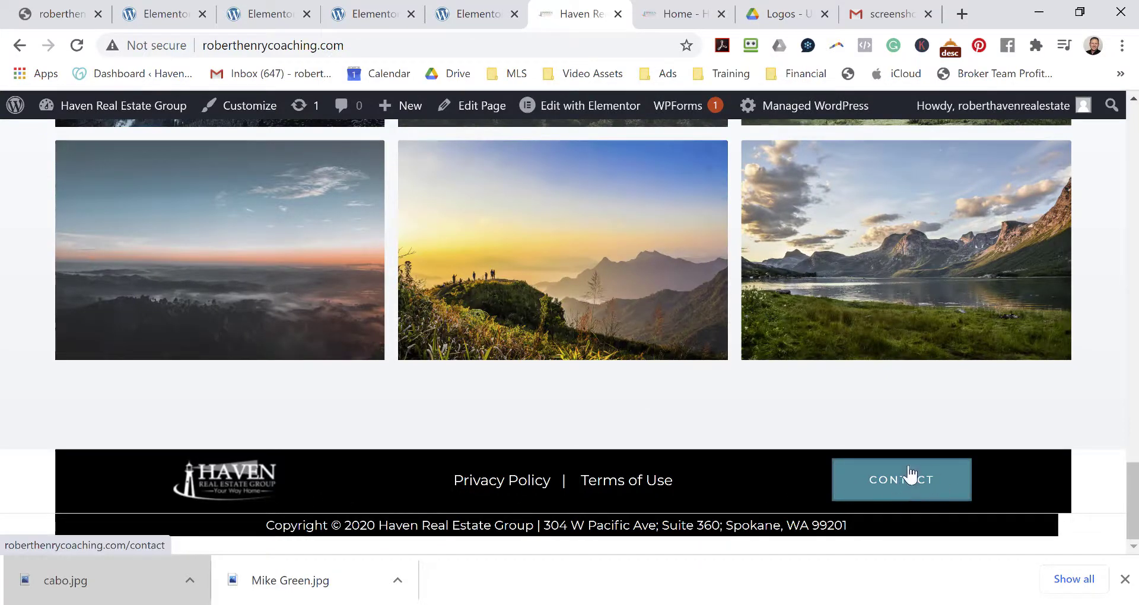
mouse_move(599, 108)
click(560, 143)
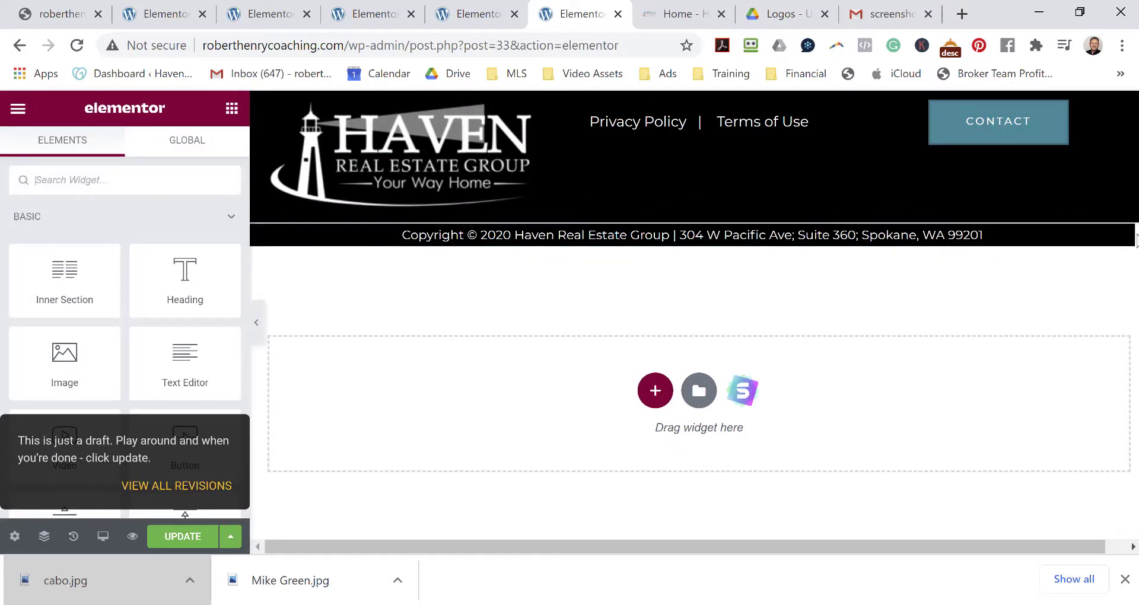
Select the copyright column and lower its Advanced right padding to 0.
click(261, 236)
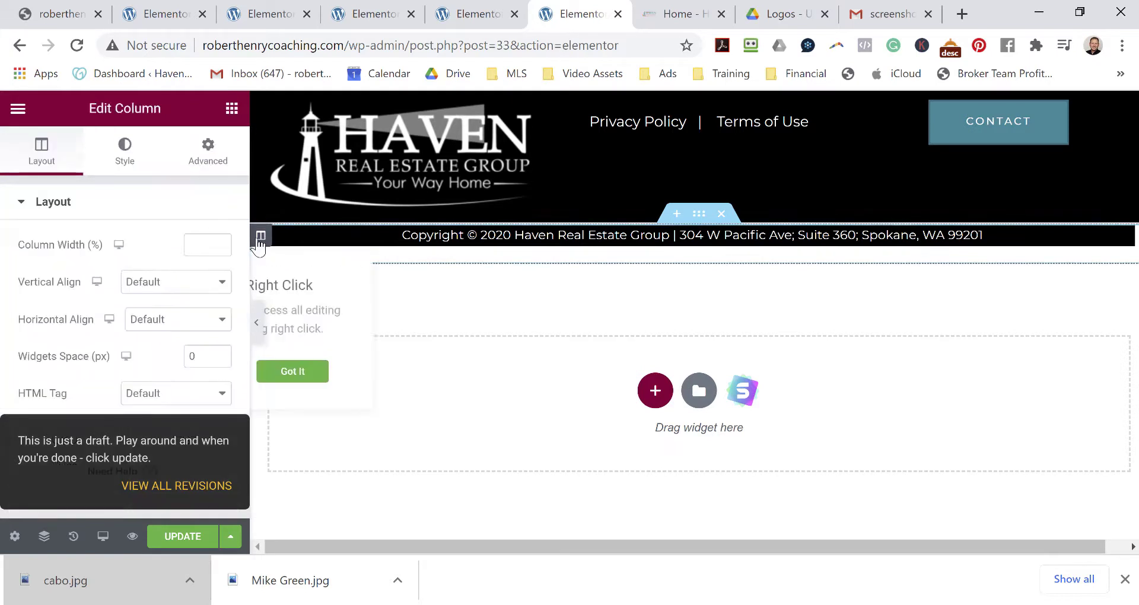
click(210, 158)
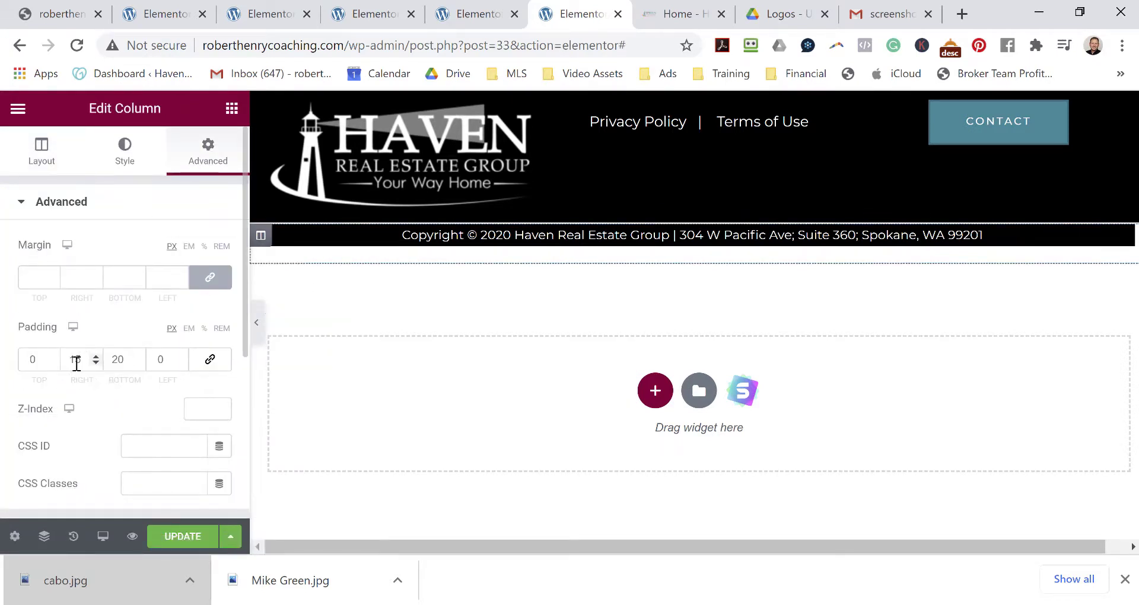
click(95, 363)
click(96, 362)
click(95, 363)
click(95, 363)
click(95, 363)
click(96, 363)
click(95, 363)
click(95, 363)
click(95, 363)
click(95, 363)
click(96, 363)
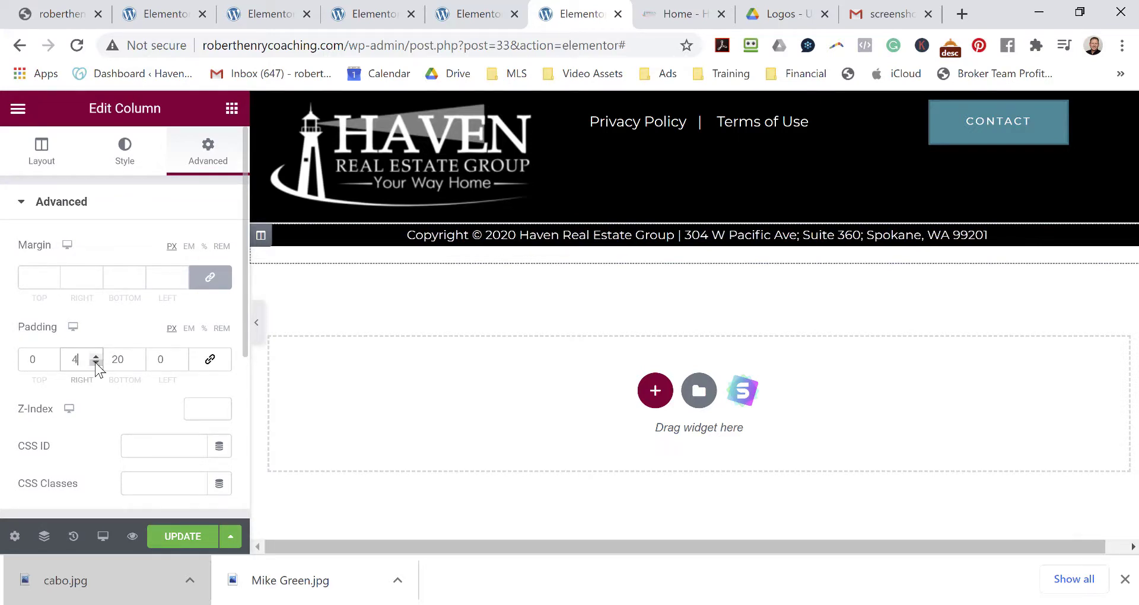
click(95, 363)
click(95, 363)
click(95, 363)
click(96, 363)
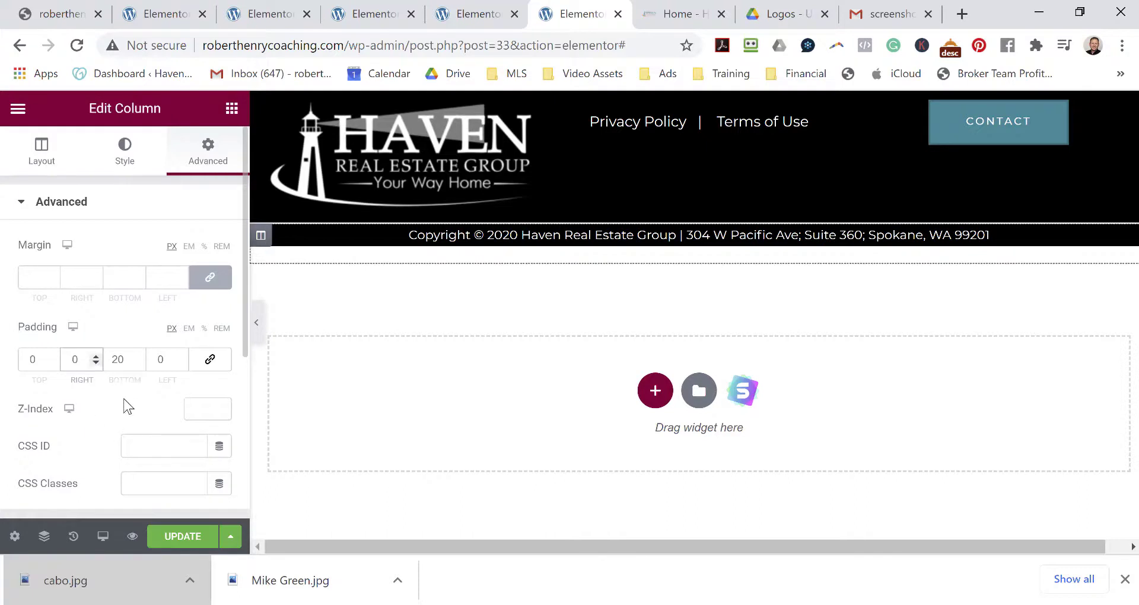
Lower the copyright column's bottom padding to 0.
click(135, 363)
click(135, 363)
click(135, 363)
click(136, 363)
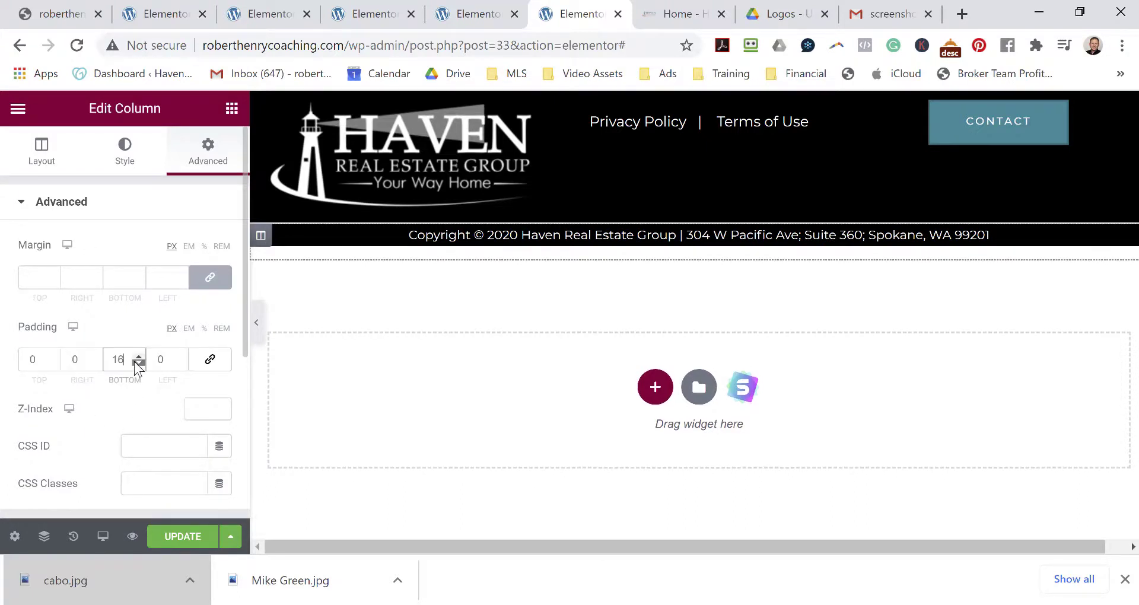
click(135, 363)
click(135, 363)
click(135, 363)
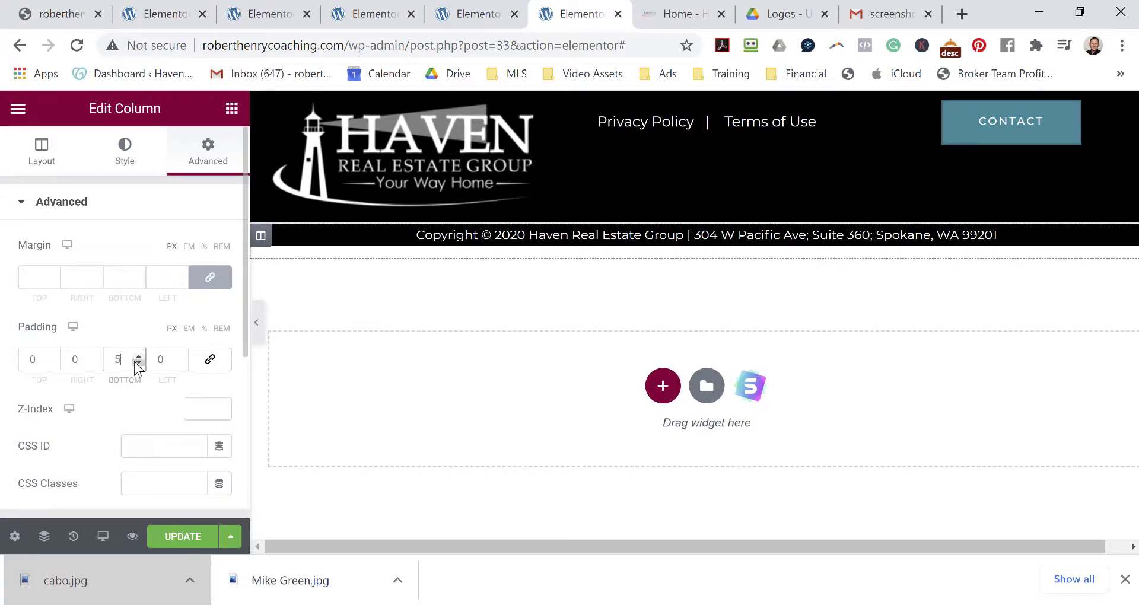
click(135, 363)
click(135, 363)
click(984, 151)
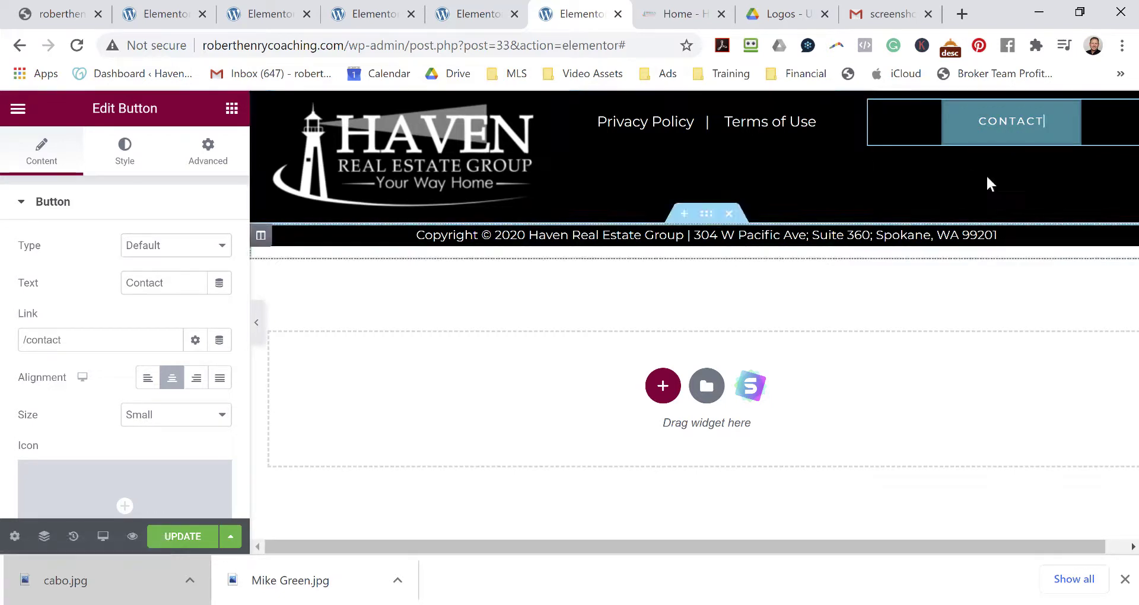
Set the CONTACT button's size to Medium.
click(1012, 127)
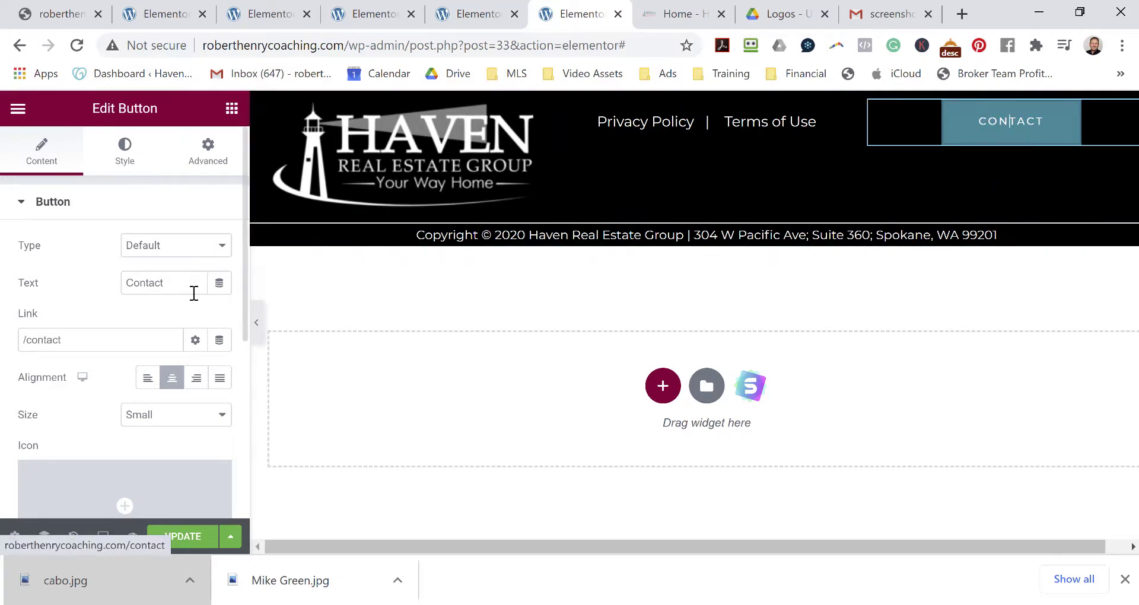
scroll(125, 381, down, 5)
scroll(116, 376, up, 5)
click(183, 414)
click(163, 497)
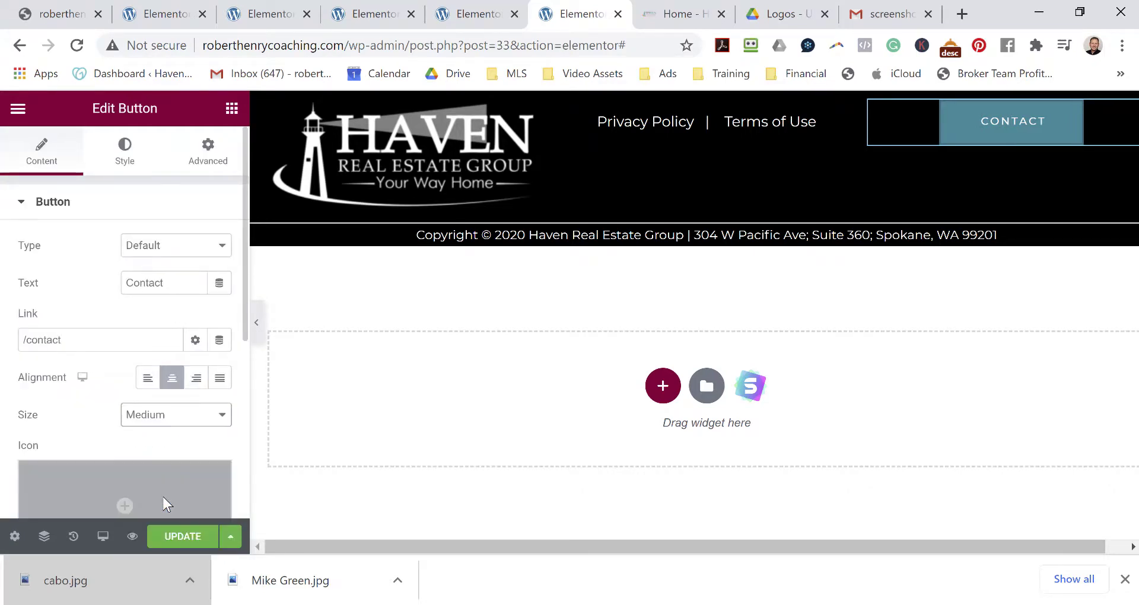
scroll(112, 314, down, 4)
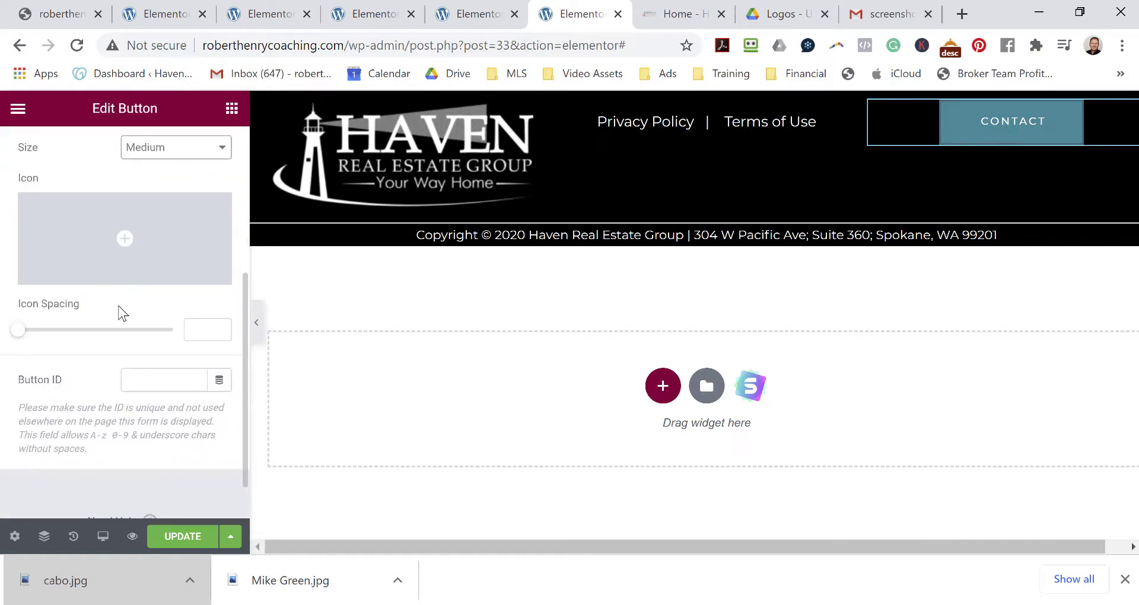
scroll(121, 313, up, 4)
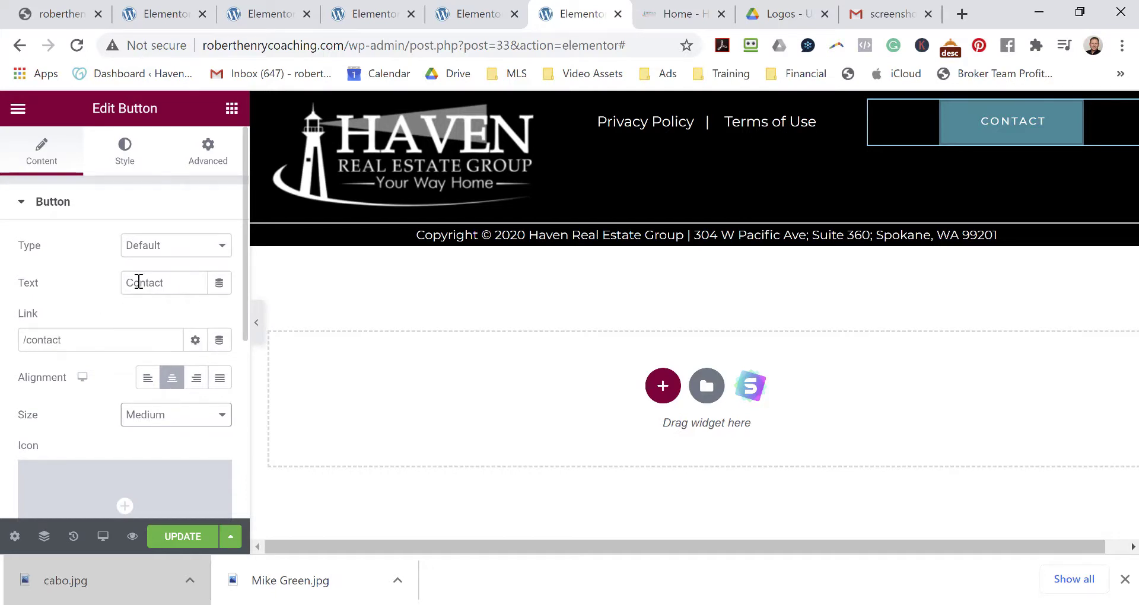
Try the Info and Success button types, then return the type to Default.
click(159, 249)
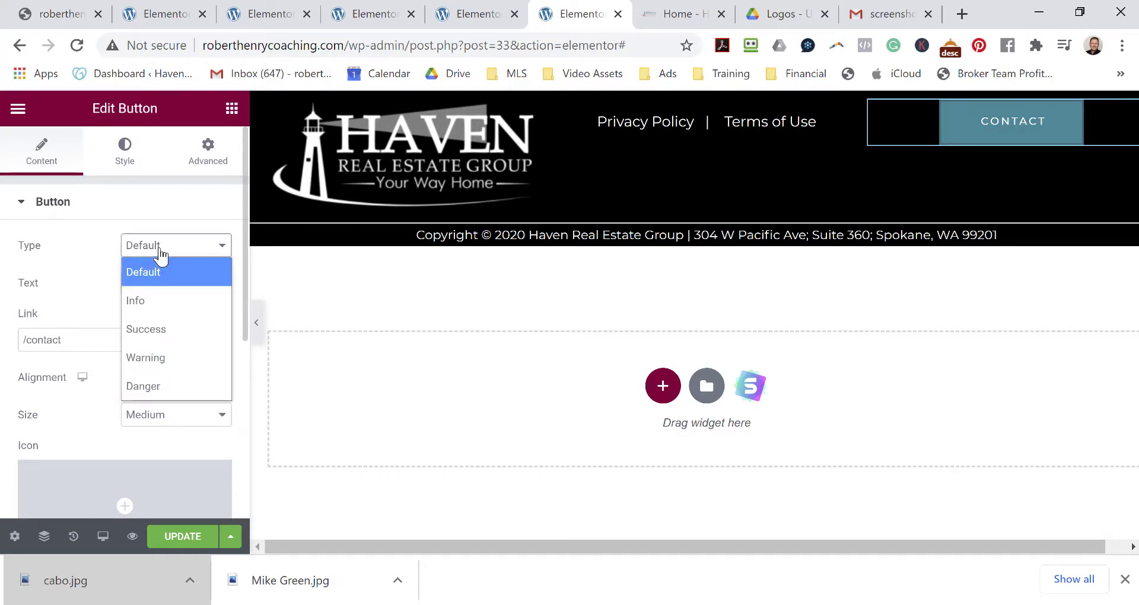
click(148, 301)
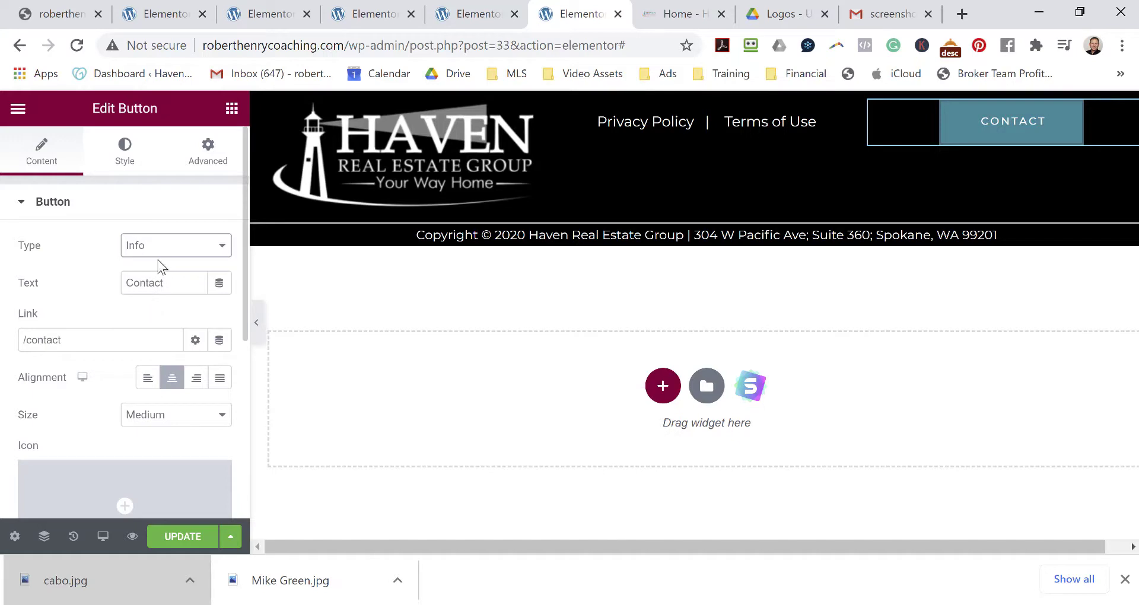
click(163, 254)
click(172, 327)
click(185, 256)
click(178, 271)
In Style, keep no border and raise the button's Border Radius to 18.
click(114, 162)
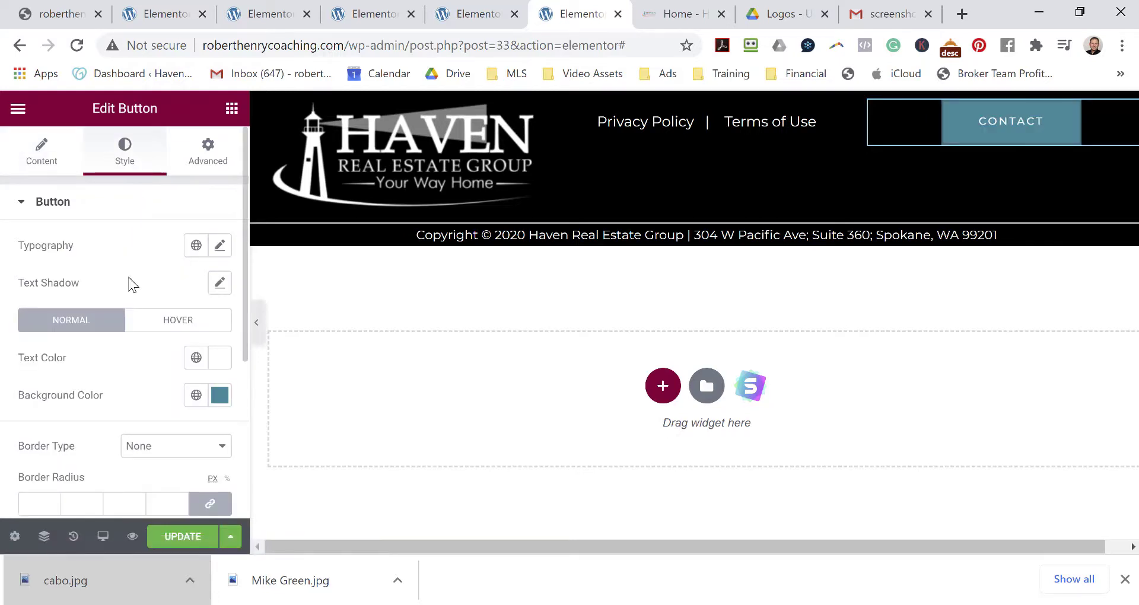
click(224, 447)
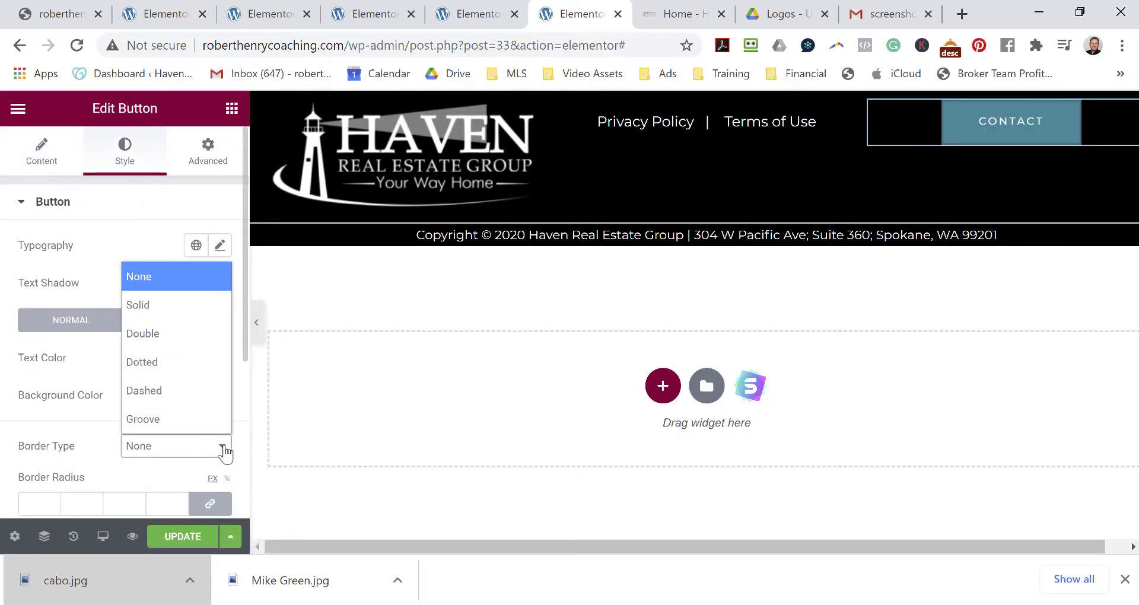
click(224, 448)
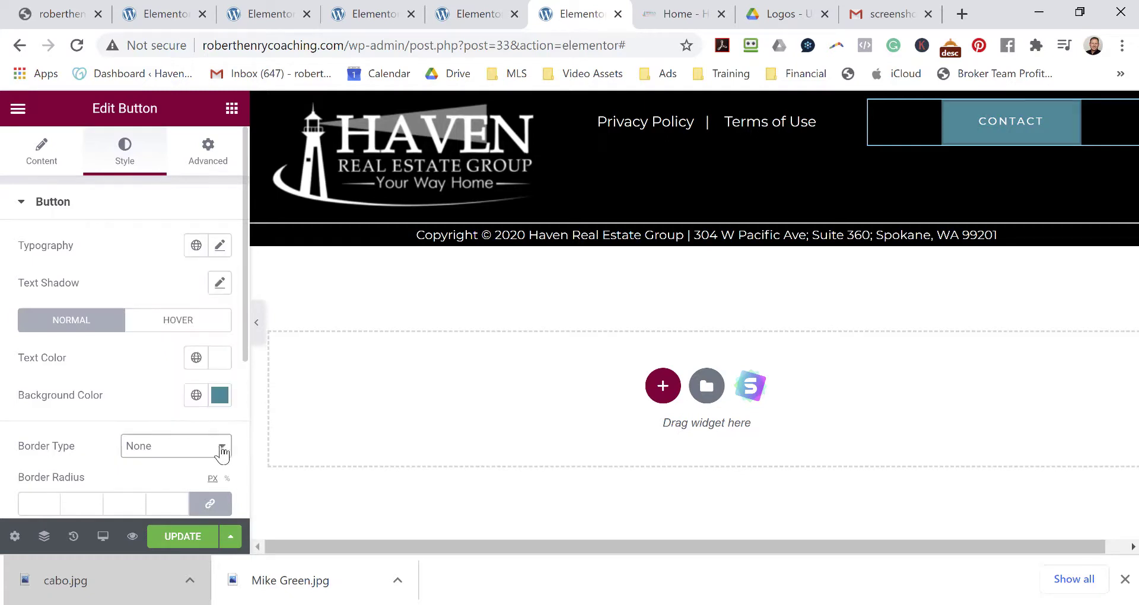
scroll(127, 361, down, 4)
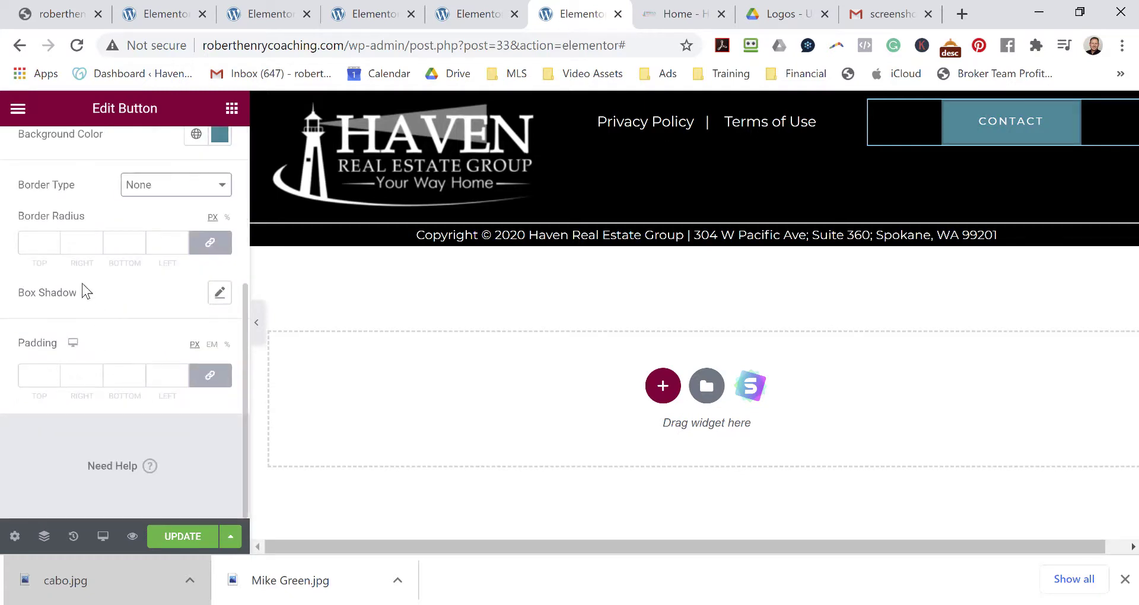
click(54, 240)
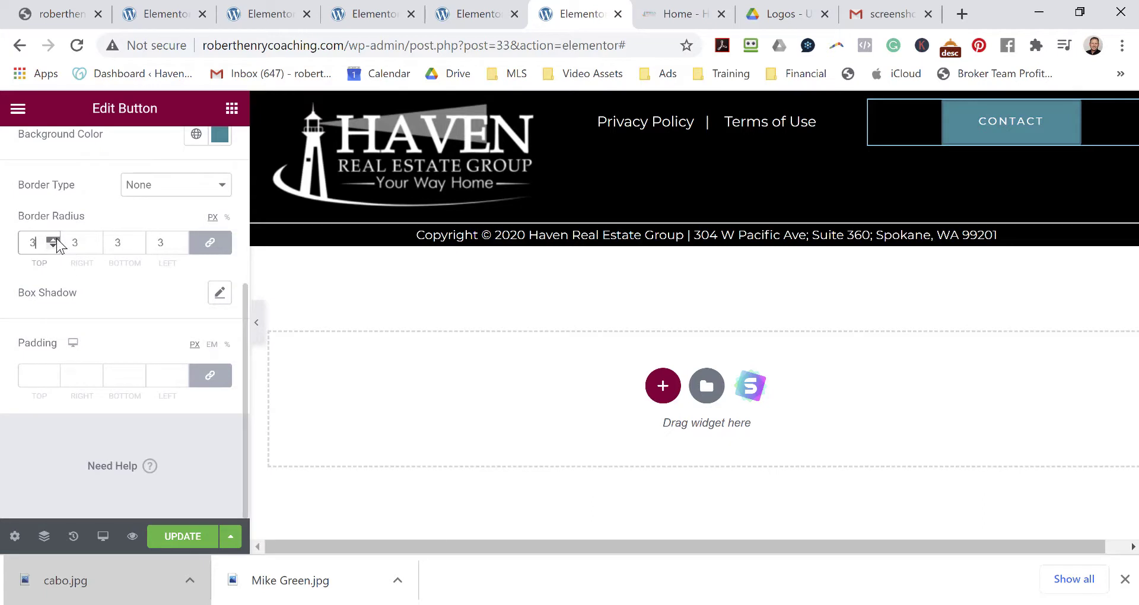
click(53, 240)
click(54, 241)
click(53, 240)
click(53, 240)
click(53, 240)
click(53, 240)
click(53, 240)
click(54, 240)
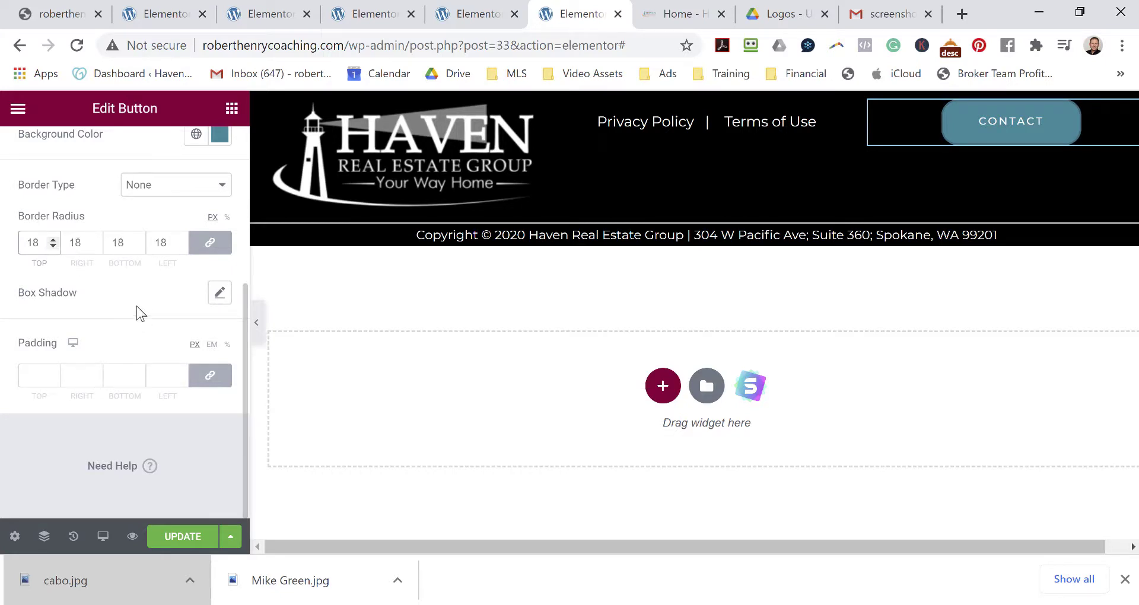
scroll(137, 306, up, 5)
Check the button's Responsive and Motion Effects options, keeping Entrance Animation at Default.
click(201, 150)
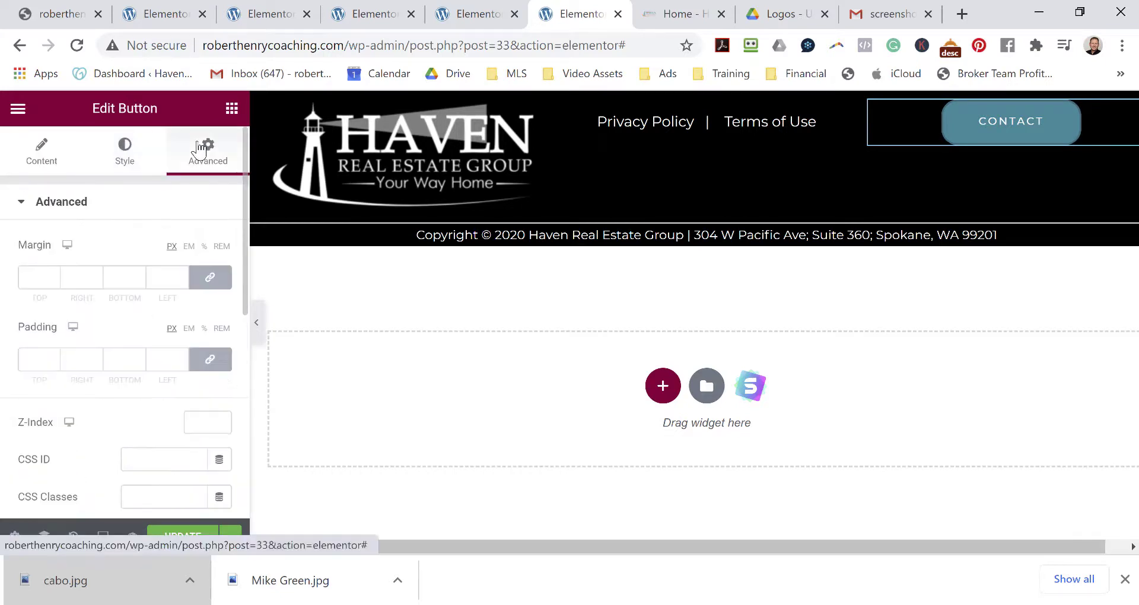
scroll(136, 270, down, 5)
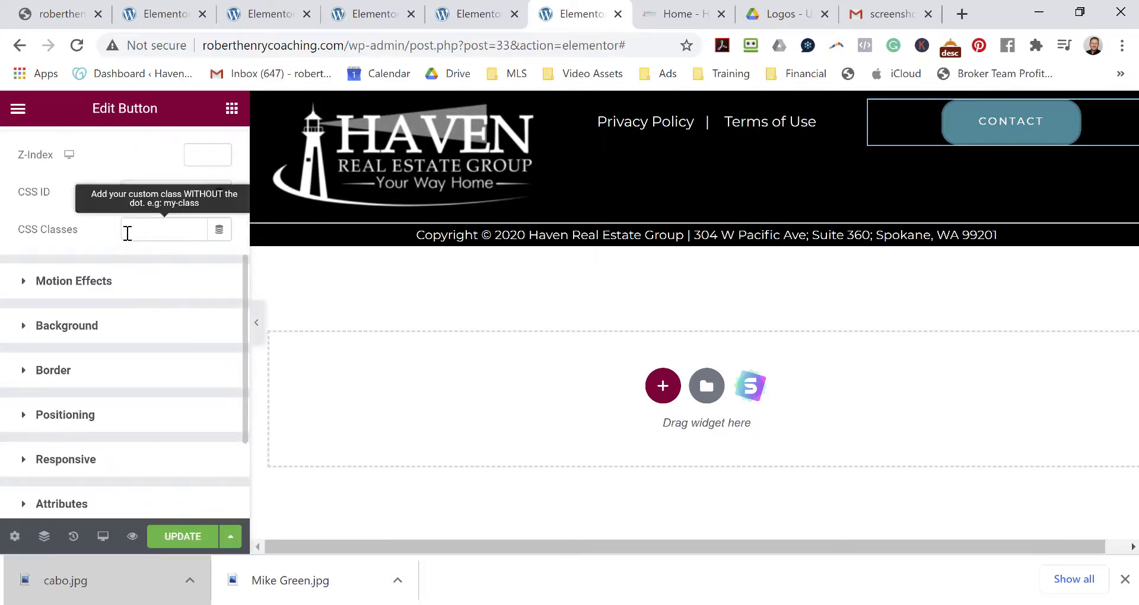
scroll(124, 231, up, 5)
scroll(103, 305, down, 10)
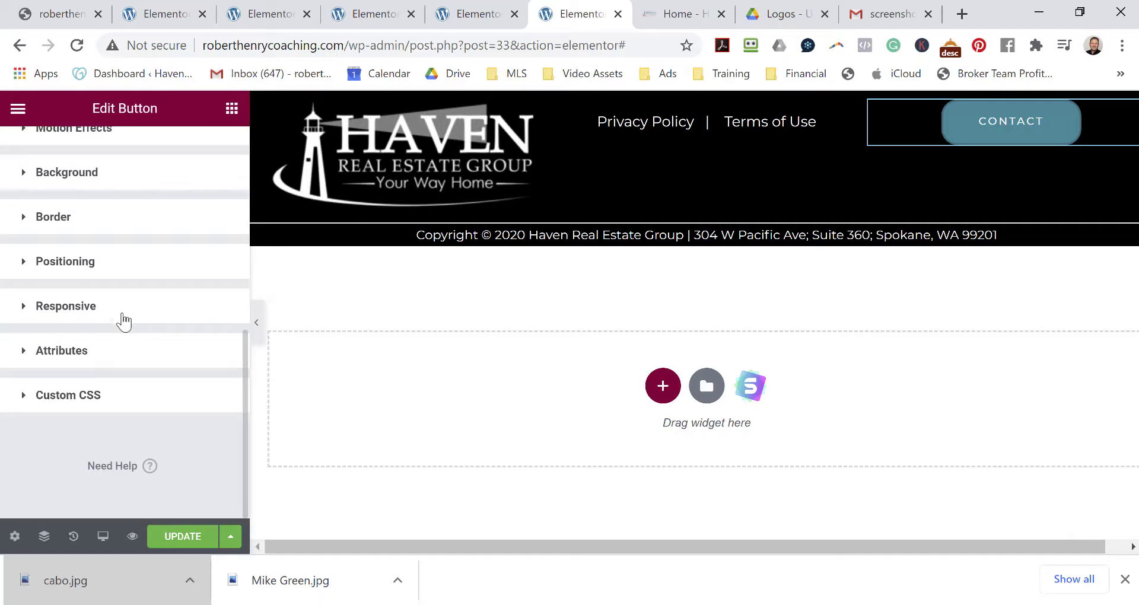
click(120, 318)
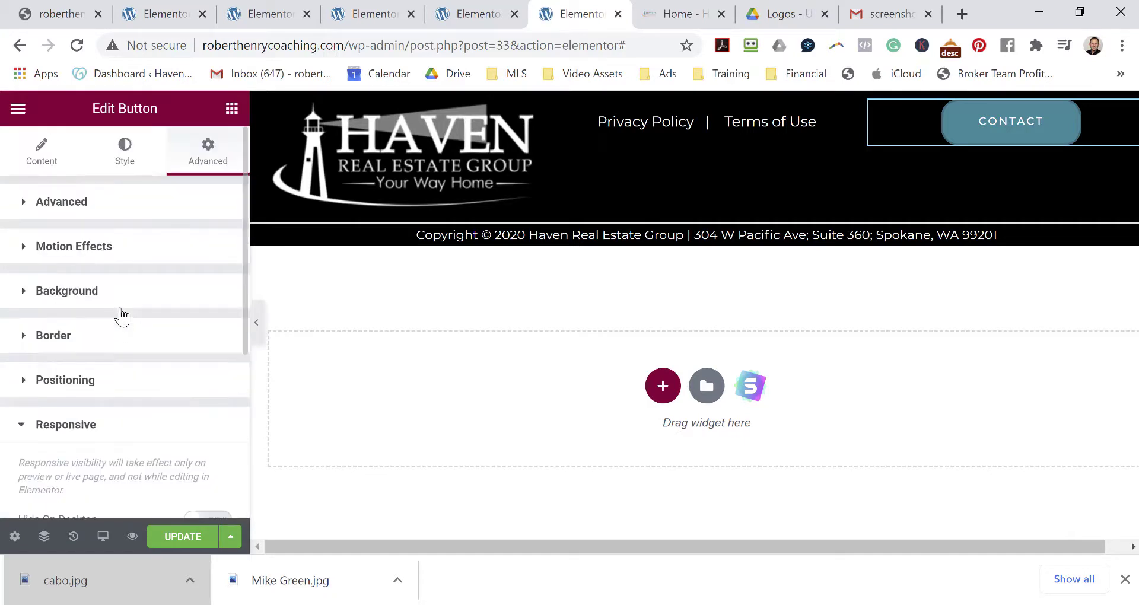
scroll(141, 320, down, 5)
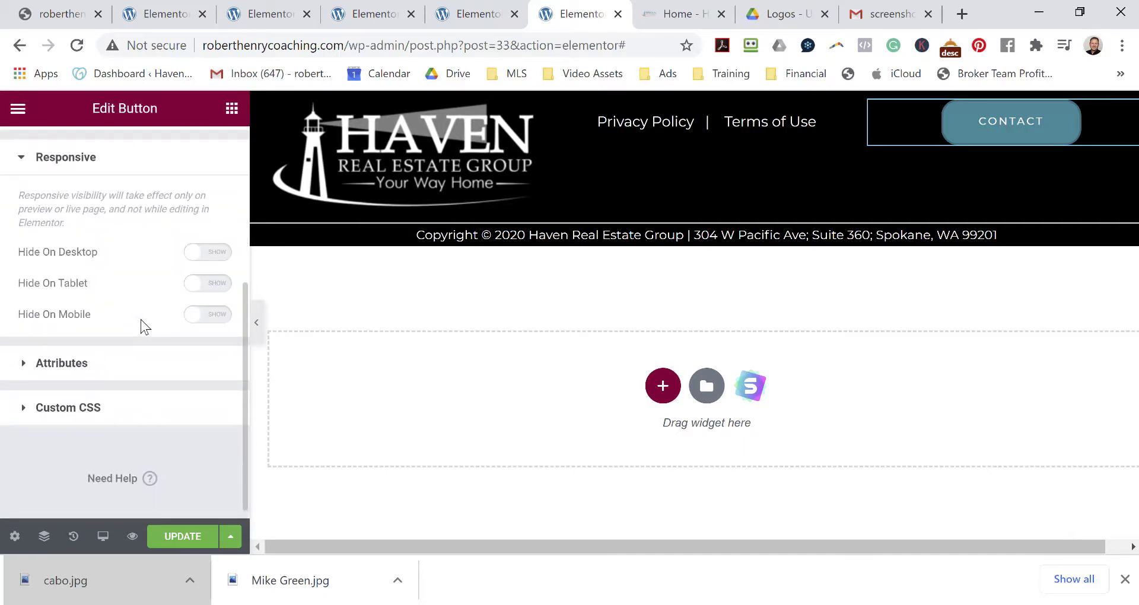
scroll(140, 320, up, 5)
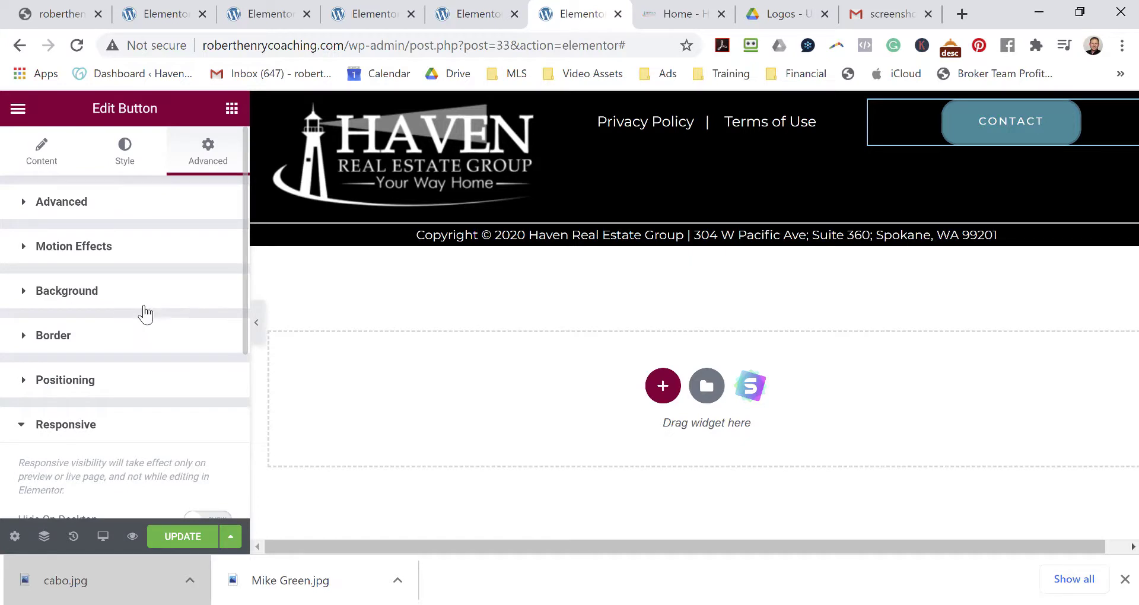
click(142, 247)
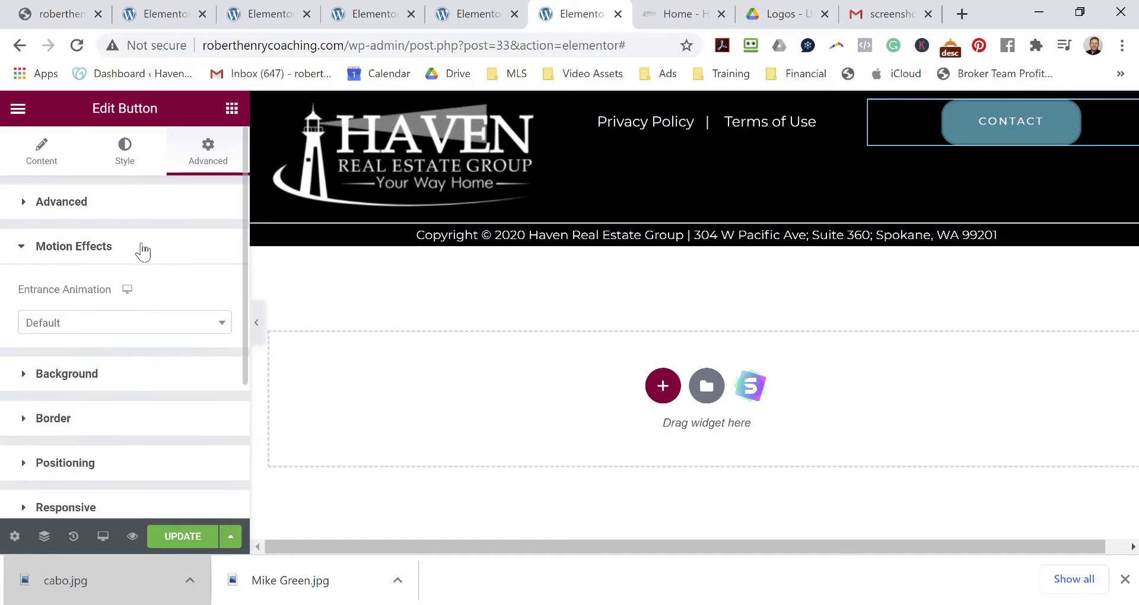
click(167, 331)
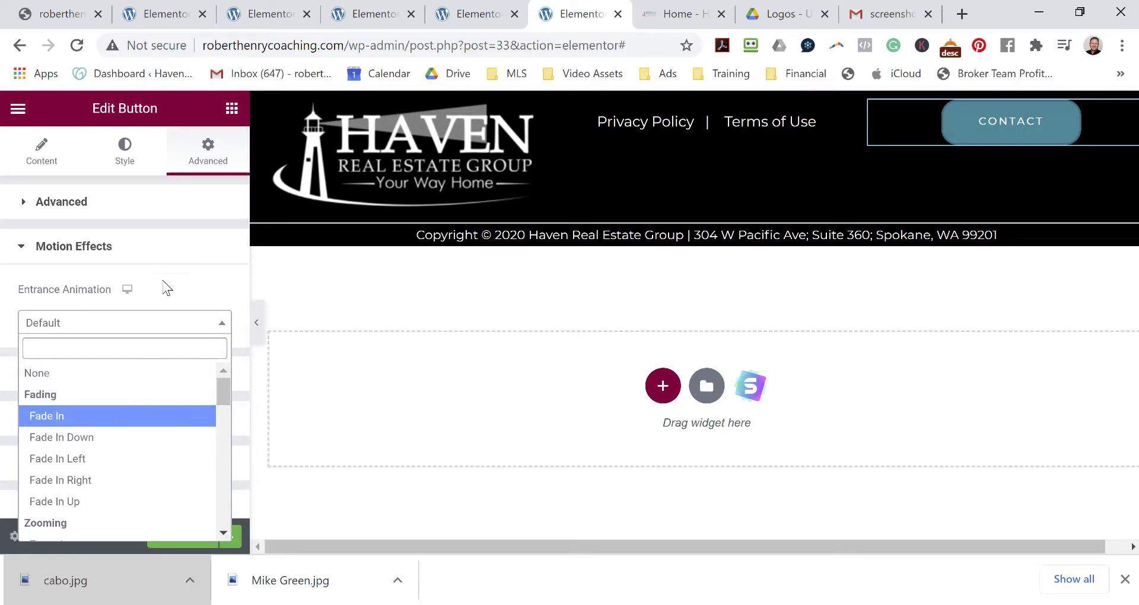
click(176, 261)
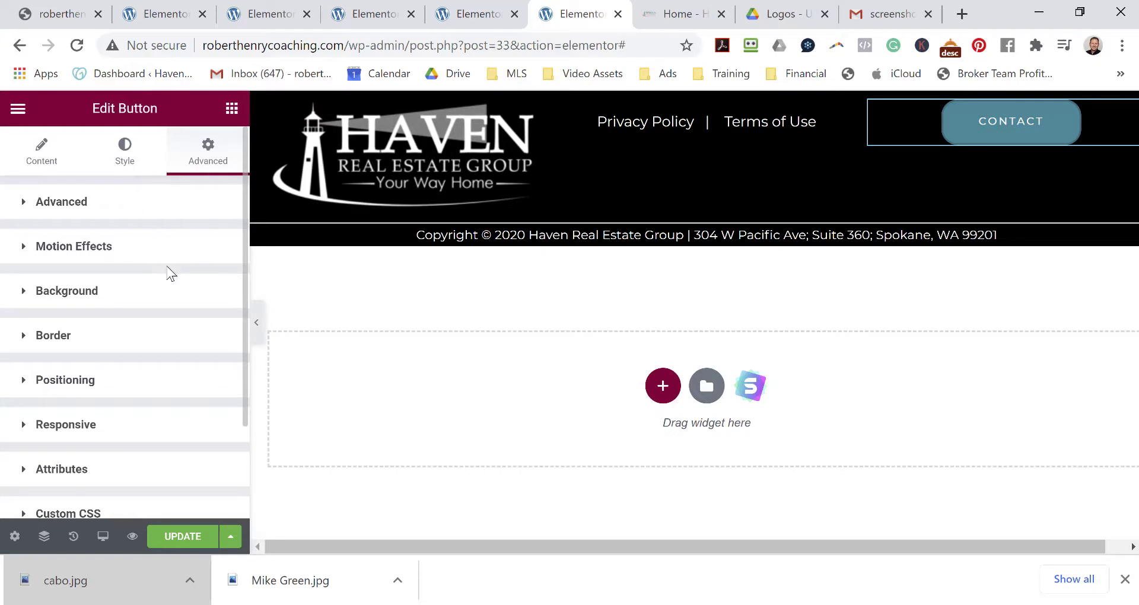
click(125, 148)
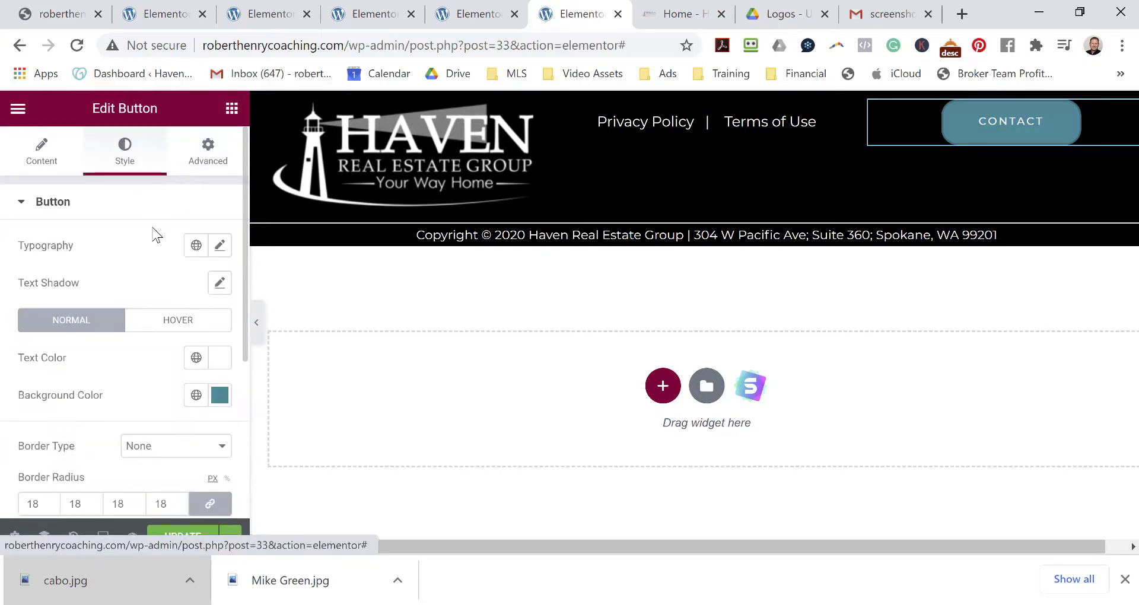
Lower the CONTACT button's Border Radius from 18 to 2.
scroll(156, 233, down, 5)
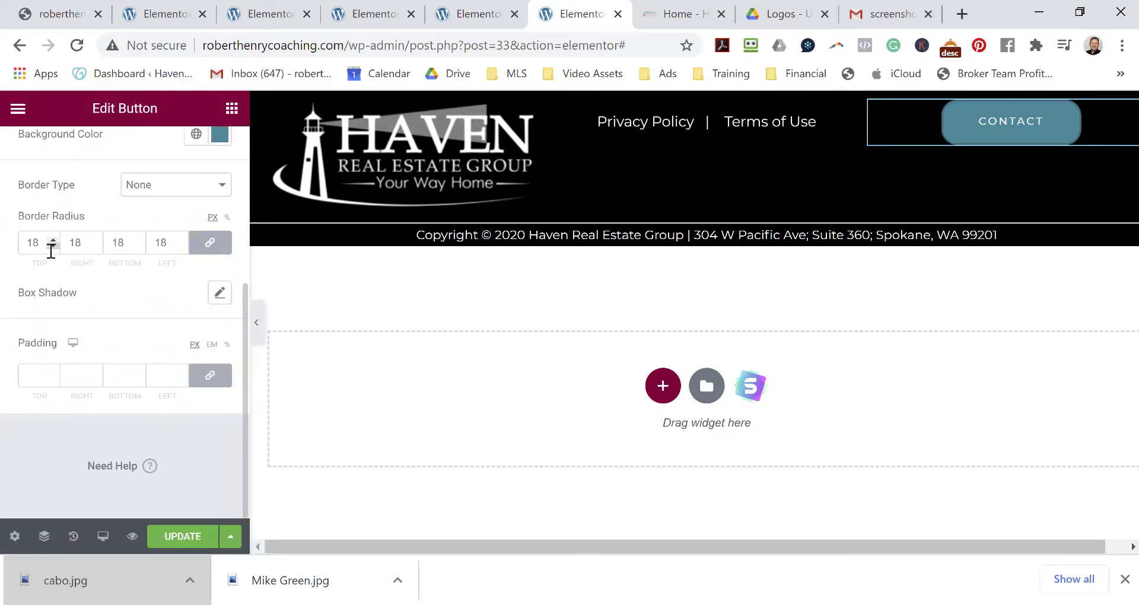
click(52, 247)
click(52, 247)
click(52, 247)
click(52, 248)
click(52, 248)
click(52, 248)
Reselect the CONTACT button and drag its Typography size to 27.
scroll(175, 300, up, 4)
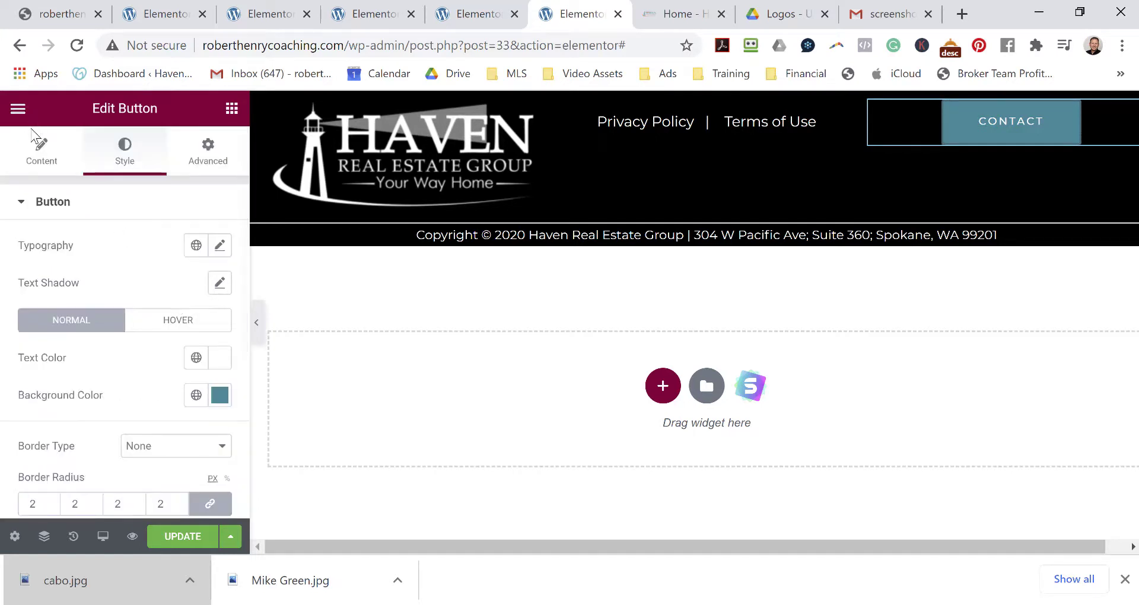
click(23, 116)
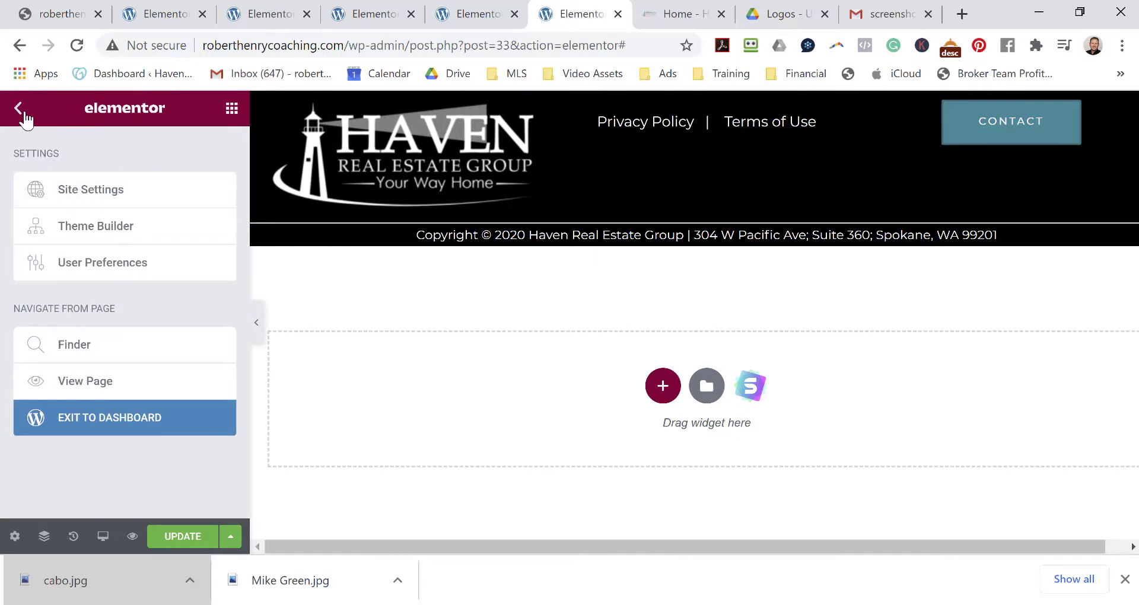
click(1030, 122)
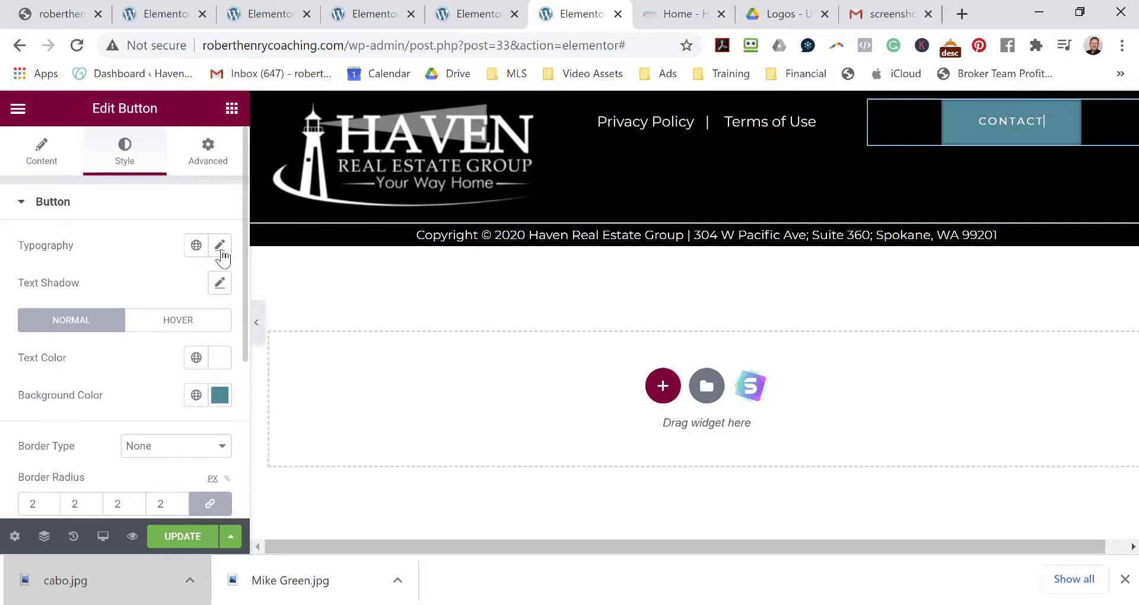
click(220, 247)
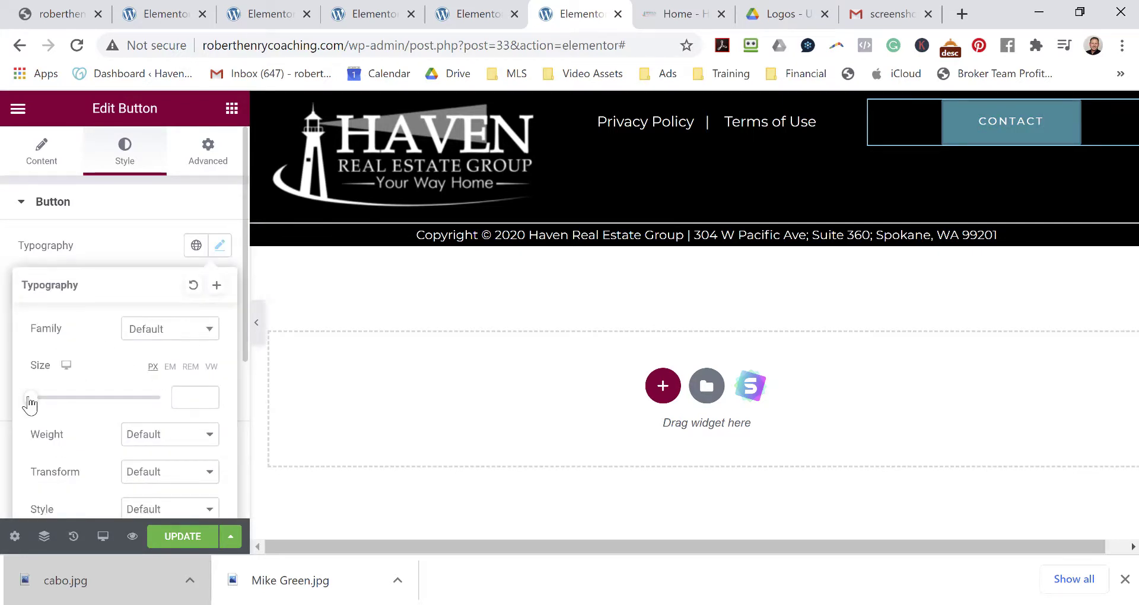
drag(34, 403, 39, 399)
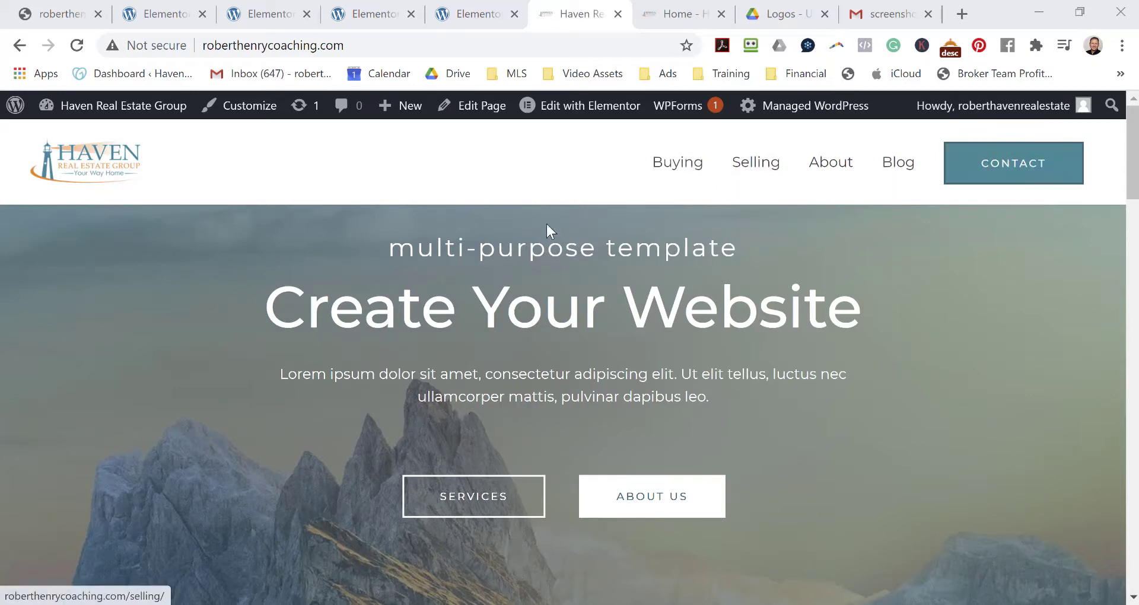
Use Edit with Elementor in the live site's admin bar to load the page.
scroll(611, 363, down, 2)
scroll(612, 359, up, 2)
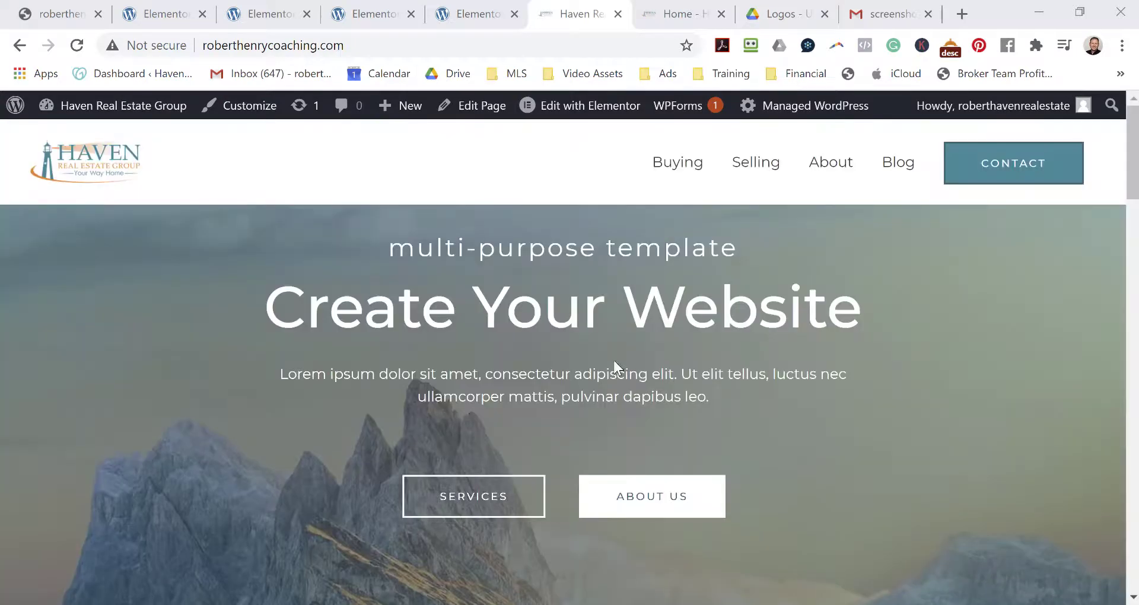
click(599, 115)
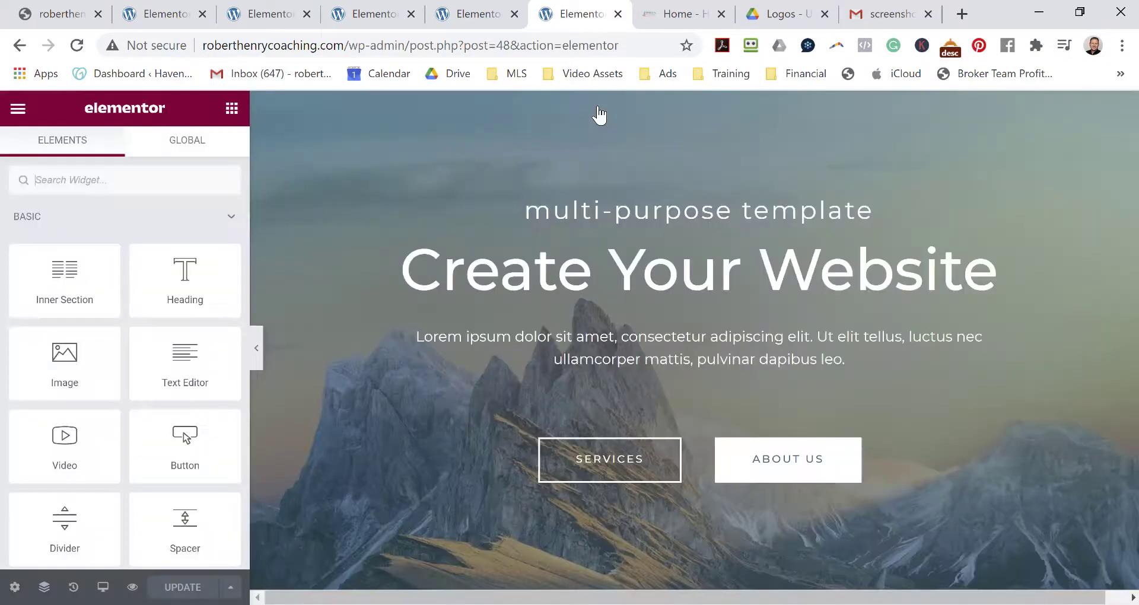
Zoom the browser to 80% and delete the services, text, Call To Action and gallery sections.
scroll(678, 339, down, 6)
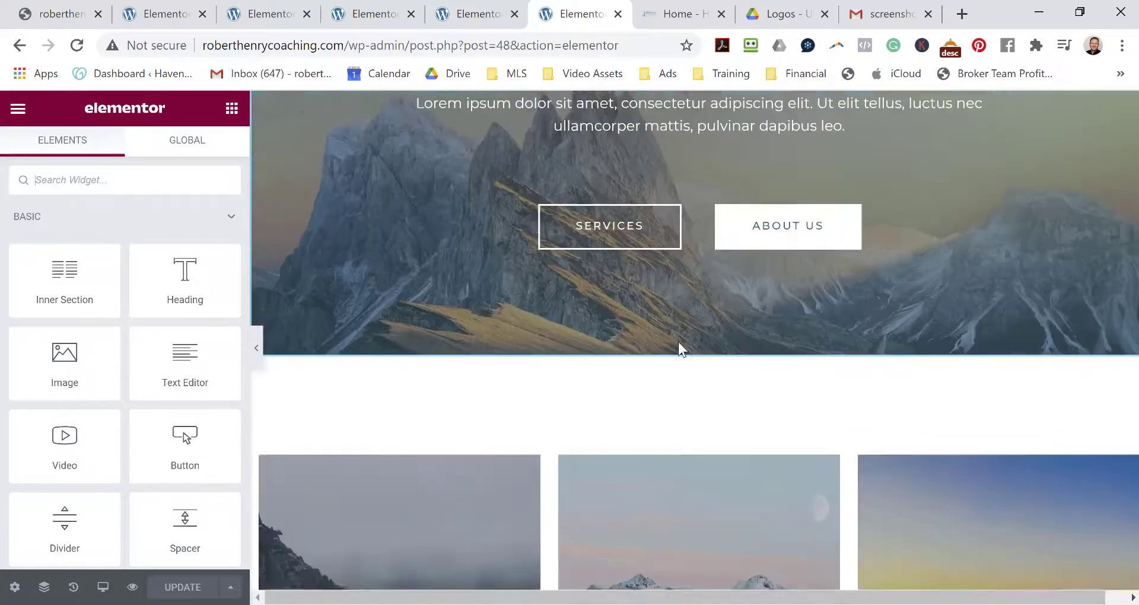
scroll(621, 337, down, 2)
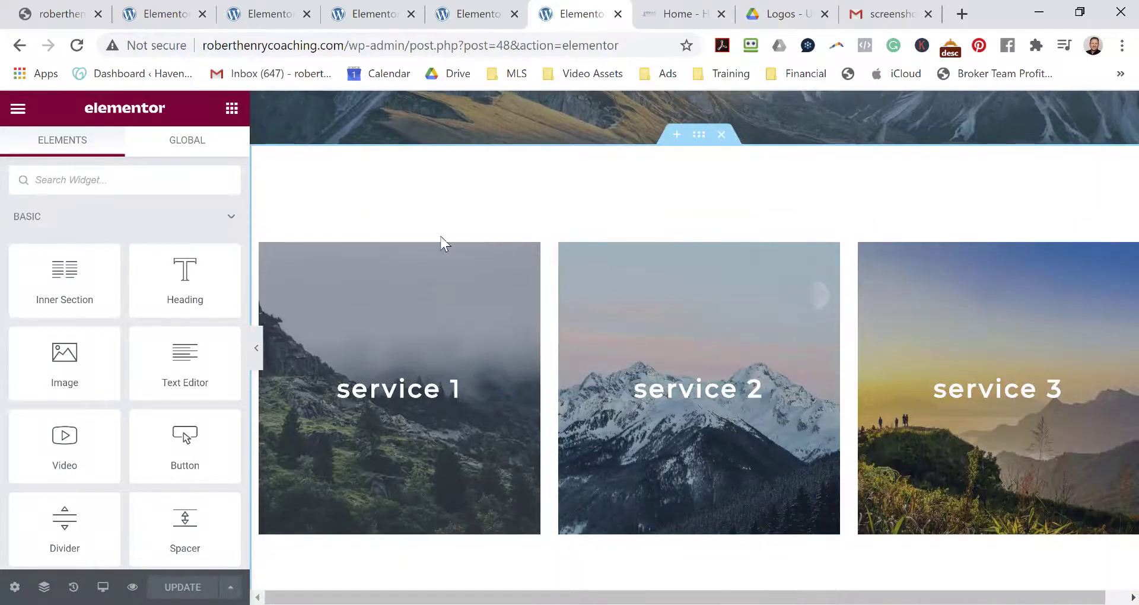
key(ctrl+minus)
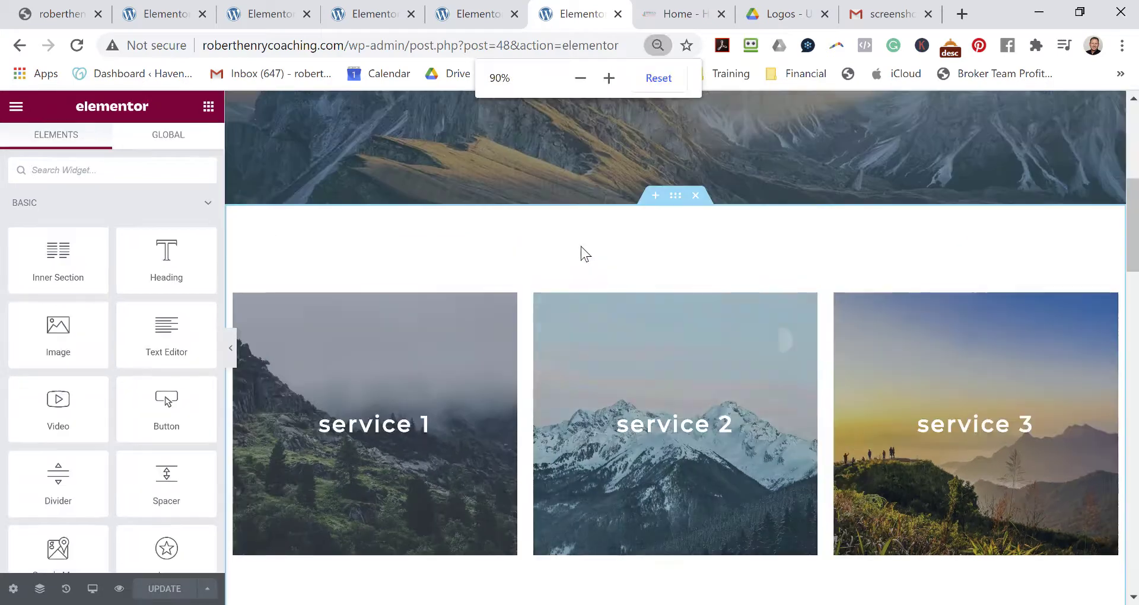
key(ctrl+minus)
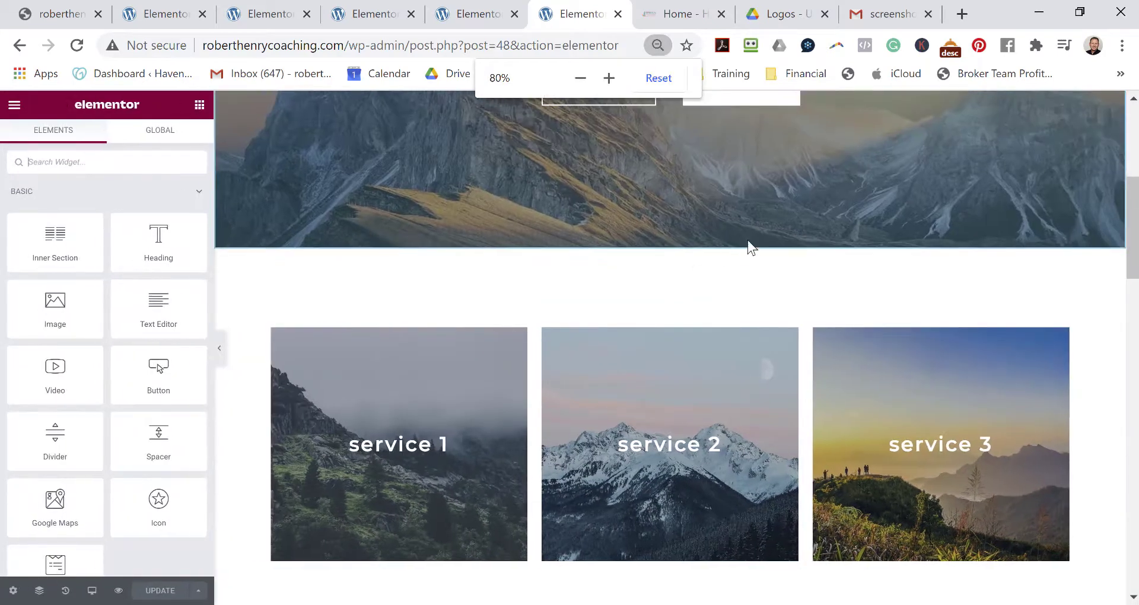
click(688, 241)
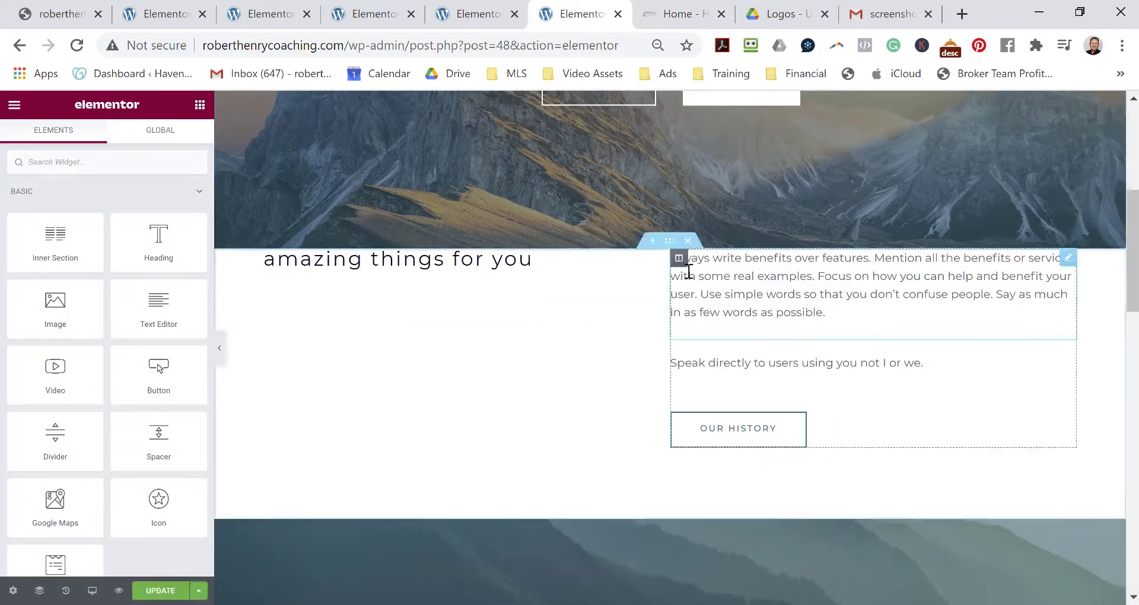
click(688, 241)
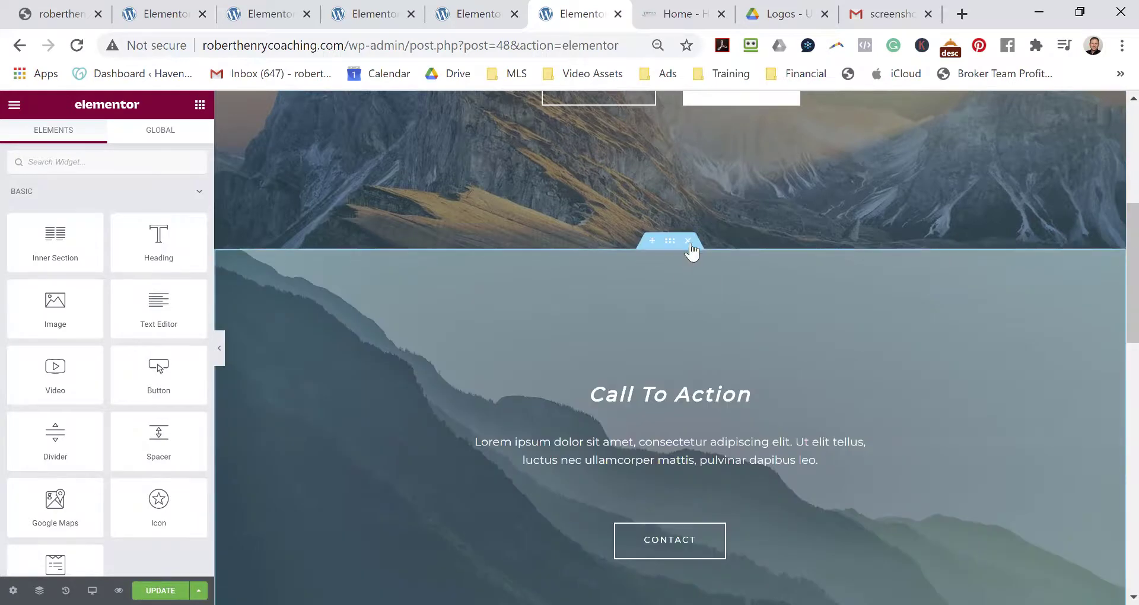
click(688, 241)
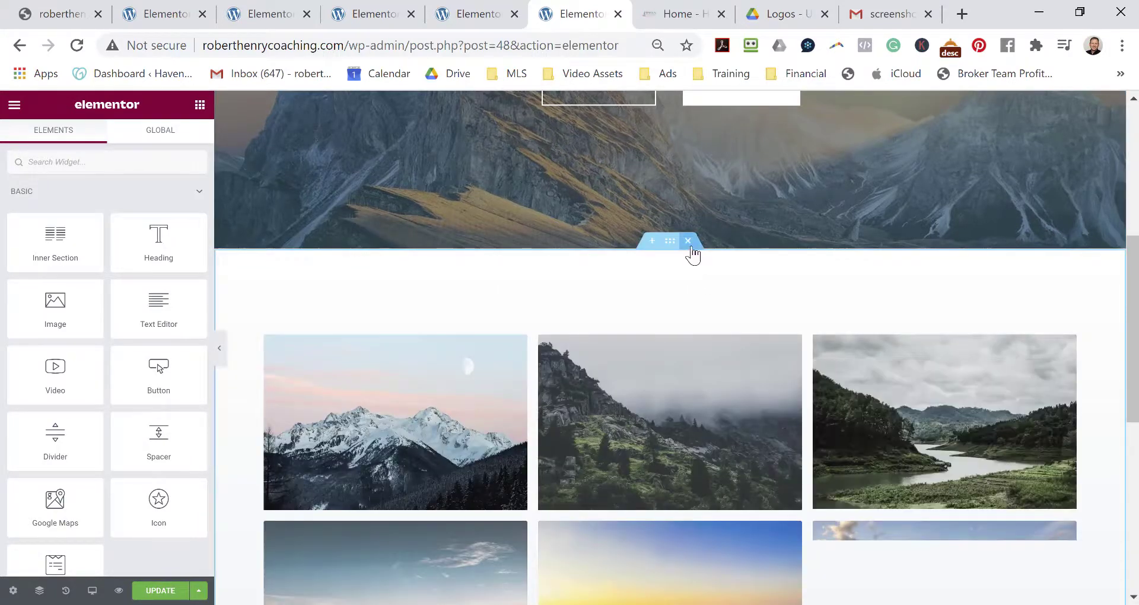
click(692, 250)
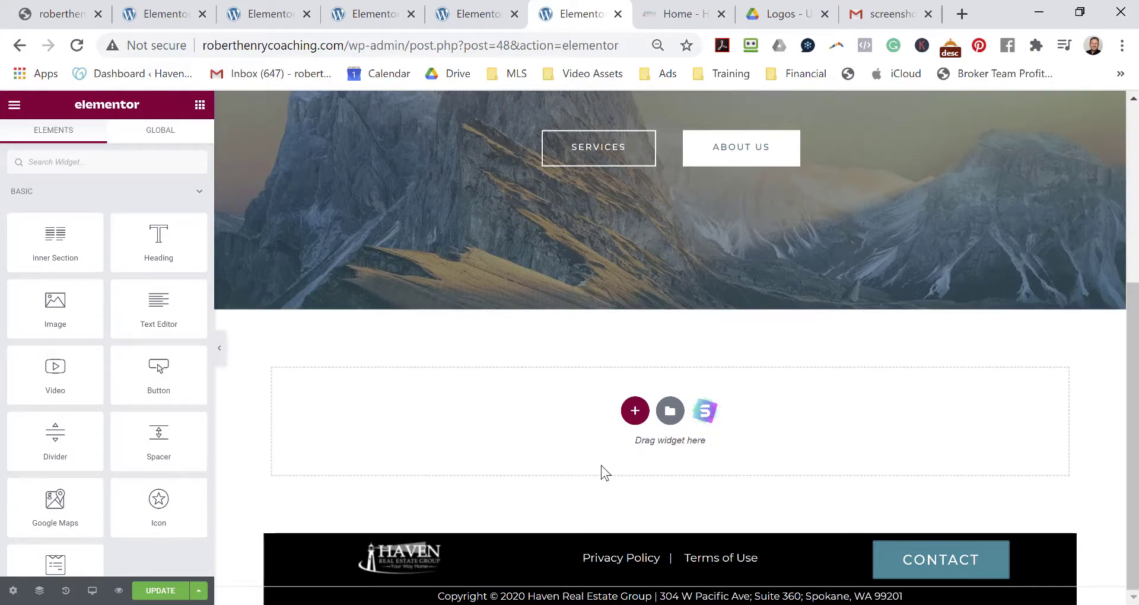
Scroll over the trimmed page, then switch to the live Haven homepage.
scroll(757, 333, up, 5)
scroll(796, 162, down, 5)
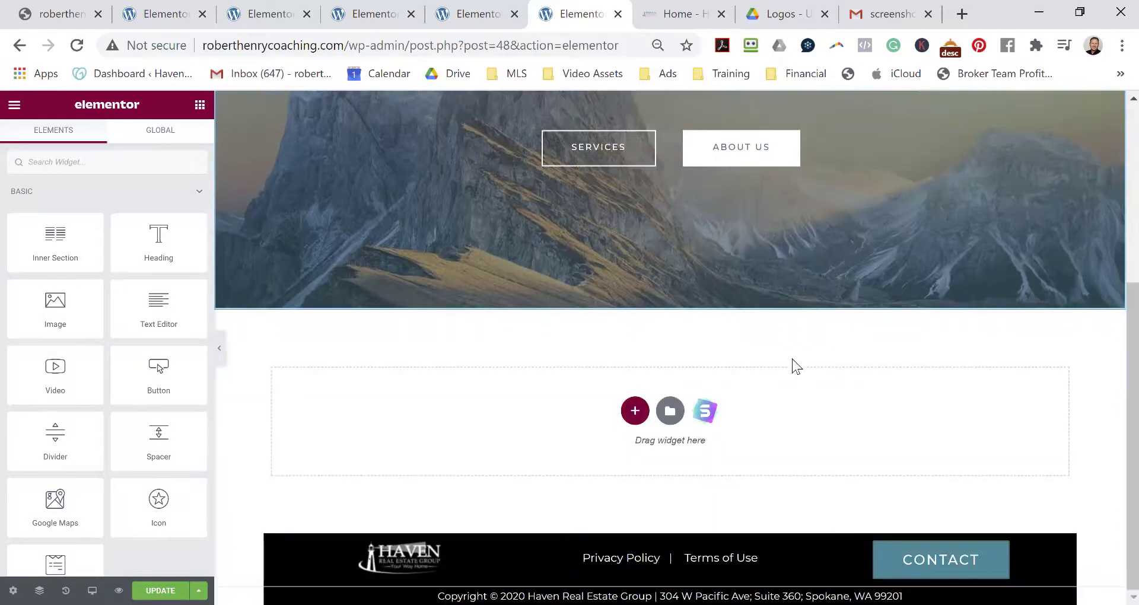
scroll(615, 564, up, 5)
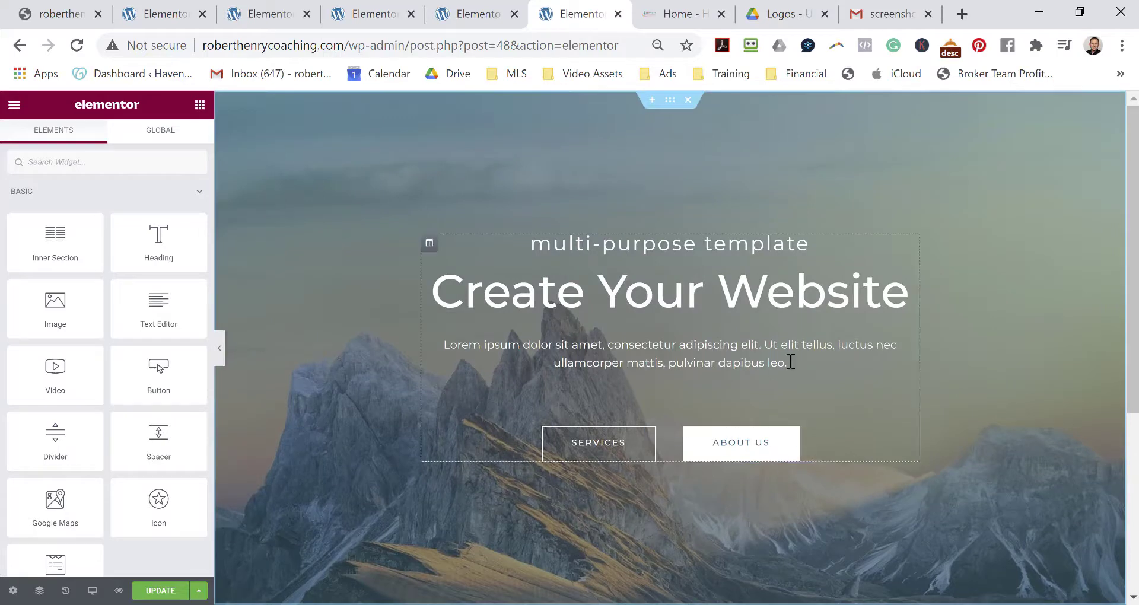
scroll(787, 509, down, 5)
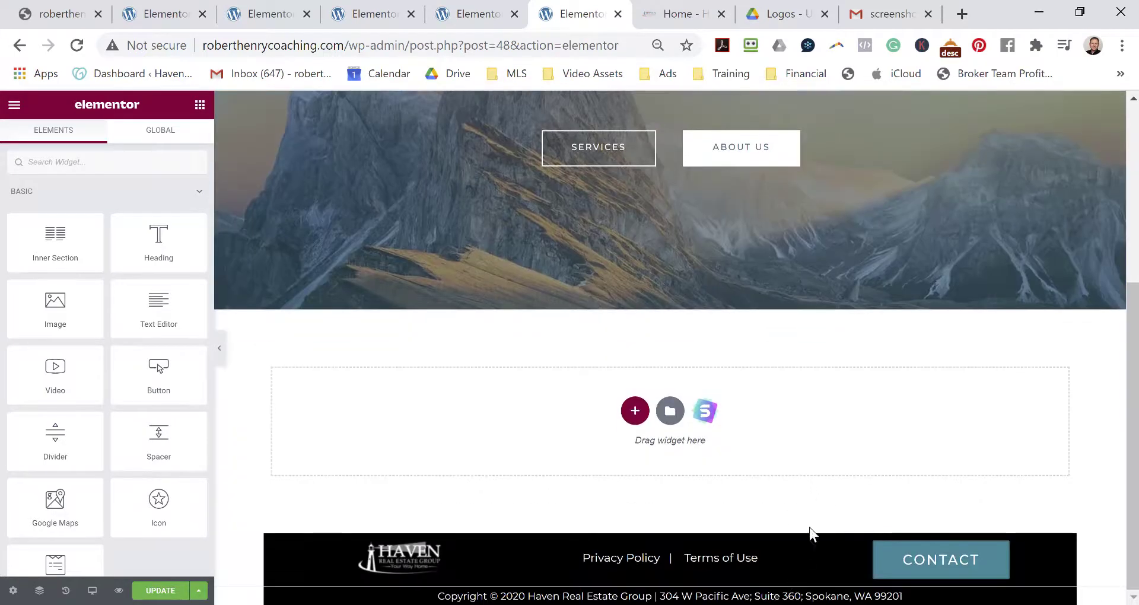
scroll(795, 554, up, 5)
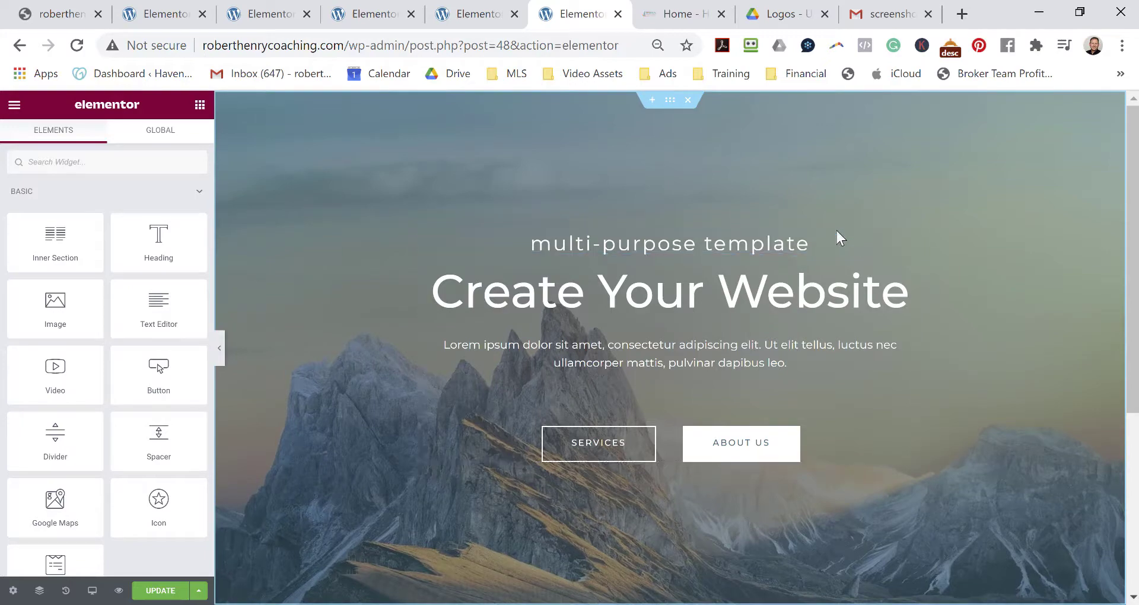
click(673, 14)
Scroll through havenrealestategroup.com's kitchen-photo hero, then go back to the Elementor editor.
scroll(702, 291, up, 10)
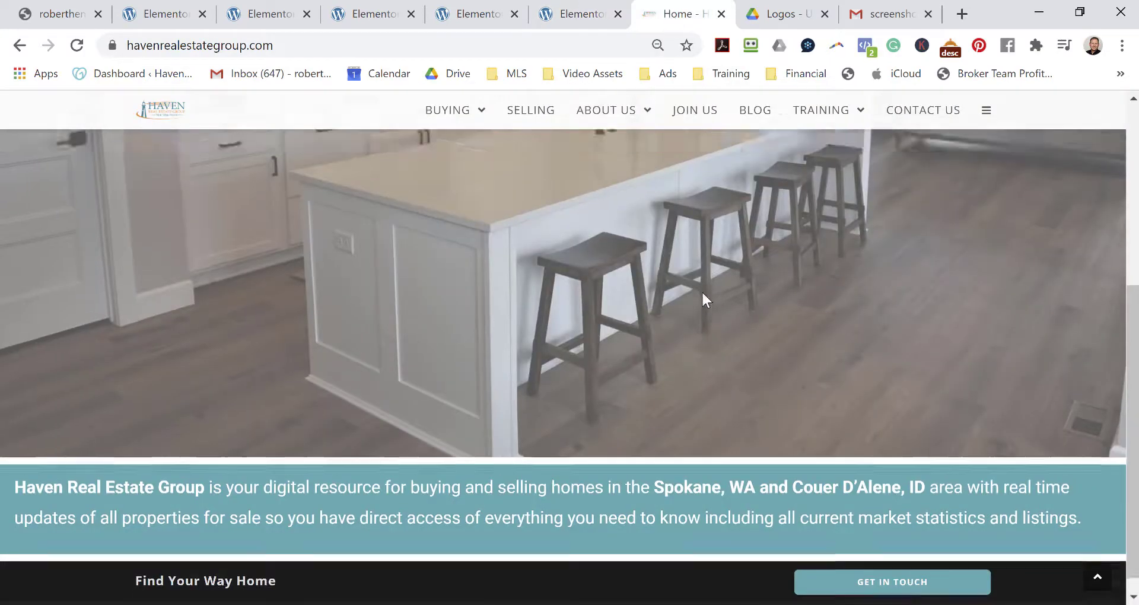
scroll(626, 306, down, 6)
scroll(626, 307, up, 7)
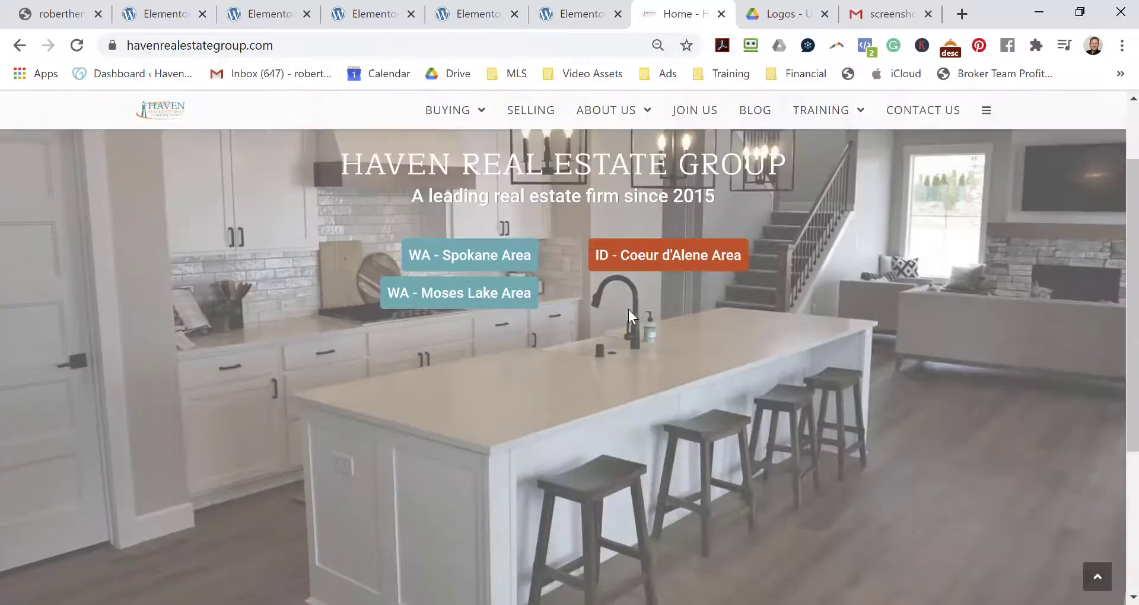
scroll(697, 336, down, 5)
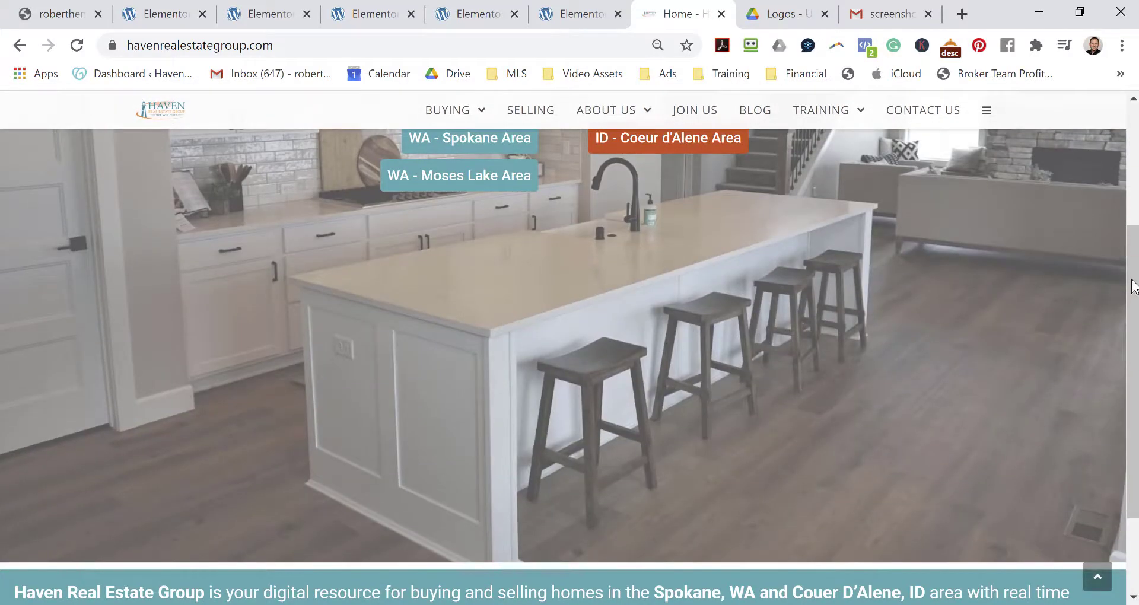
drag(1134, 279, 1135, 203)
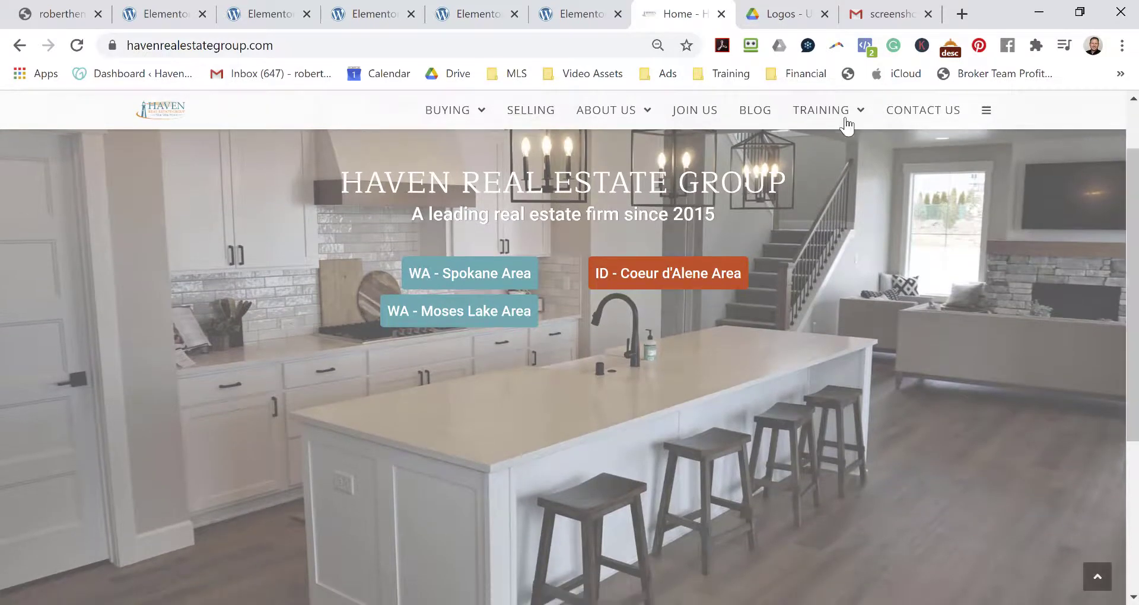
mouse_move(847, 125)
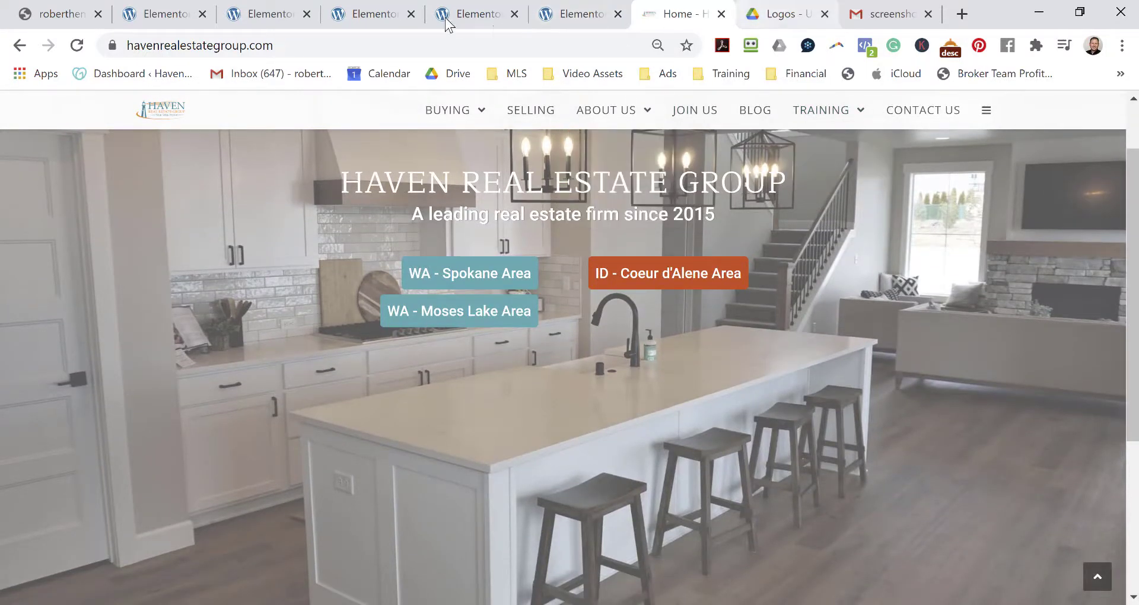
click(583, 16)
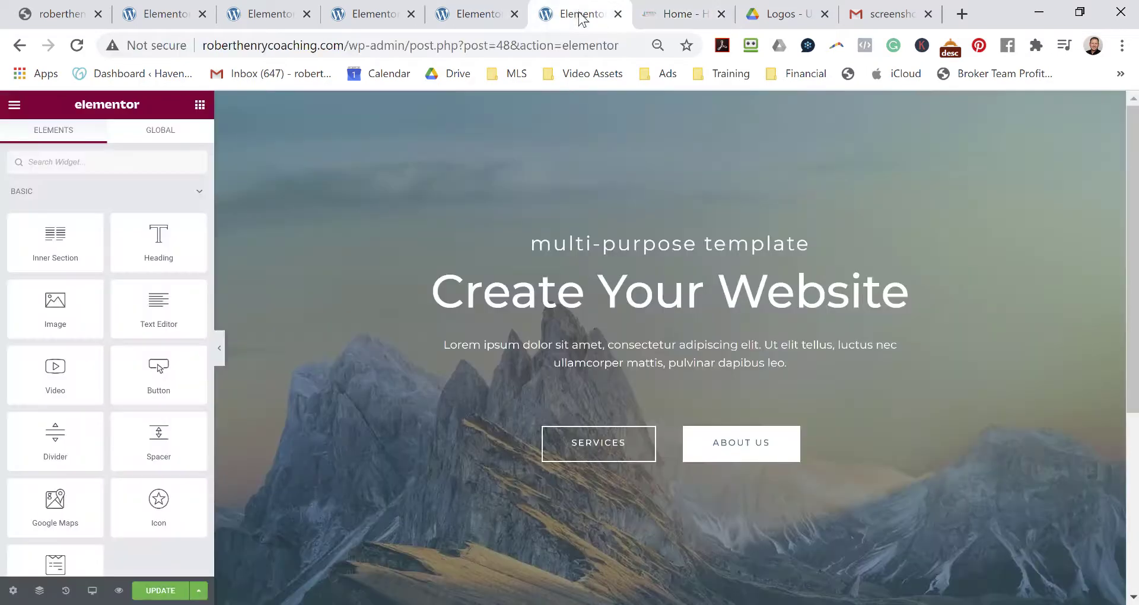
Delete the Lorem ipsum placeholder paragraph from the hero section.
click(590, 295)
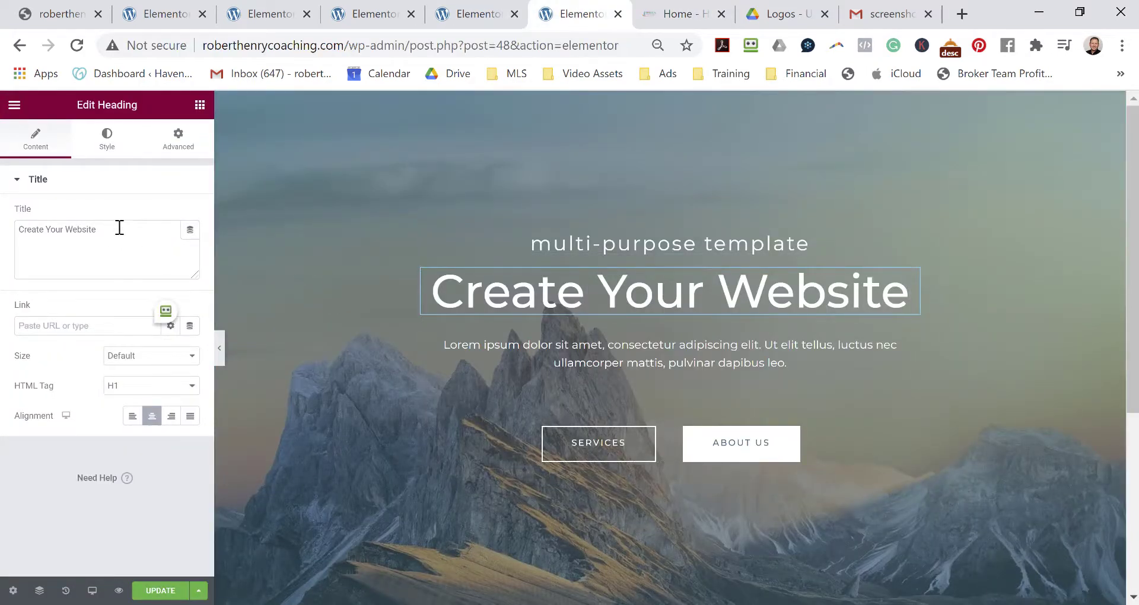
click(690, 246)
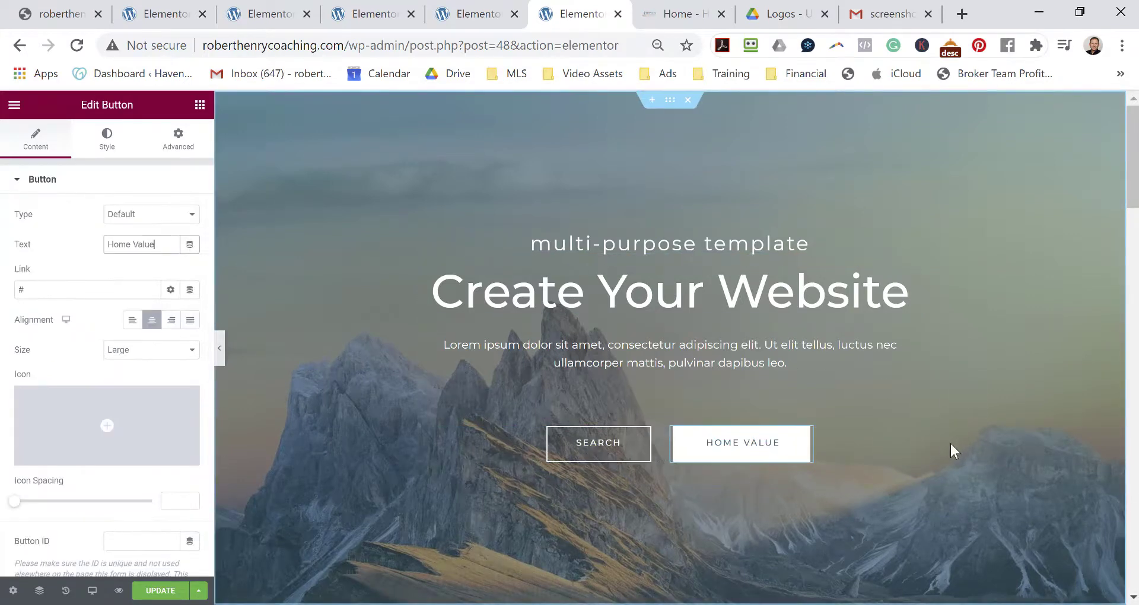
click(749, 379)
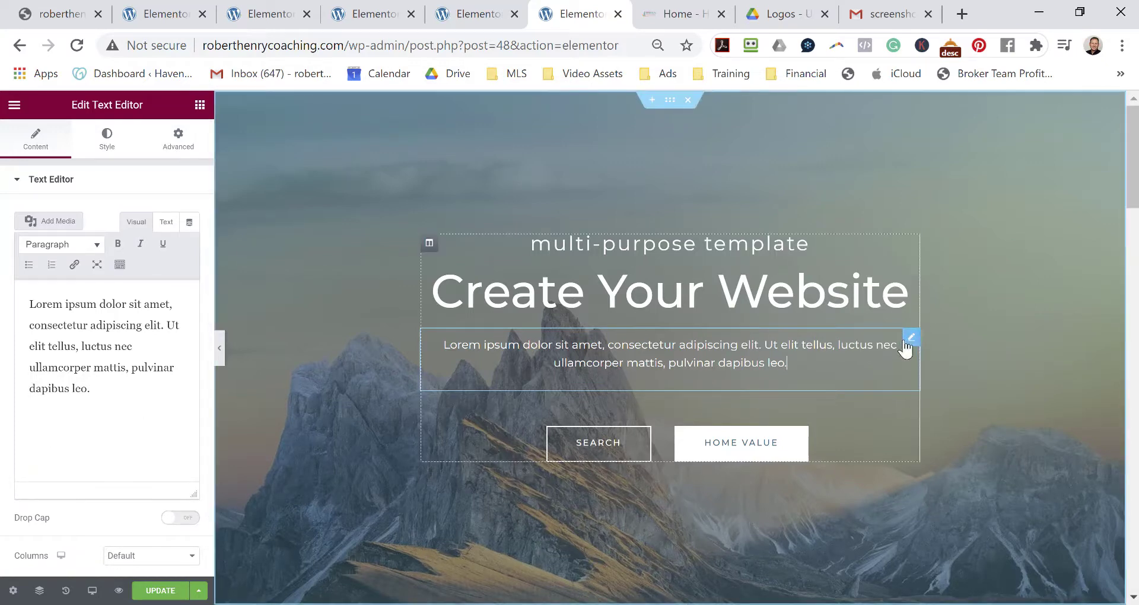
right_click(907, 348)
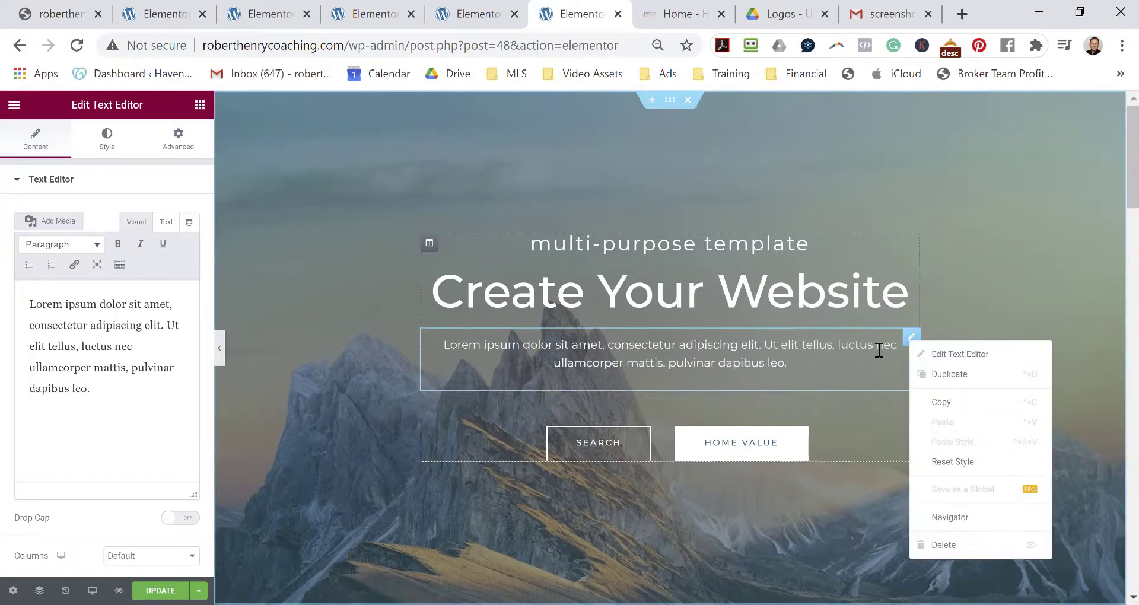
click(956, 552)
Delete the 'multi-purpose template' tagline and put the cursor in the main heading.
right_click(802, 280)
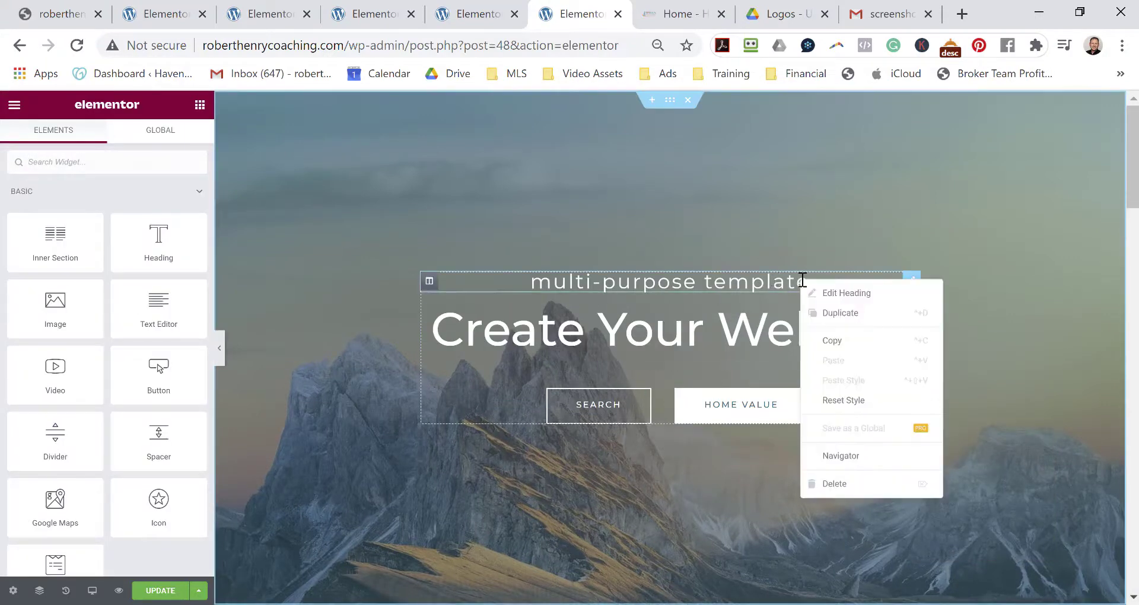
click(854, 485)
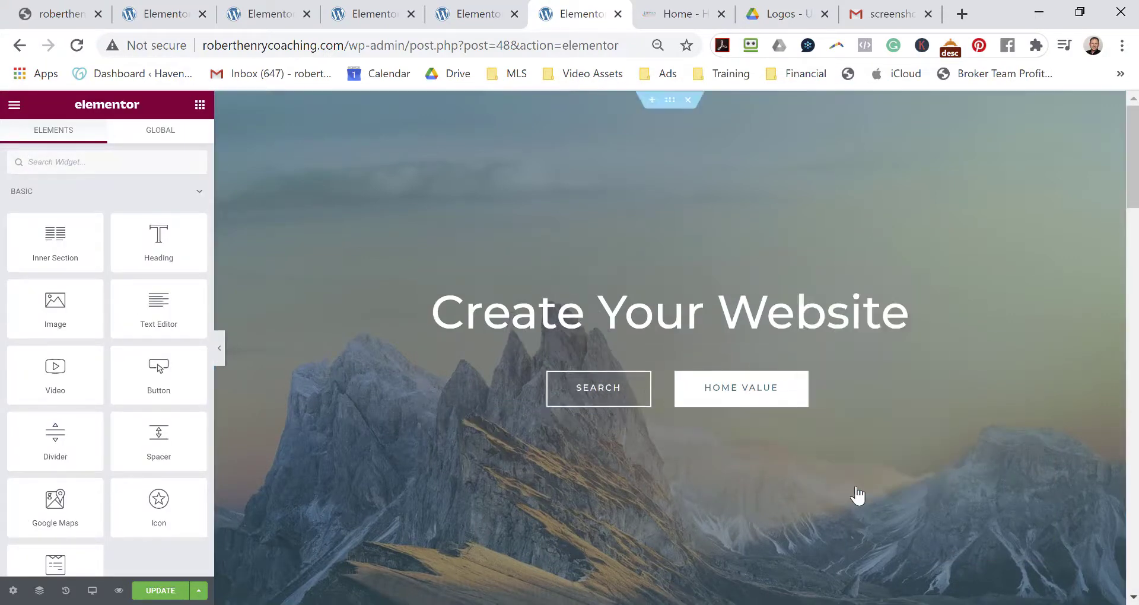
click(817, 309)
Replace the 'Create Your Website' heading text with 'Haven Real Estate Group'.
drag(445, 315, 906, 310)
text(Hav)
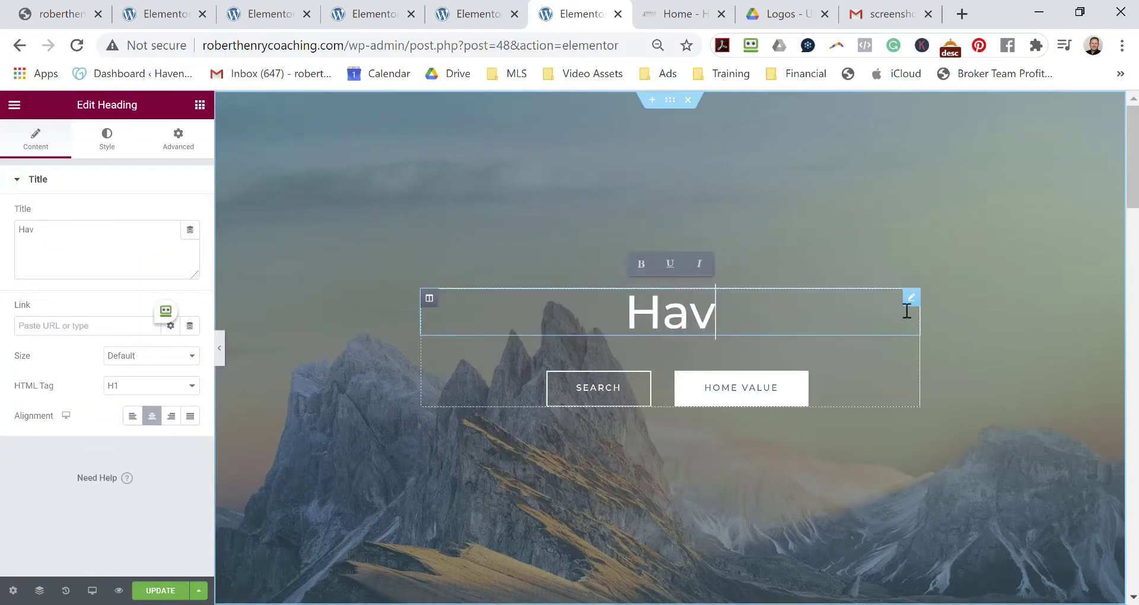
text(en Rea;L)
key(BackSpace)
key(BackSpace)
text(kl)
key(BackSpace)
key(BackSpace)
text(l Estate)
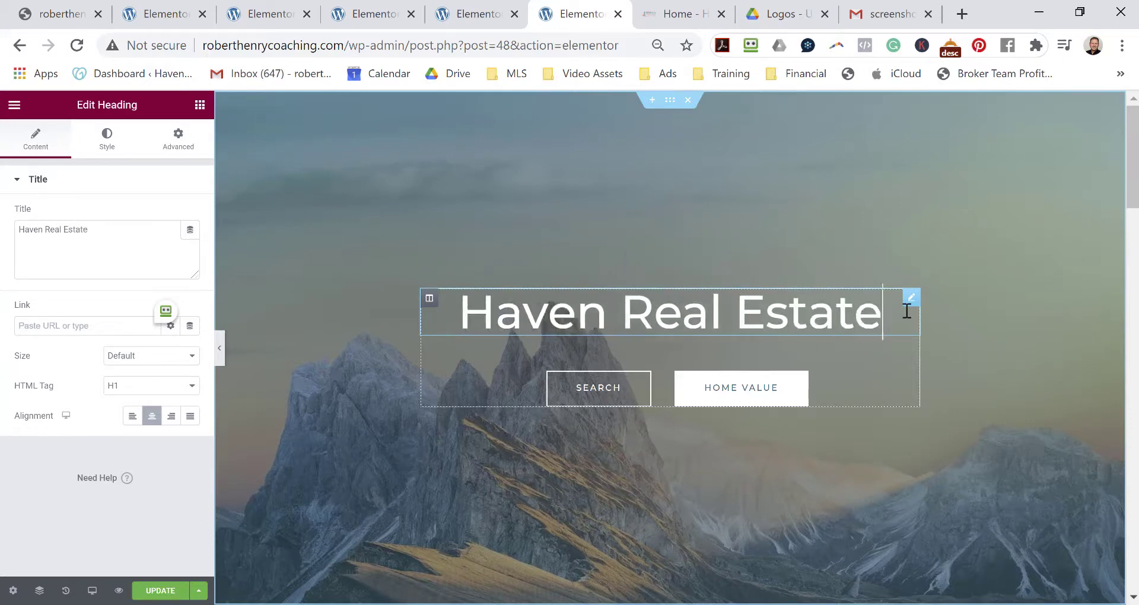
text( Group)
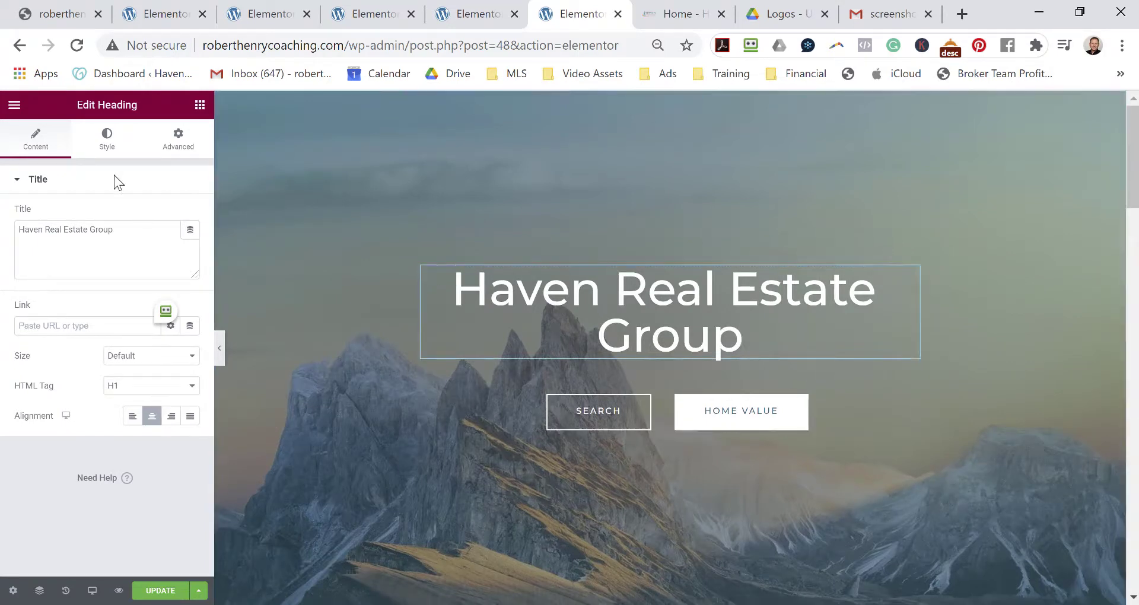
Set the heading's Size to XL in its Content settings.
click(107, 143)
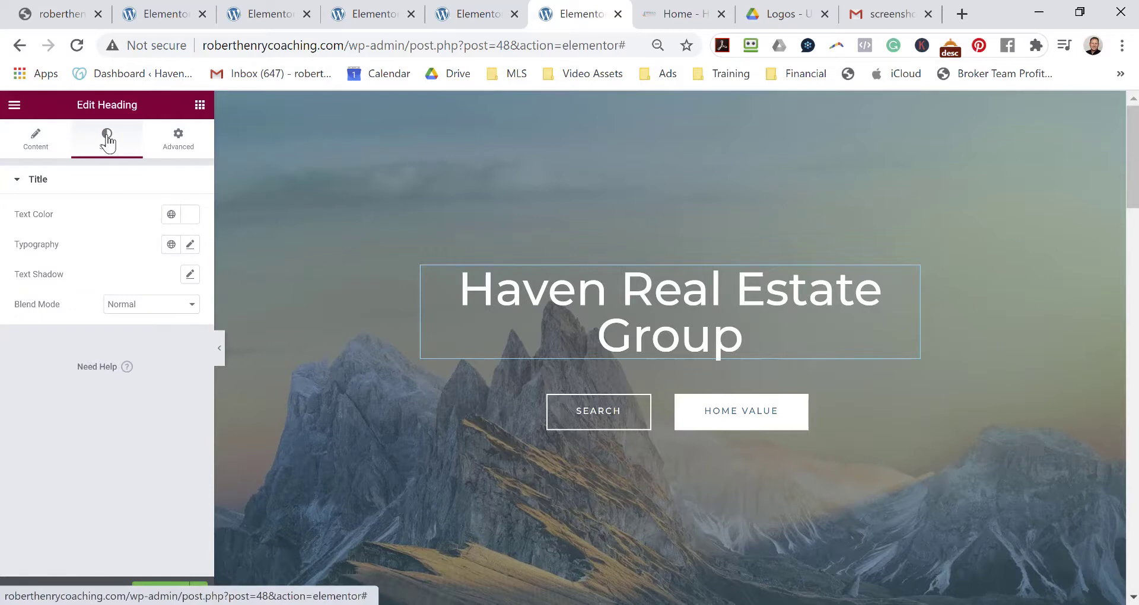
click(38, 156)
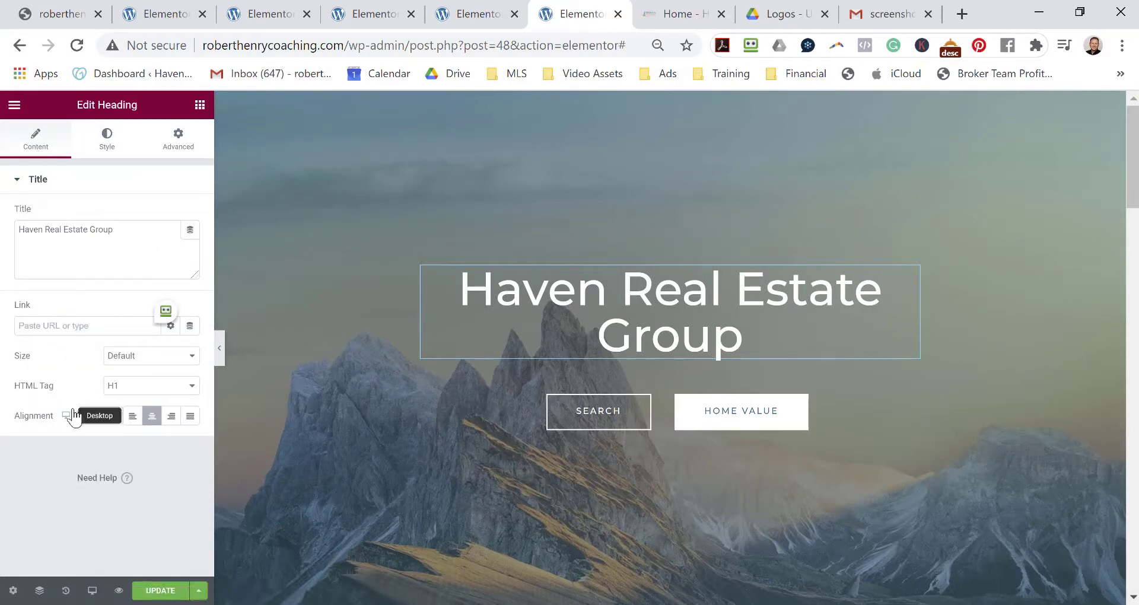
click(149, 355)
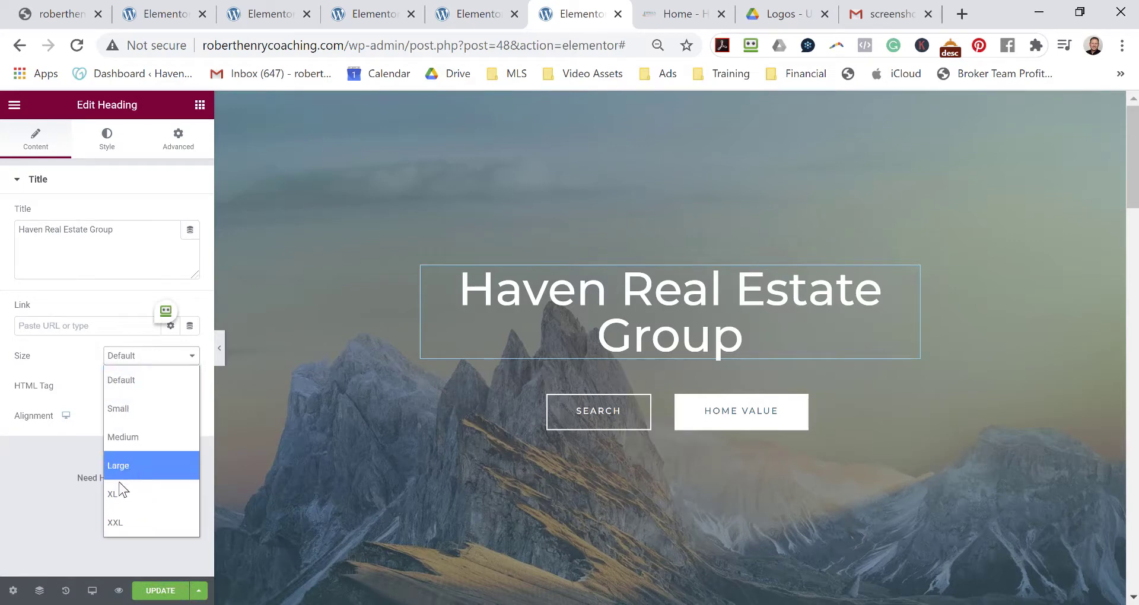
click(145, 493)
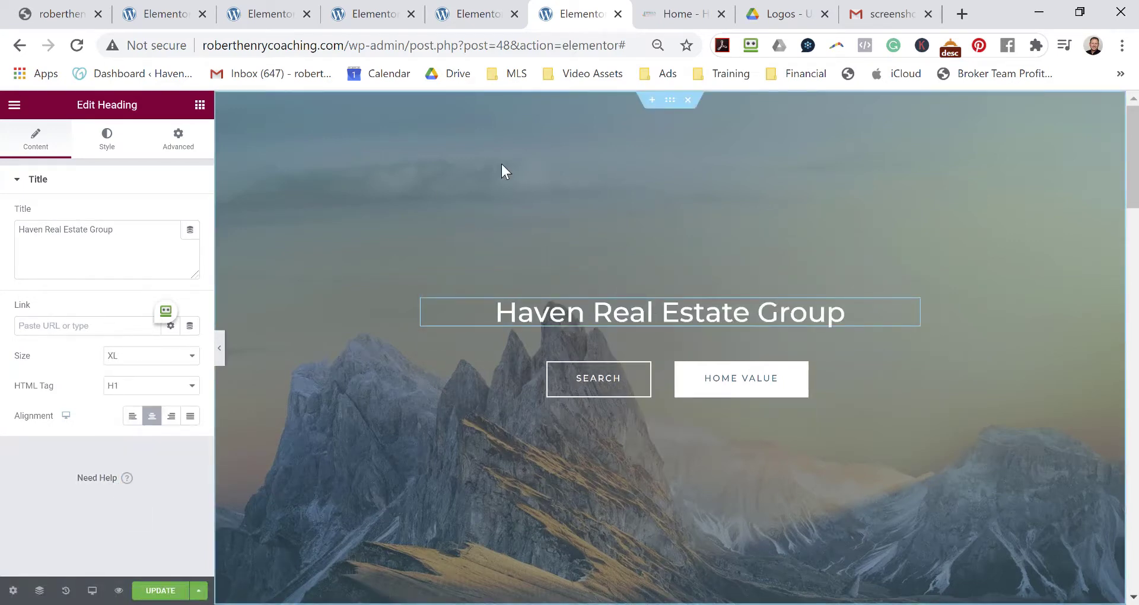
Open the file picker from the hero section's Style > Background image upload pane.
click(668, 100)
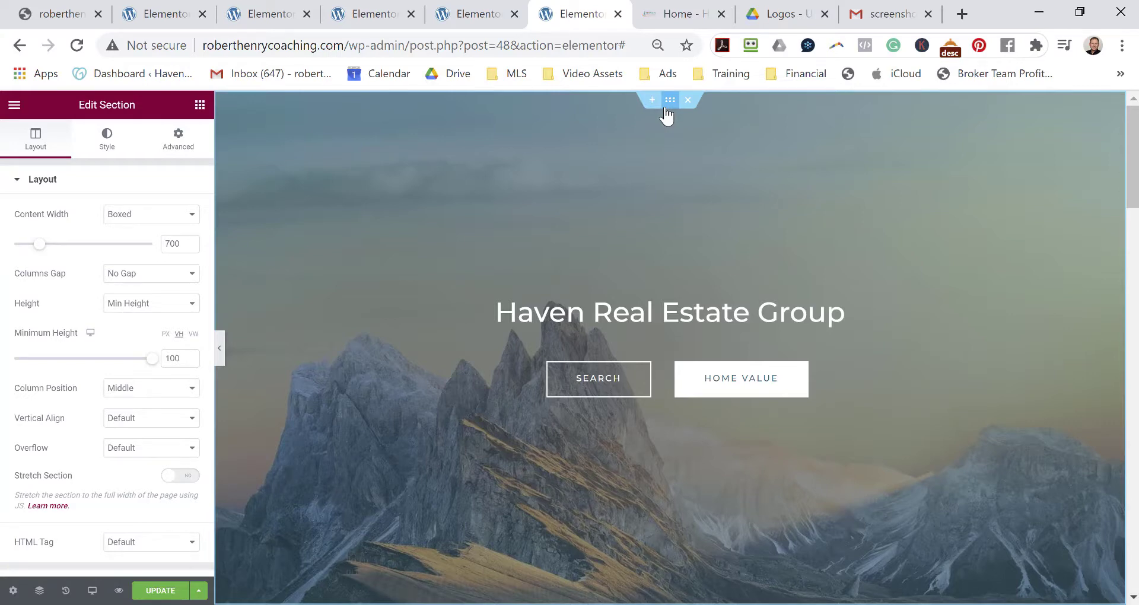
click(109, 139)
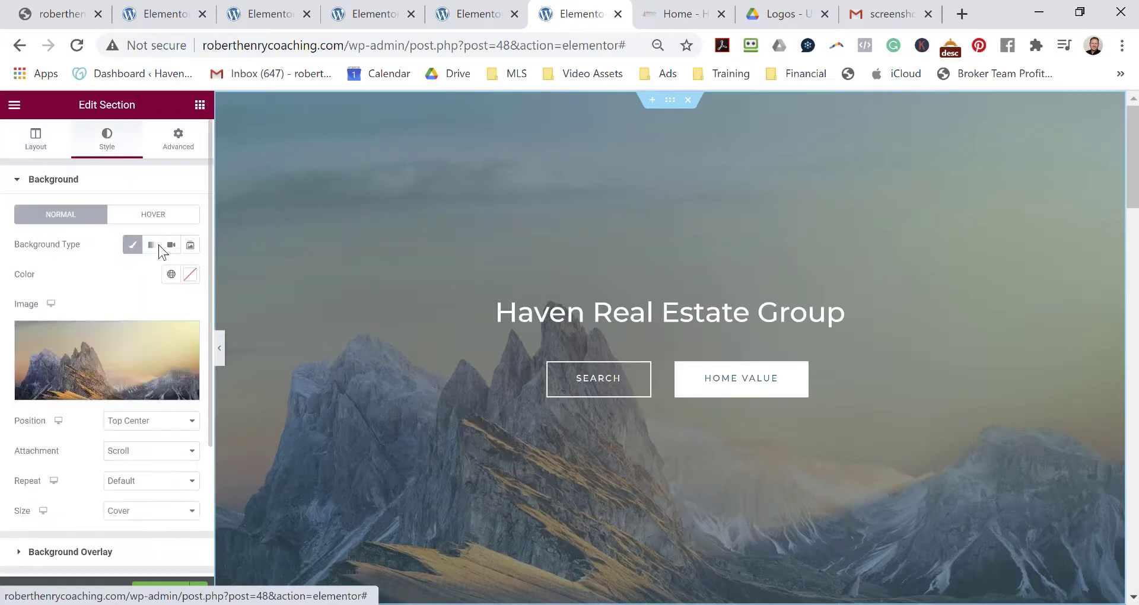
click(140, 367)
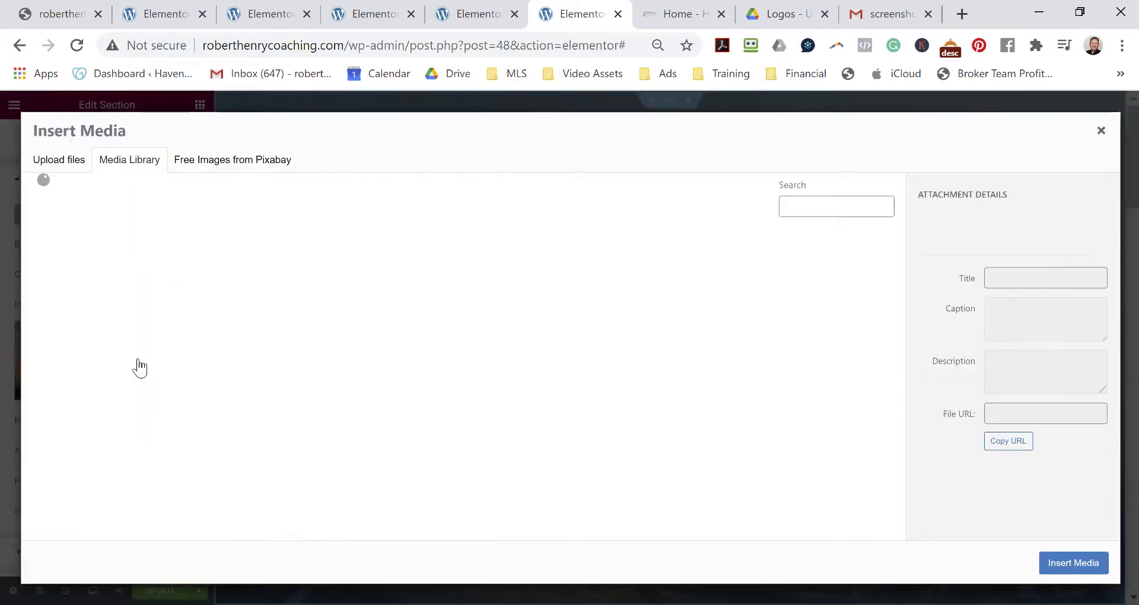
click(58, 160)
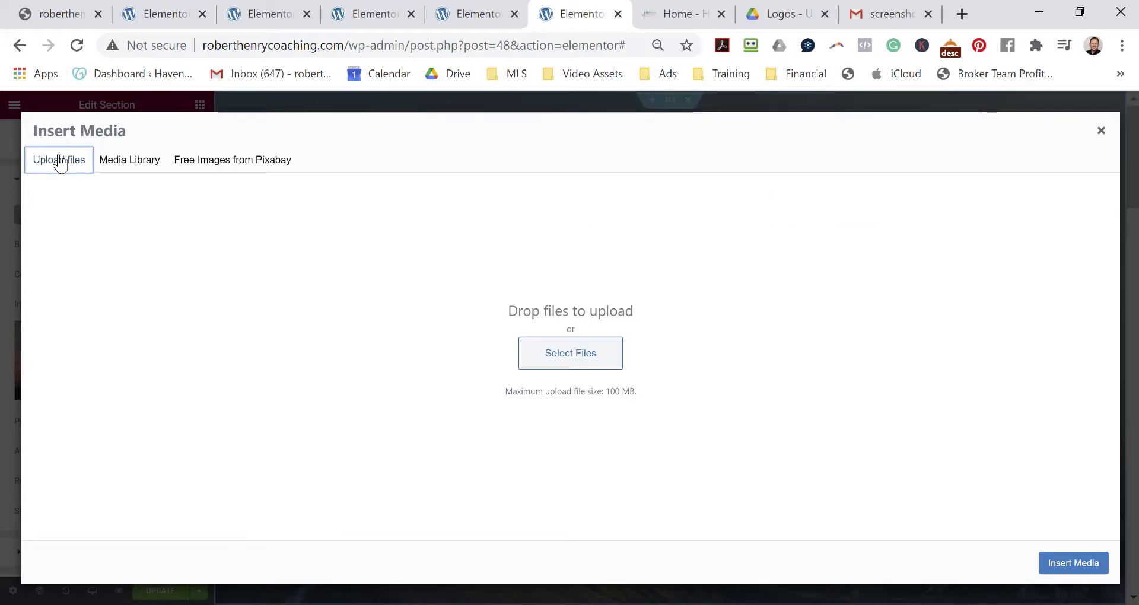
click(605, 366)
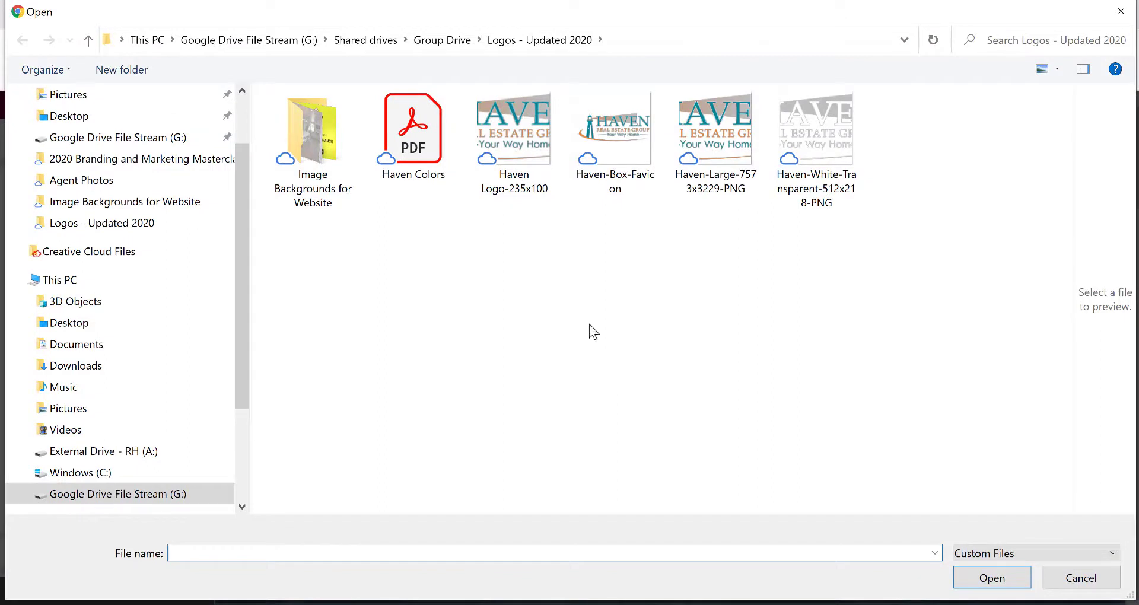
Upload Home-Page-2560x1420 from the Image Backgrounds for Website folder.
double_click(318, 159)
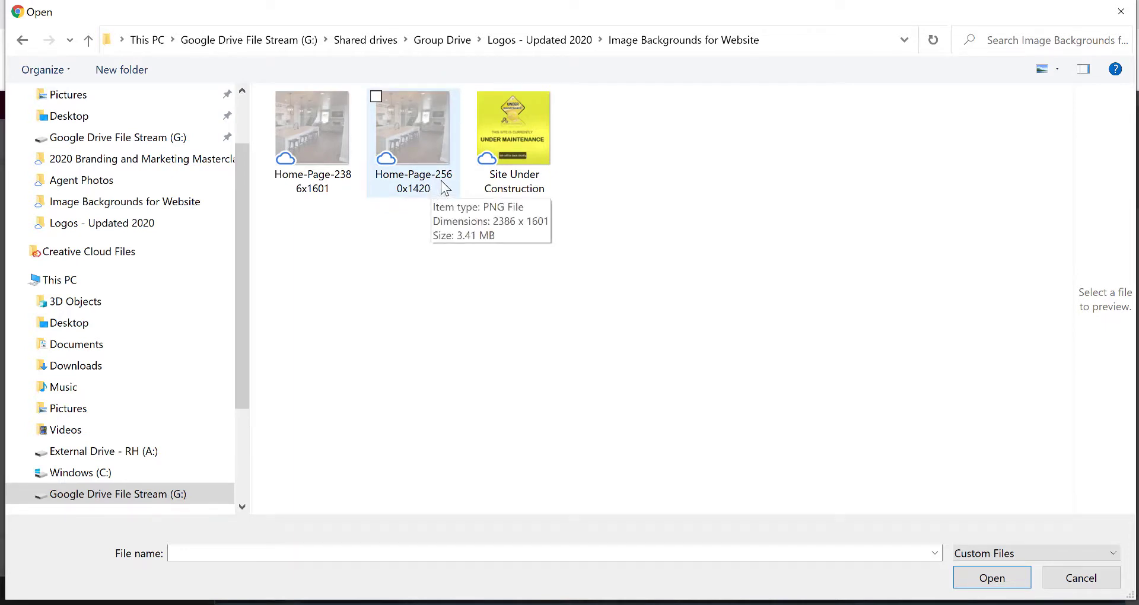
click(426, 150)
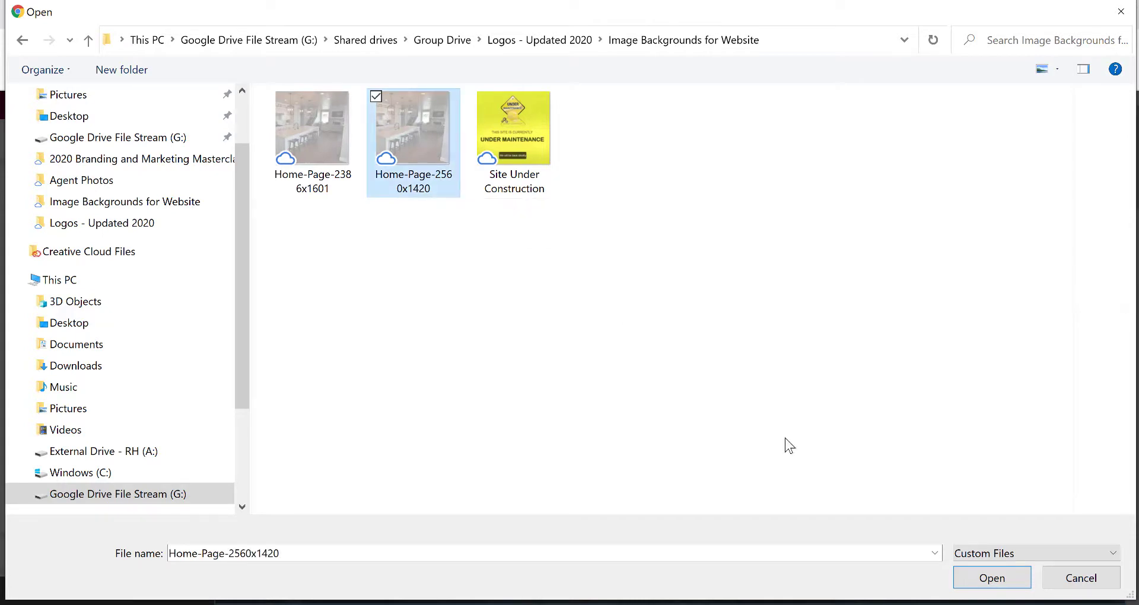
click(984, 586)
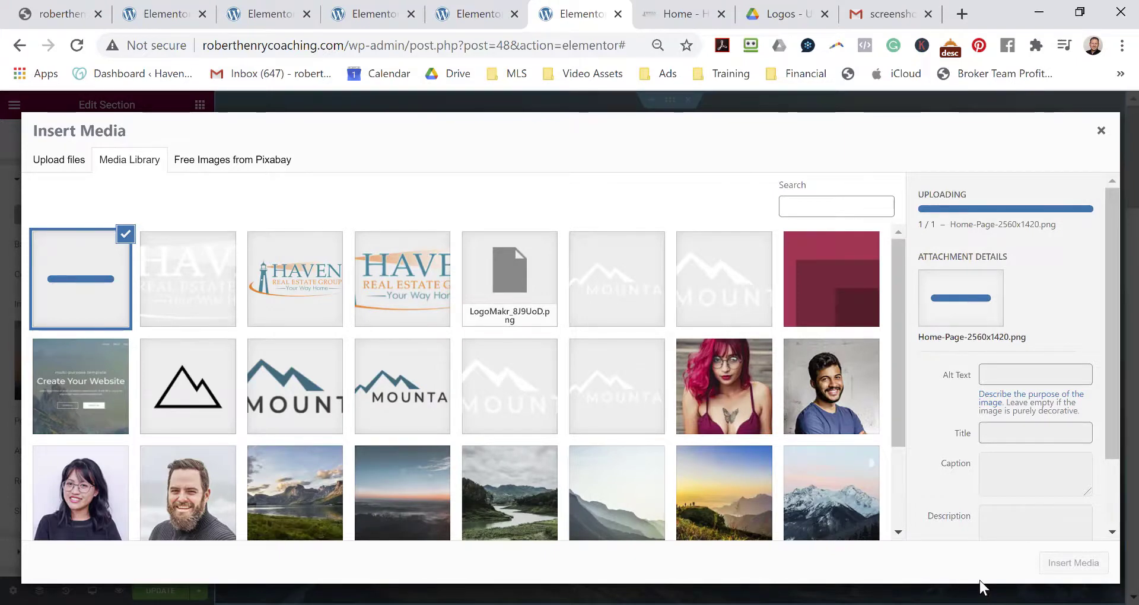
Give the kitchen photo alt text 'Haven Real Estate Group' and insert it as the hero background.
scroll(1024, 374, up, 2)
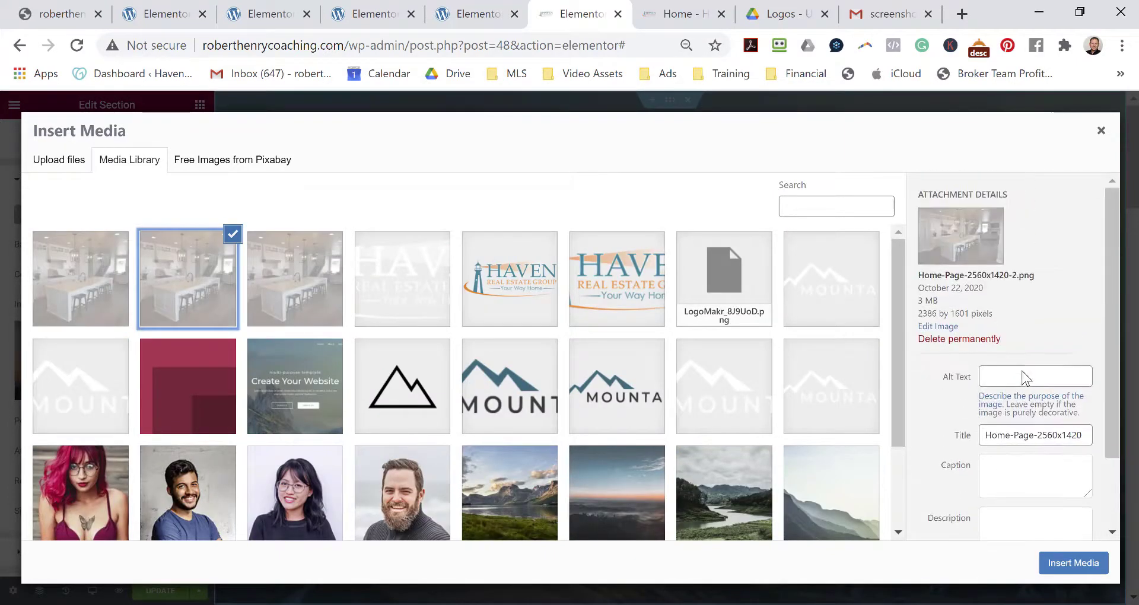
click(1013, 376)
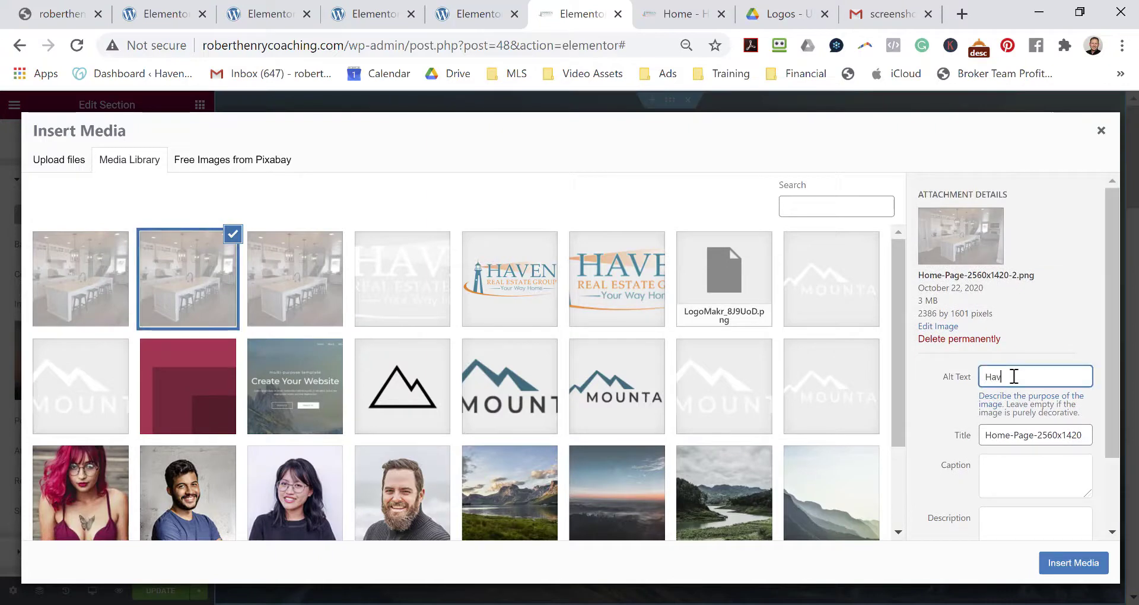
text(Haven Real Estate Group)
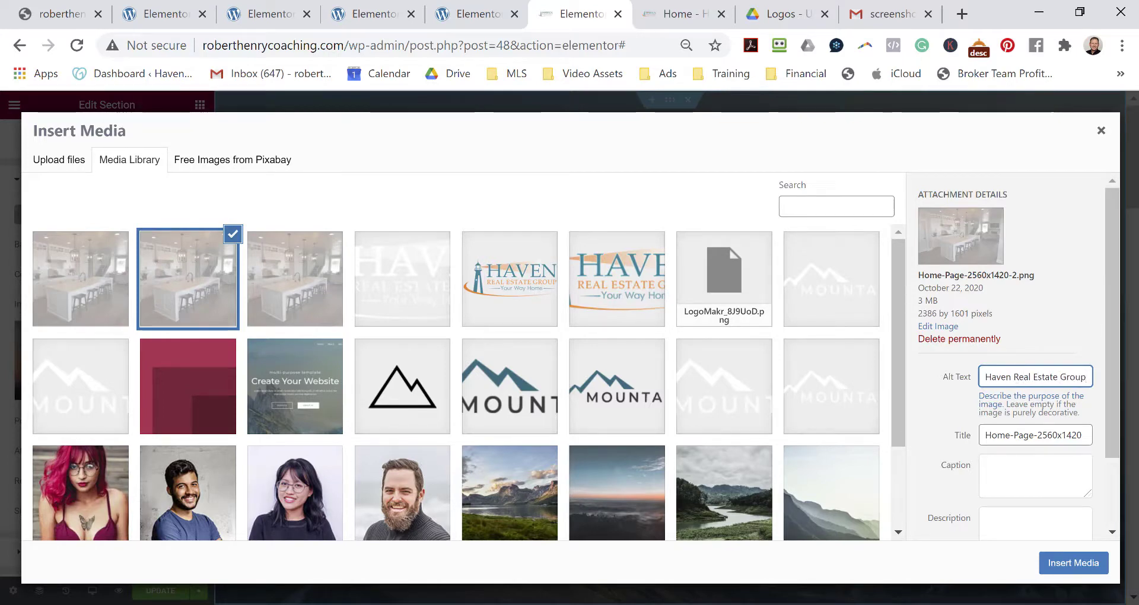
click(1078, 562)
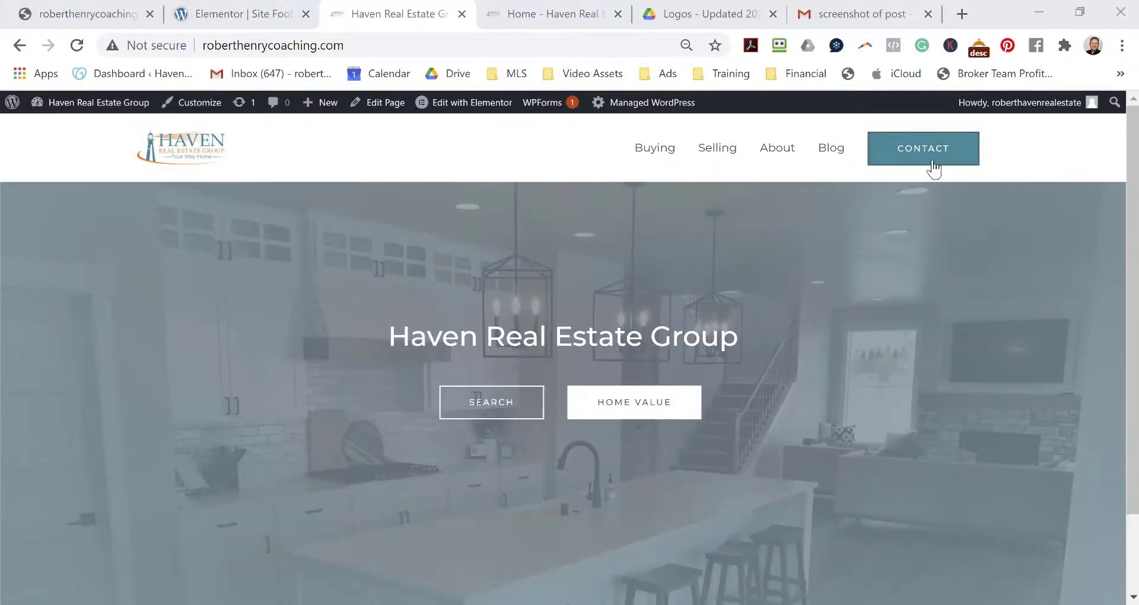
Check the live homepage's kitchen hero and black footer, then open Site Footer in Elementor.
scroll(854, 243, down, 2)
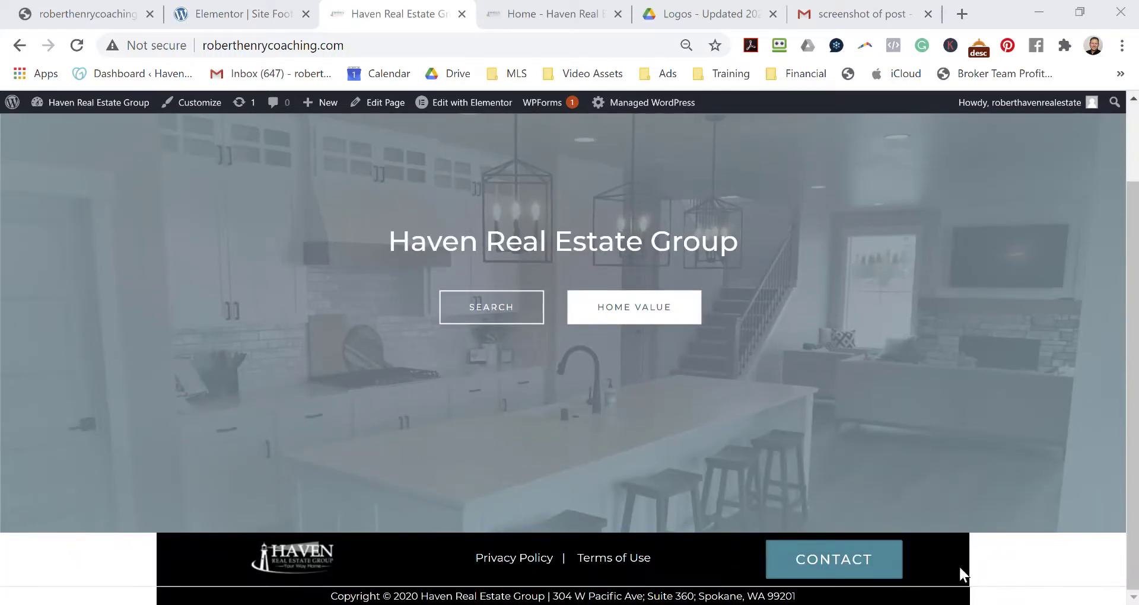
scroll(1031, 409, up, 2)
mouse_move(475, 105)
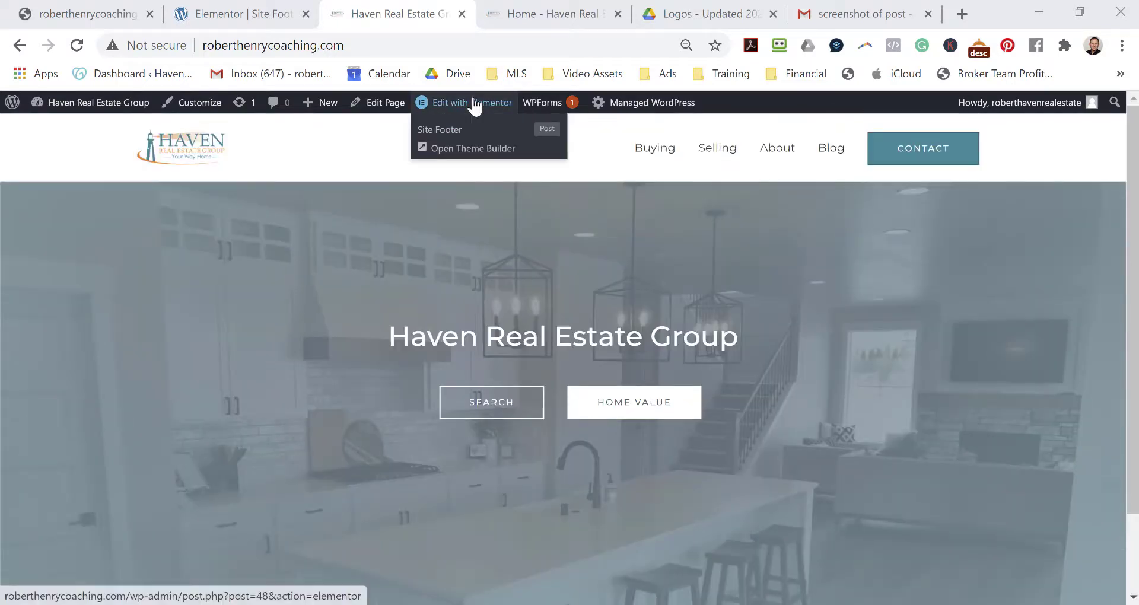
click(458, 130)
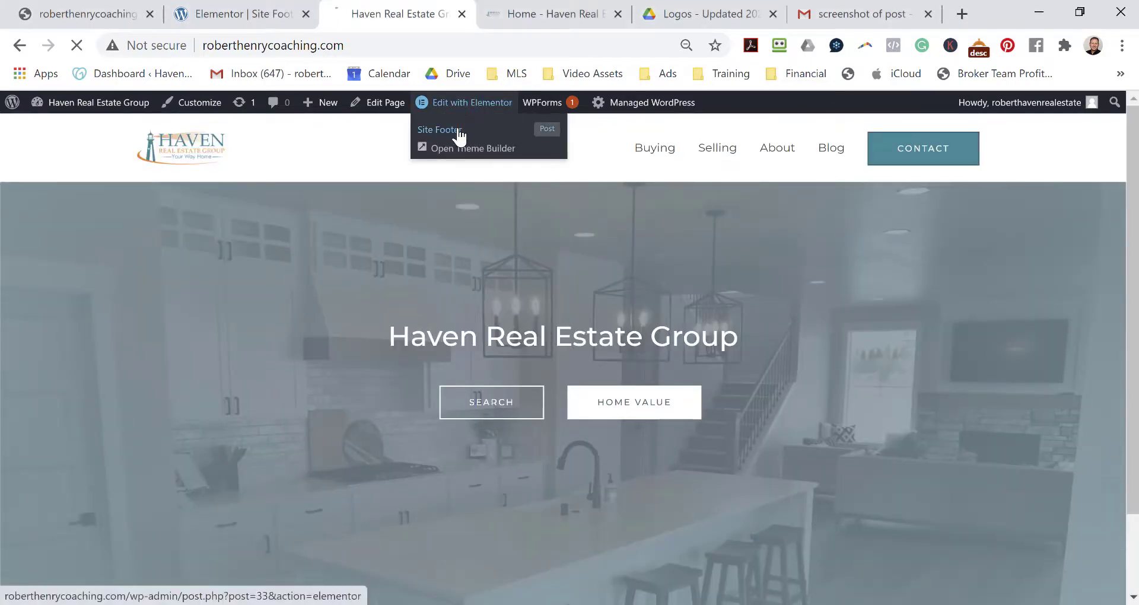
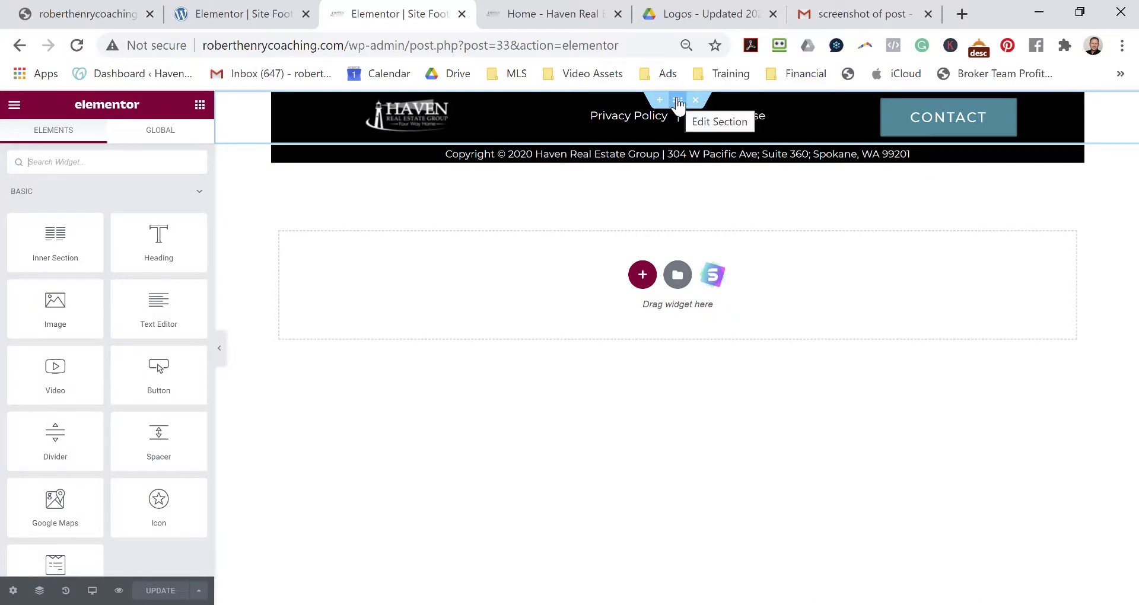
Give the footer's top logo-and-links section a Classic #000000 background and update the footer.
click(677, 101)
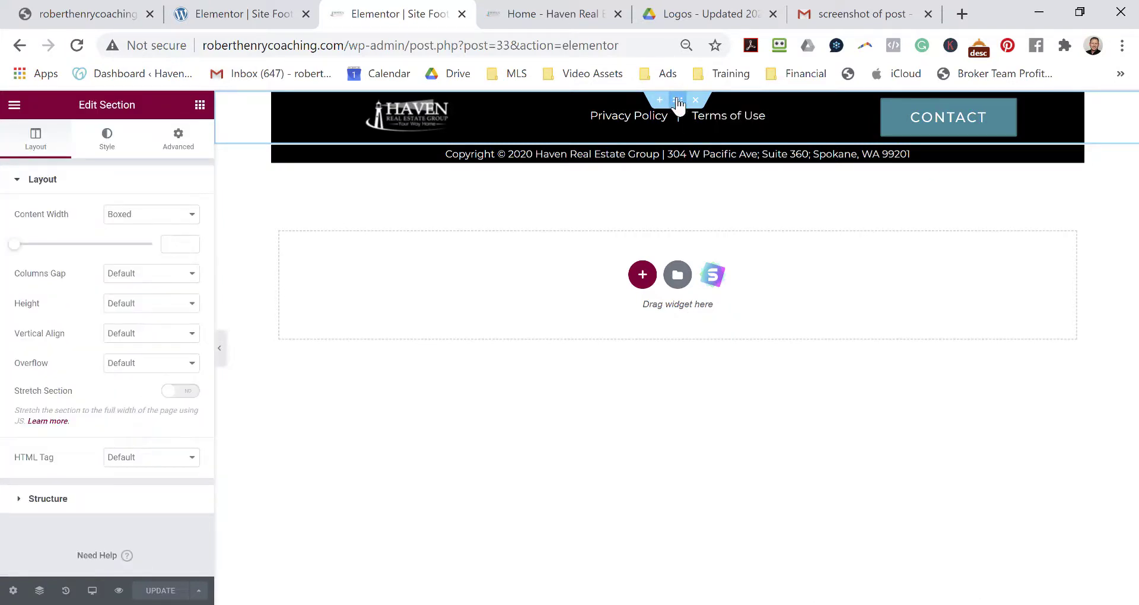
click(107, 139)
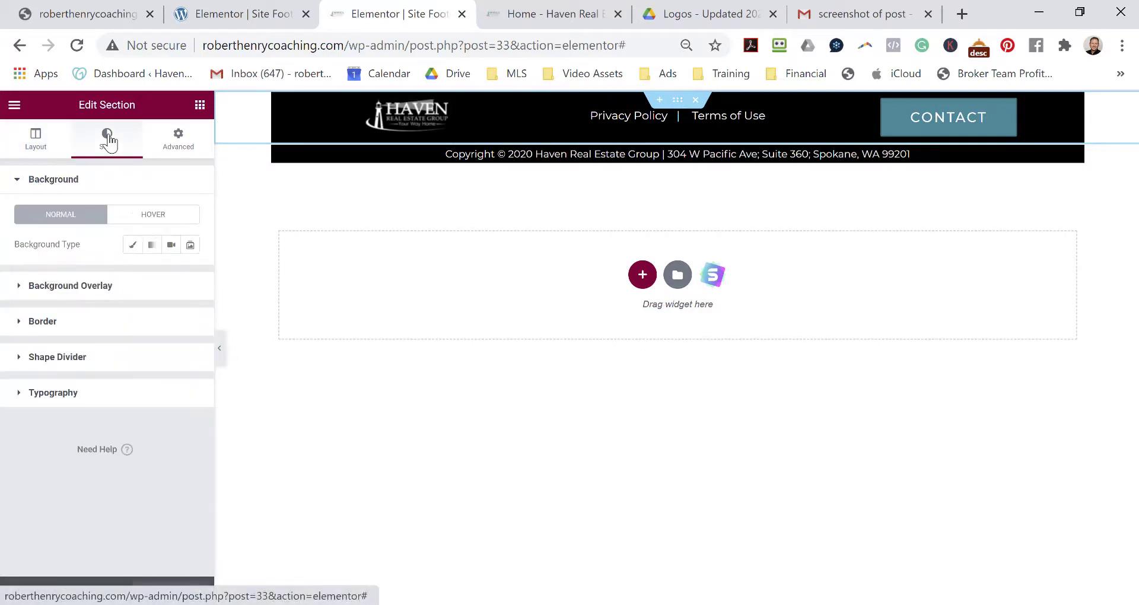
click(133, 245)
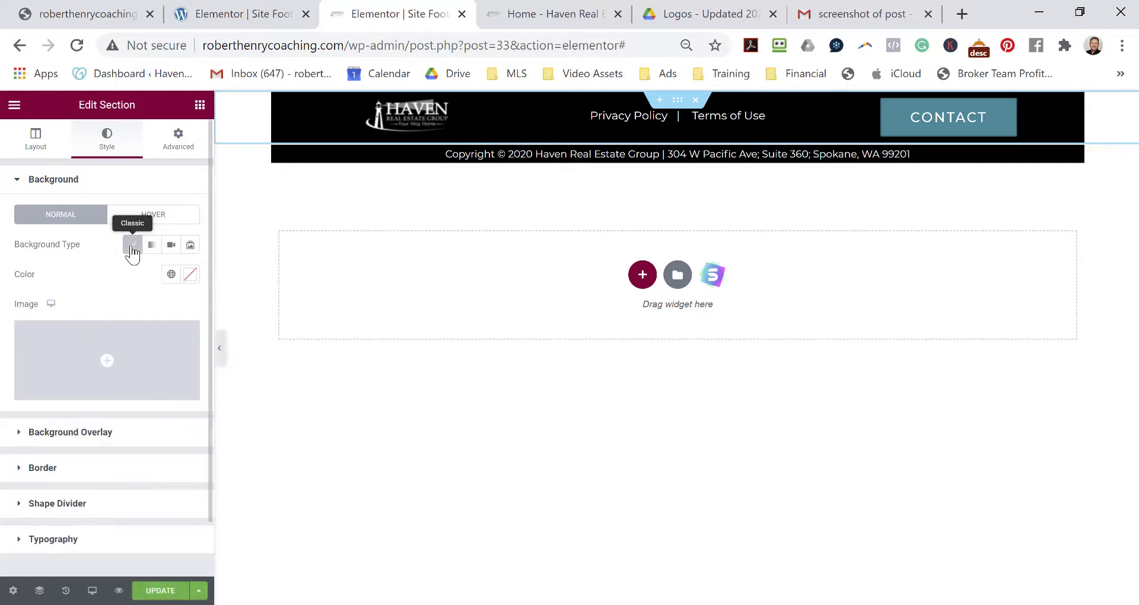
click(191, 280)
drag(26, 442, 25, 450)
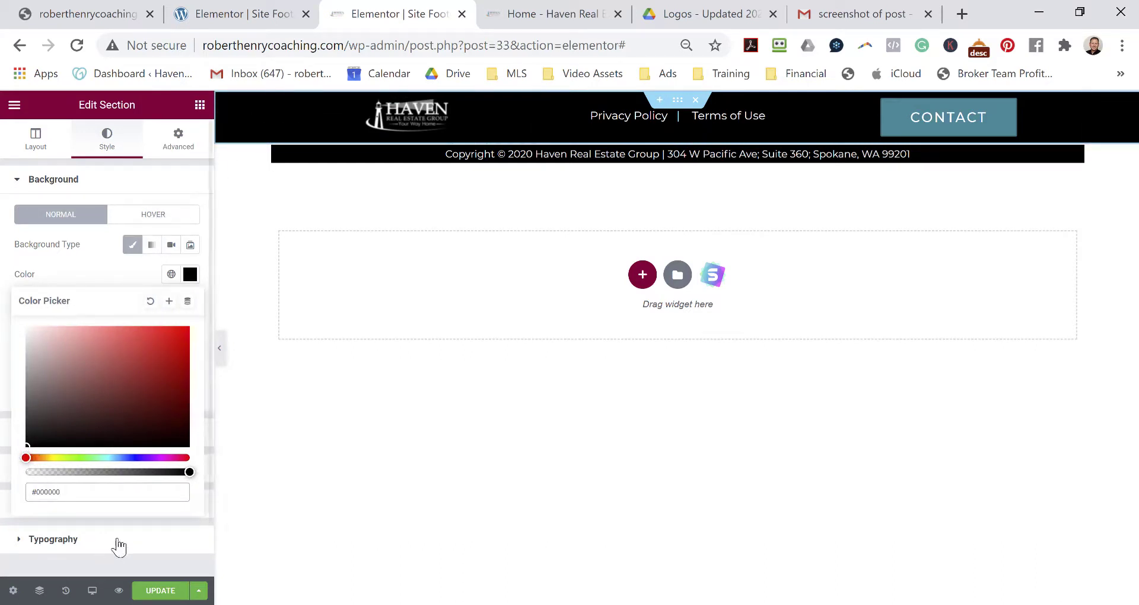
click(156, 589)
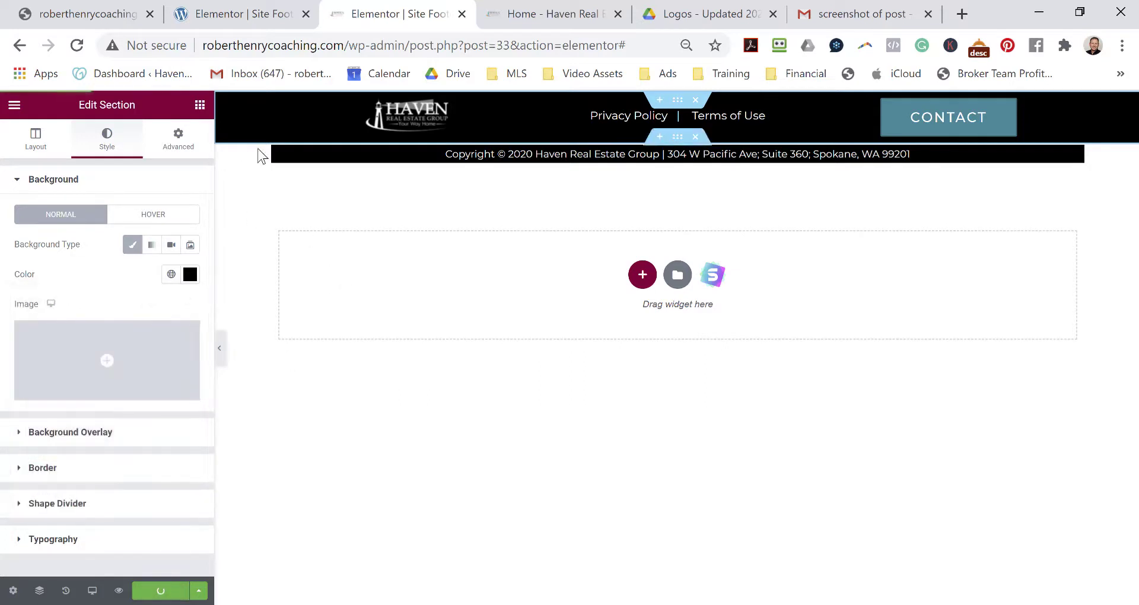
Set the copyright section's background to Classic black #000000 and update the footer.
click(681, 142)
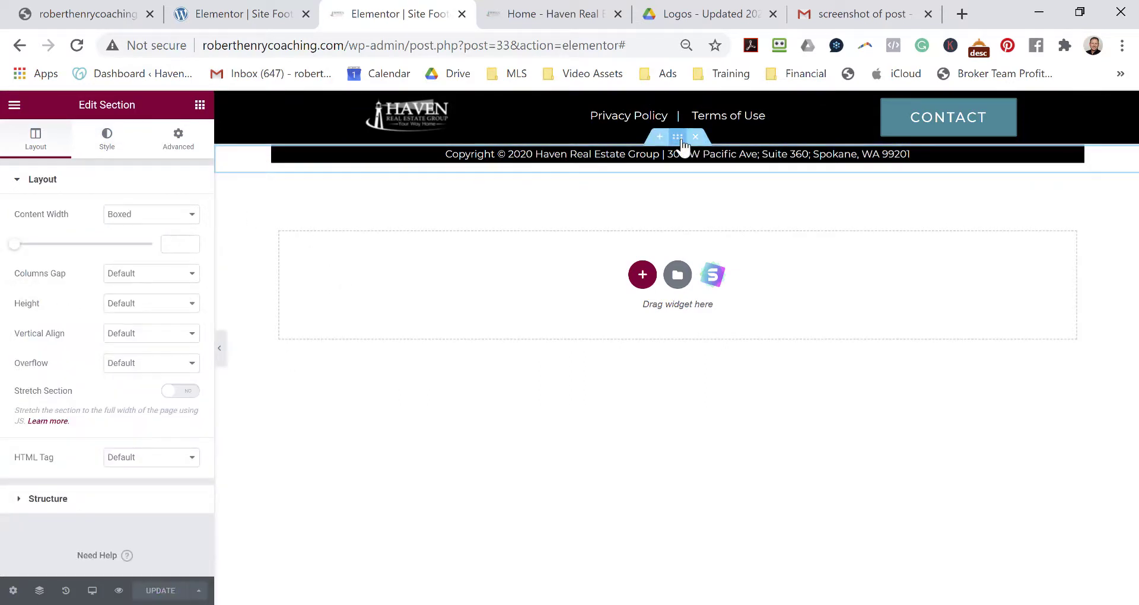
click(106, 145)
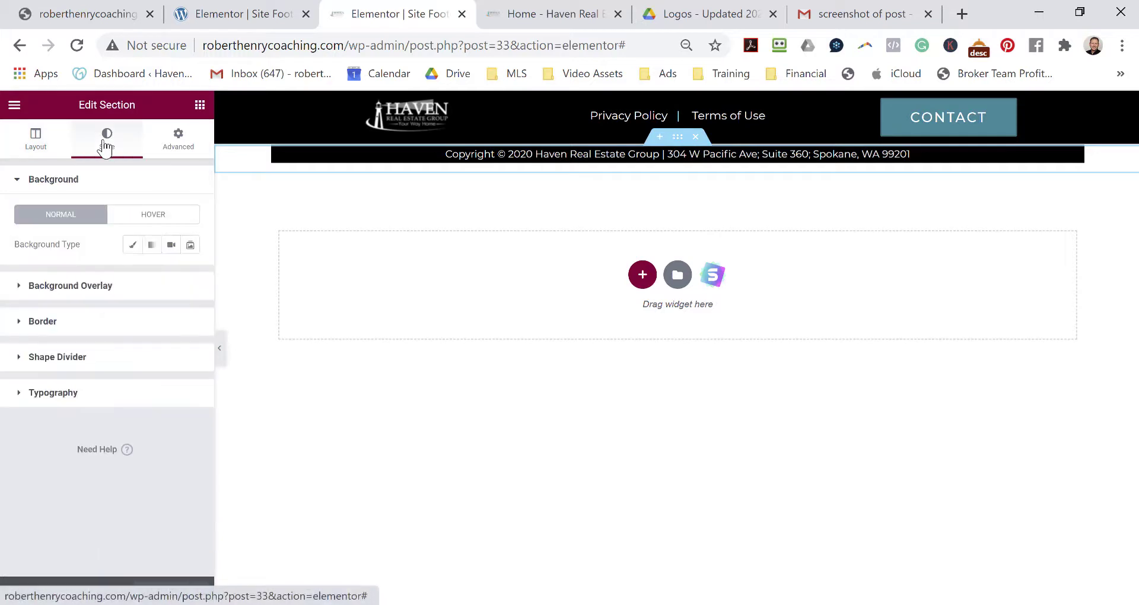
click(133, 246)
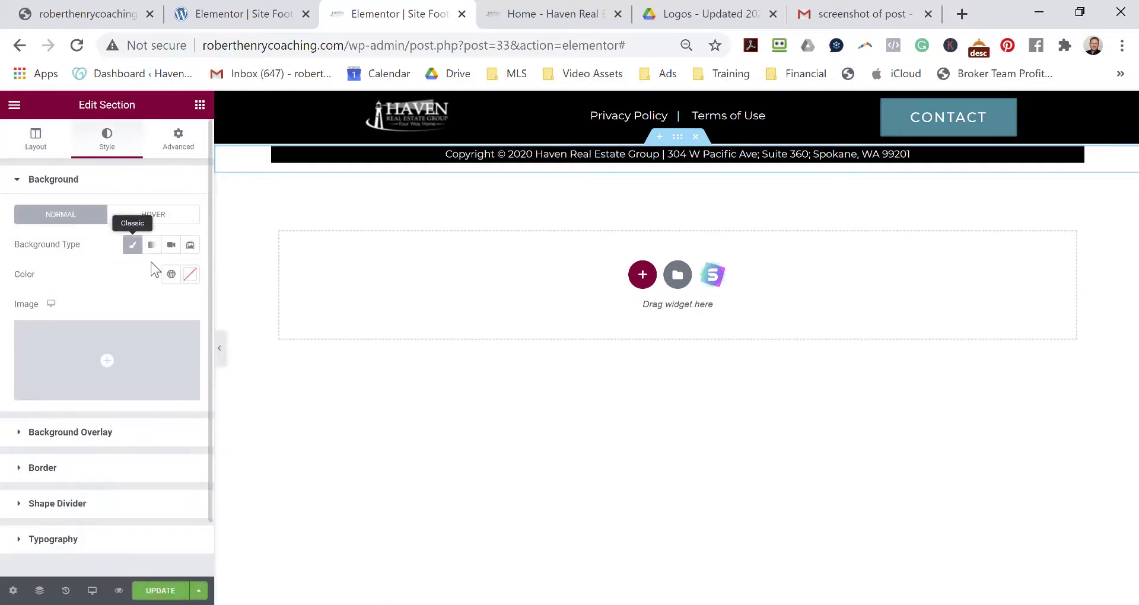
click(190, 274)
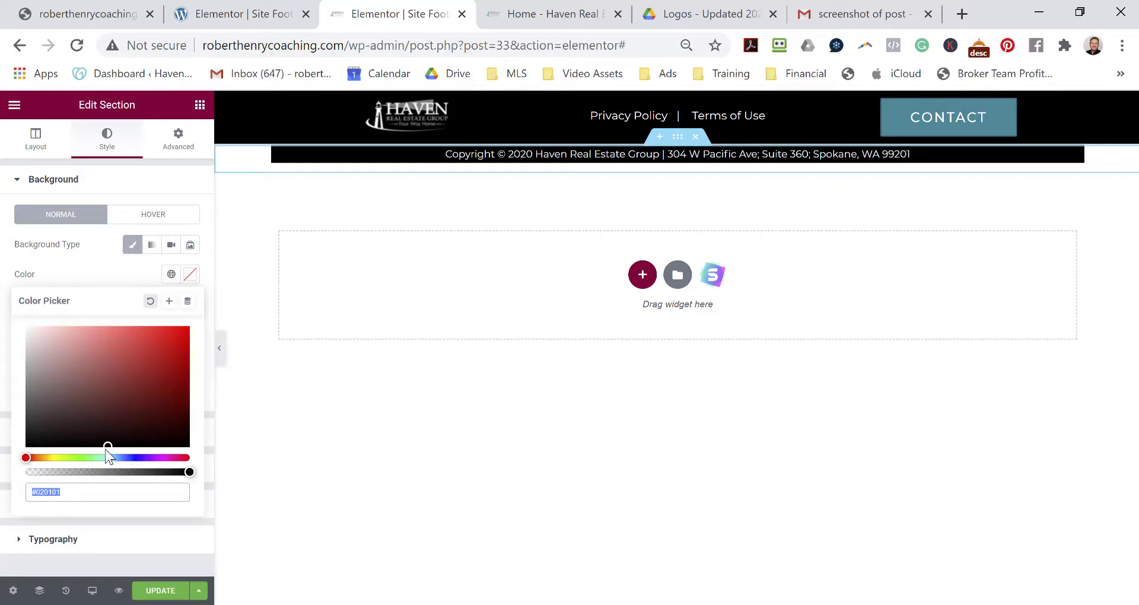
mouse_move(105, 444)
mouse_down()
mouse_move(35, 437)
mouse_move(25, 448)
mouse_up()
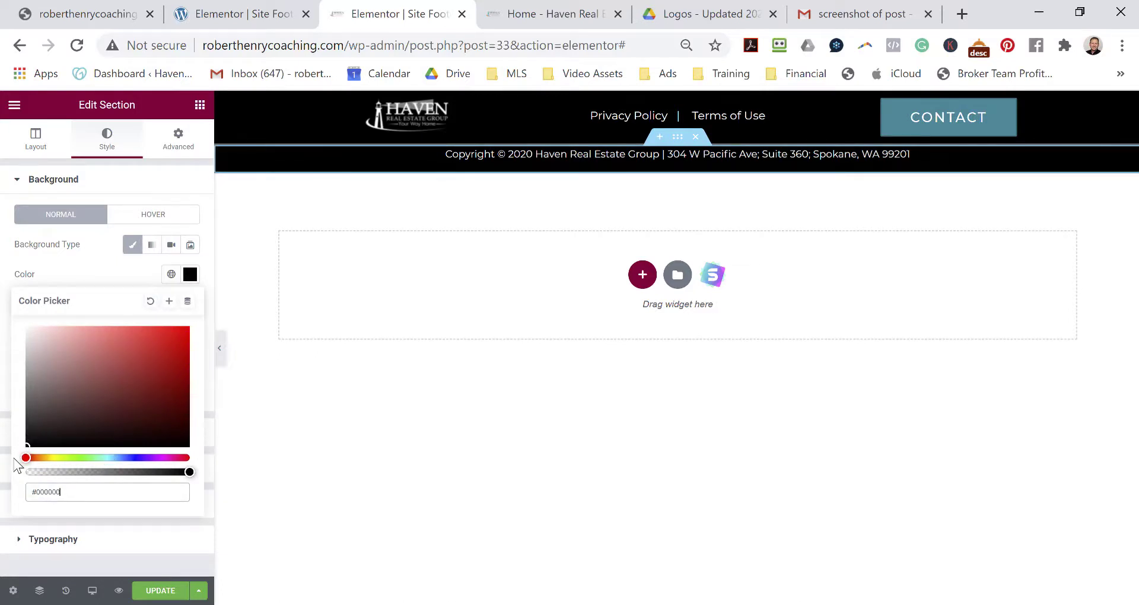
click(147, 594)
click(151, 590)
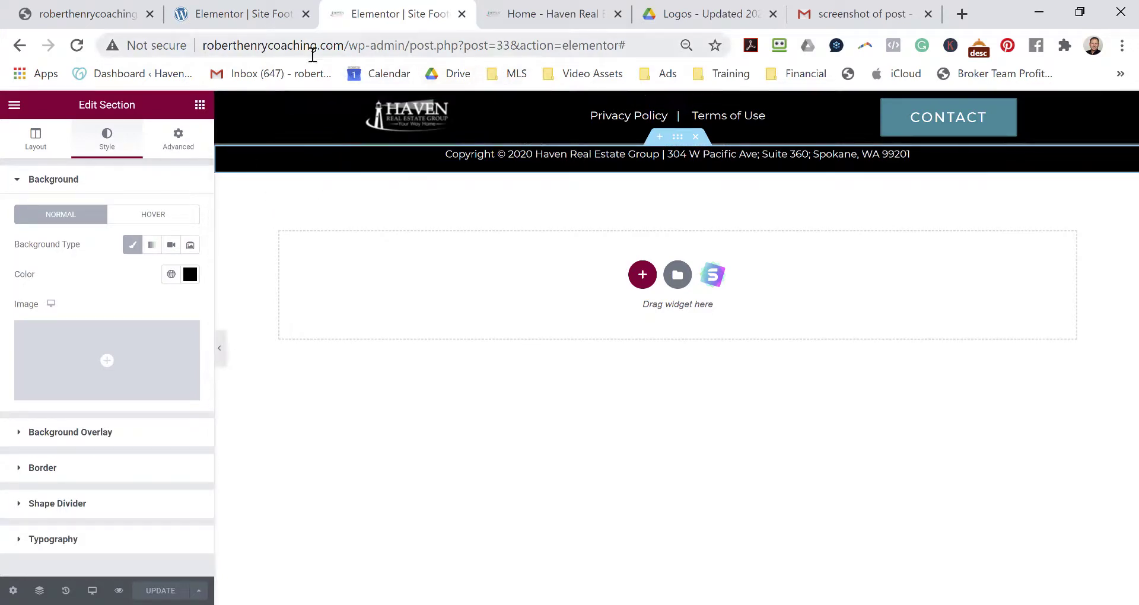
Load the live homepage and scroll down to the black footer and back to the kitchen hero.
drag(347, 45, 663, 45)
key(BackSpace)
key(Return)
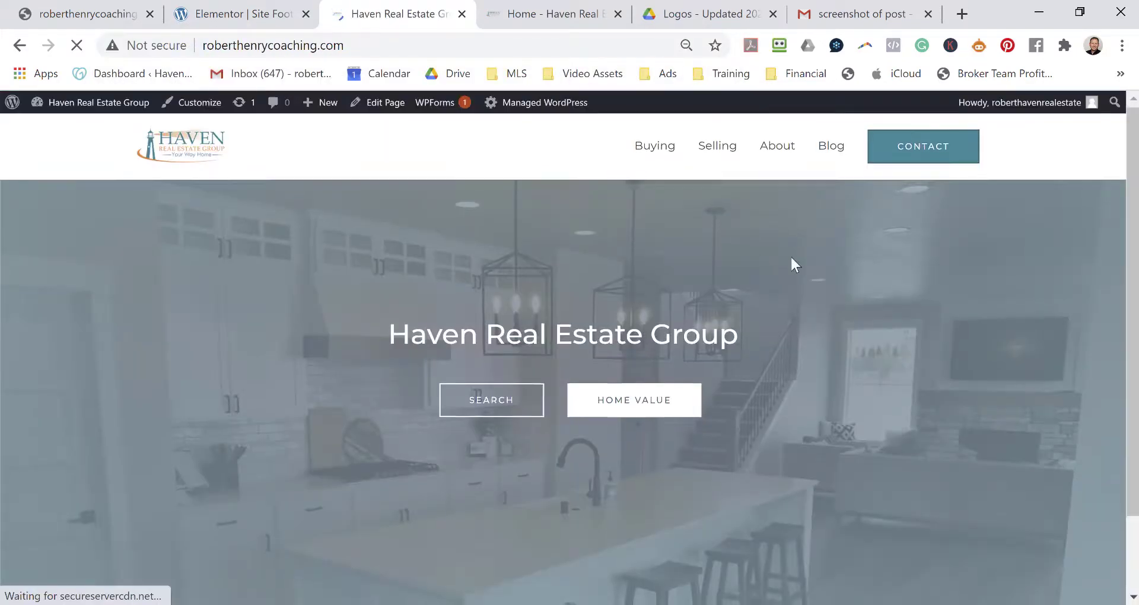
scroll(794, 258, down, 3)
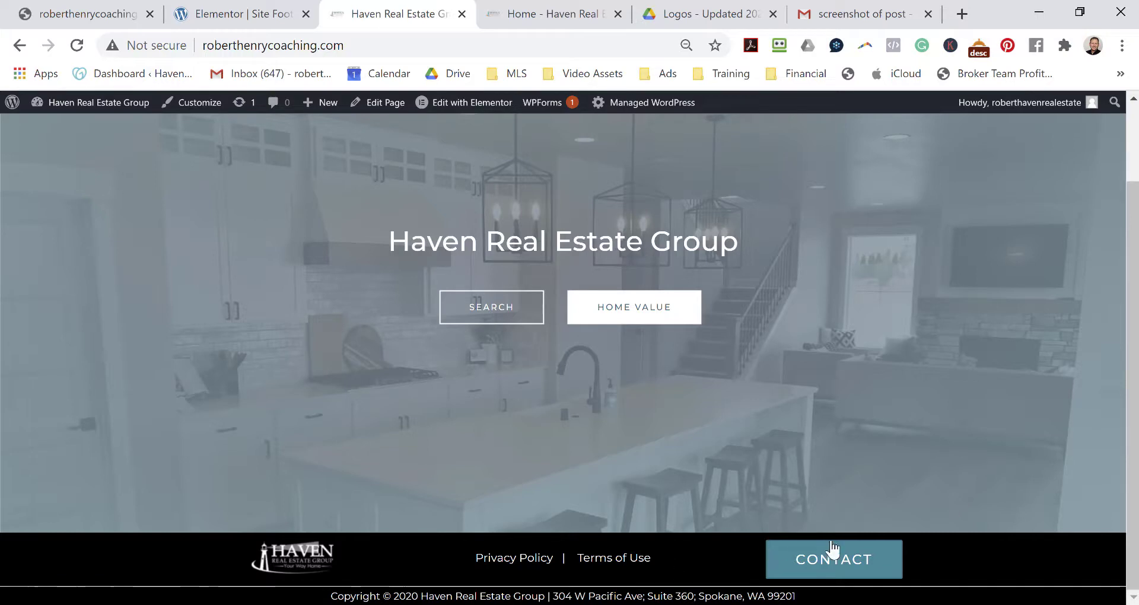
scroll(475, 420, up, 2)
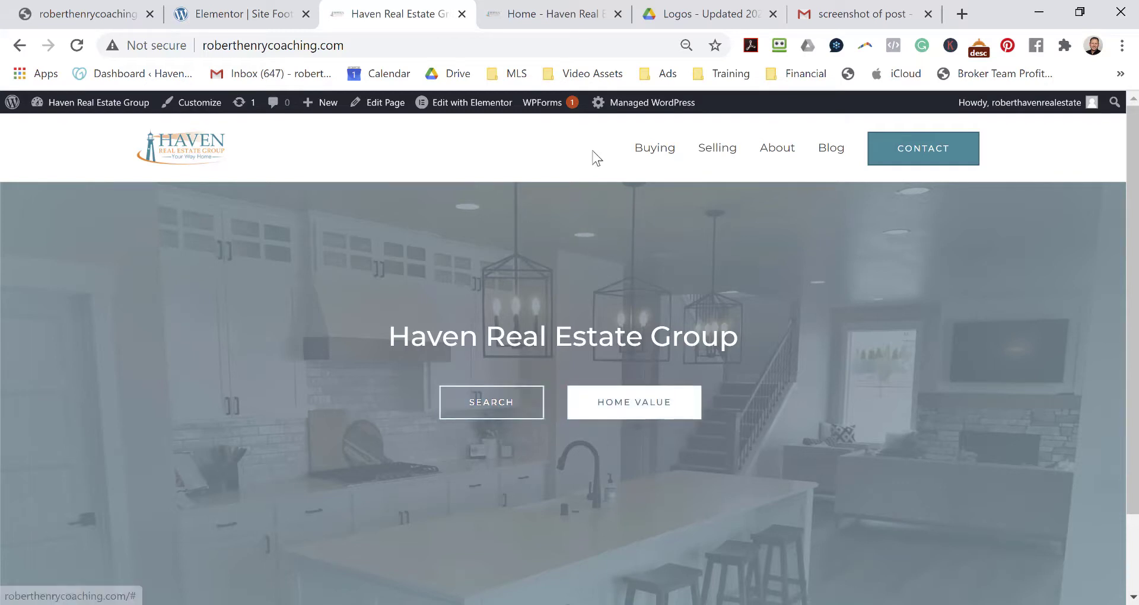
mouse_move(466, 105)
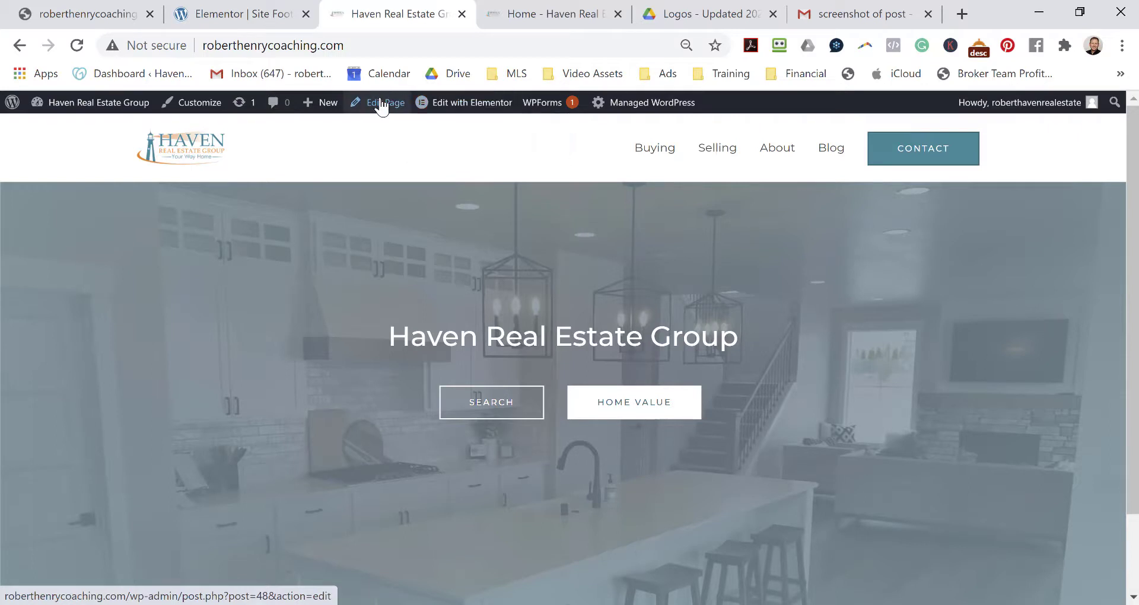
Edit the Home page in Elementor and change the SEARCH button's link from # to /buying.
click(462, 107)
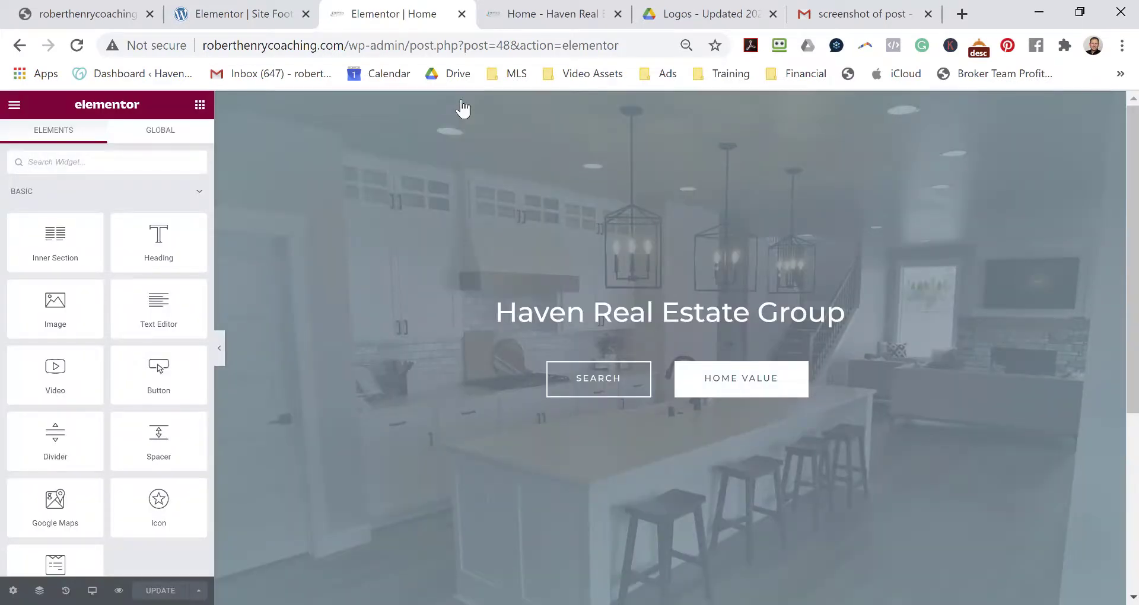
click(601, 386)
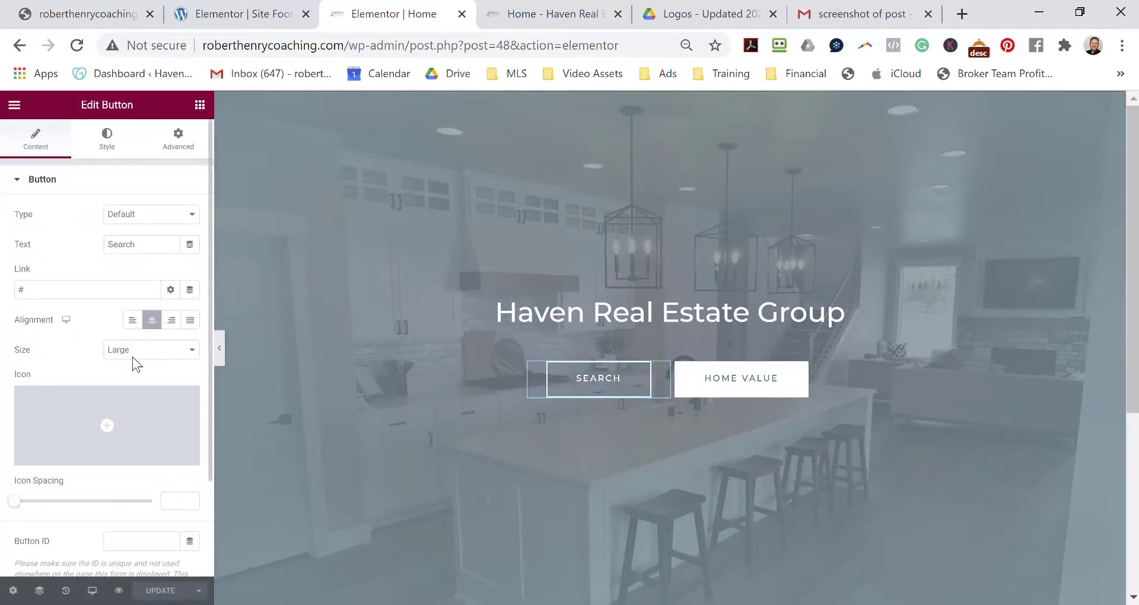
click(42, 289)
drag(42, 289, 2, 301)
text(/buying)
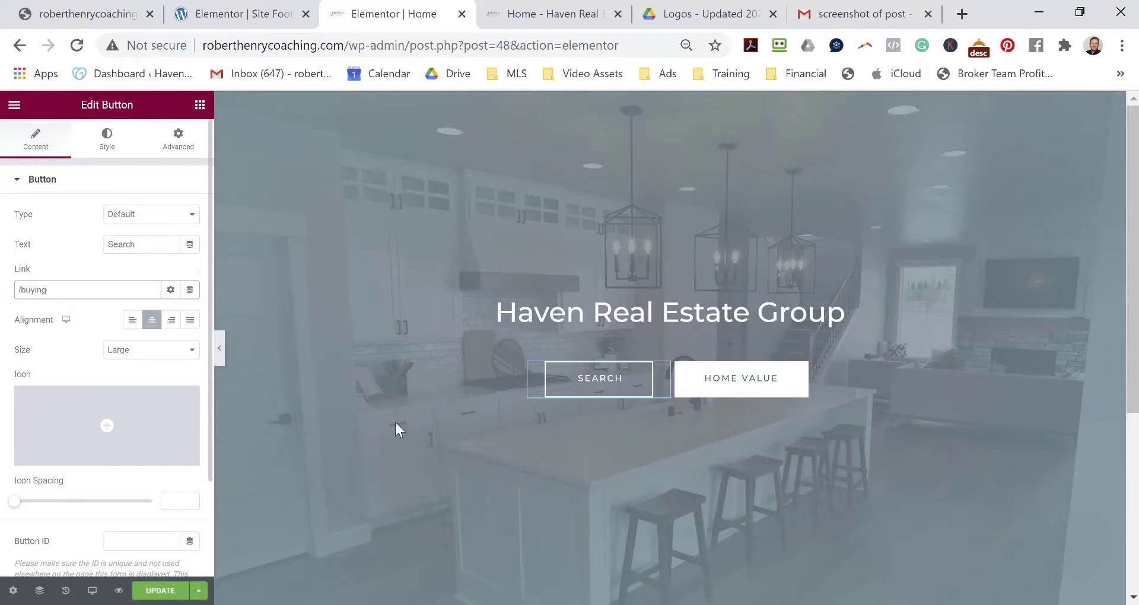
Change the HOME VALUE button's link from # to /selling.
click(734, 391)
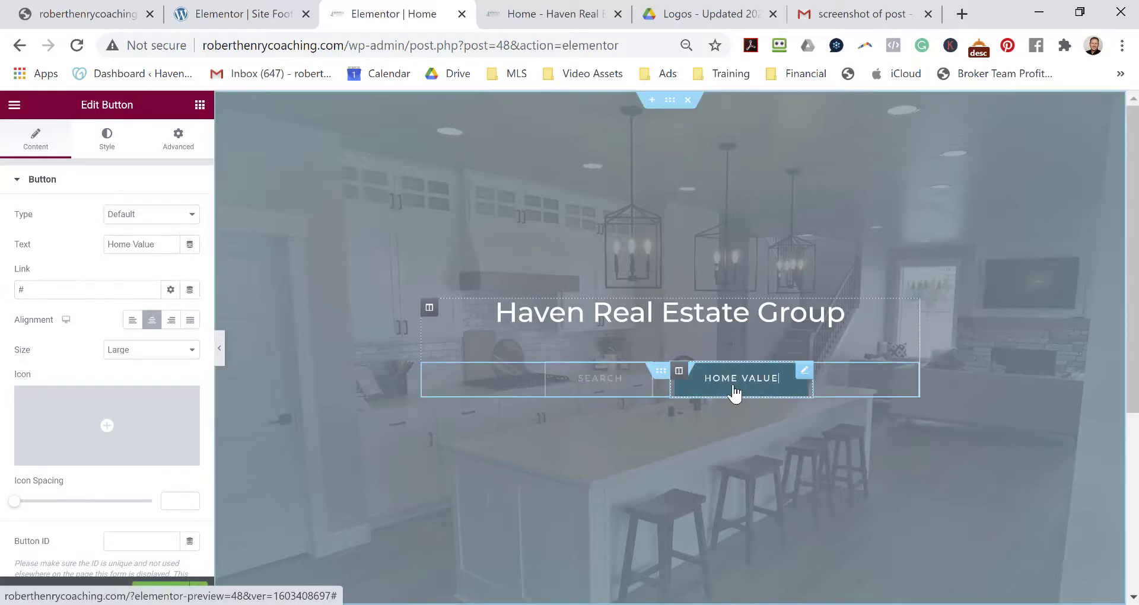
click(55, 289)
drag(55, 289, 9, 294)
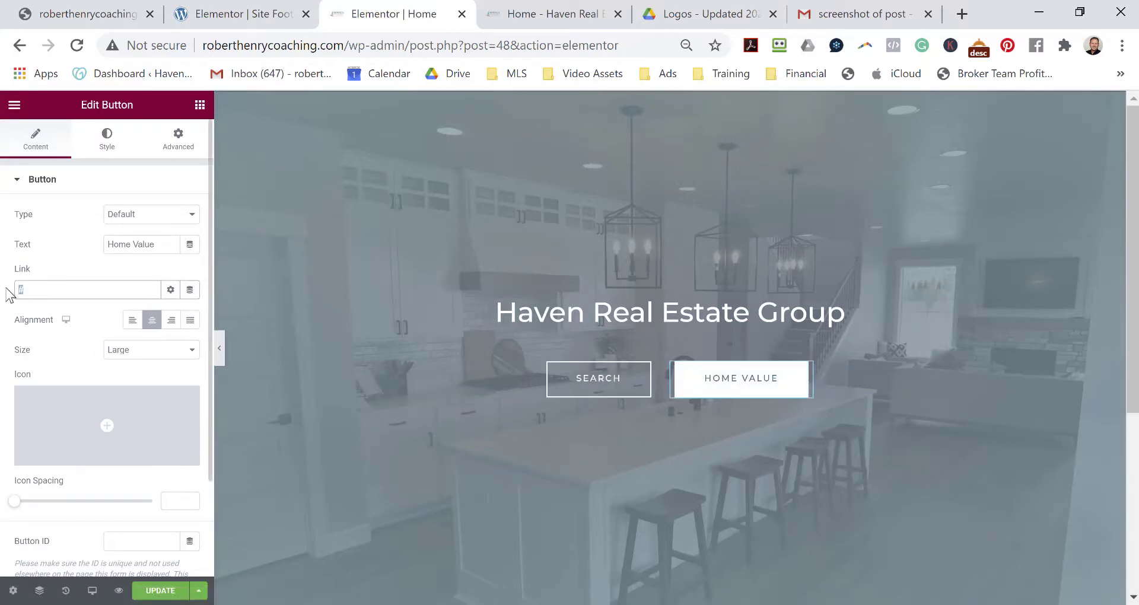
text(/selling)
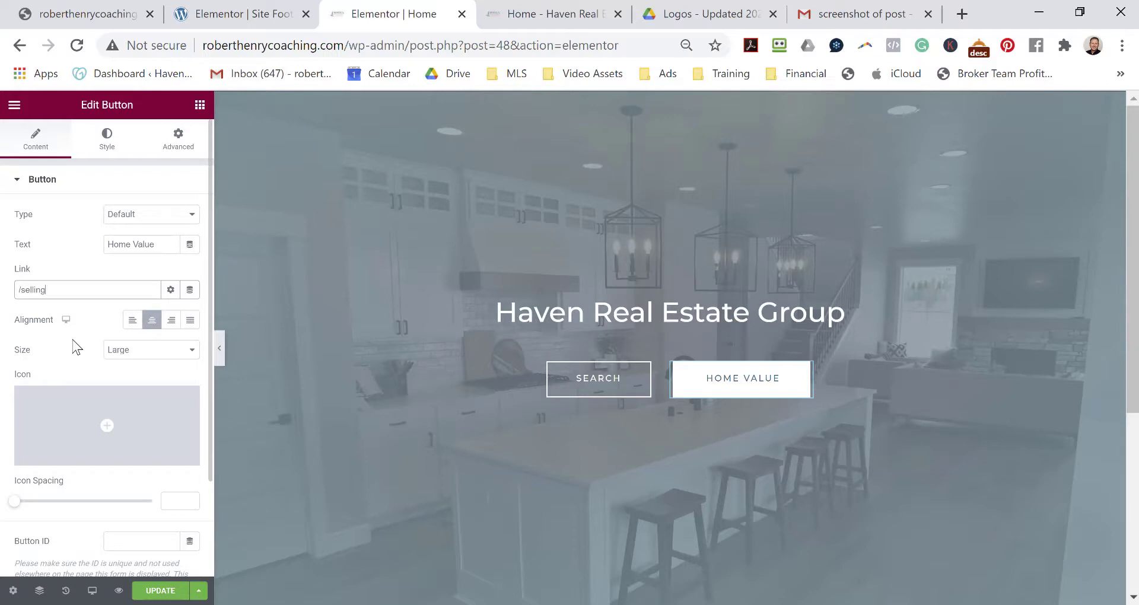
Set the SEARCH button's size to Extra Large.
click(604, 384)
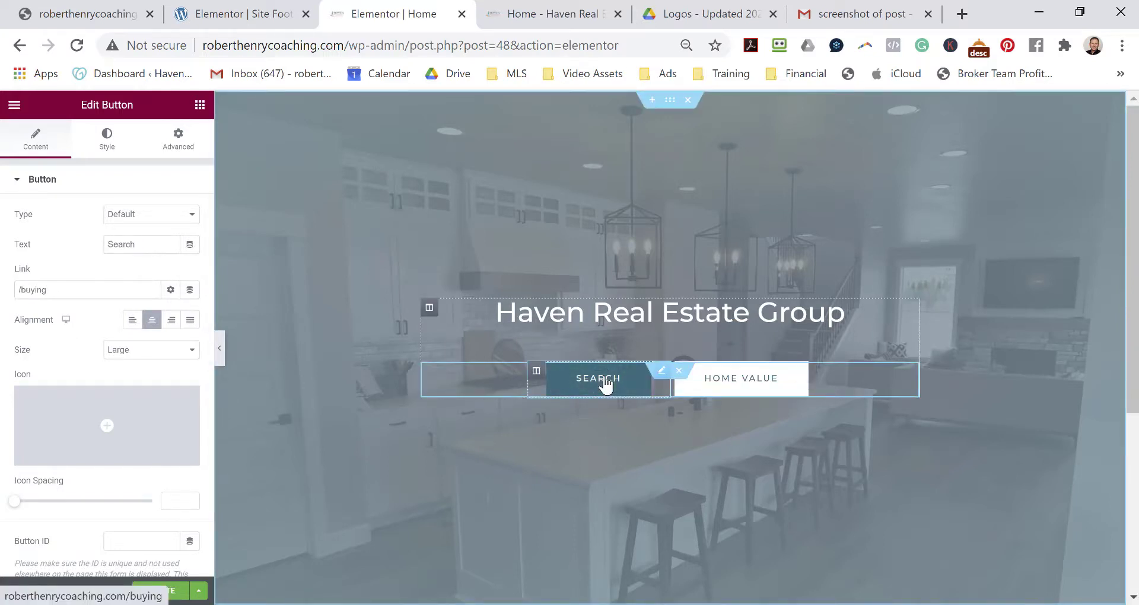
click(193, 217)
click(194, 217)
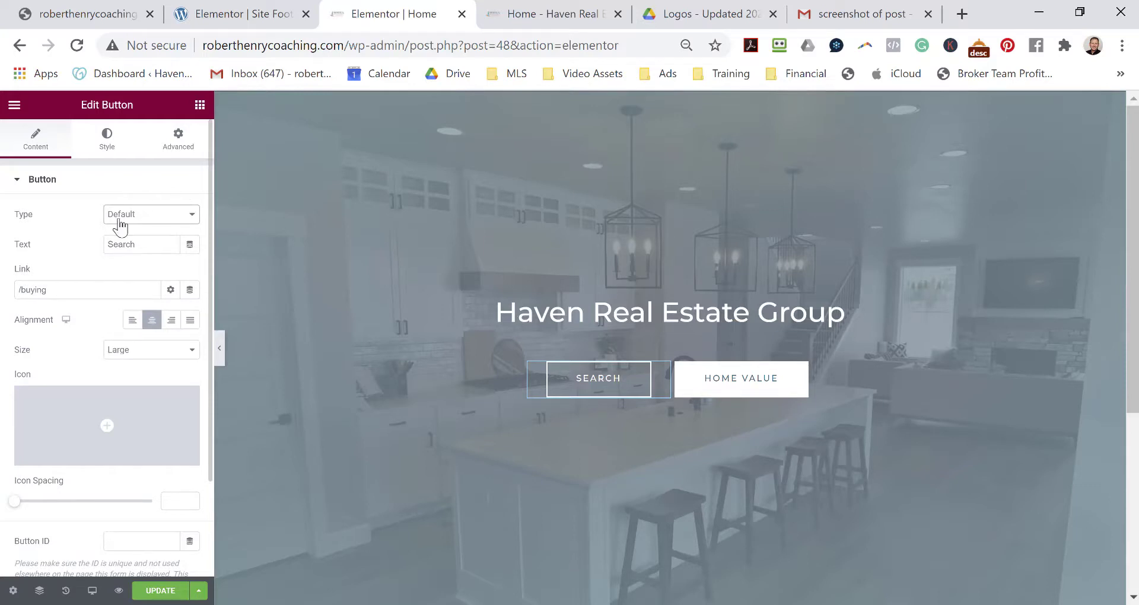
click(184, 352)
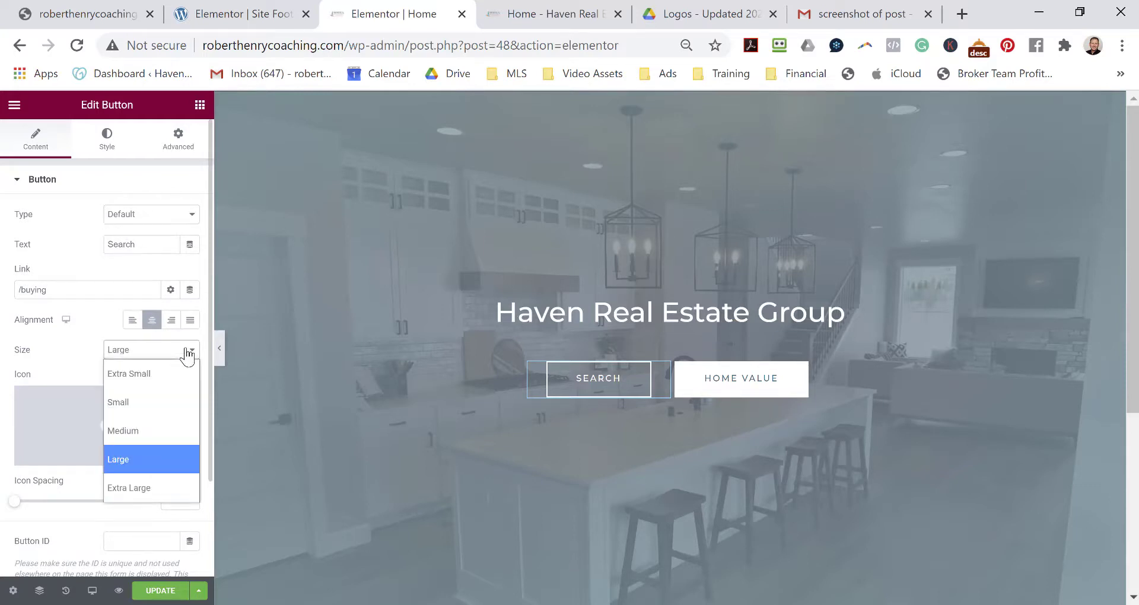
click(149, 492)
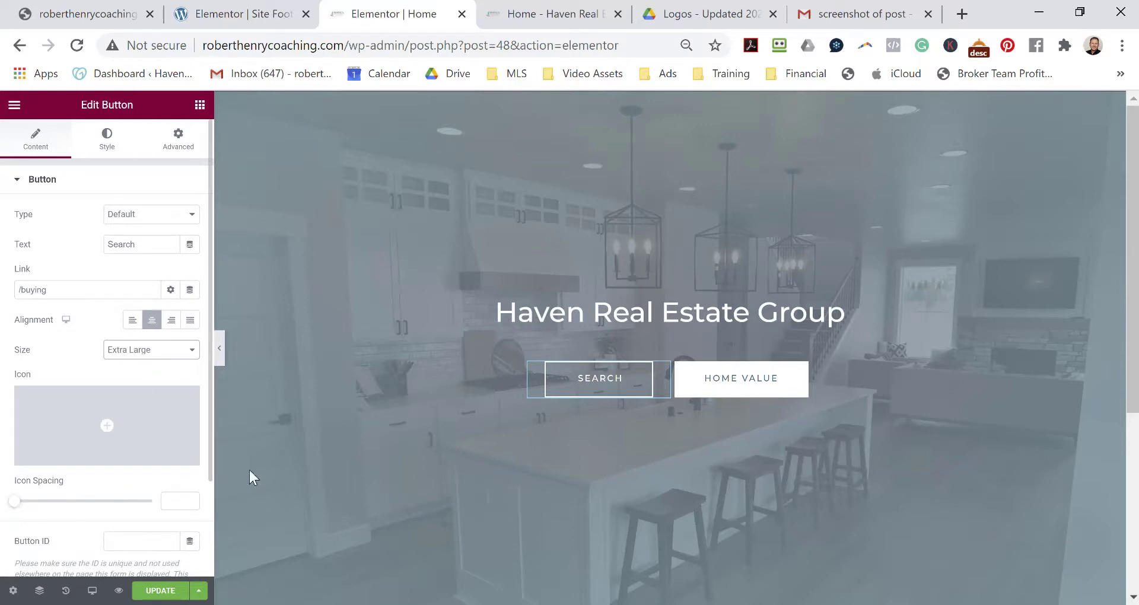
Set the HOME VALUE button's size to Extra Large after trying Medium and Large.
click(741, 388)
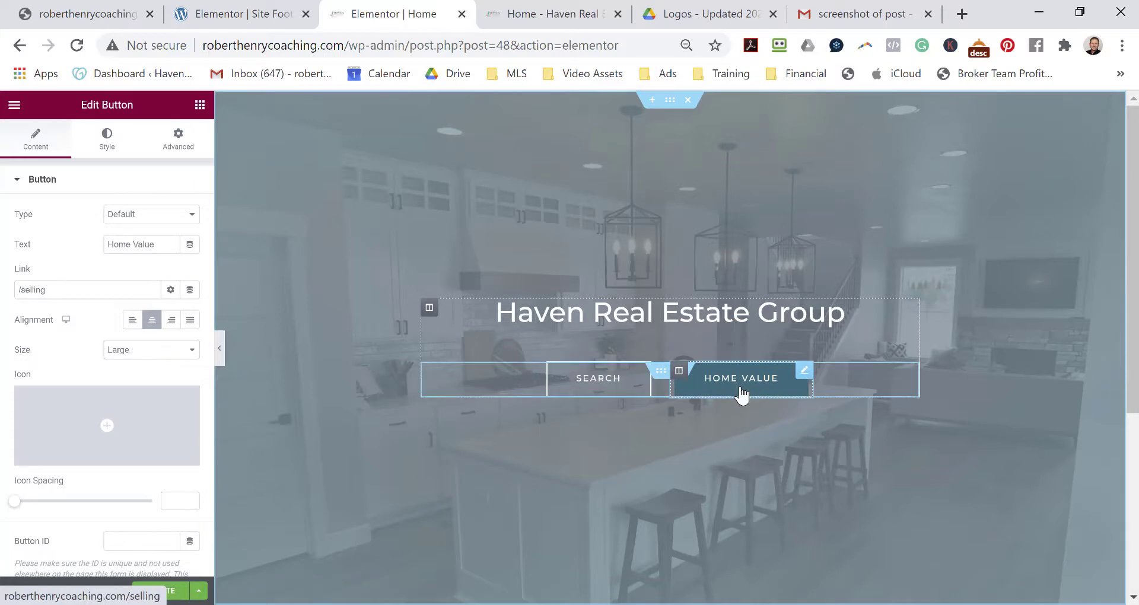
click(163, 351)
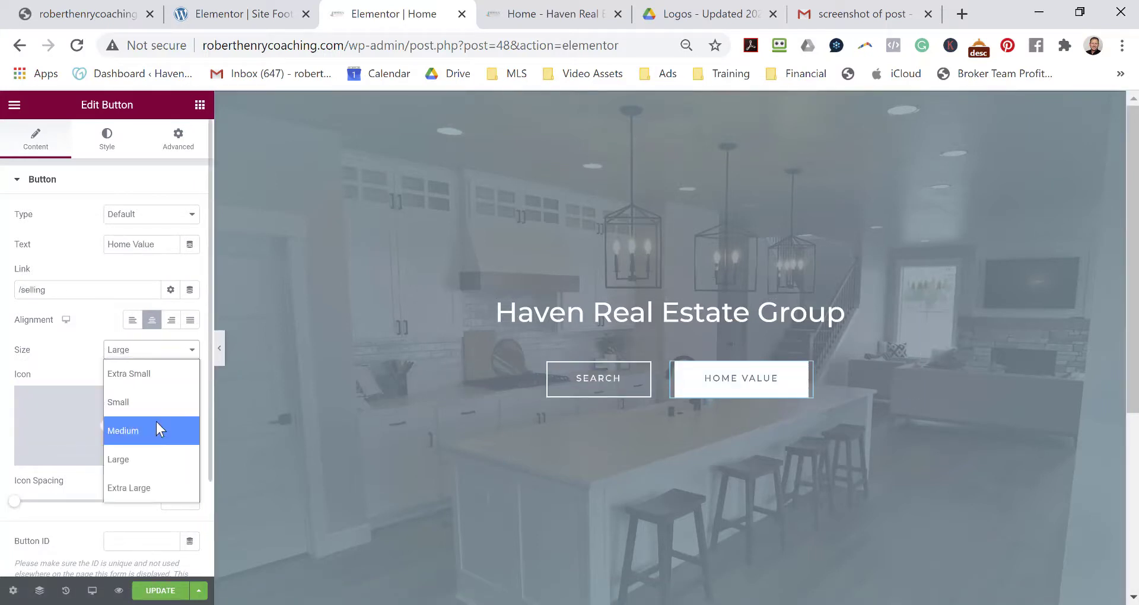
click(157, 424)
click(163, 354)
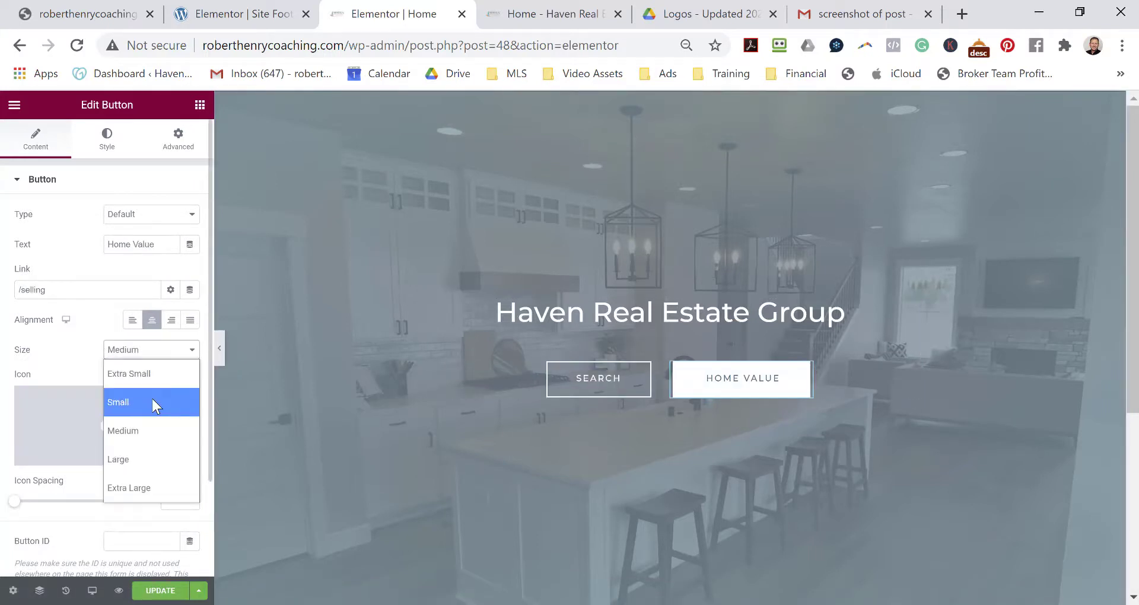
click(145, 458)
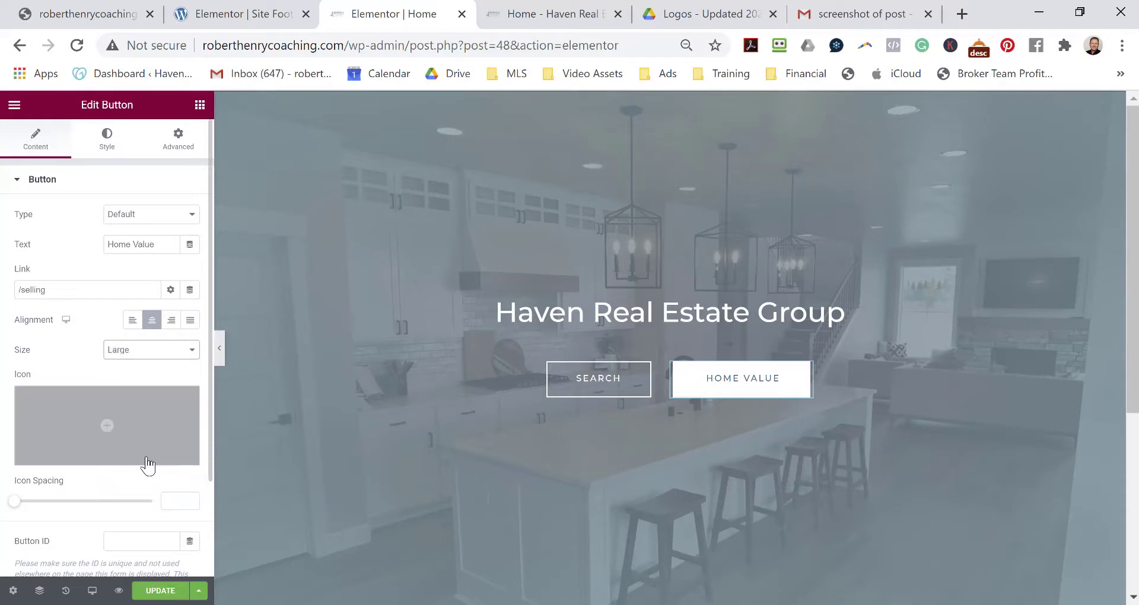
click(181, 351)
click(159, 497)
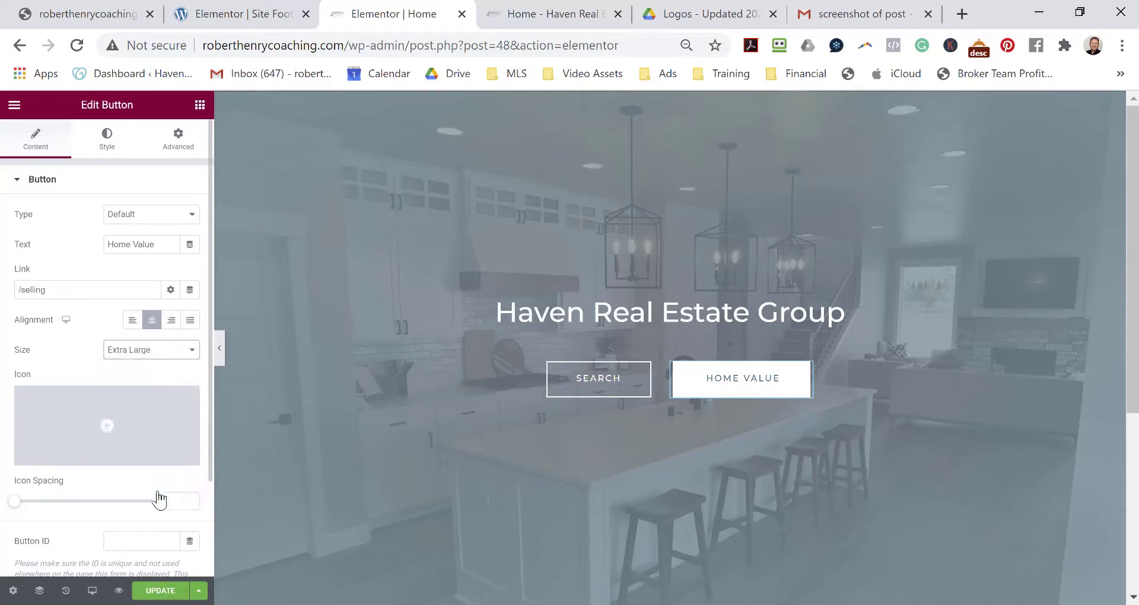
Update the homepage, then select the hero section to review its boxed 700 width, 100 vh layout.
click(168, 596)
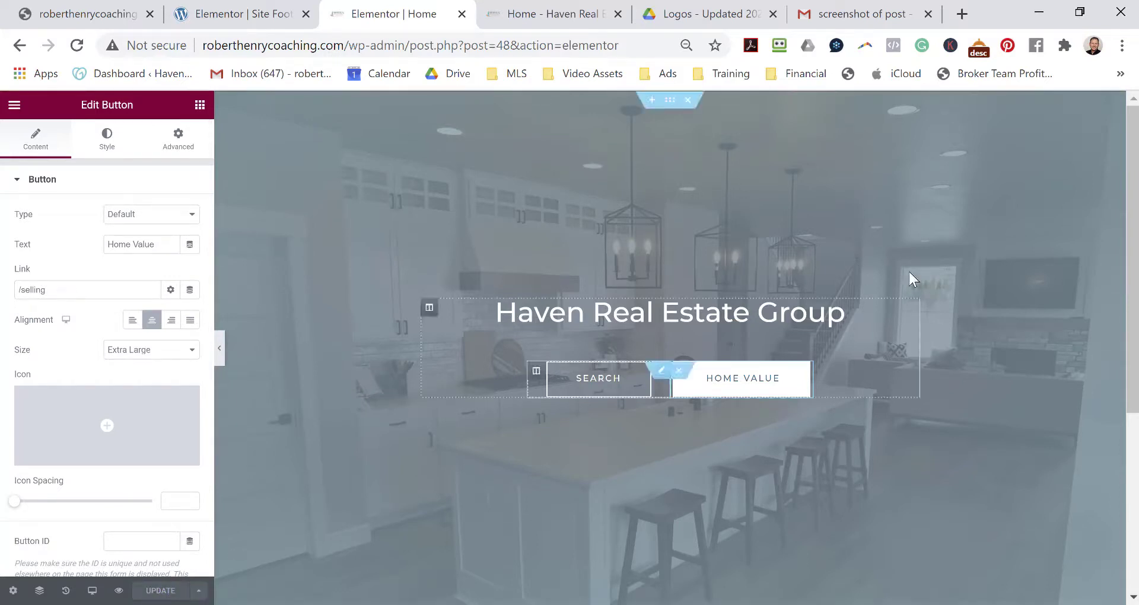
scroll(1027, 258, down, 5)
scroll(1013, 282, up, 1)
scroll(1018, 283, down, 2)
scroll(944, 380, up, 5)
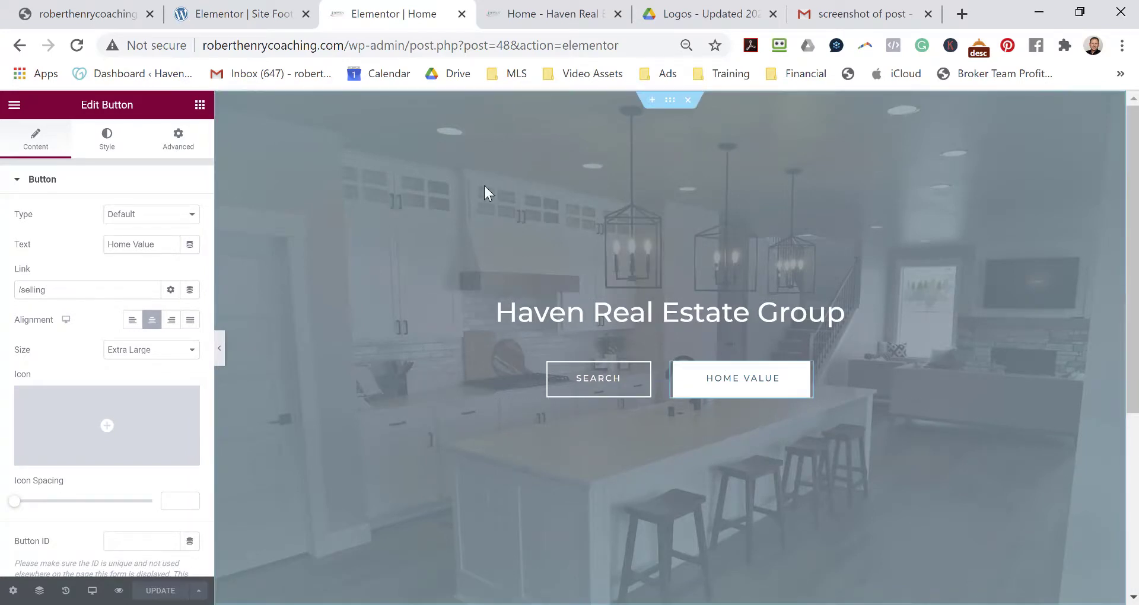
click(669, 102)
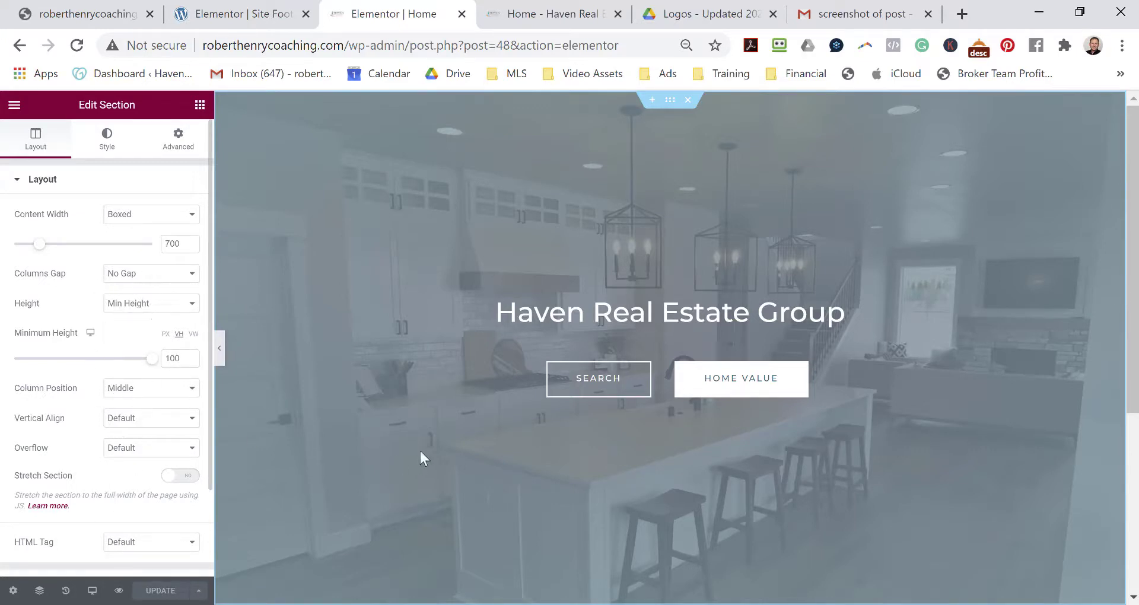
scroll(379, 413, down, 5)
scroll(392, 409, up, 5)
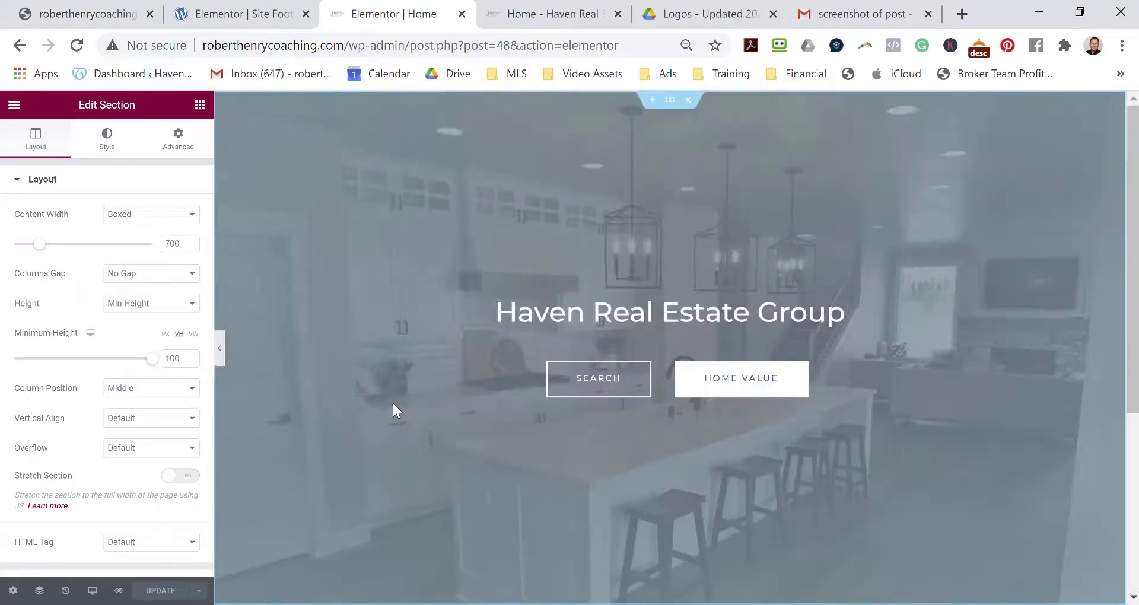
Switch to the 360px mobile preview and scroll through the stacked hero buttons and black footer.
click(91, 590)
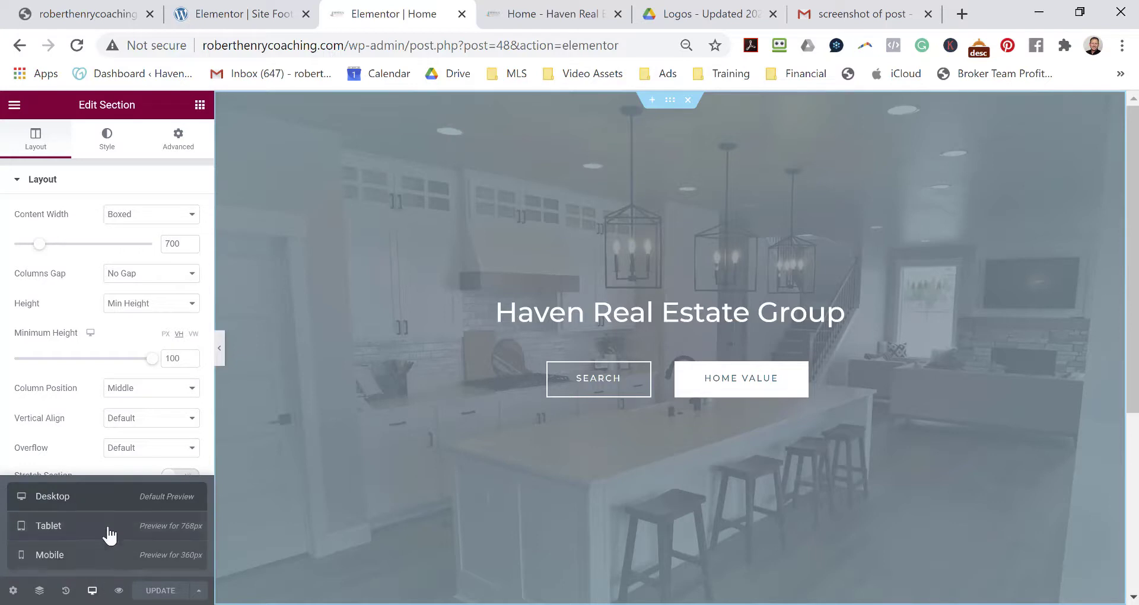
click(78, 557)
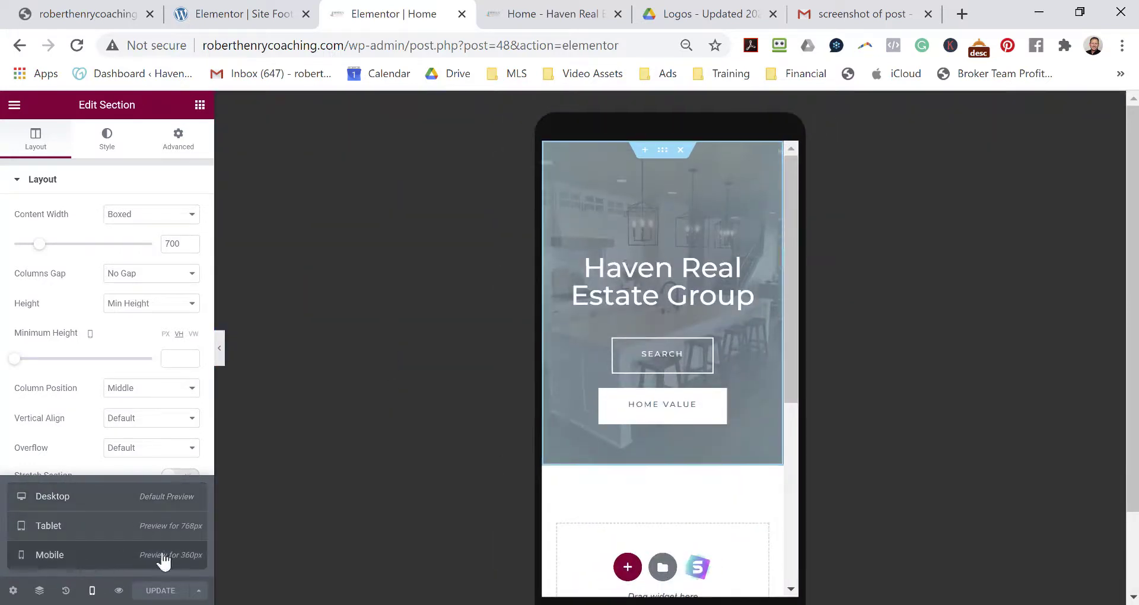
scroll(755, 303, down, 5)
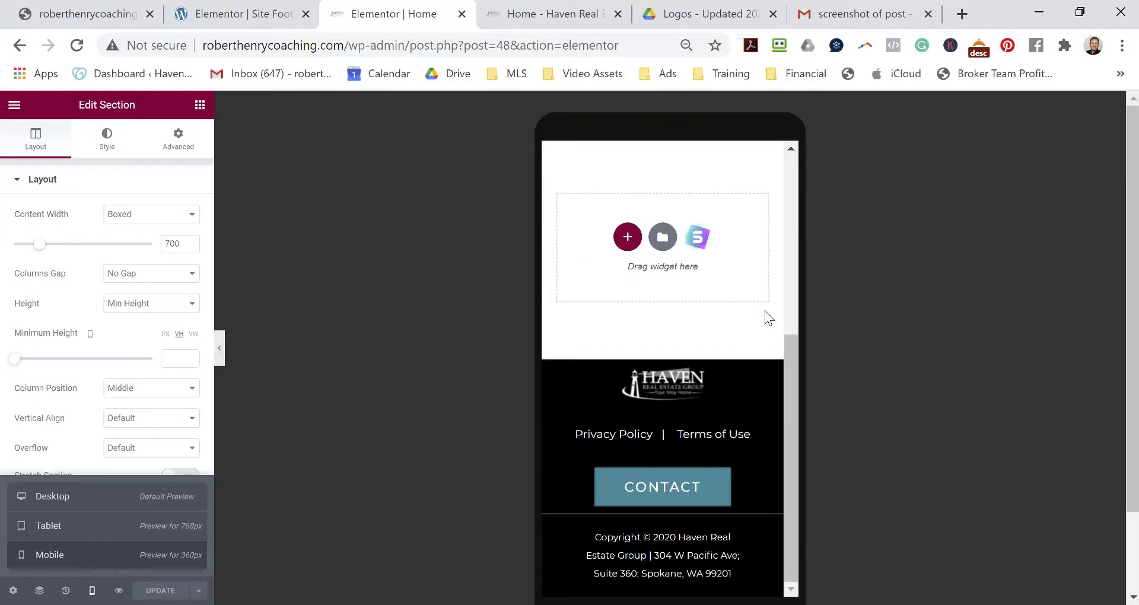
scroll(759, 323, up, 5)
scroll(765, 361, up, 2)
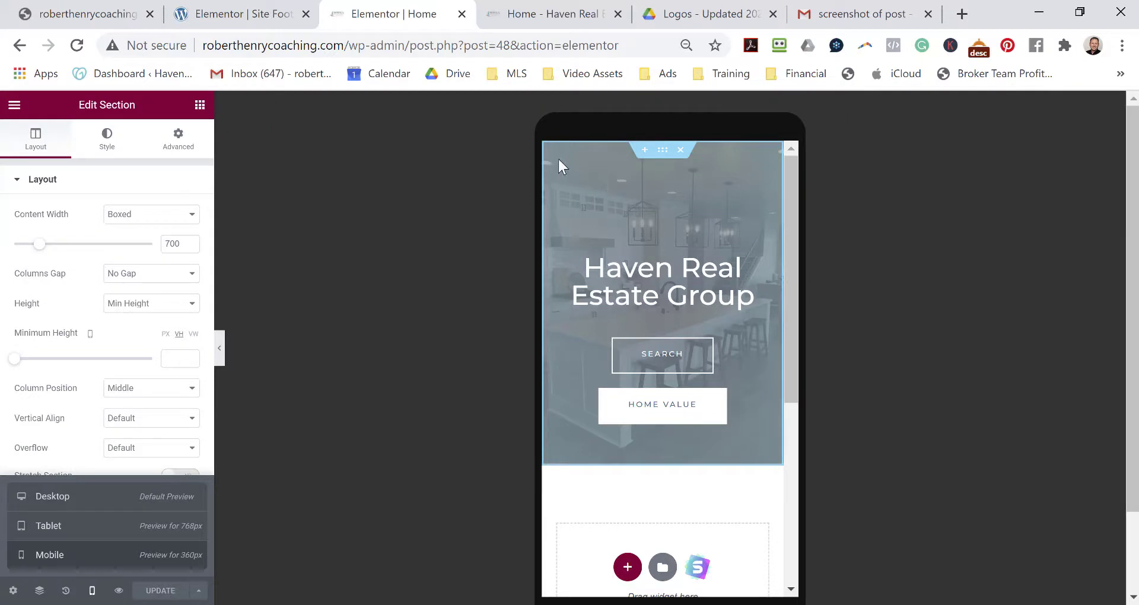
scroll(627, 347, down, 7)
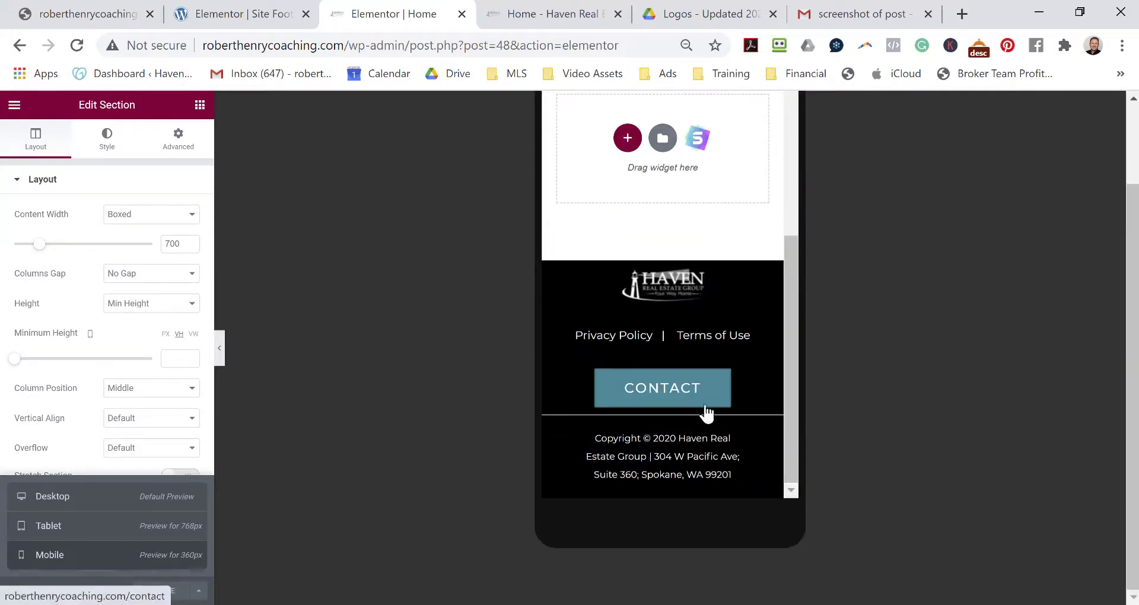
scroll(714, 333, up, 10)
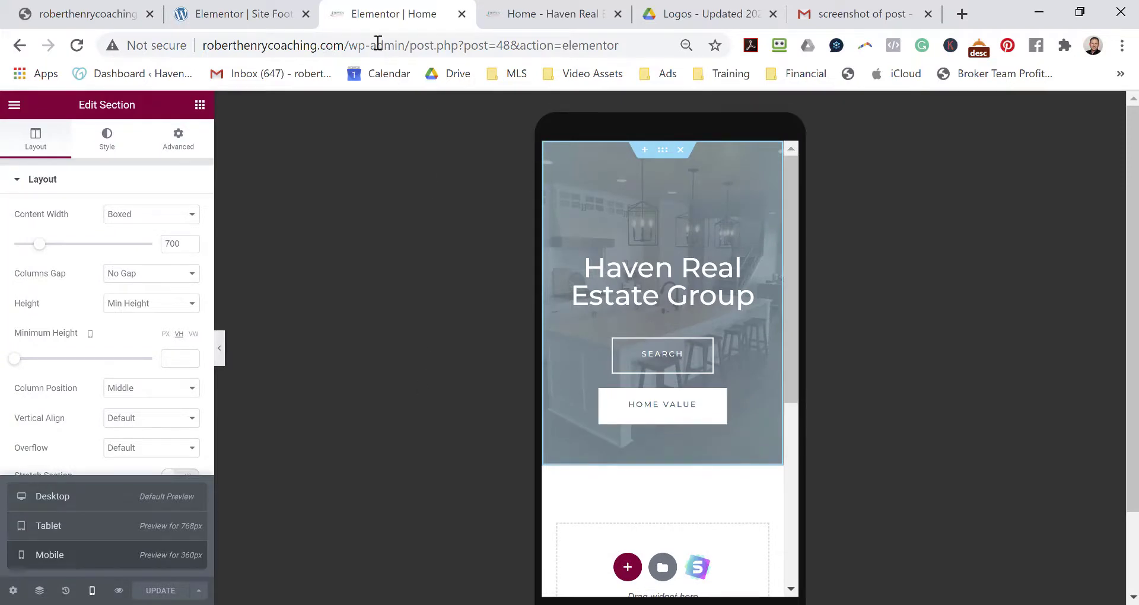
Remove the /wp-admin path from the address to load the live homepage.
drag(342, 45, 627, 43)
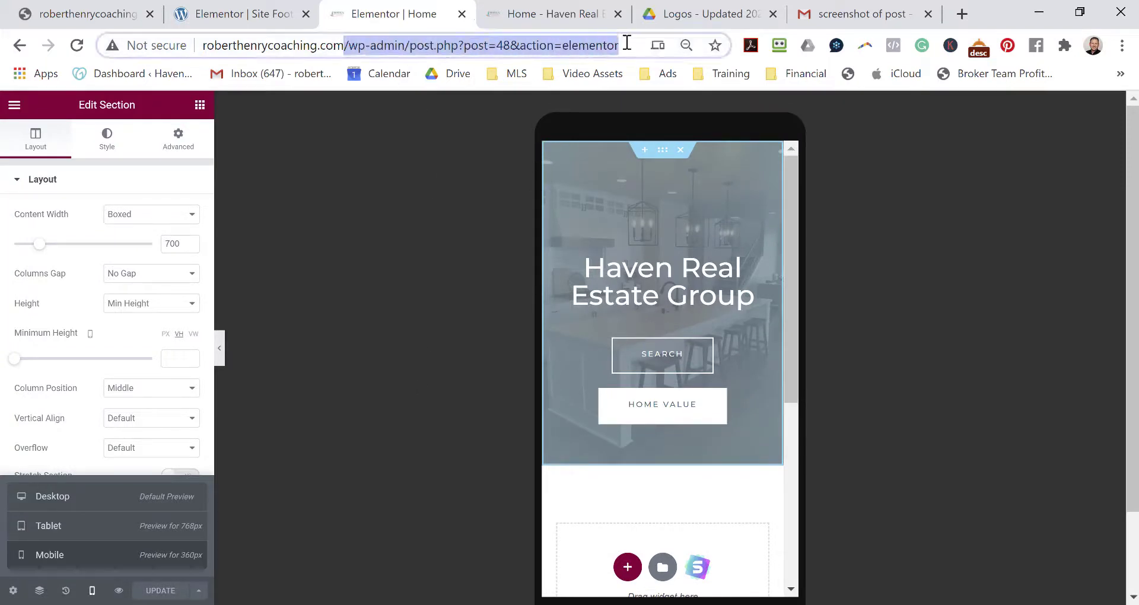
key(BackSpace)
key(Return)
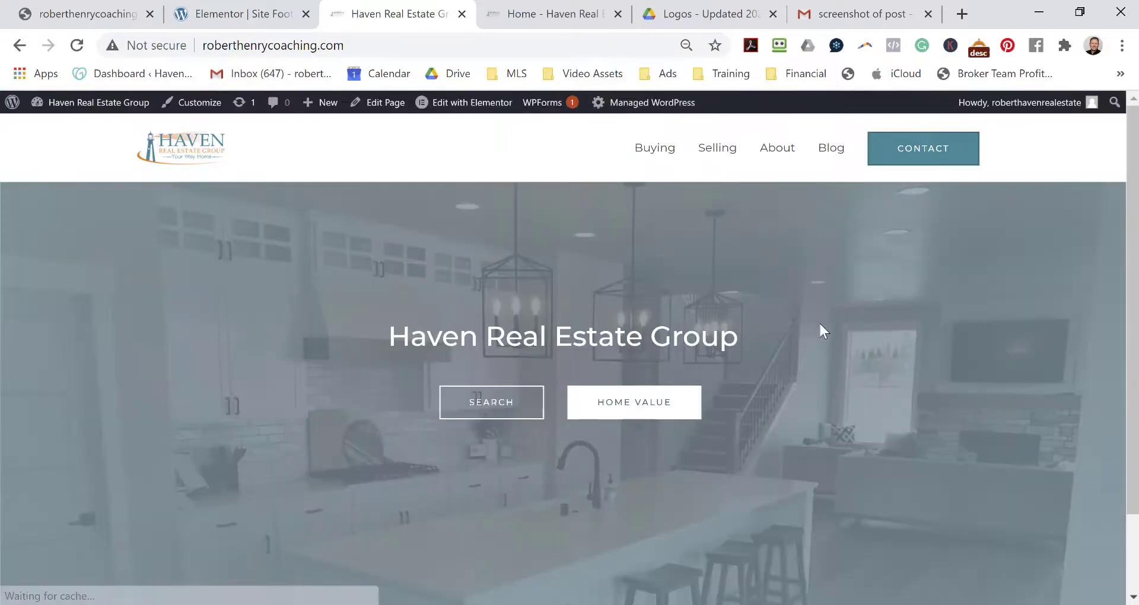
scroll(821, 324, down, 2)
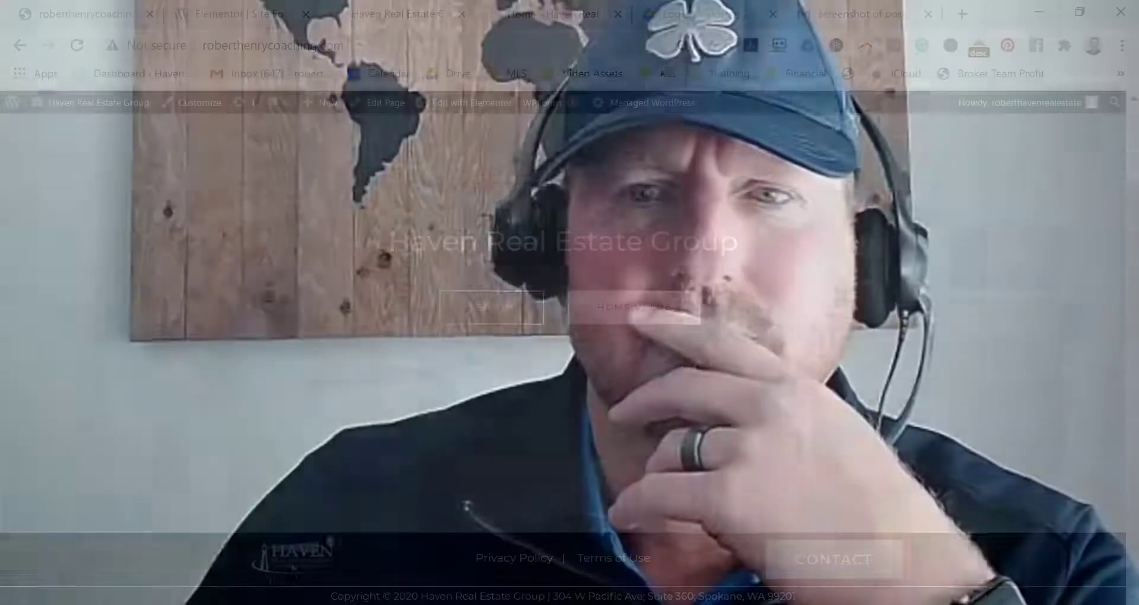